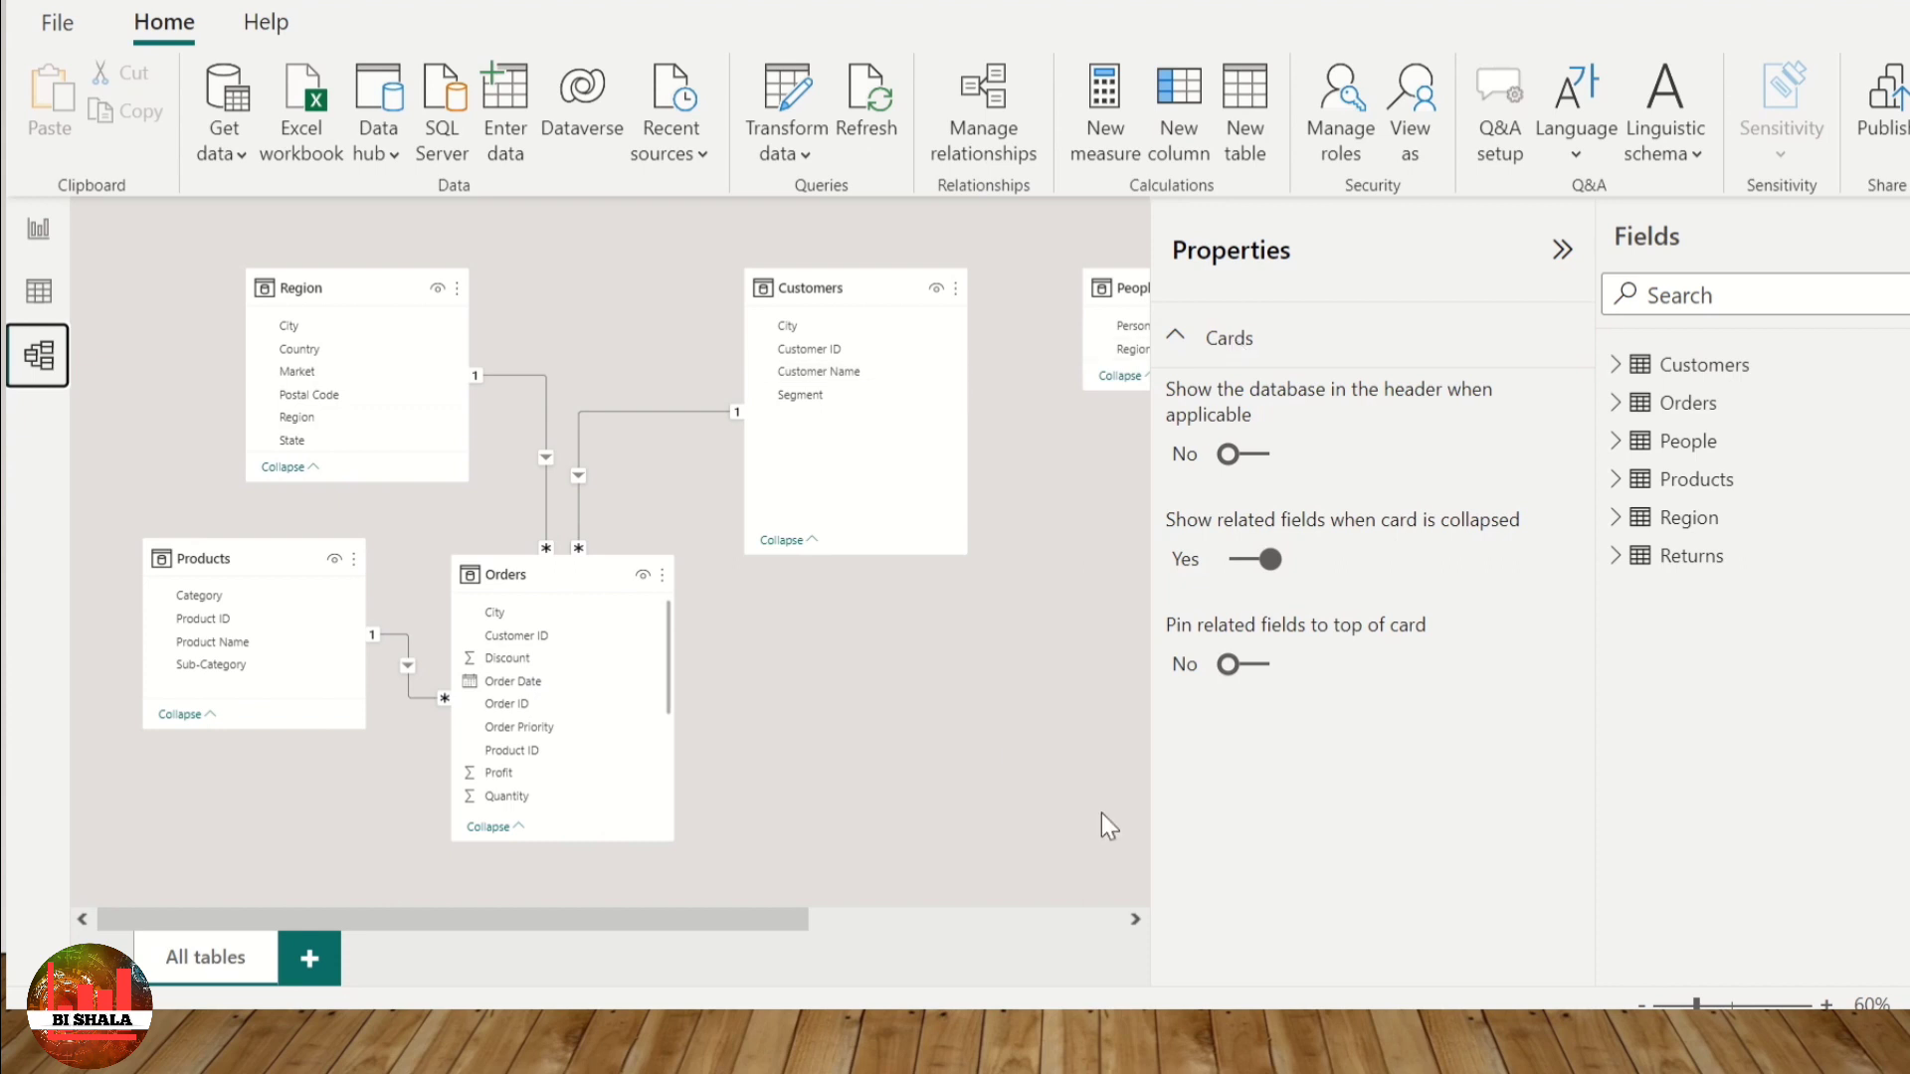
Step: Examine how the Region, Customers and Products tables relate to the Orders table in the model diagram
left_click(1827, 1005)
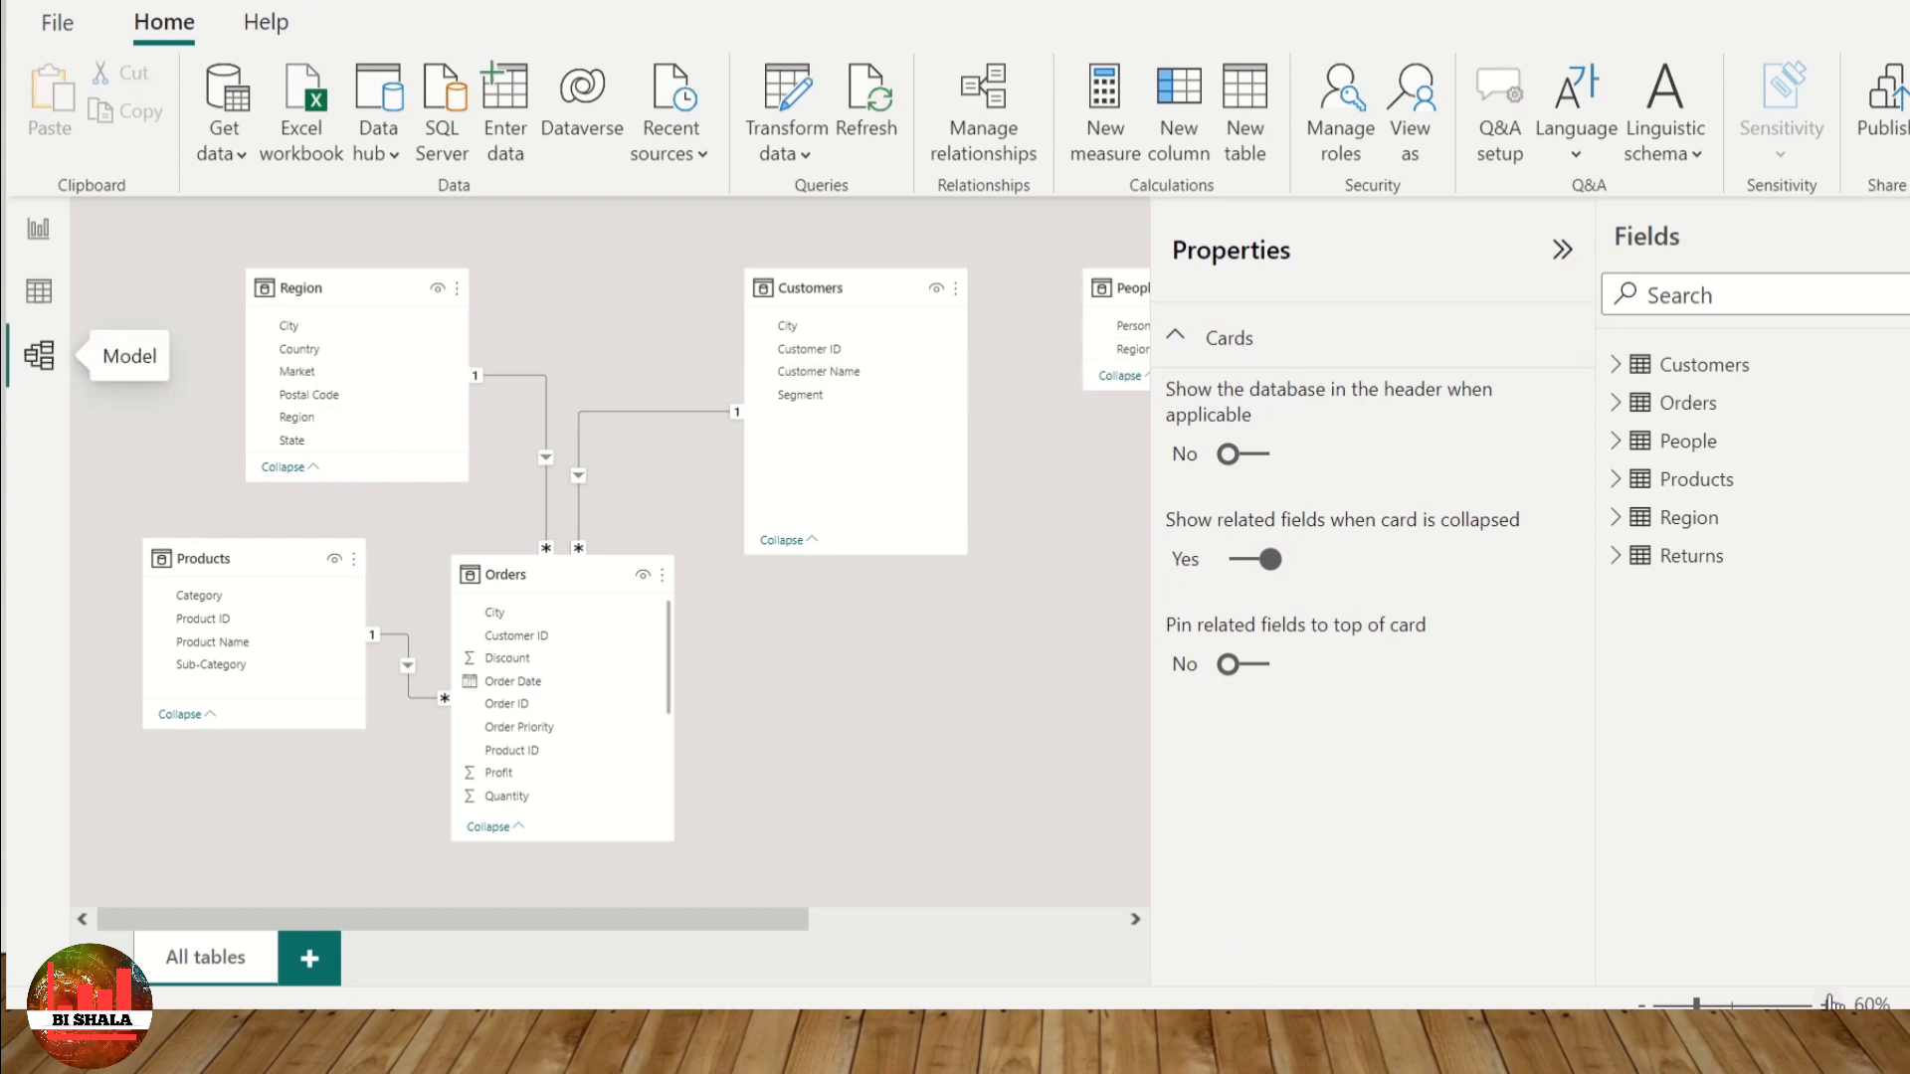
left_click(1828, 1006)
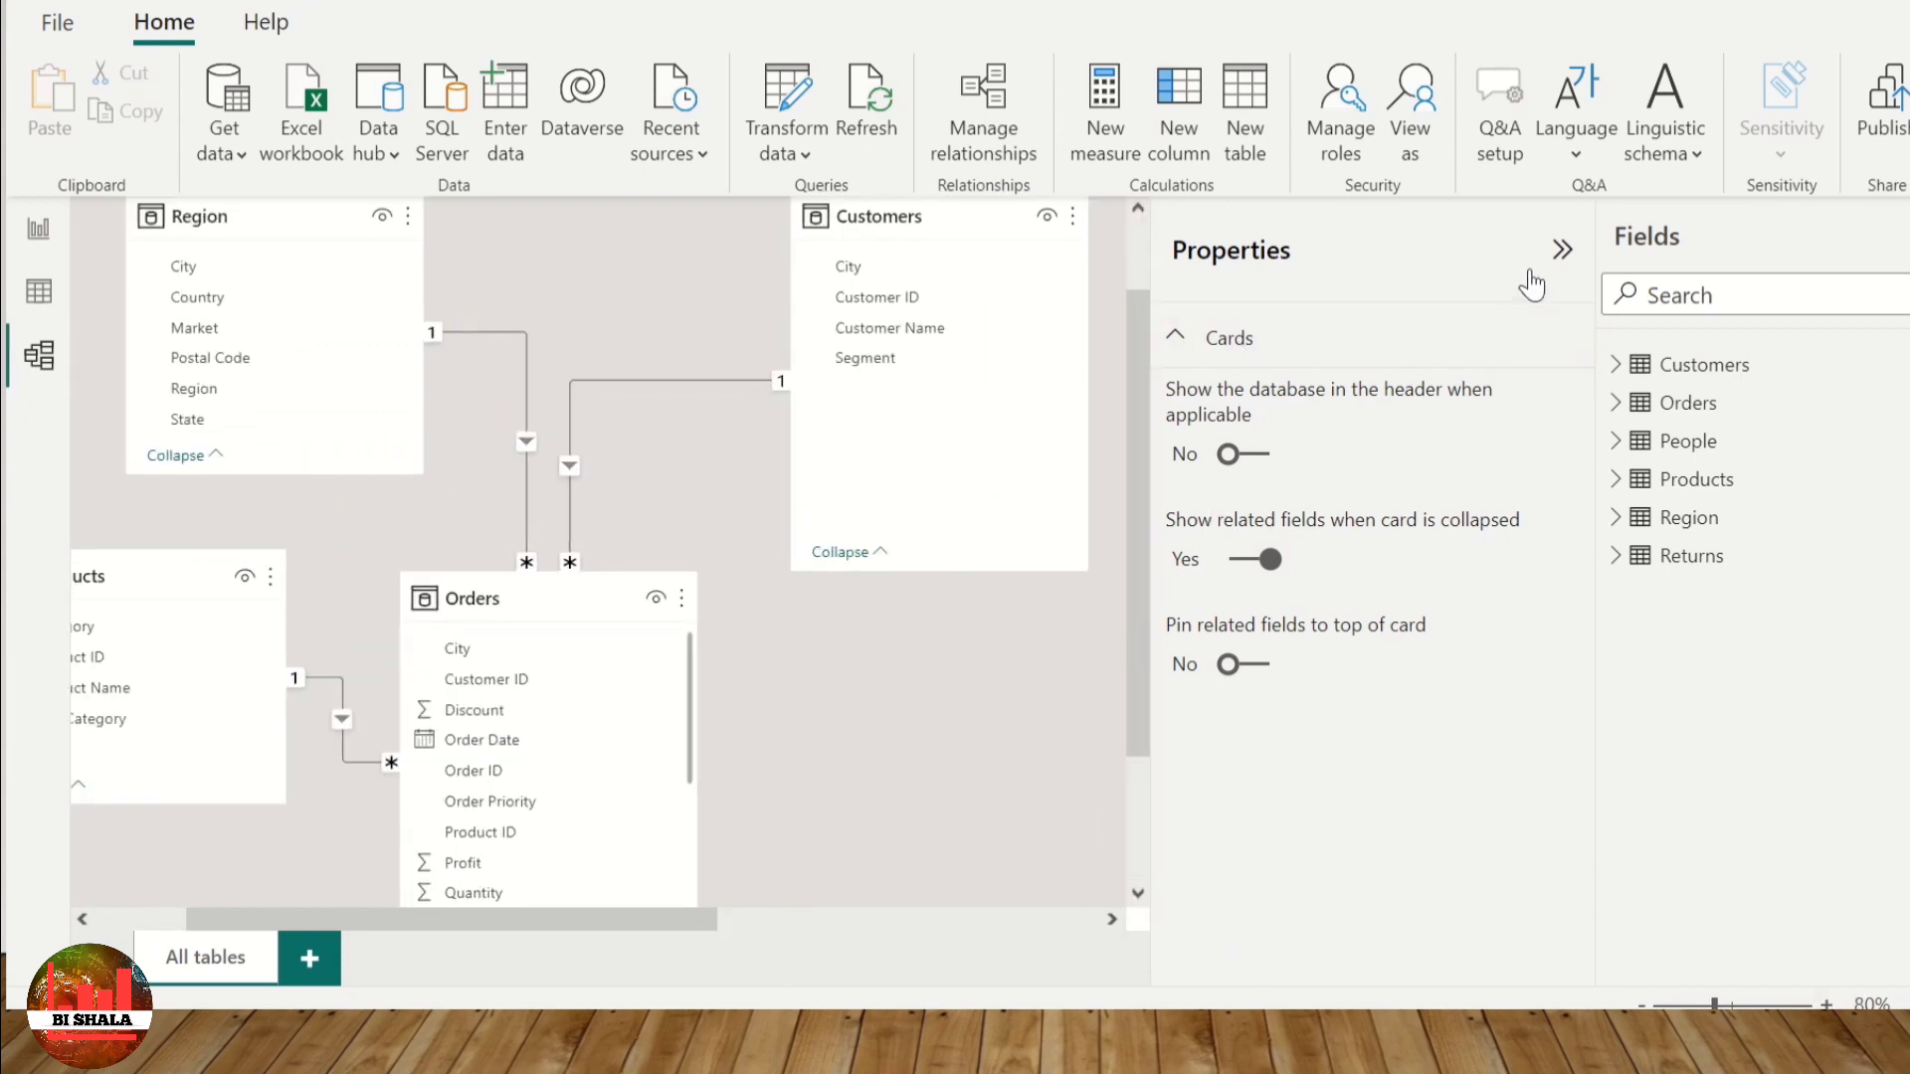
scroll(537, 923, "left", 3)
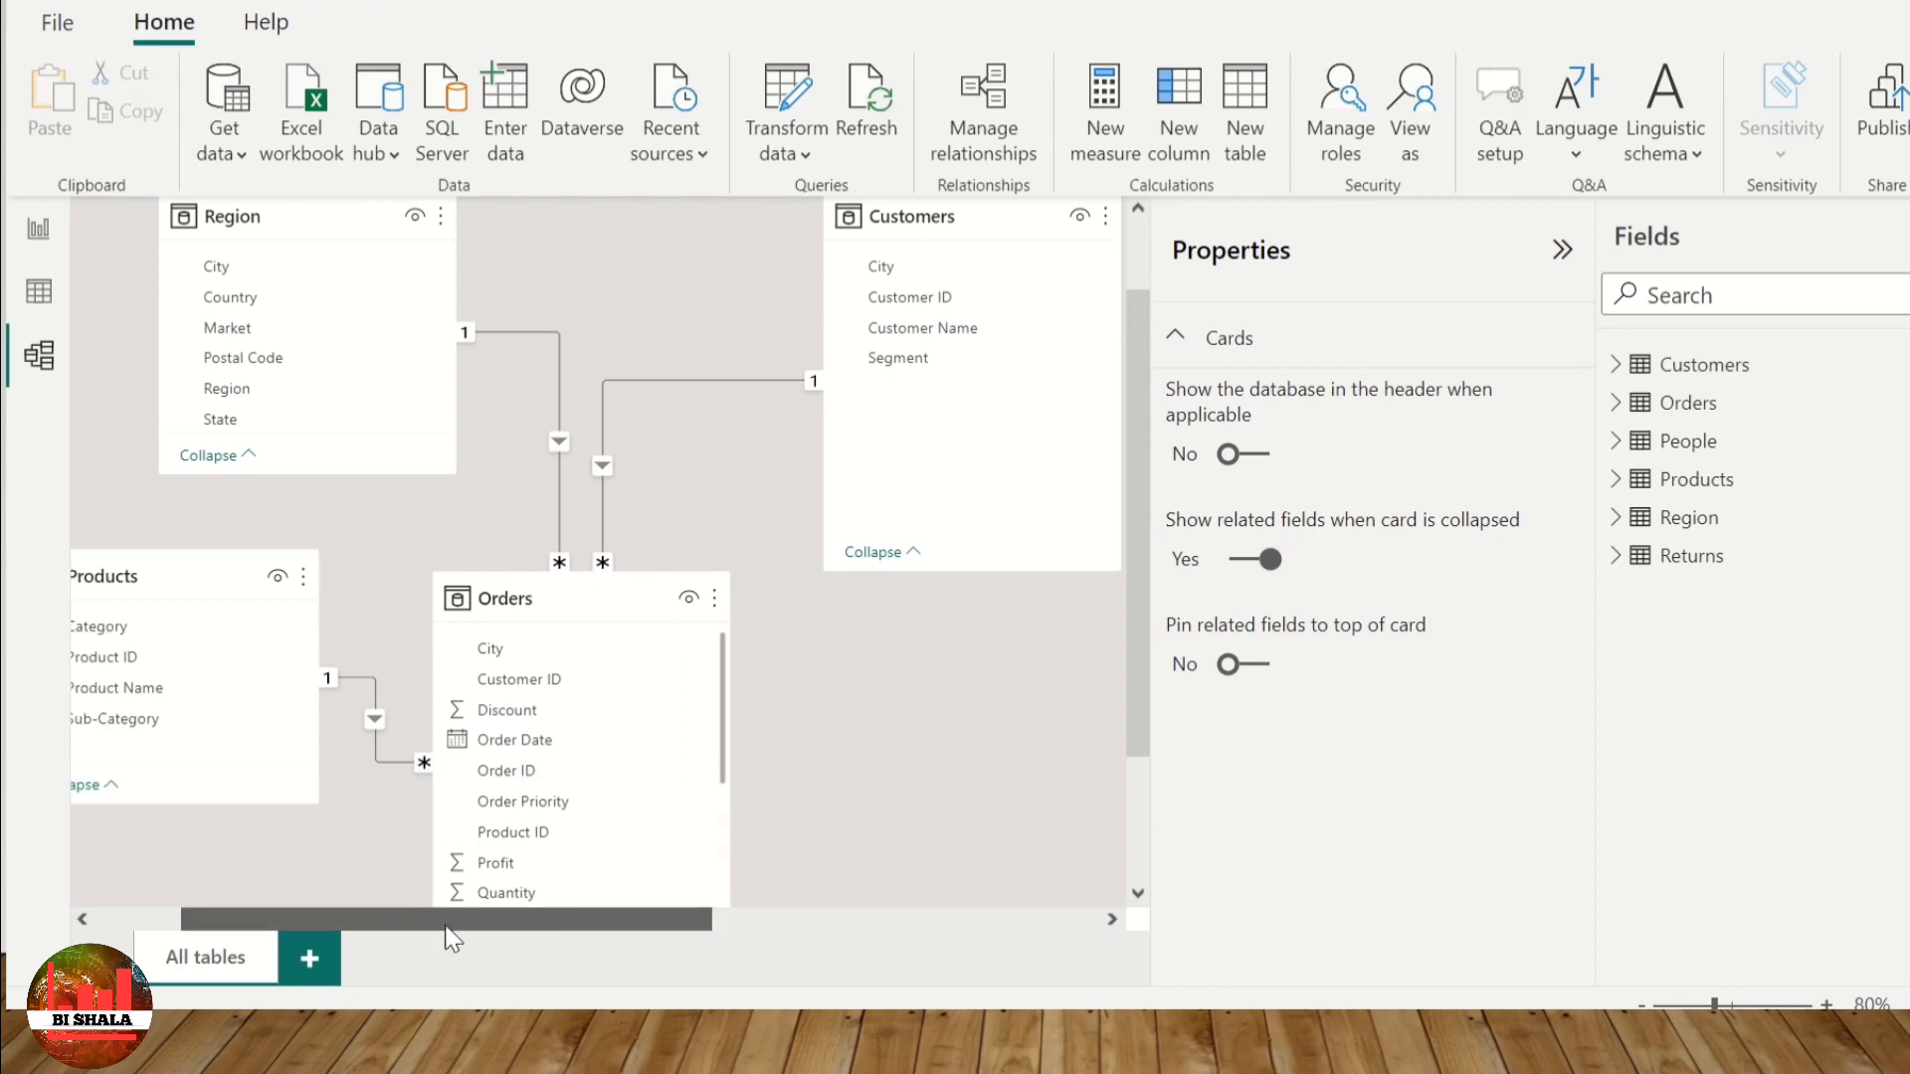
scroll(935, 678, "up", 2)
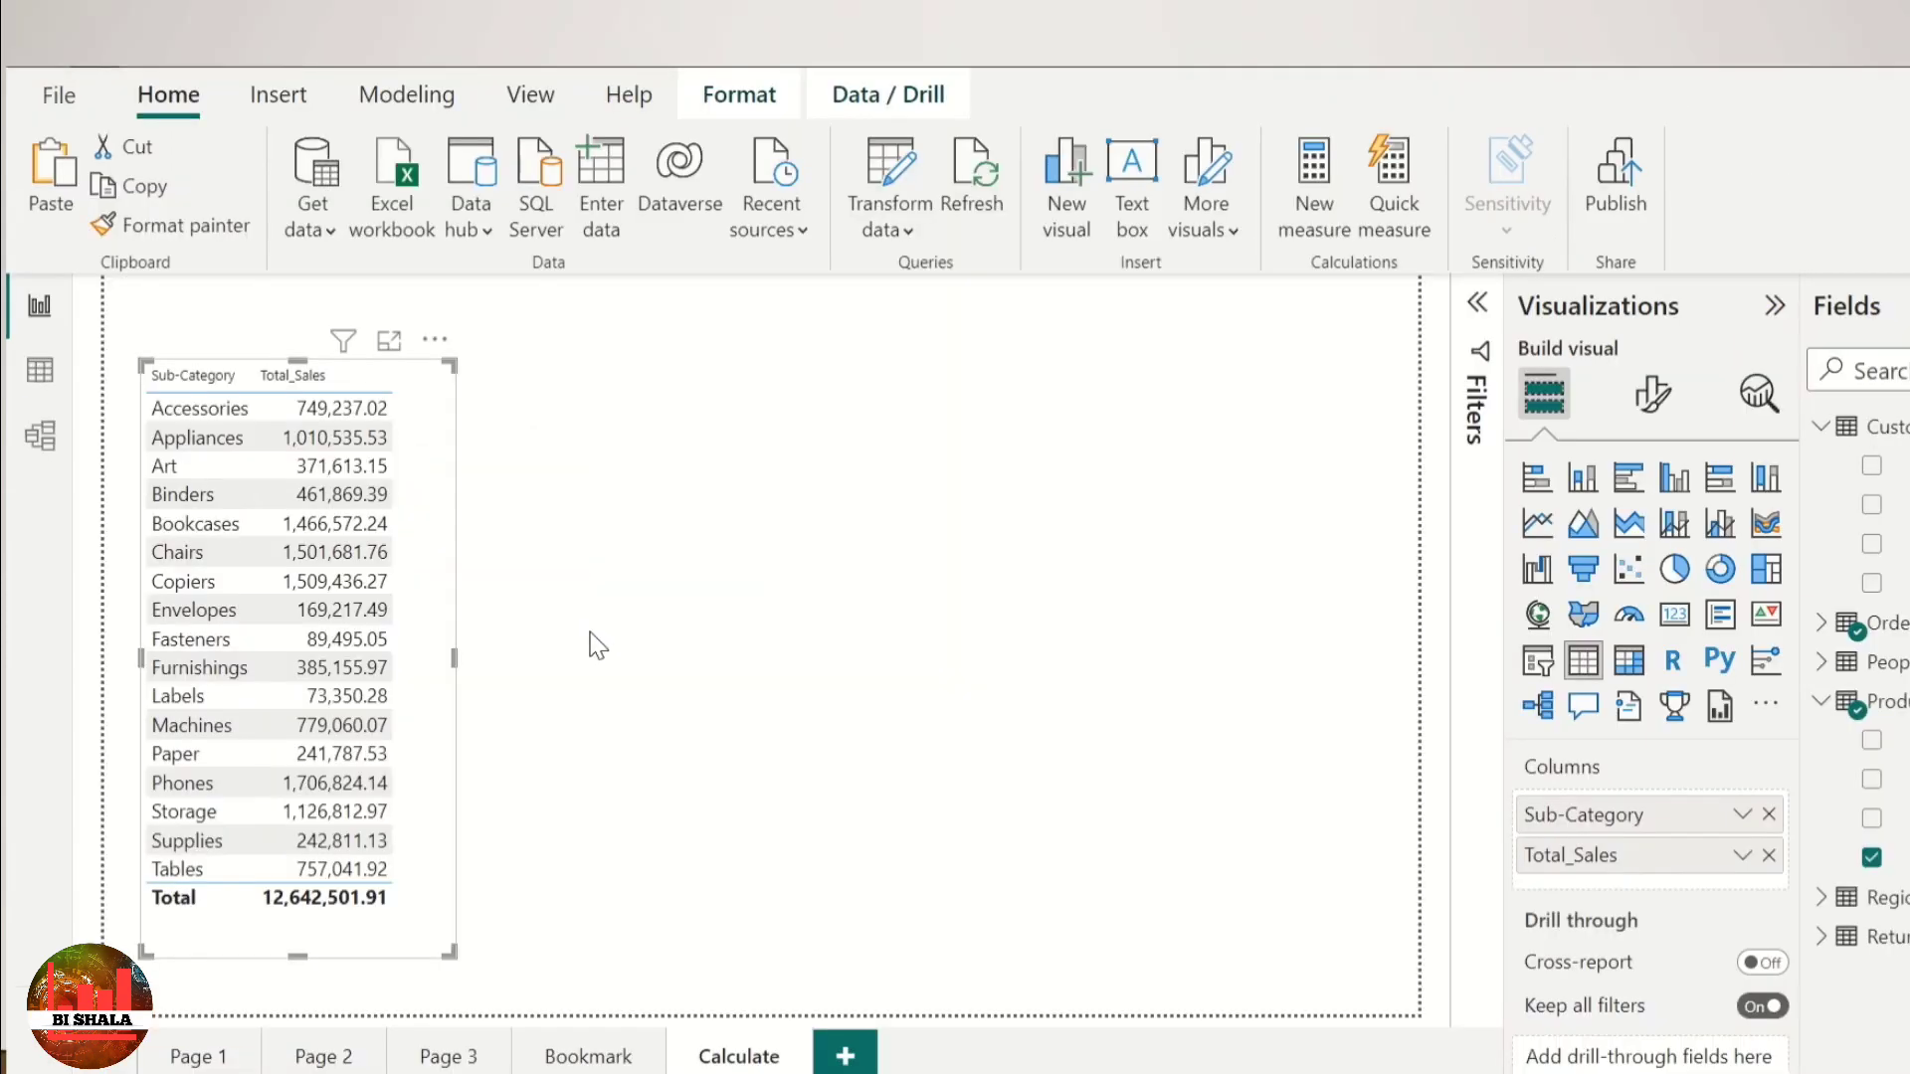
Step: Open the formula of the Total_Sales measure in the Orders table
left_click(590, 633)
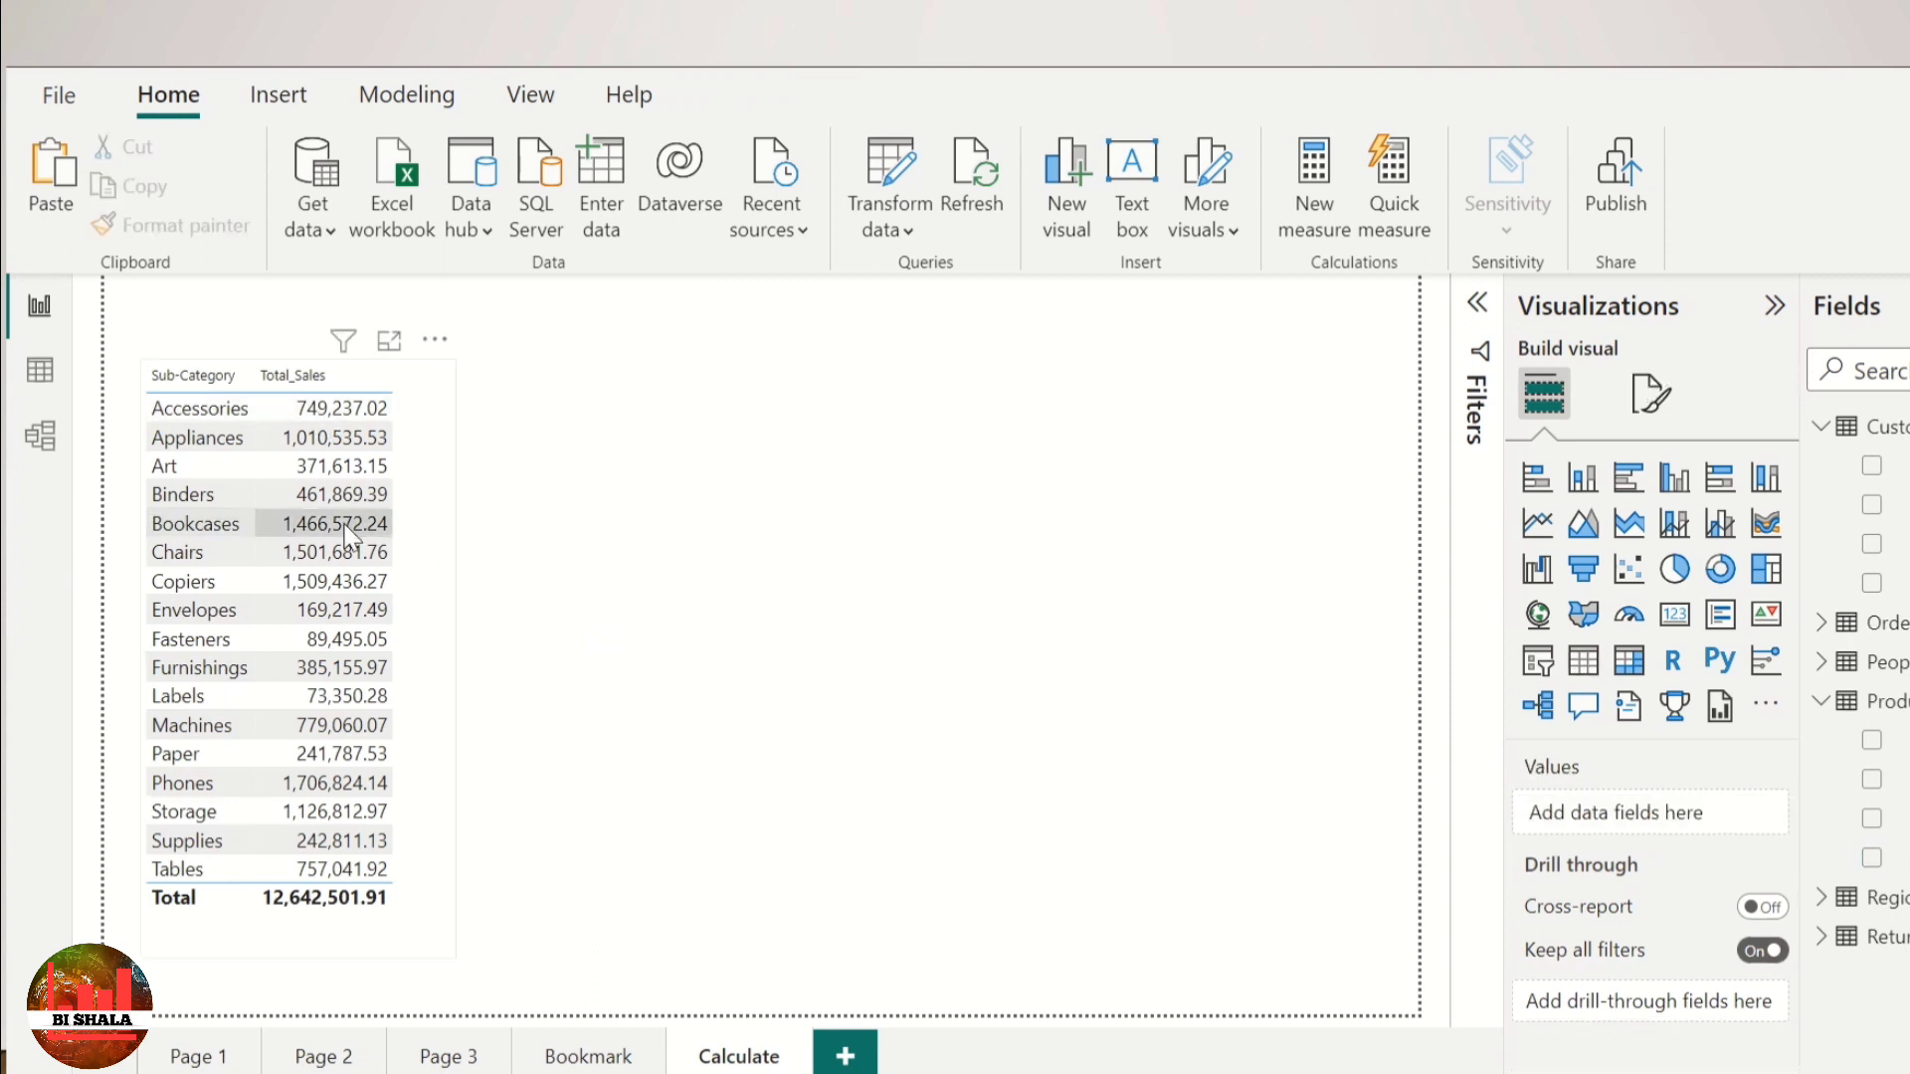
left_click(427, 527)
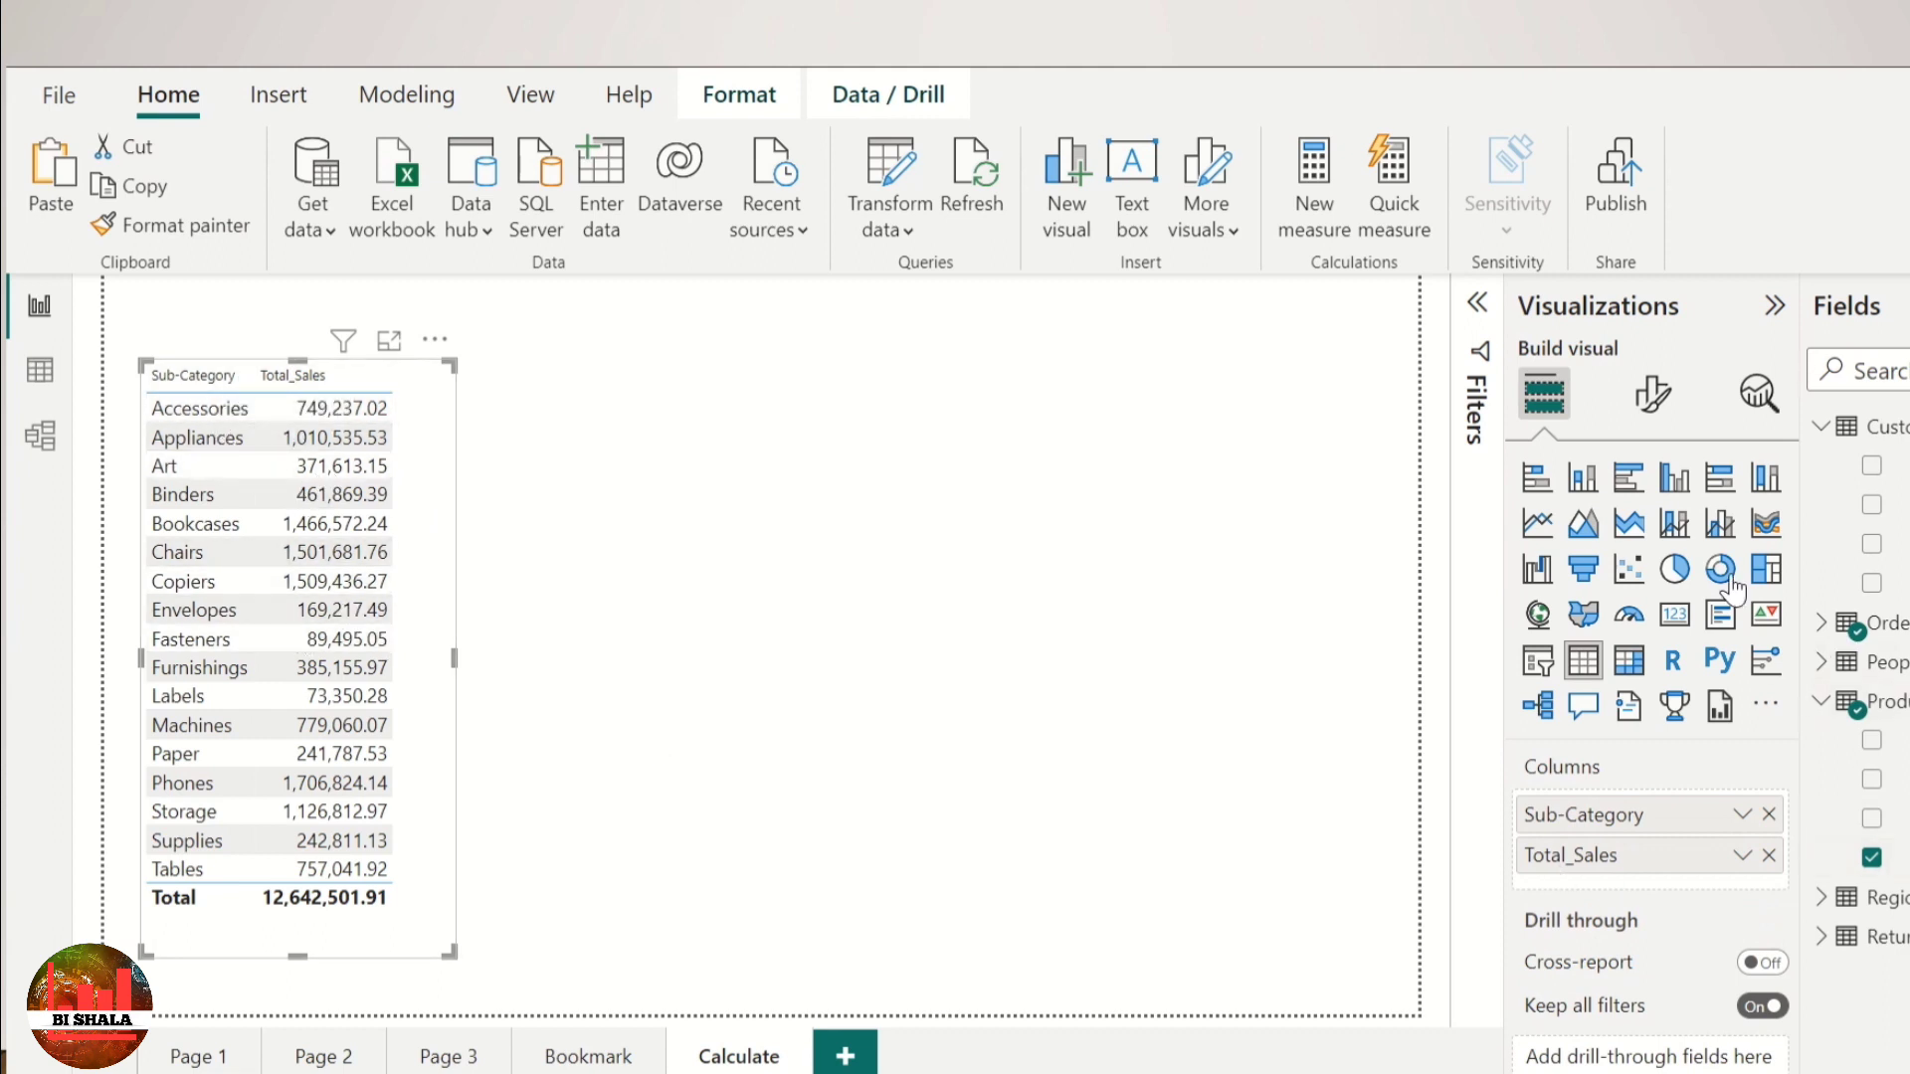
left_click(1819, 623)
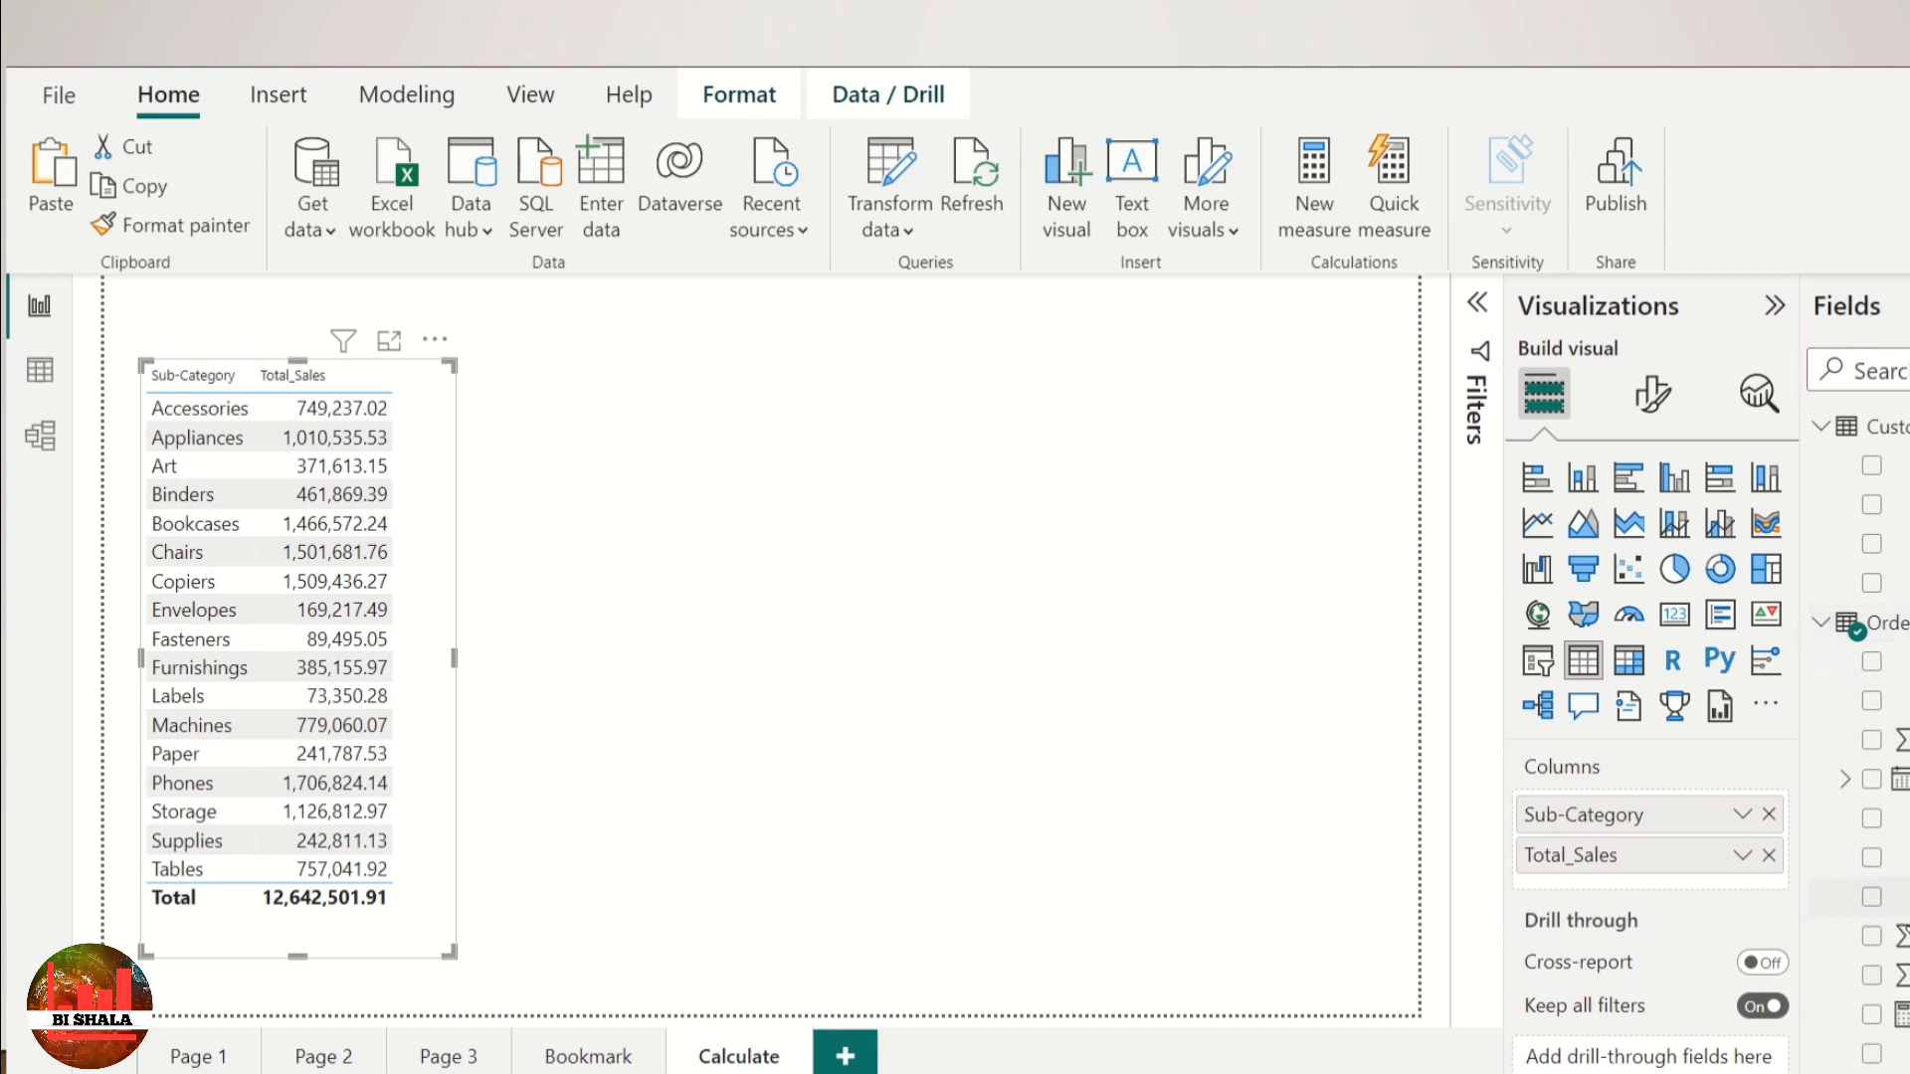
scroll(1858, 717, "down", 3)
left_click(1890, 990)
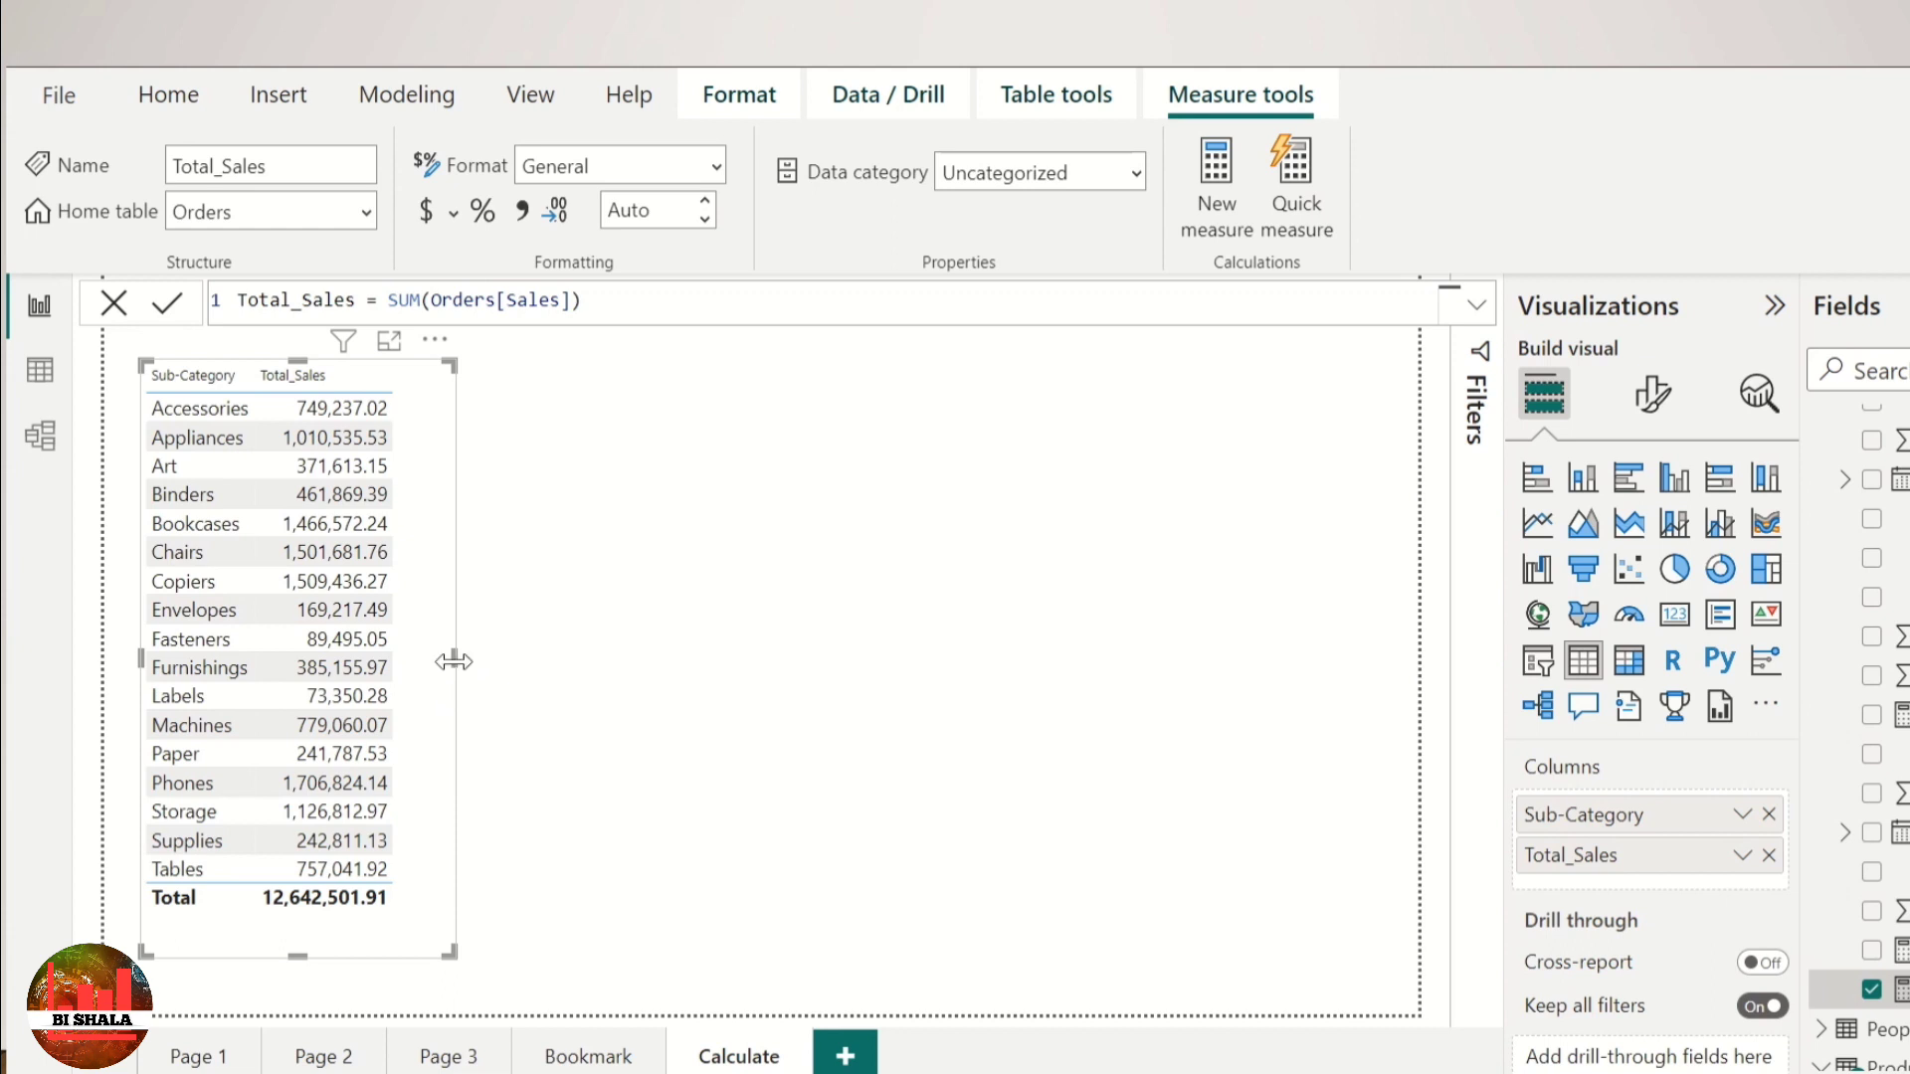
Step: Widen the sub-category sales table on the report page and copy the complete Total_Sales formula
left_click_drag(454, 661, 626, 657)
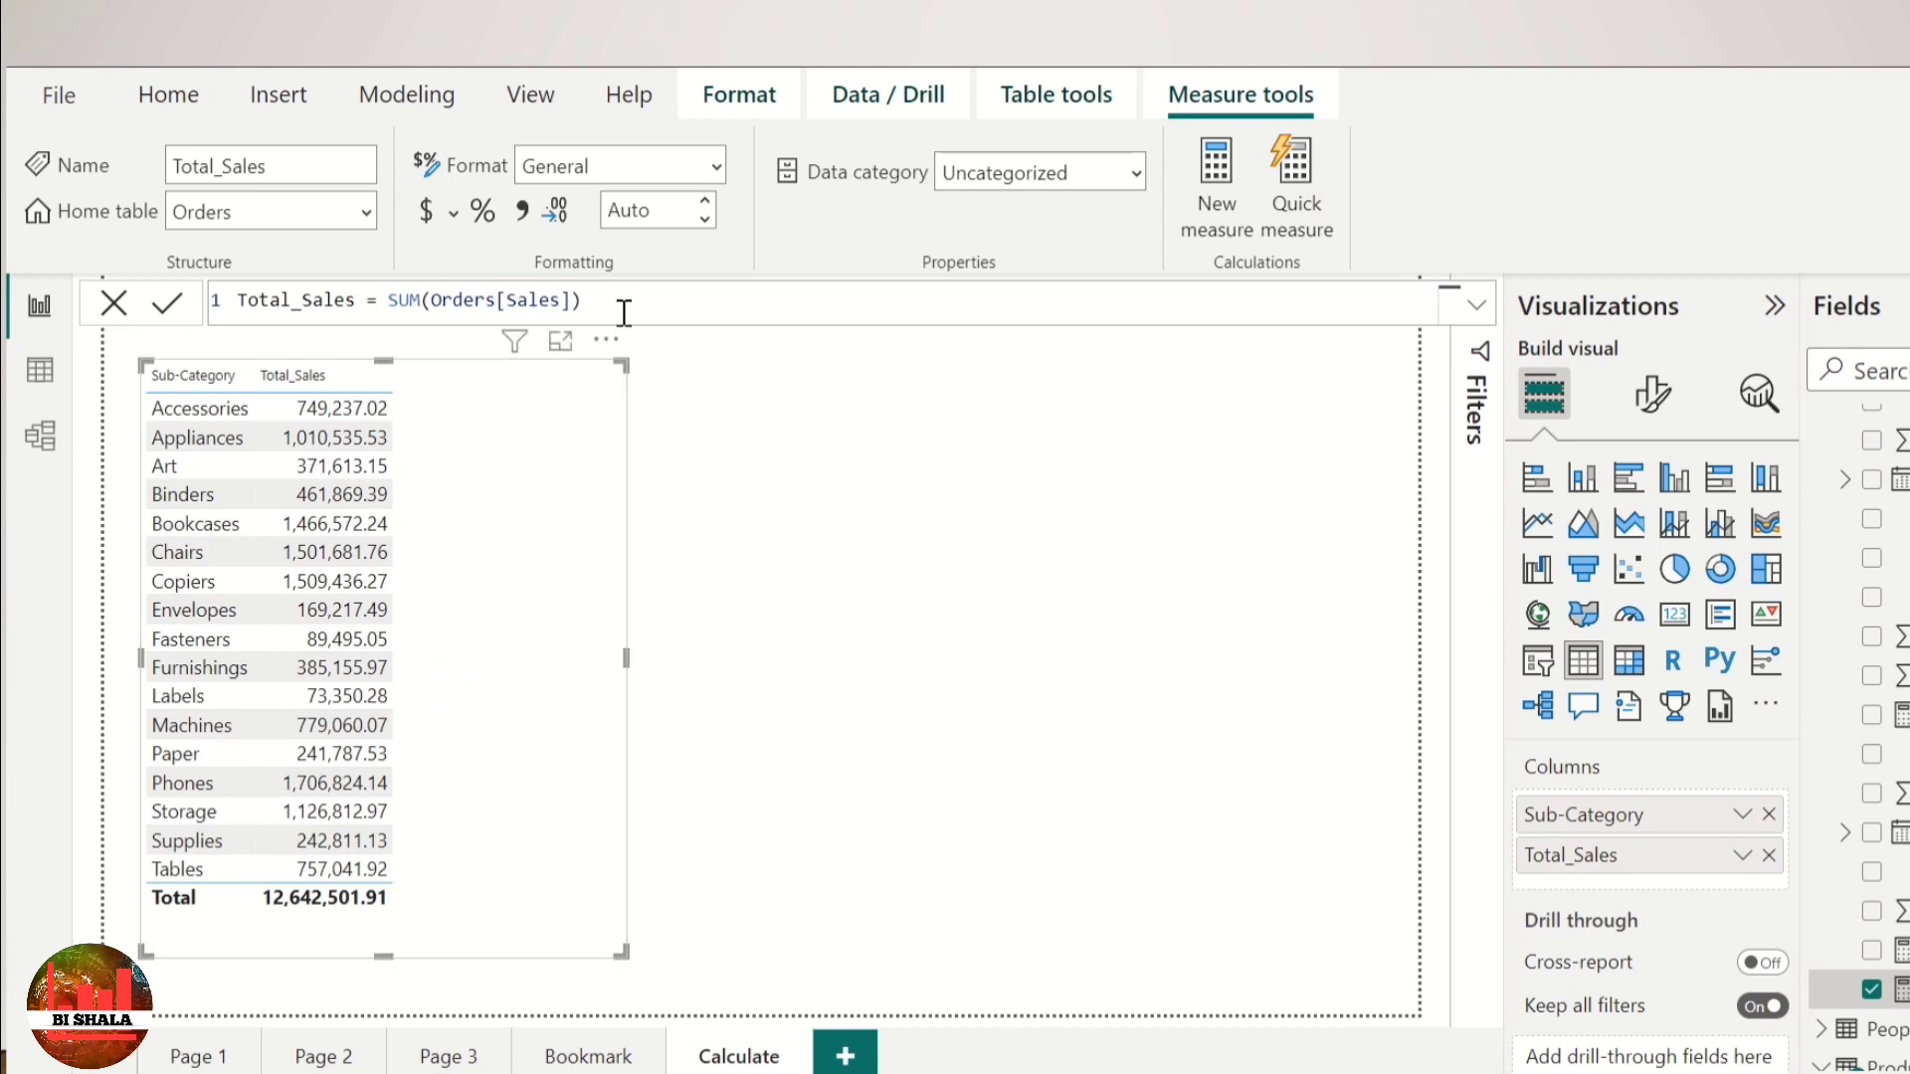
left_click_drag(624, 312, 234, 311)
key("ctrl+c")
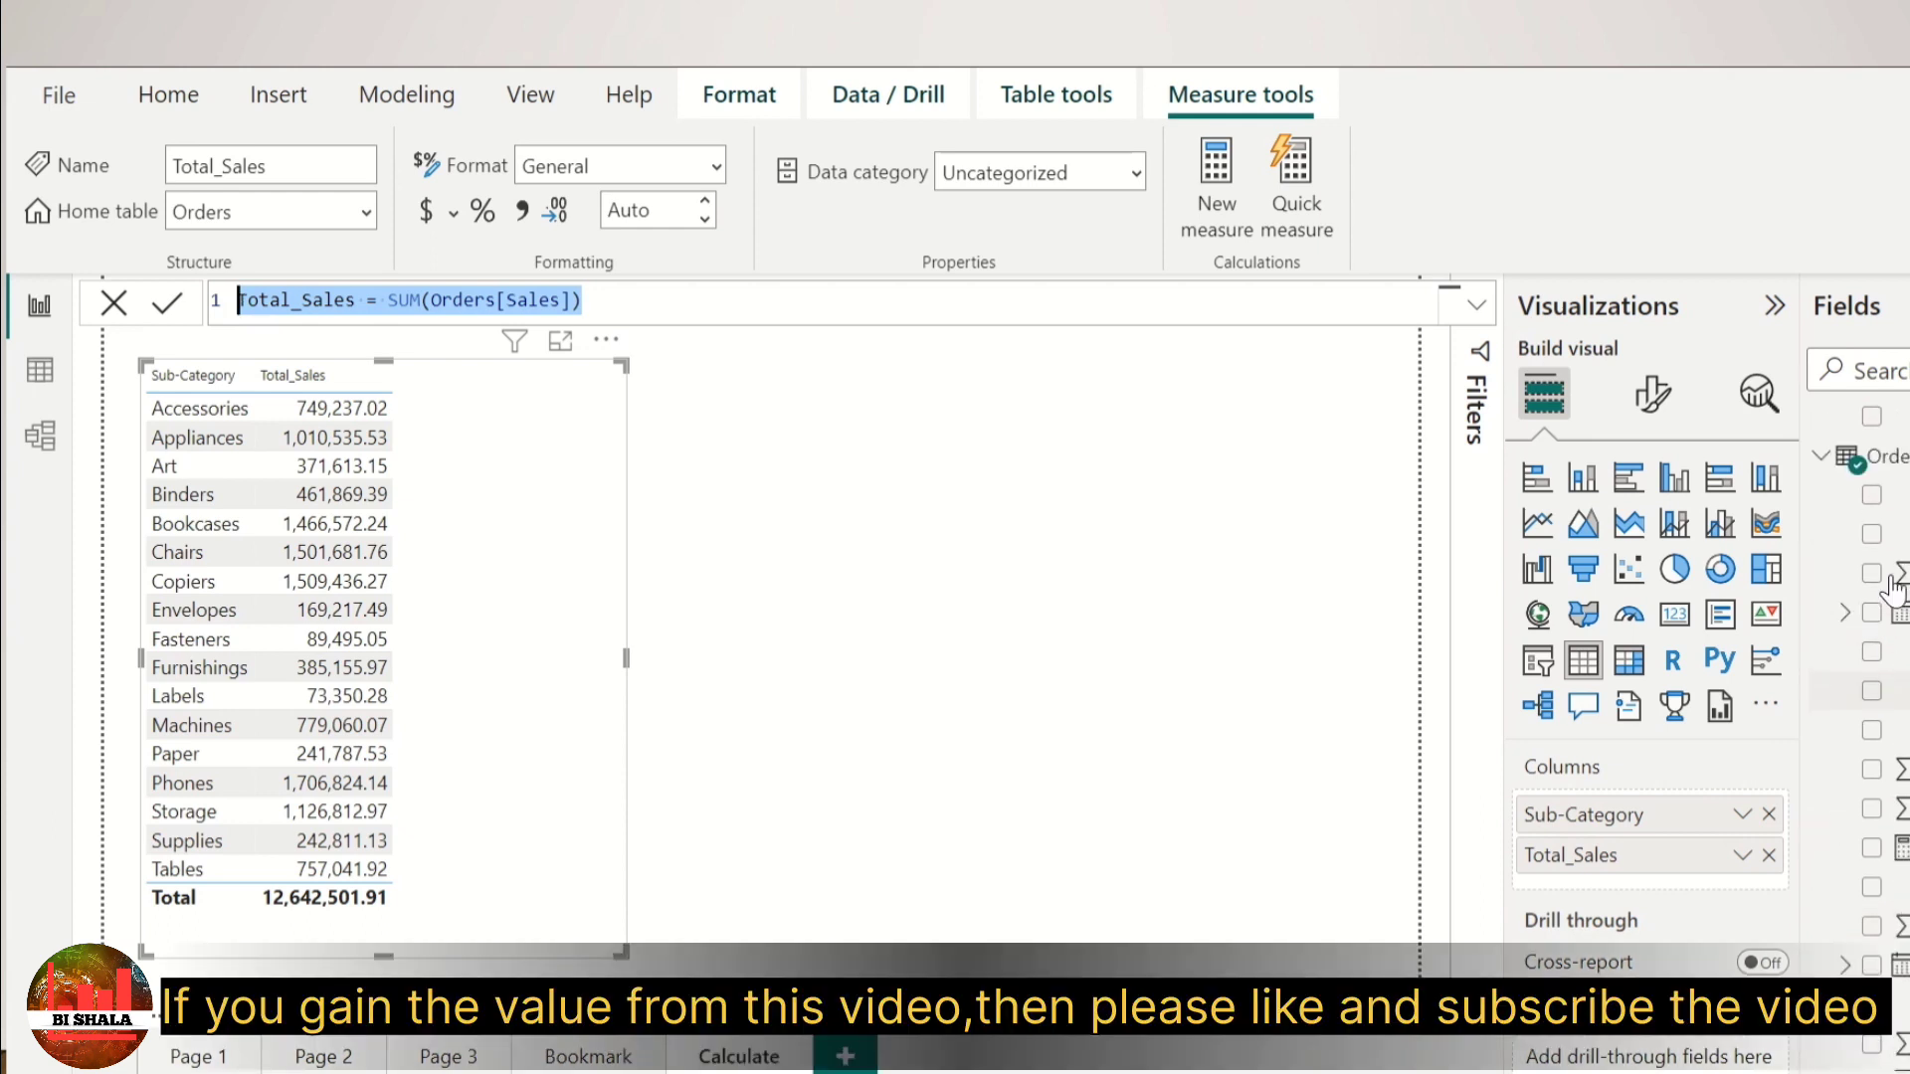
Step: Create a new measure in the Orders table from the copied SUM(Orders[Sales]) formula and name it Total_Sales_calculate
right_click(1890, 522)
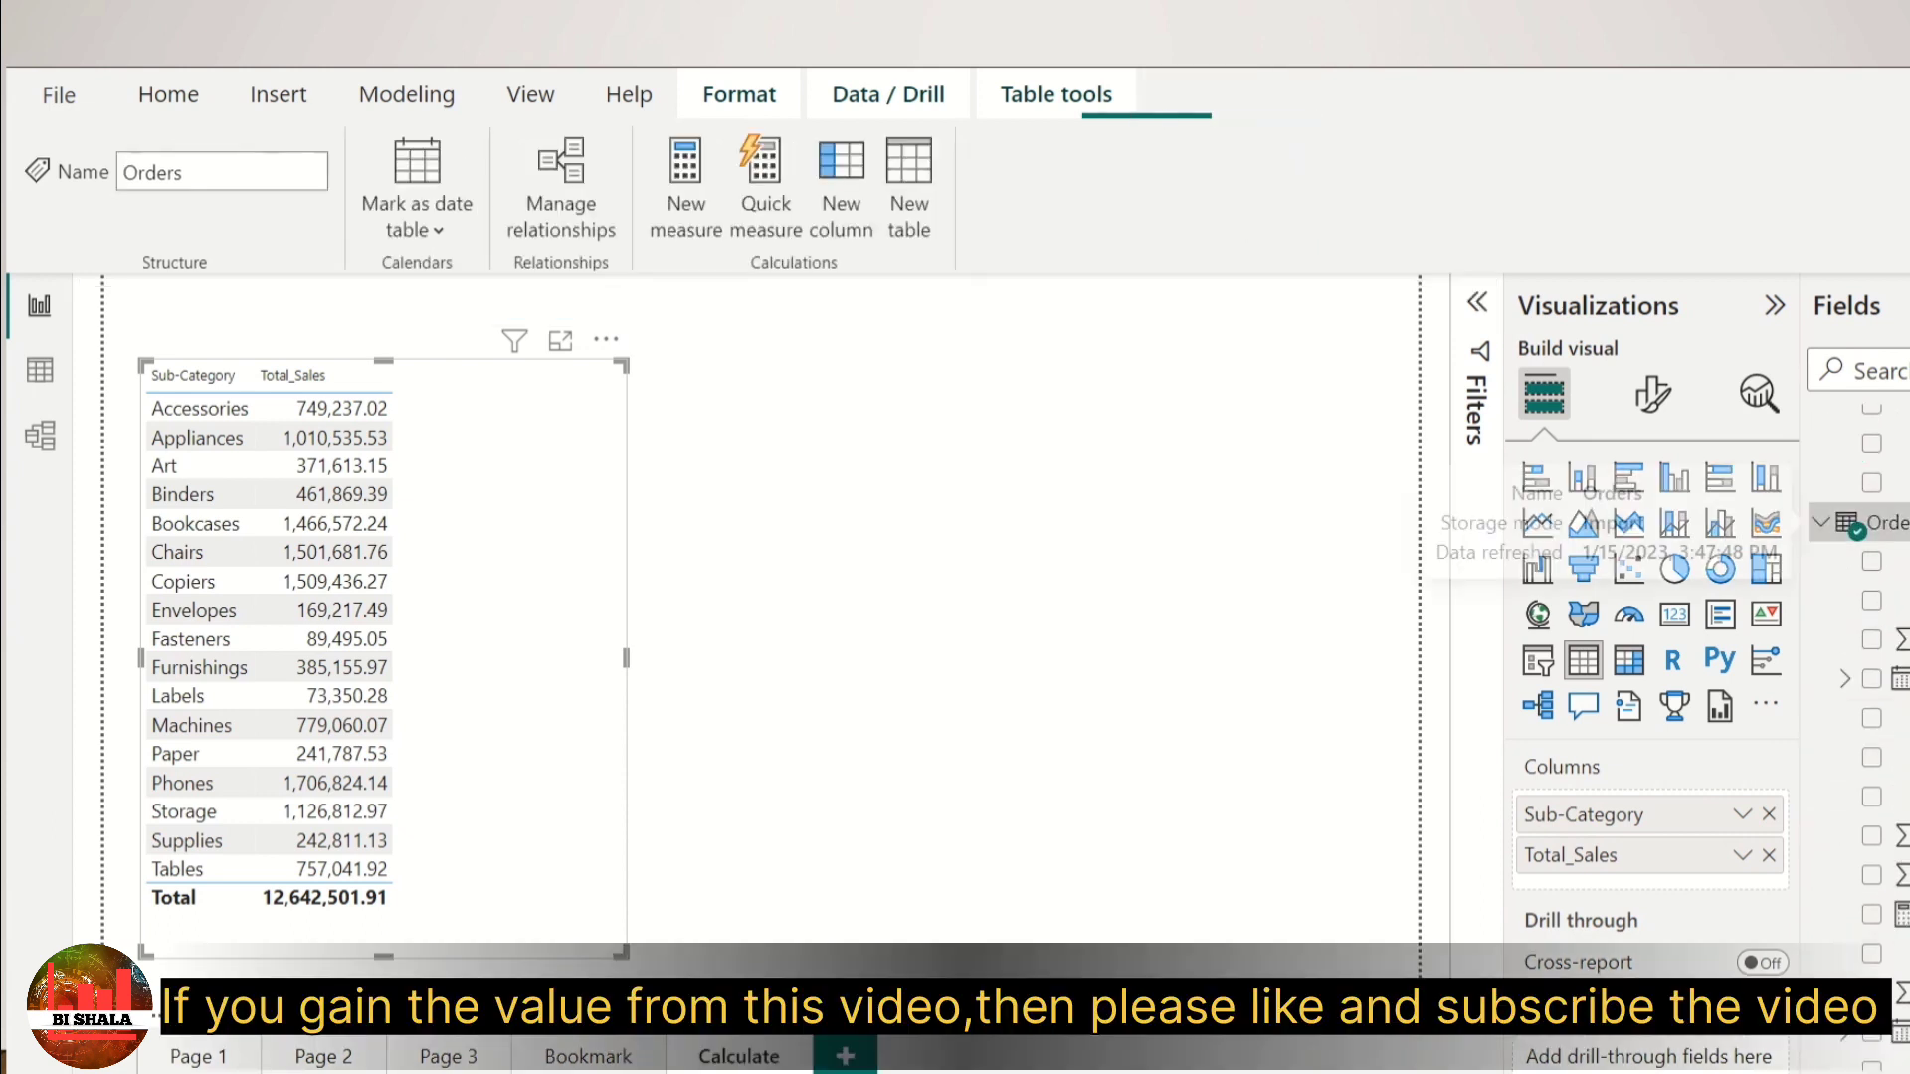
left_click(1791, 535)
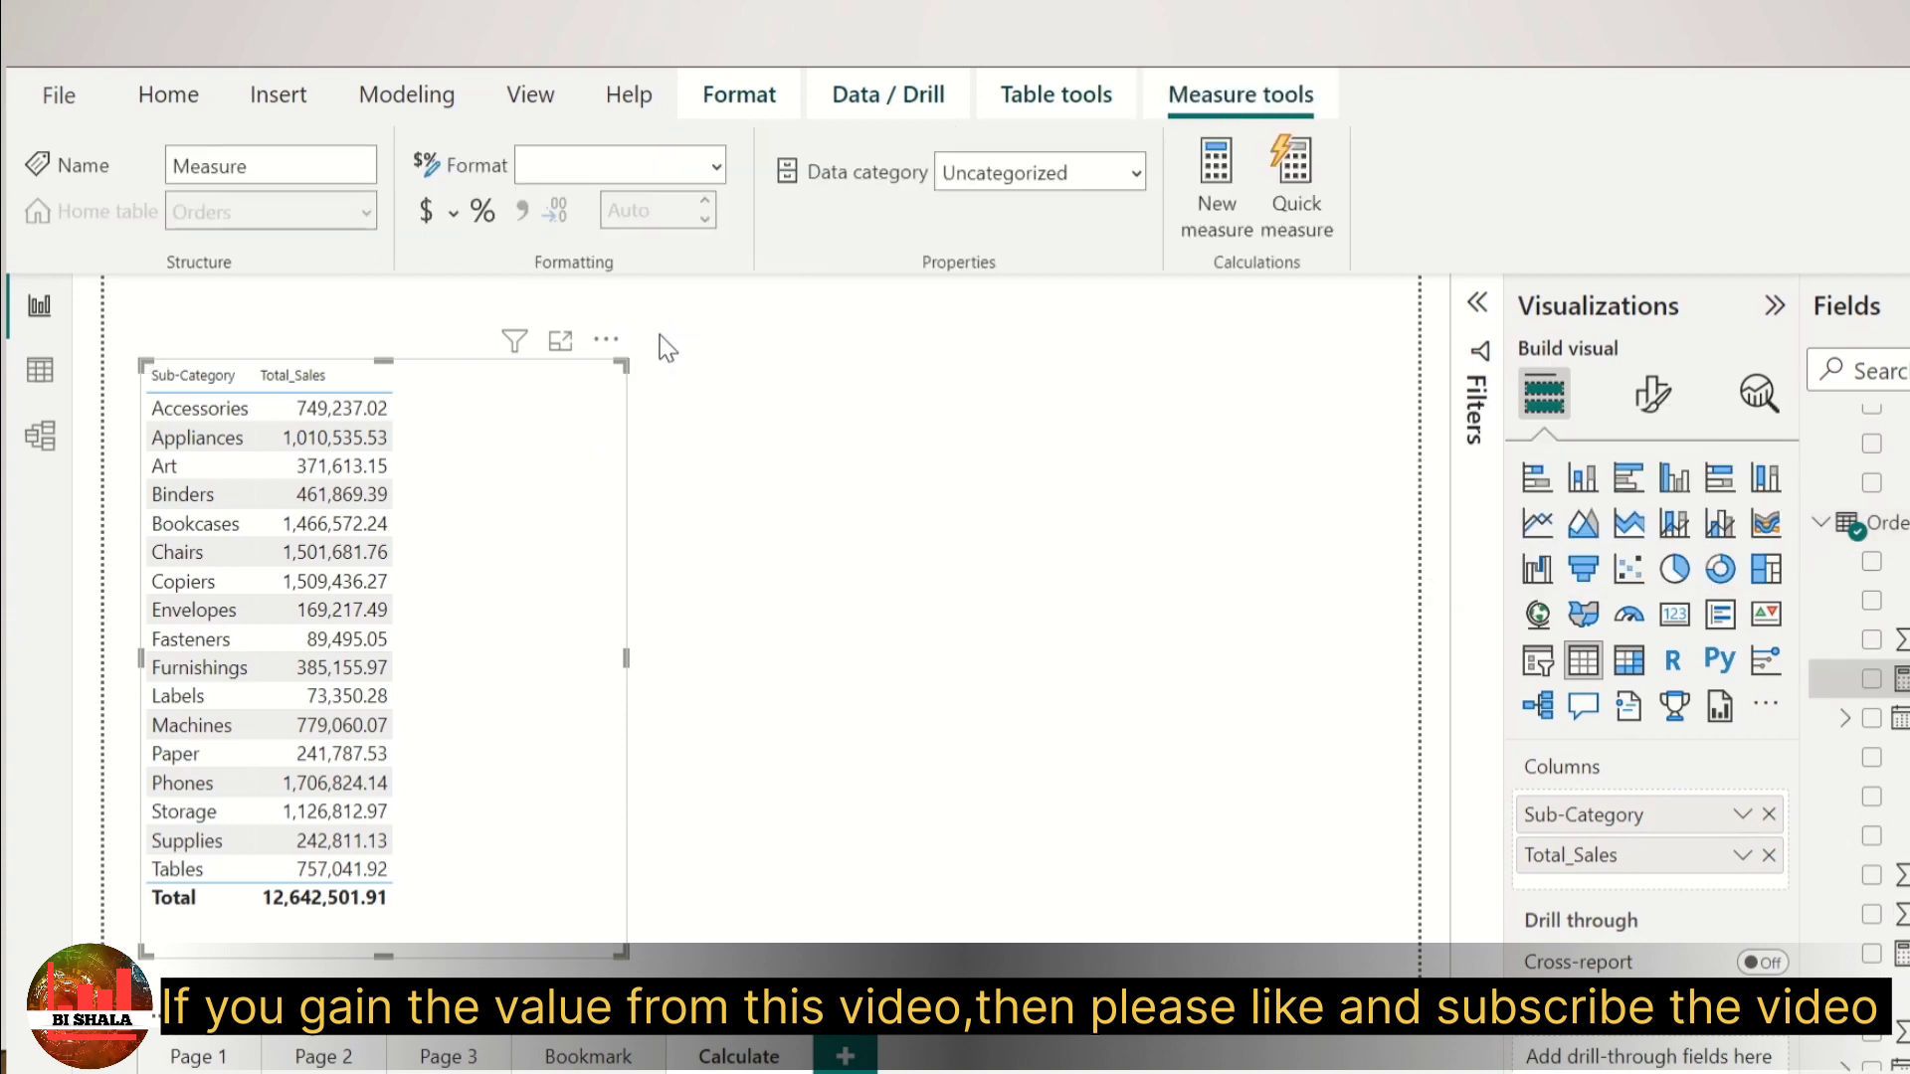
type("Total_Sales = SUM(Orders[Sales])")
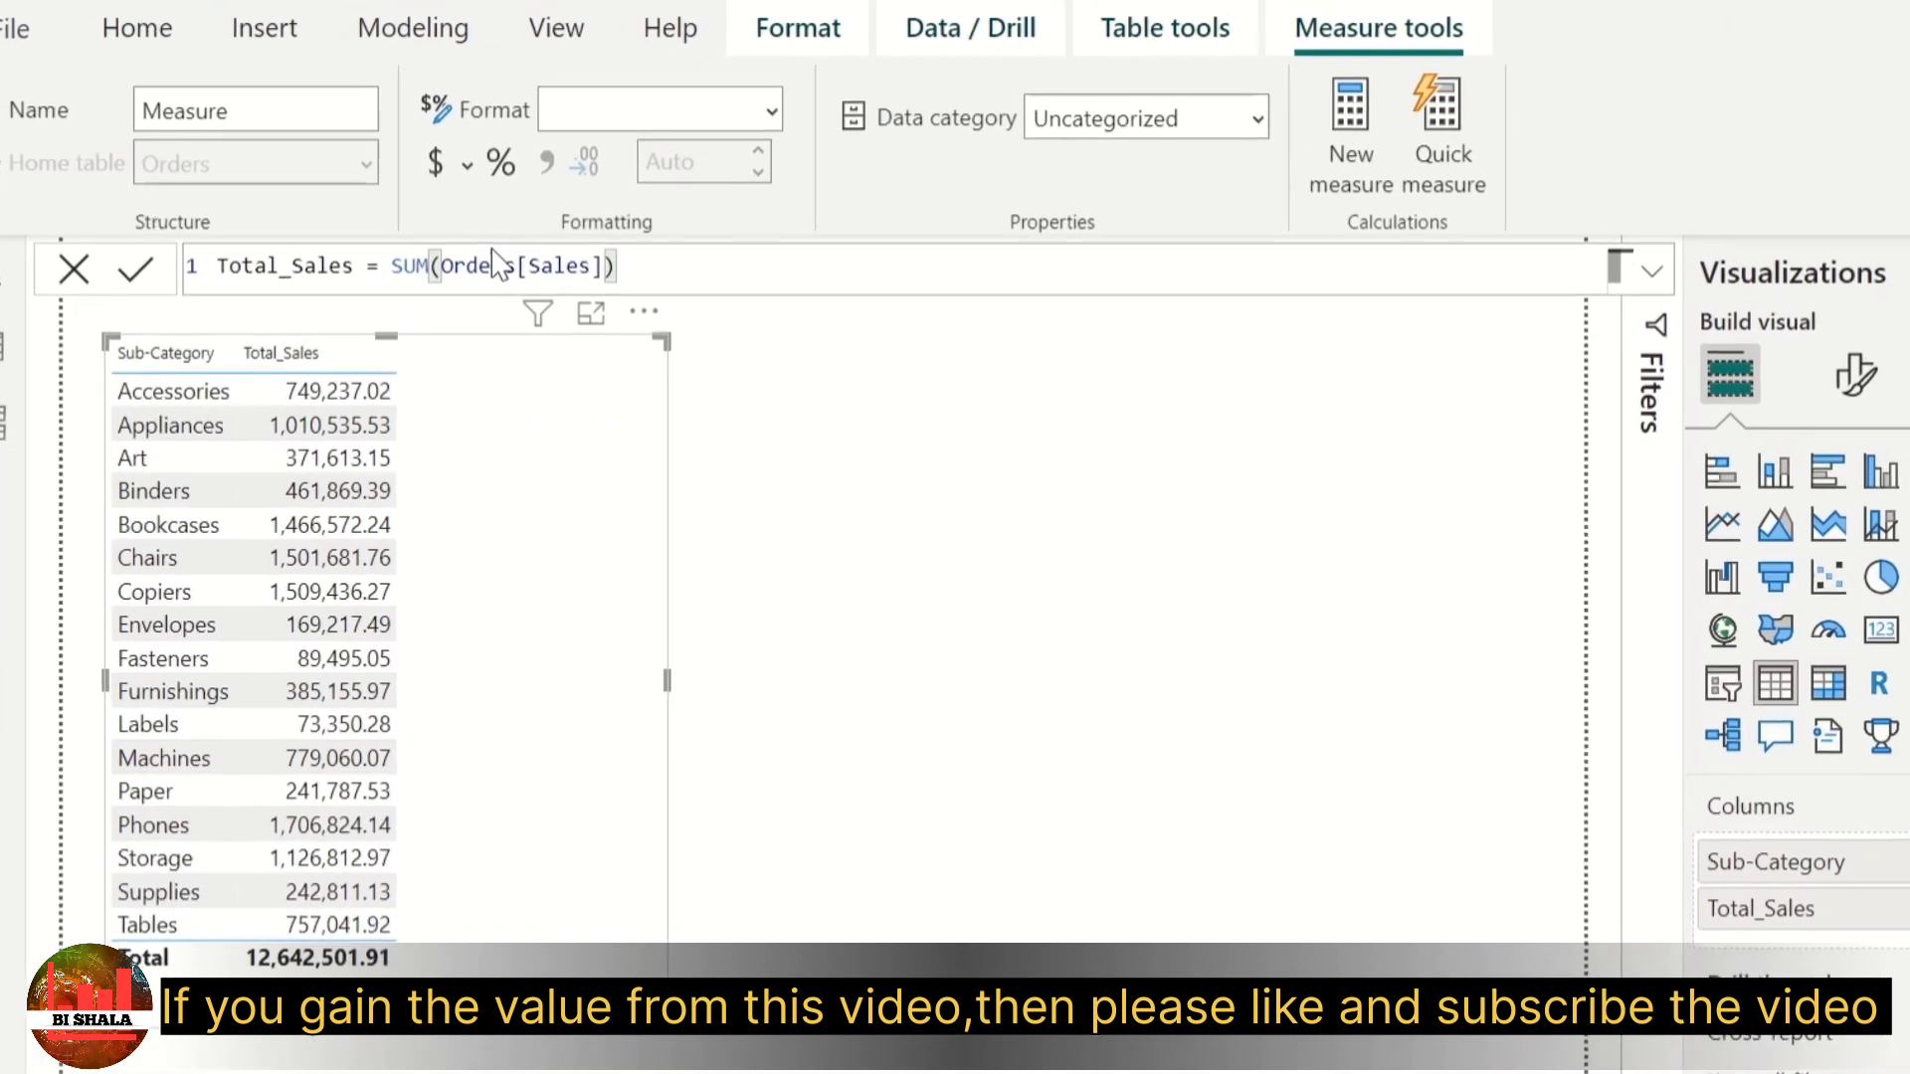
left_click(364, 296)
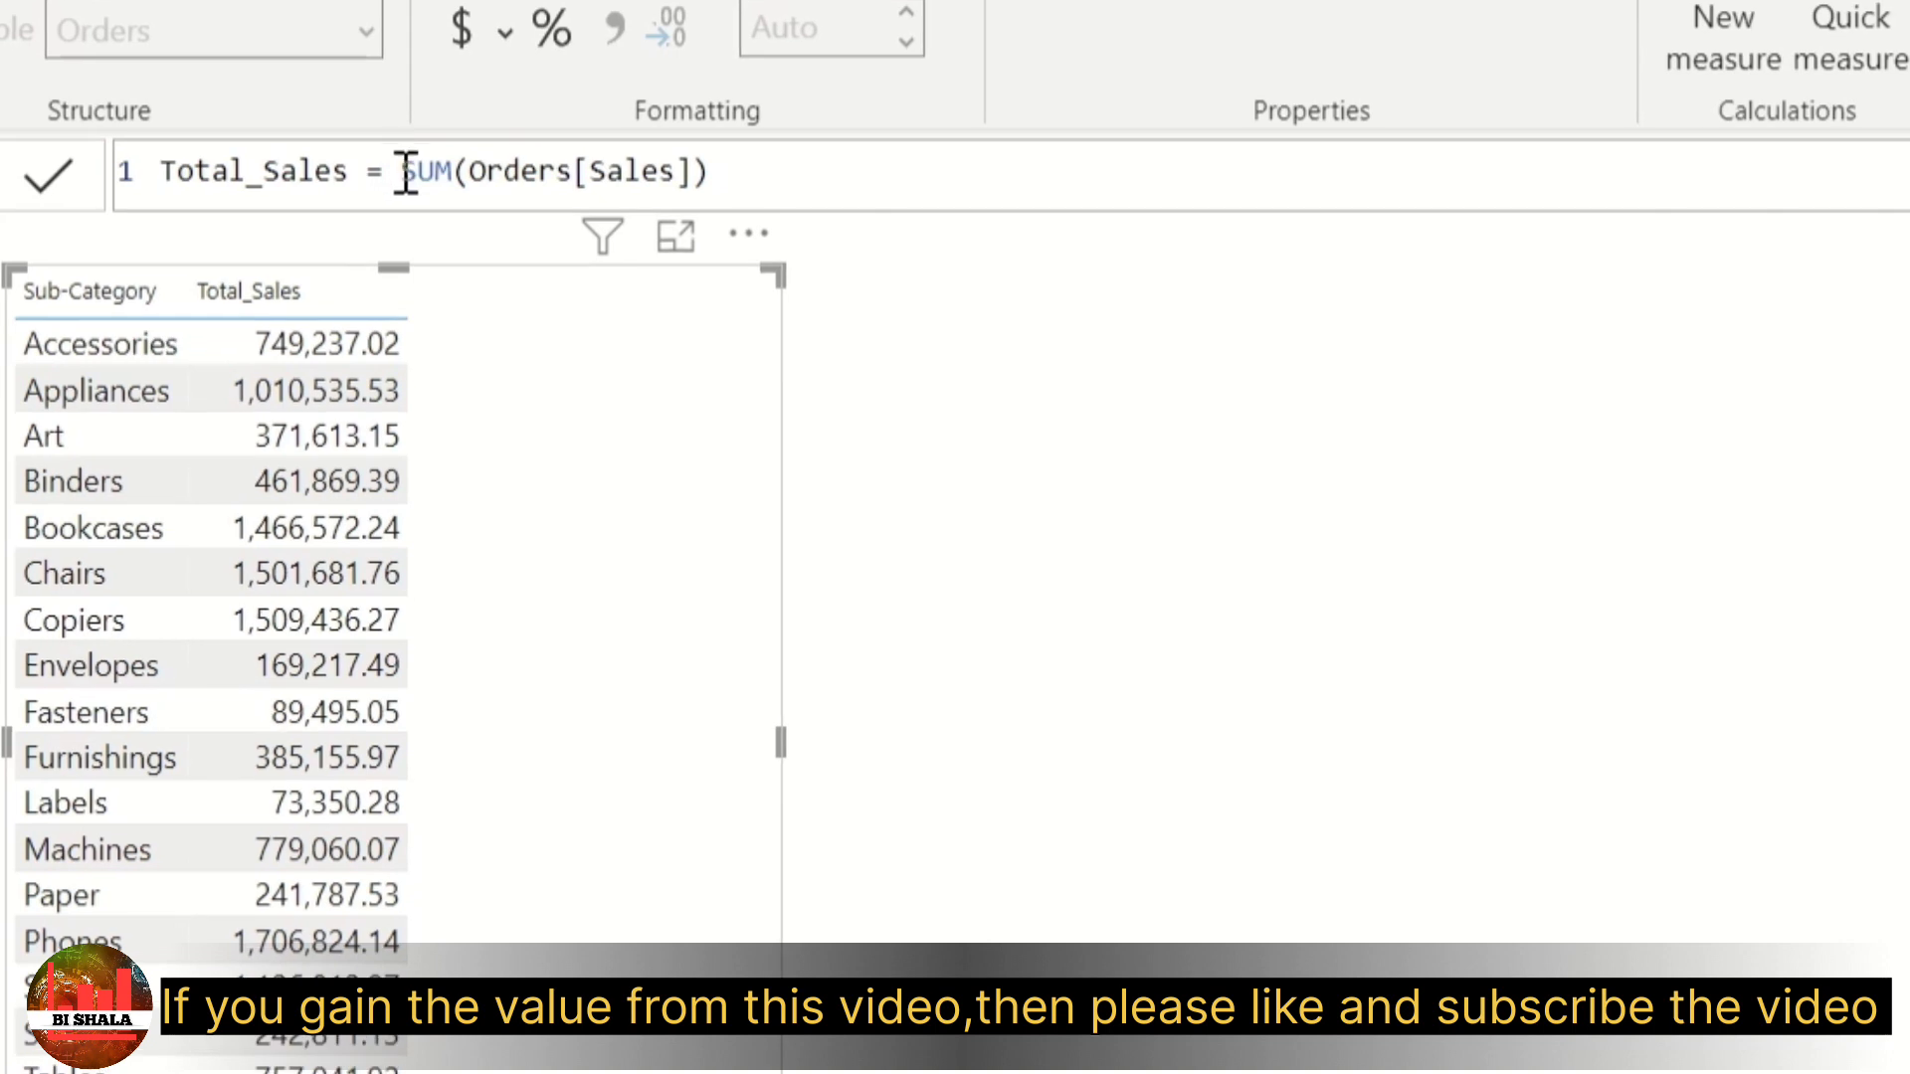
key("BackSpace")
type("_cal")
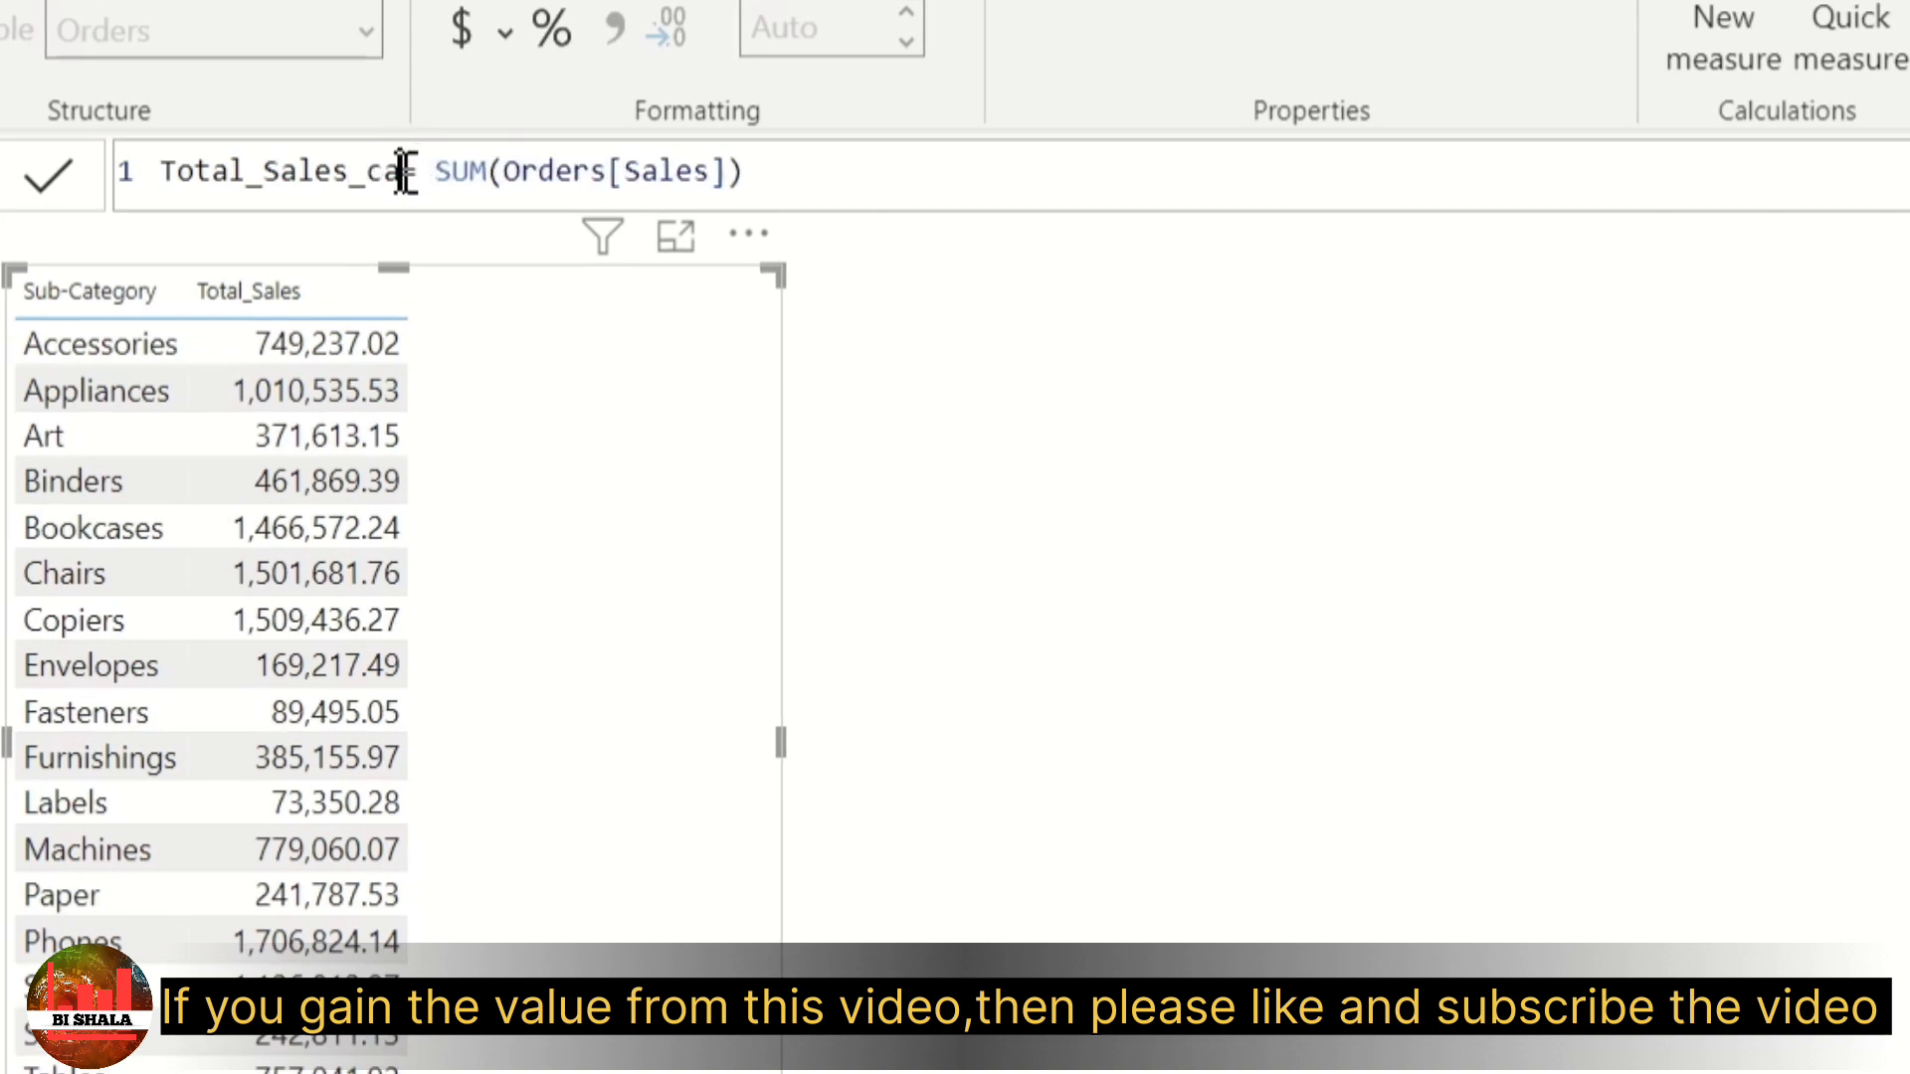
type("culate")
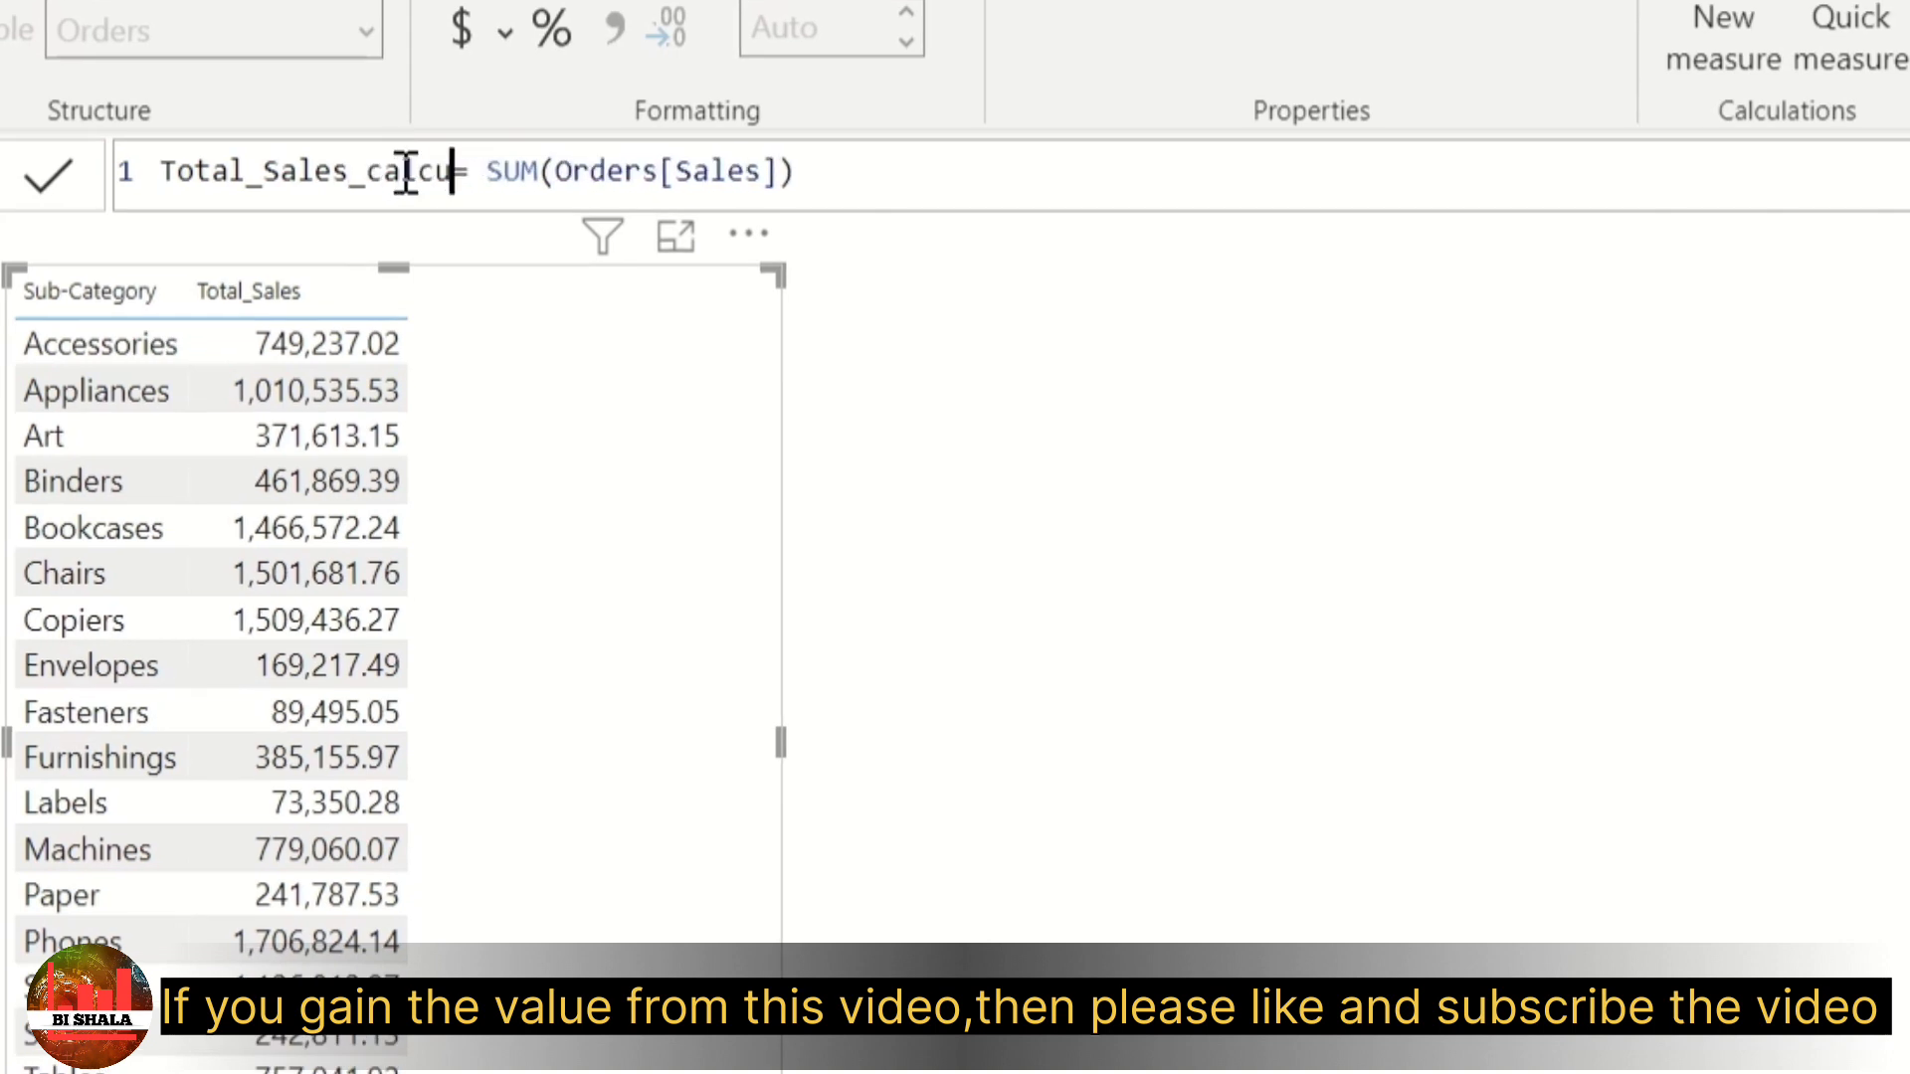
Step: Wrap the new measure's SUM(Orders[Sales]) in CALCULATE and add Total_Sales_calculate as a column of the sub-category table
left_click(555, 171)
type("calculate")
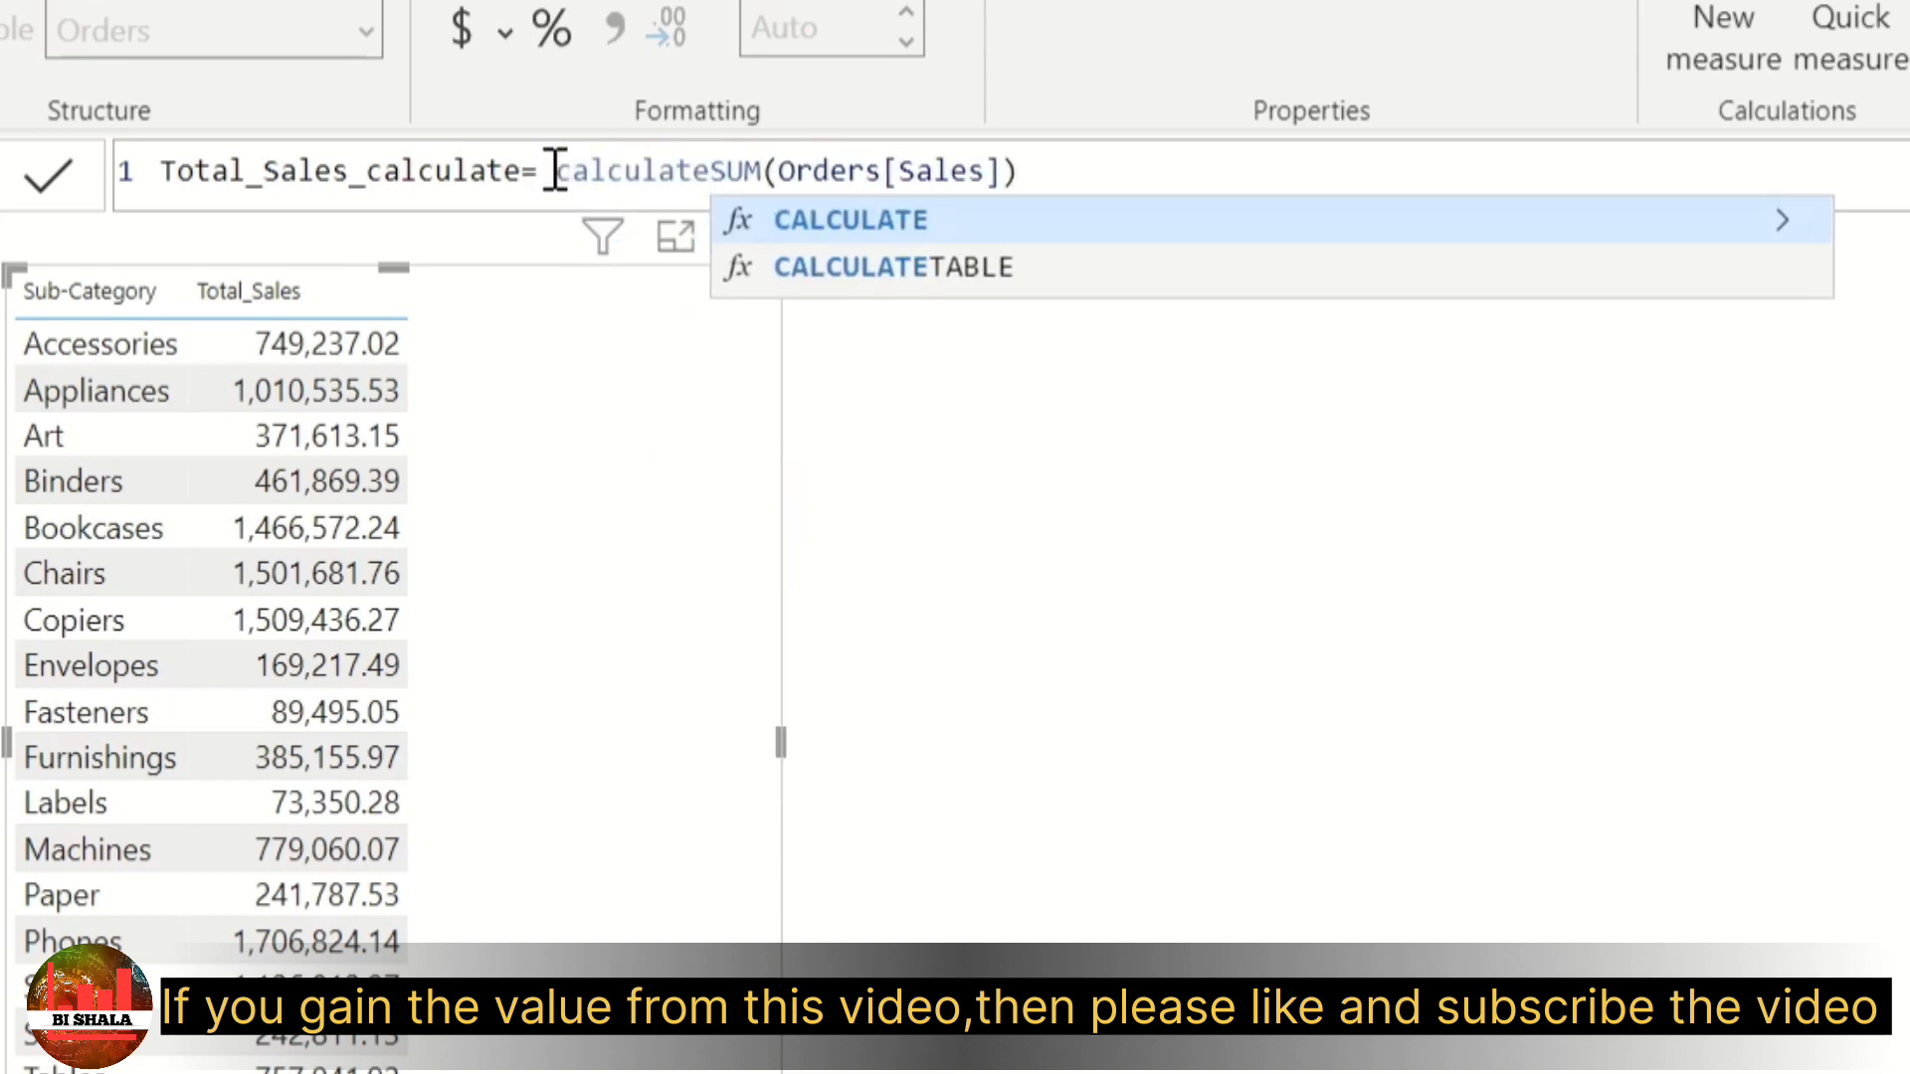
type("(")
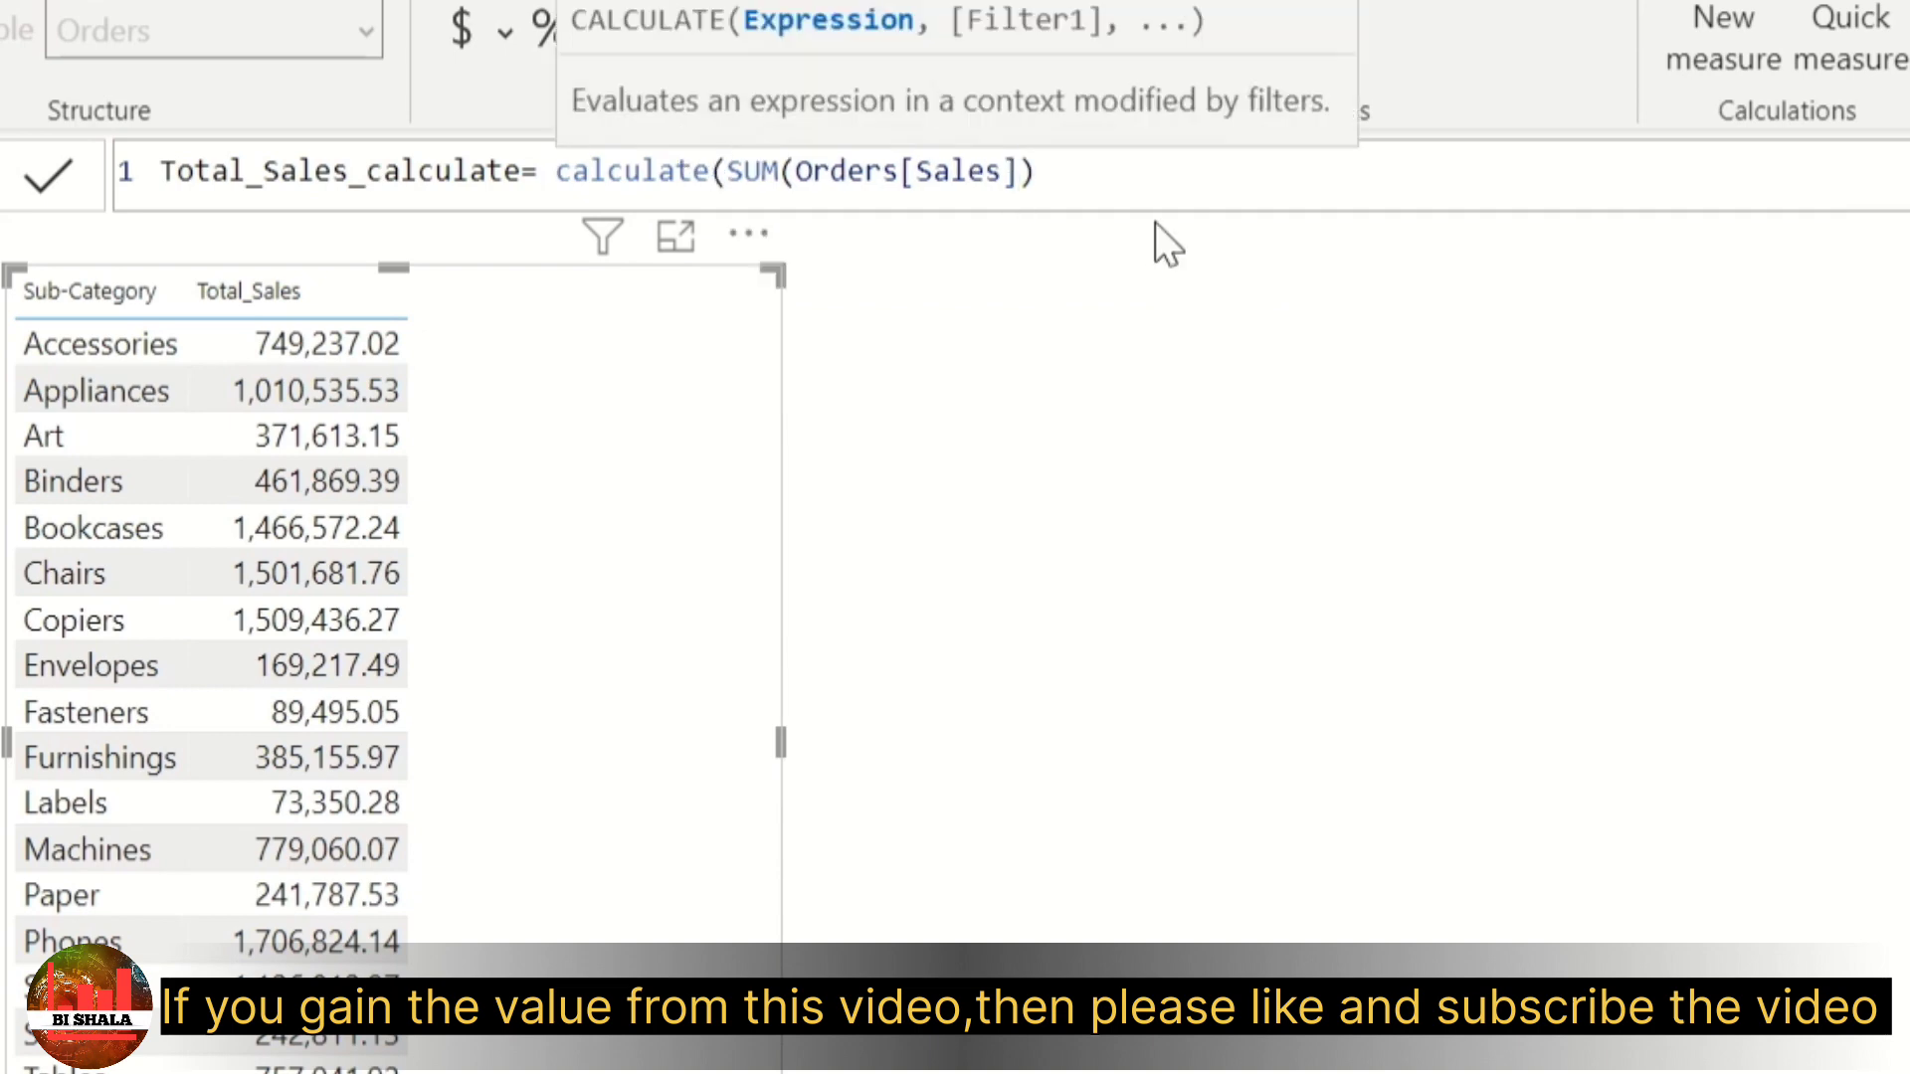
left_click(1062, 186)
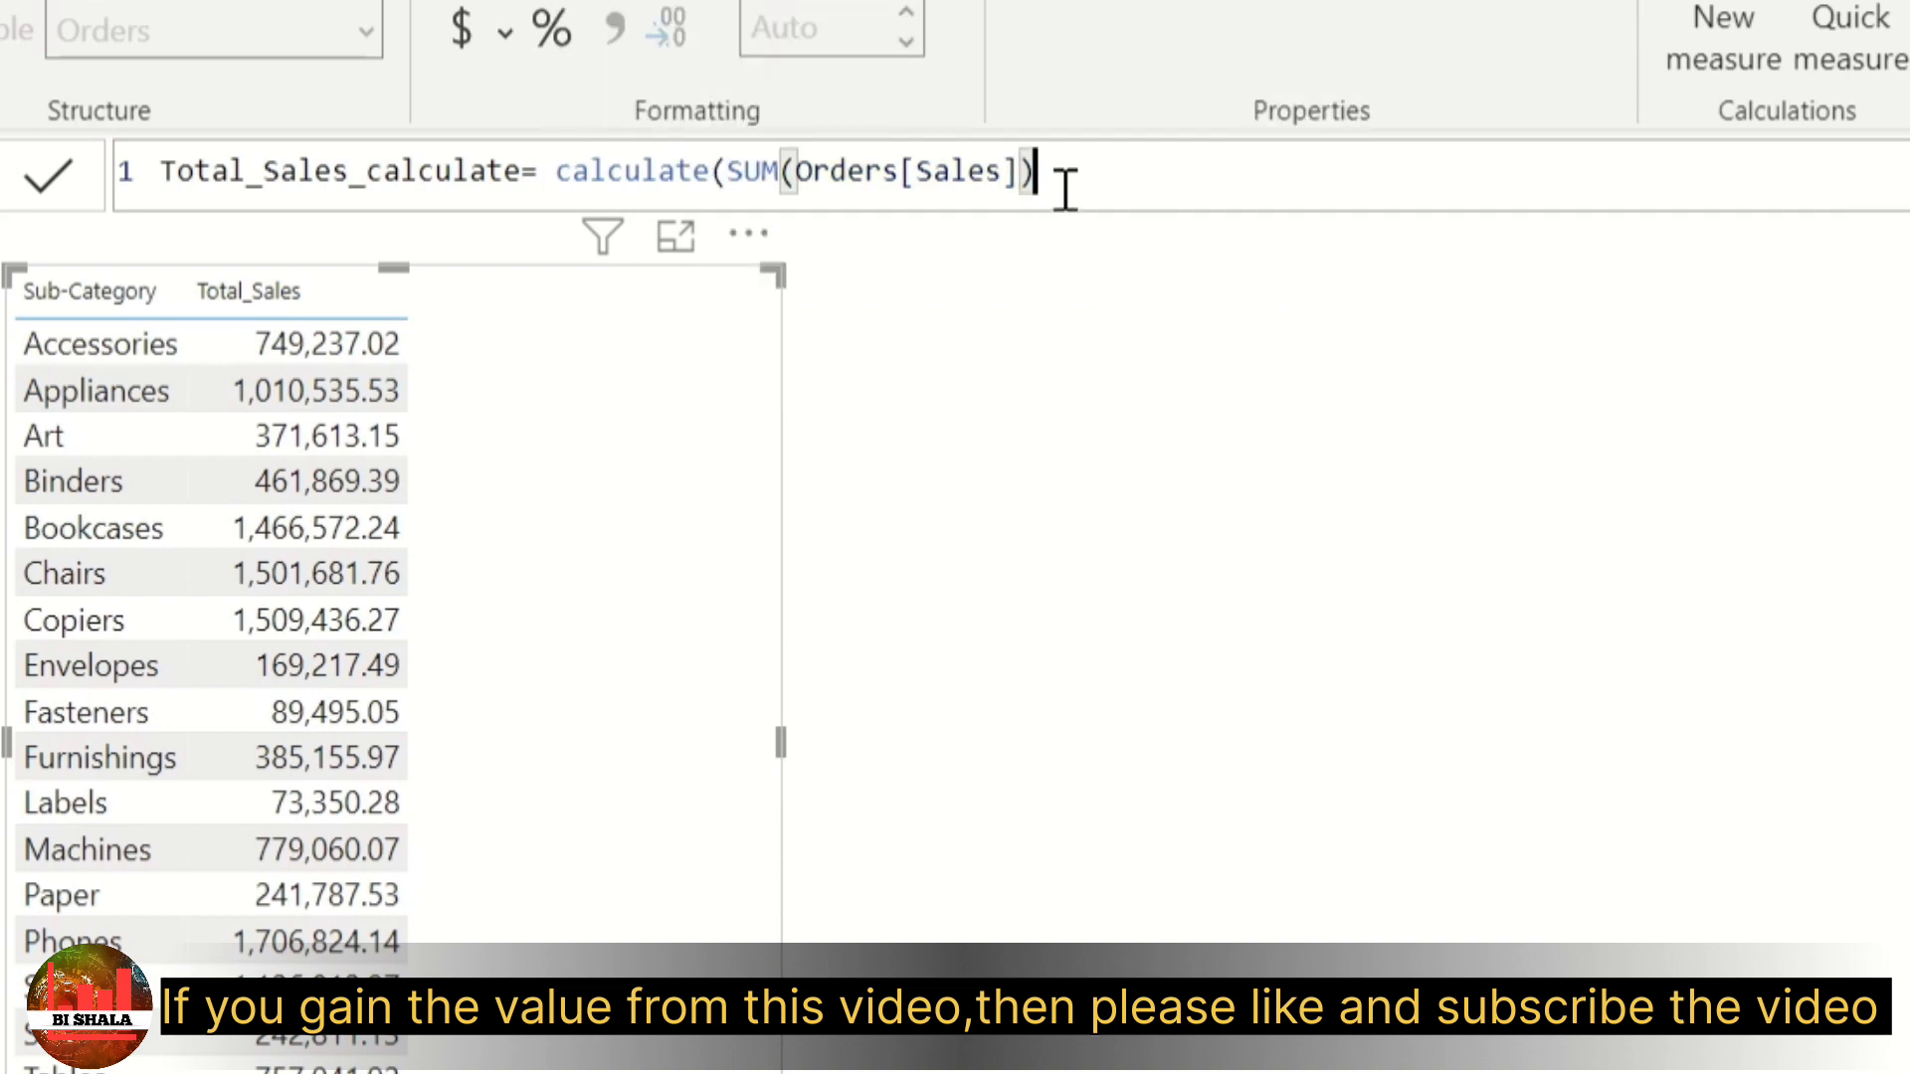
type(")")
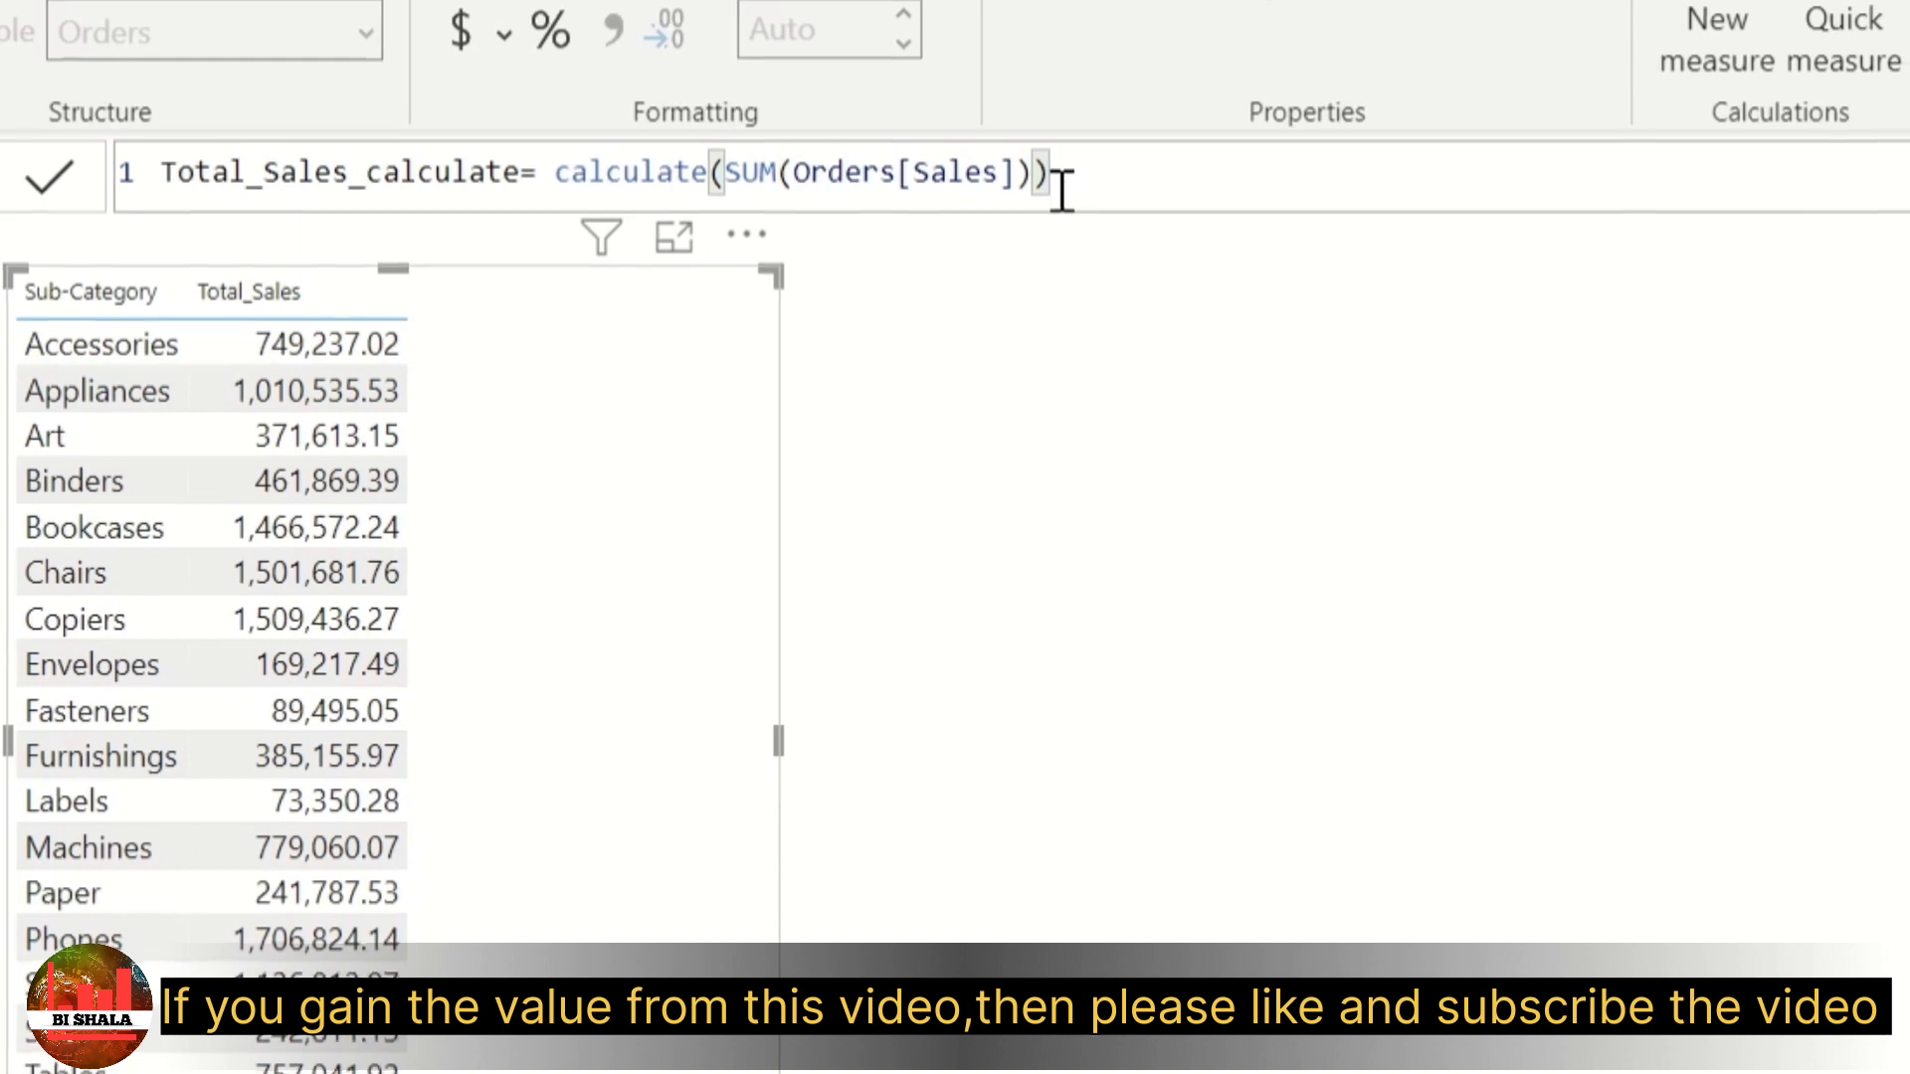
key("Return")
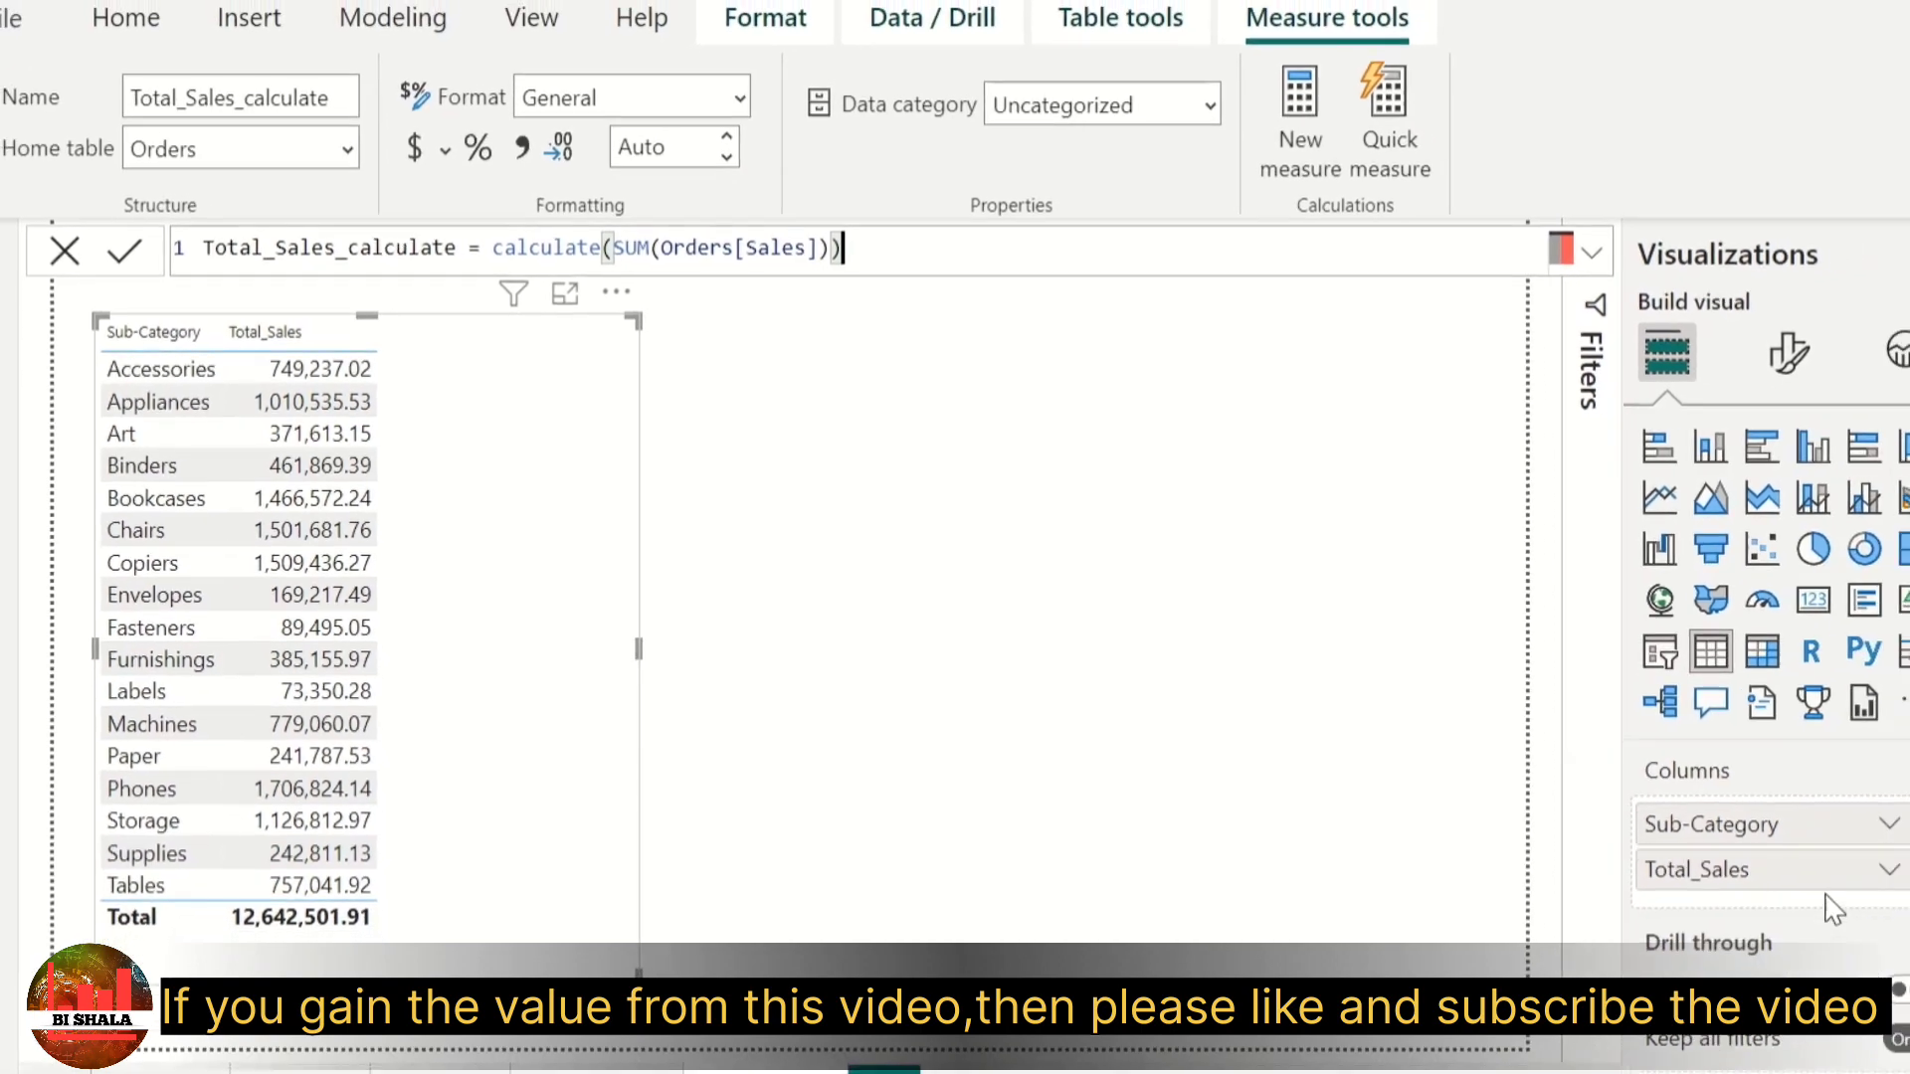
left_click_drag(1905, 911, 1632, 856)
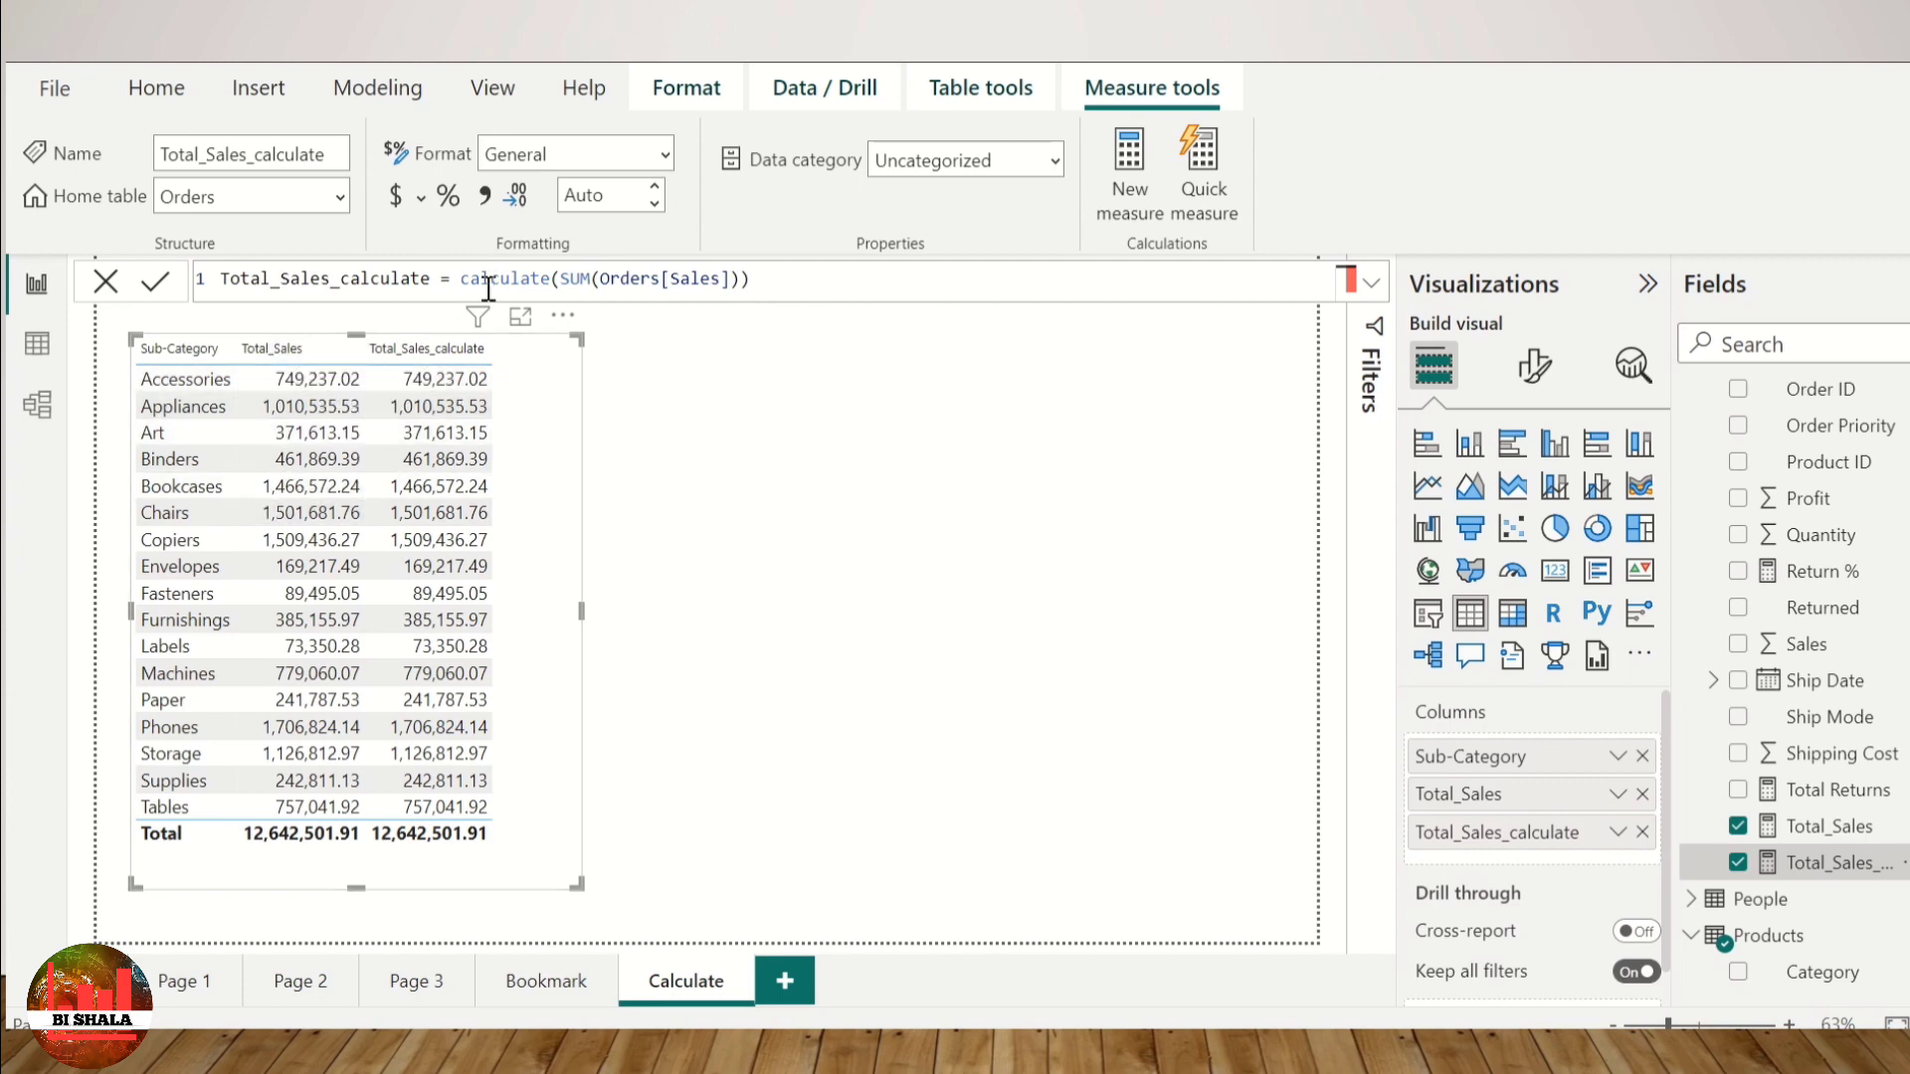
left_click_drag(459, 278, 543, 280)
left_click(811, 277)
left_click_drag(550, 277, 461, 277)
left_click(743, 278)
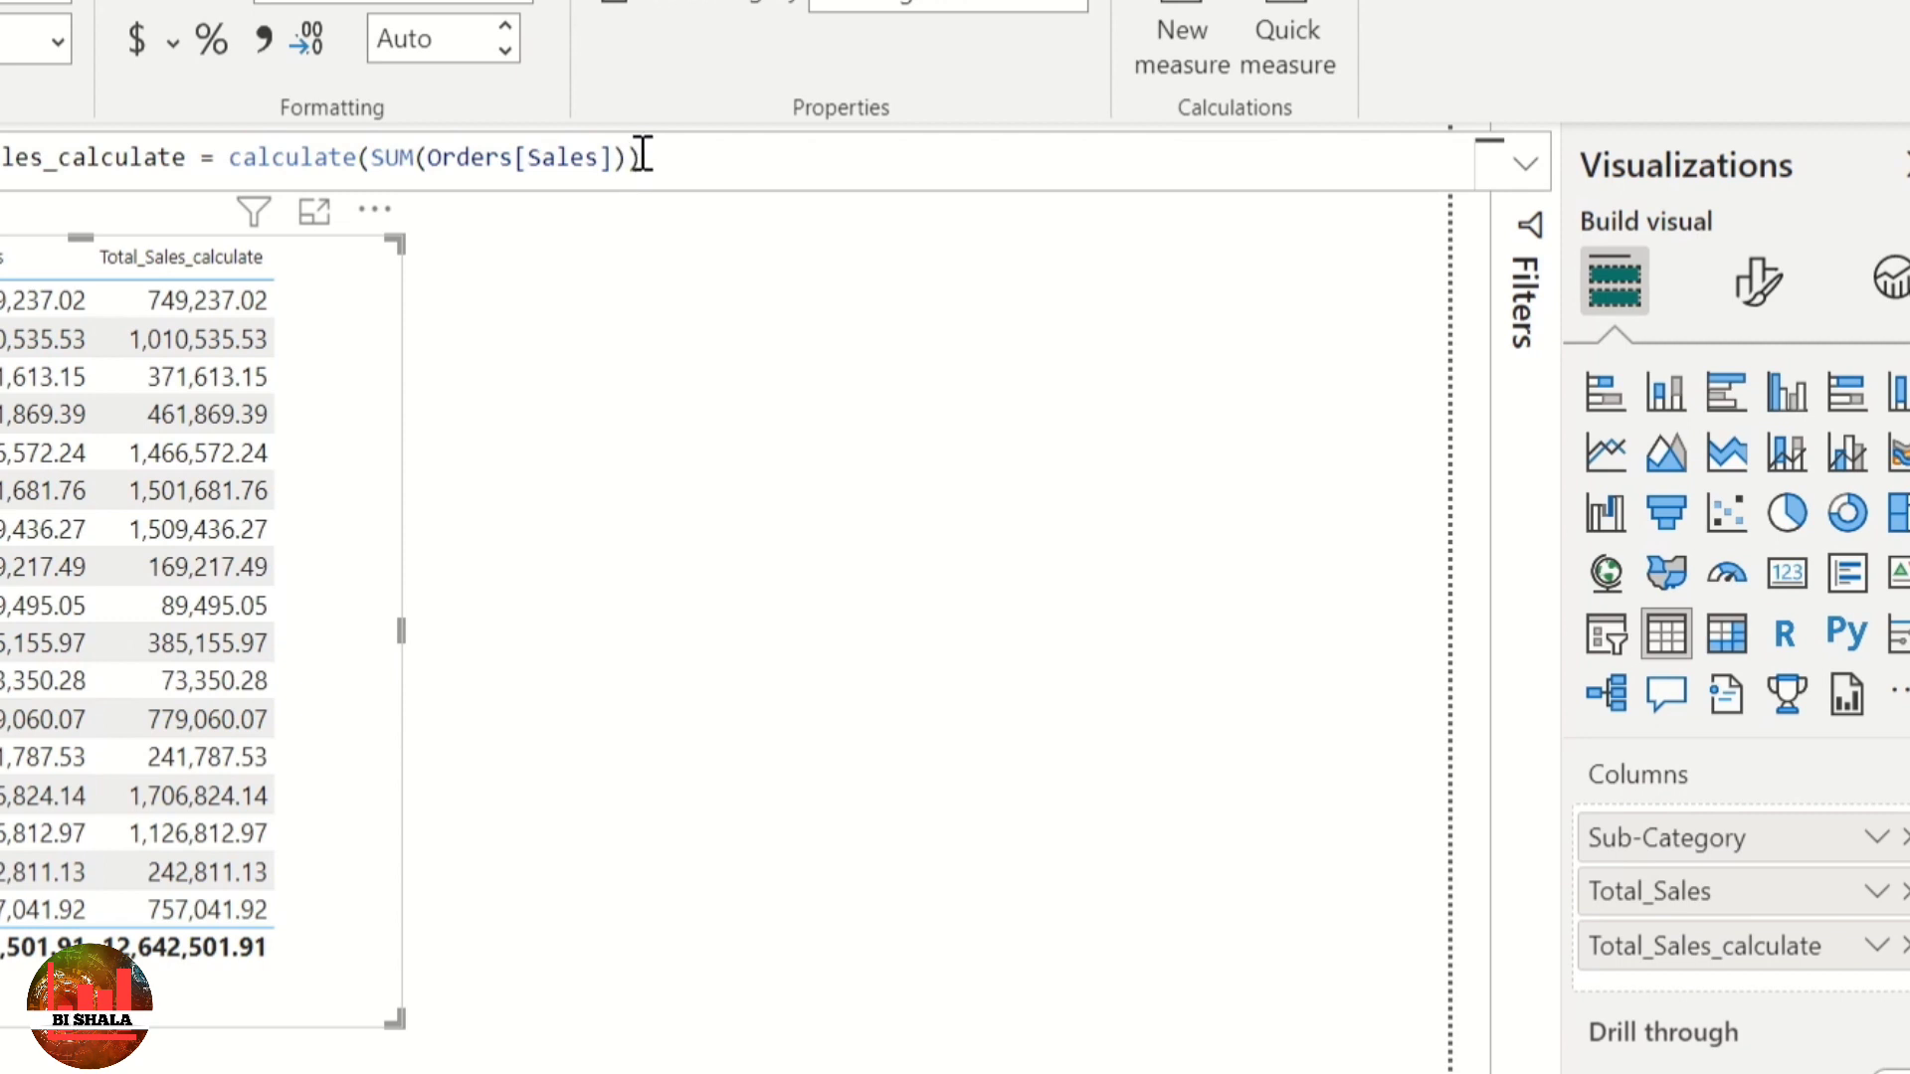
Step: Clear the expression of the Total_Sales_calculate measure and start it again with the CALCULATE function
left_click_drag(641, 154, 217, 177)
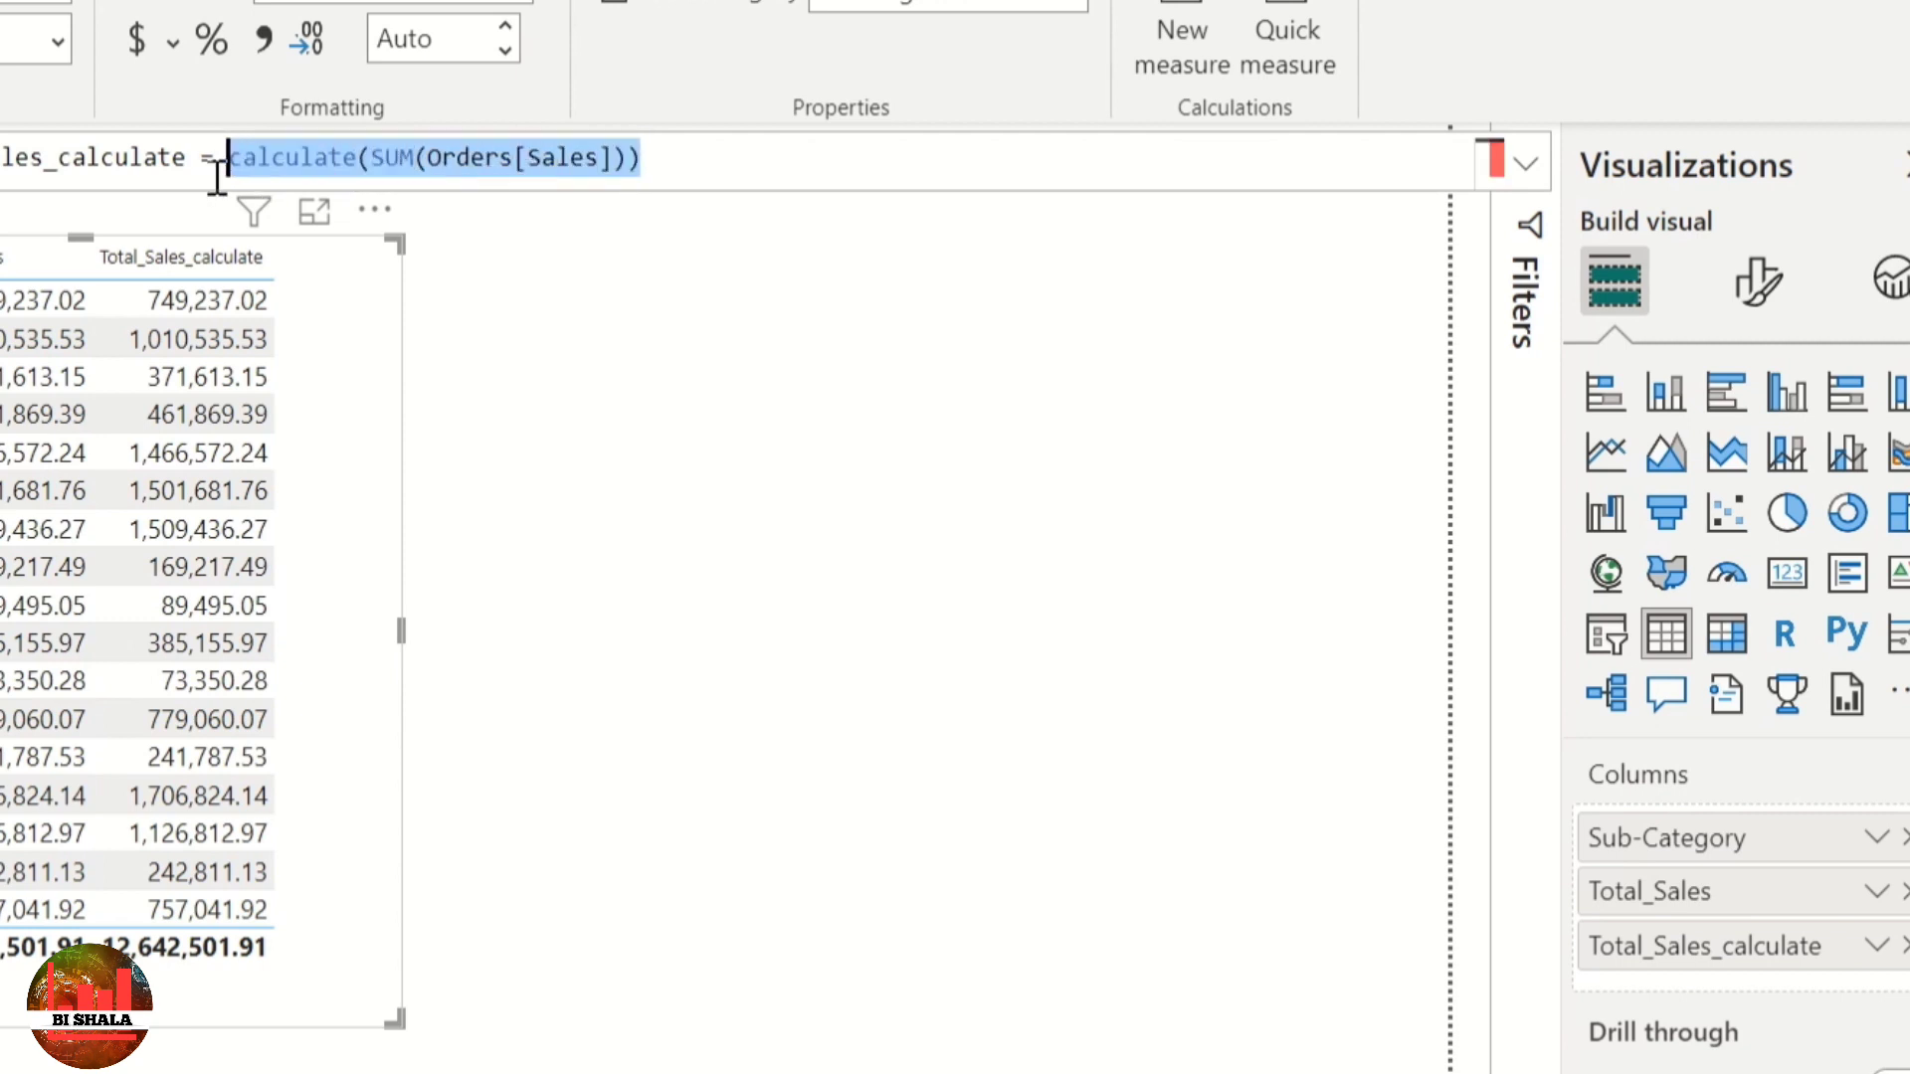
key("BackSpace")
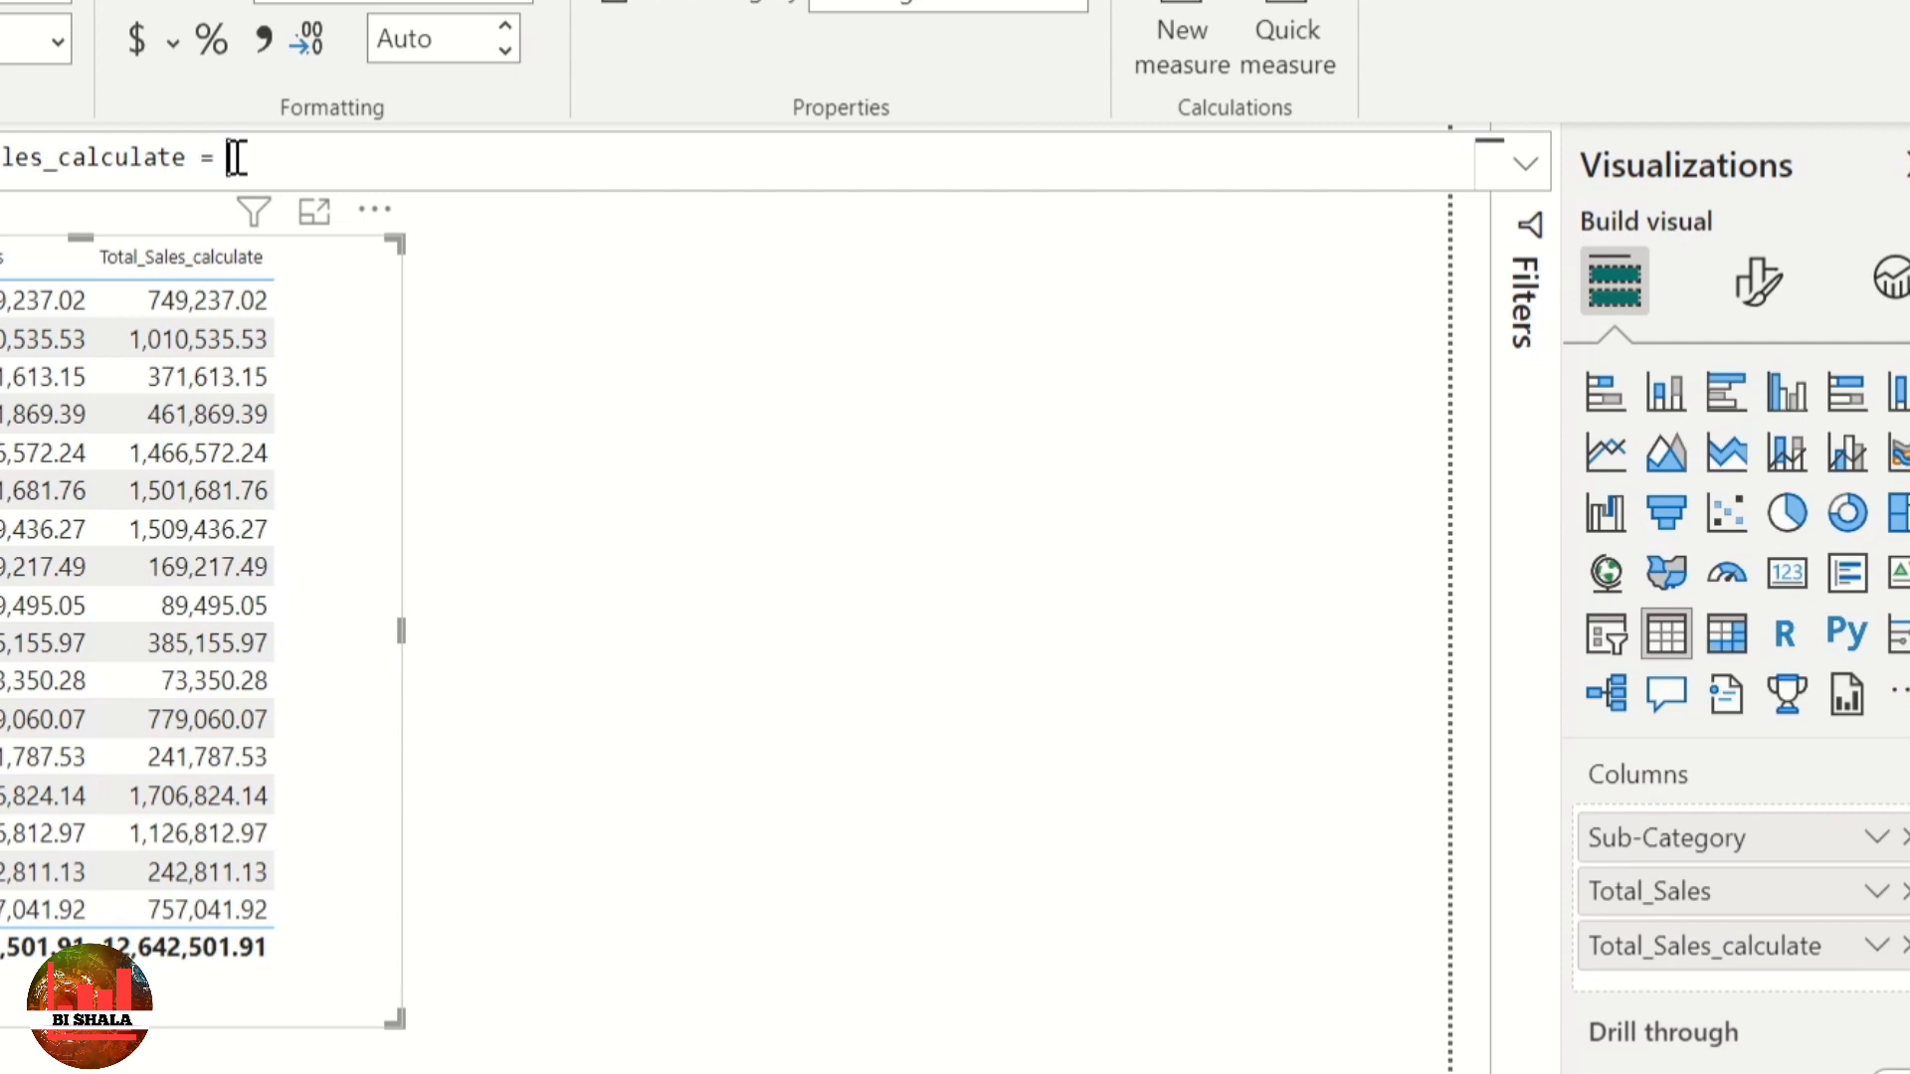
type("cal")
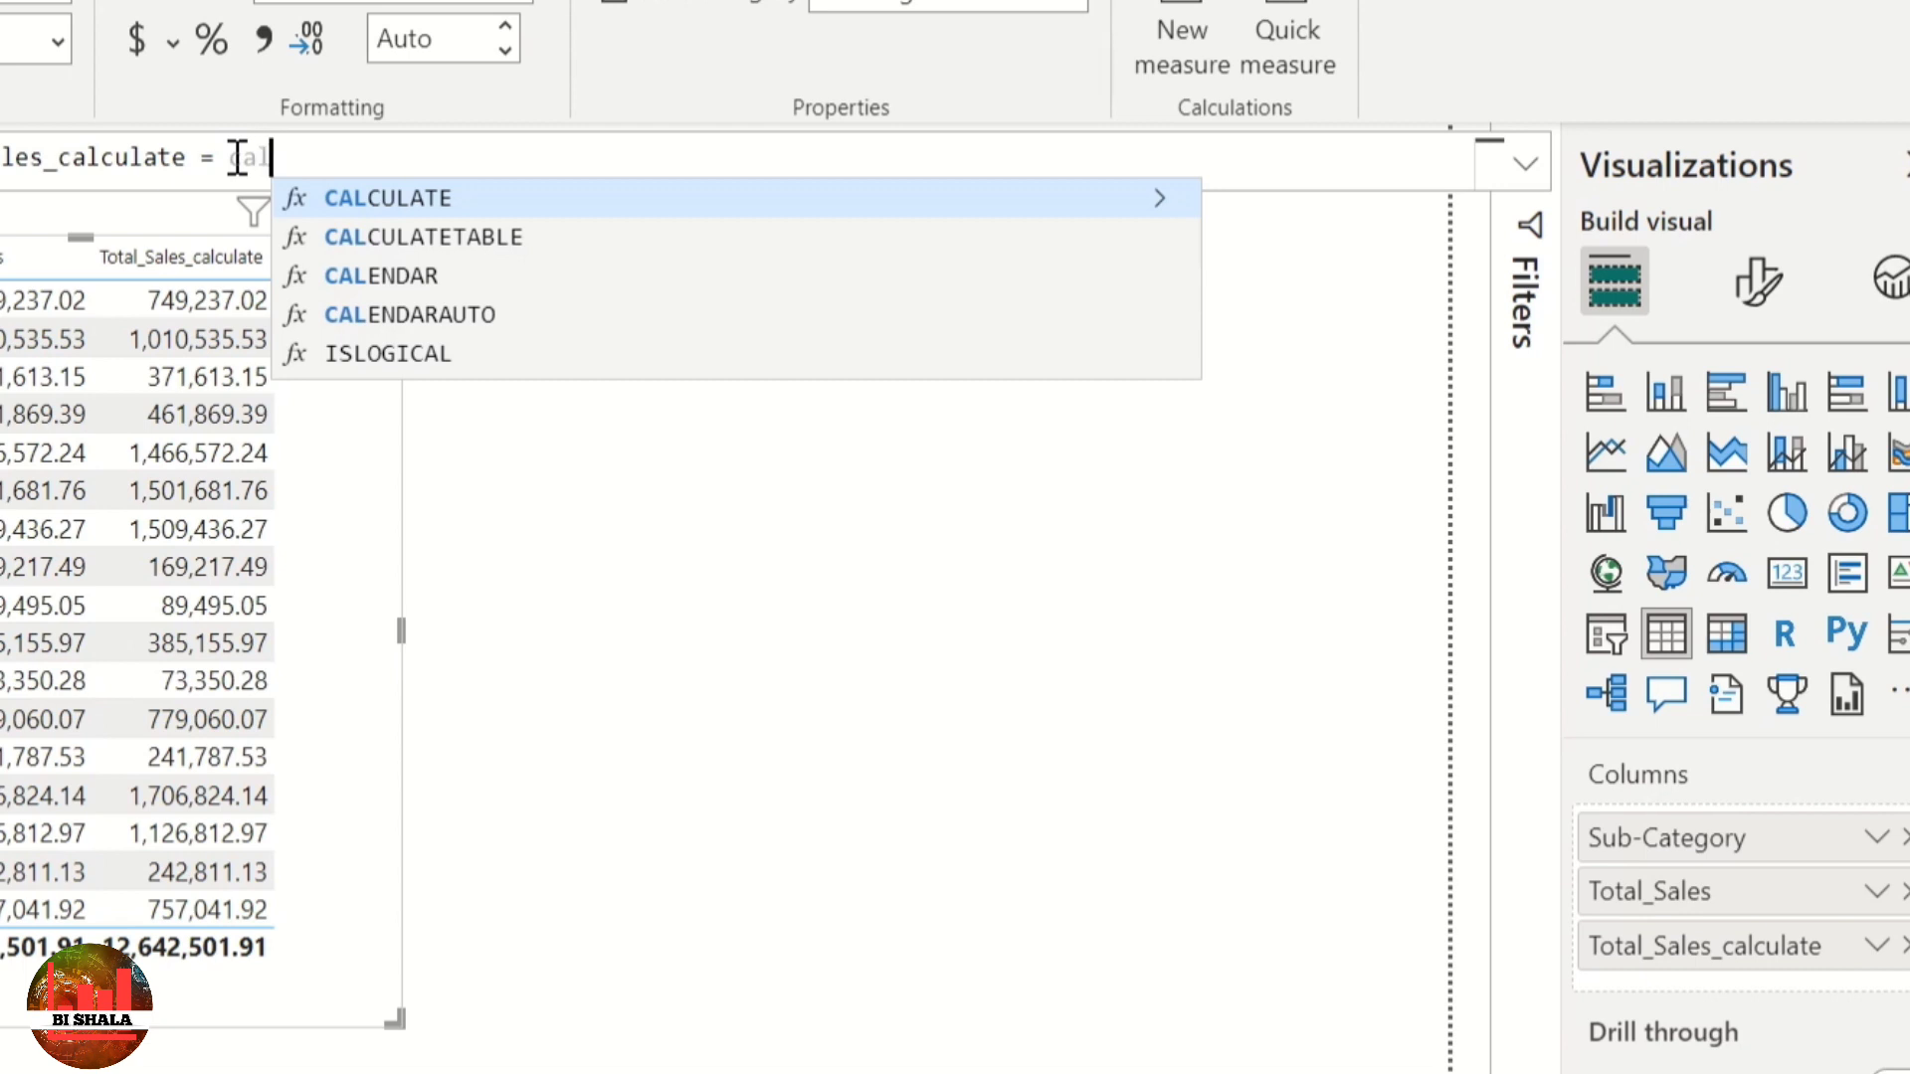
key("Tab")
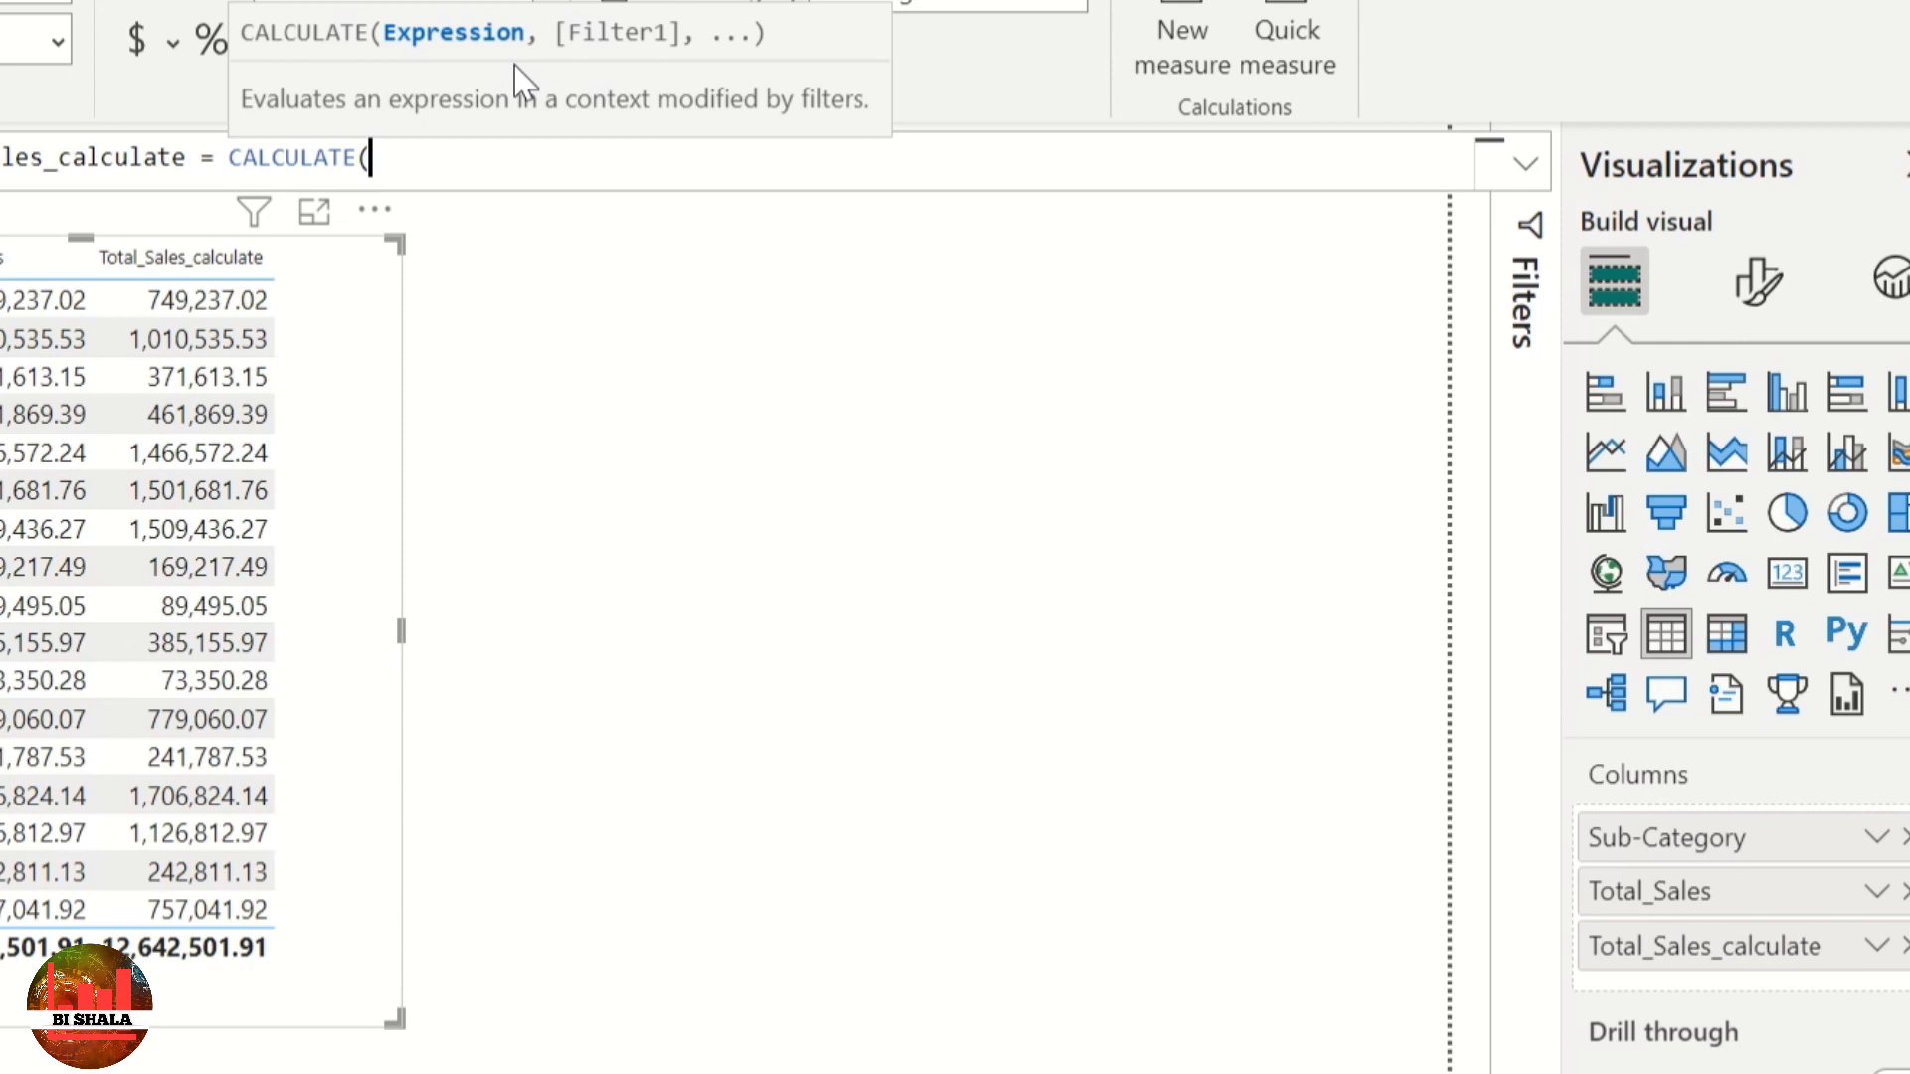
key("ctrl+v")
key("BackSpace")
key("BackSpace")
key("BackSpace")
key("BackSpace")
key("BackSpace")
key("BackSpace")
key("BackSpace")
key("BackSpace")
key("BackSpace")
key("BackSpace")
key("BackSpace")
key("BackSpace")
key("BackSpace")
key("BackSpace")
key("BackSpace")
key("BackSpace")
key("BackSpace")
key("BackSpace")
key("BackSpace")
key("BackSpace")
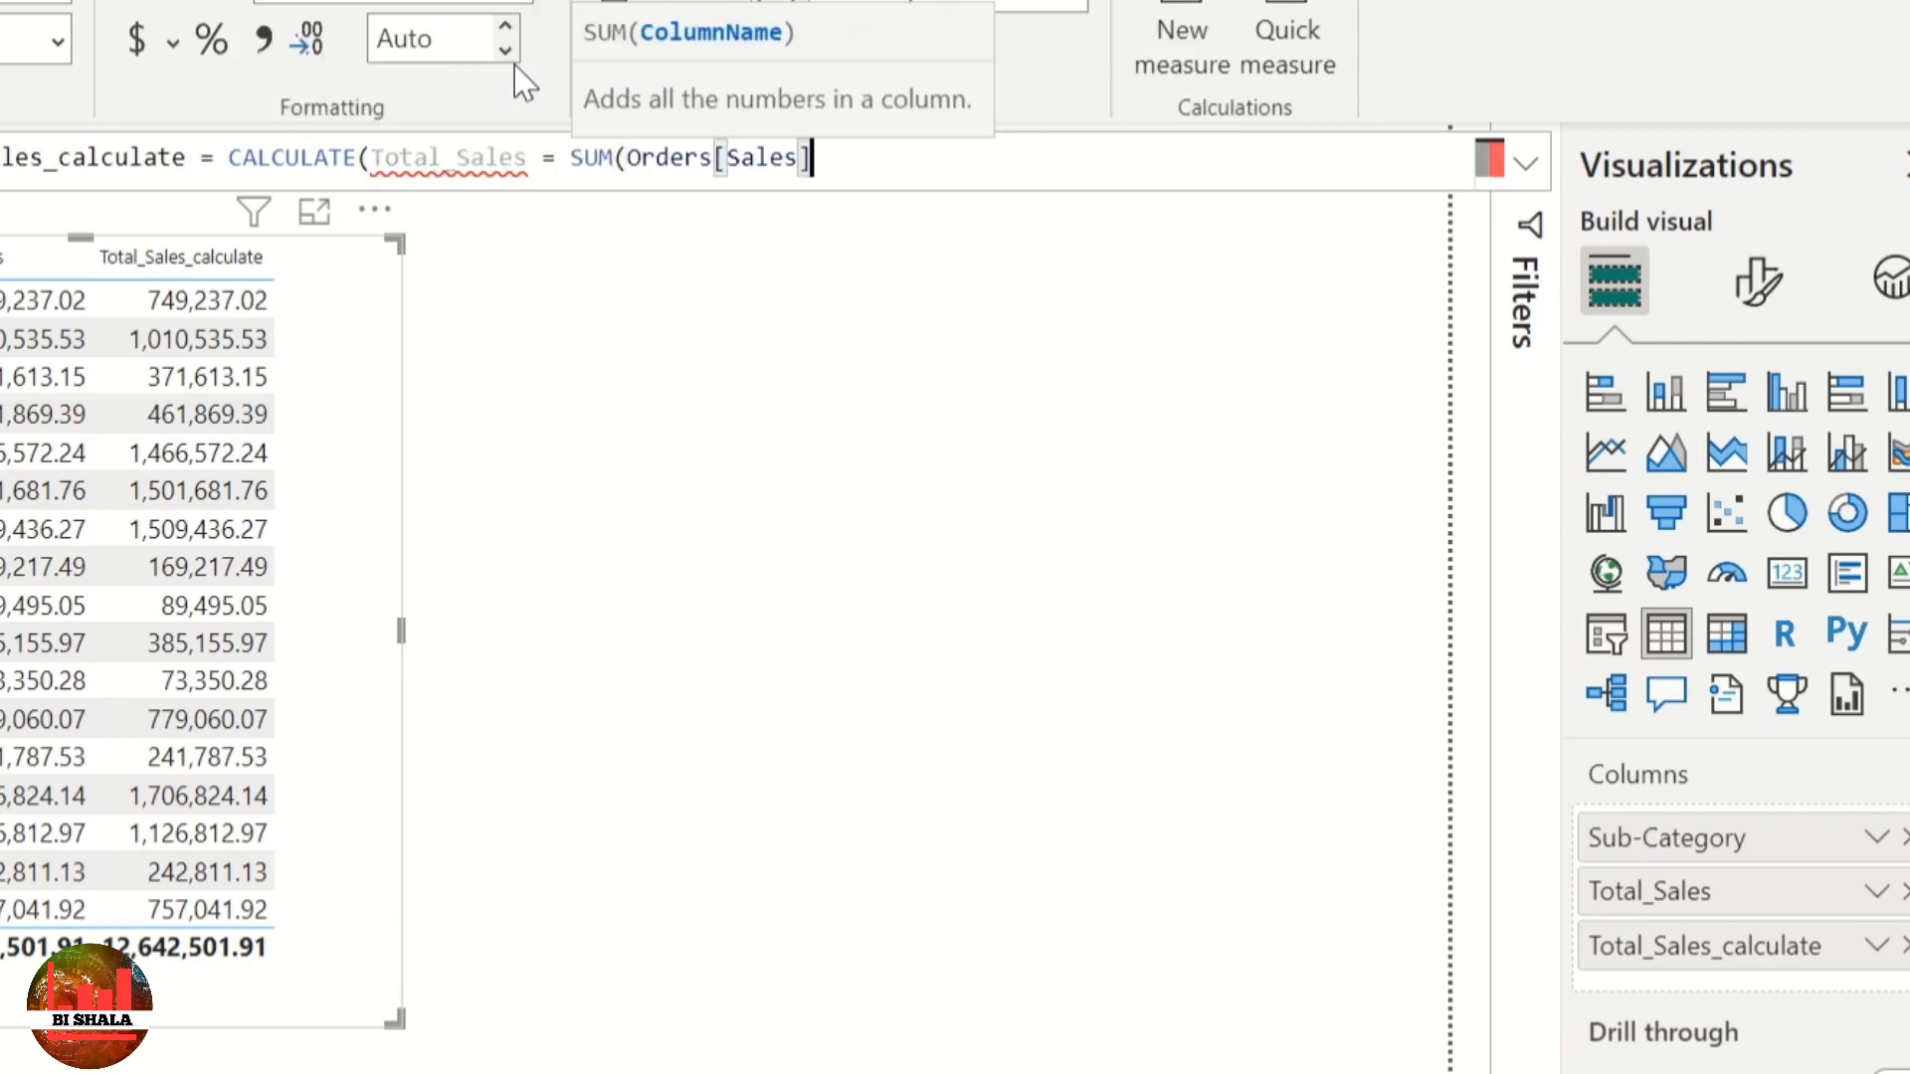
key("BackSpace")
key("BackSpace")
key("BackSpace")
key("BackSpace")
key("BackSpace")
key("BackSpace")
key("BackSpace")
key("BackSpace")
key("BackSpace")
key("BackSpace")
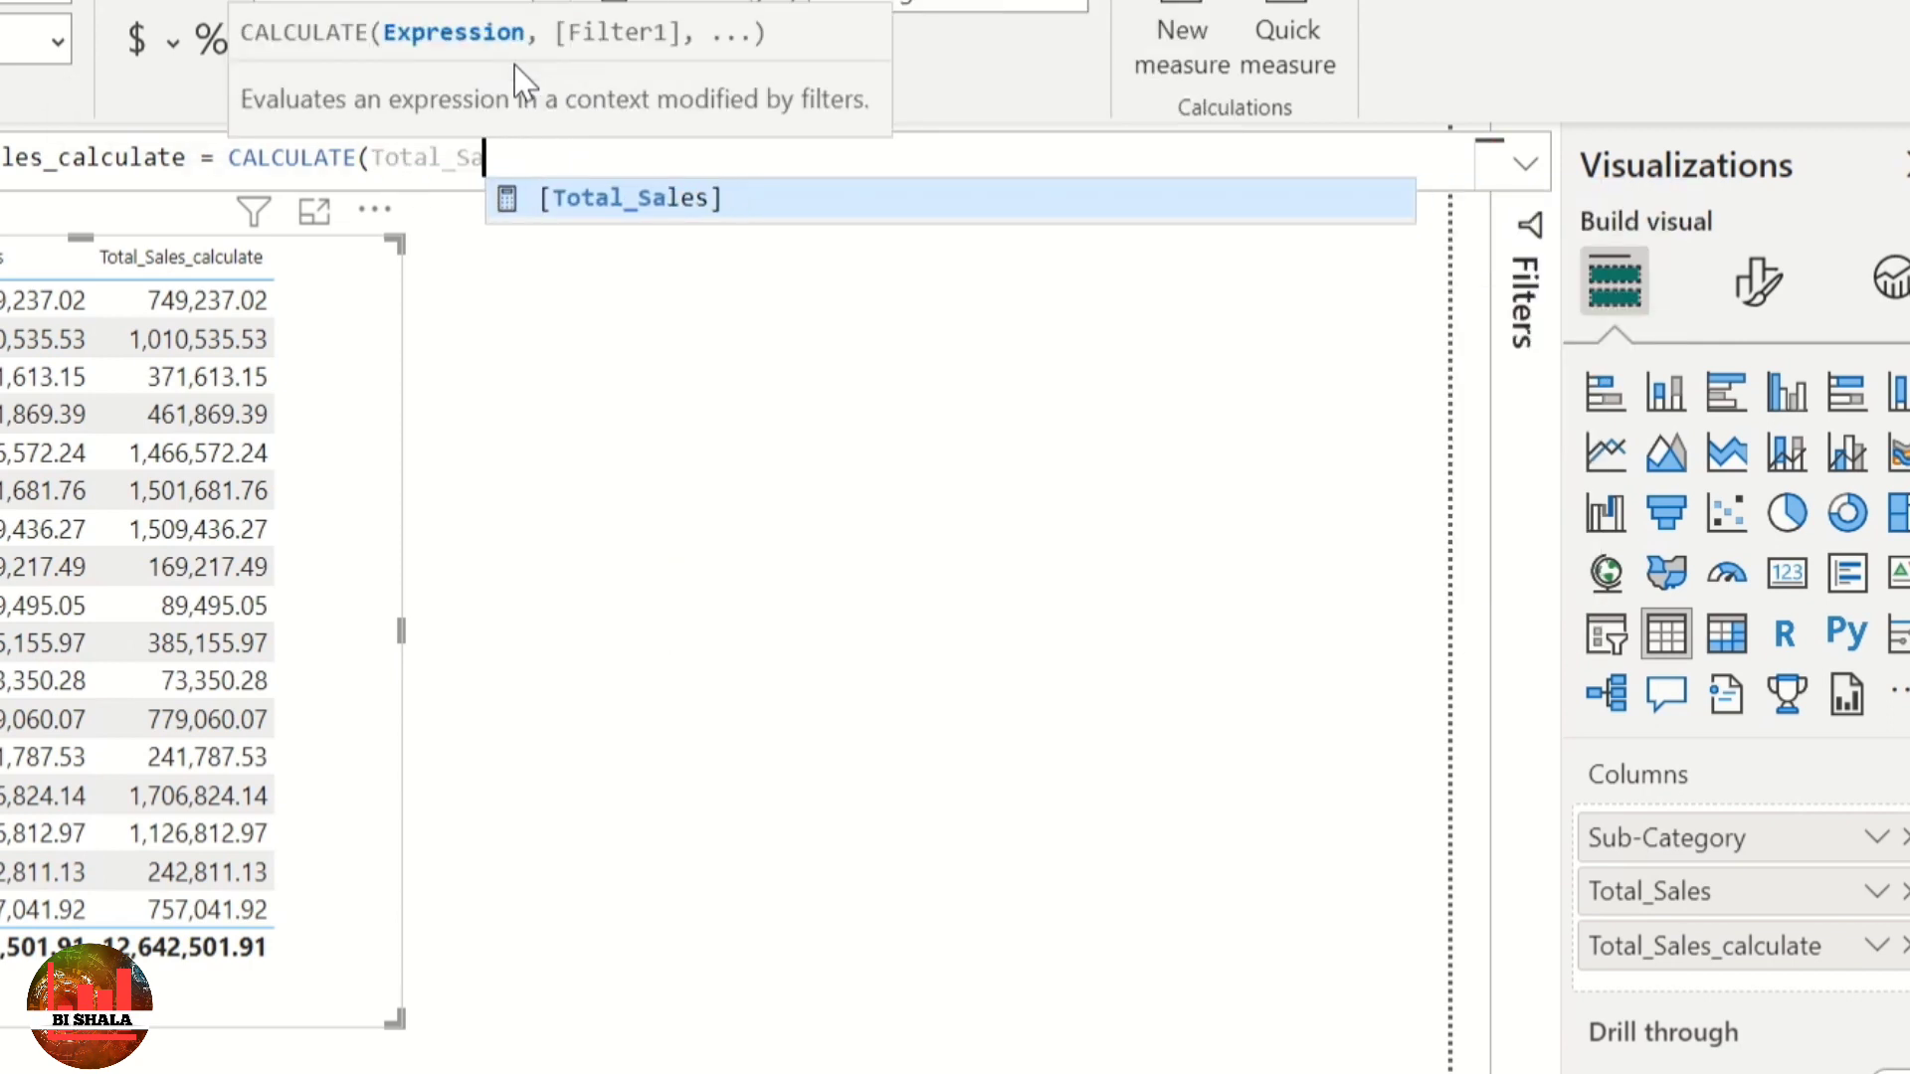
key("BackSpace")
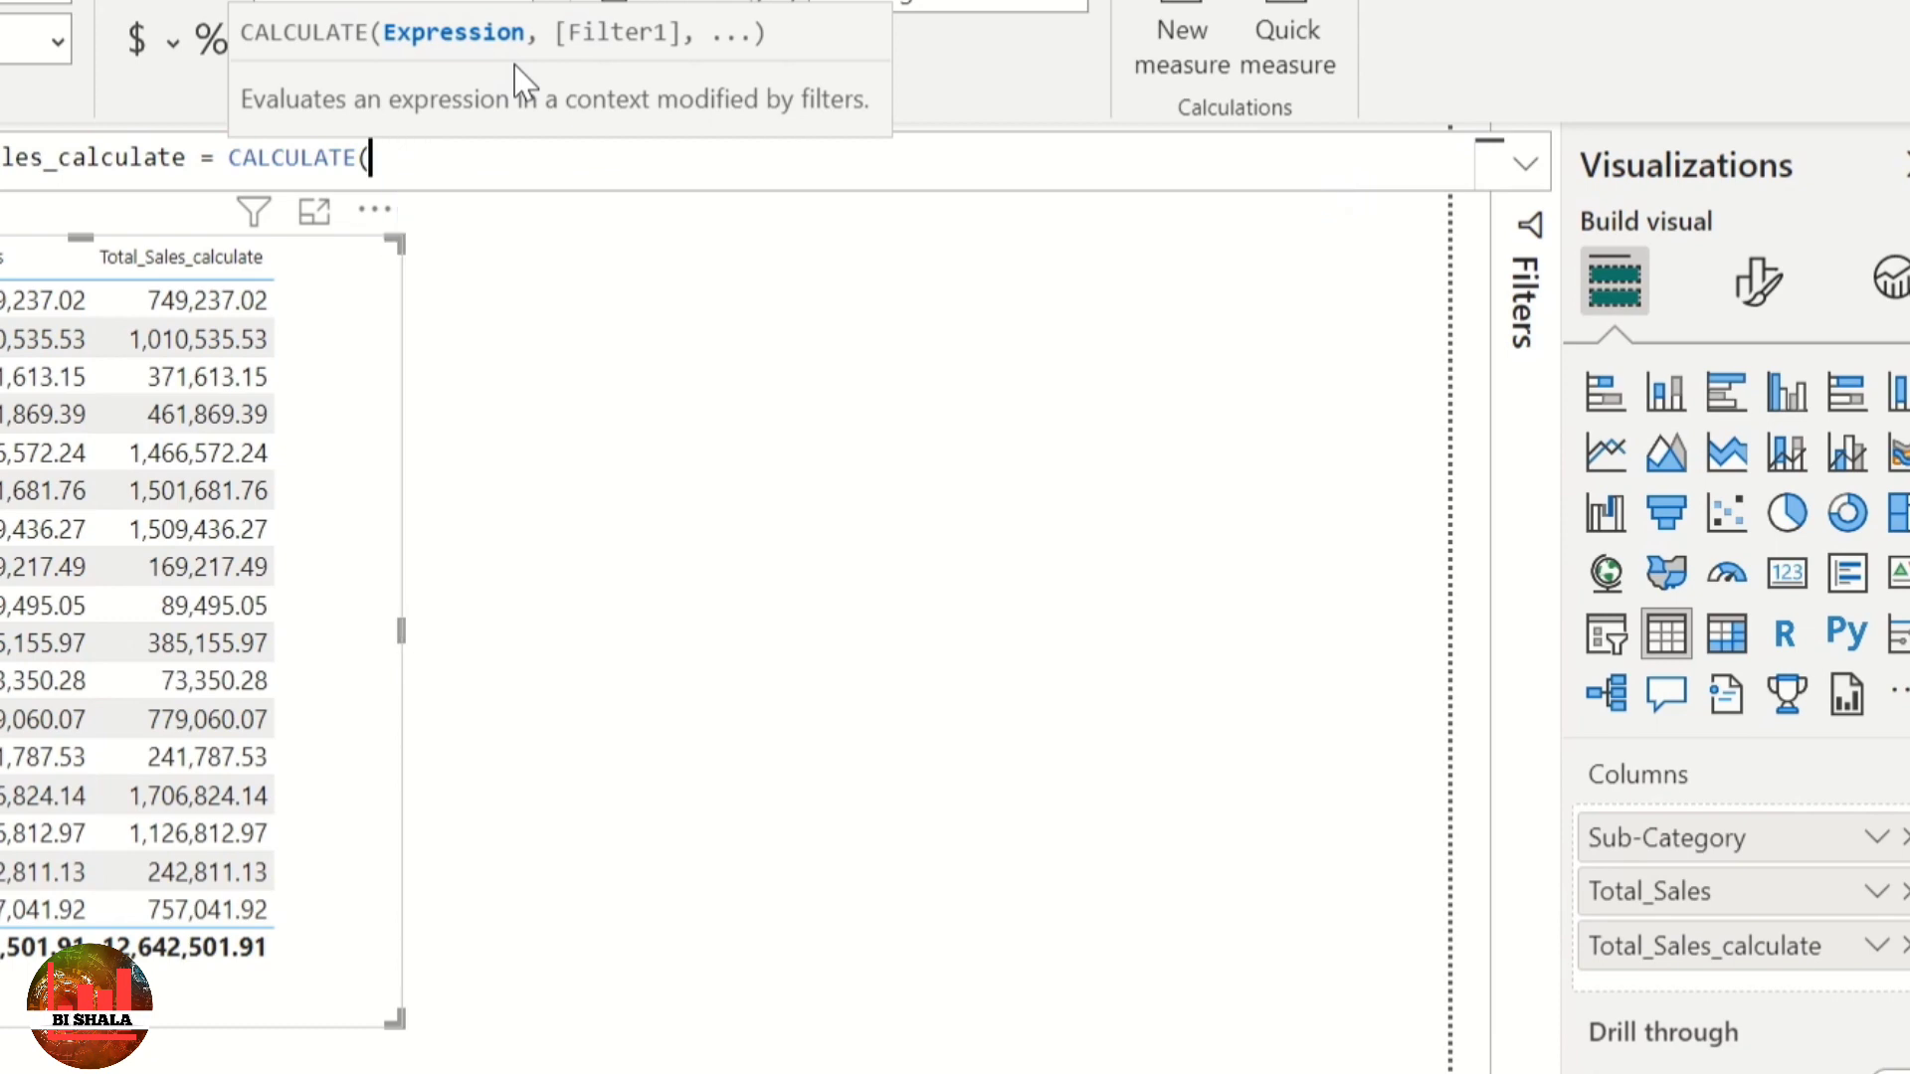
Step: Complete the Total_Sales_calculate formula as CALCULATE(SUM(Orders[Sales])) without any filter argument
type("sum")
key("Tab")
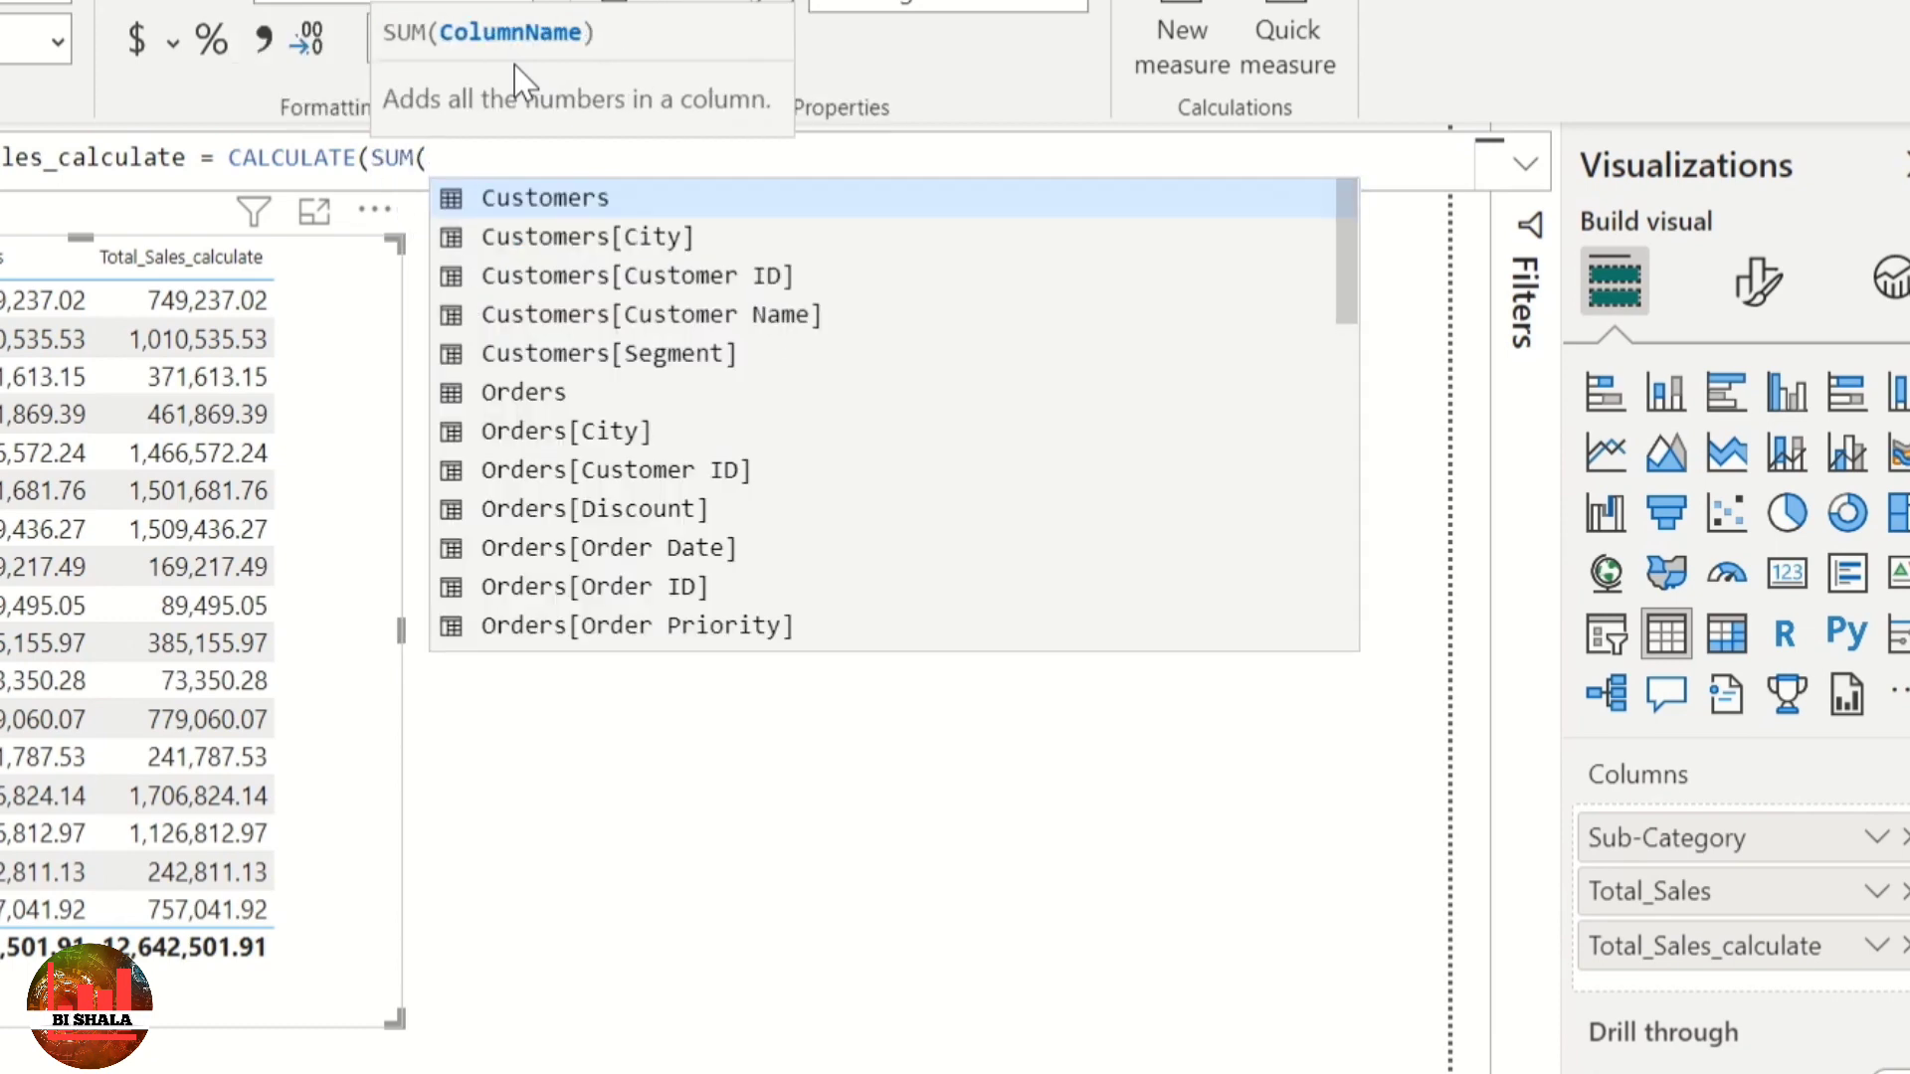
type("s[Sale")
type("sales")
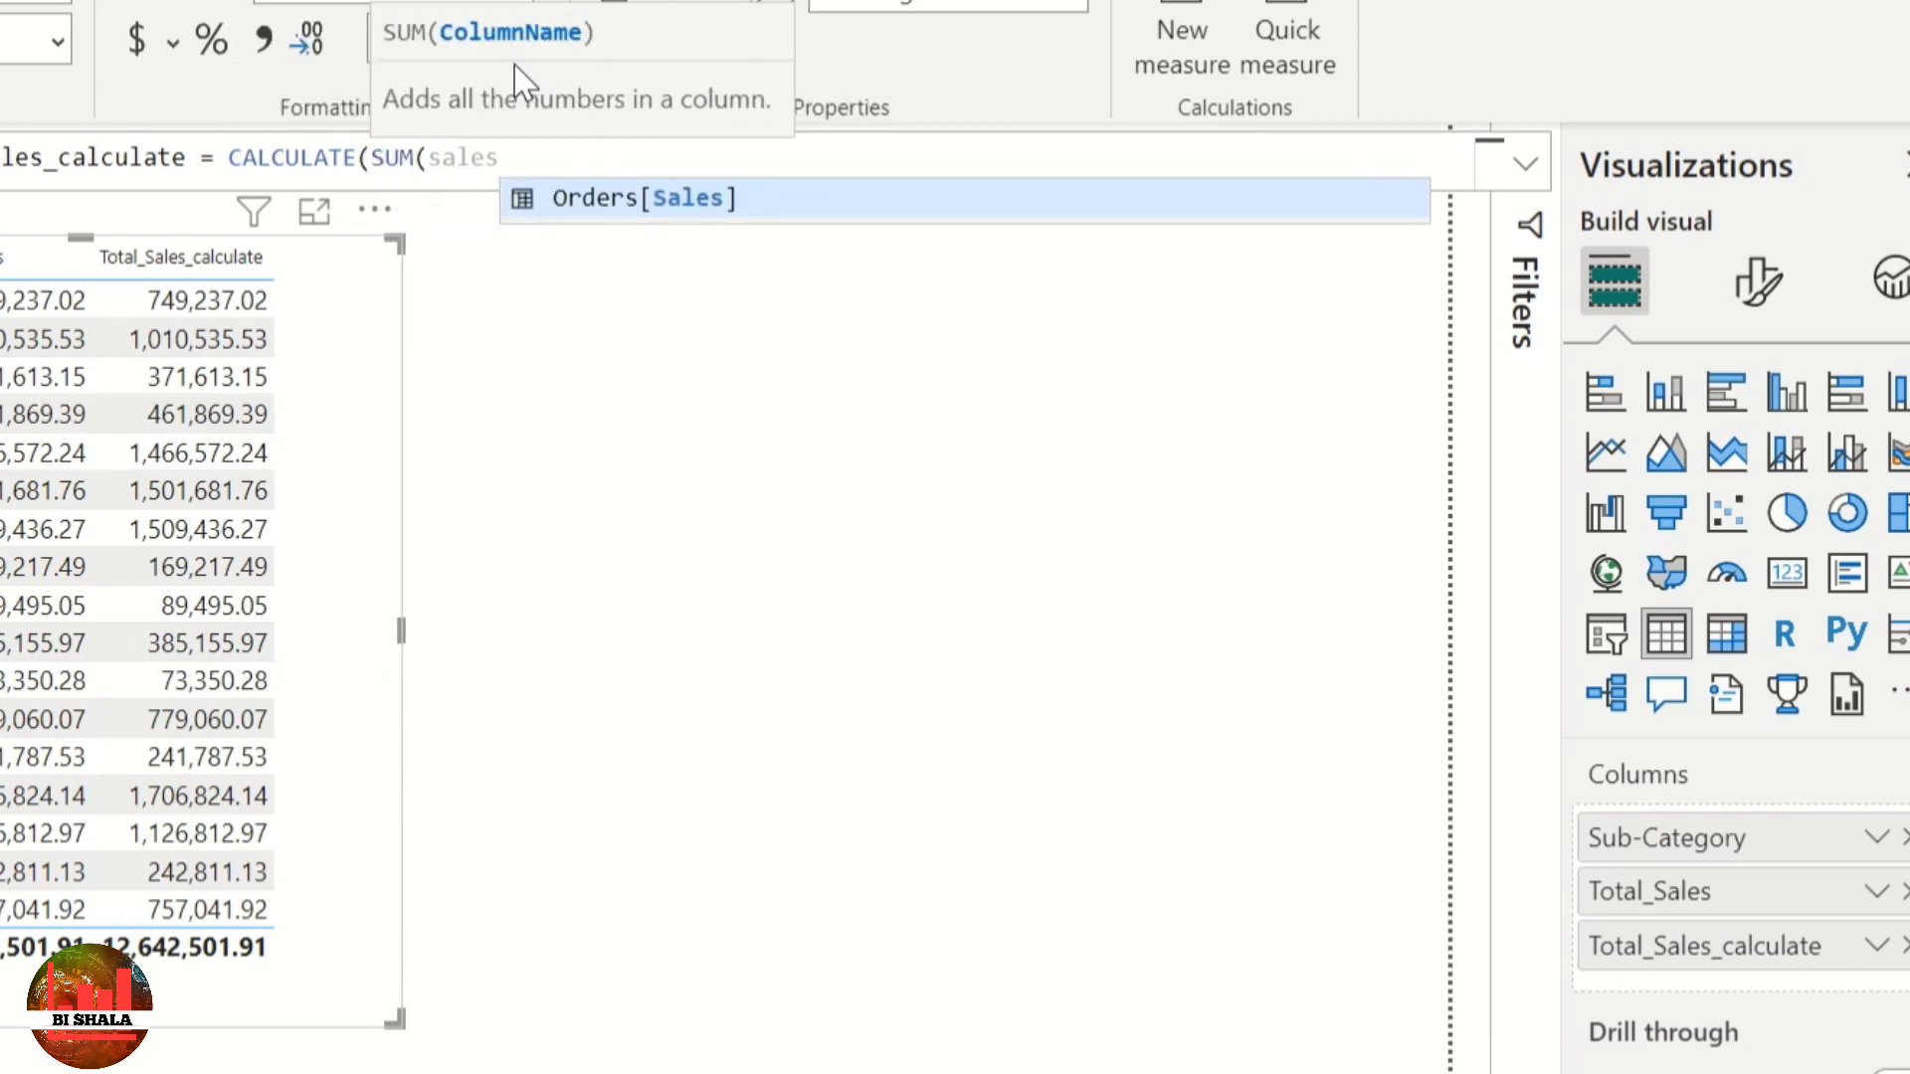
key("Tab")
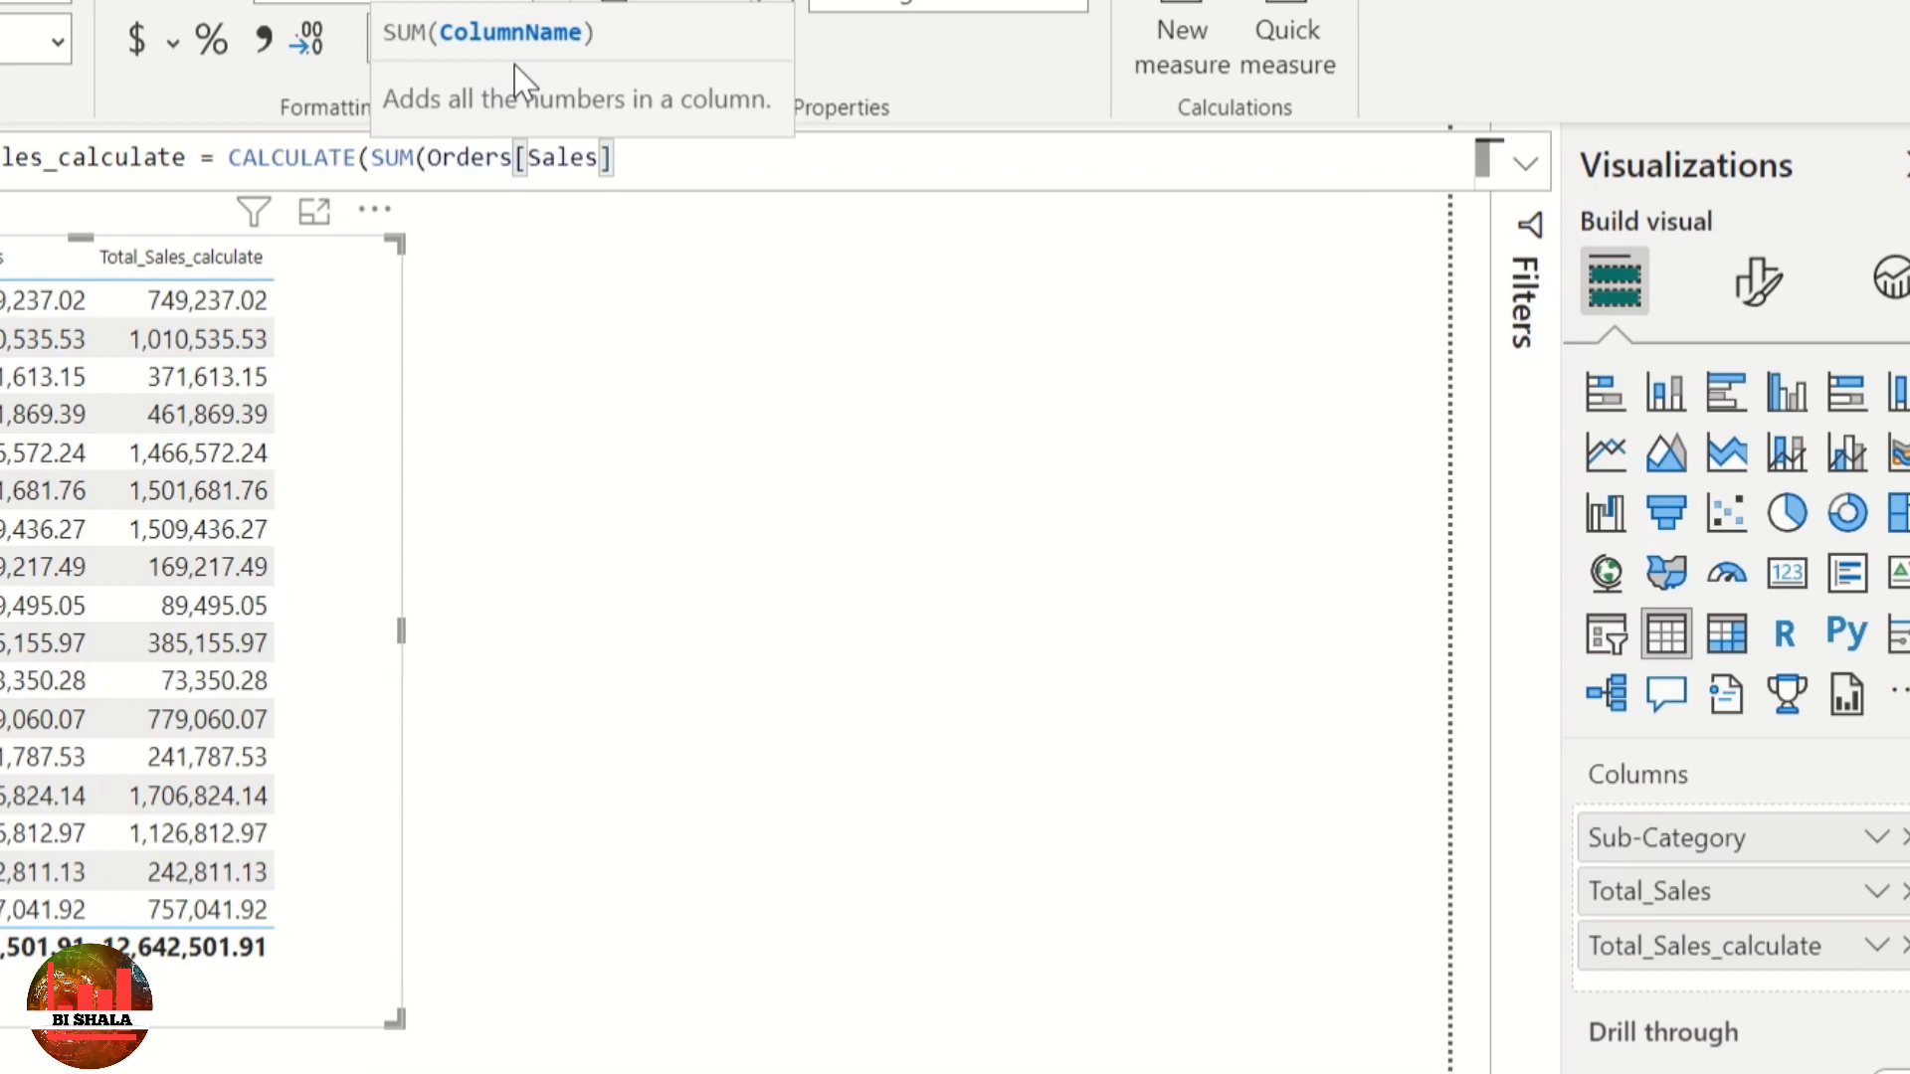
type(")")
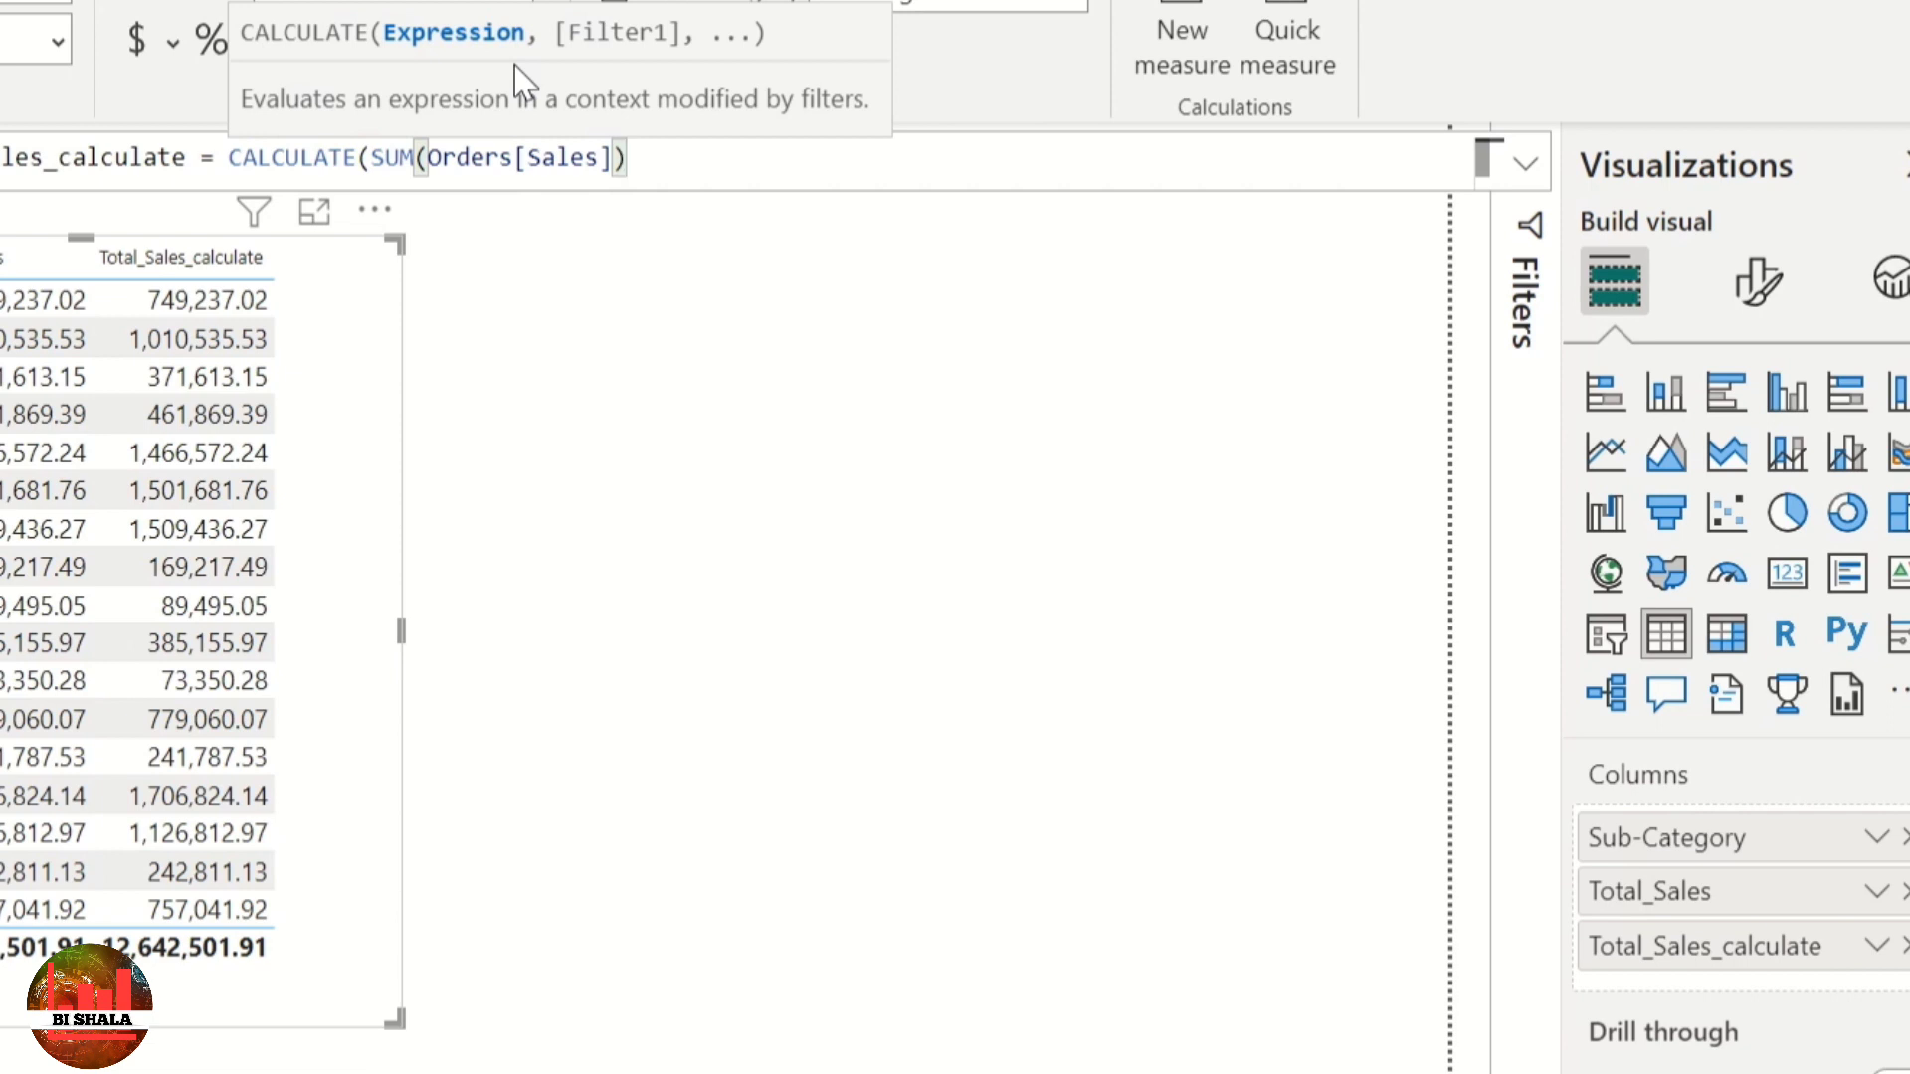
type(",")
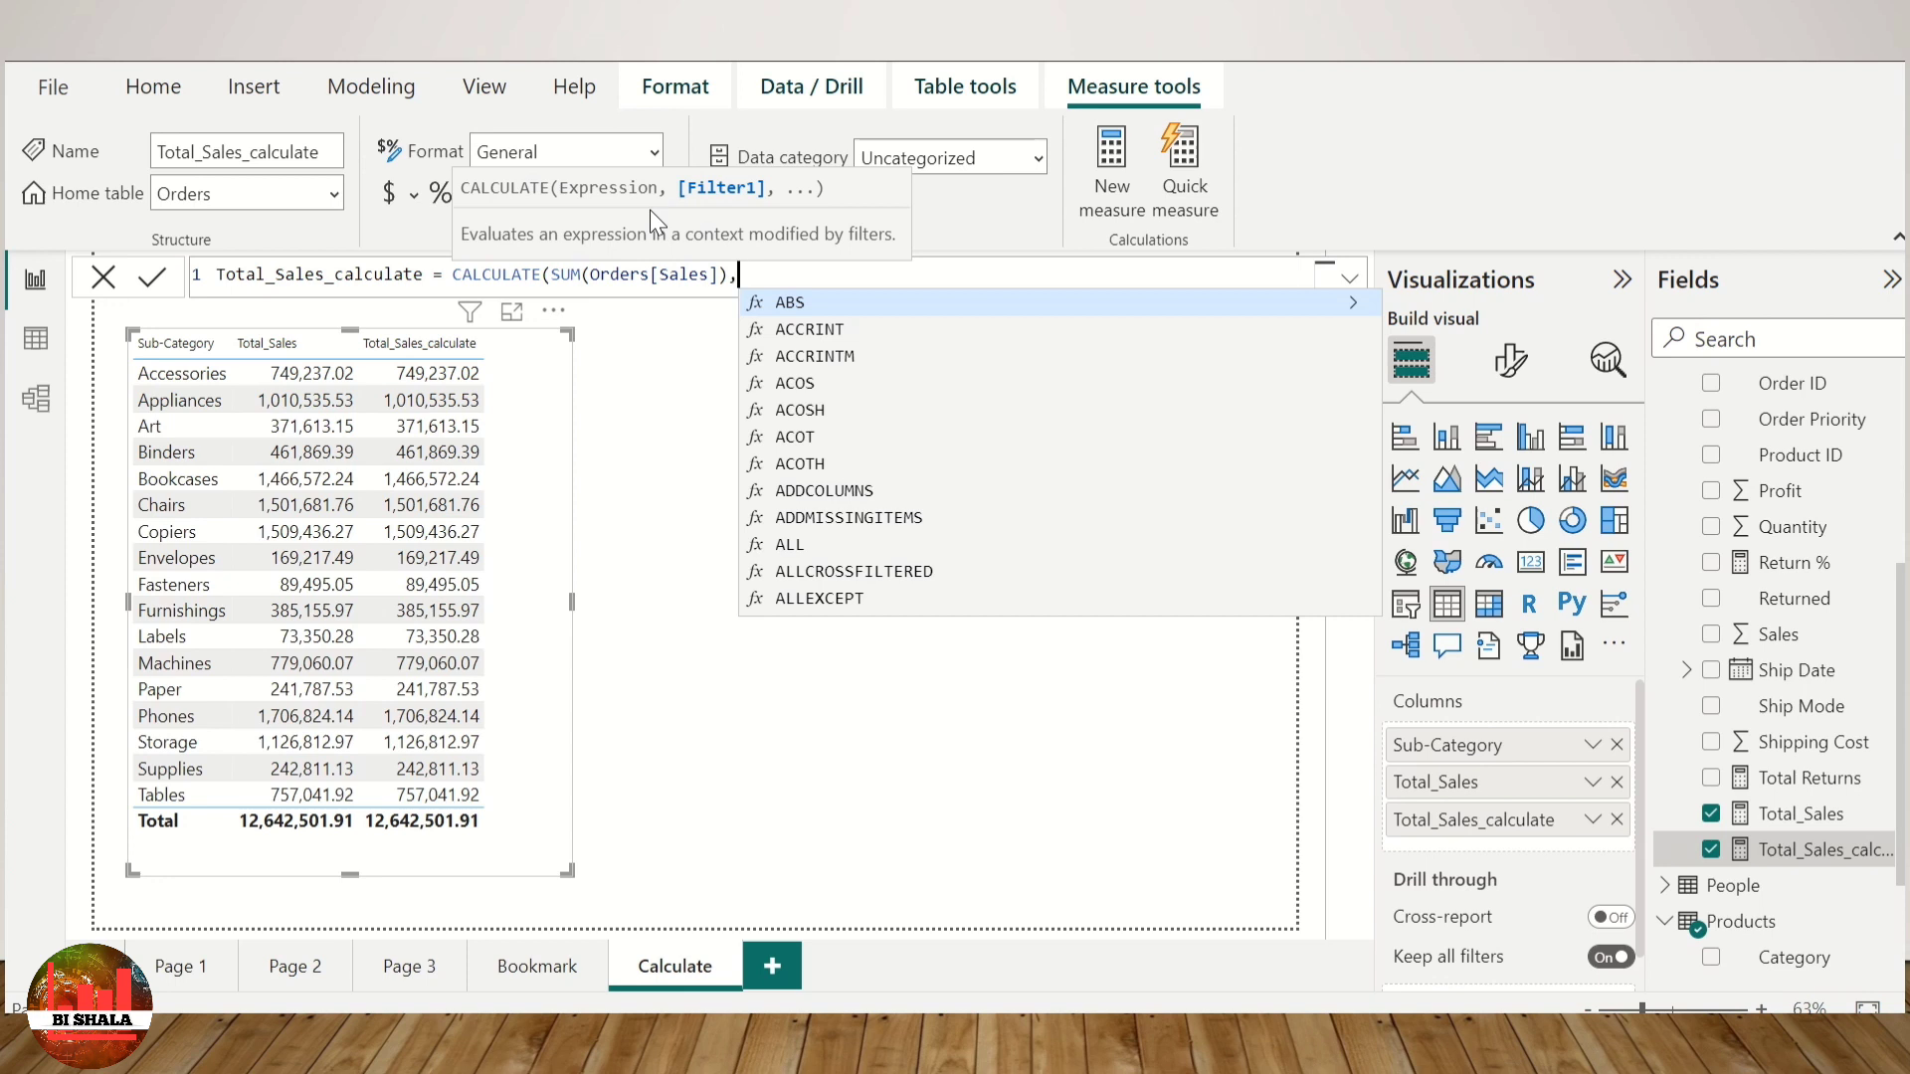
key("BackSpace")
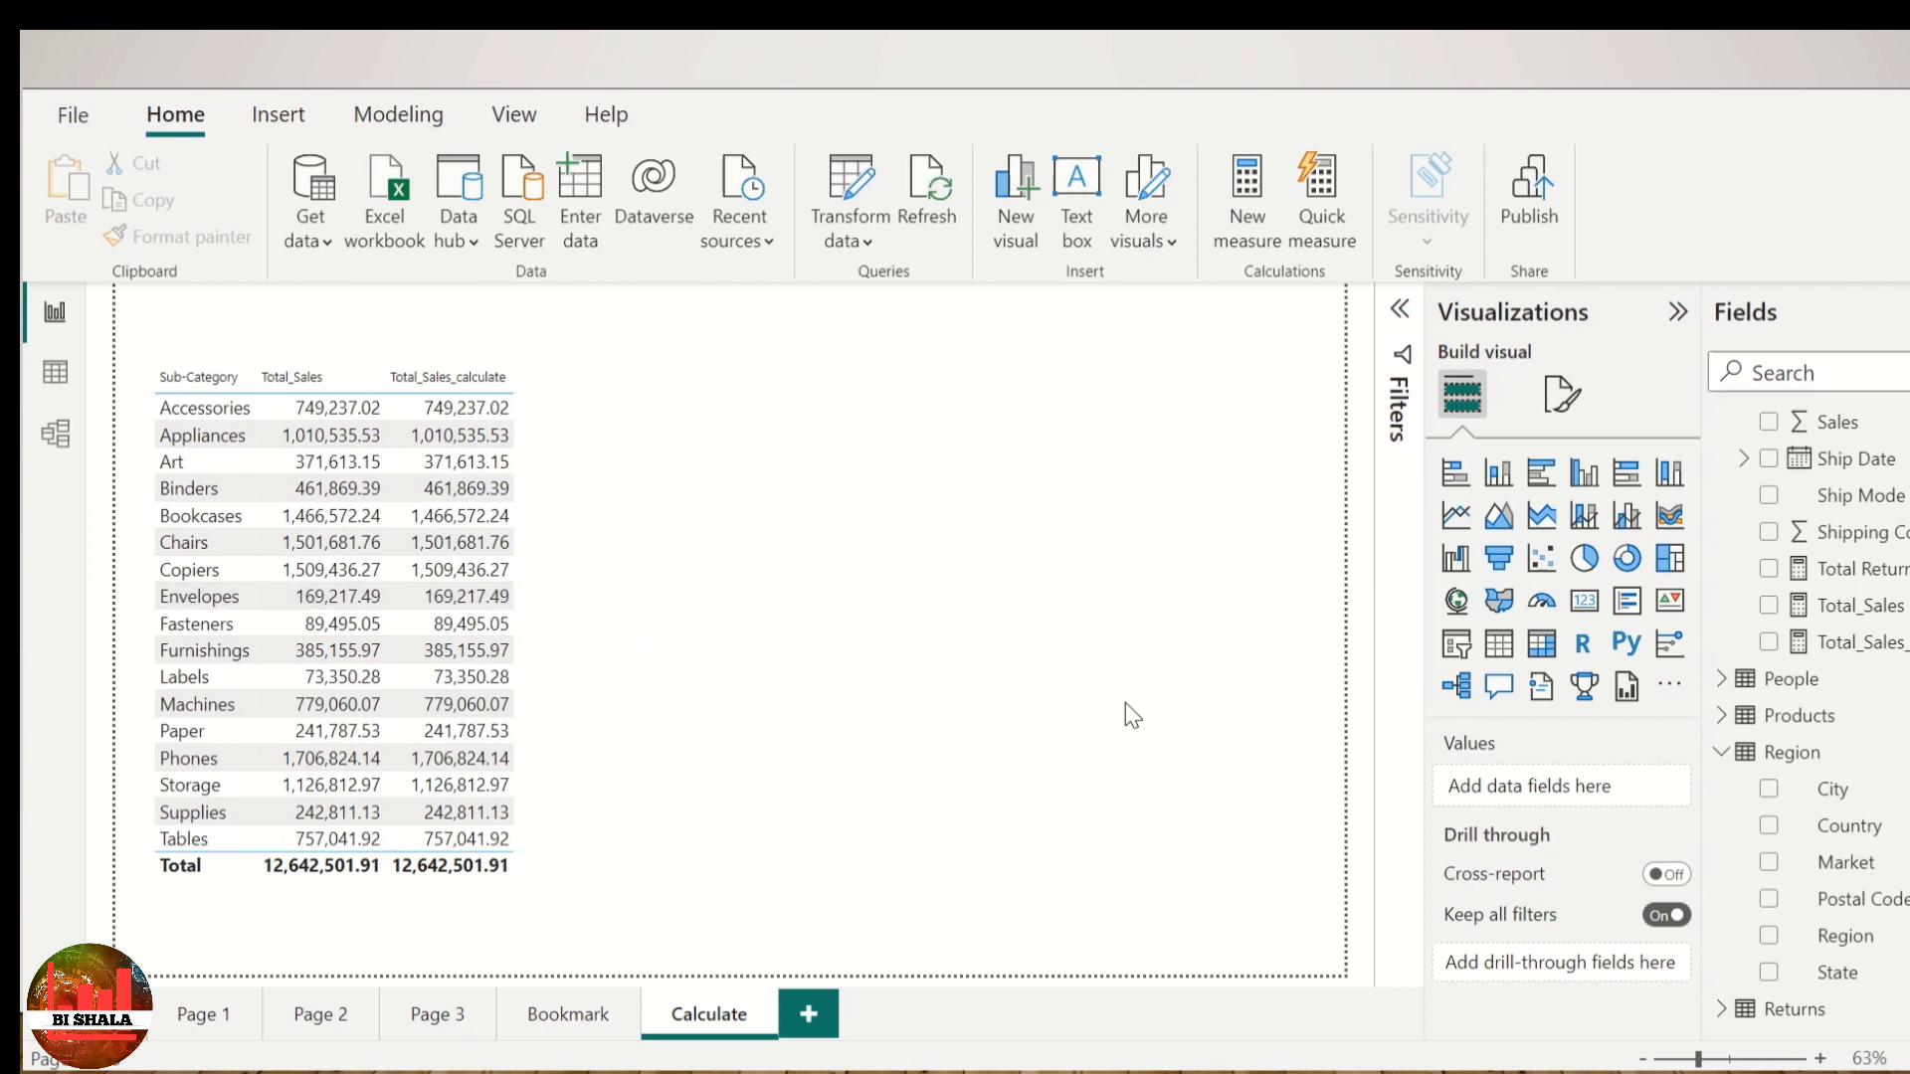
Step: Add a slicer on the customer Segment field beside the sales table, size it to fit all segments, and select Corporate
left_click(1456, 646)
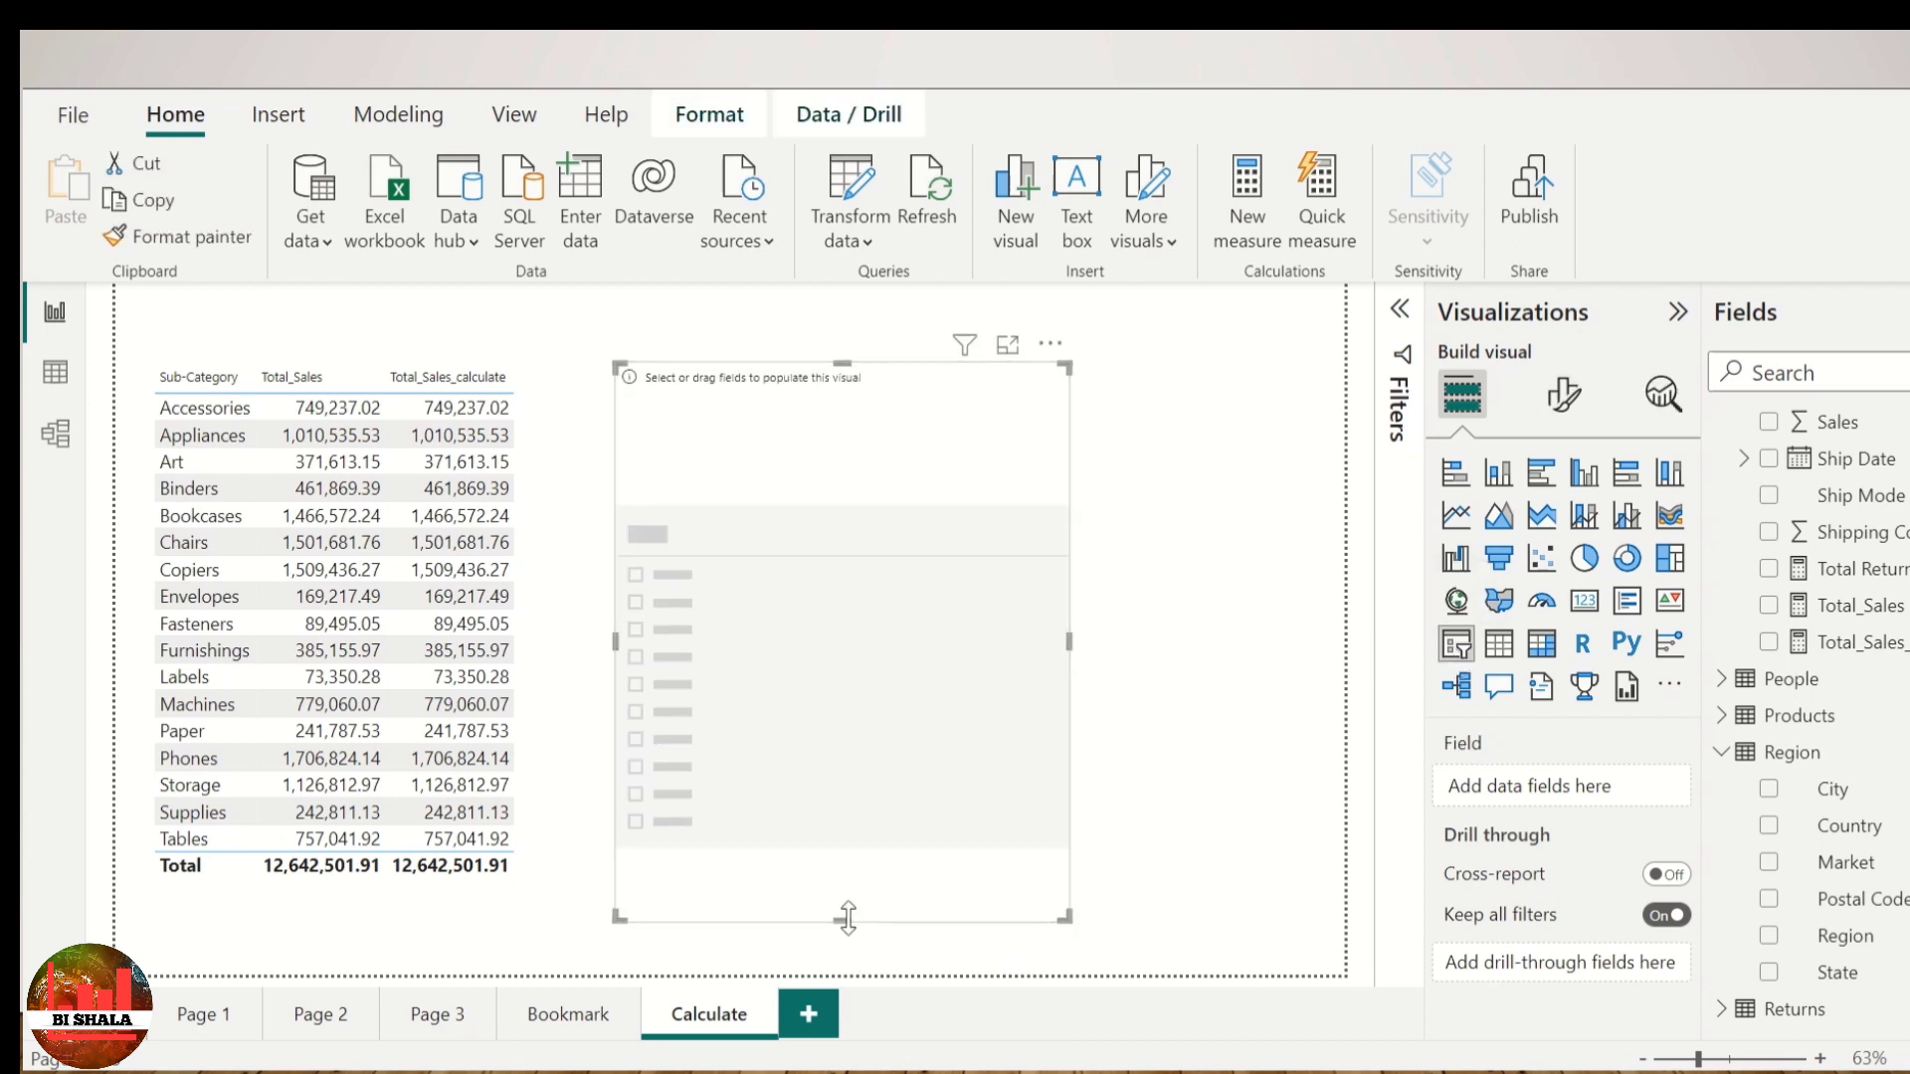
left_click_drag(848, 917, 821, 456)
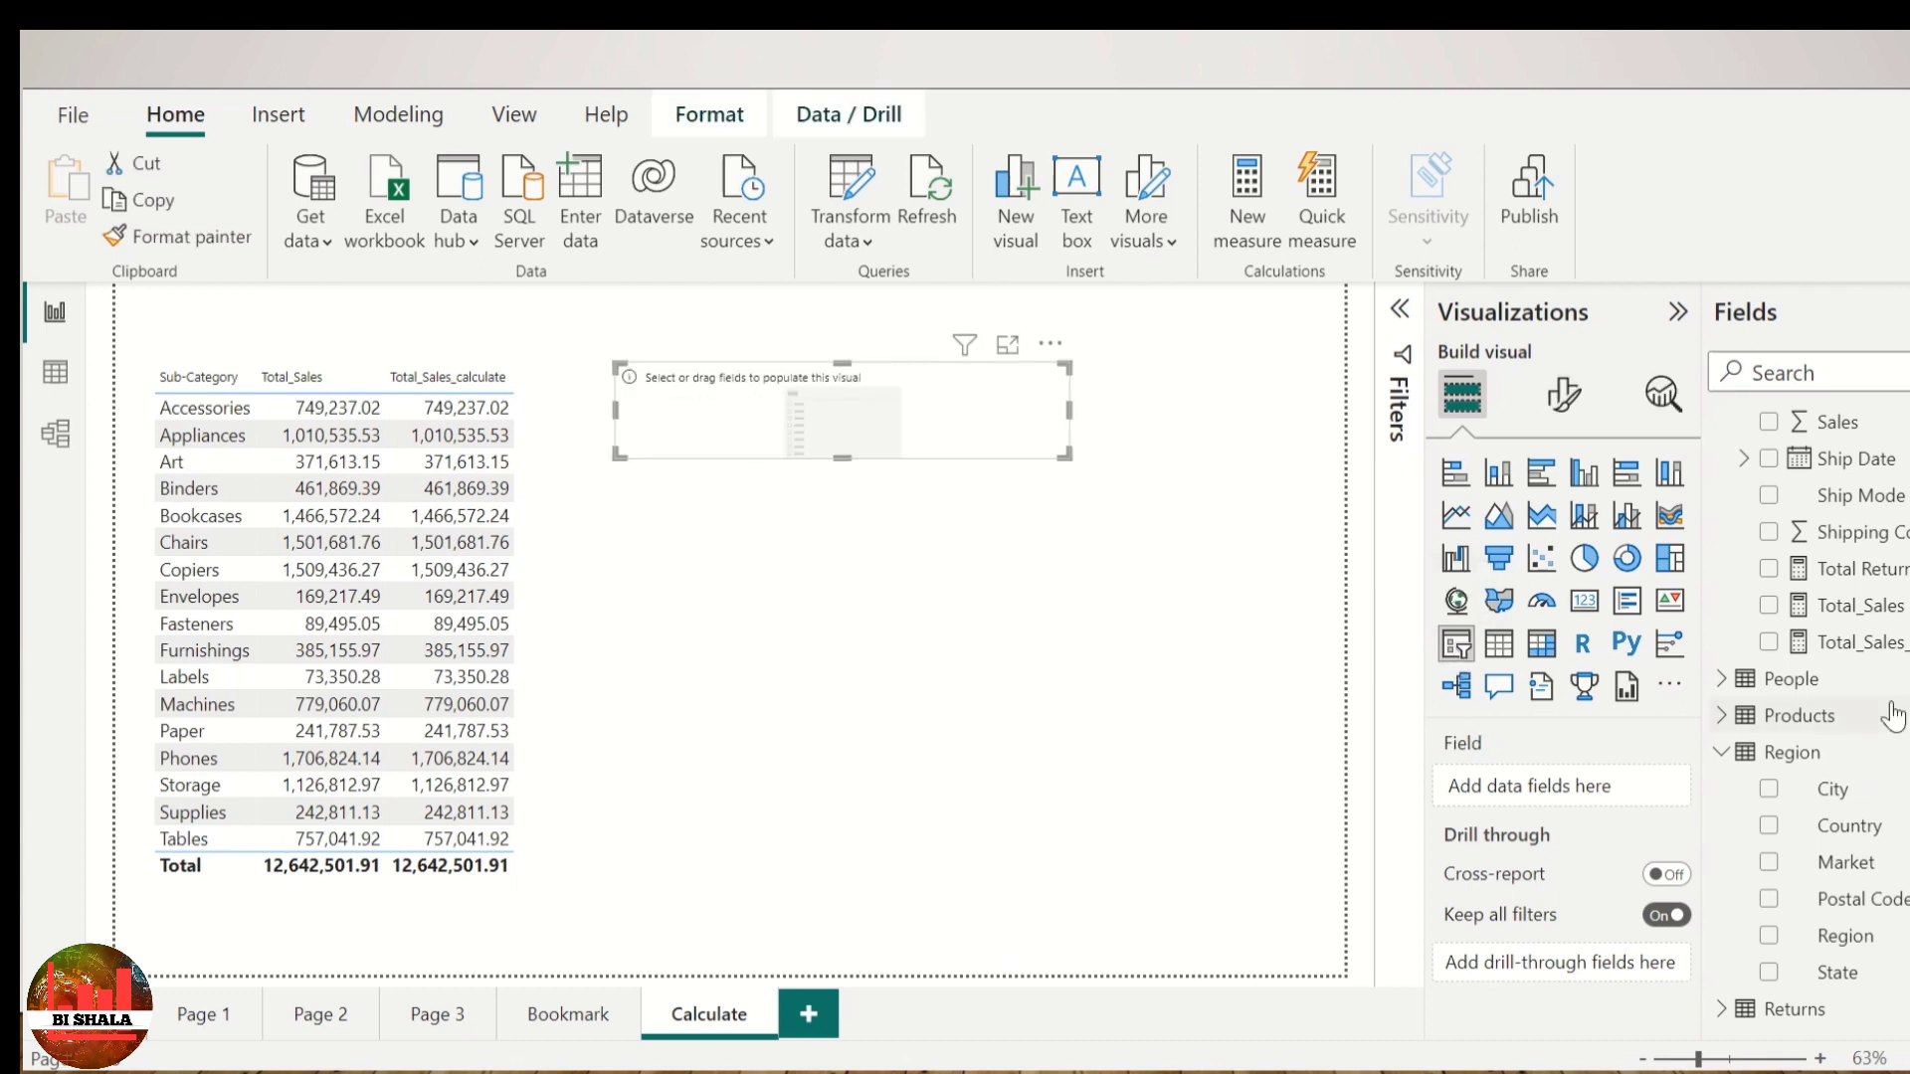
scroll(1755, 609, "up", 5)
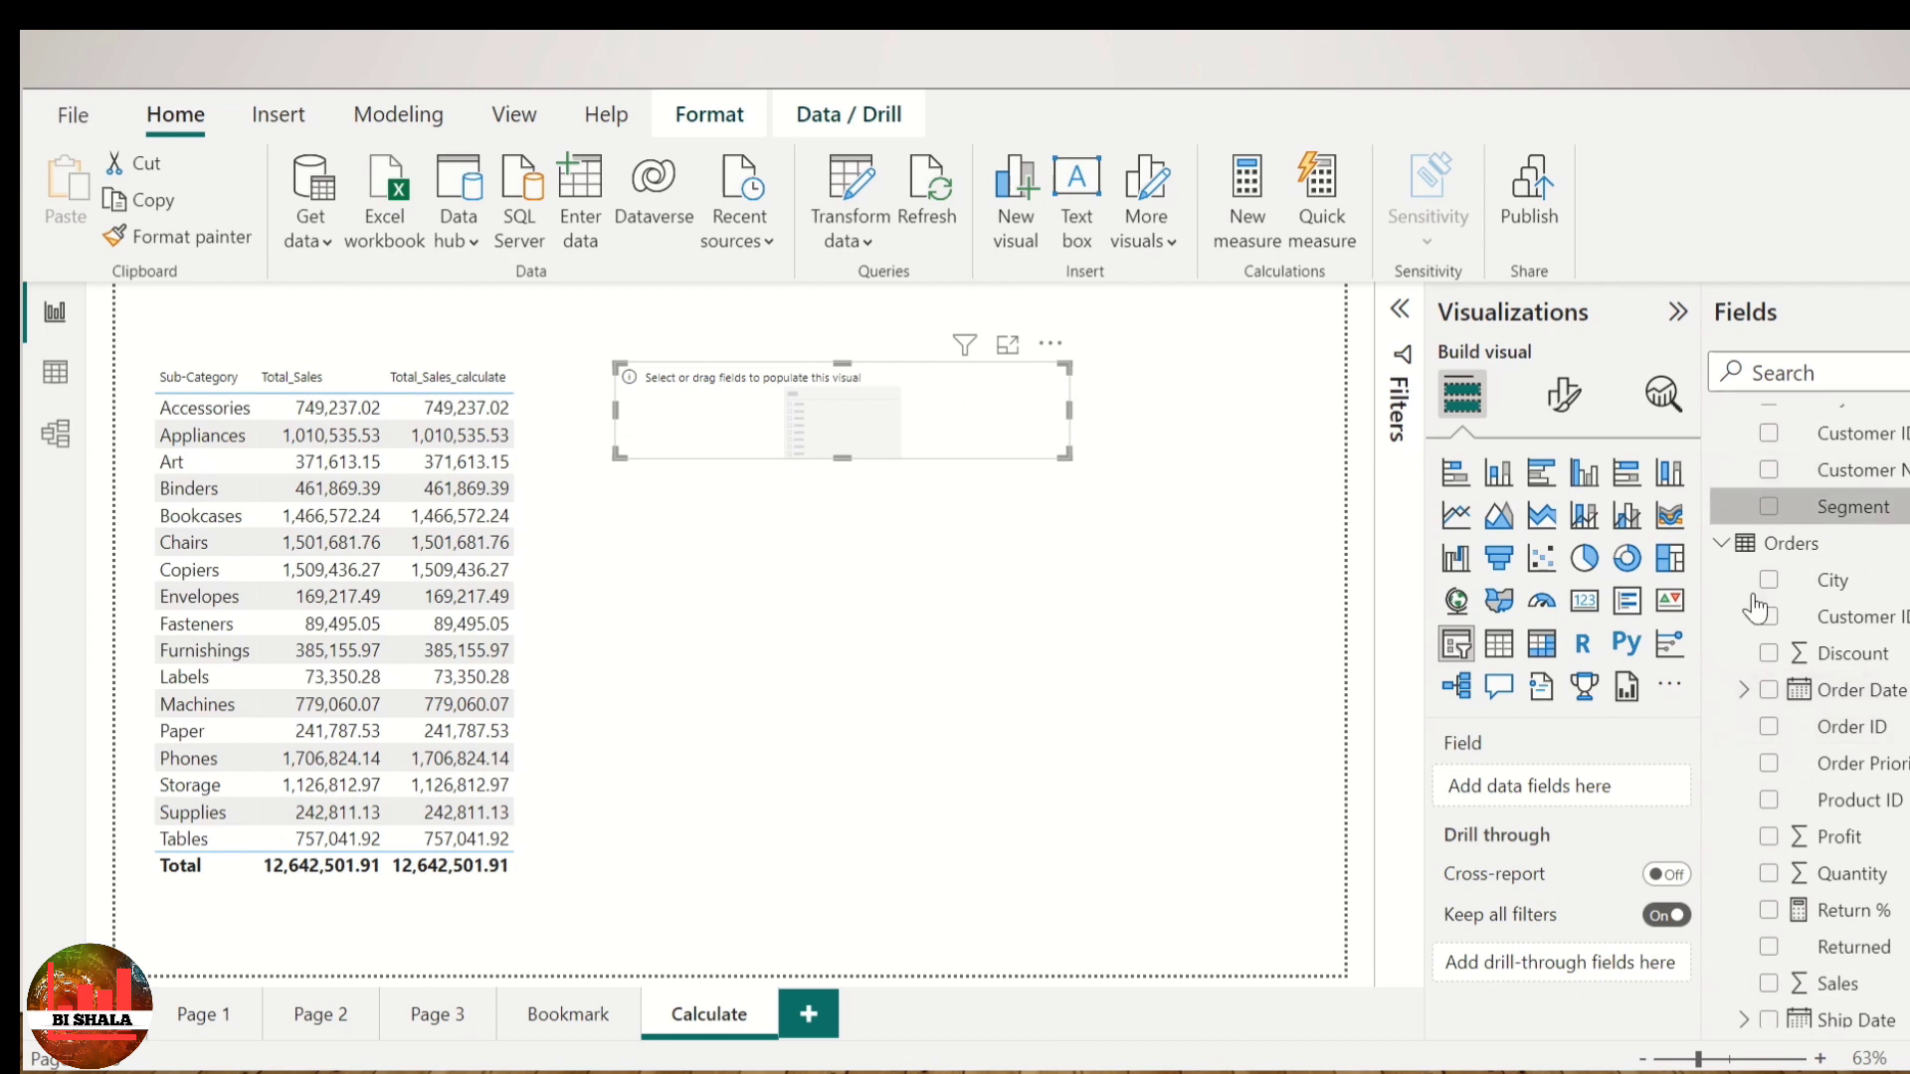
left_click_drag(1852, 506, 1592, 790)
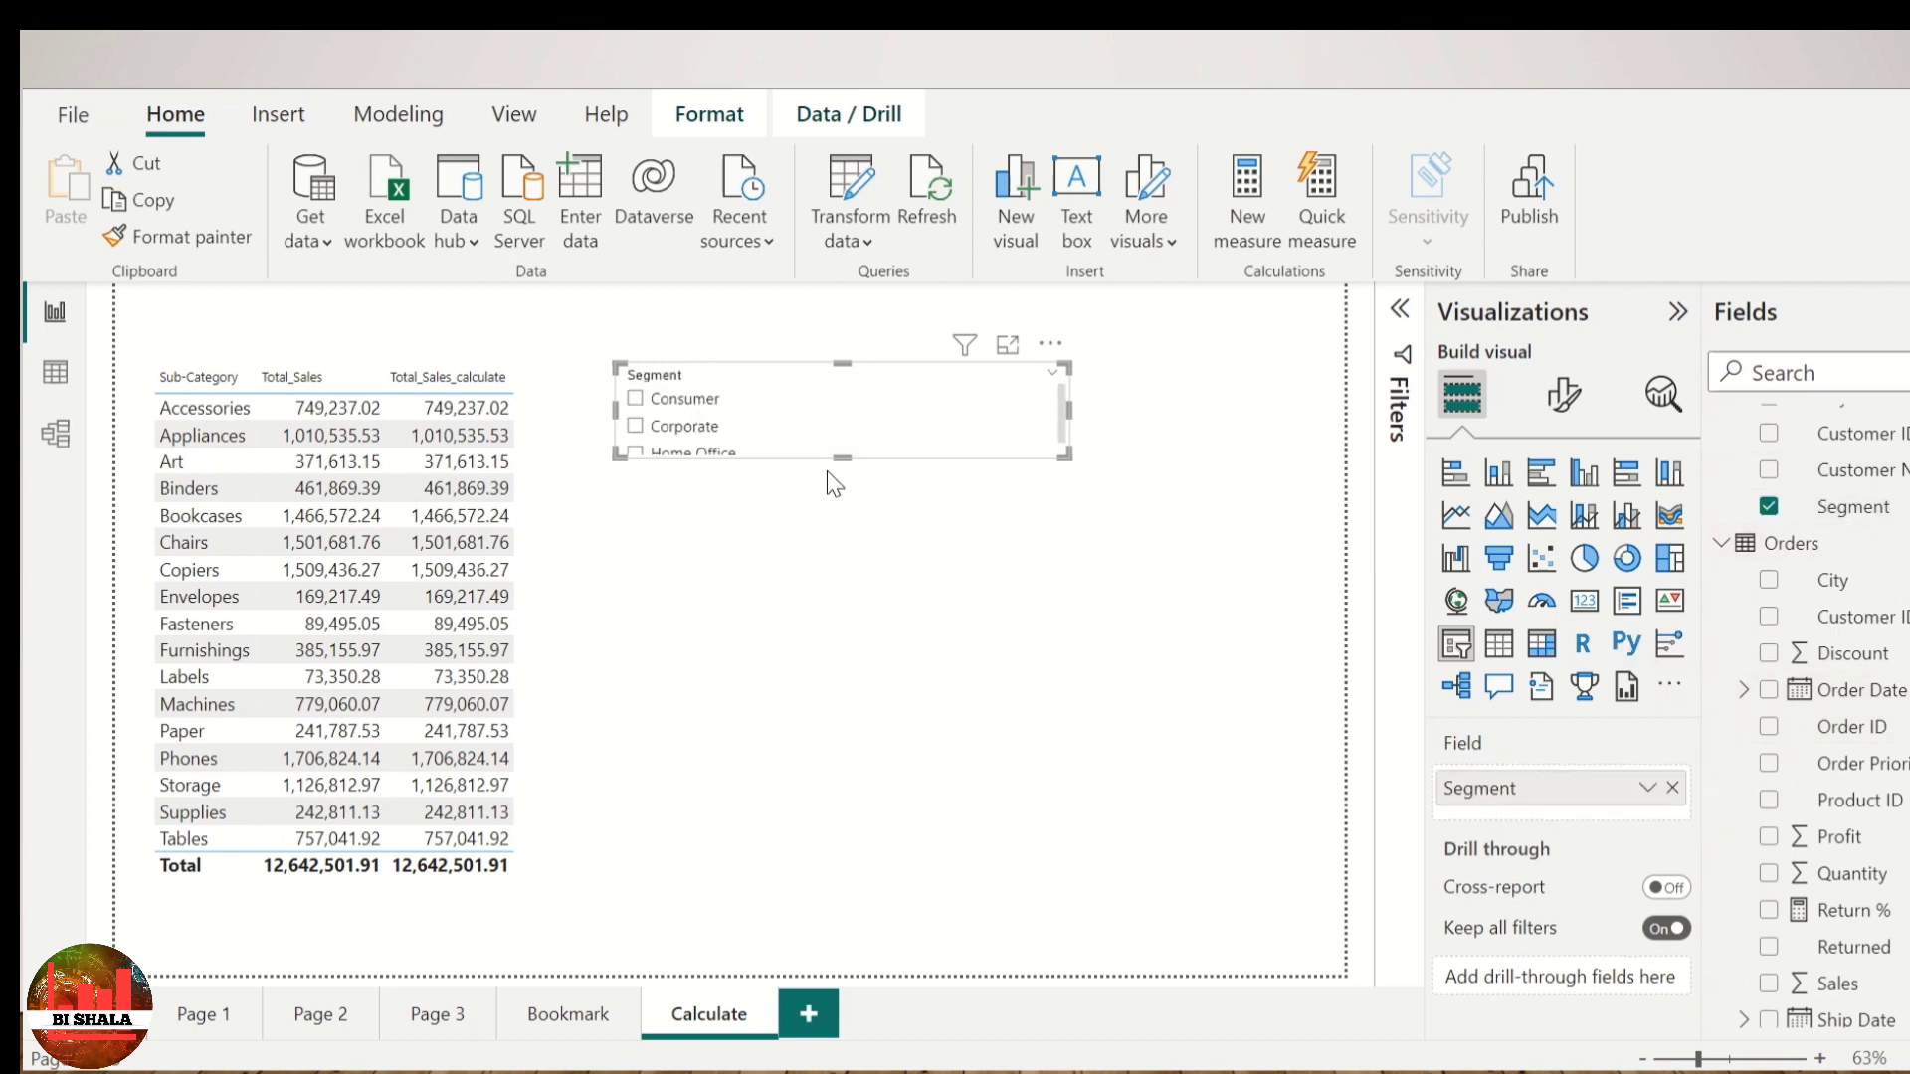
left_click_drag(842, 460, 841, 569)
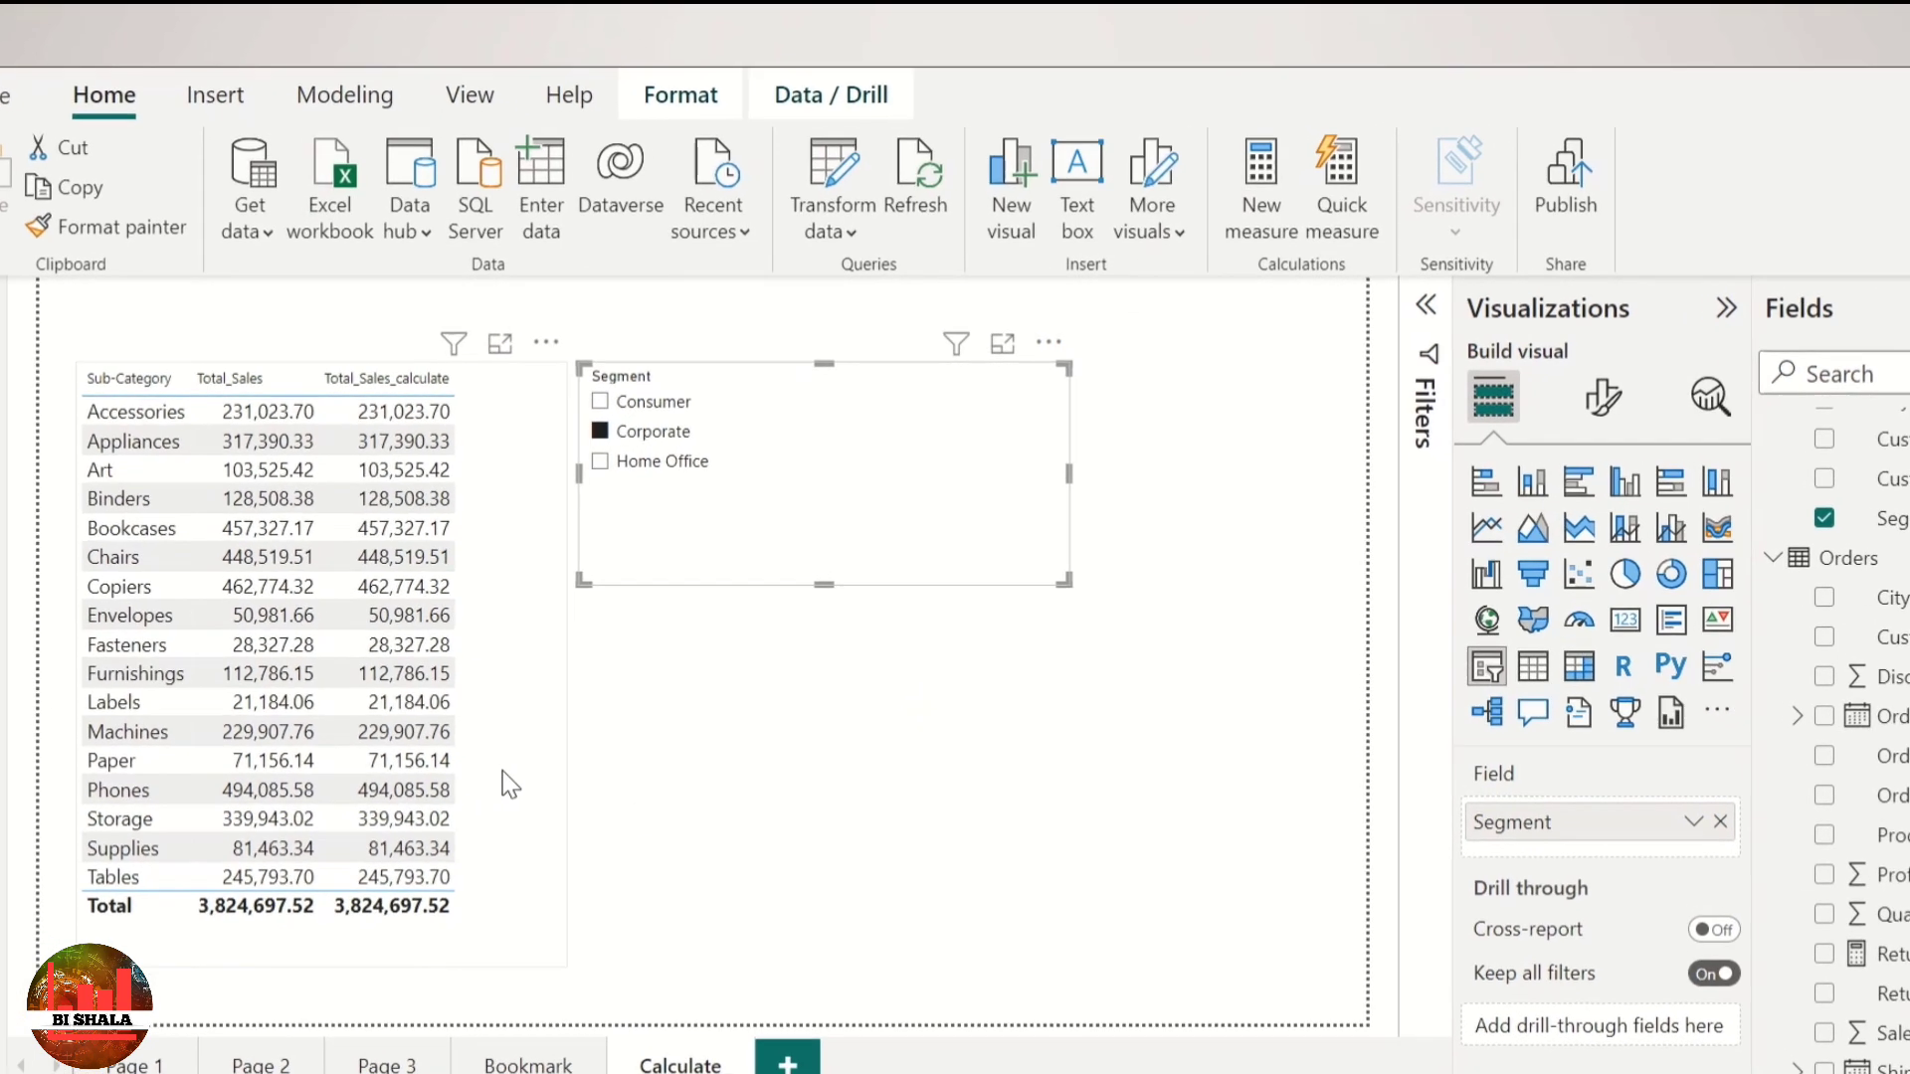
Step: Add the filter argument Customers[Segment]="Corporate" to the CALCULATE formula of the Total_Sales_calculate measure
left_click(486, 782)
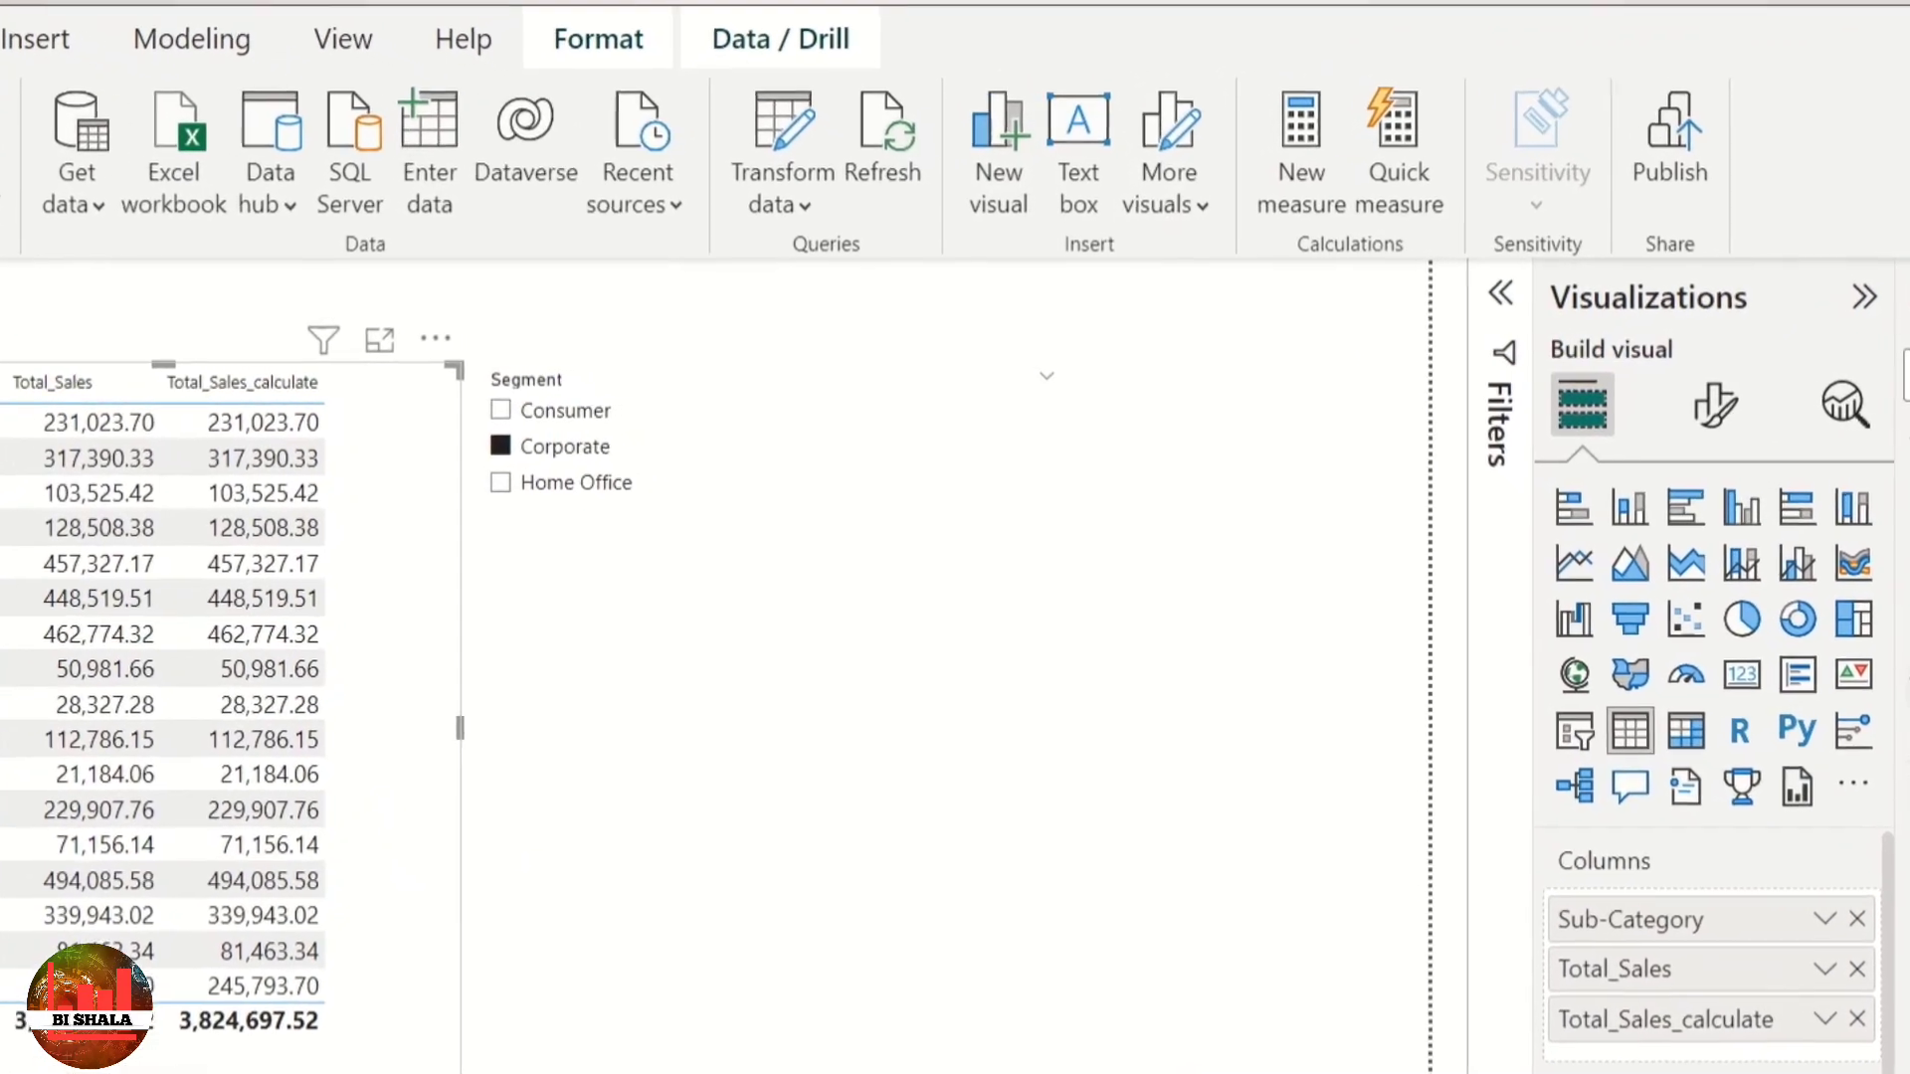
left_click(1905, 909)
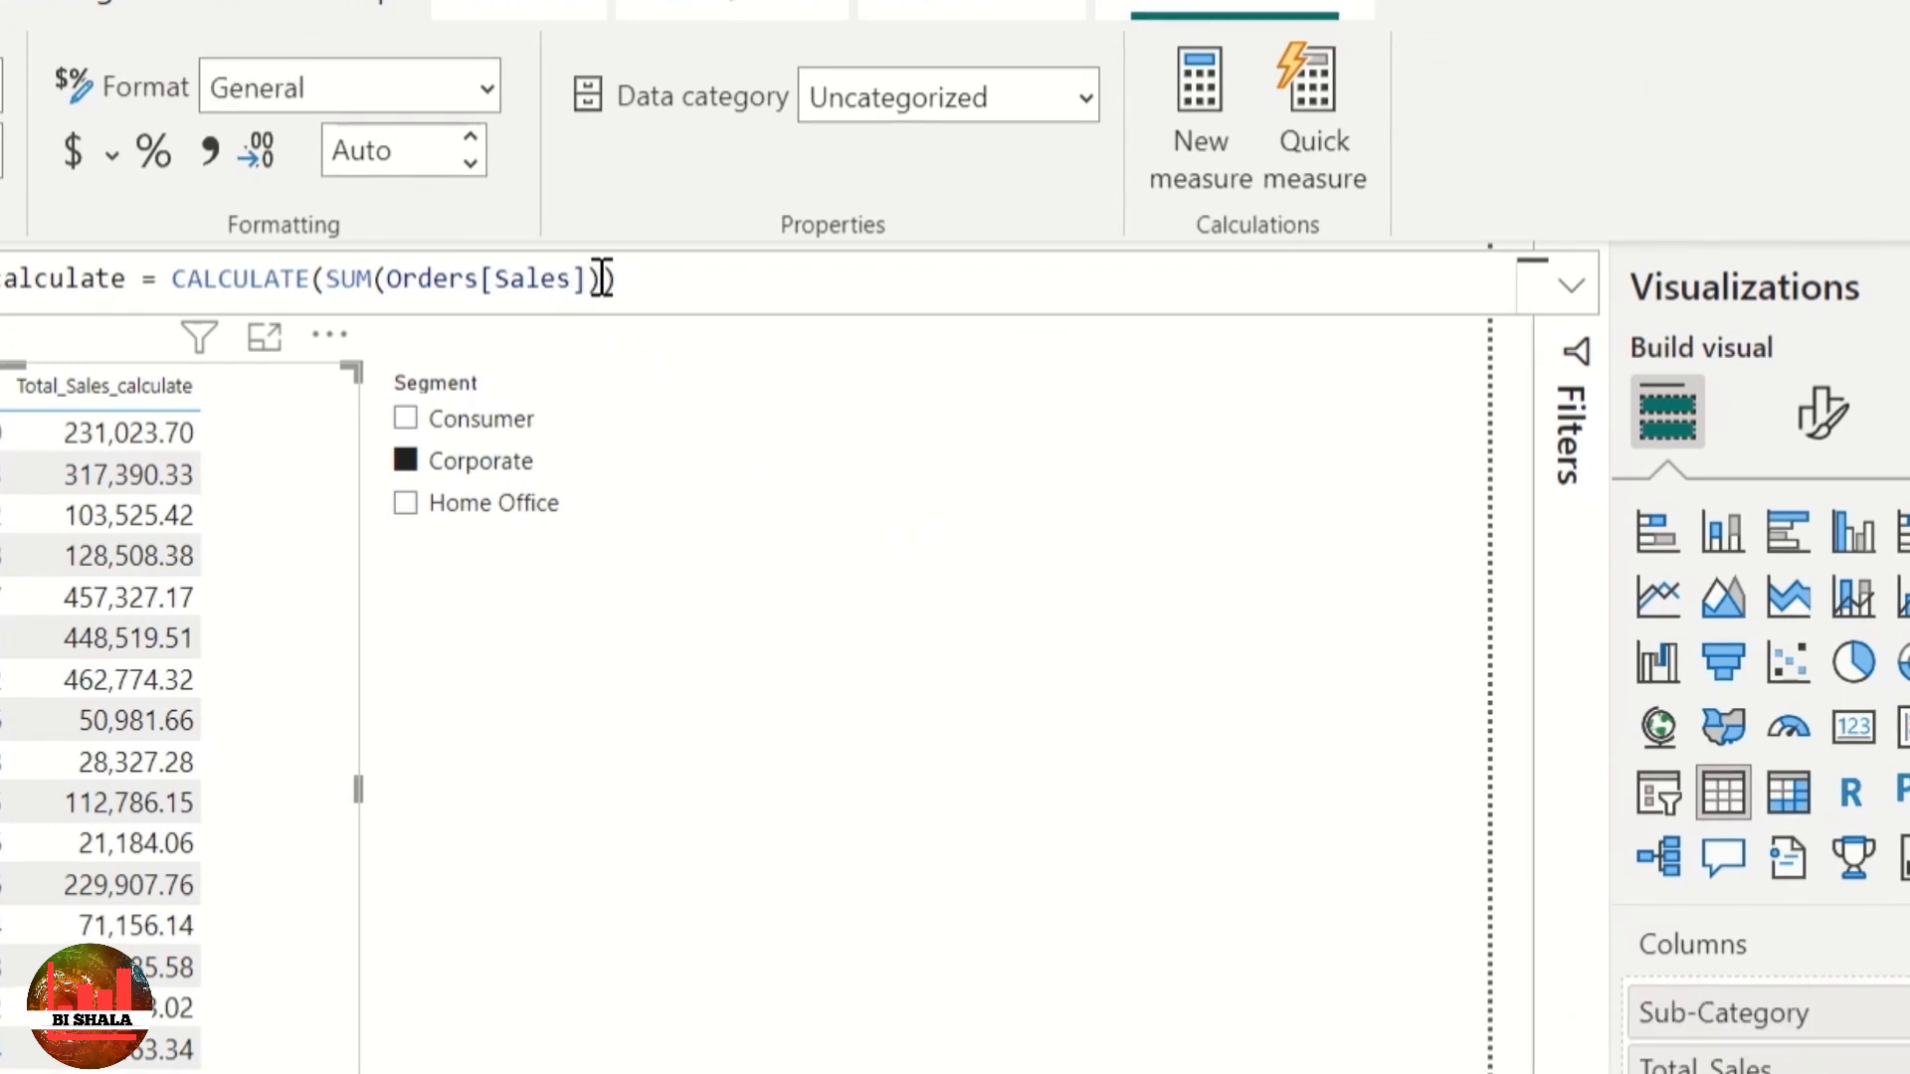
left_click(603, 279)
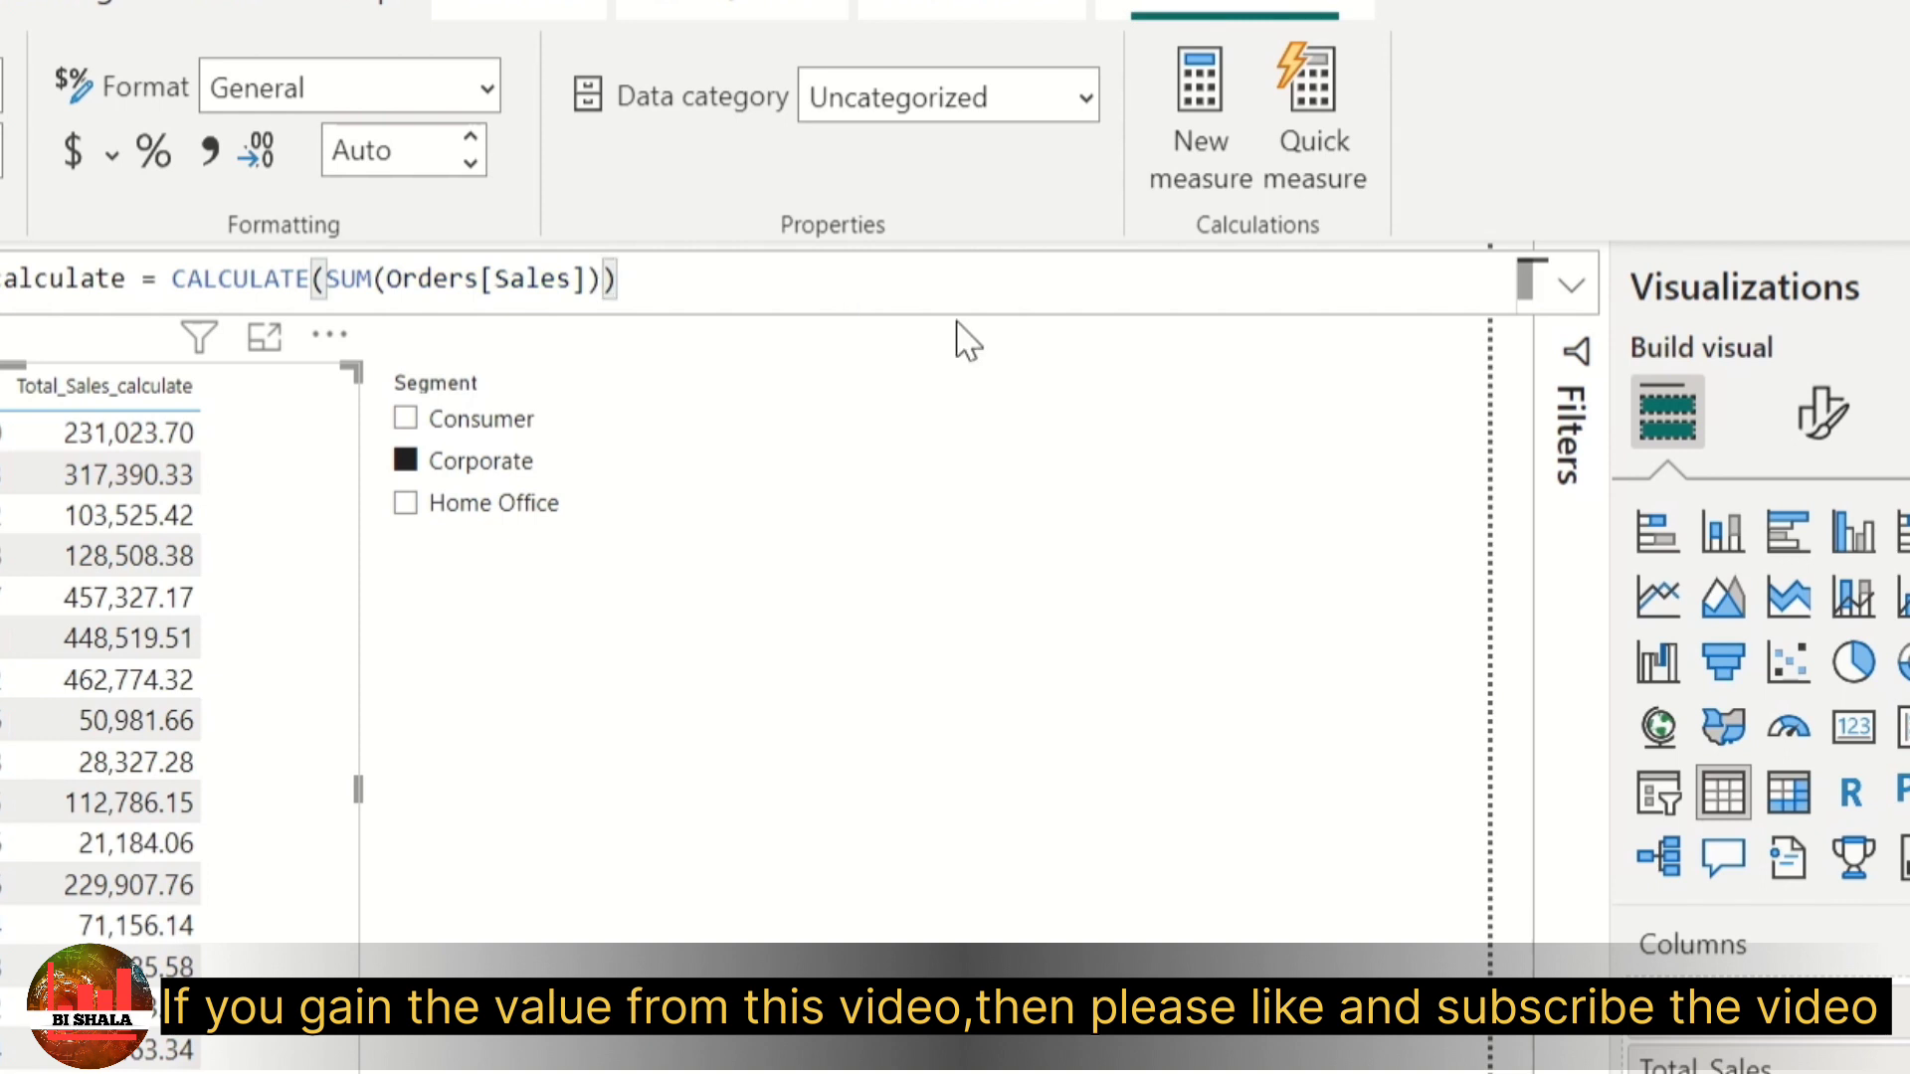
type(",seg")
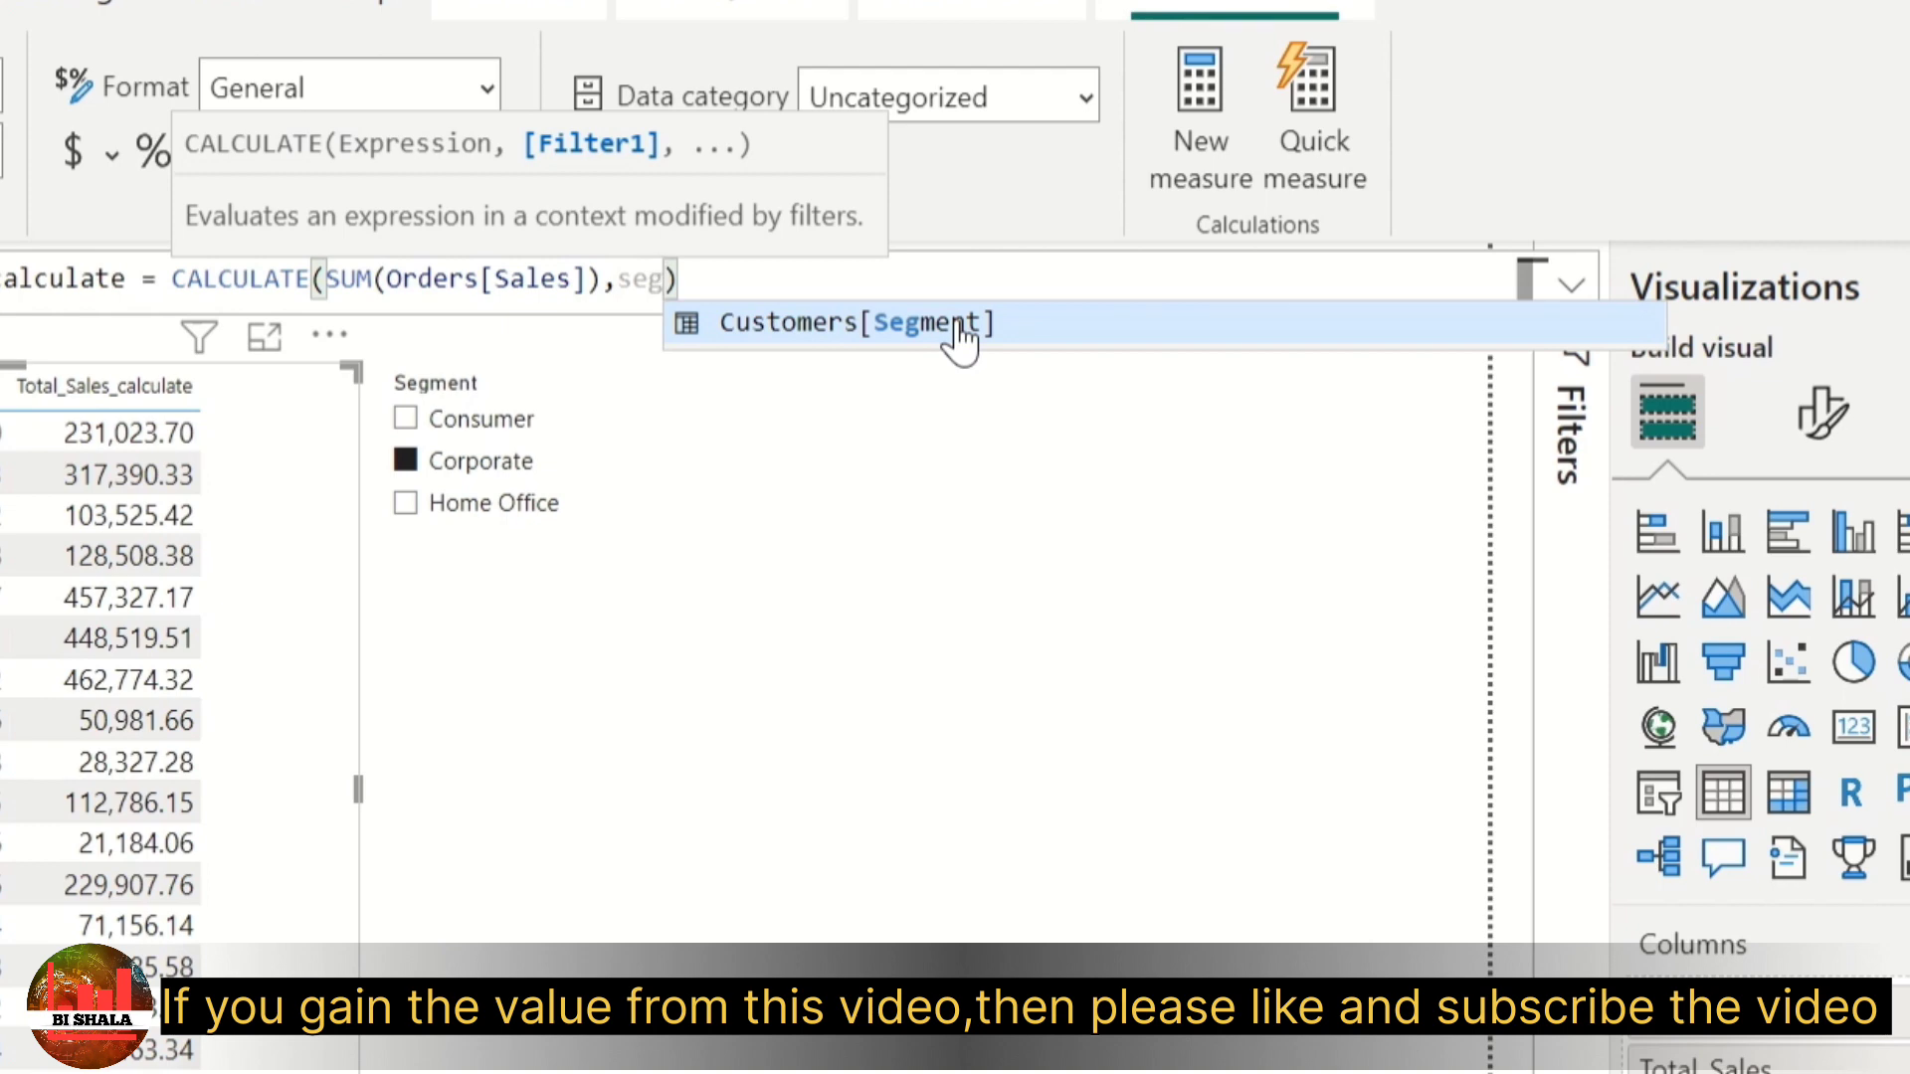
left_click(958, 339)
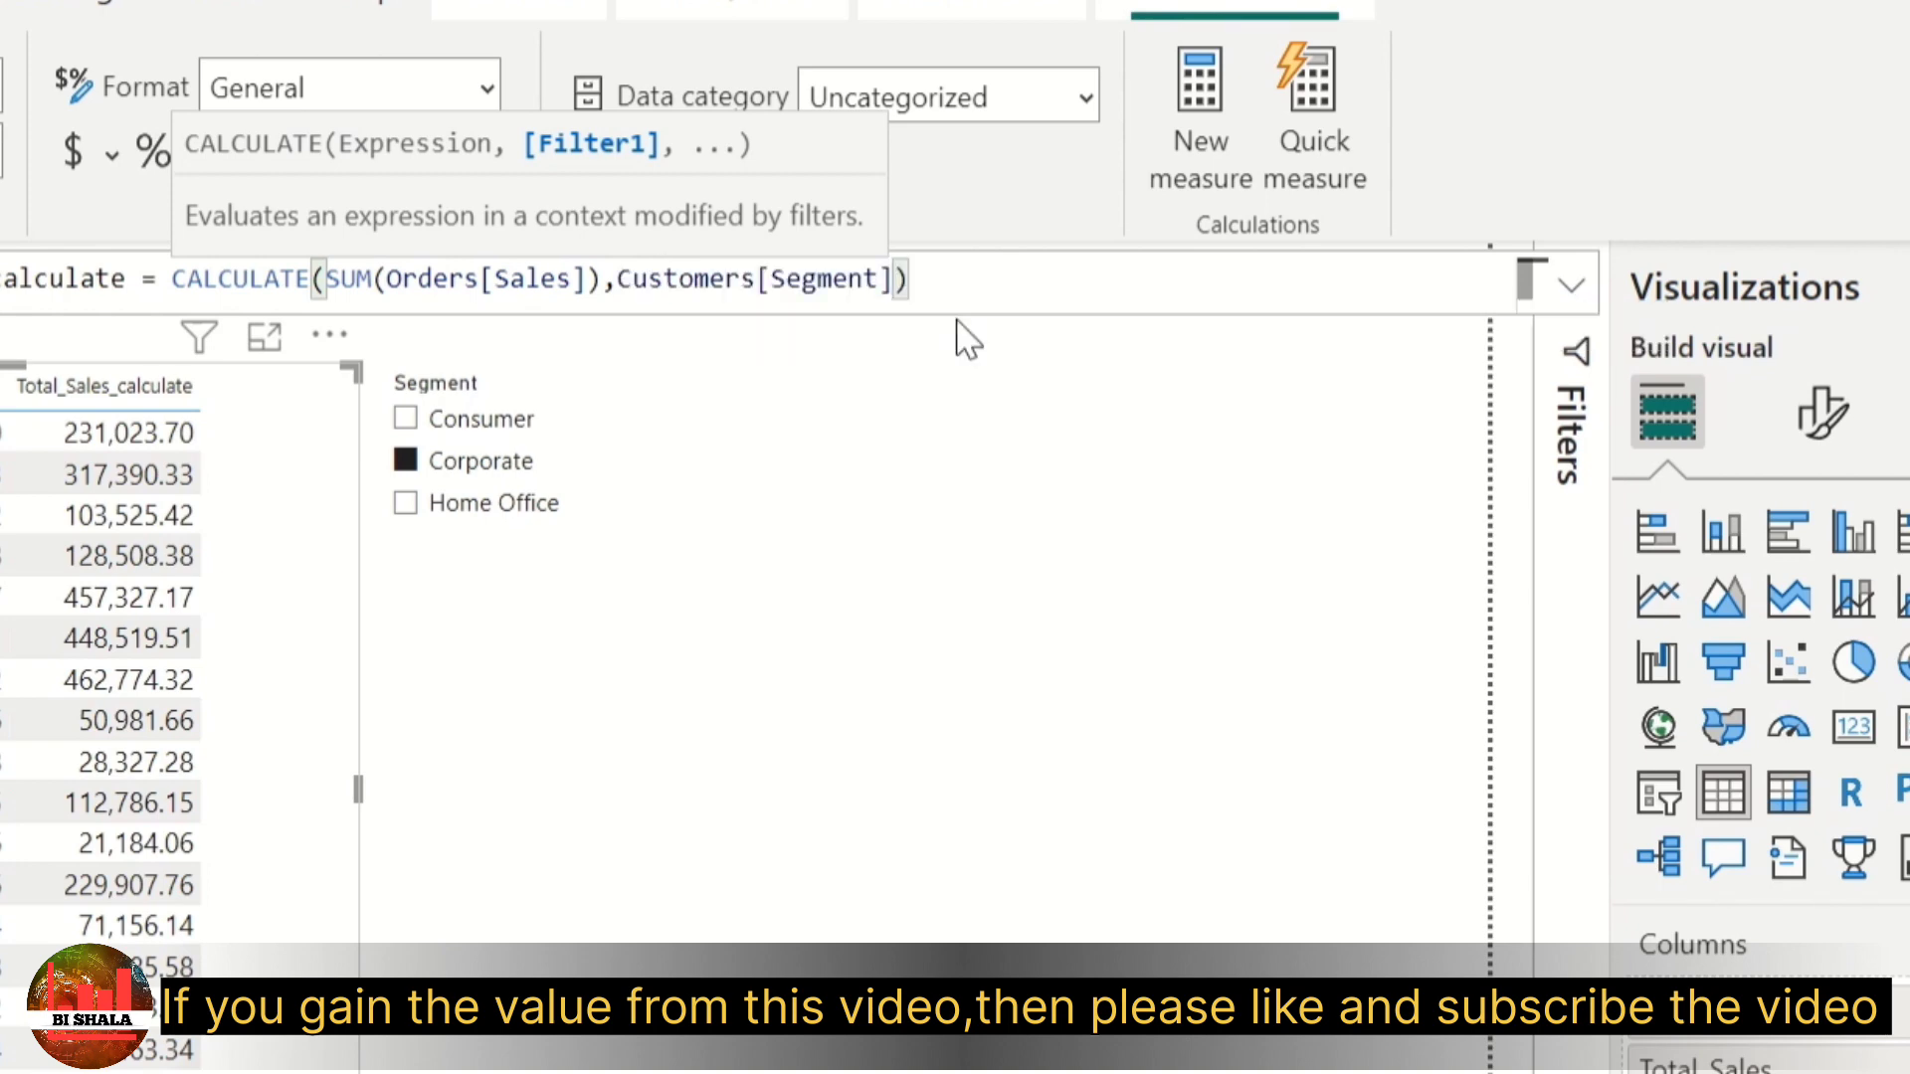
type("=\"C")
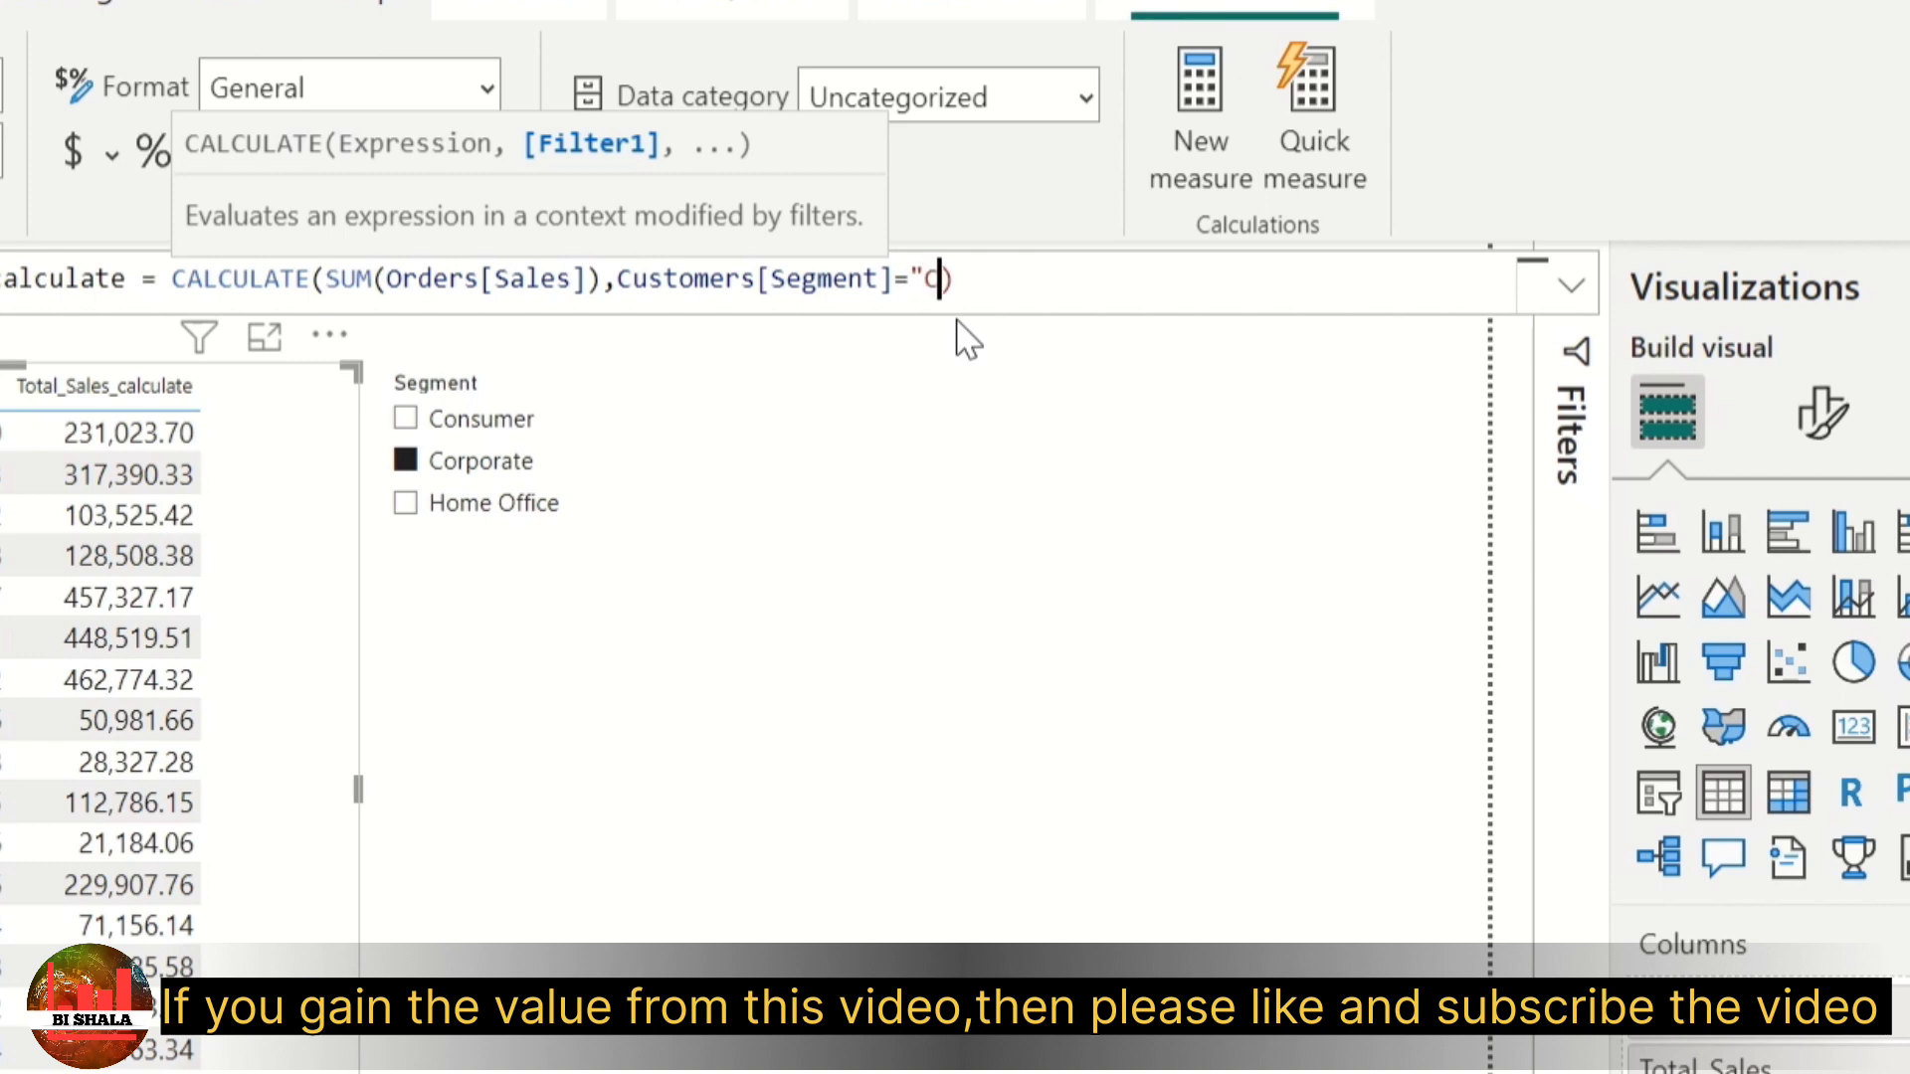
type("orporate")
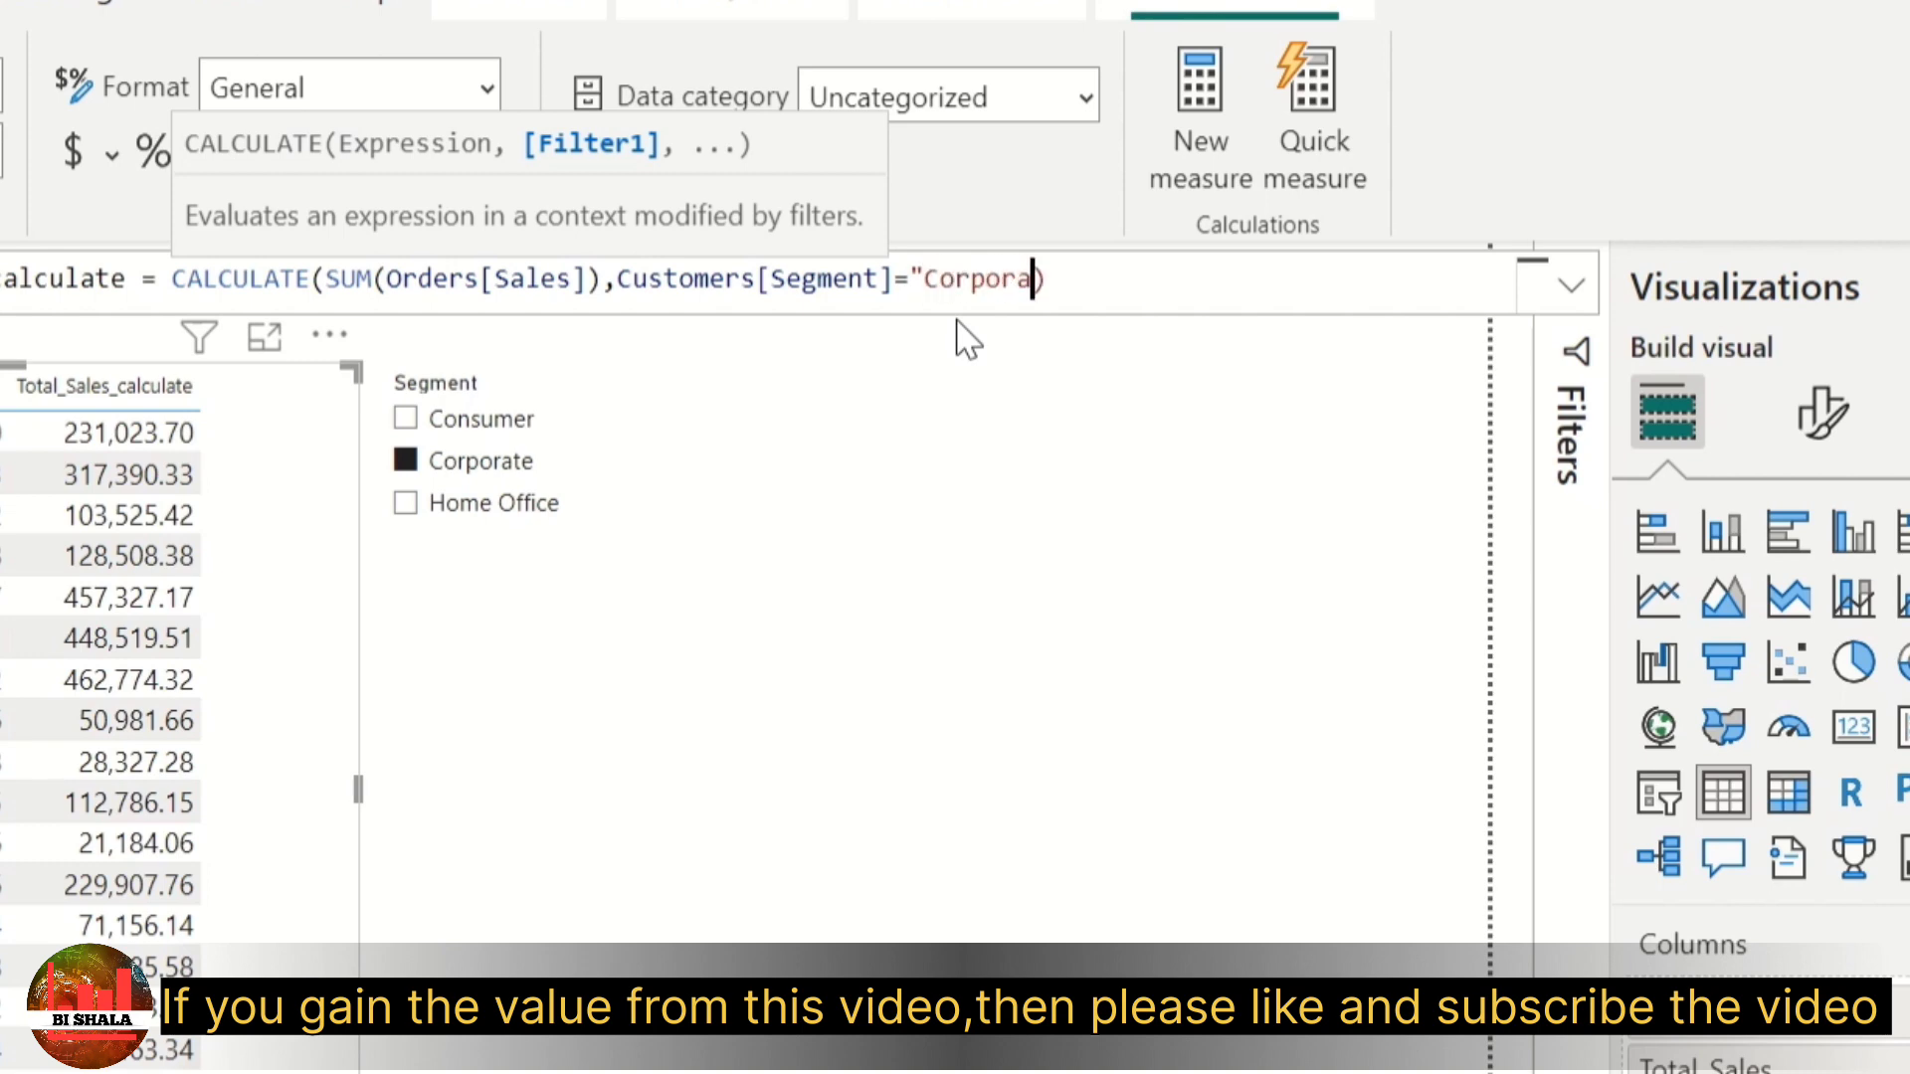
type("\"")
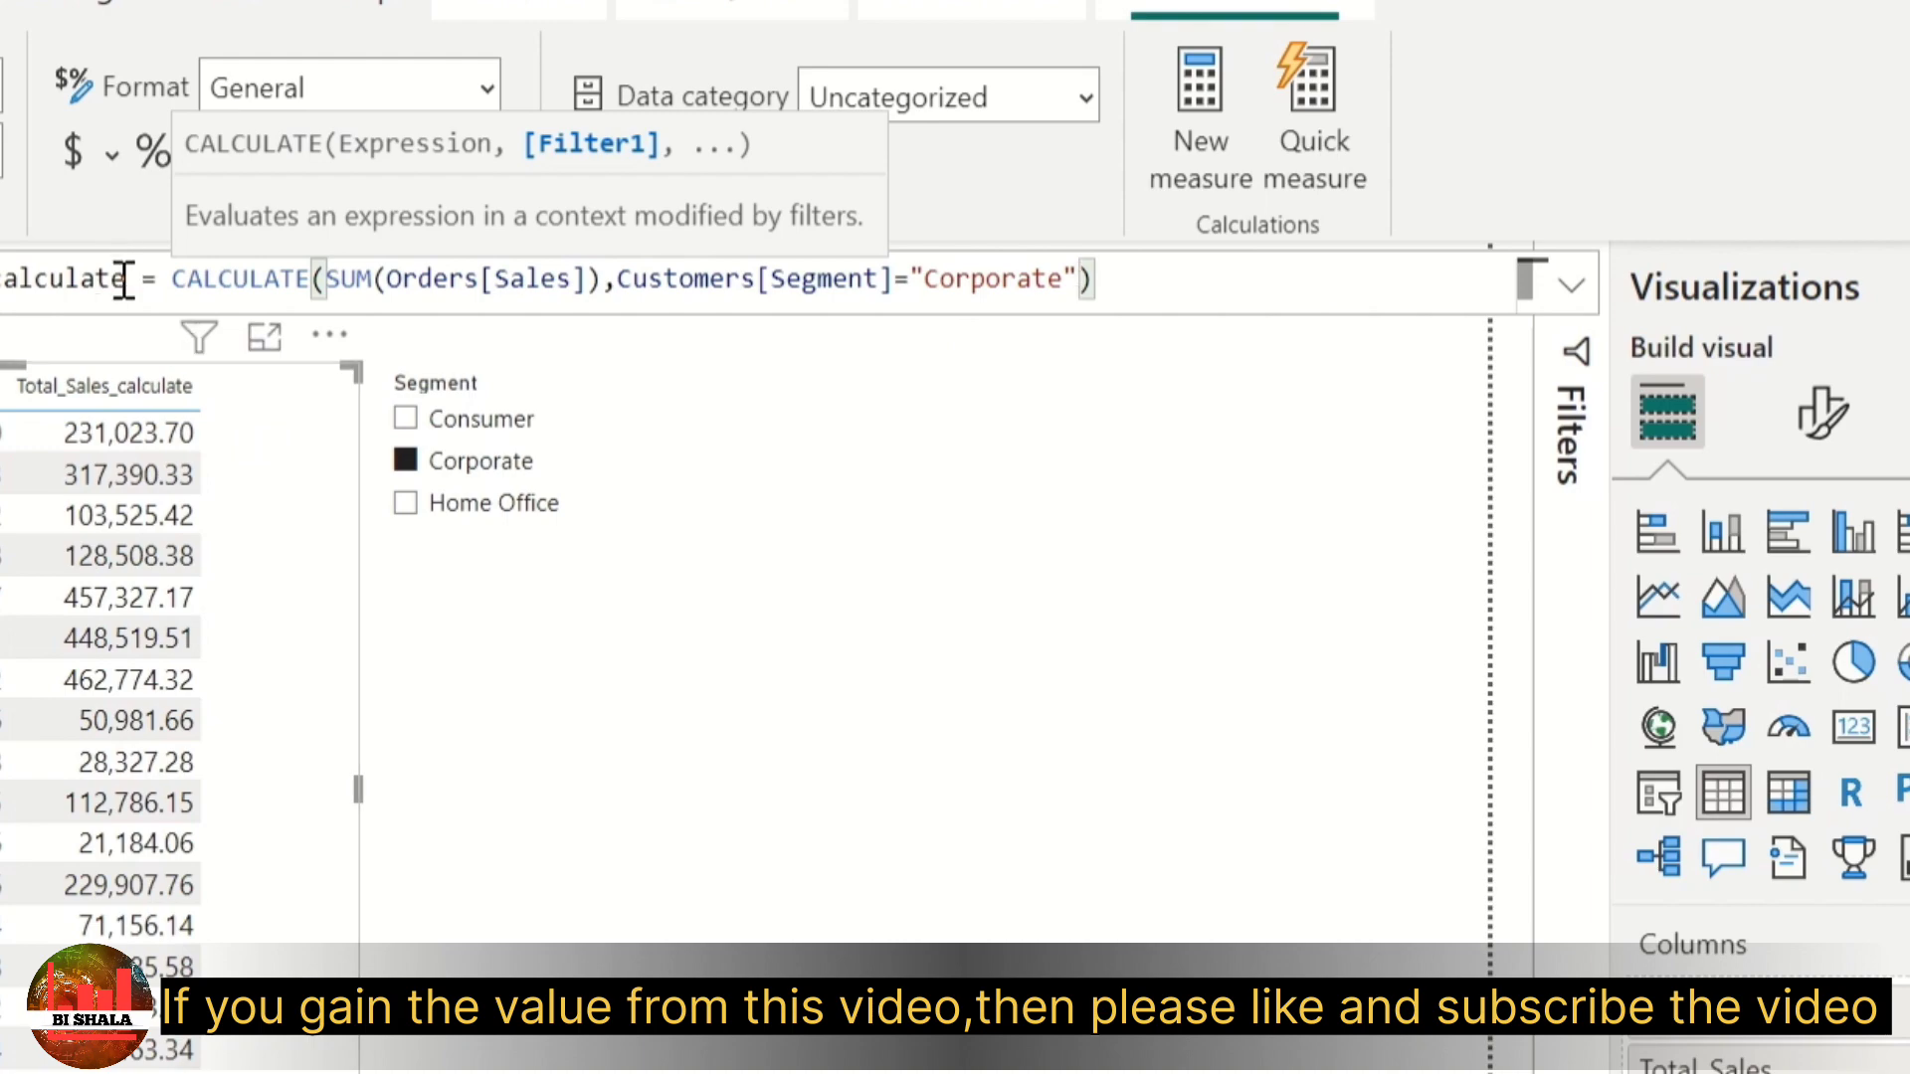
Step: Rename the Total_Sales_calculate measure to Corporate_Sales in its formula and commit the measure
left_click_drag(127, 280, 18, 288)
key("shift+End")
double_click(15, 280)
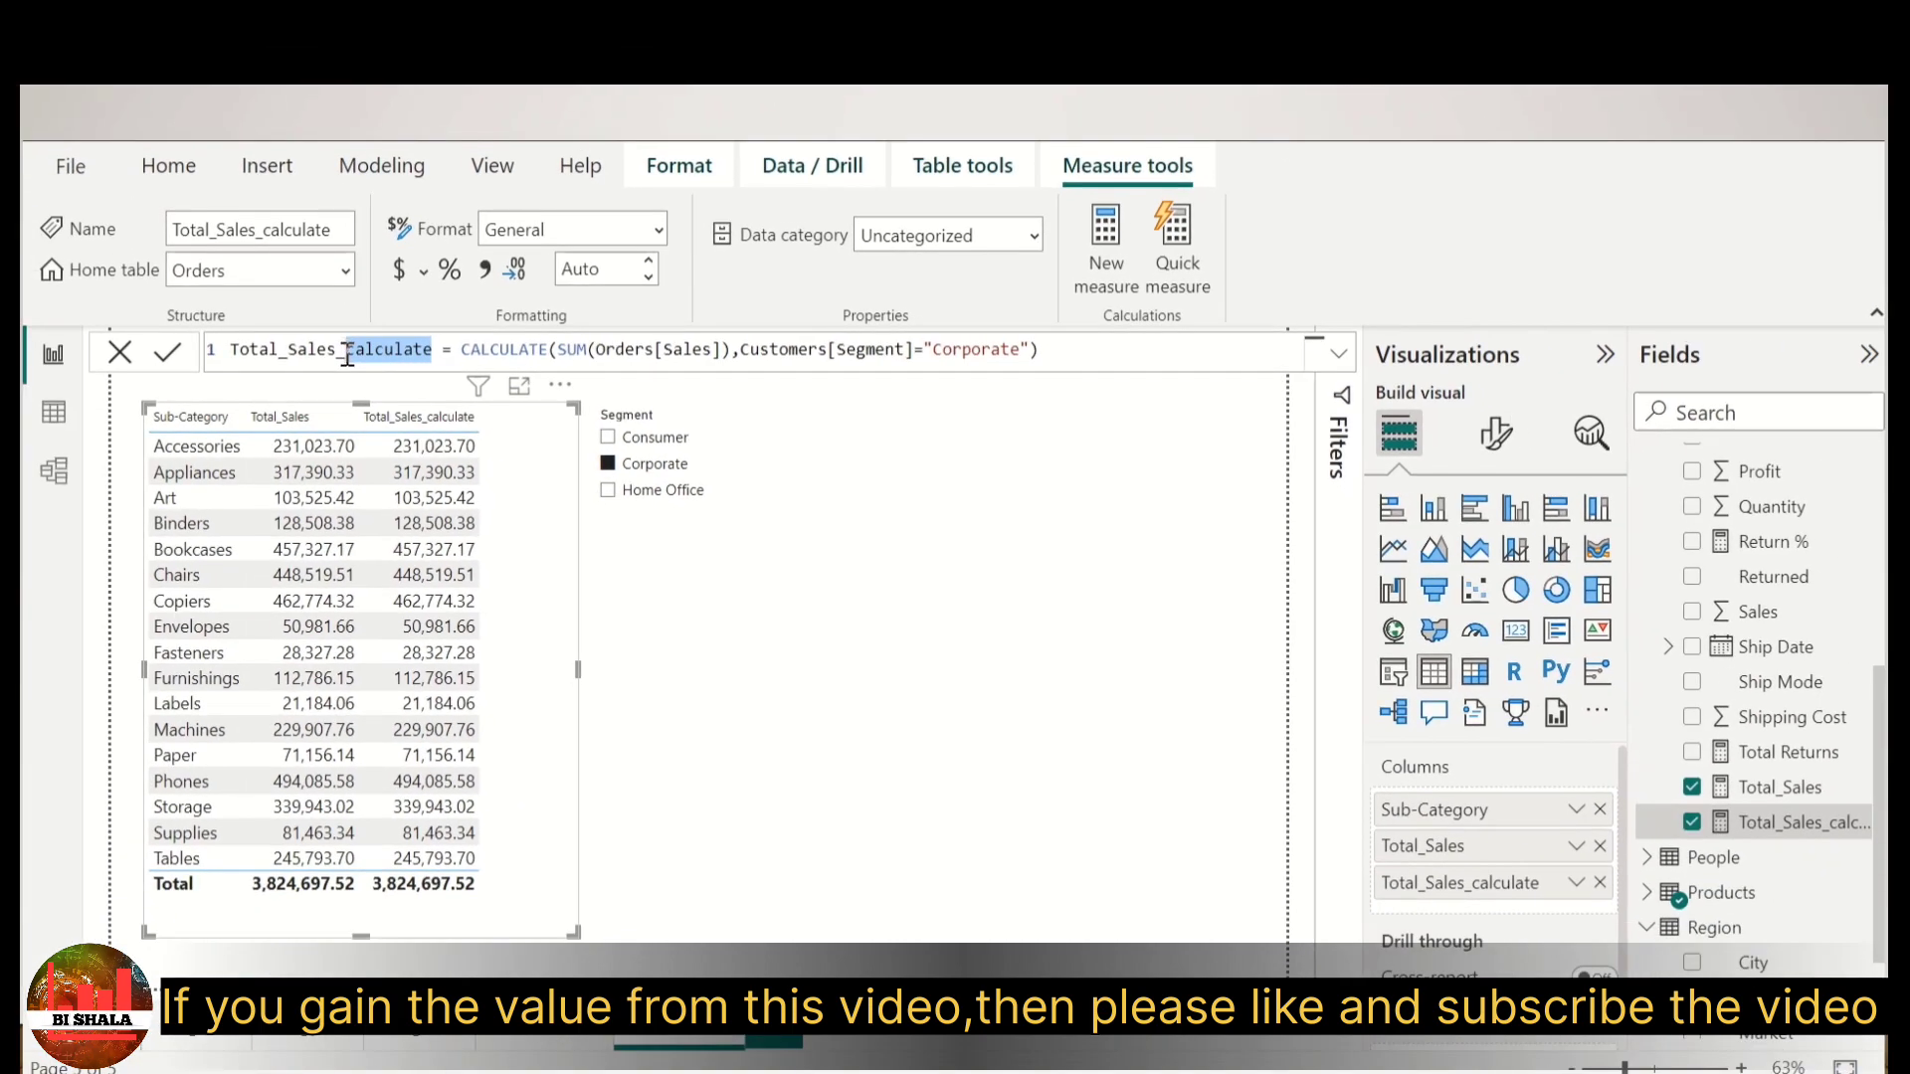
key("BackSpace")
key("BackSpace")
key("BackSpace")
key("BackSpace")
key("BackSpace")
key("BackSpace")
key("BackSpace")
key("BackSpace")
key("BackSpace")
key("BackSpace")
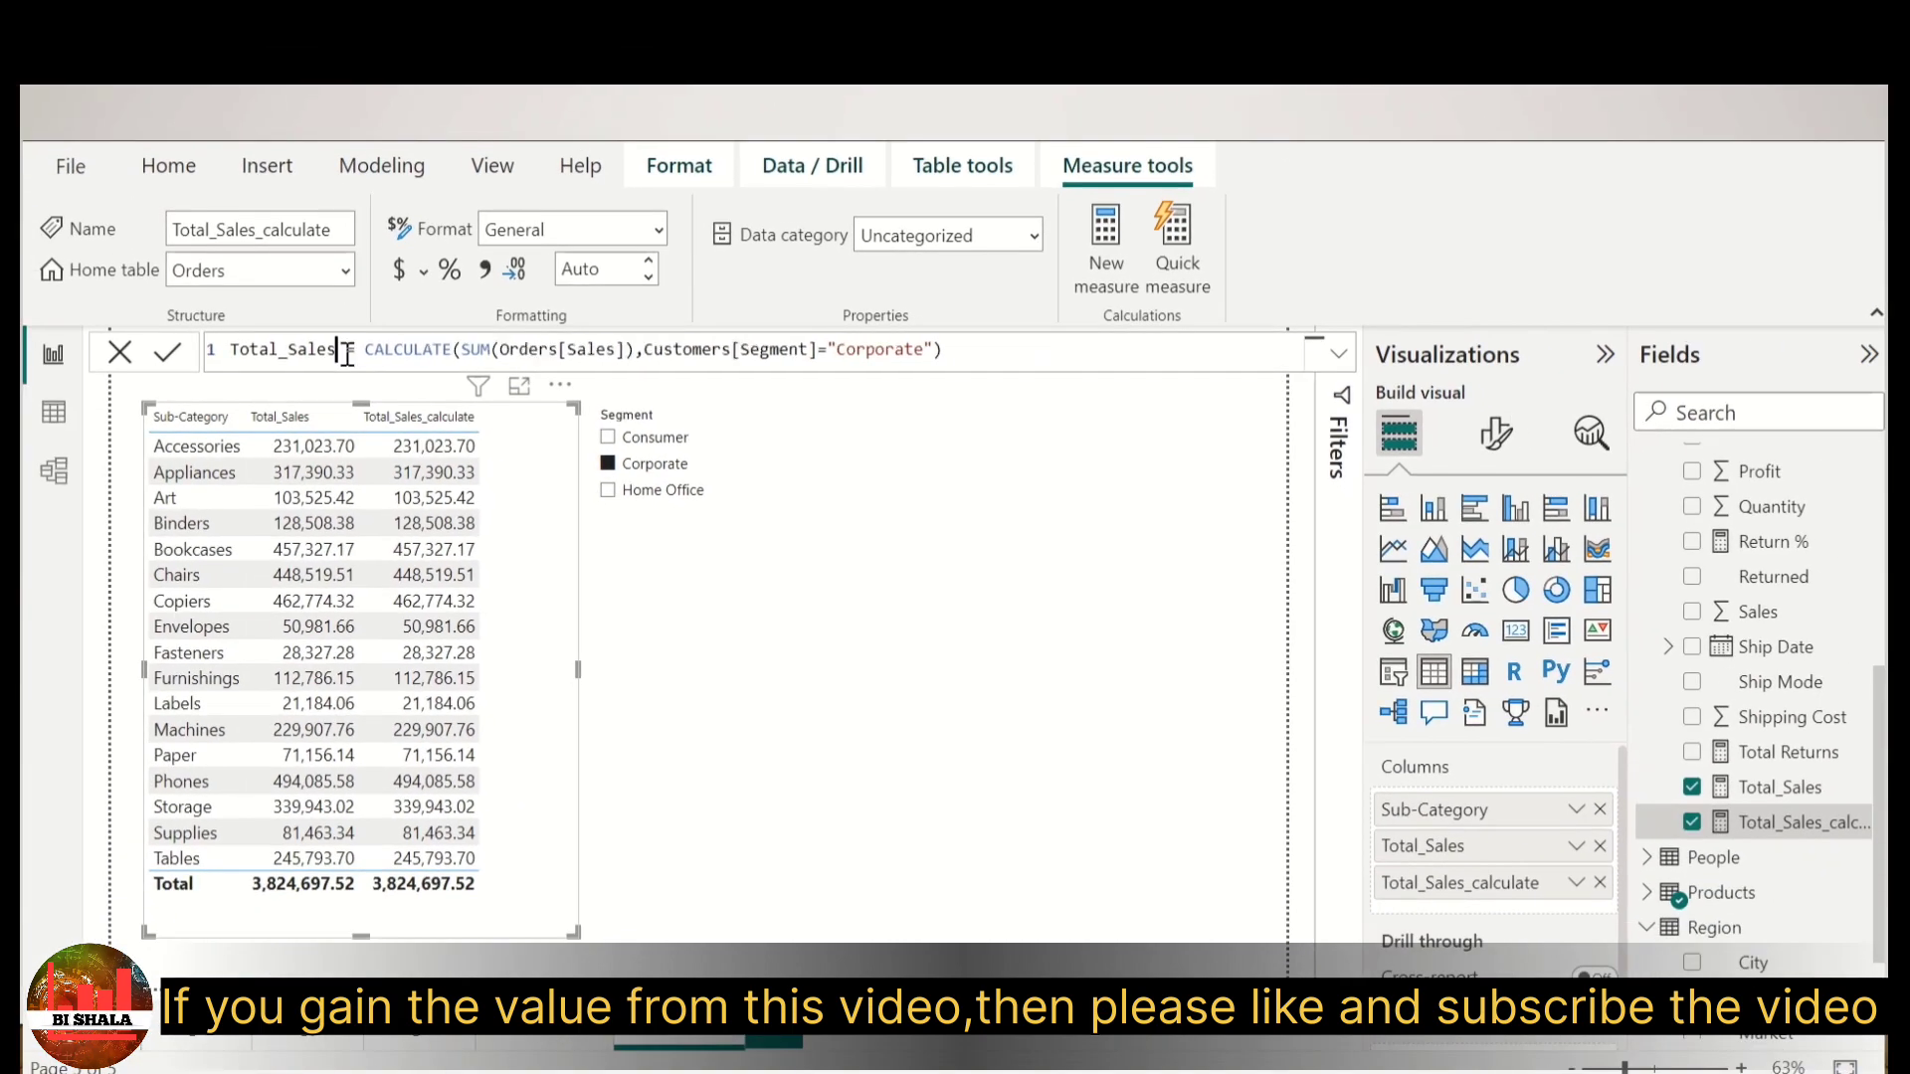
key("BackSpace")
key("BackSpace")
key("BackSpace")
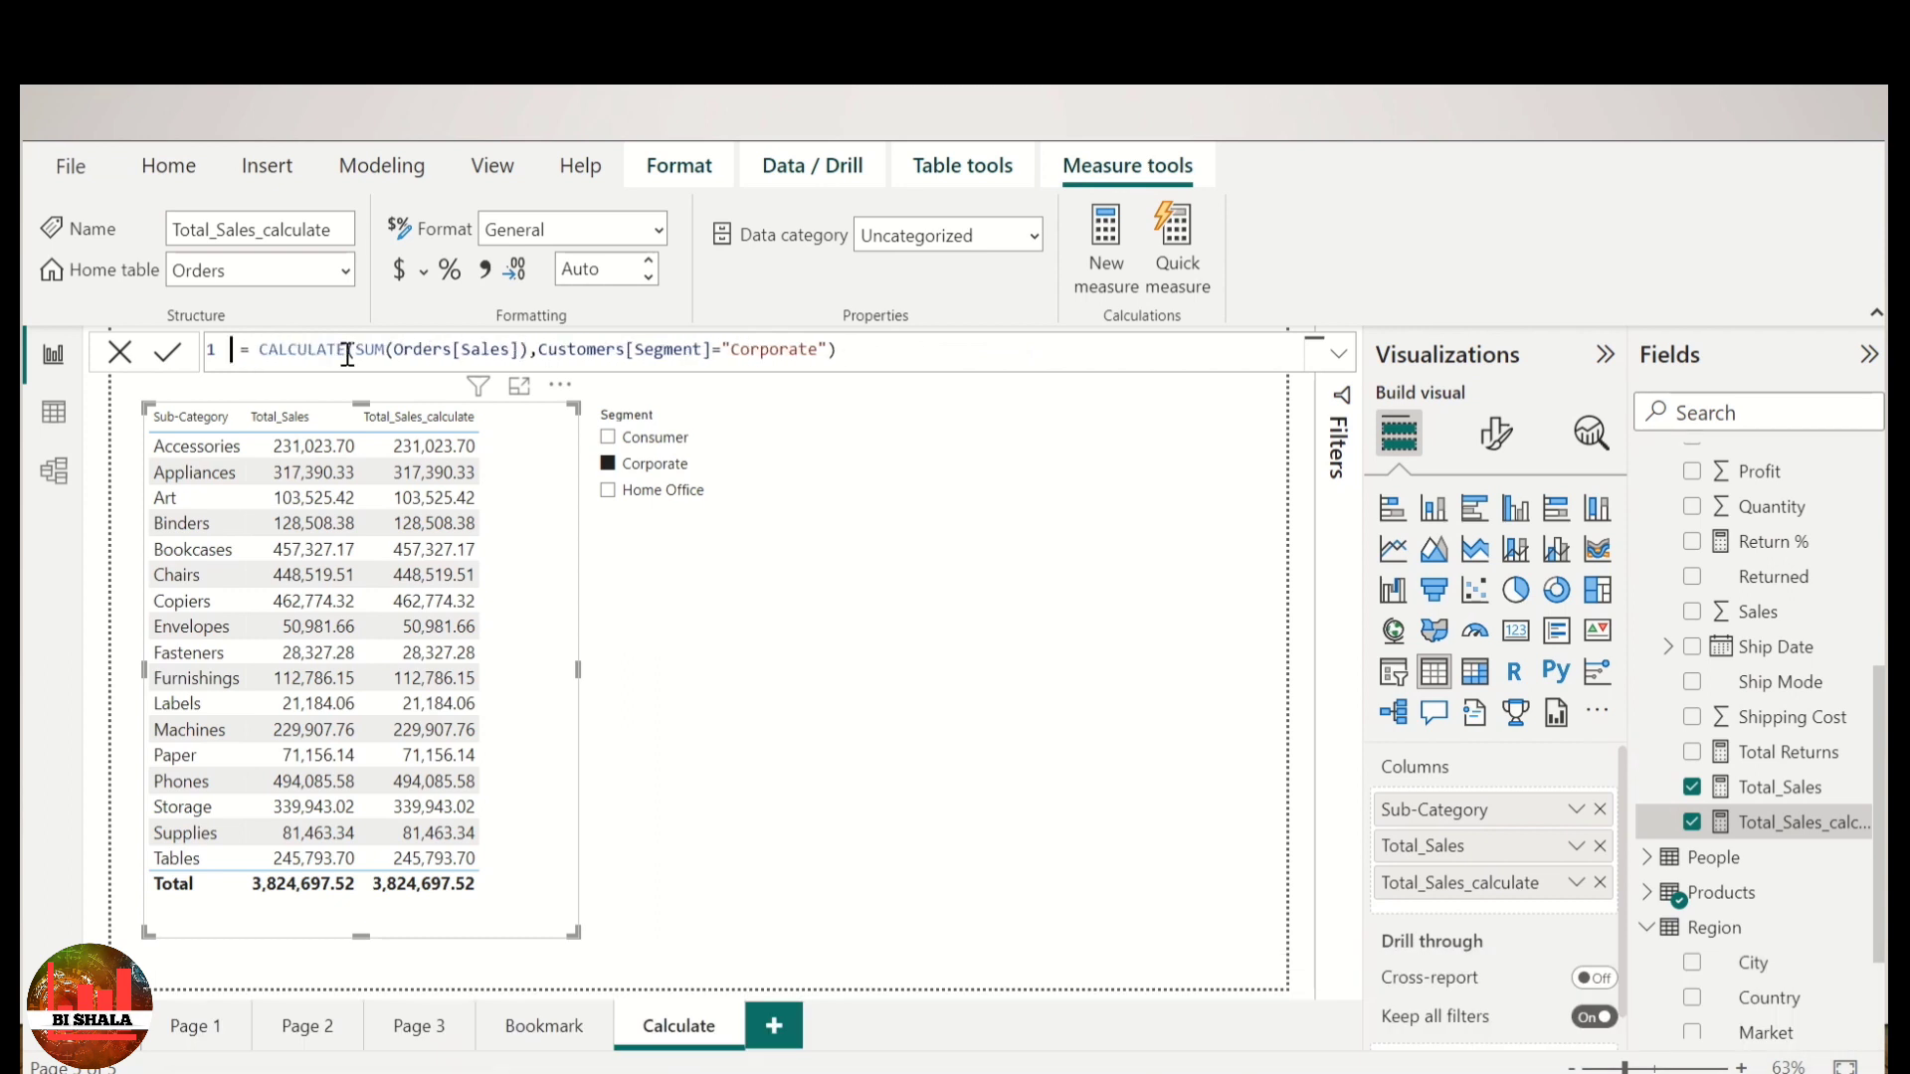
type("Corpo")
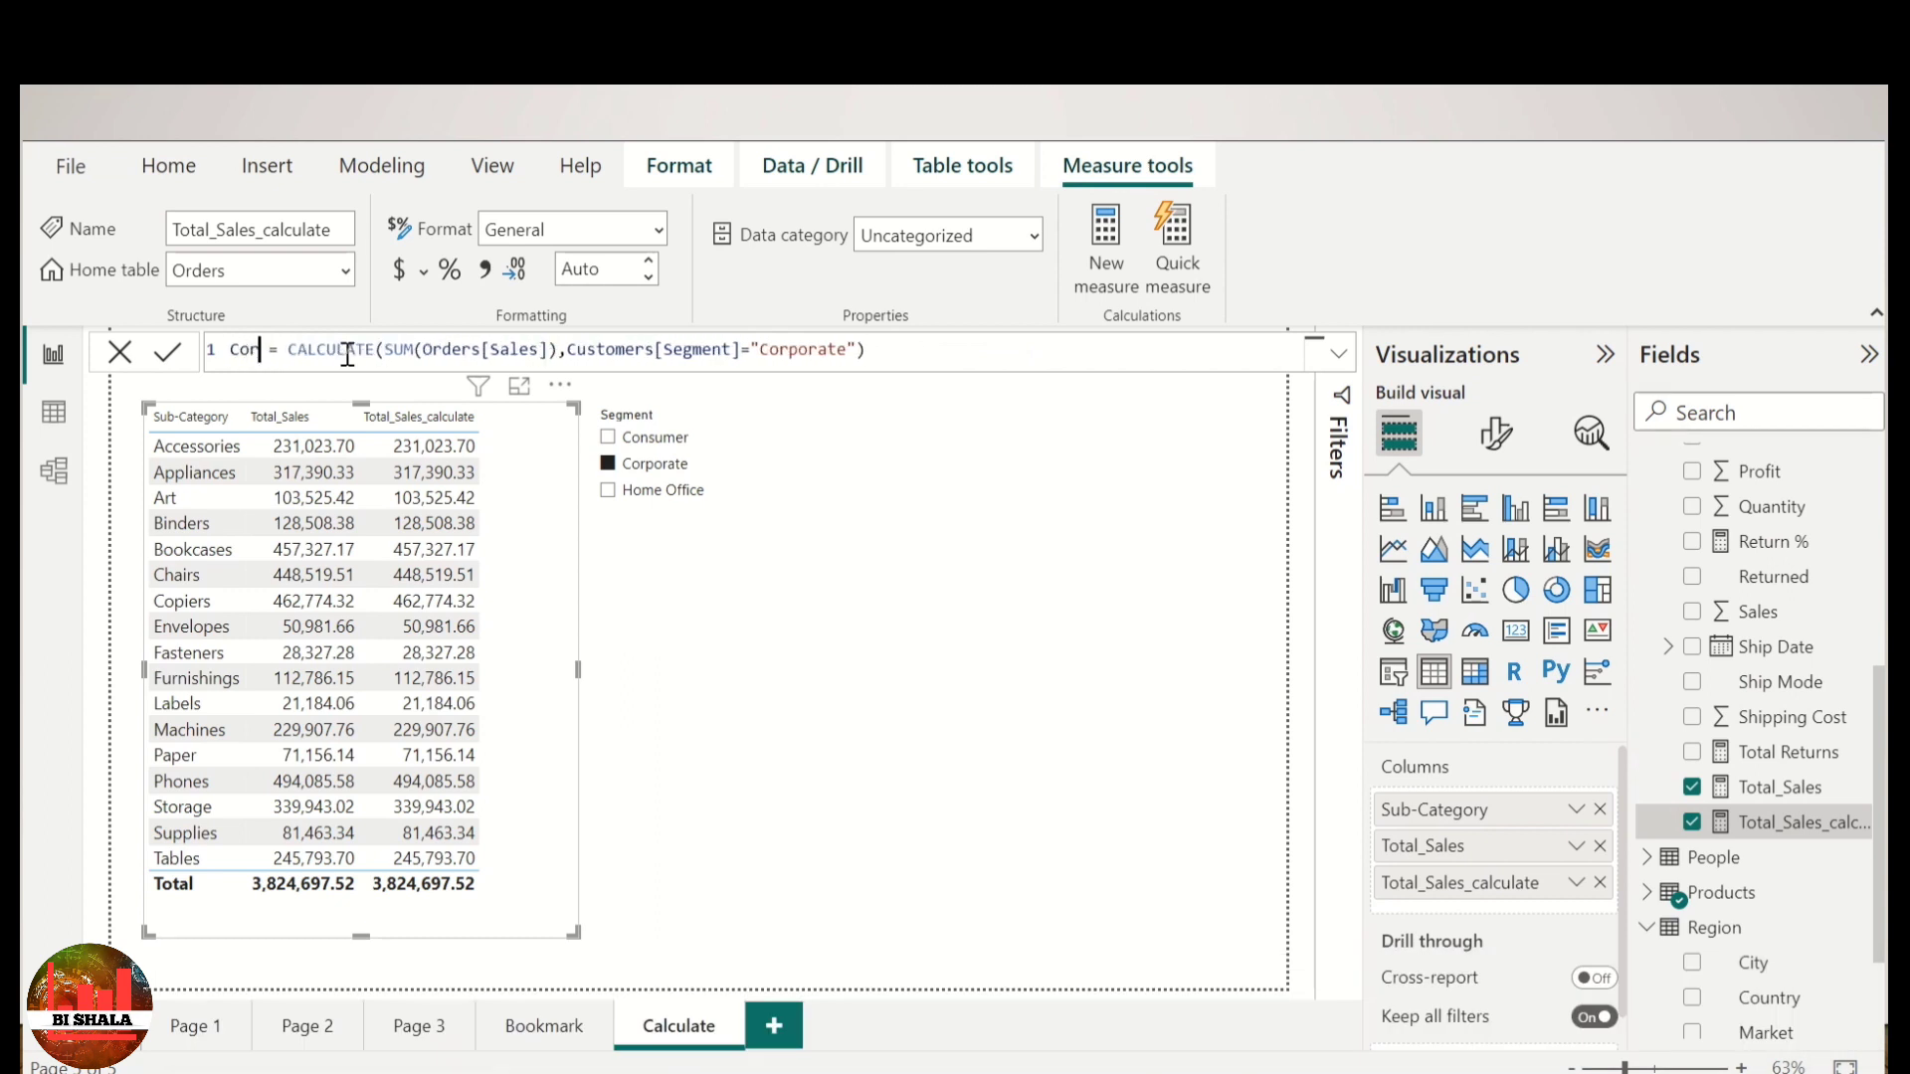
type("rate")
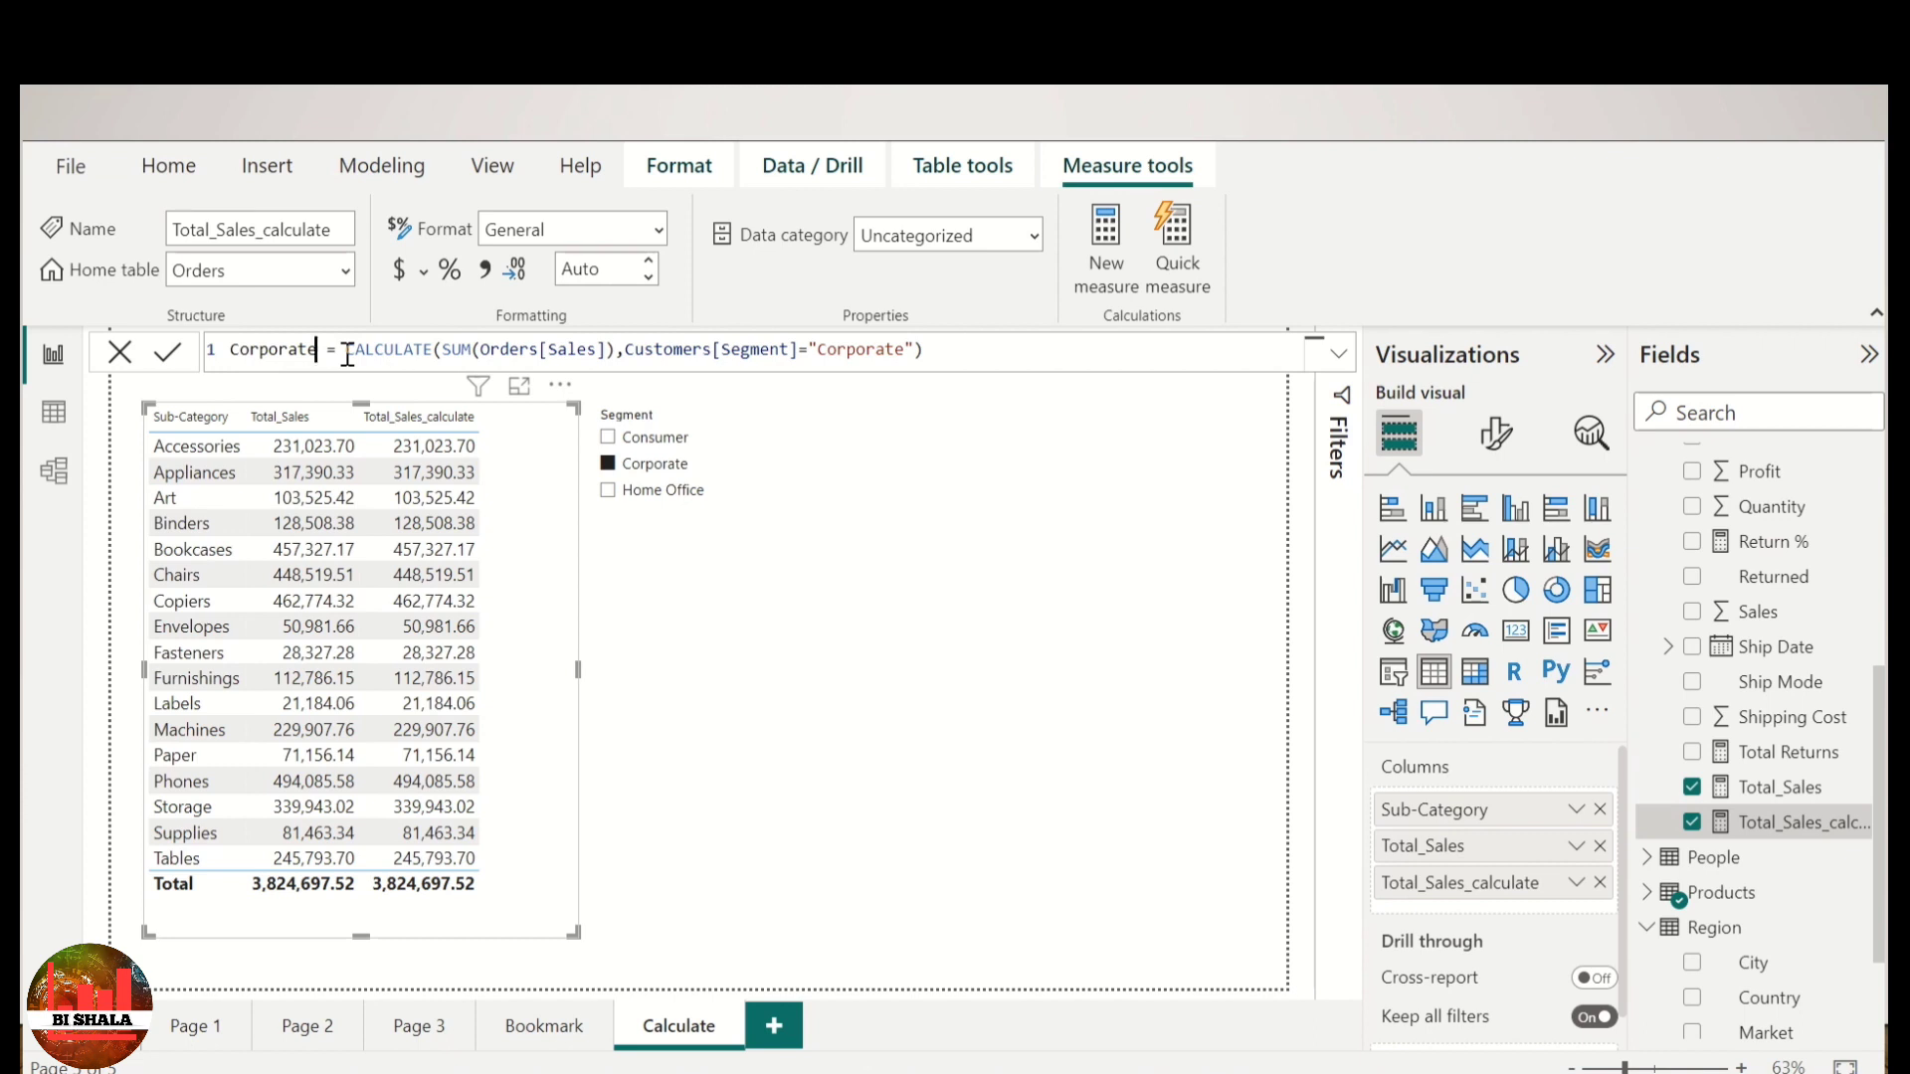
type("_Sales")
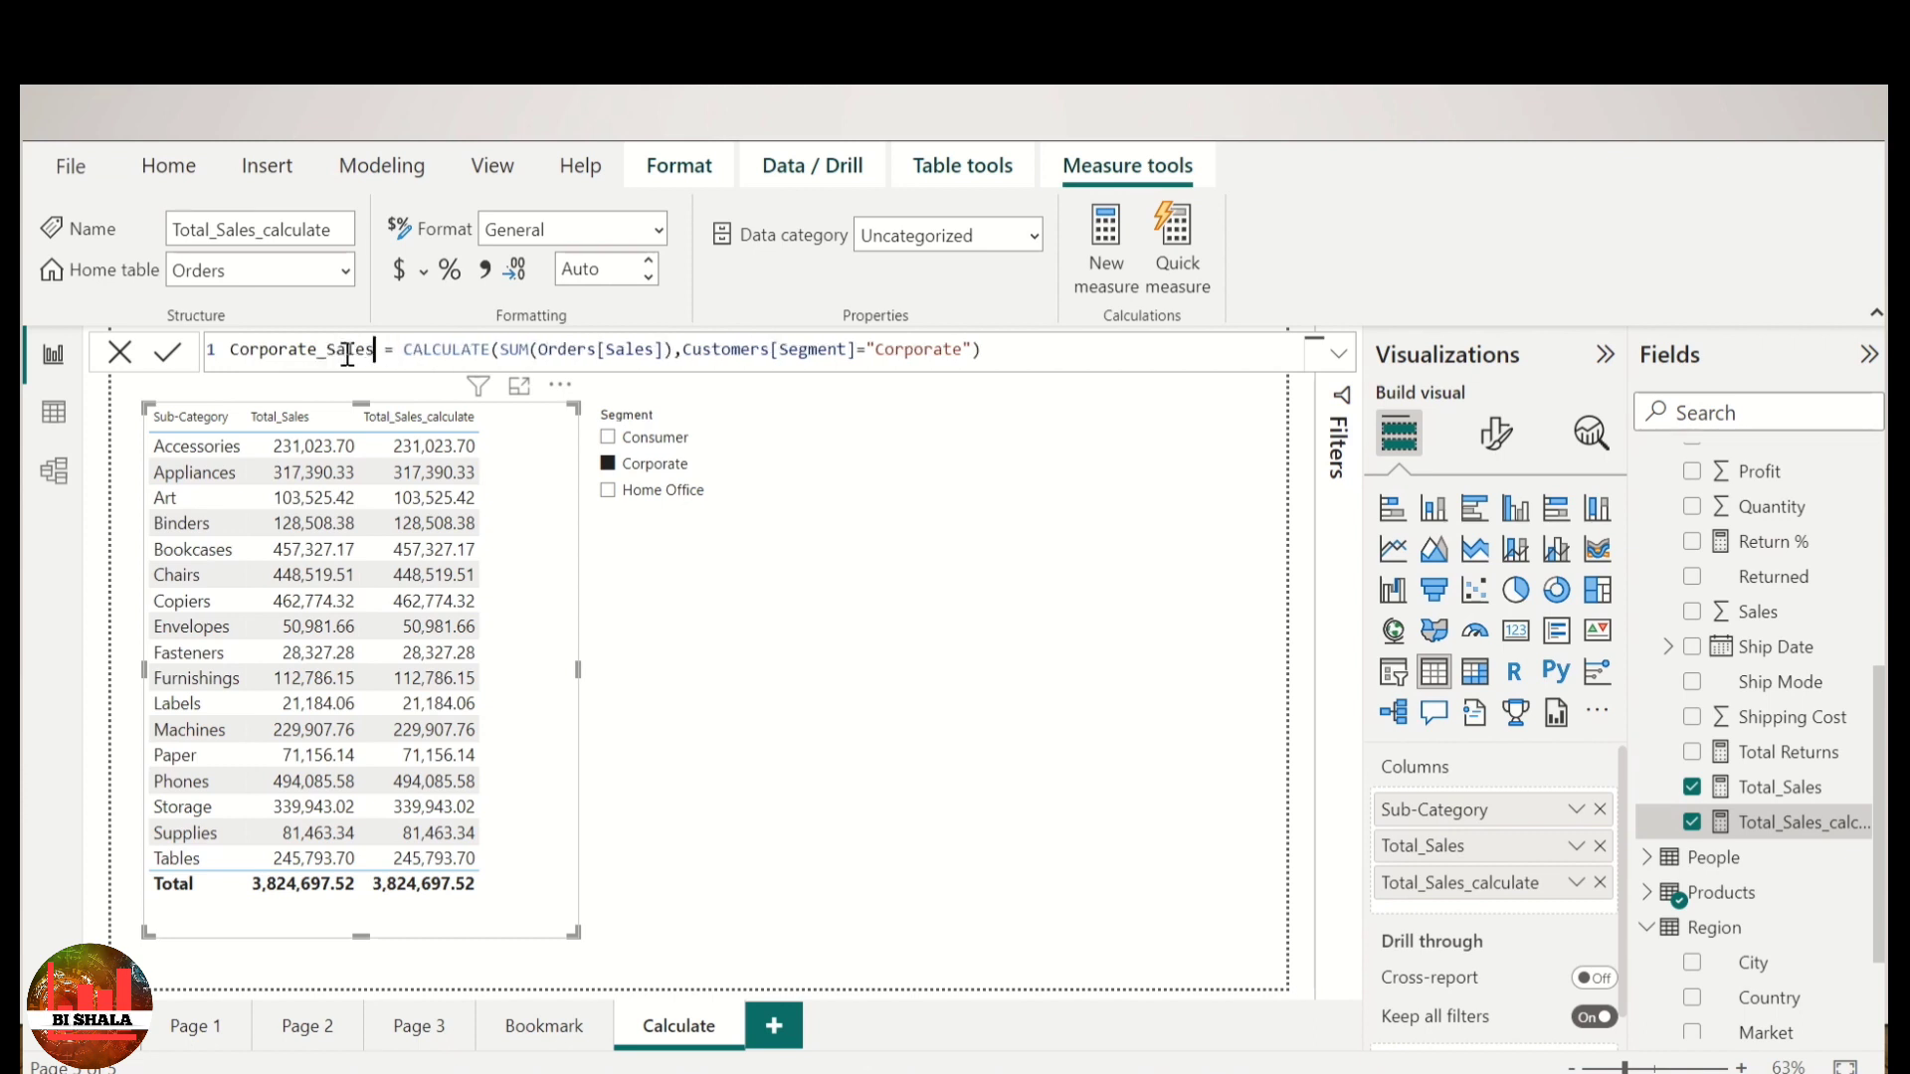
key("Return")
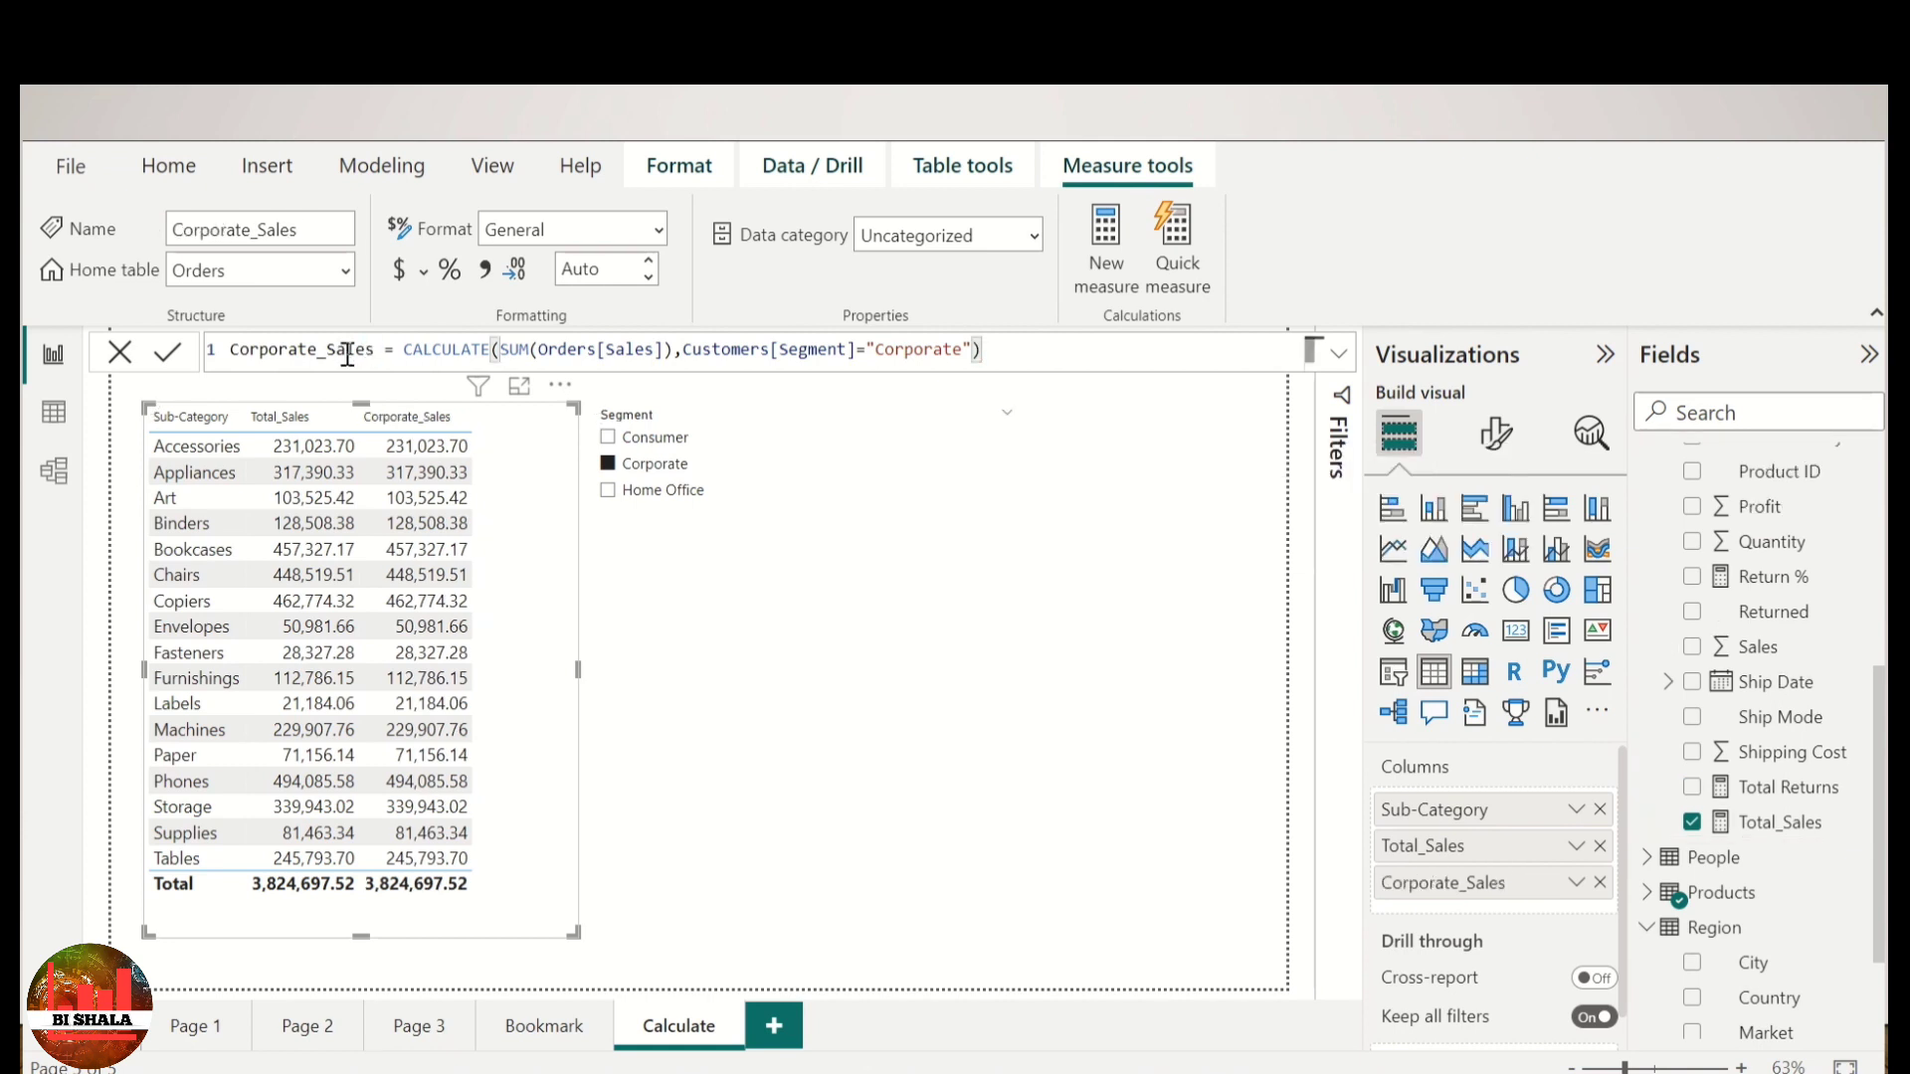
Step: Compare Total_Sales with Corporate_Sales with the Segment slicer cleared, set to Corporate, and finally set to Consumer
left_click(608, 464)
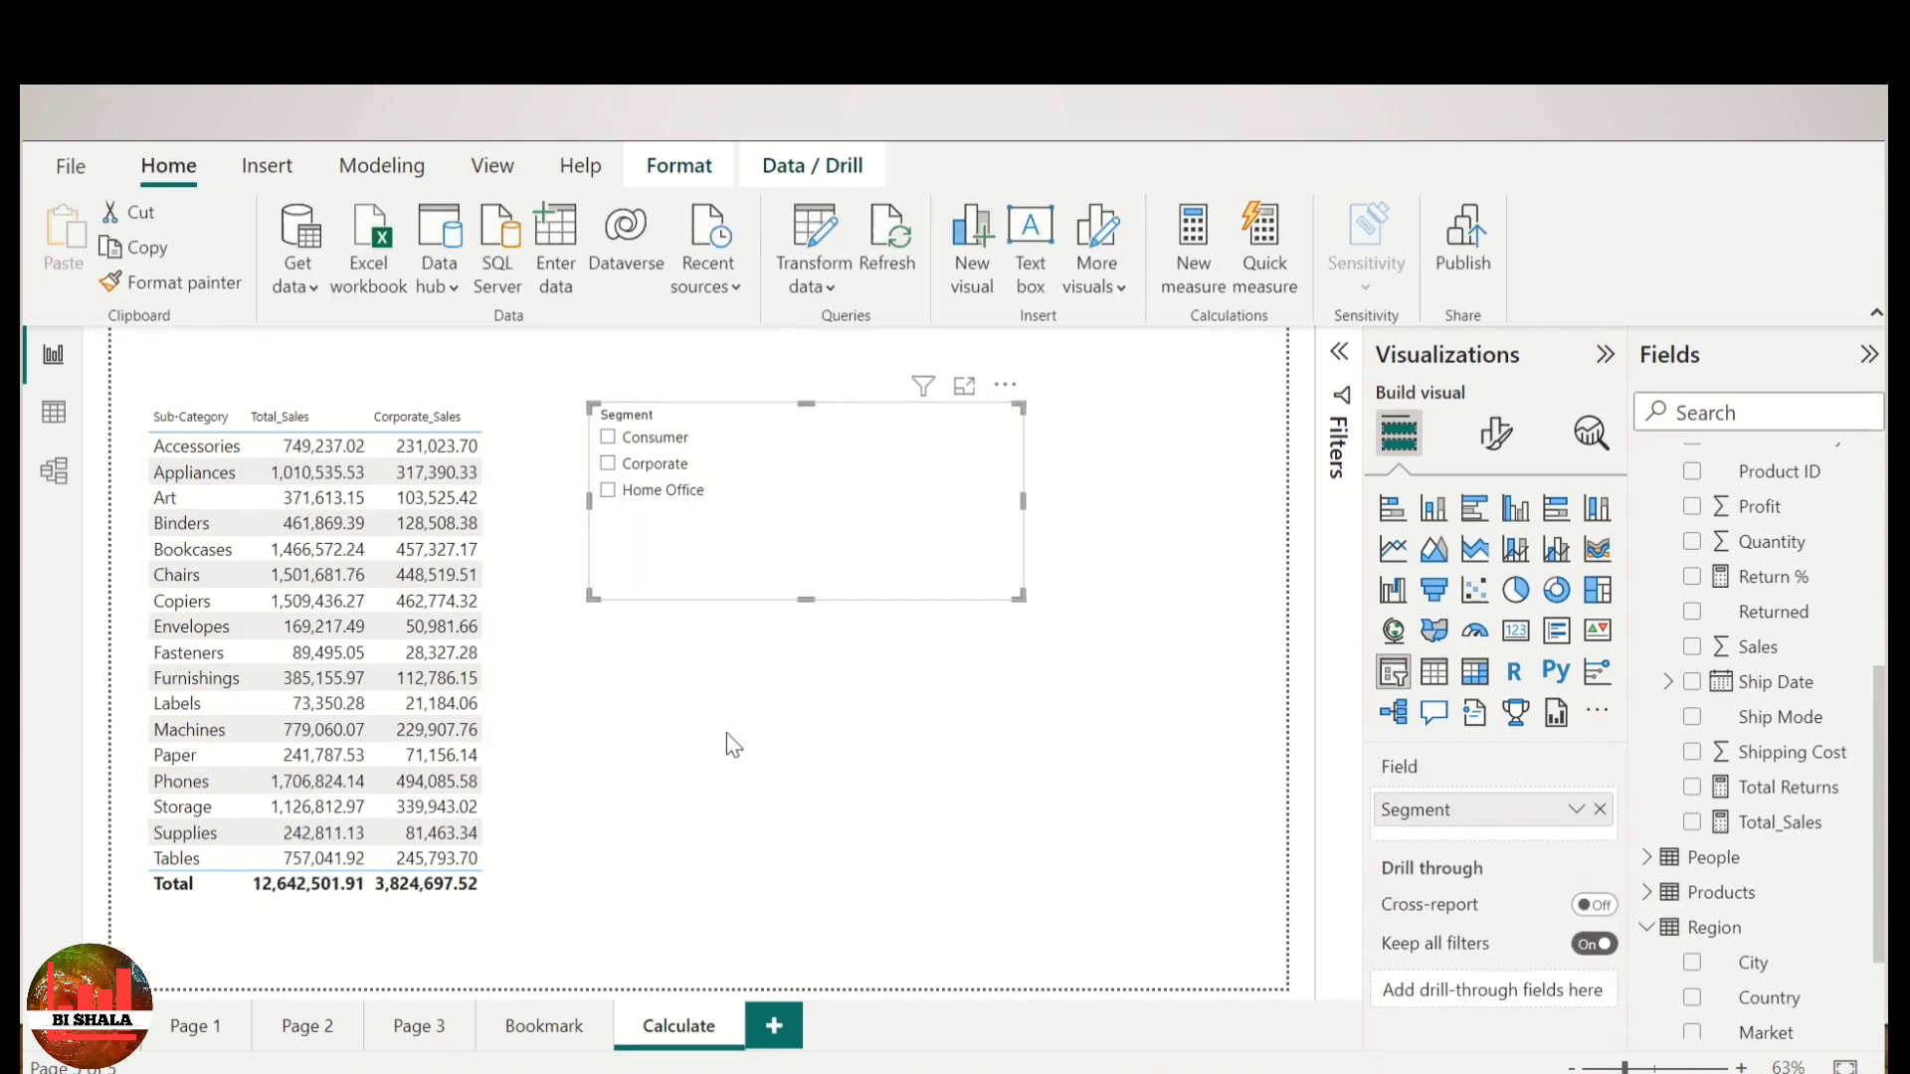
left_click(495, 929)
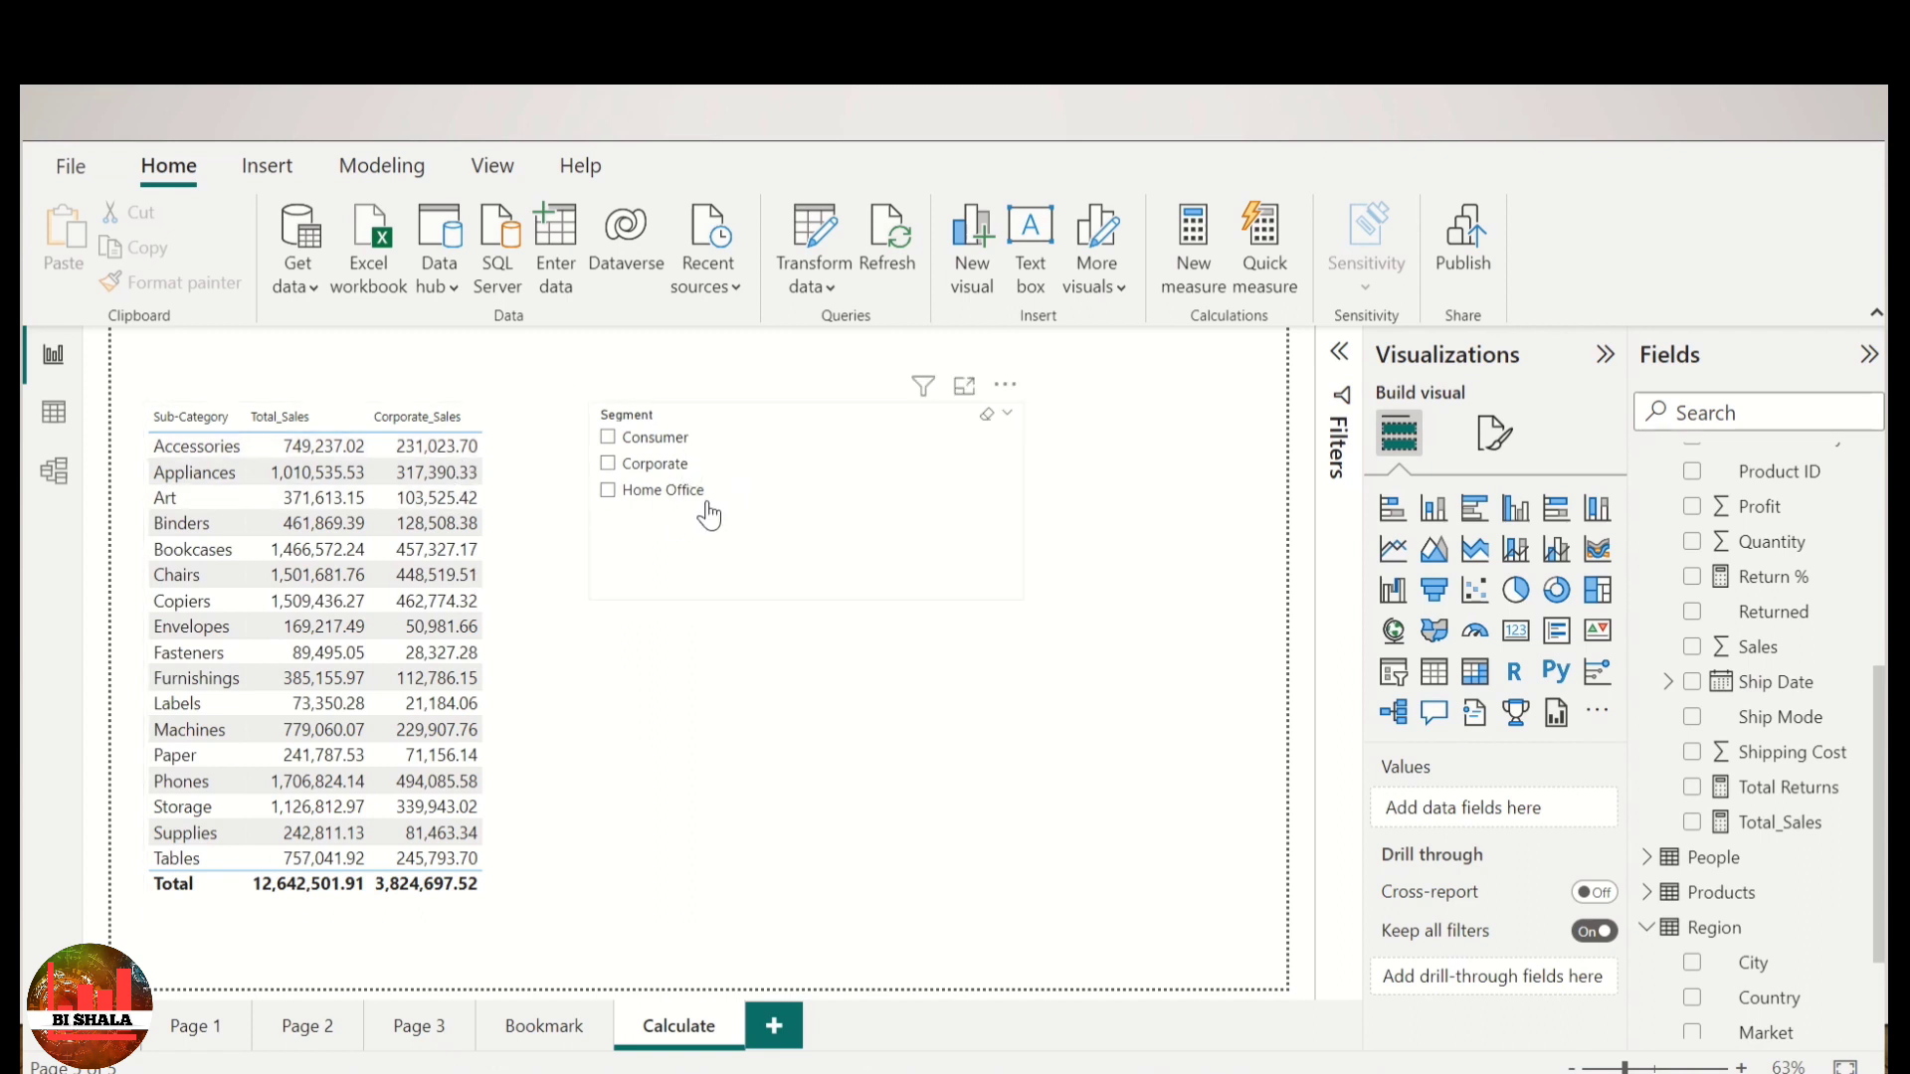
left_click(608, 470)
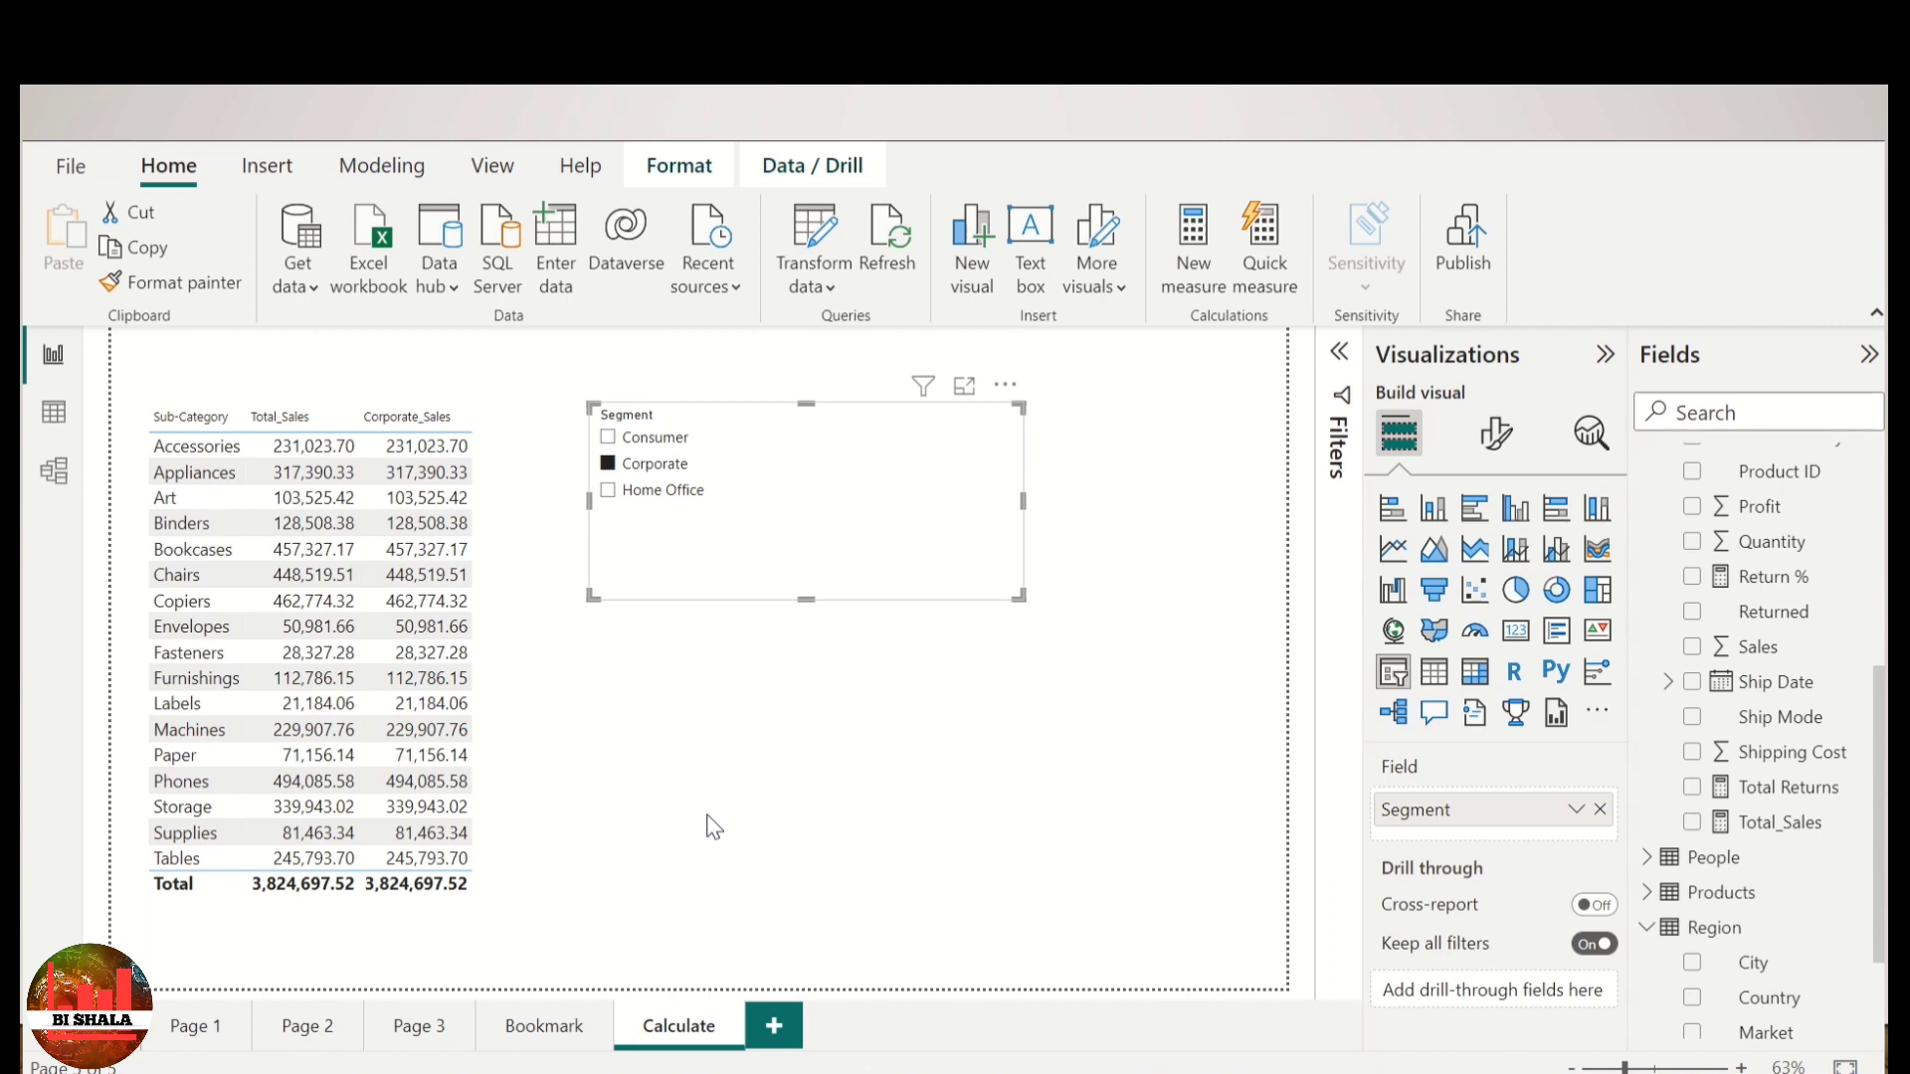
left_click(930, 676)
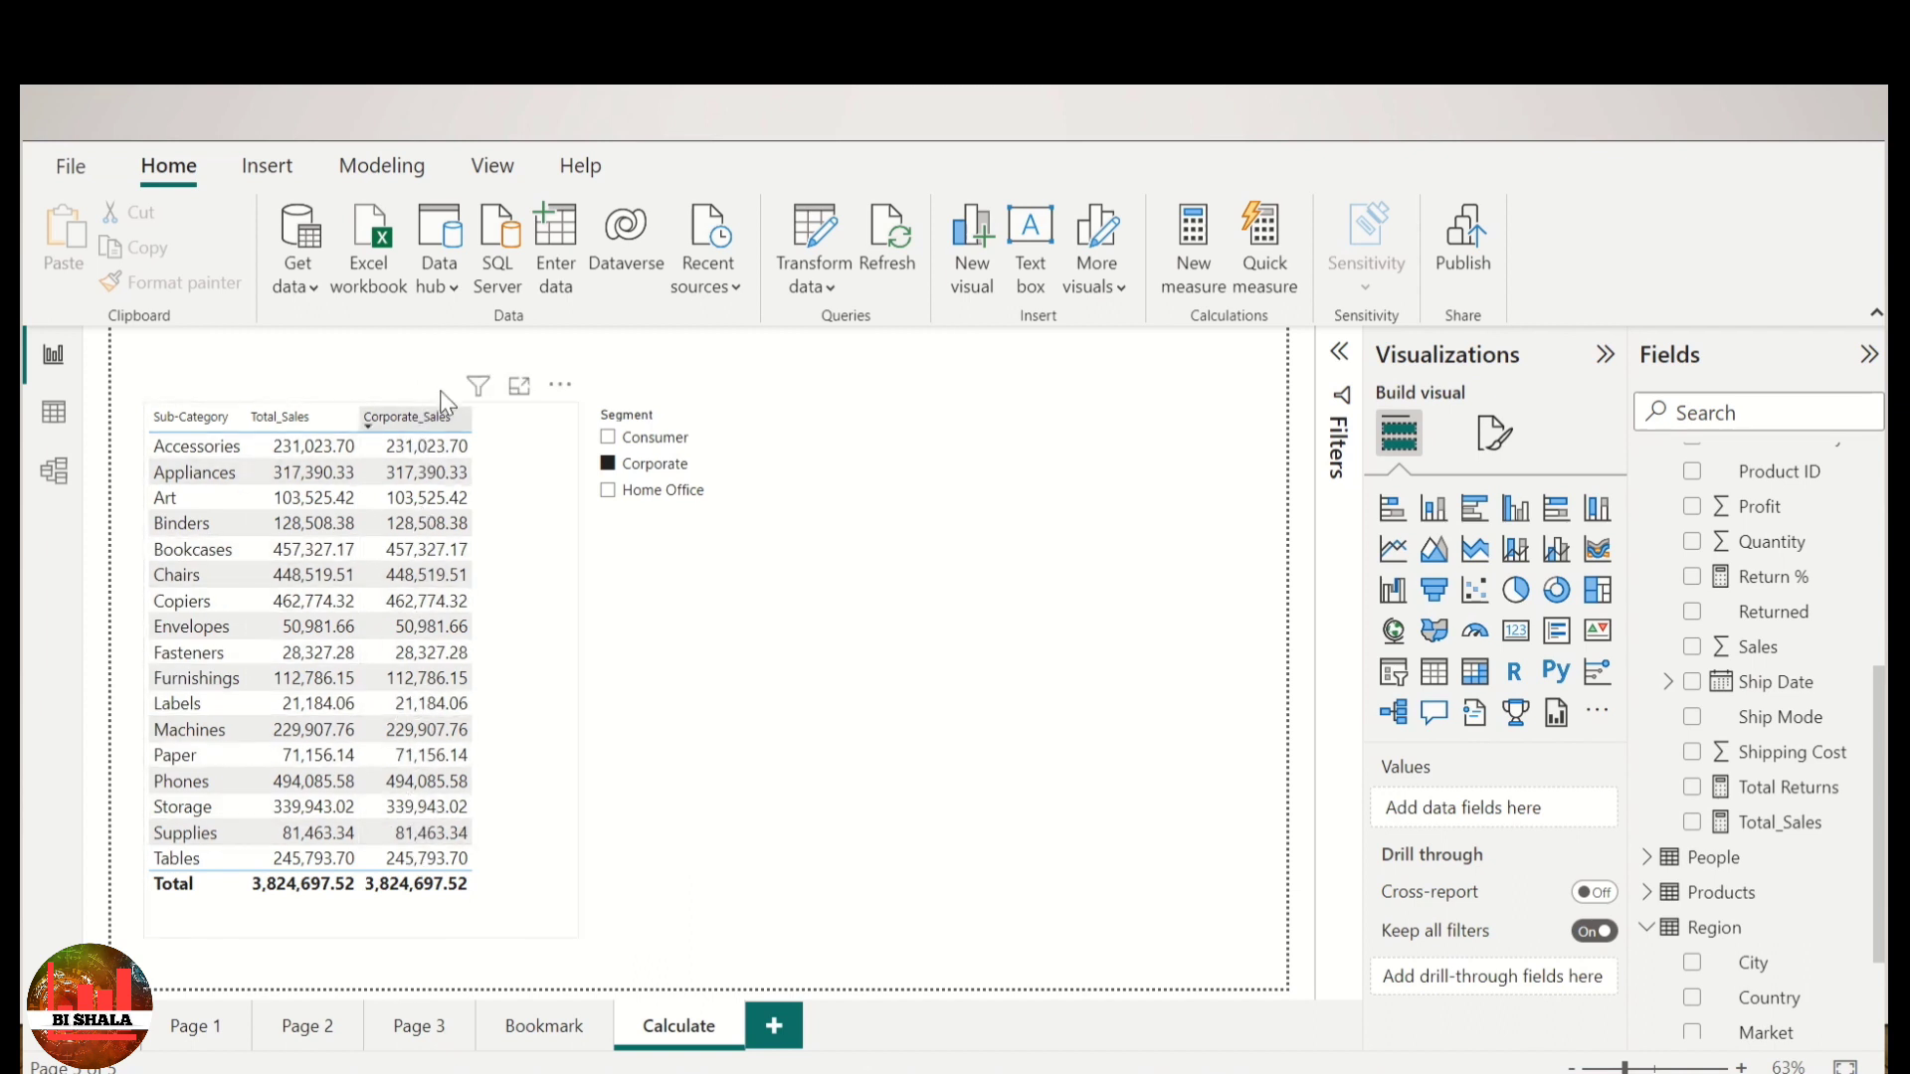
left_click(608, 439)
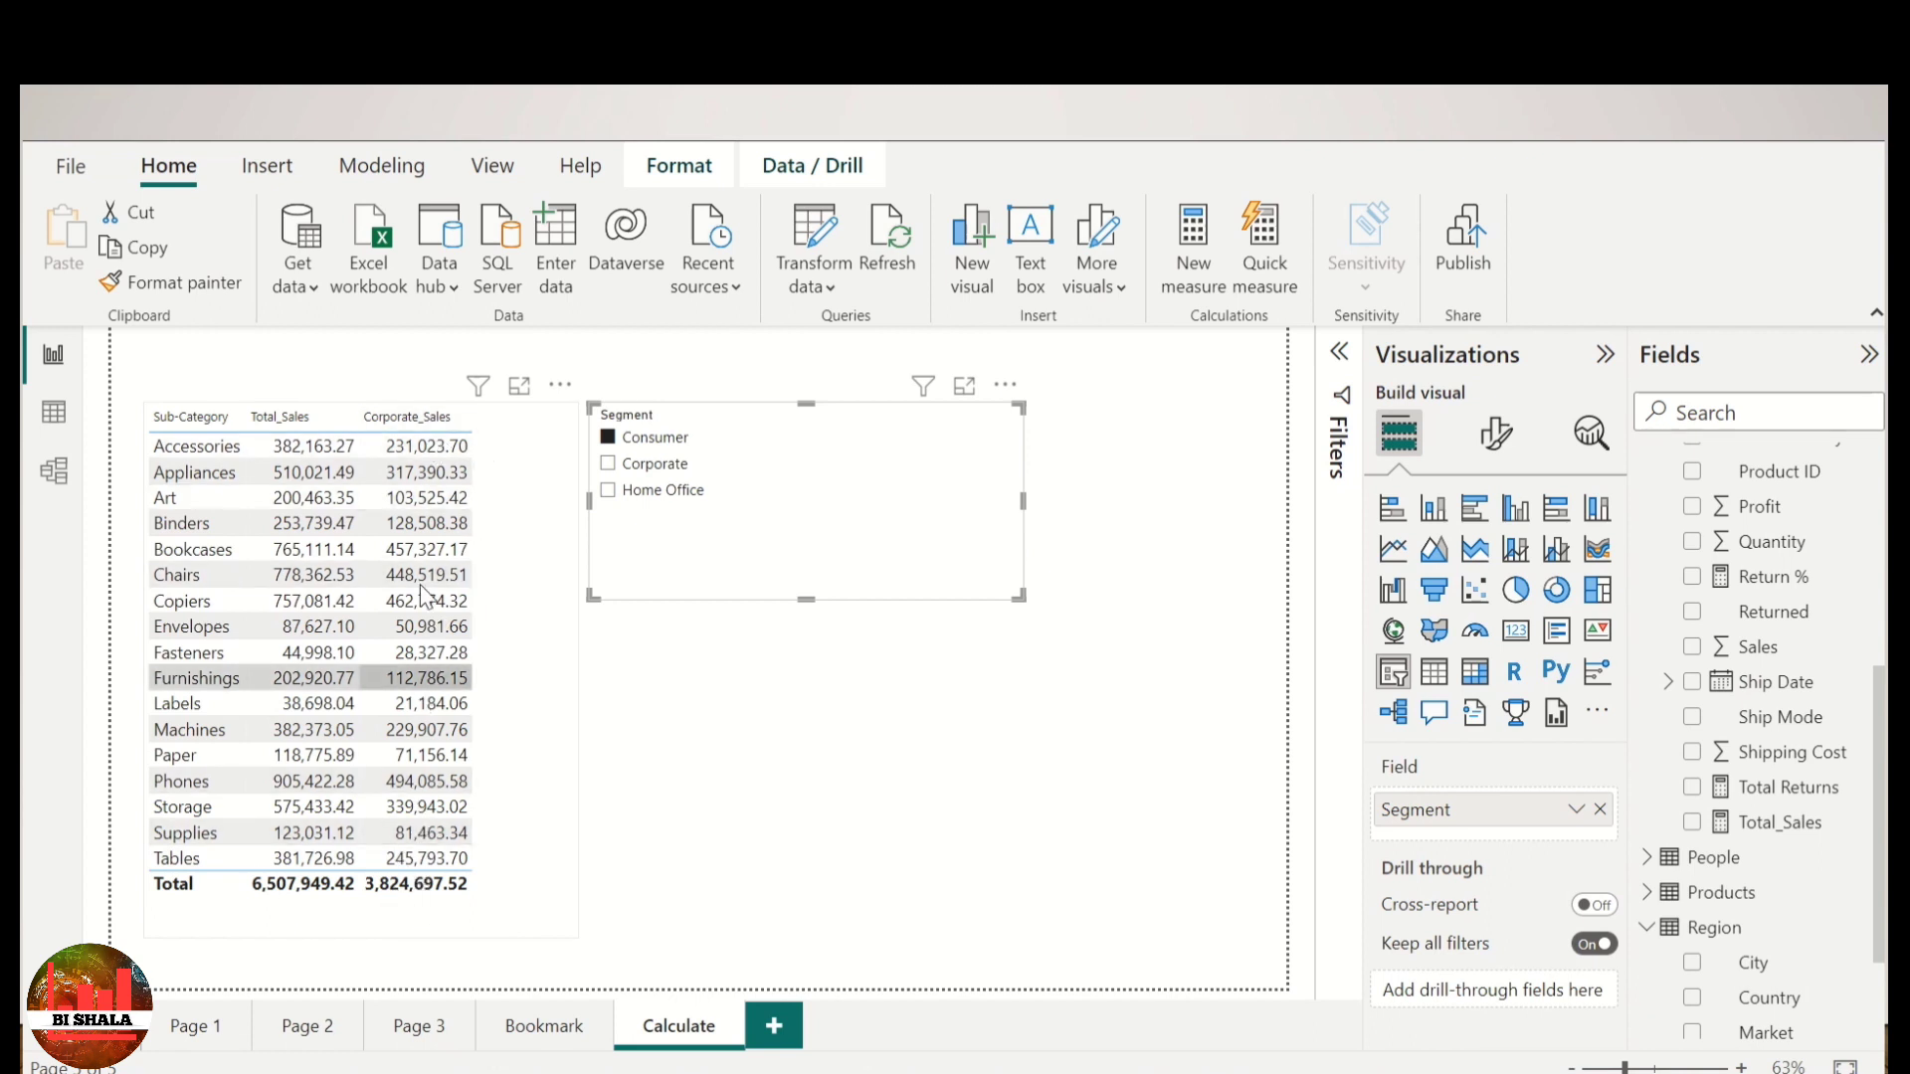
Step: Open the Corporate_Sales formula, highlight its Customers[Segment]="Corporate" filter argument, and expand the formula editor
left_click(560, 507)
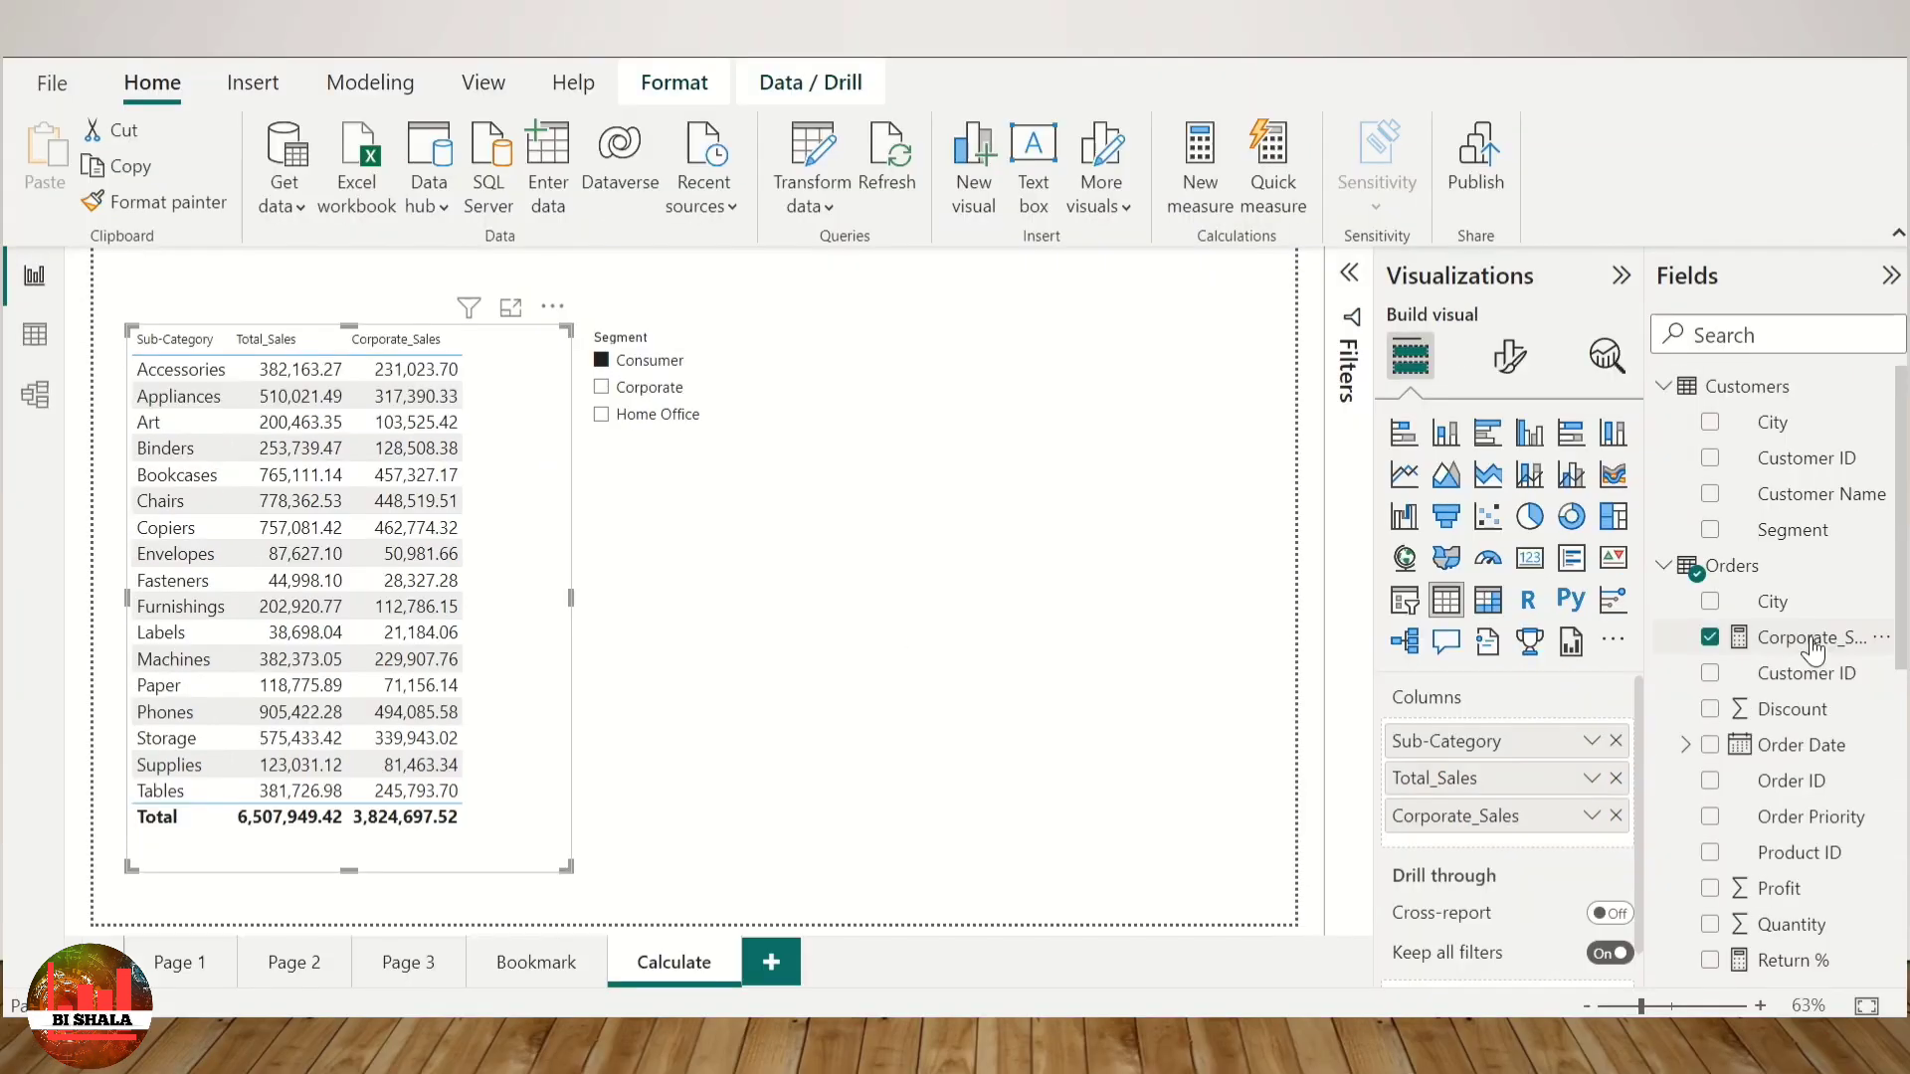
left_click(1810, 642)
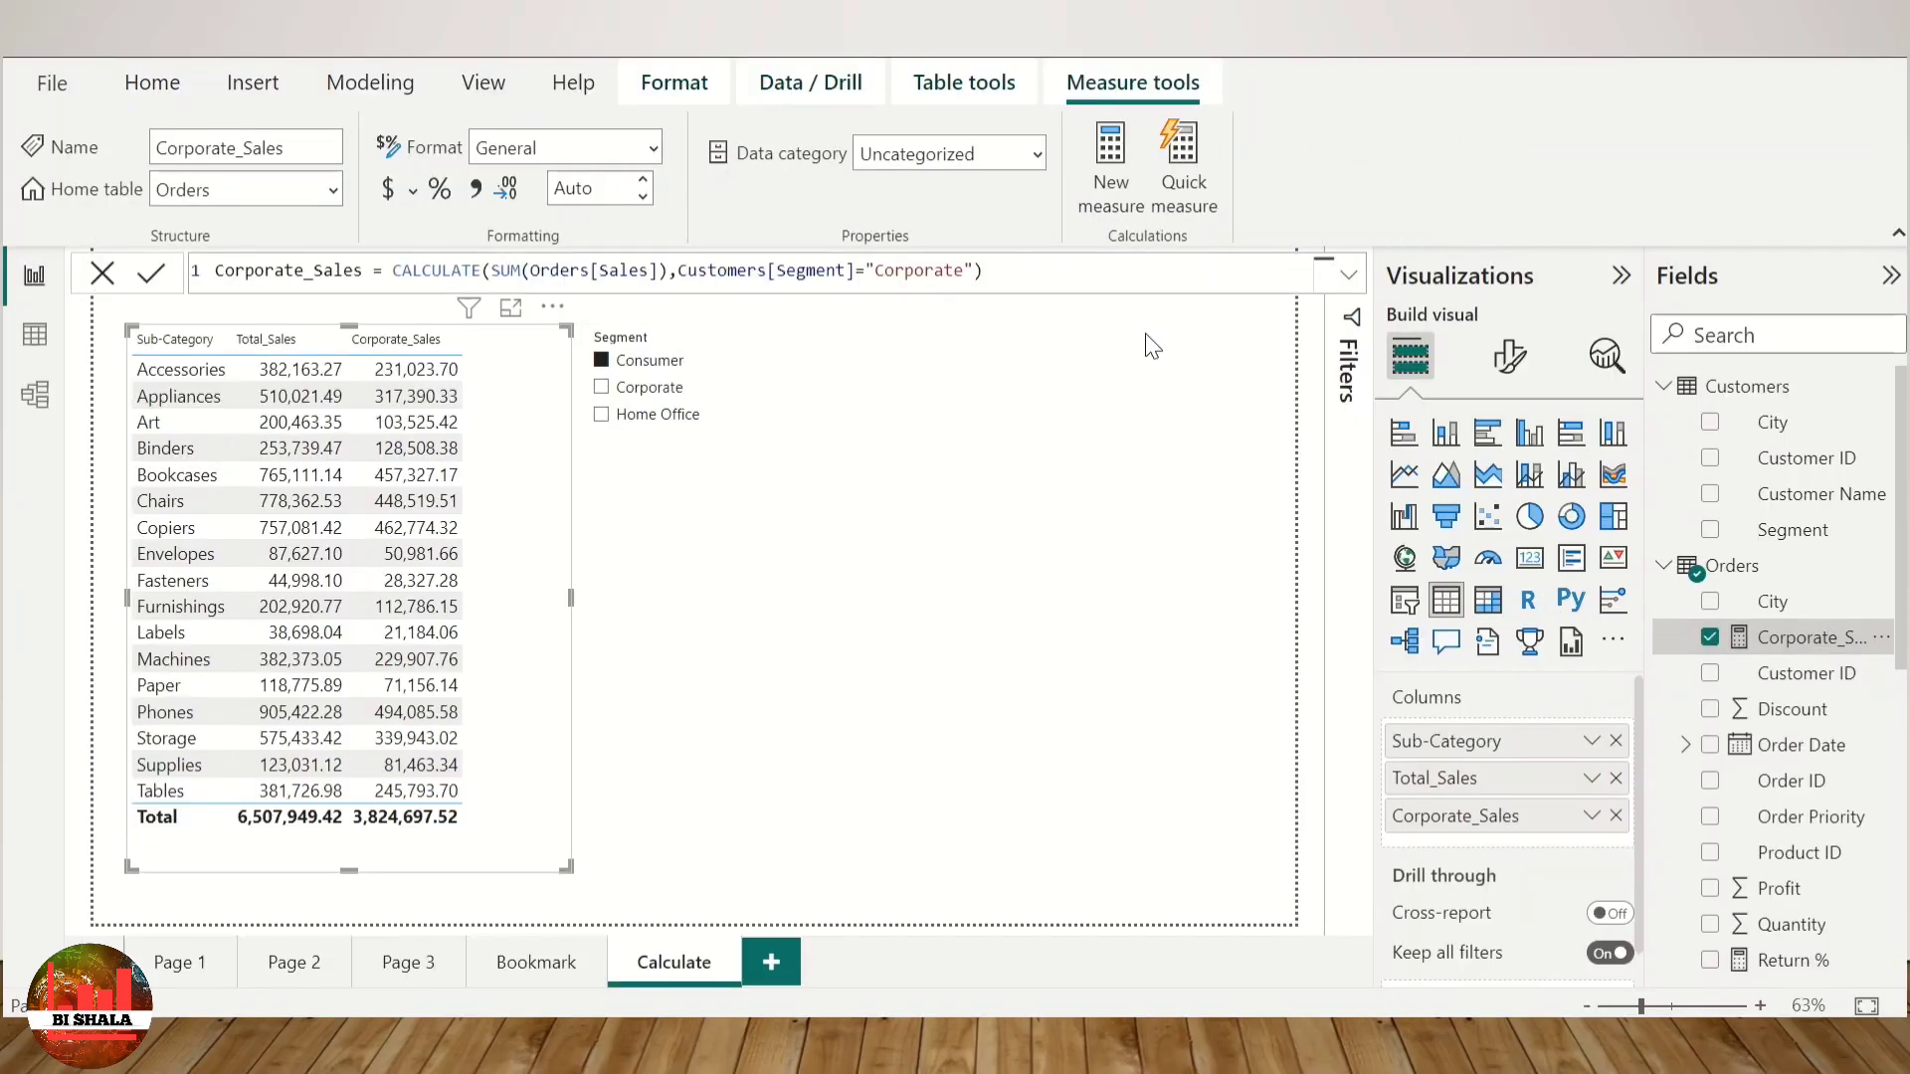
left_click_drag(680, 275, 973, 278)
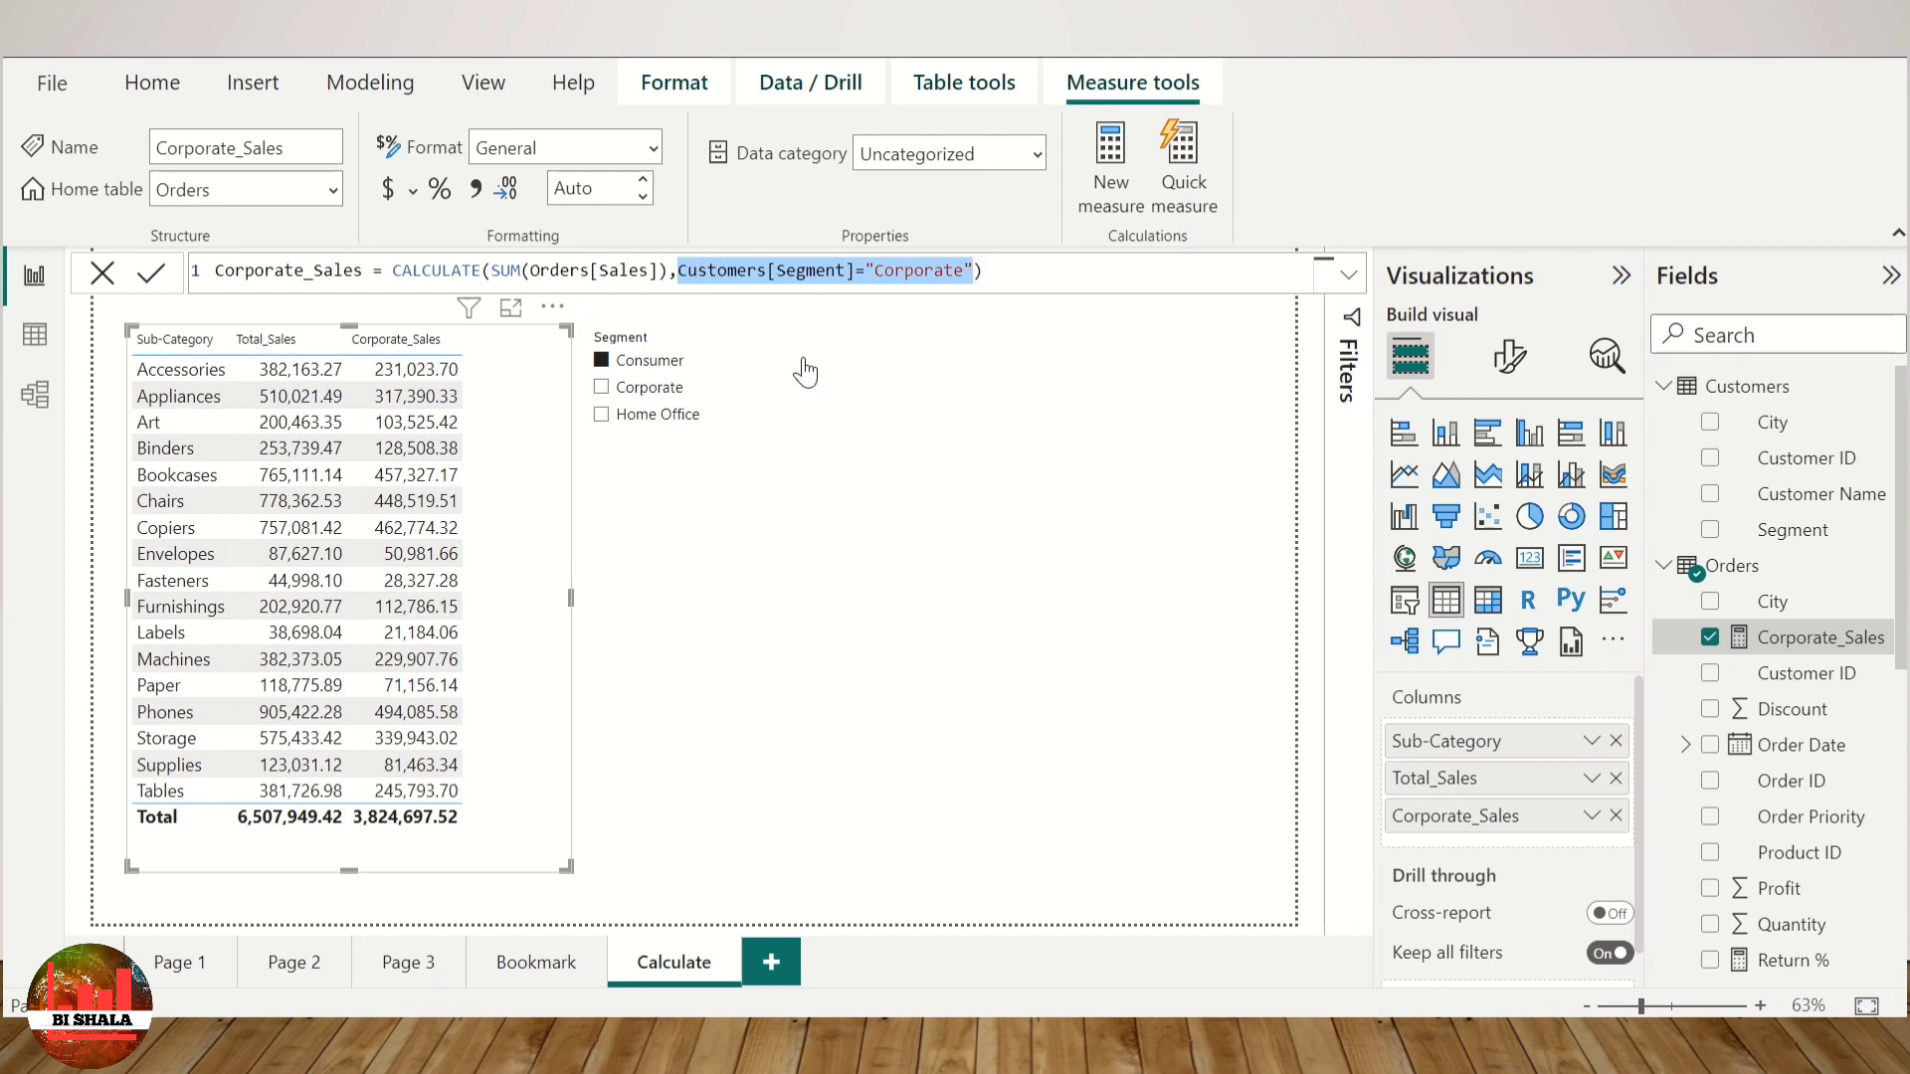
left_click(1349, 274)
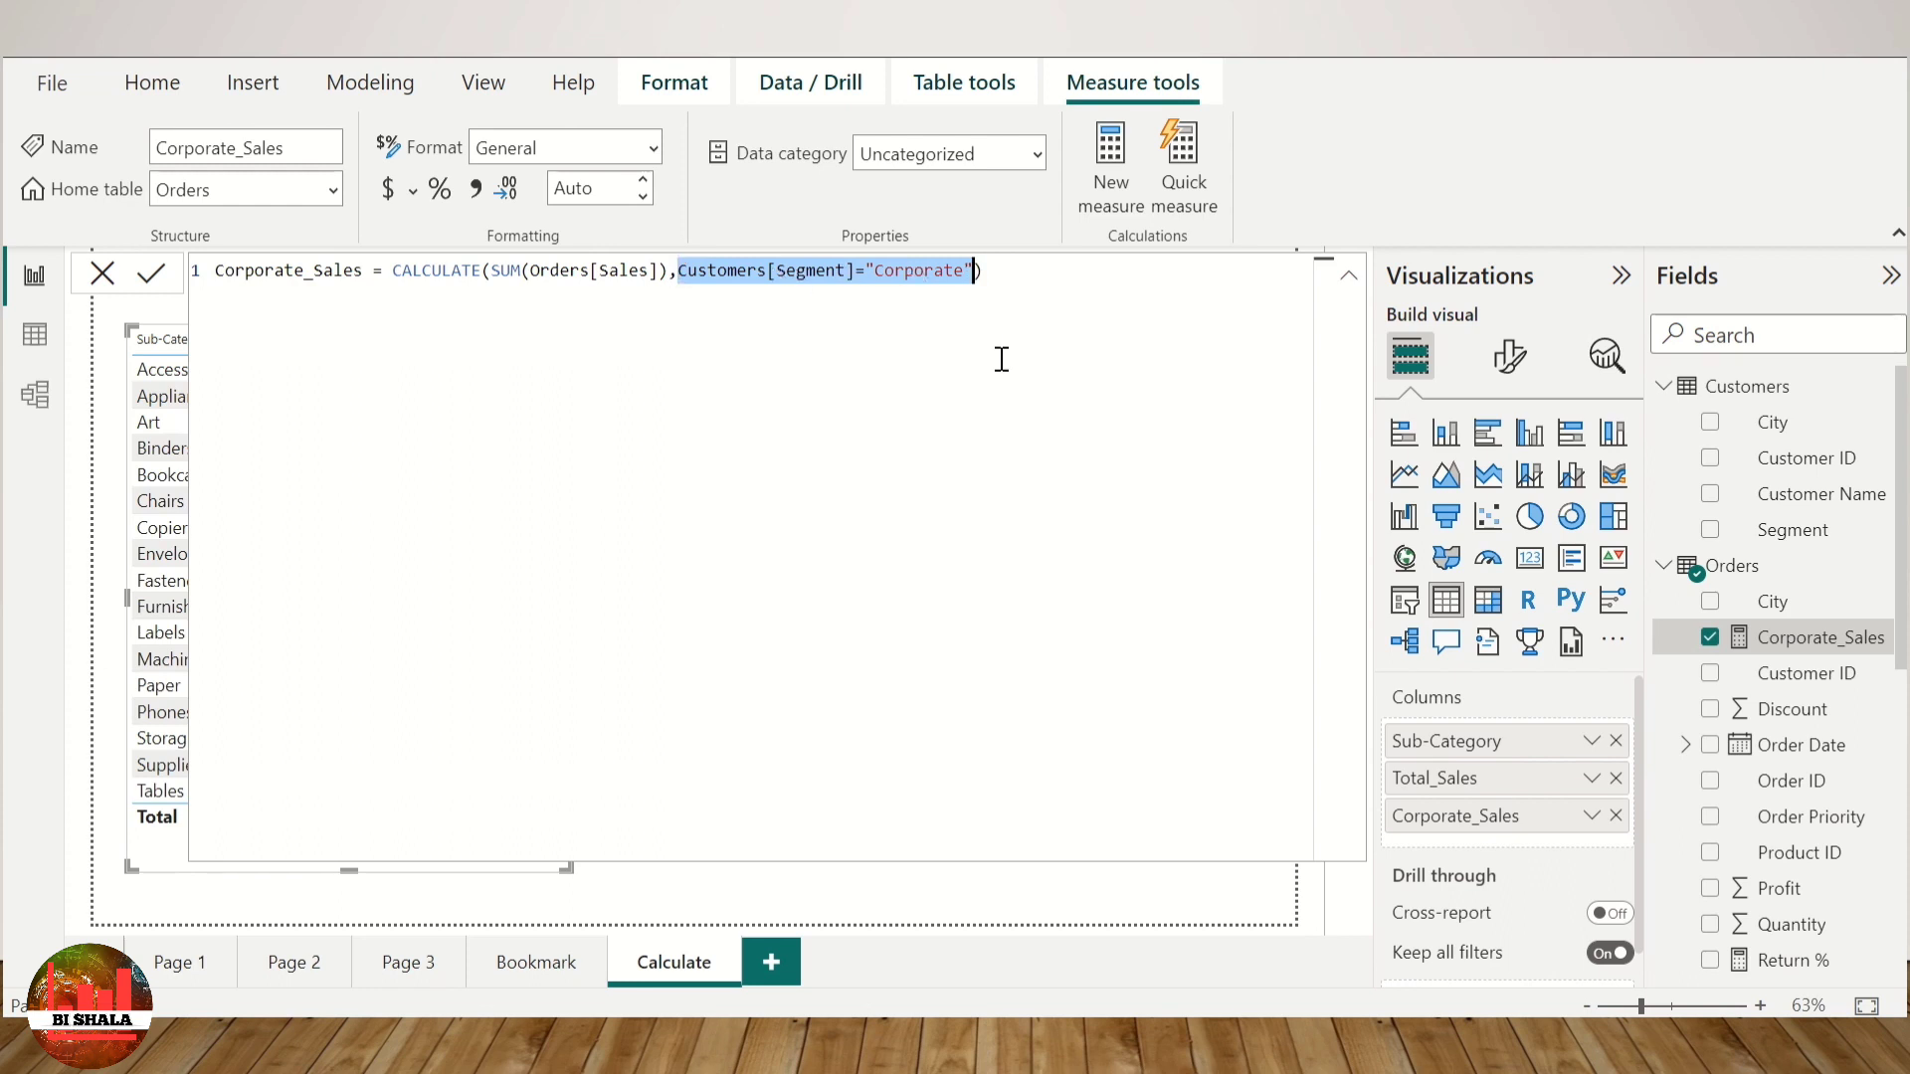
Step: Replace the Customers[Segment]="Corporate" argument in the Corporate_Sales formula with a FILTER function containing an ALL function as its table argument
key("BackSpace")
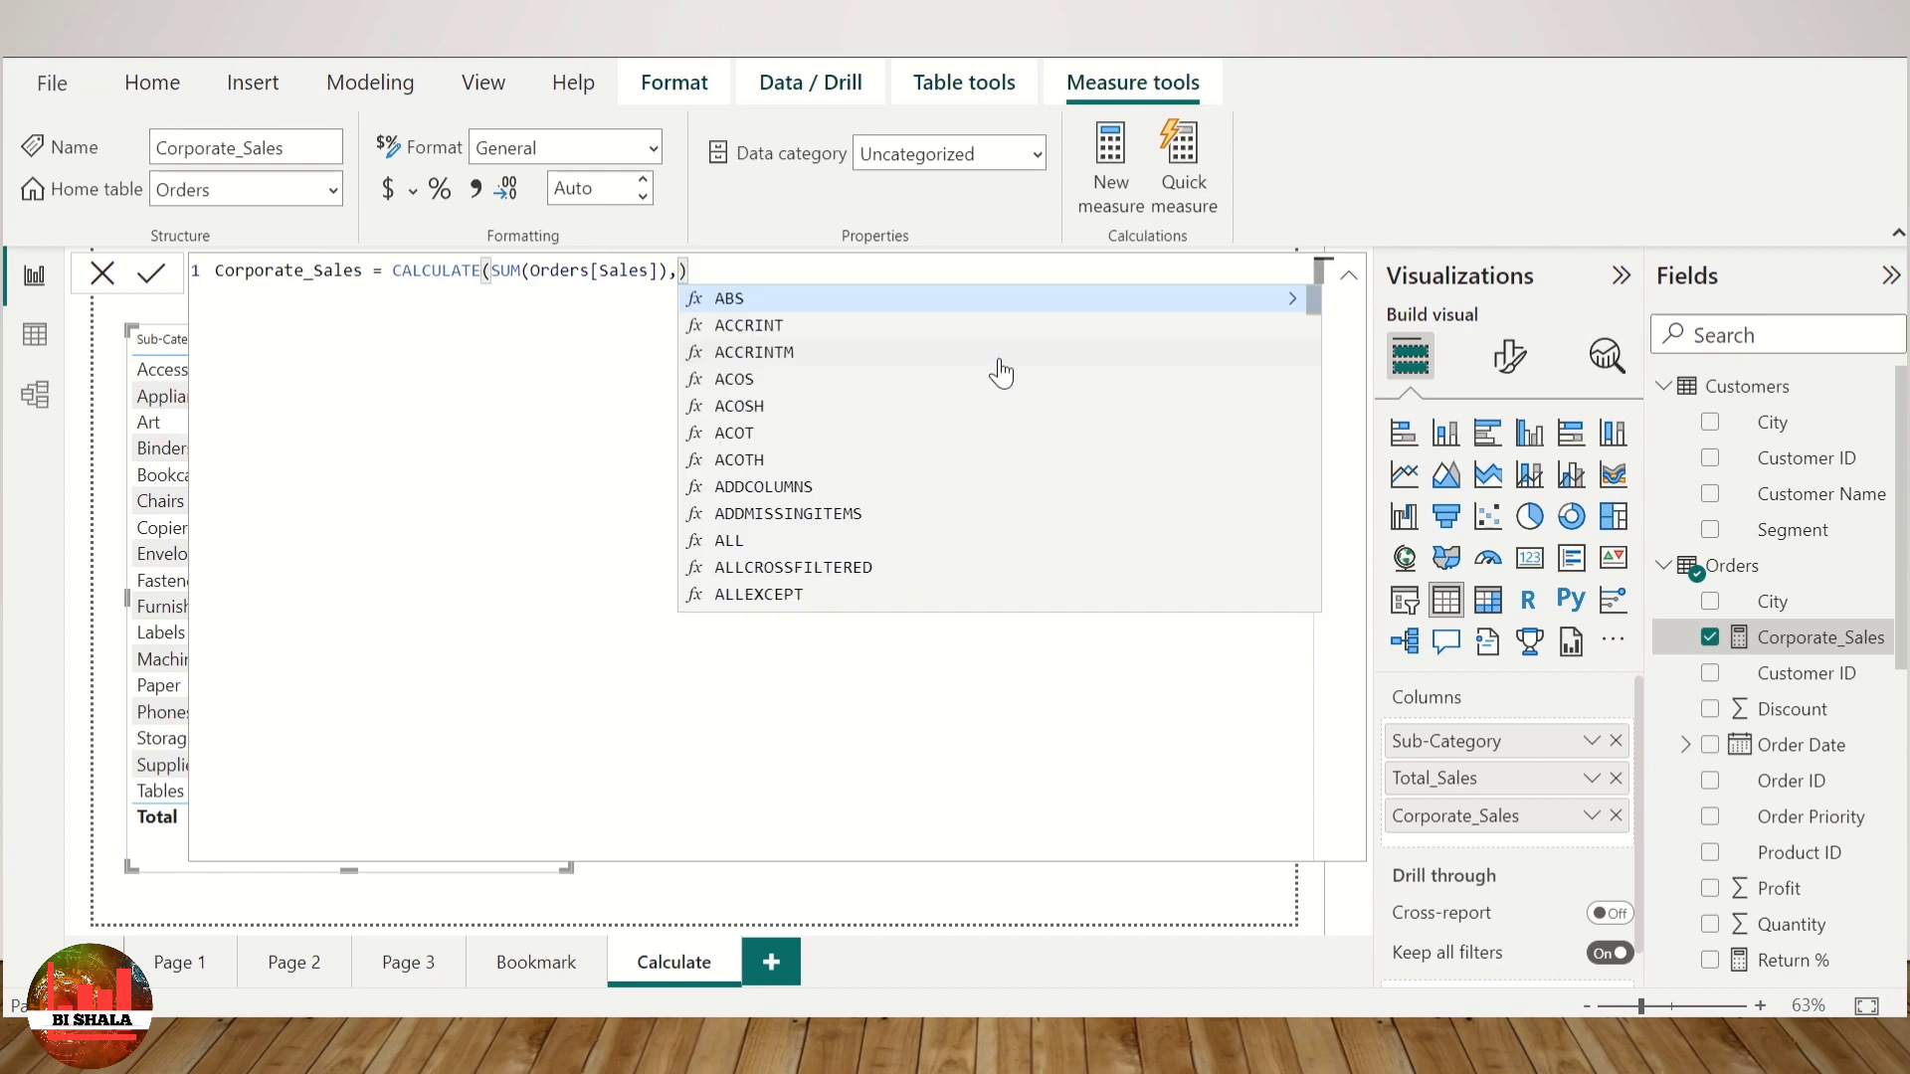
type("filter")
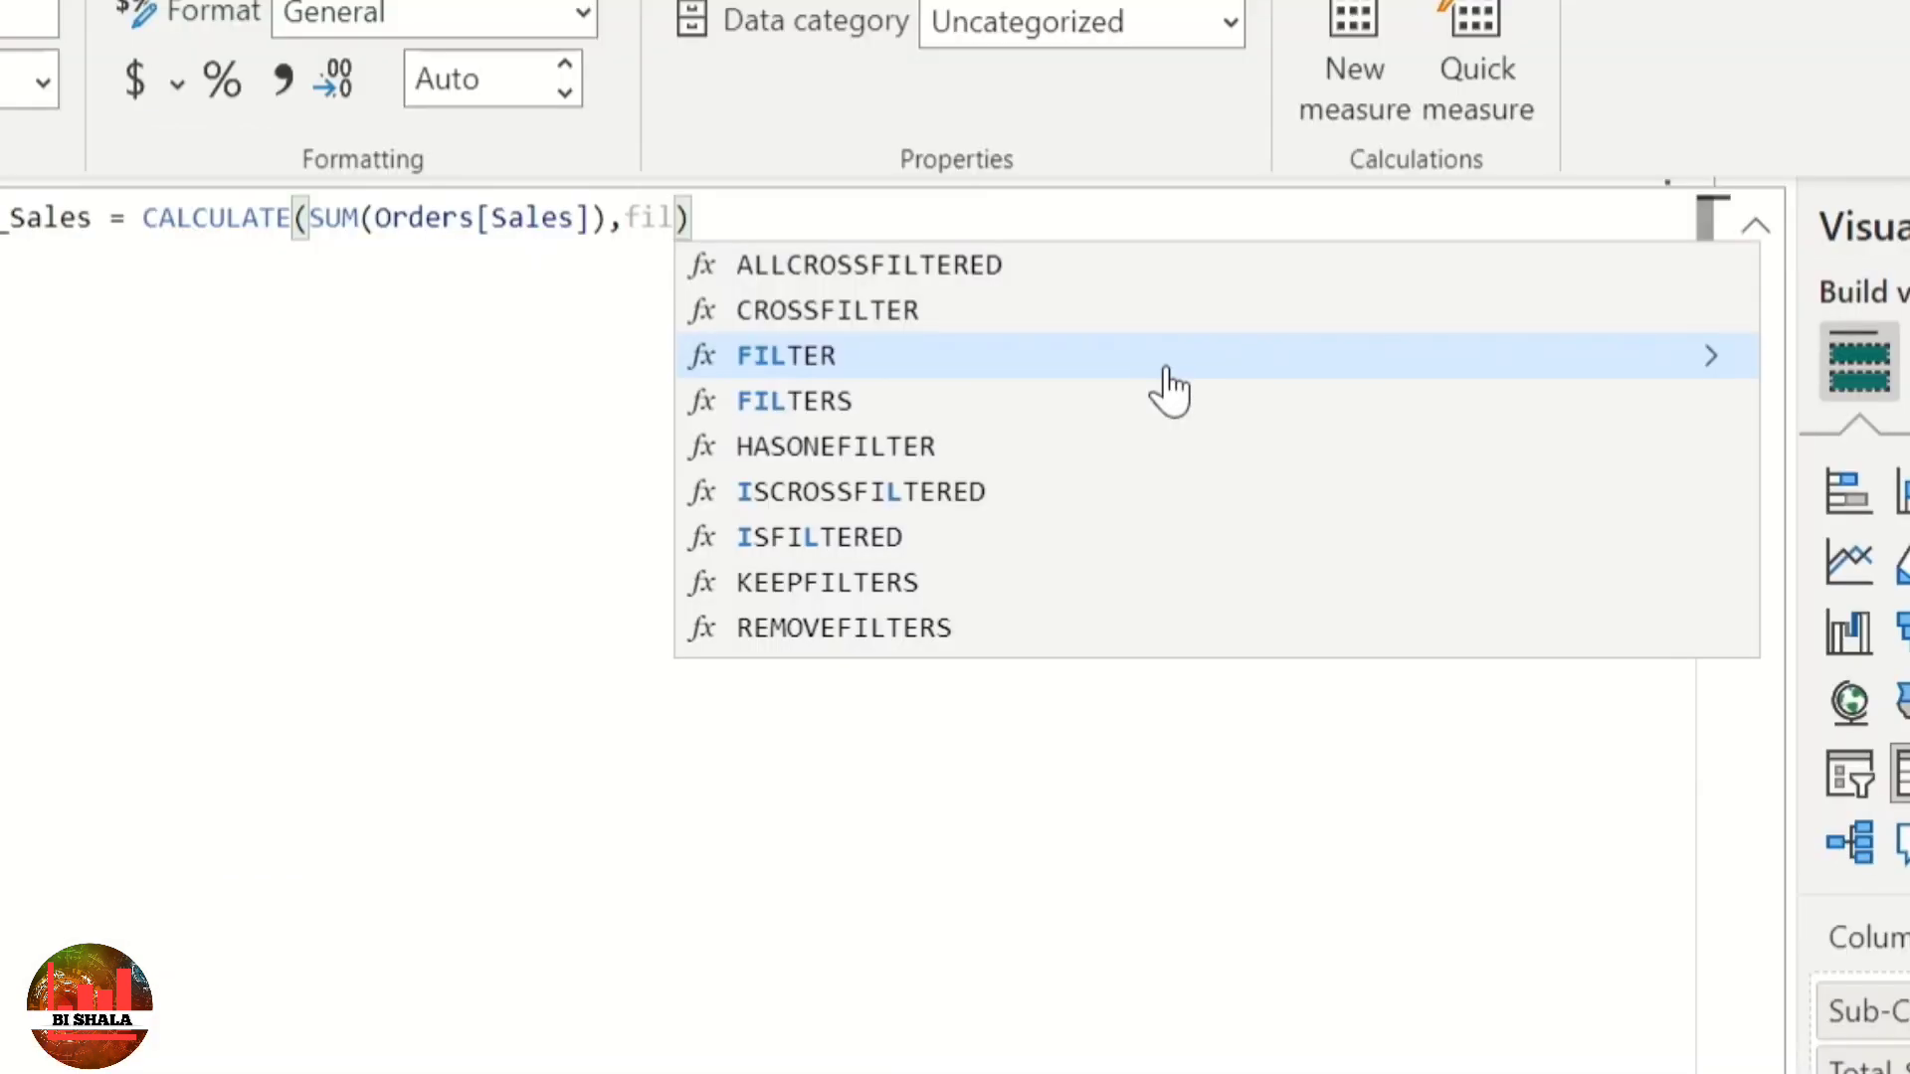
key("Tab")
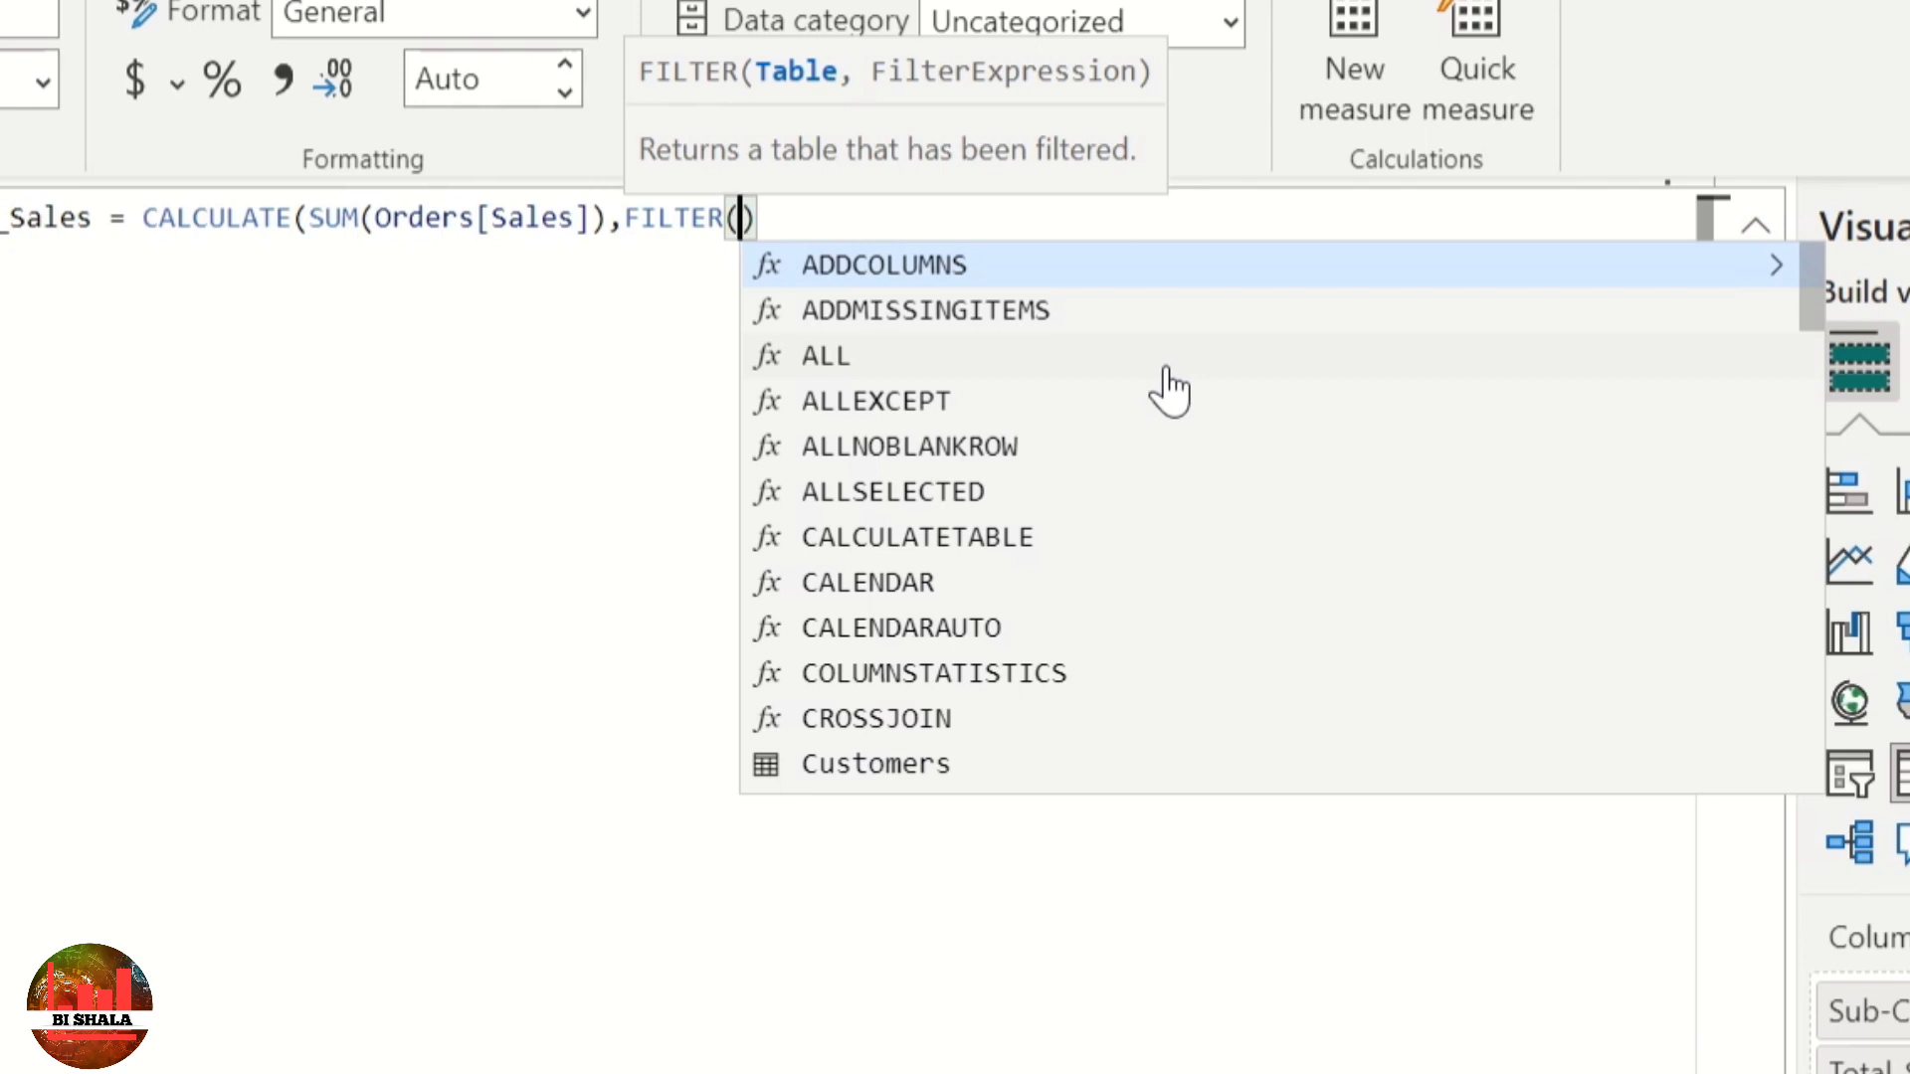
type("All")
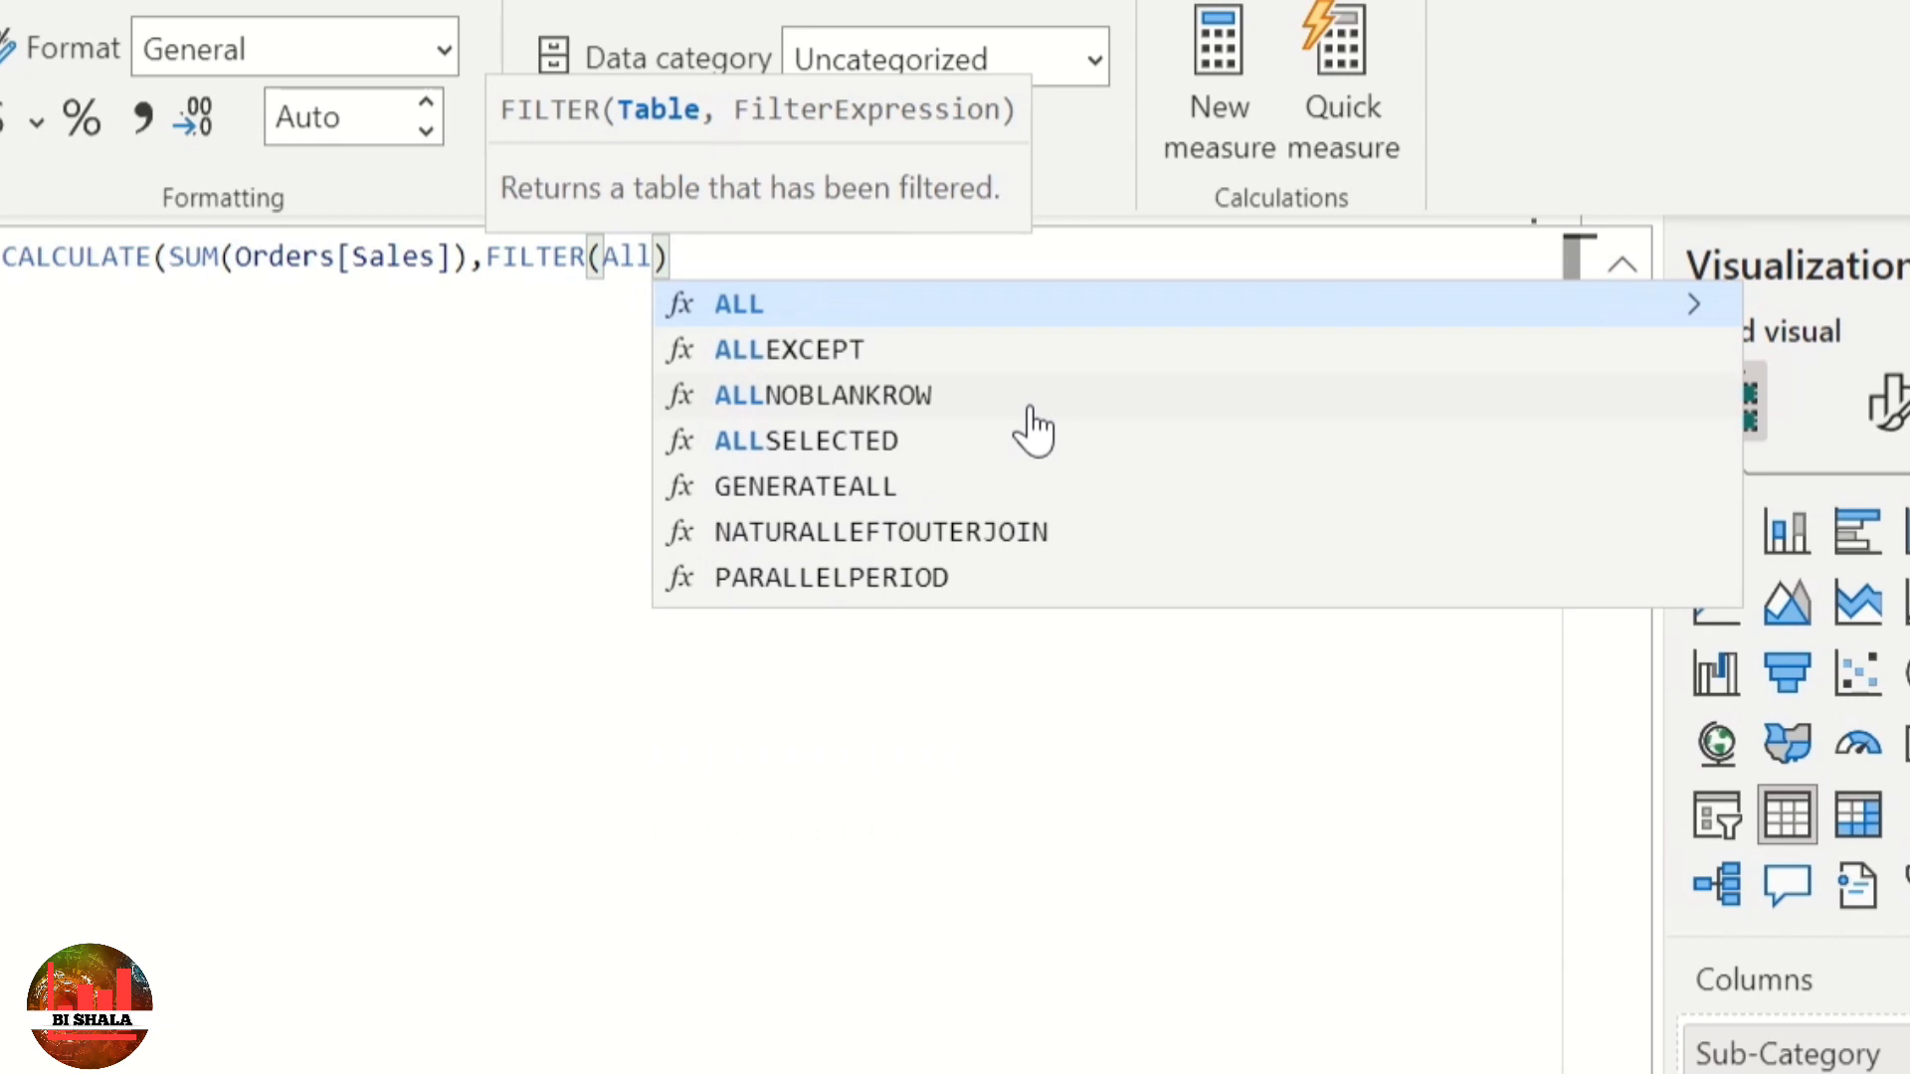
key("Tab")
type("(")
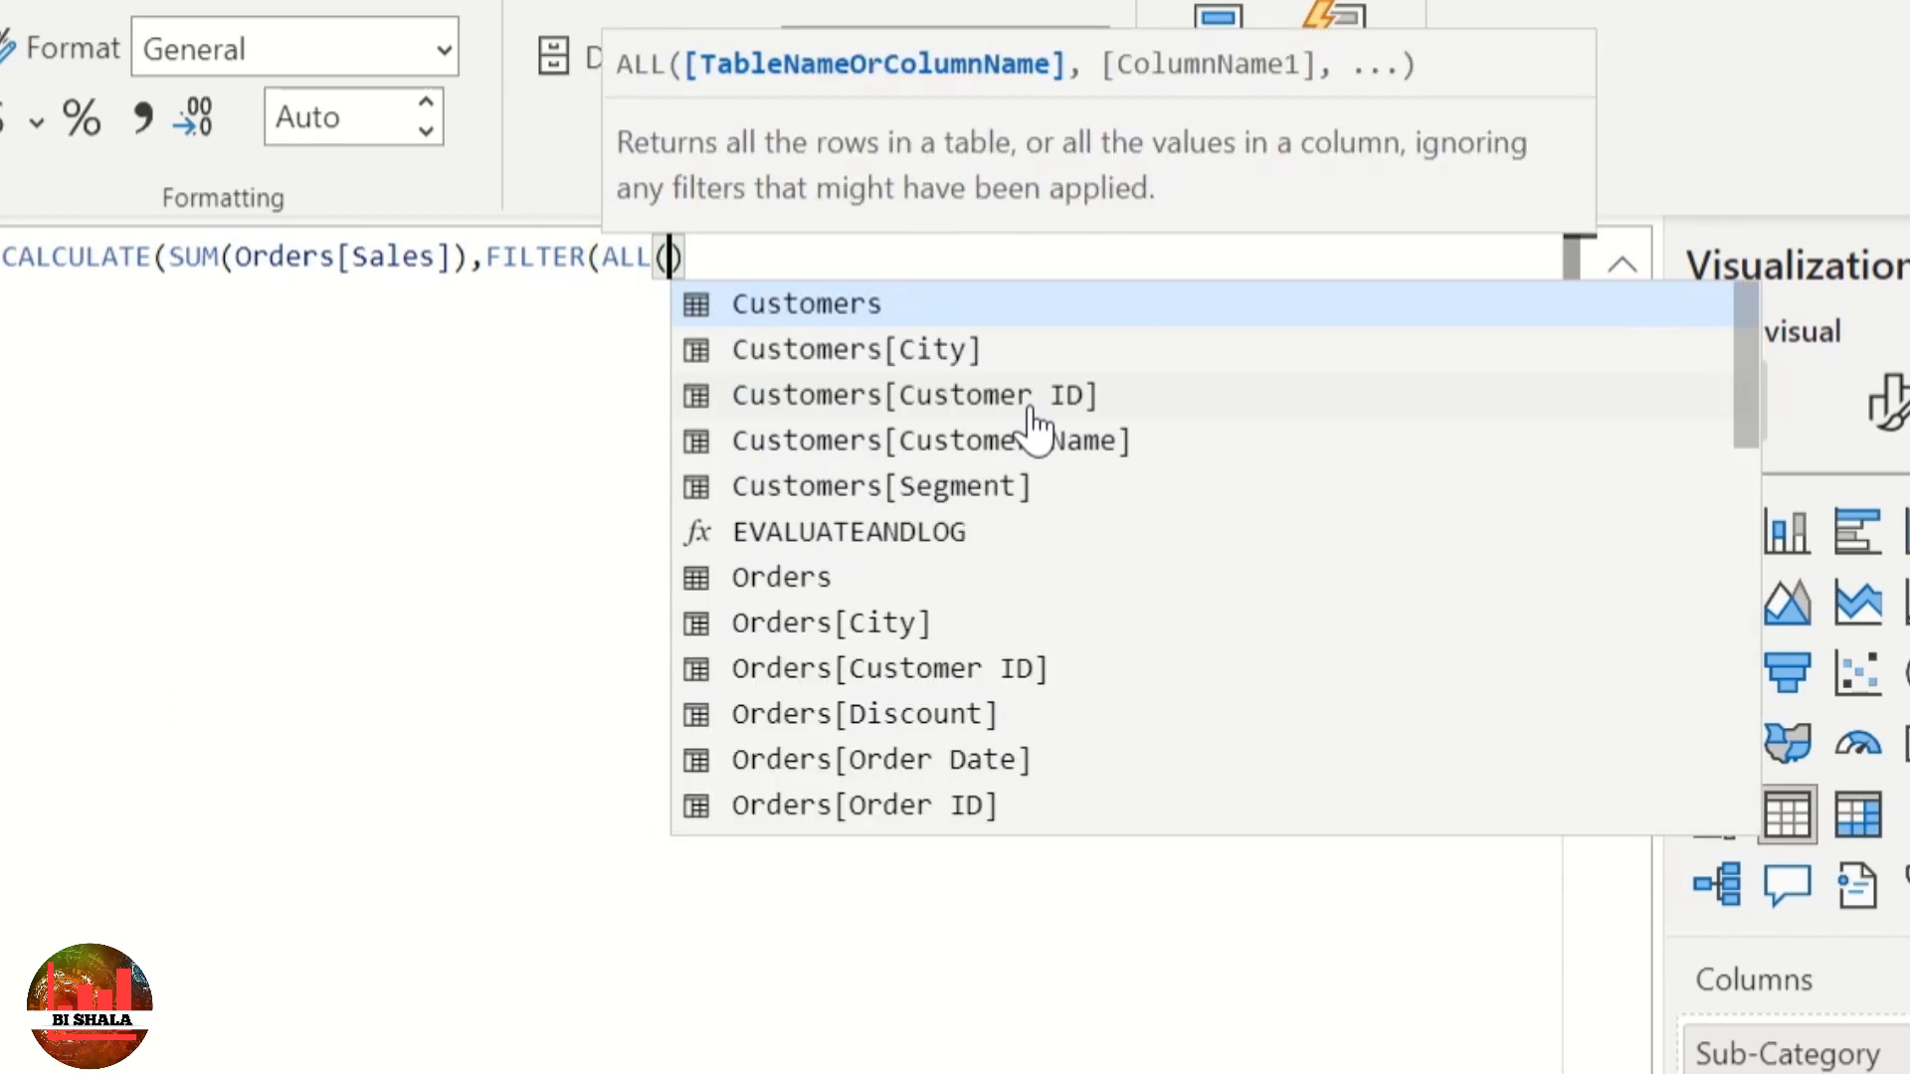
Step: Enter Customers[Segment] as the column of the ALL function and close it, ready for FILTER's second argument
type("custome")
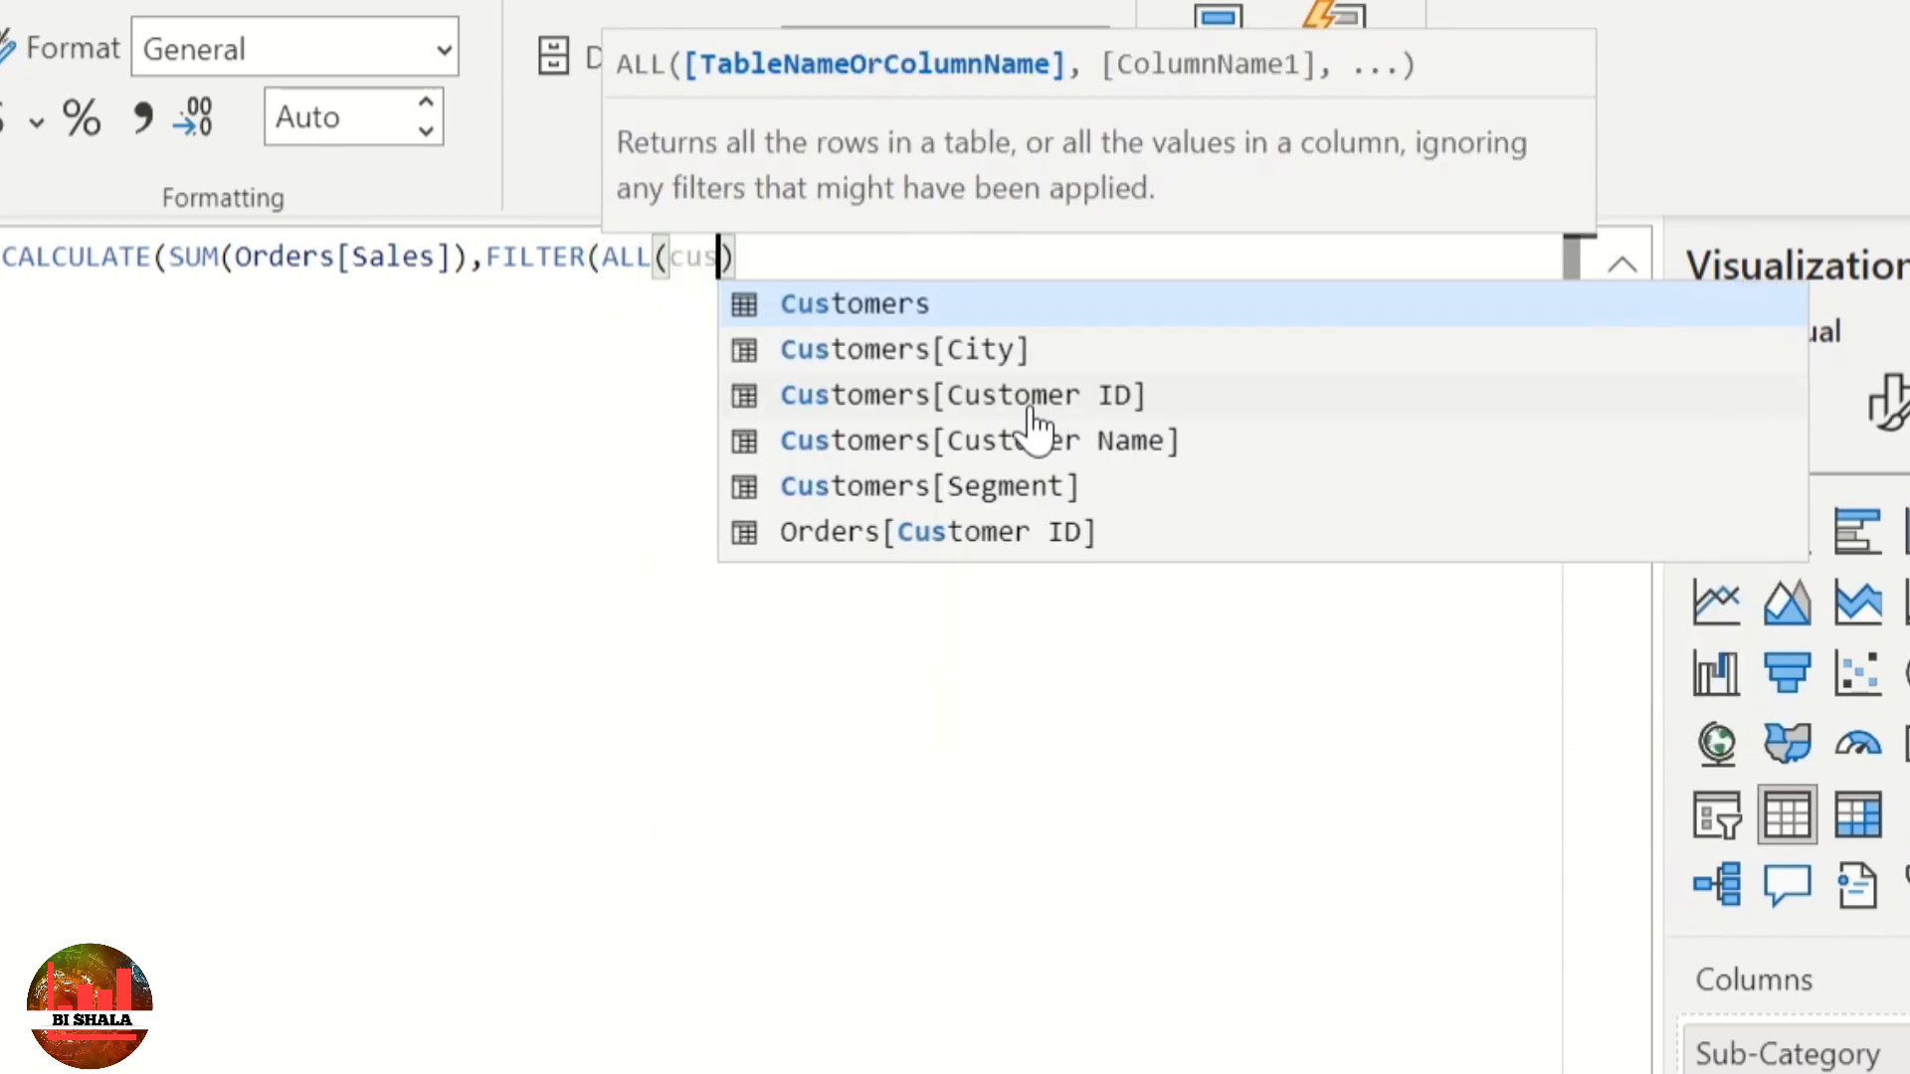
key("Down")
key("Down")
key("Down")
key("Down")
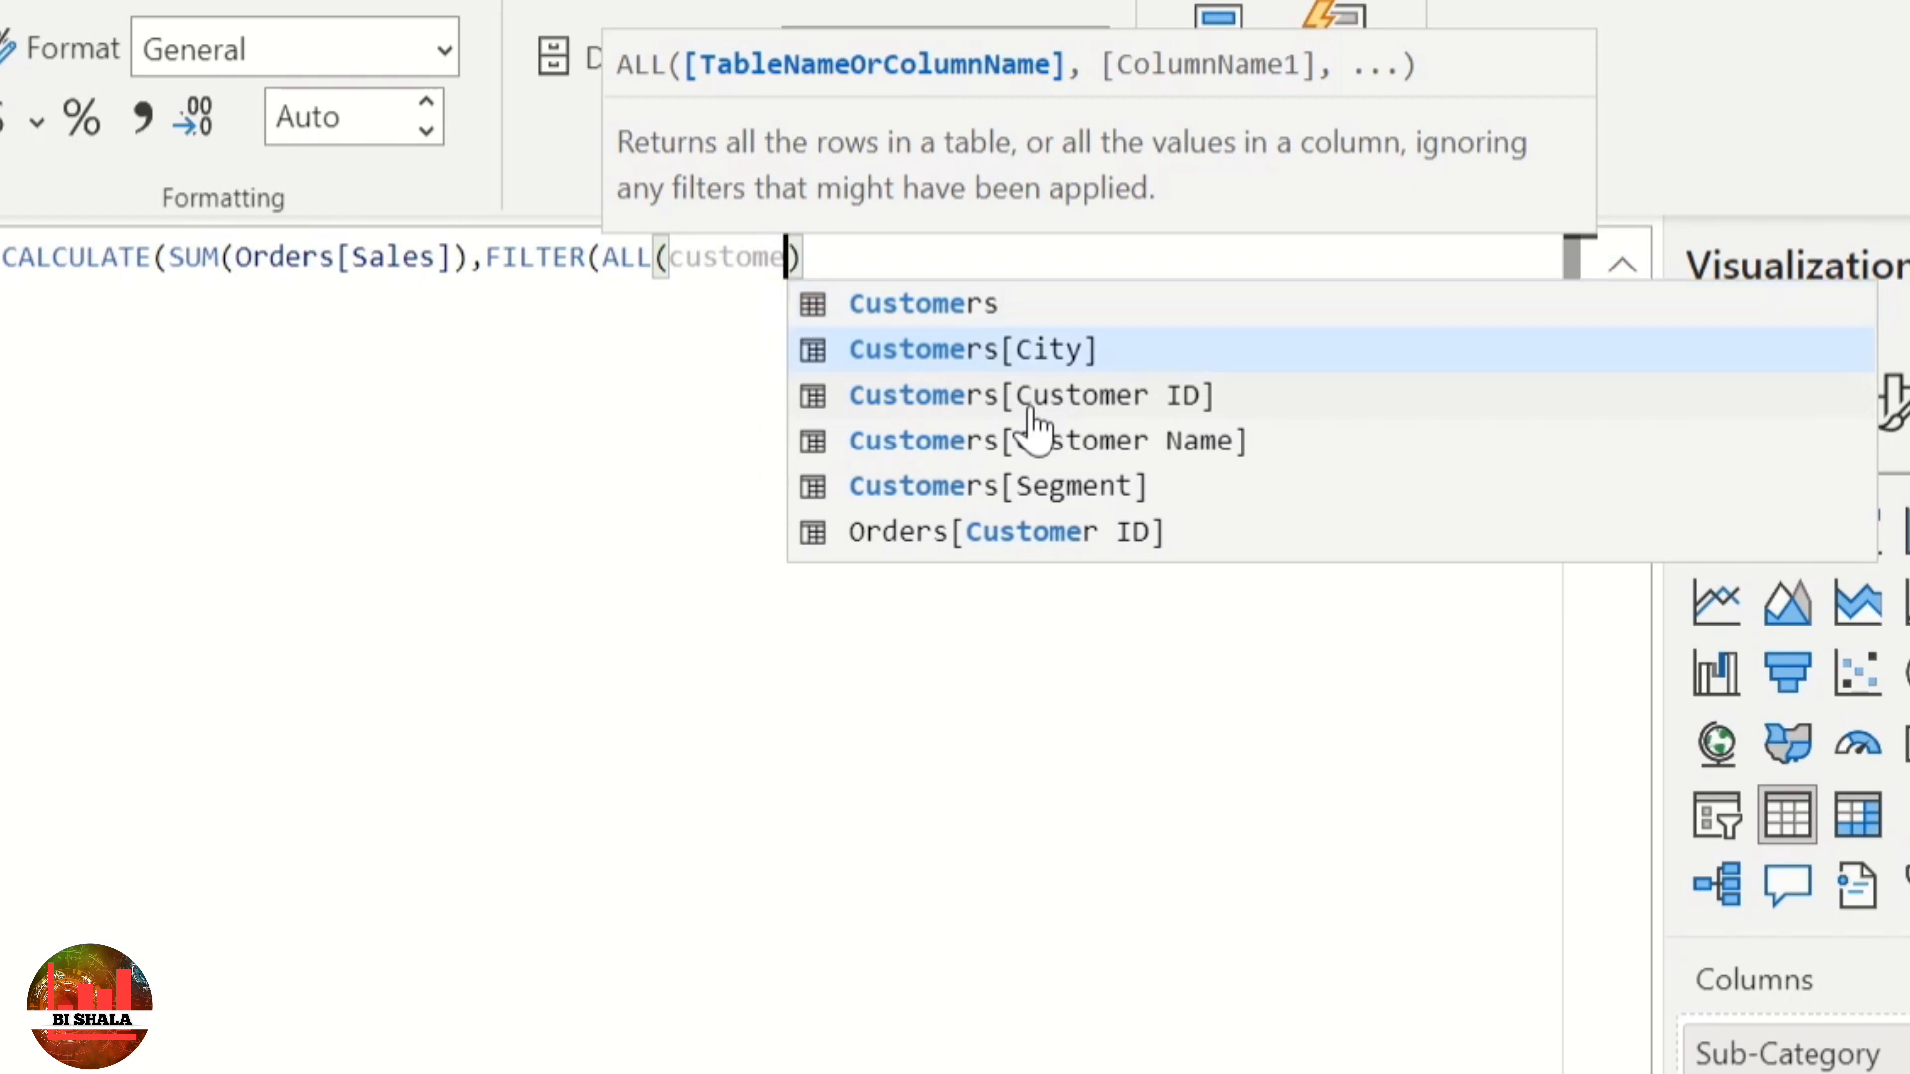
key("Tab")
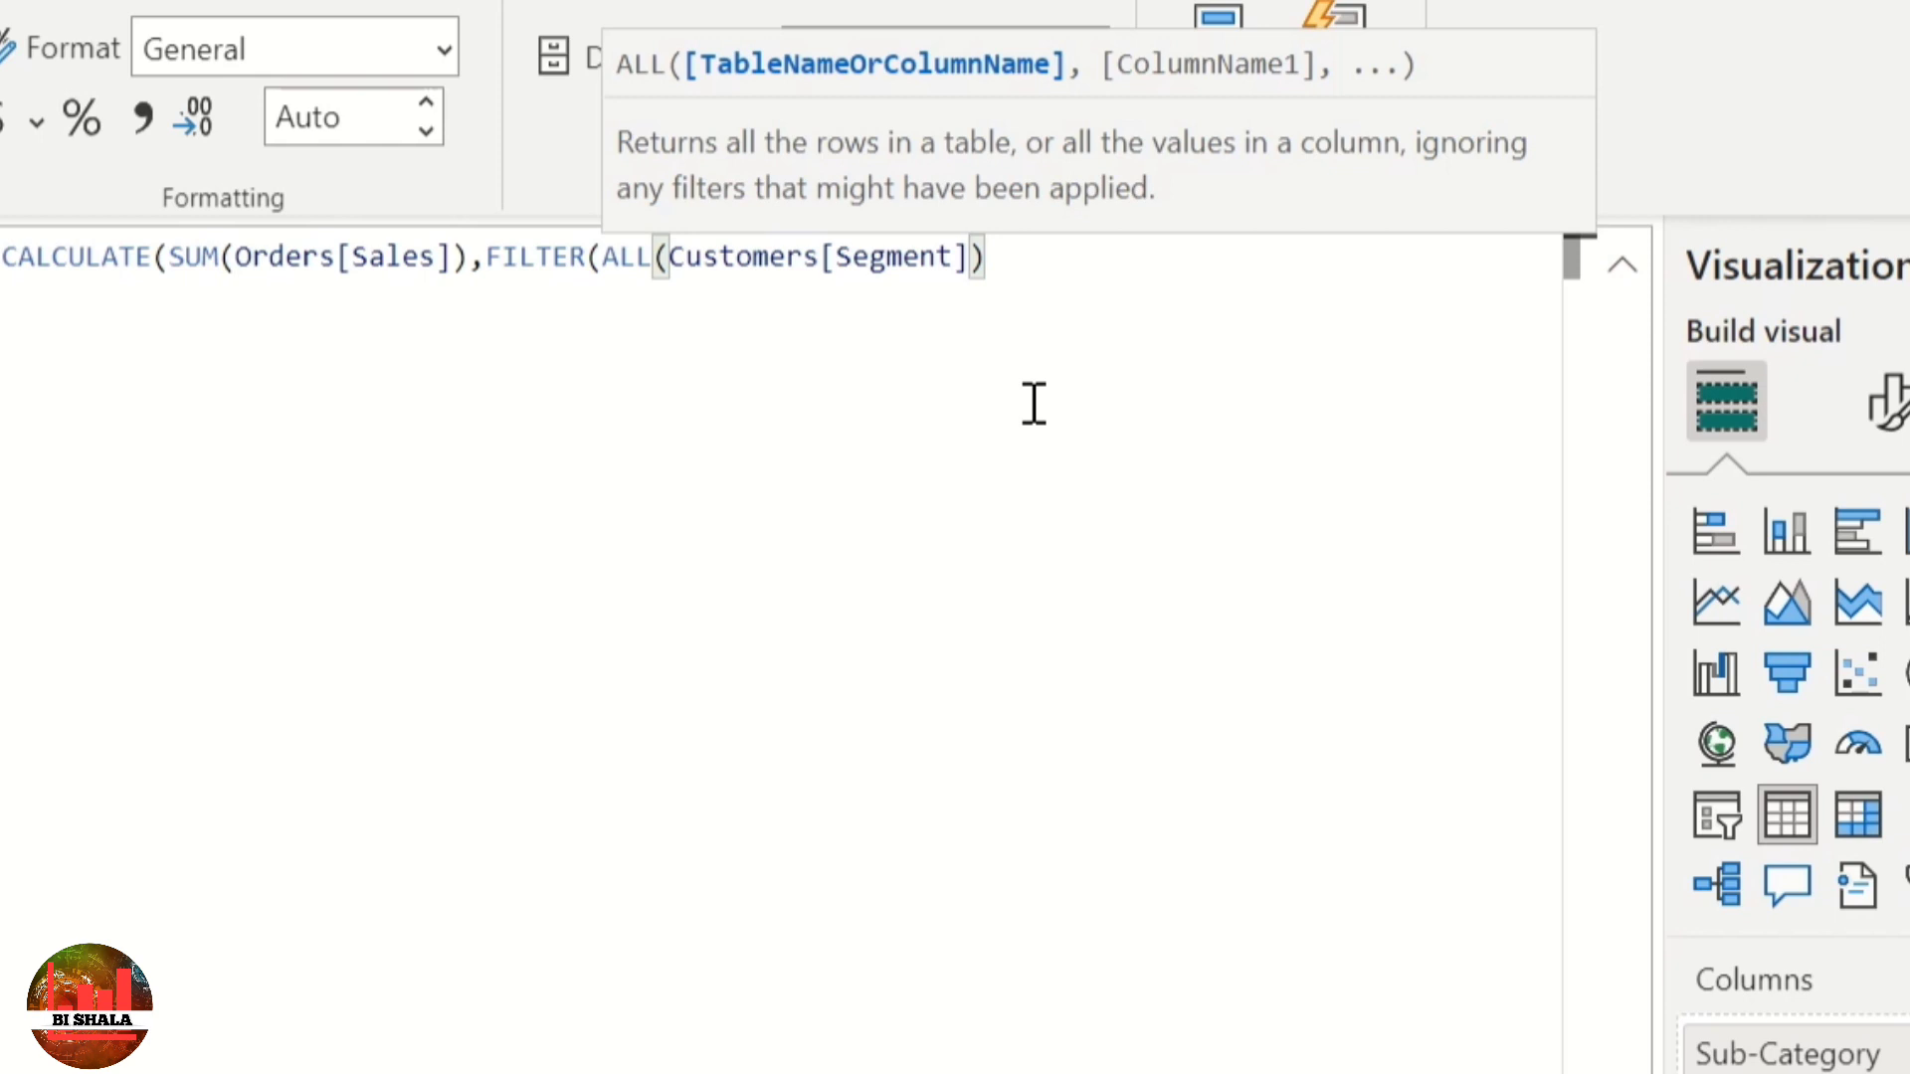
type(")")
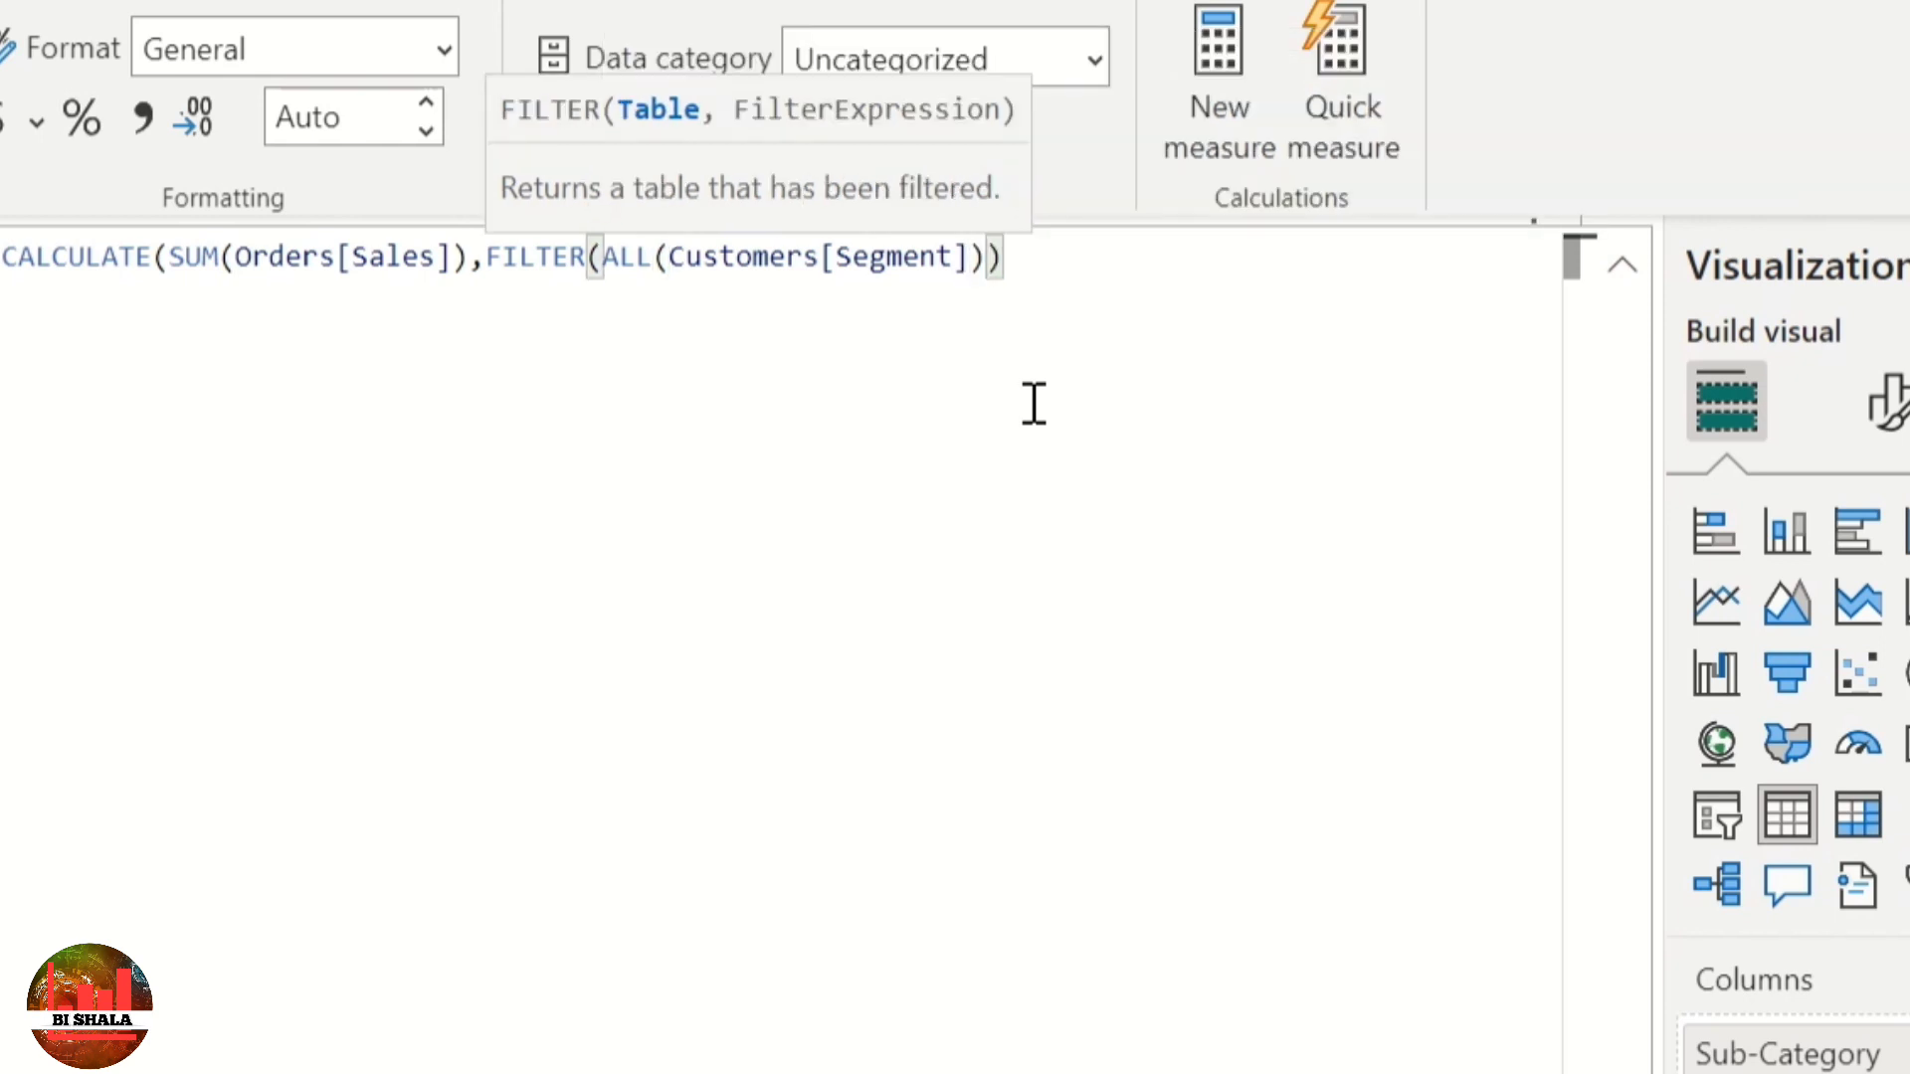
key("BackSpace")
type(",")
key("BackSpace")
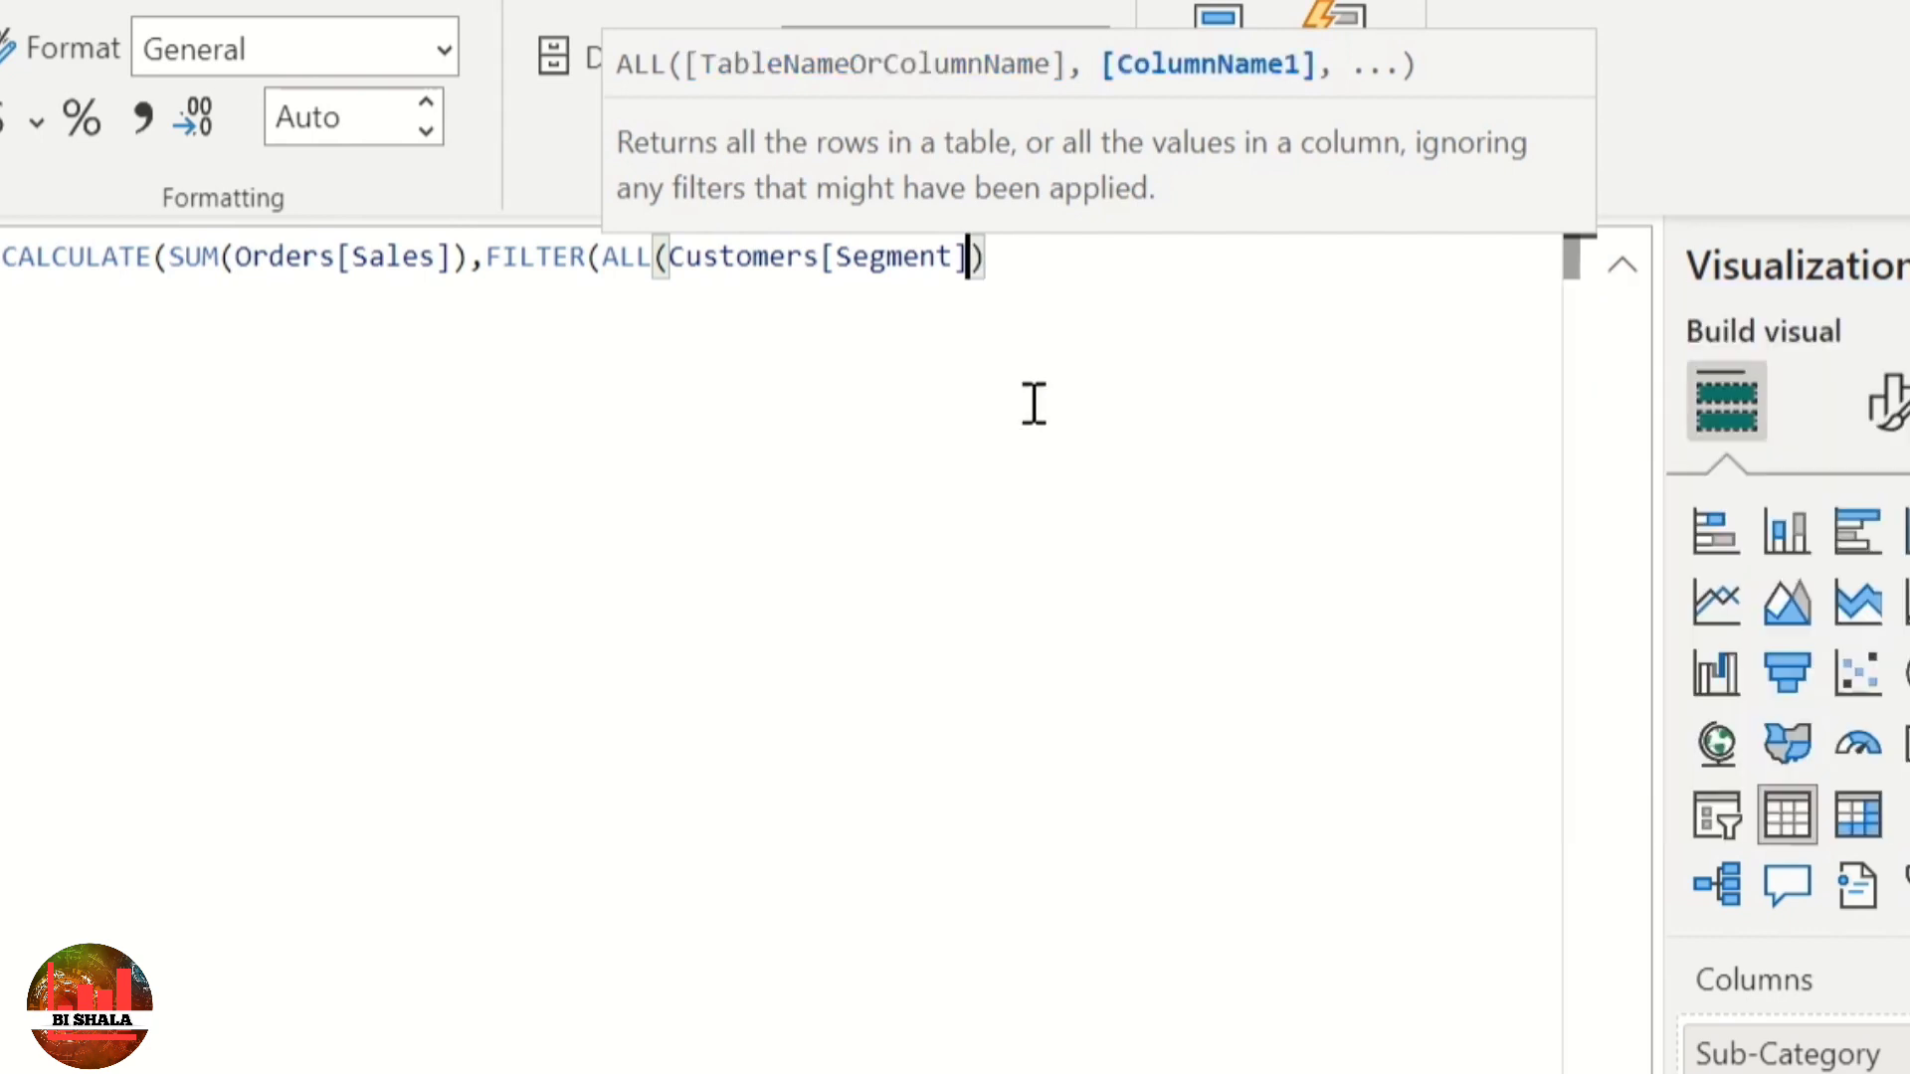
type("),")
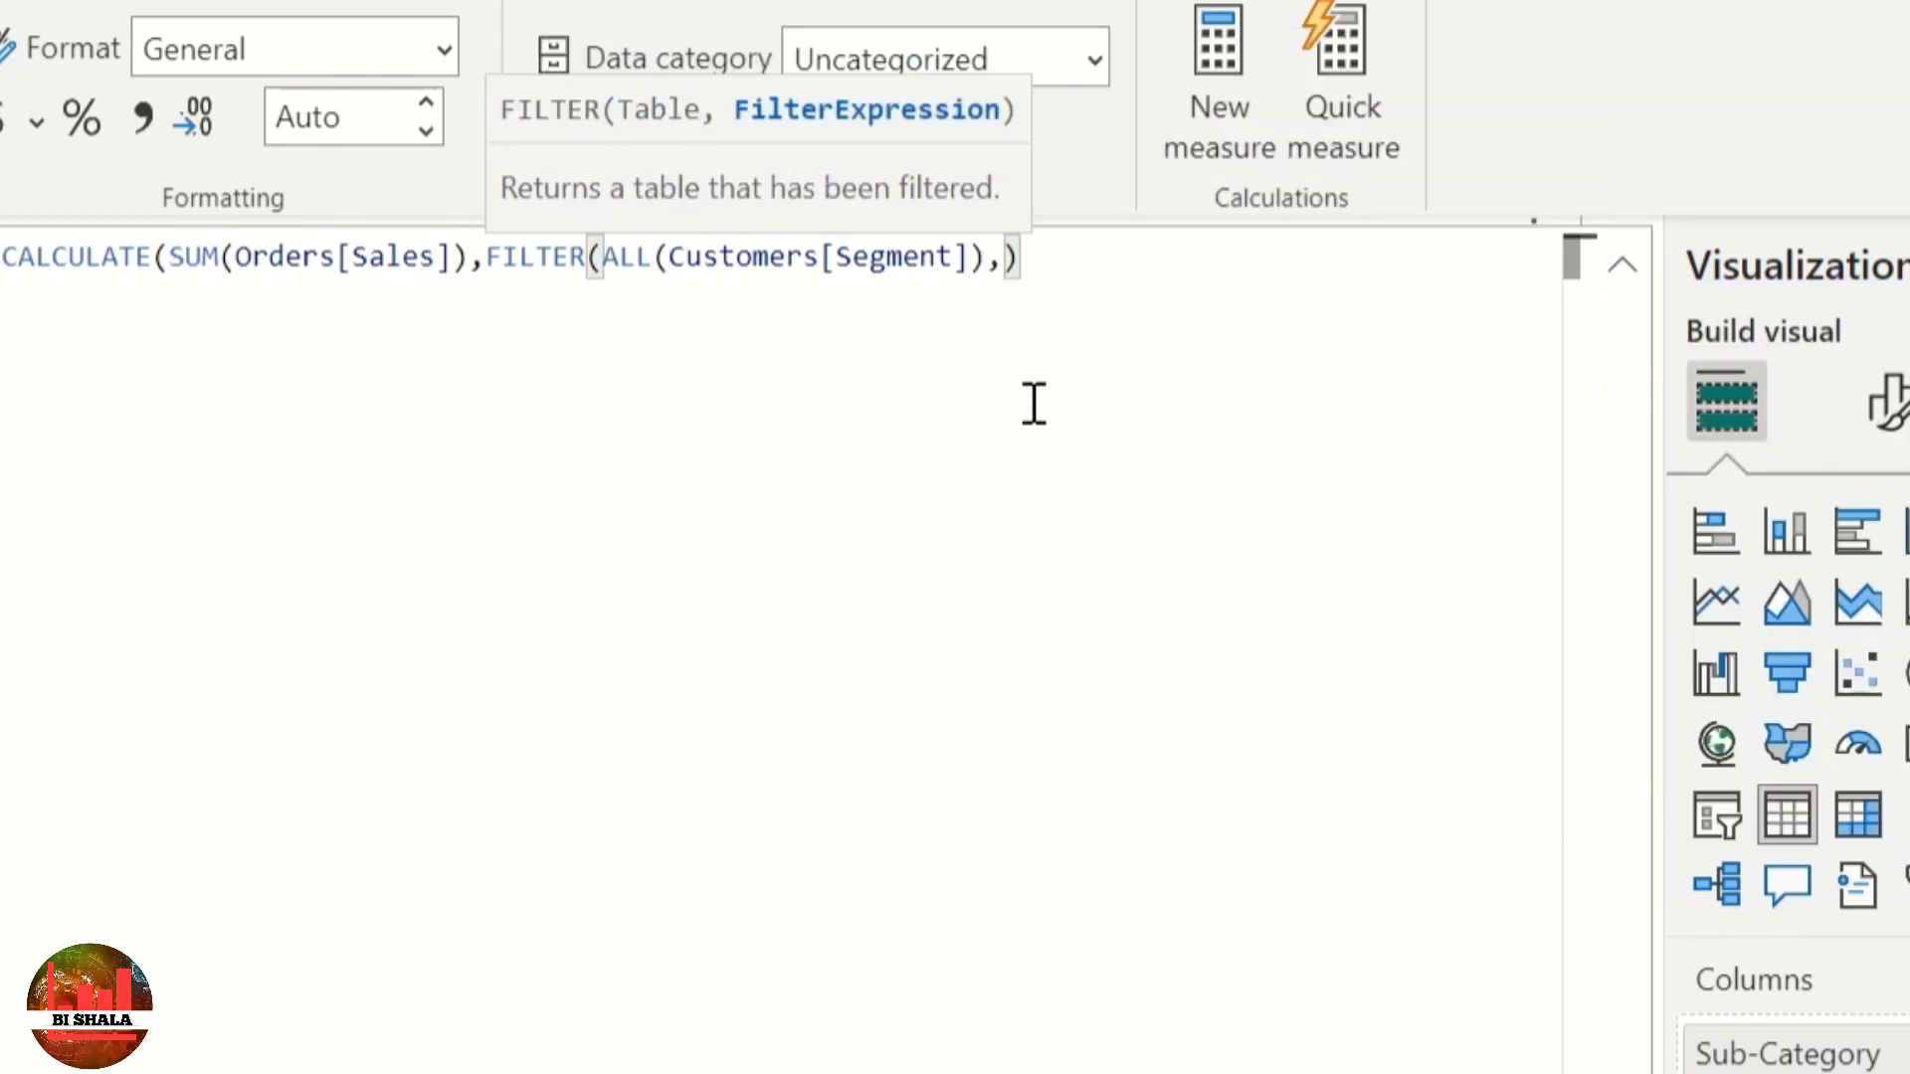
Step: Add Customers[Segment]="Corporate" as the filter expression of the FILTER function
type("customer")
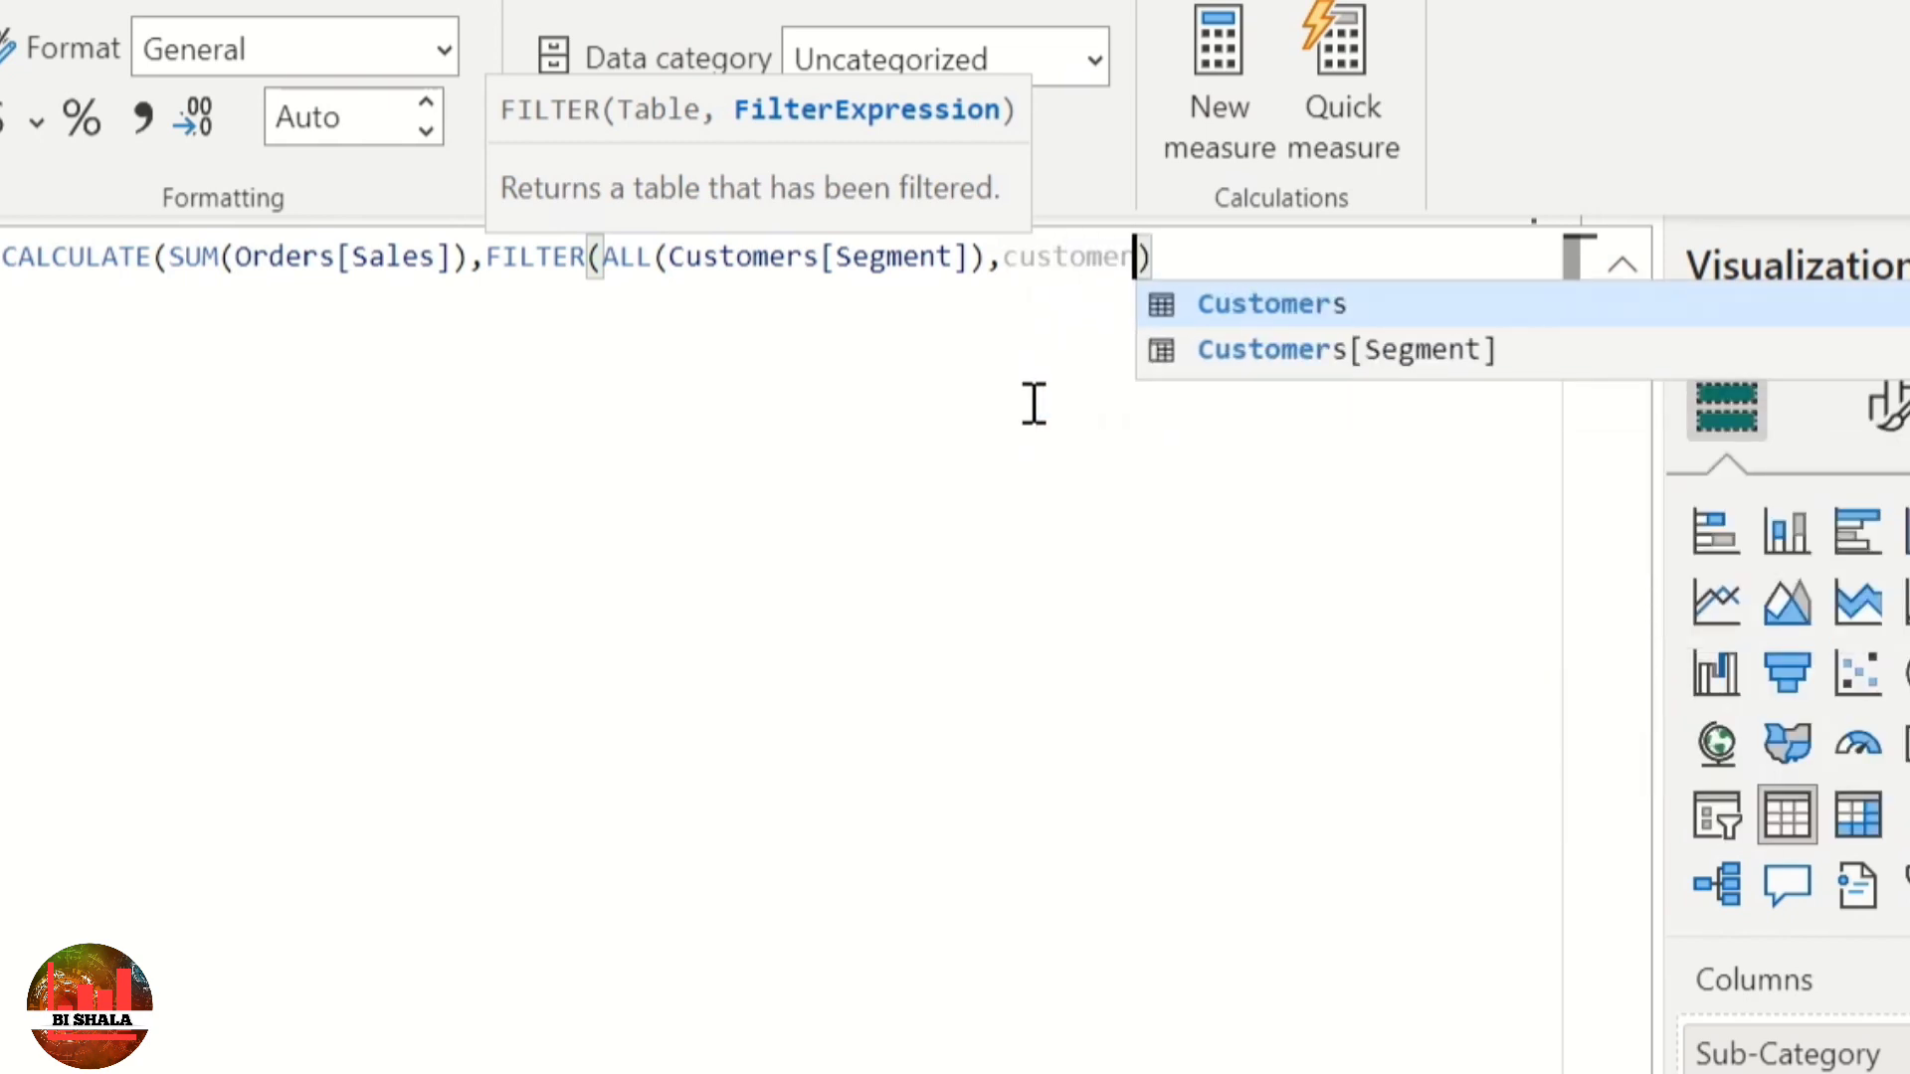
key("Down")
key("Tab")
type("=")
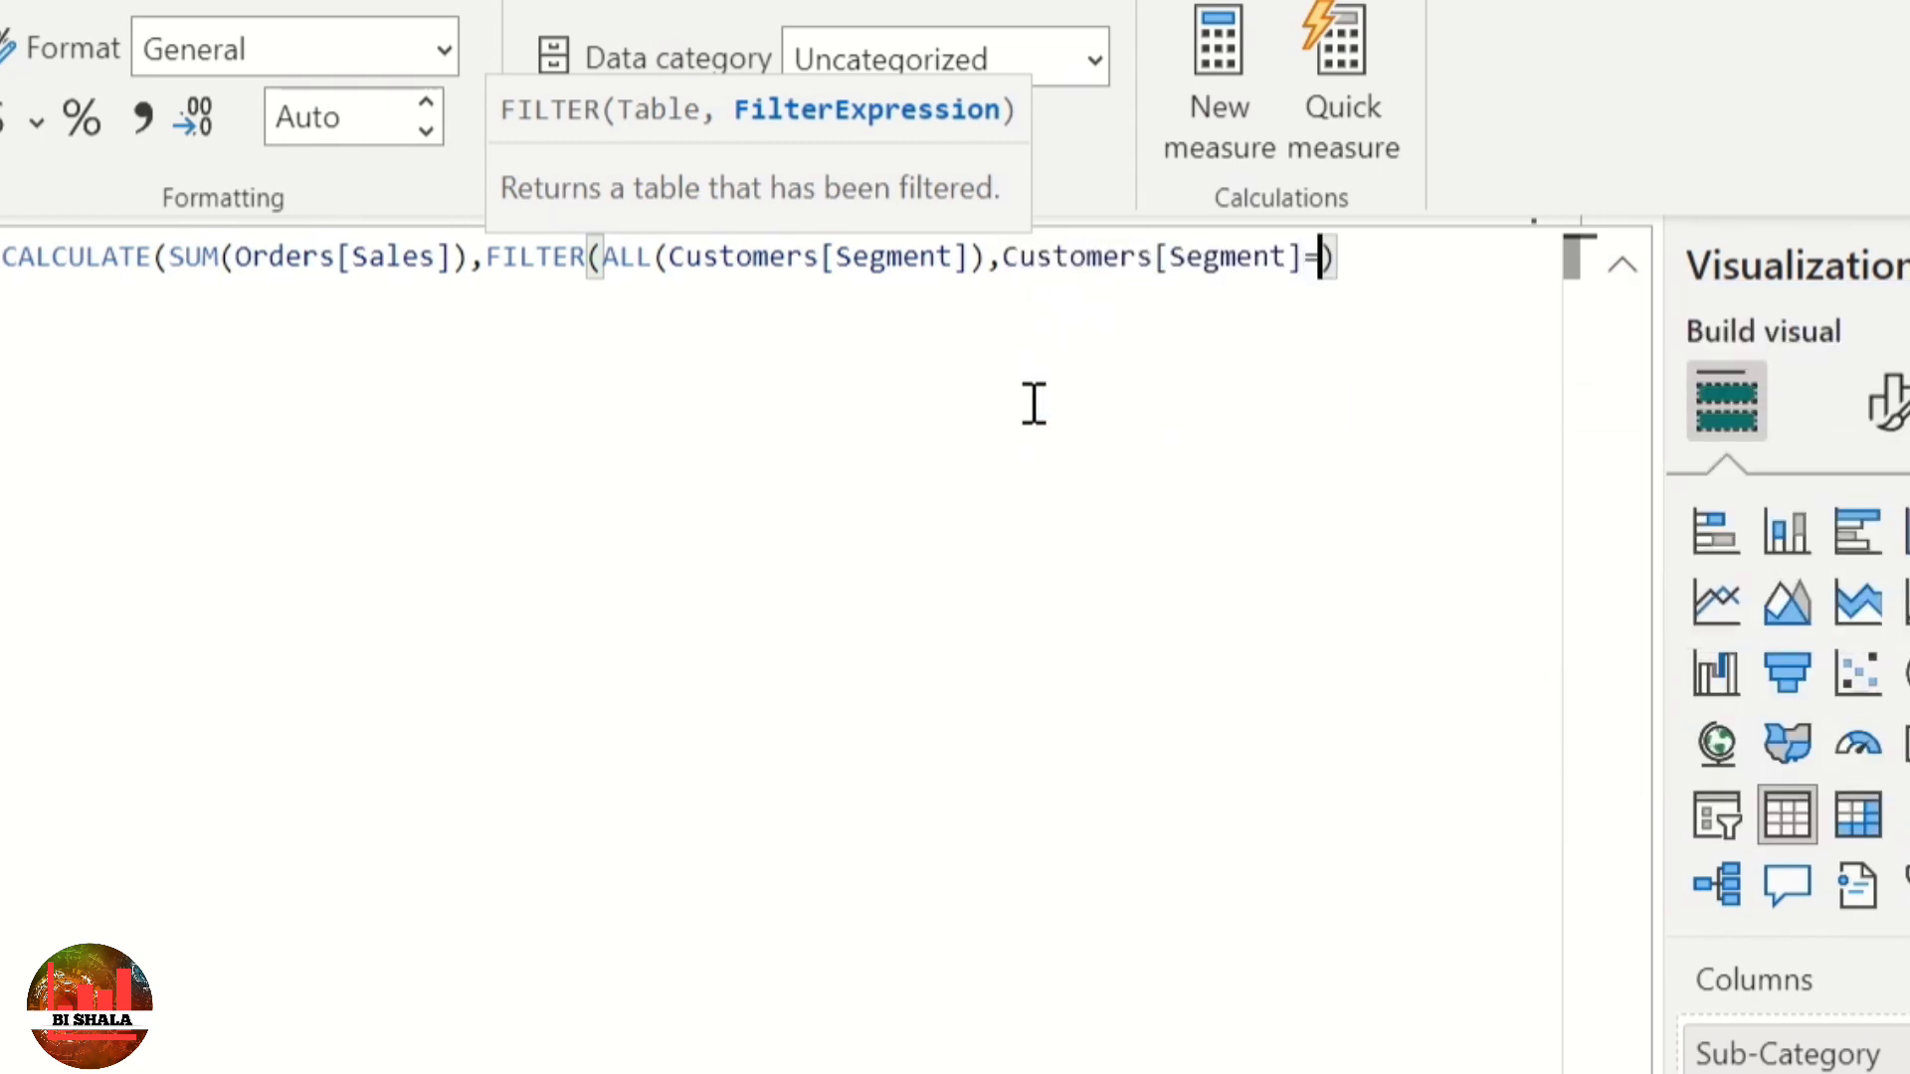
type("\"co")
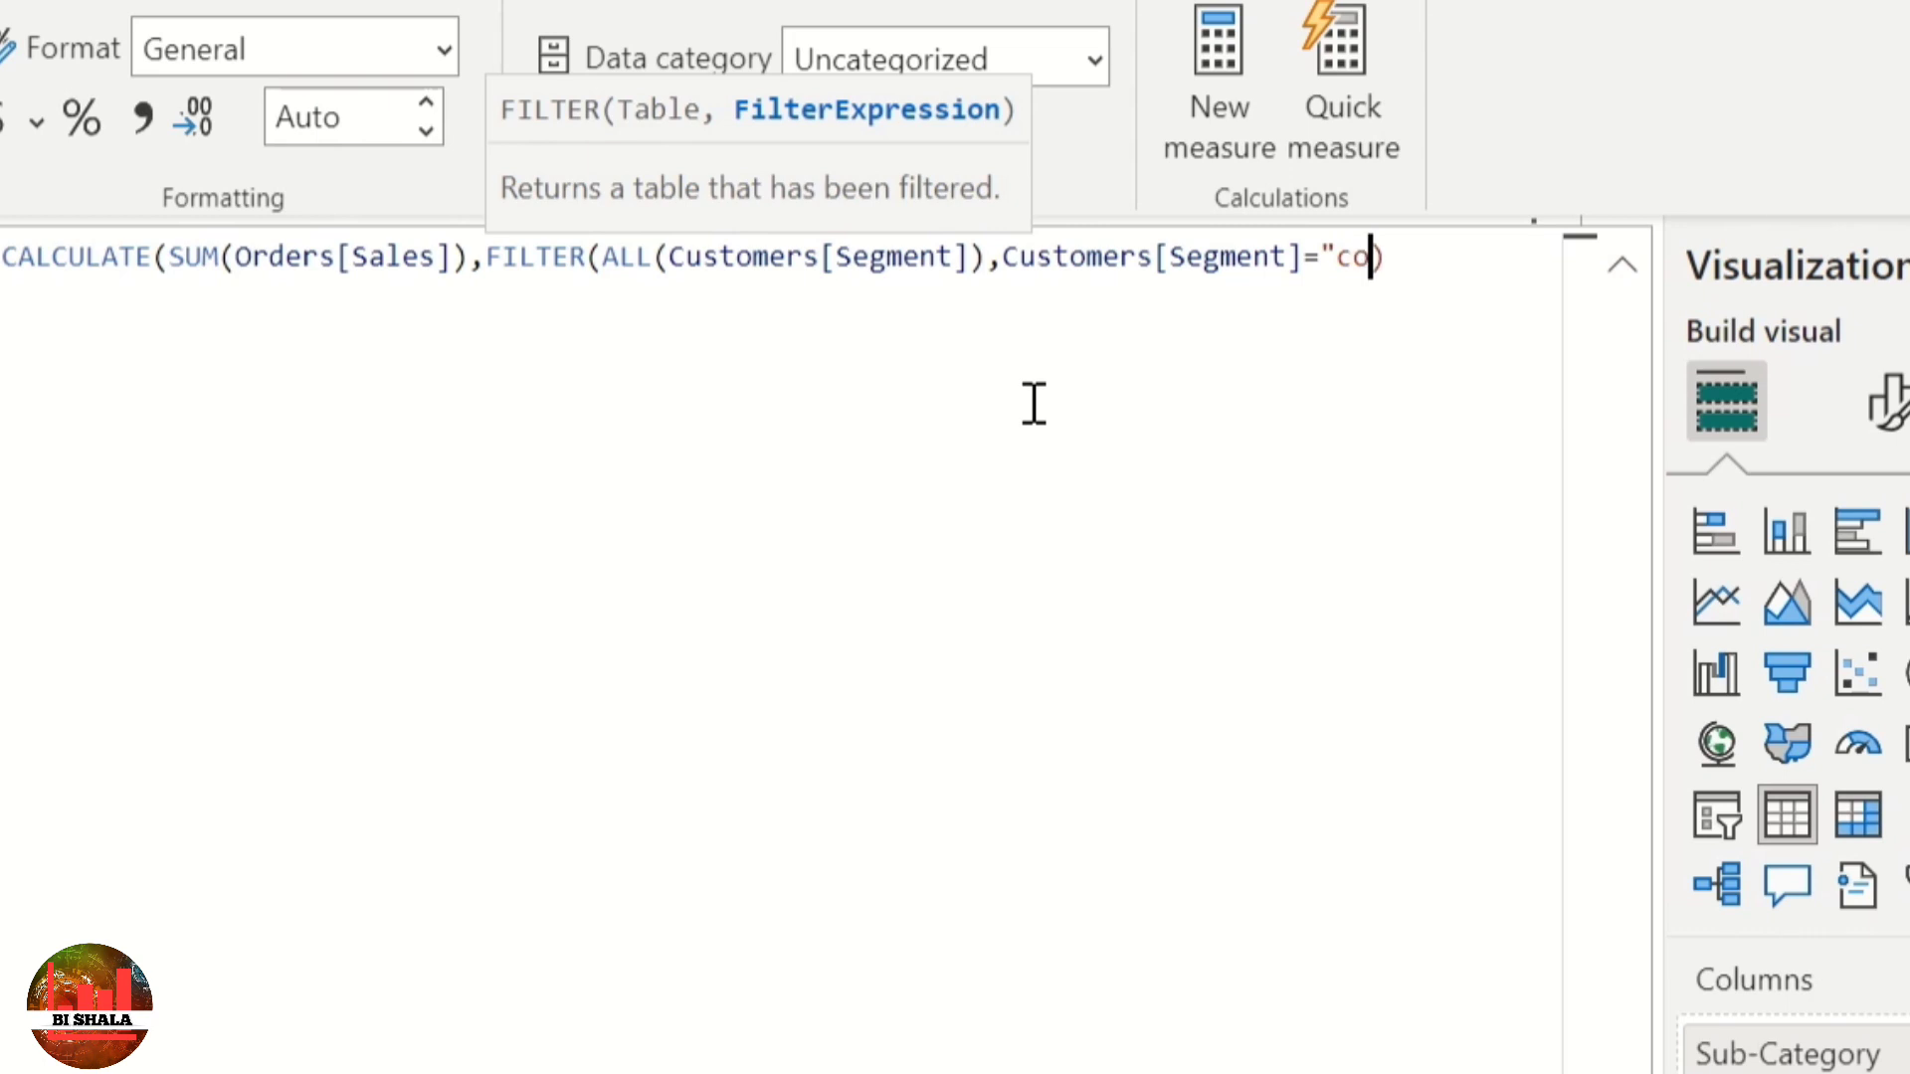
key("BackSpace")
key("BackSpace")
type("Corporate\"")
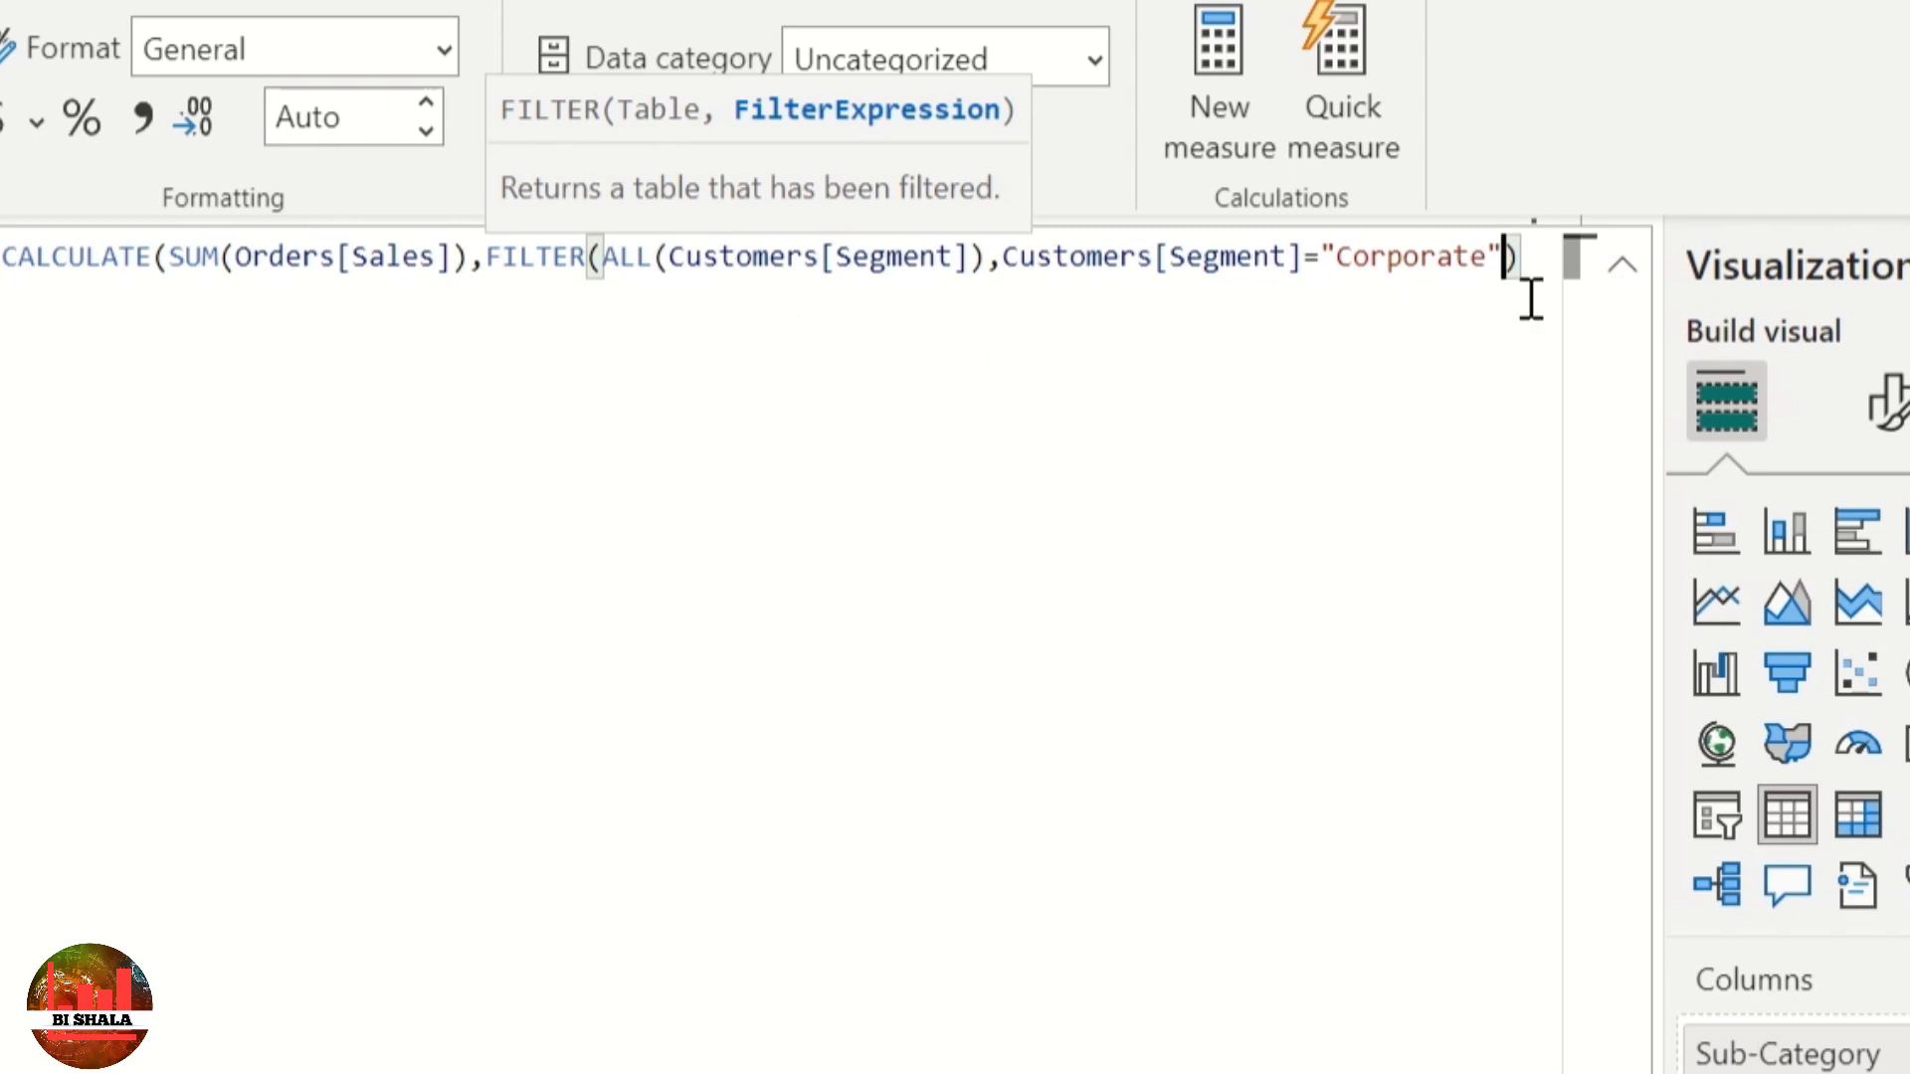
Step: Collapse the formula editor and highlight the ALL function name and the Customers[Segment]="Corporate" expression to review the filter logic
left_click(1622, 267)
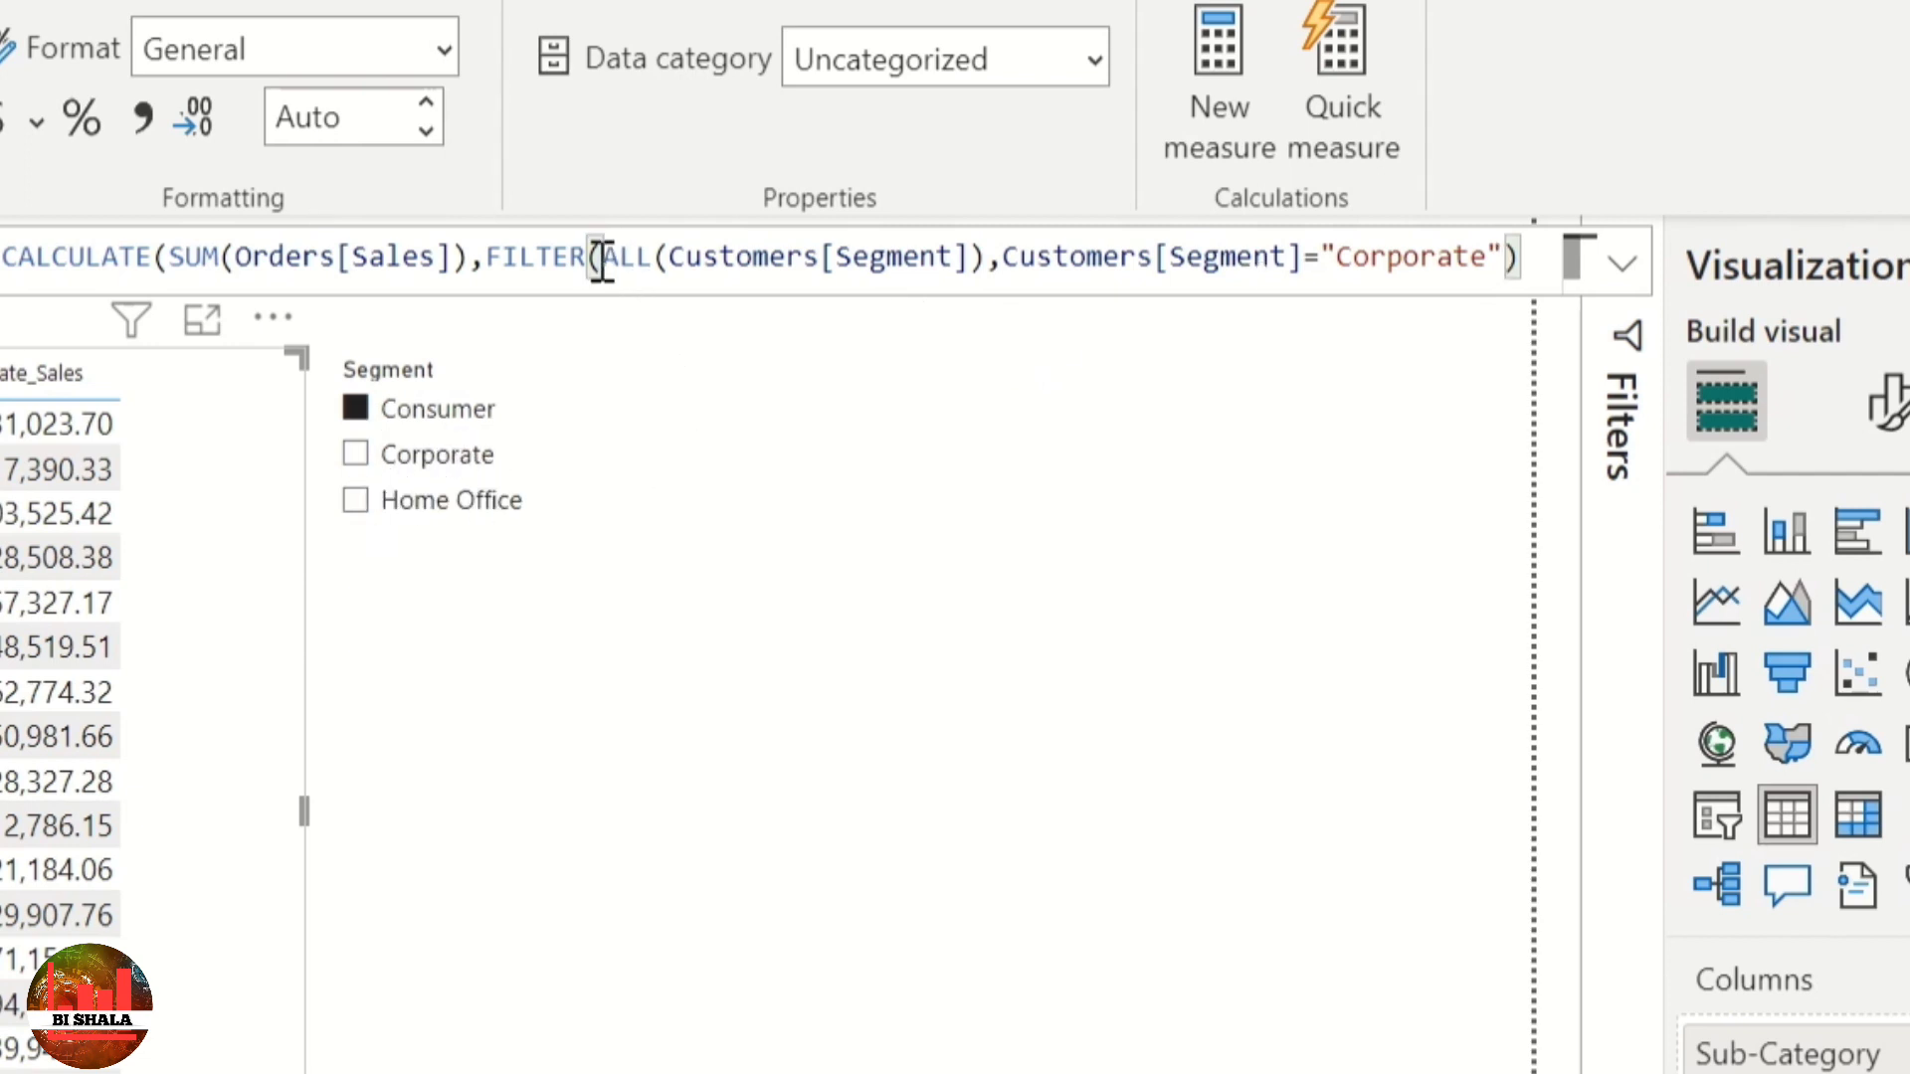
left_click_drag(601, 256, 653, 259)
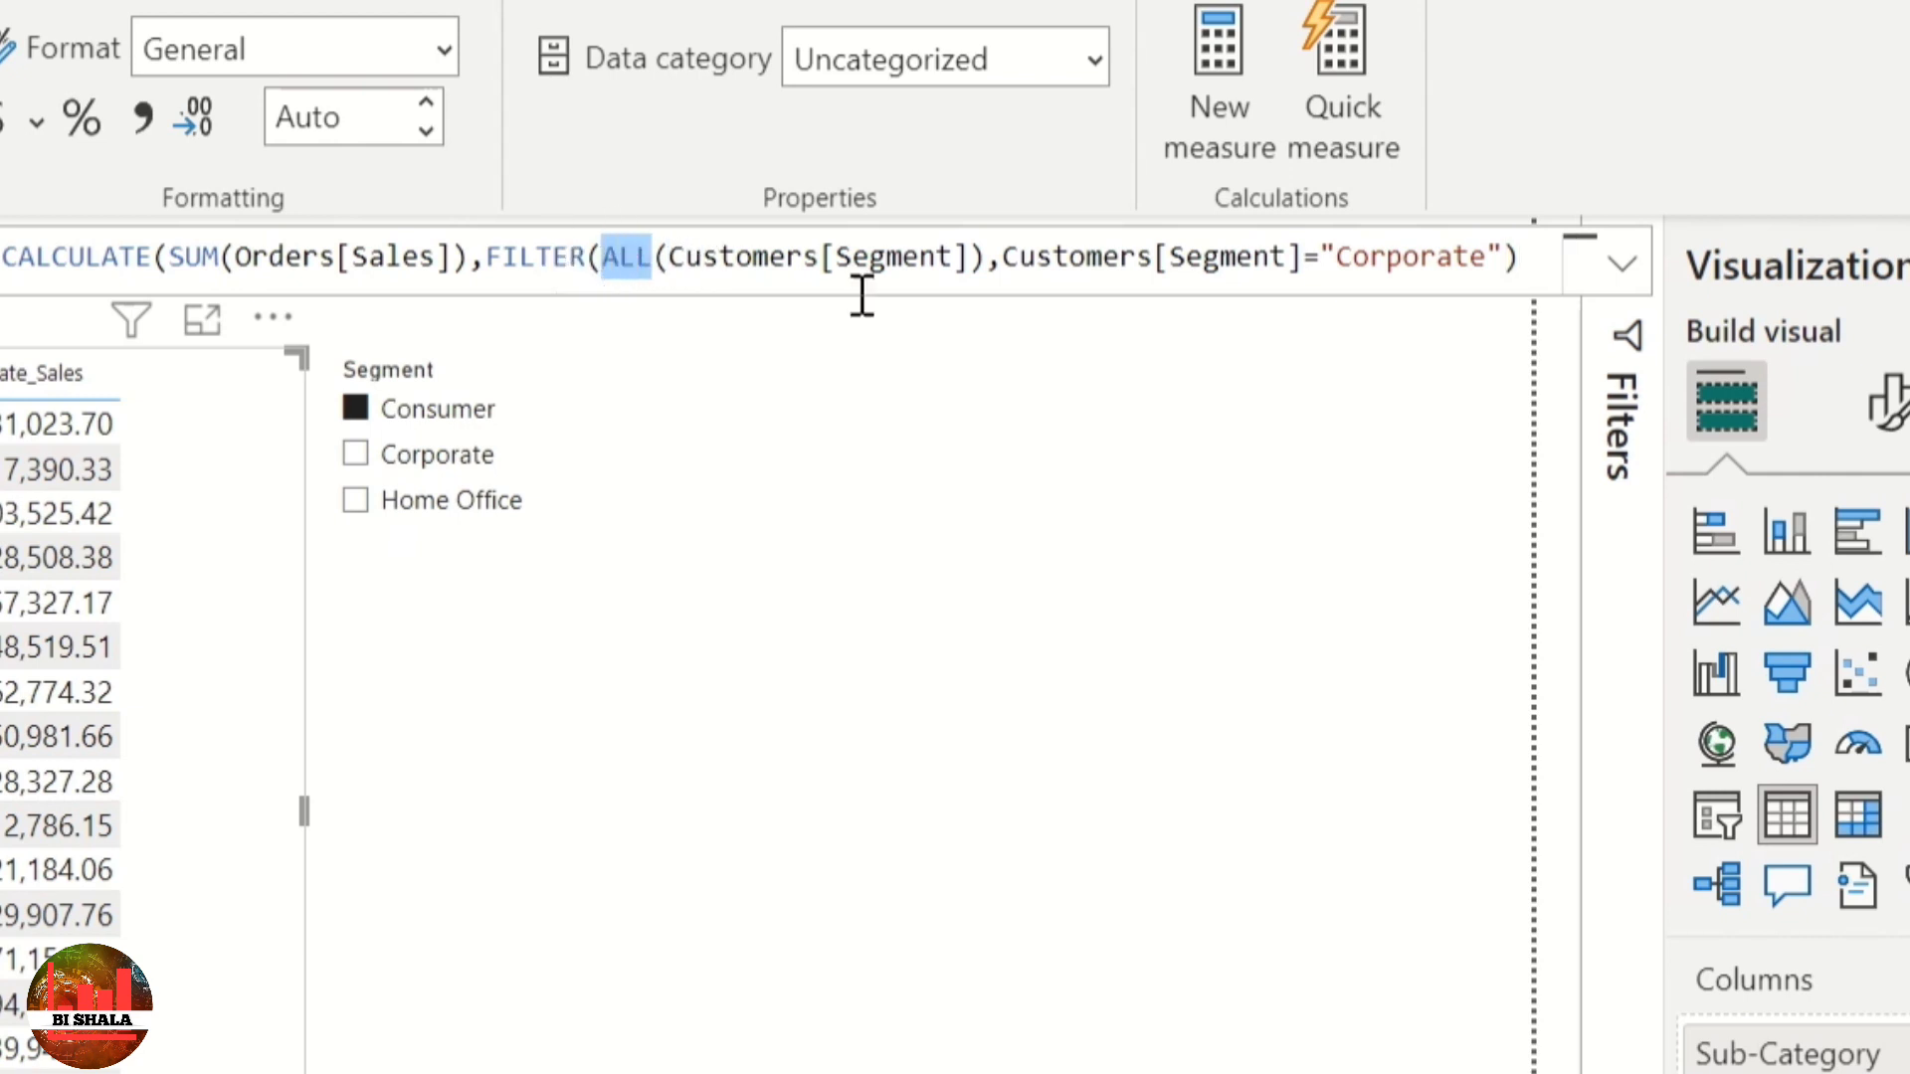
left_click(1005, 261)
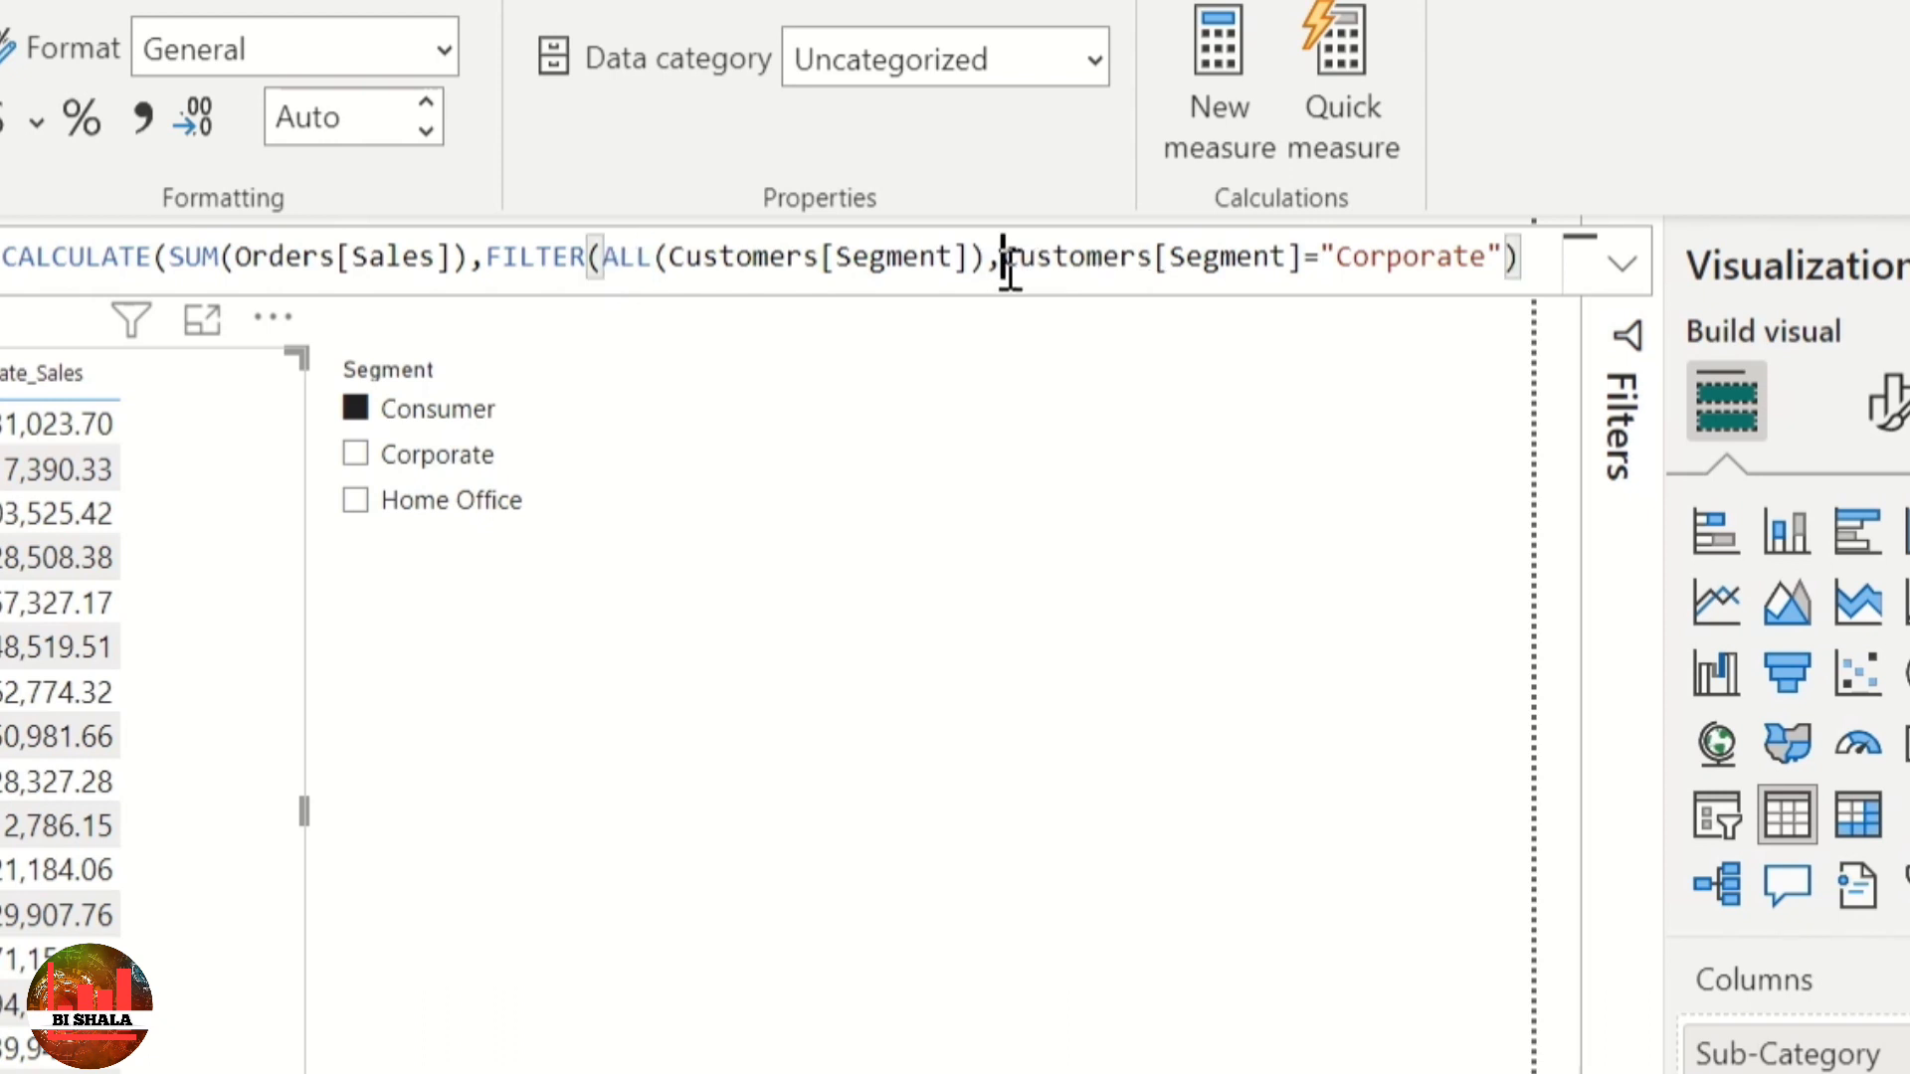
left_click_drag(1007, 260, 1507, 260)
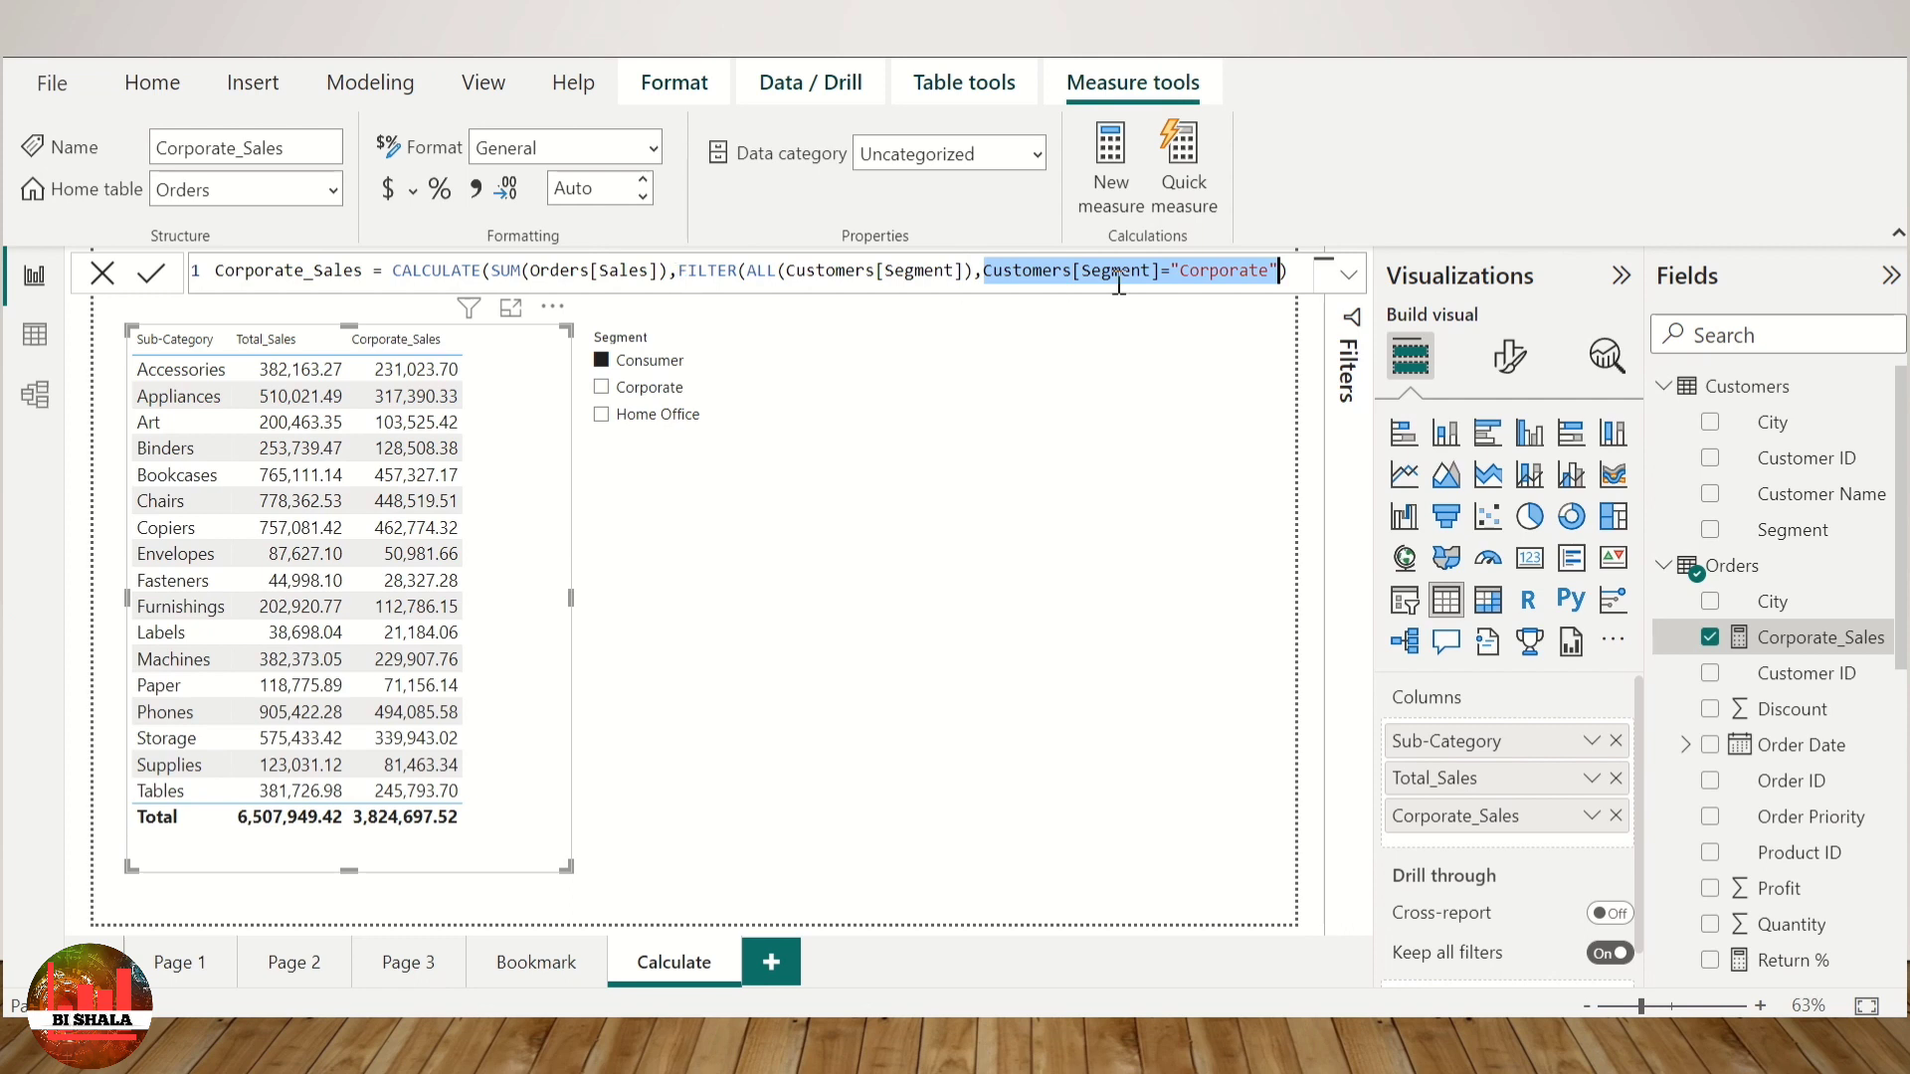
Step: Add the final closing parenthesis to the Corporate_Sales formula and commit the measure
left_click(1298, 276)
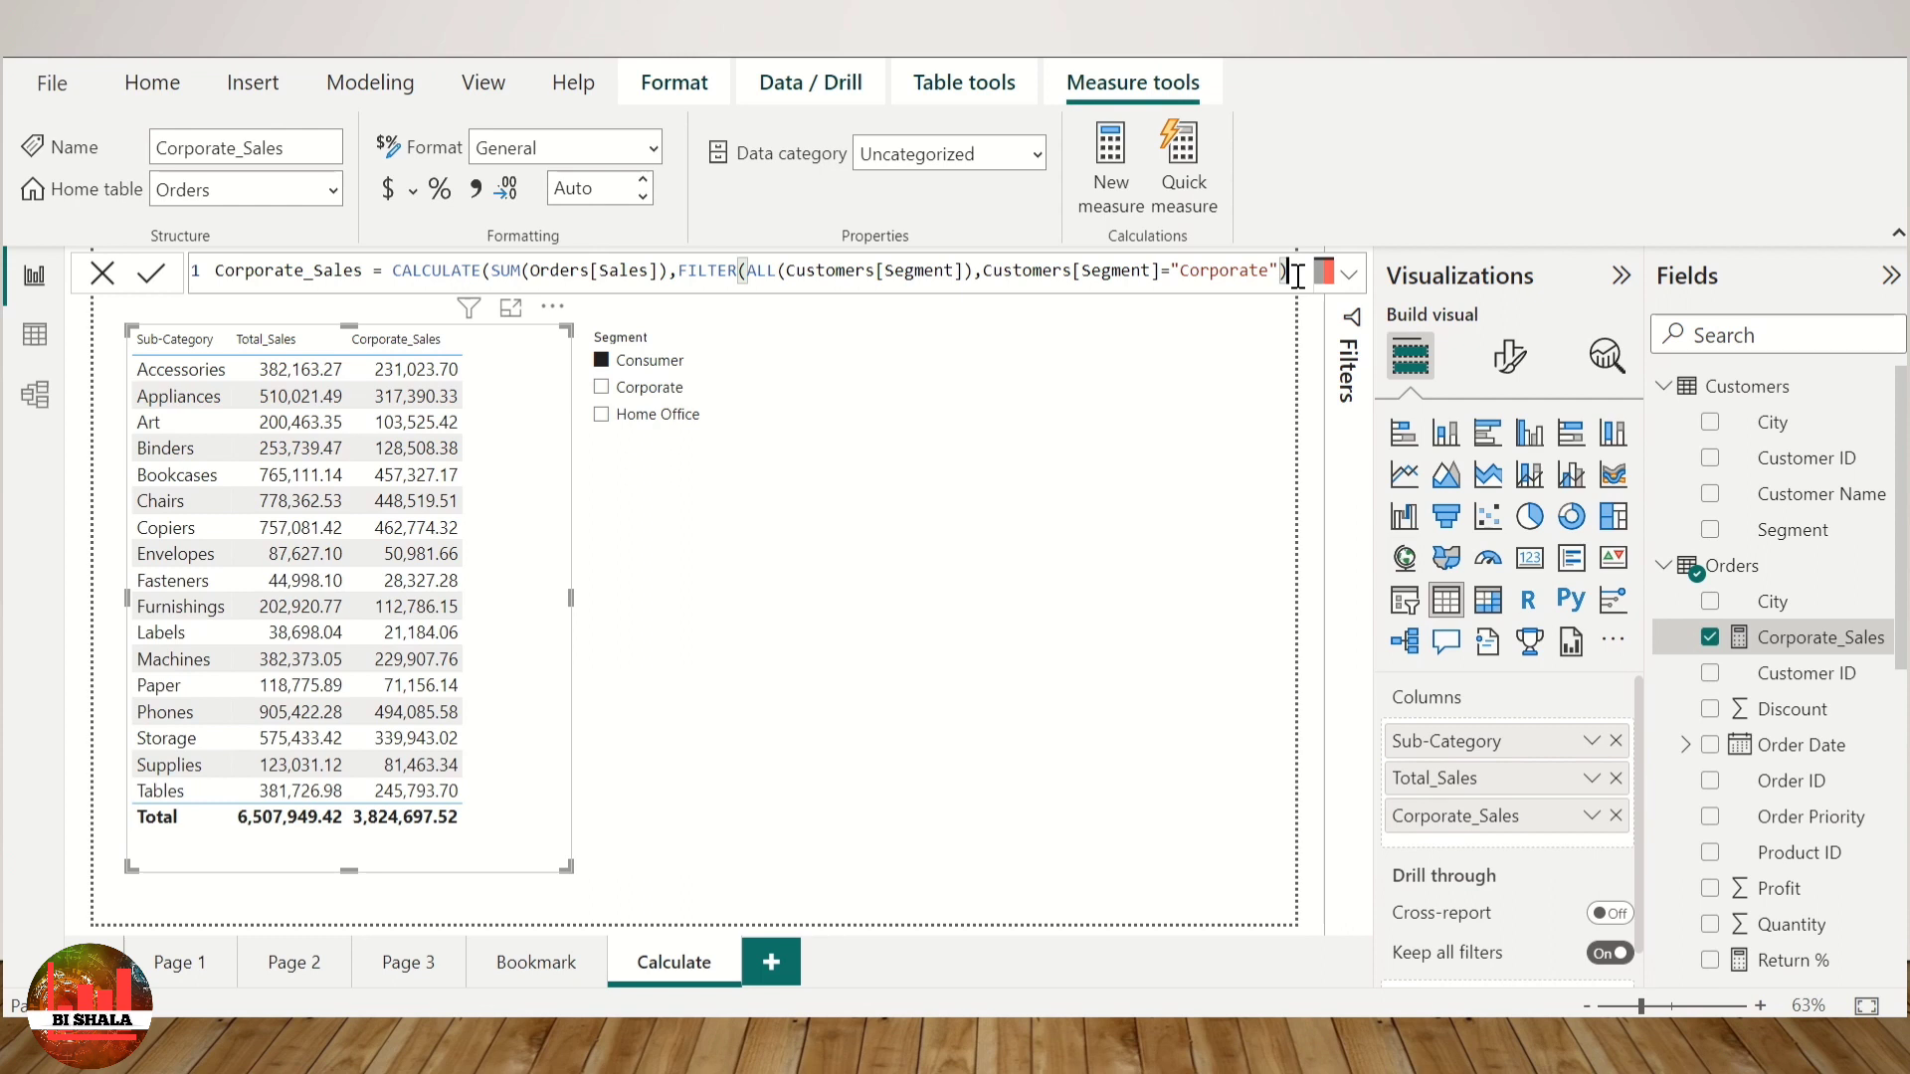
type(")")
key("Return")
Step: Set the Segment slicer to Home Office and compare Total_Sales with Corporate_Sales in the sub-category table
left_click(602, 416)
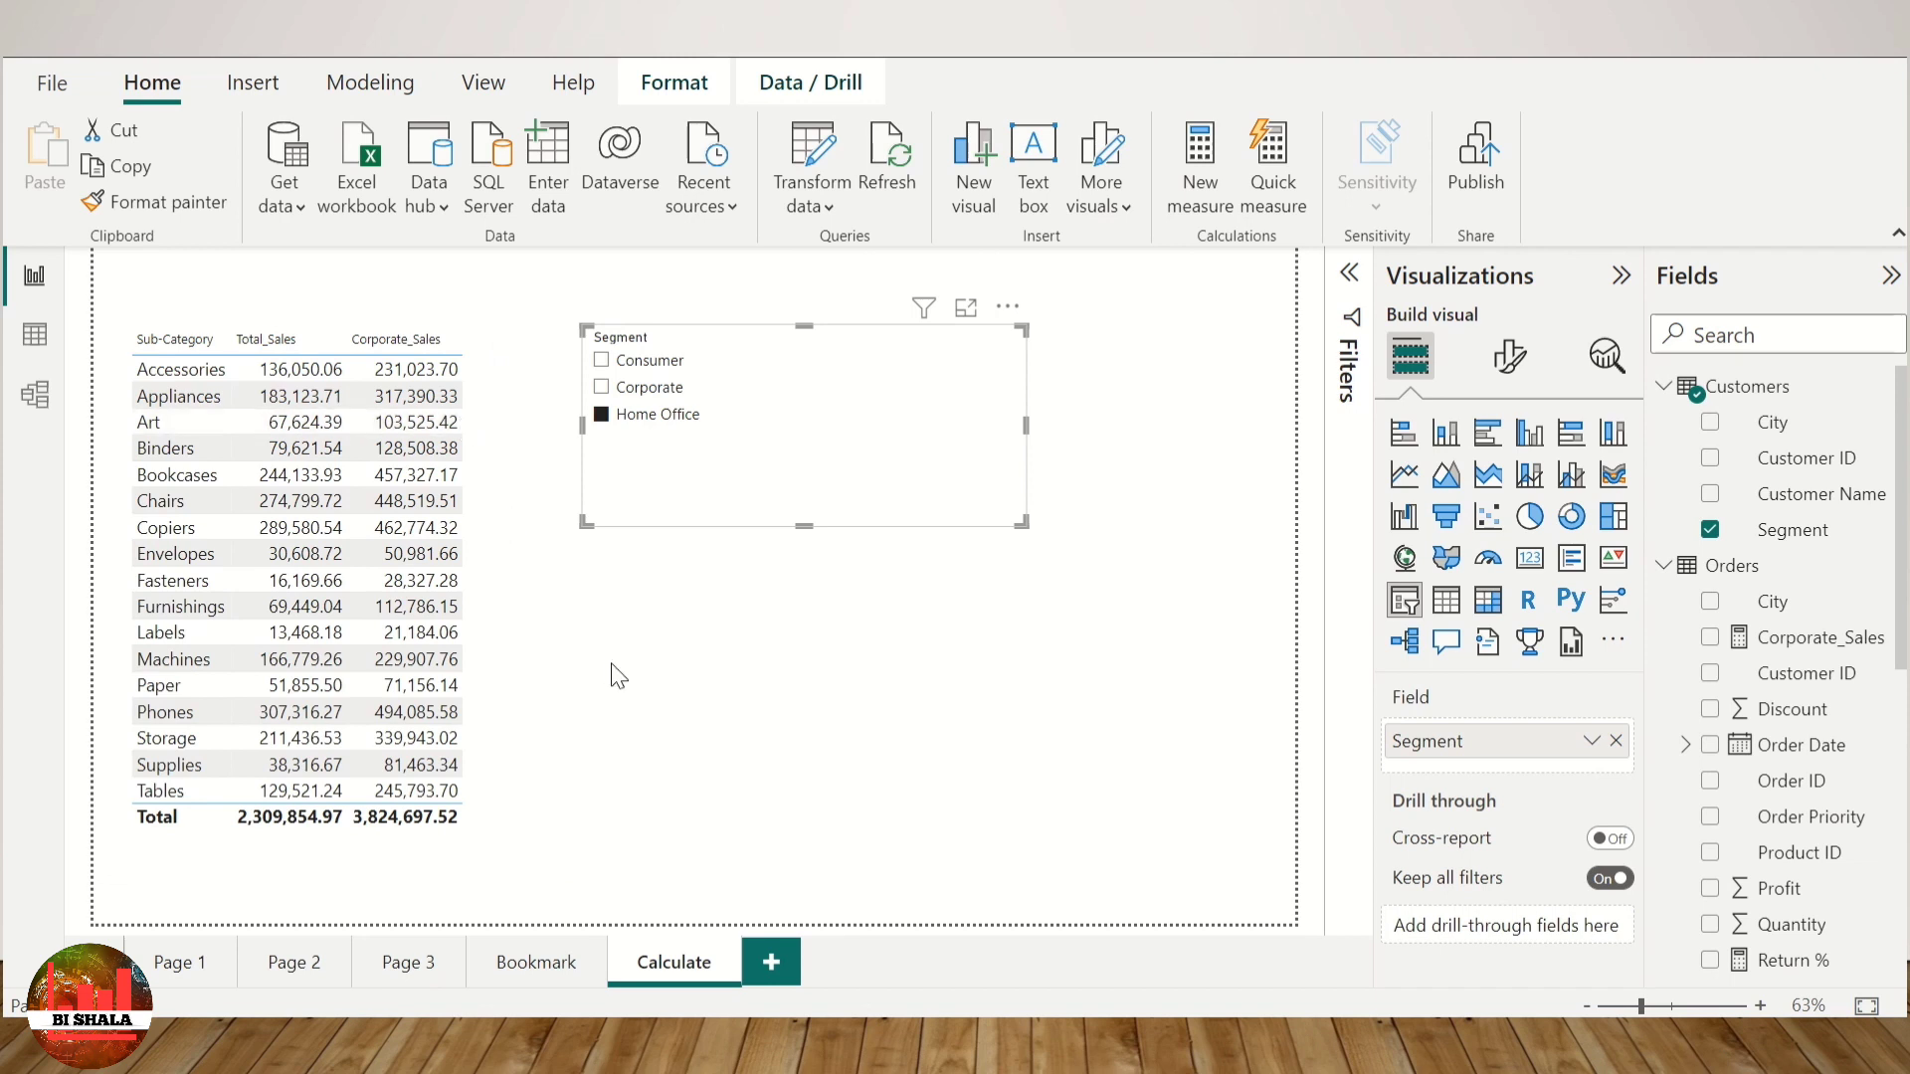
left_click(538, 637)
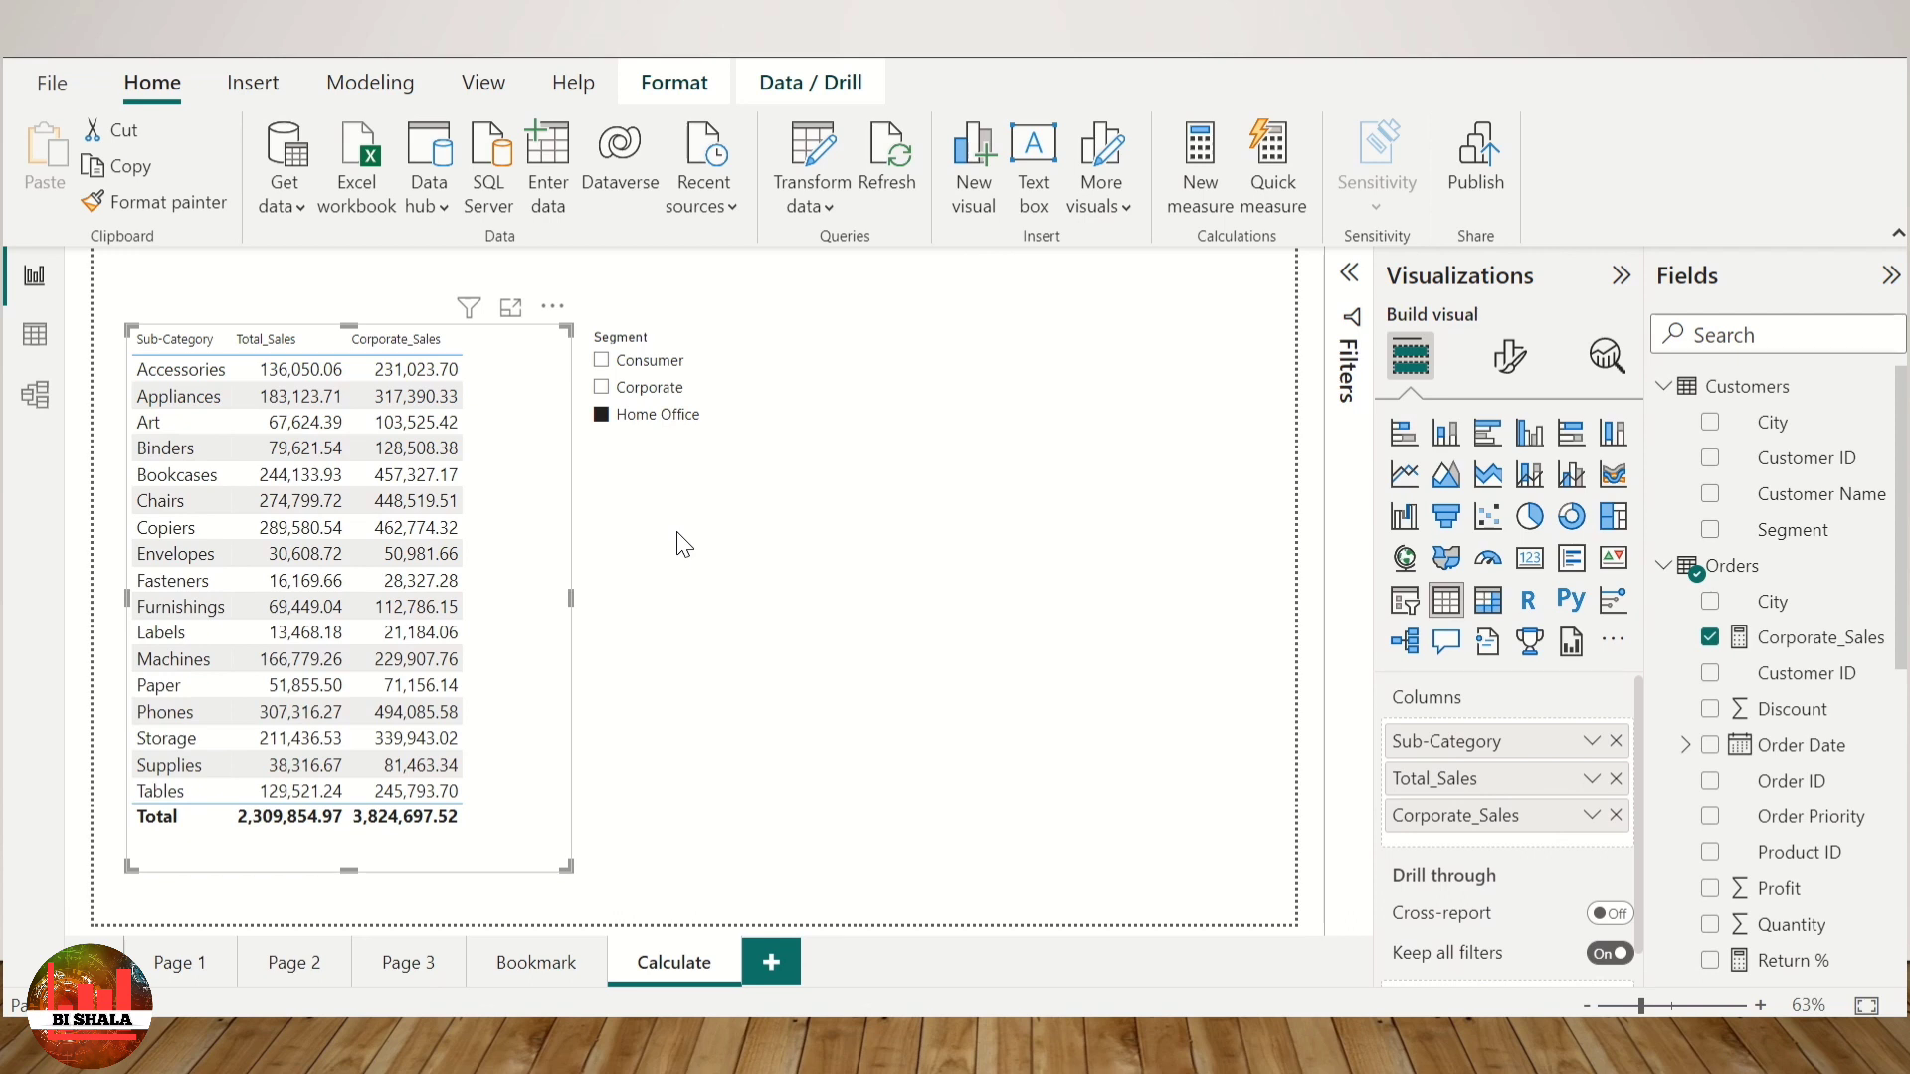
mouse_move(766, 70)
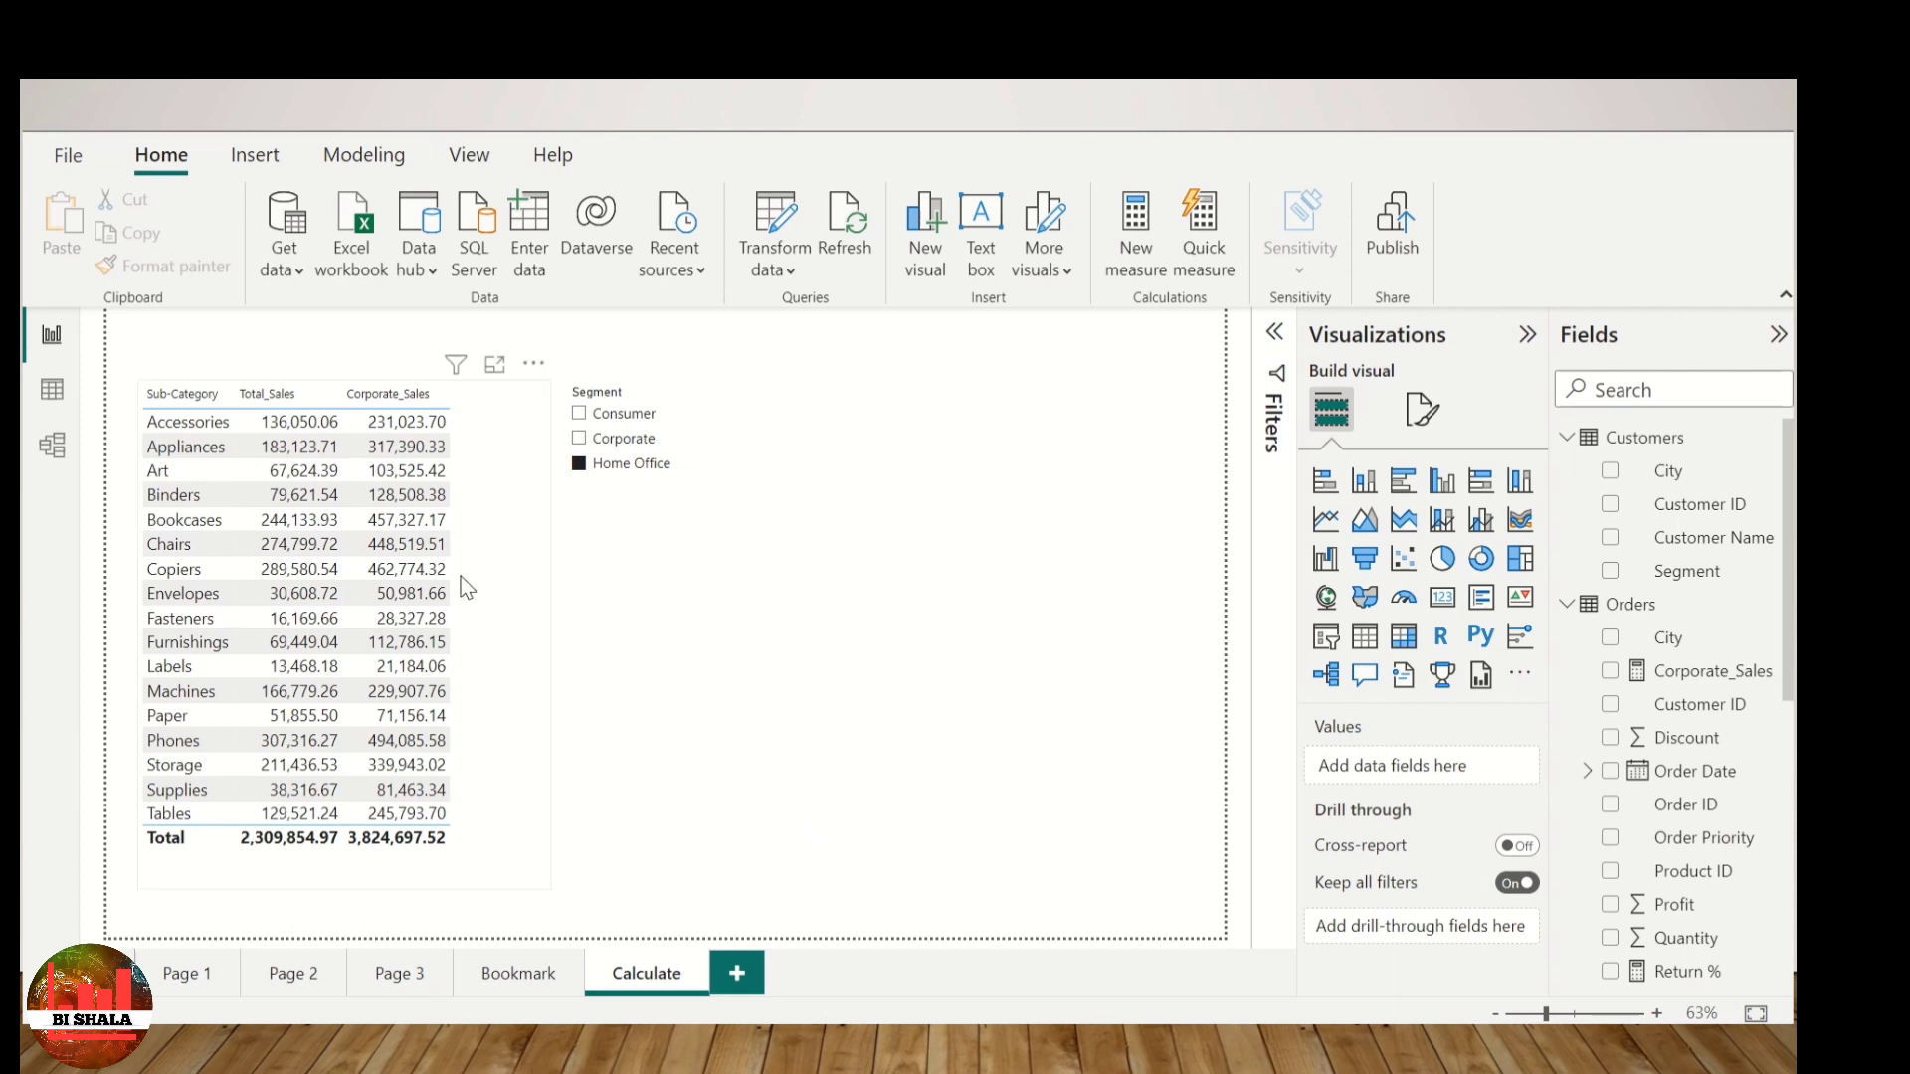
Step: Remove Corporate_Sales from the sub-category table and open the Total_Sales measure's formula
left_click(485, 557)
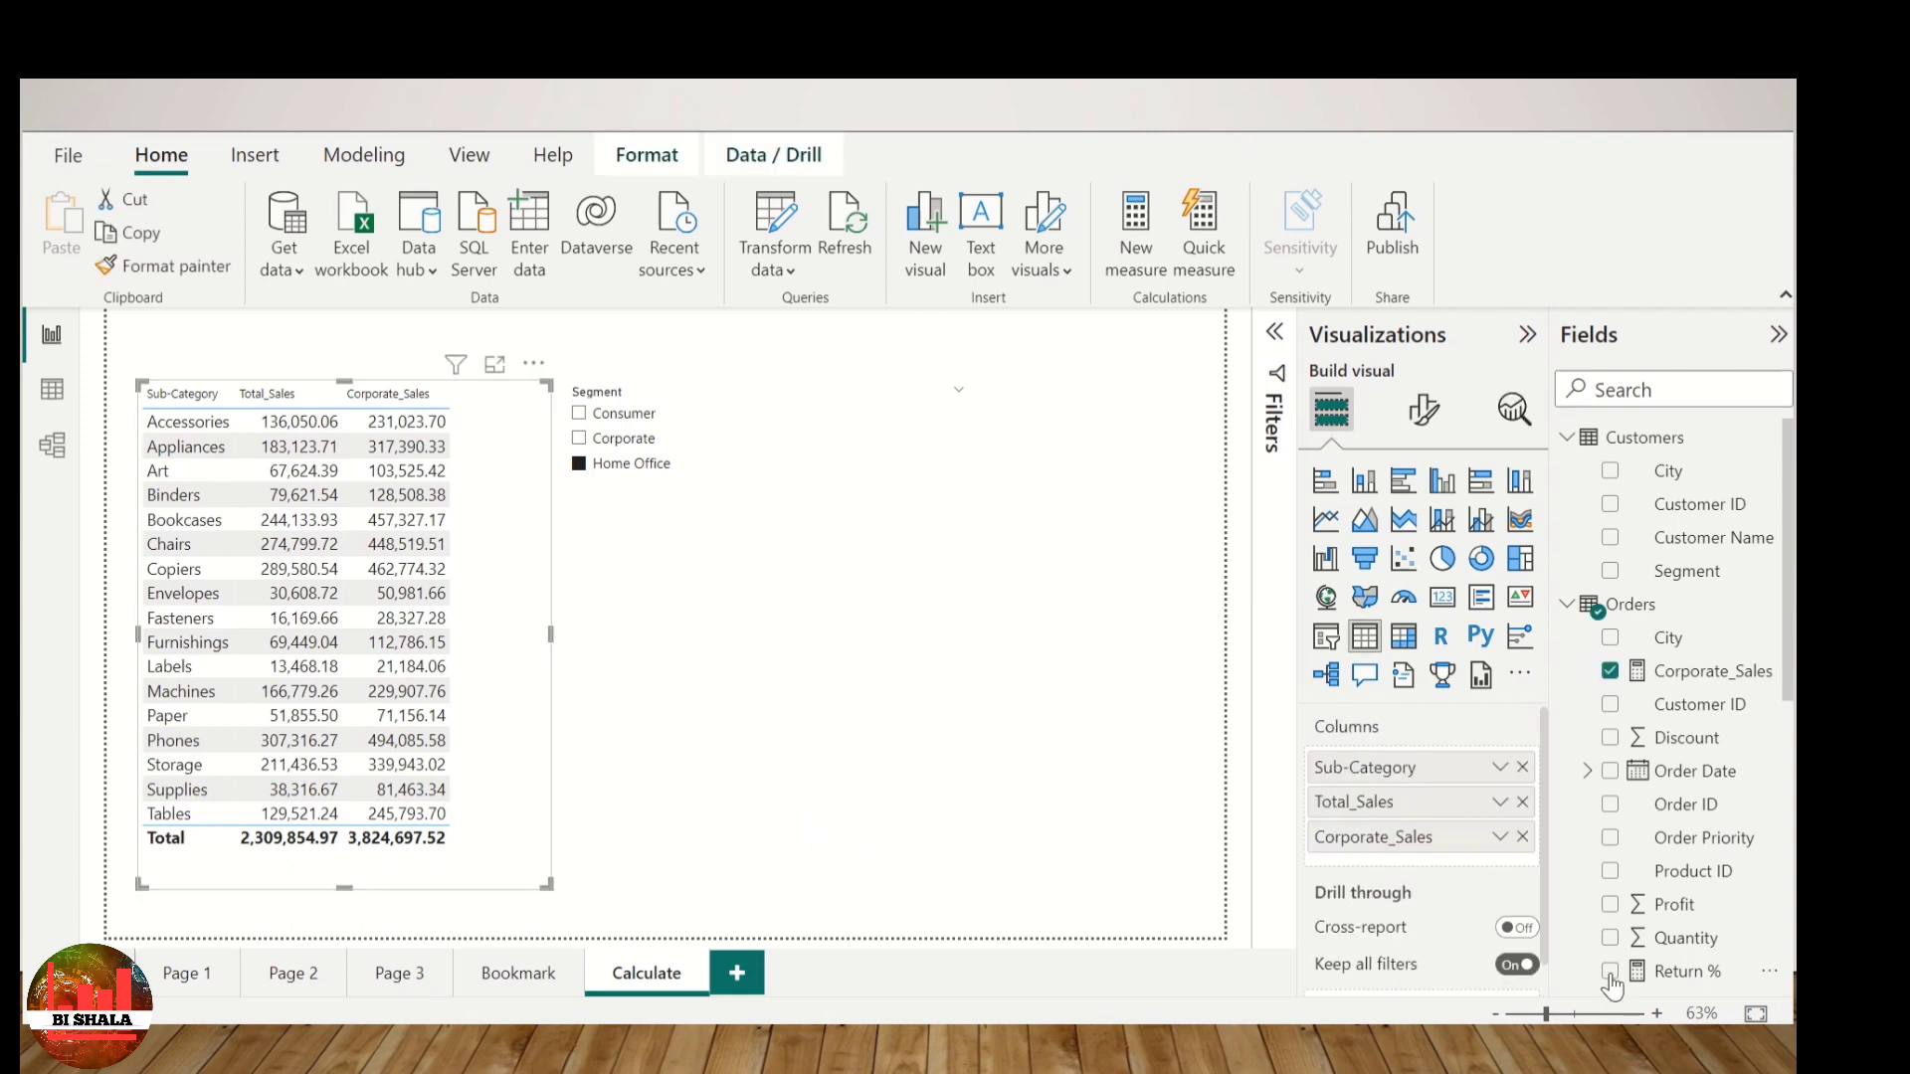
left_click(1522, 837)
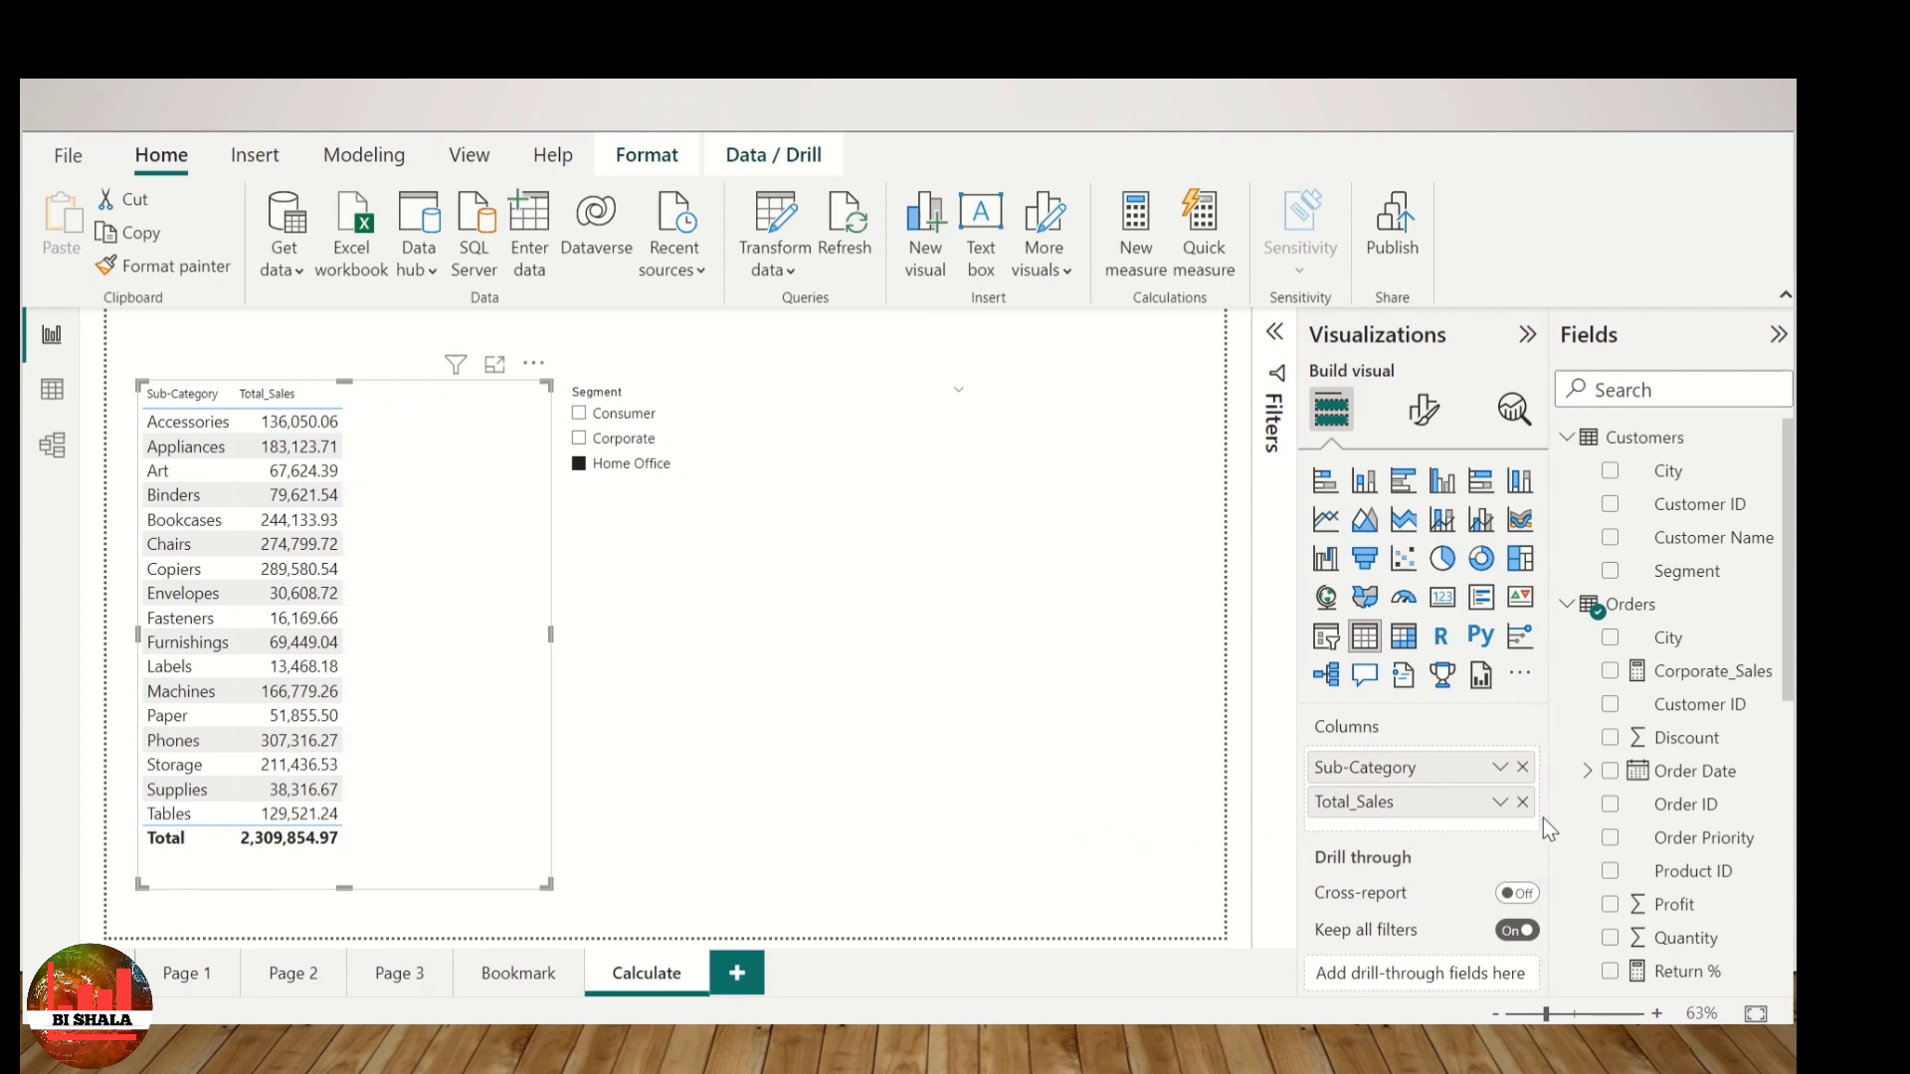
scroll(1643, 699, "down", 5)
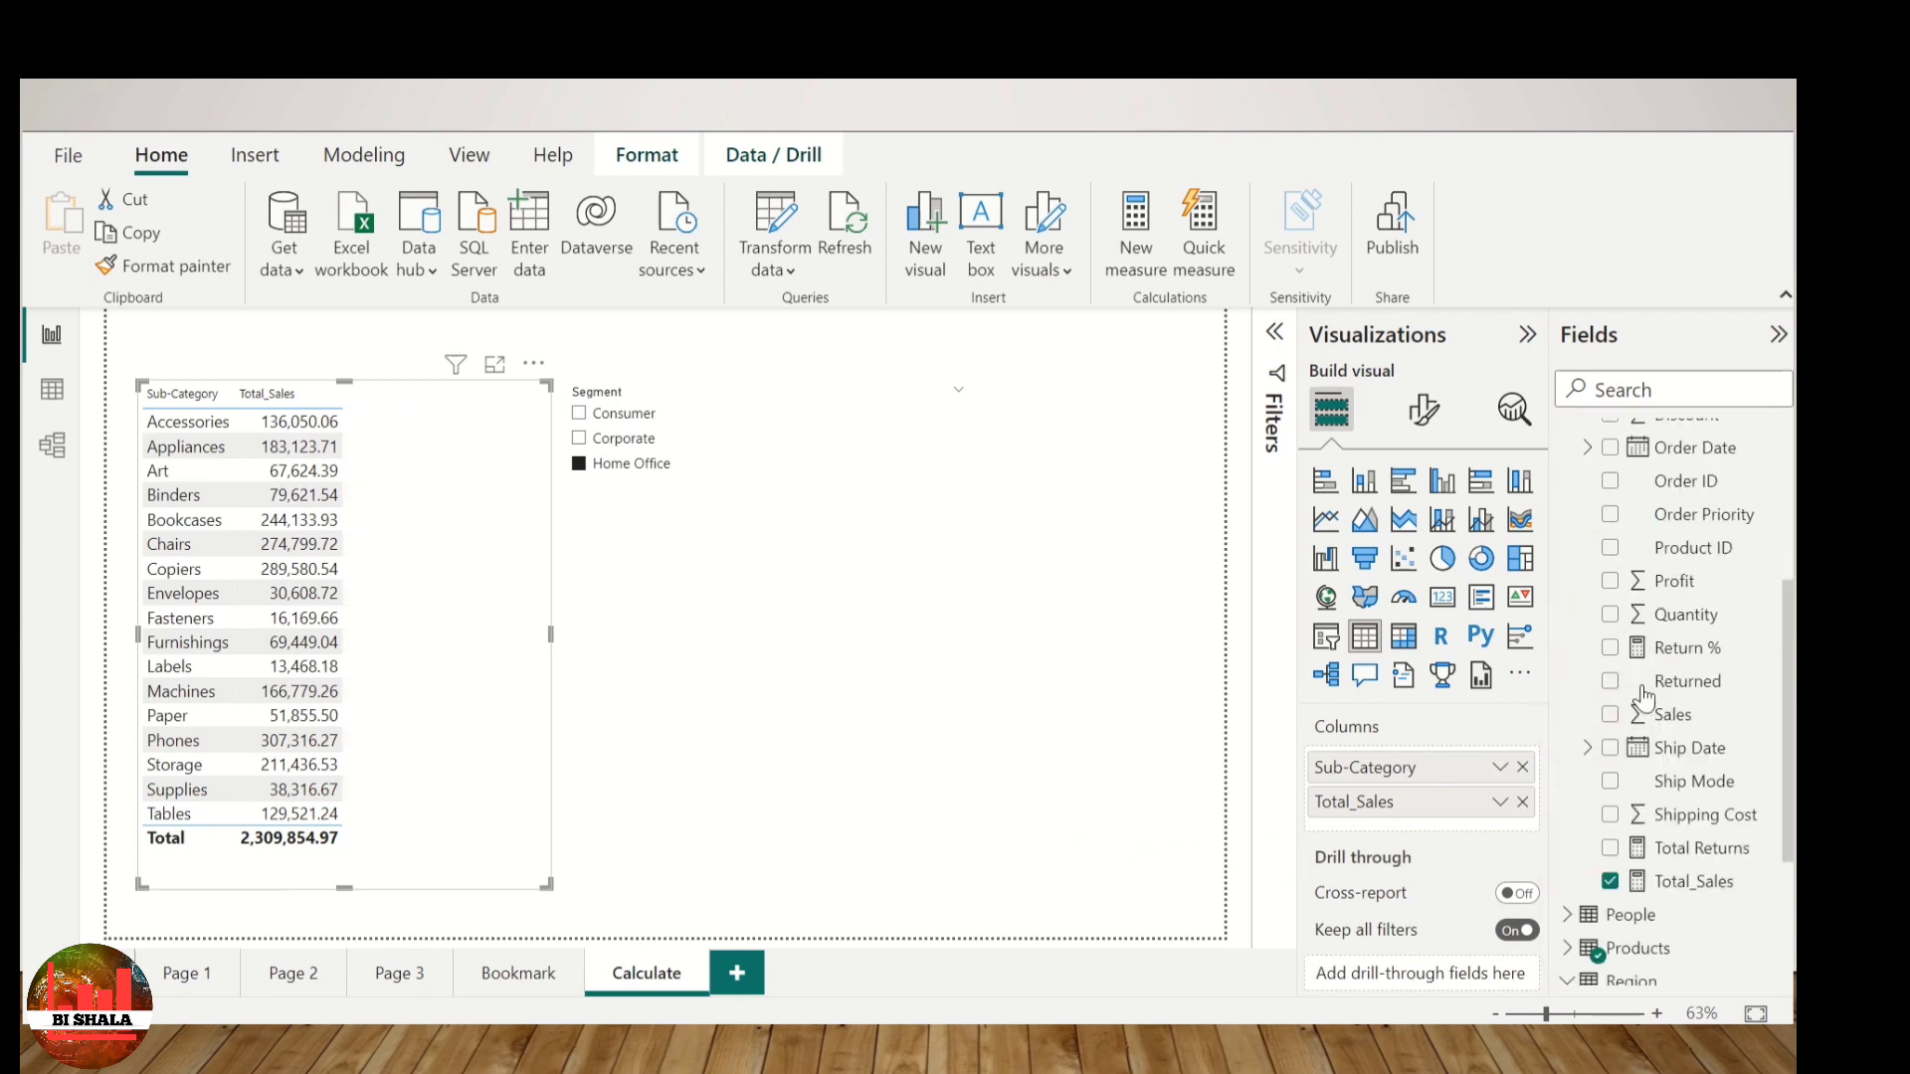
left_click(1691, 865)
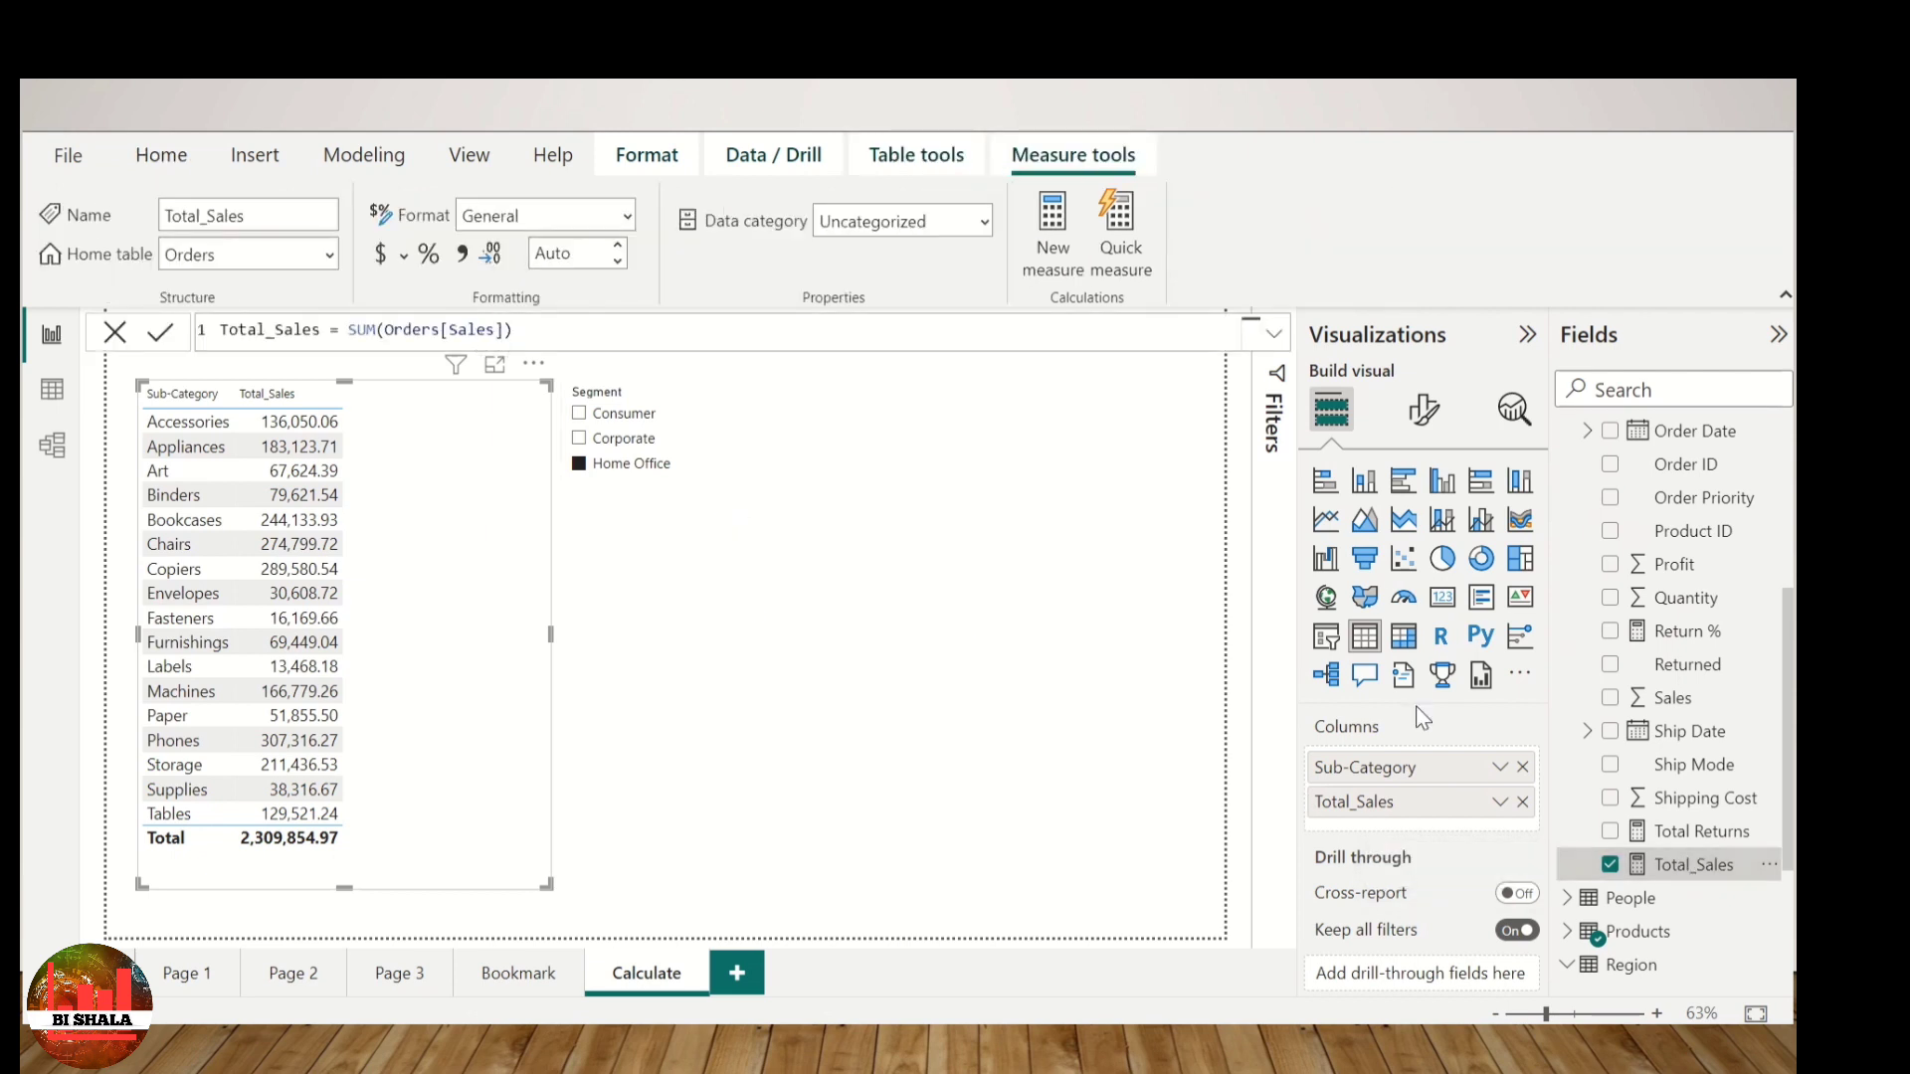
Step: Create a new measure in the Orders table and name it Art Sales in its formula
scroll(1616, 627, "up", 3)
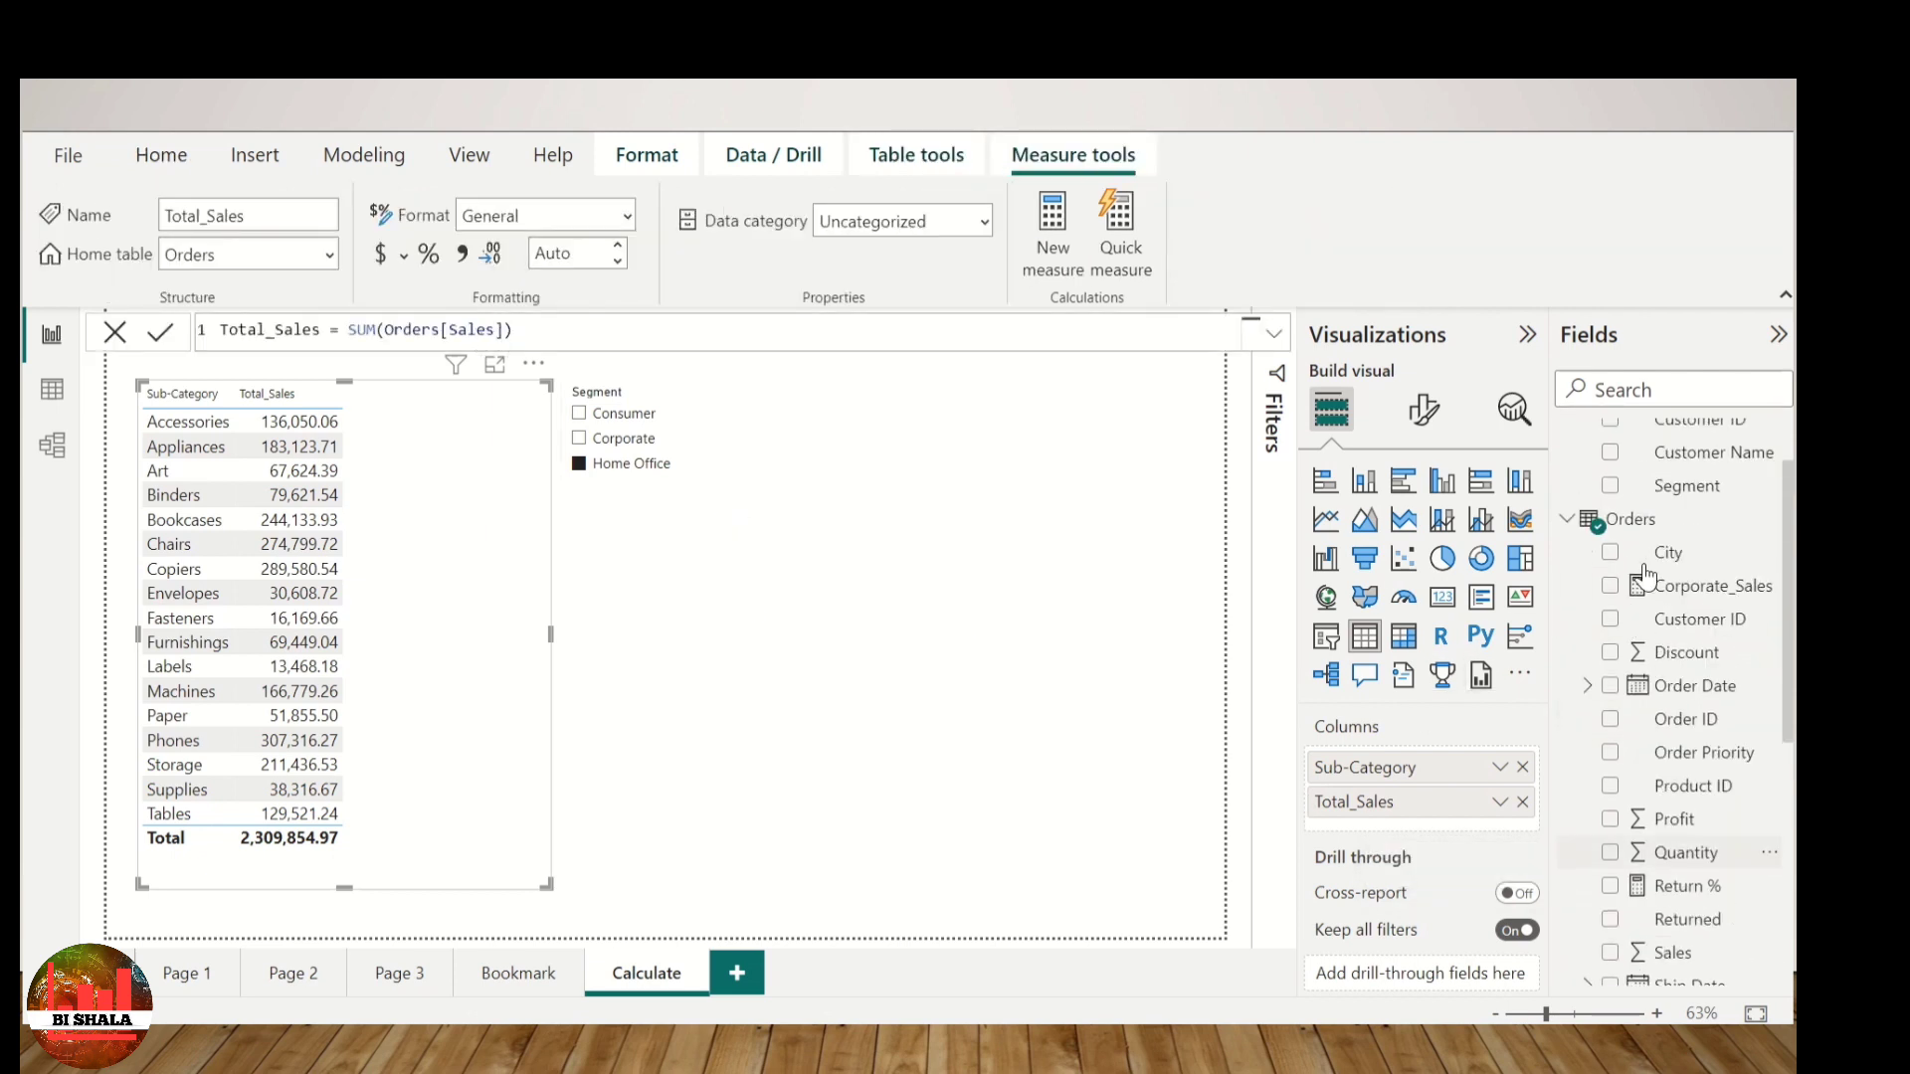
right_click(1705, 520)
left_click(1556, 516)
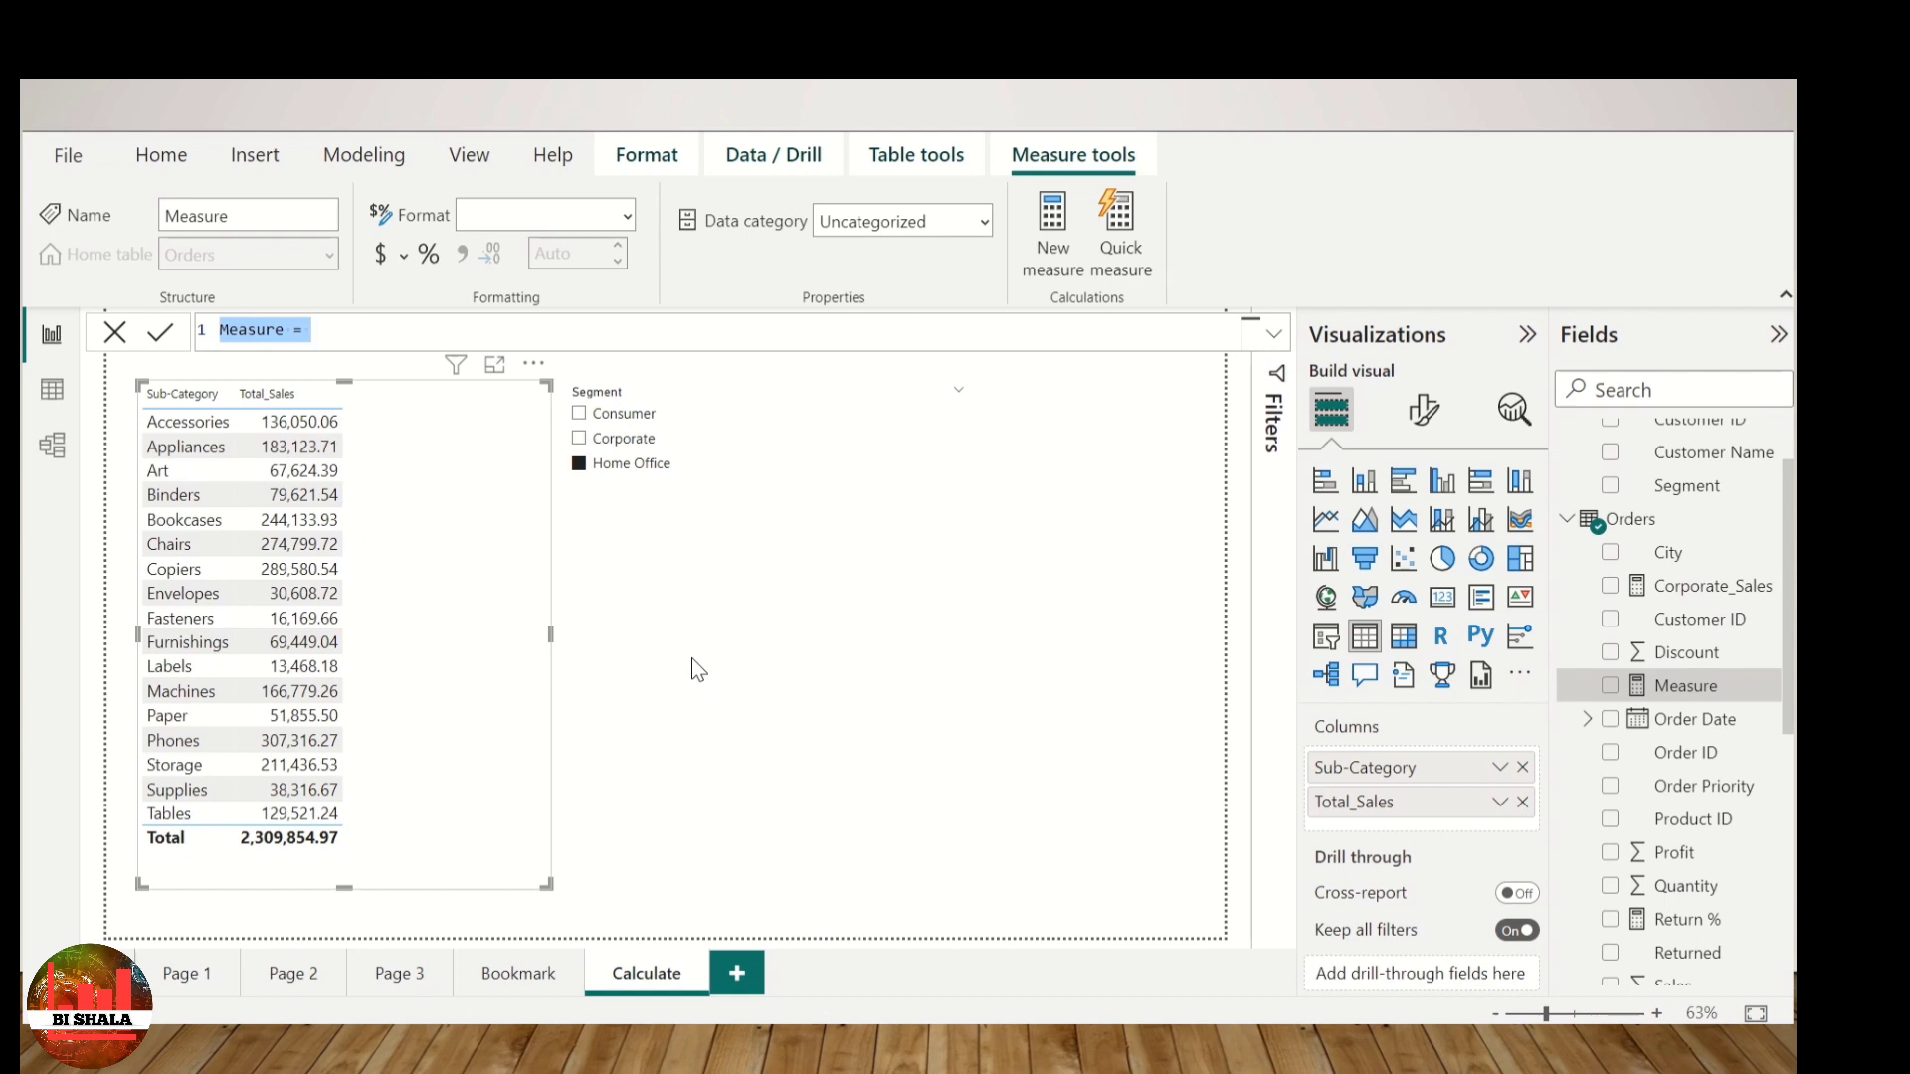
key("BackSpace")
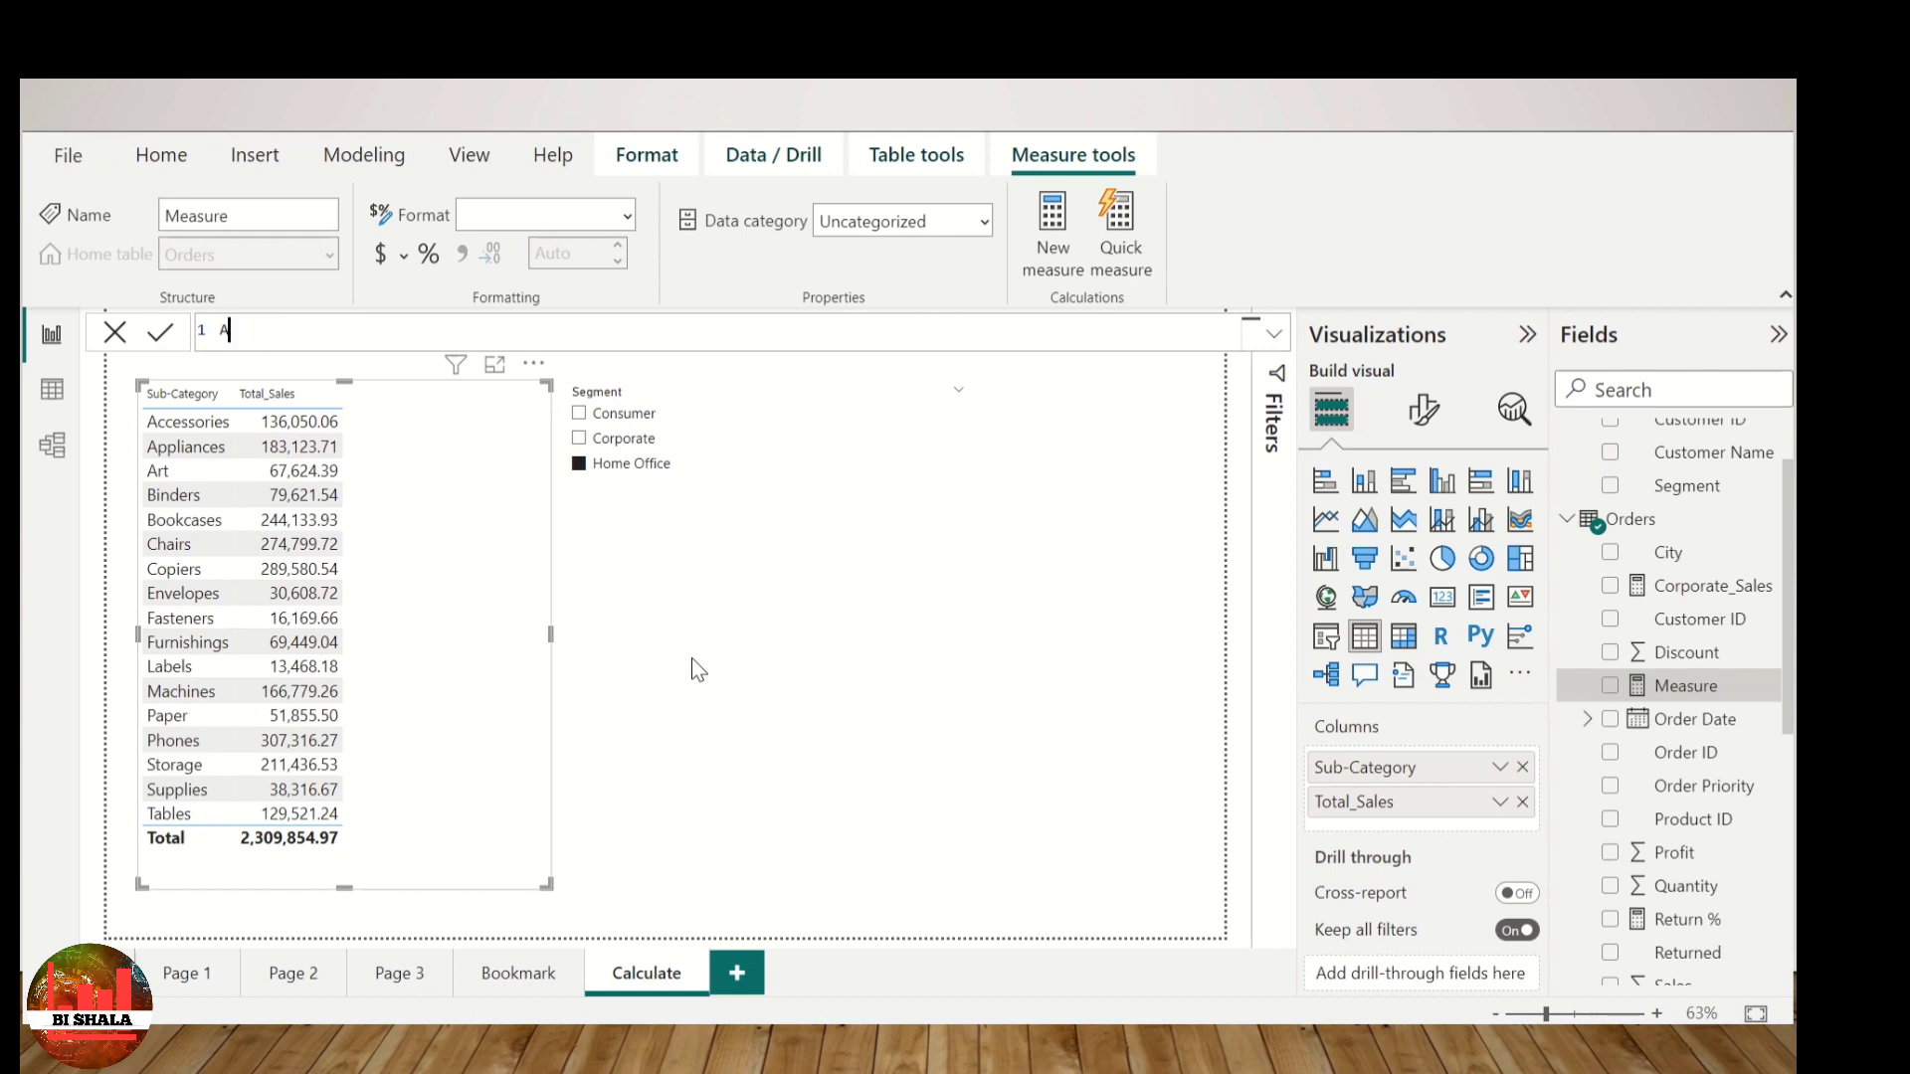
type("Art Sales=")
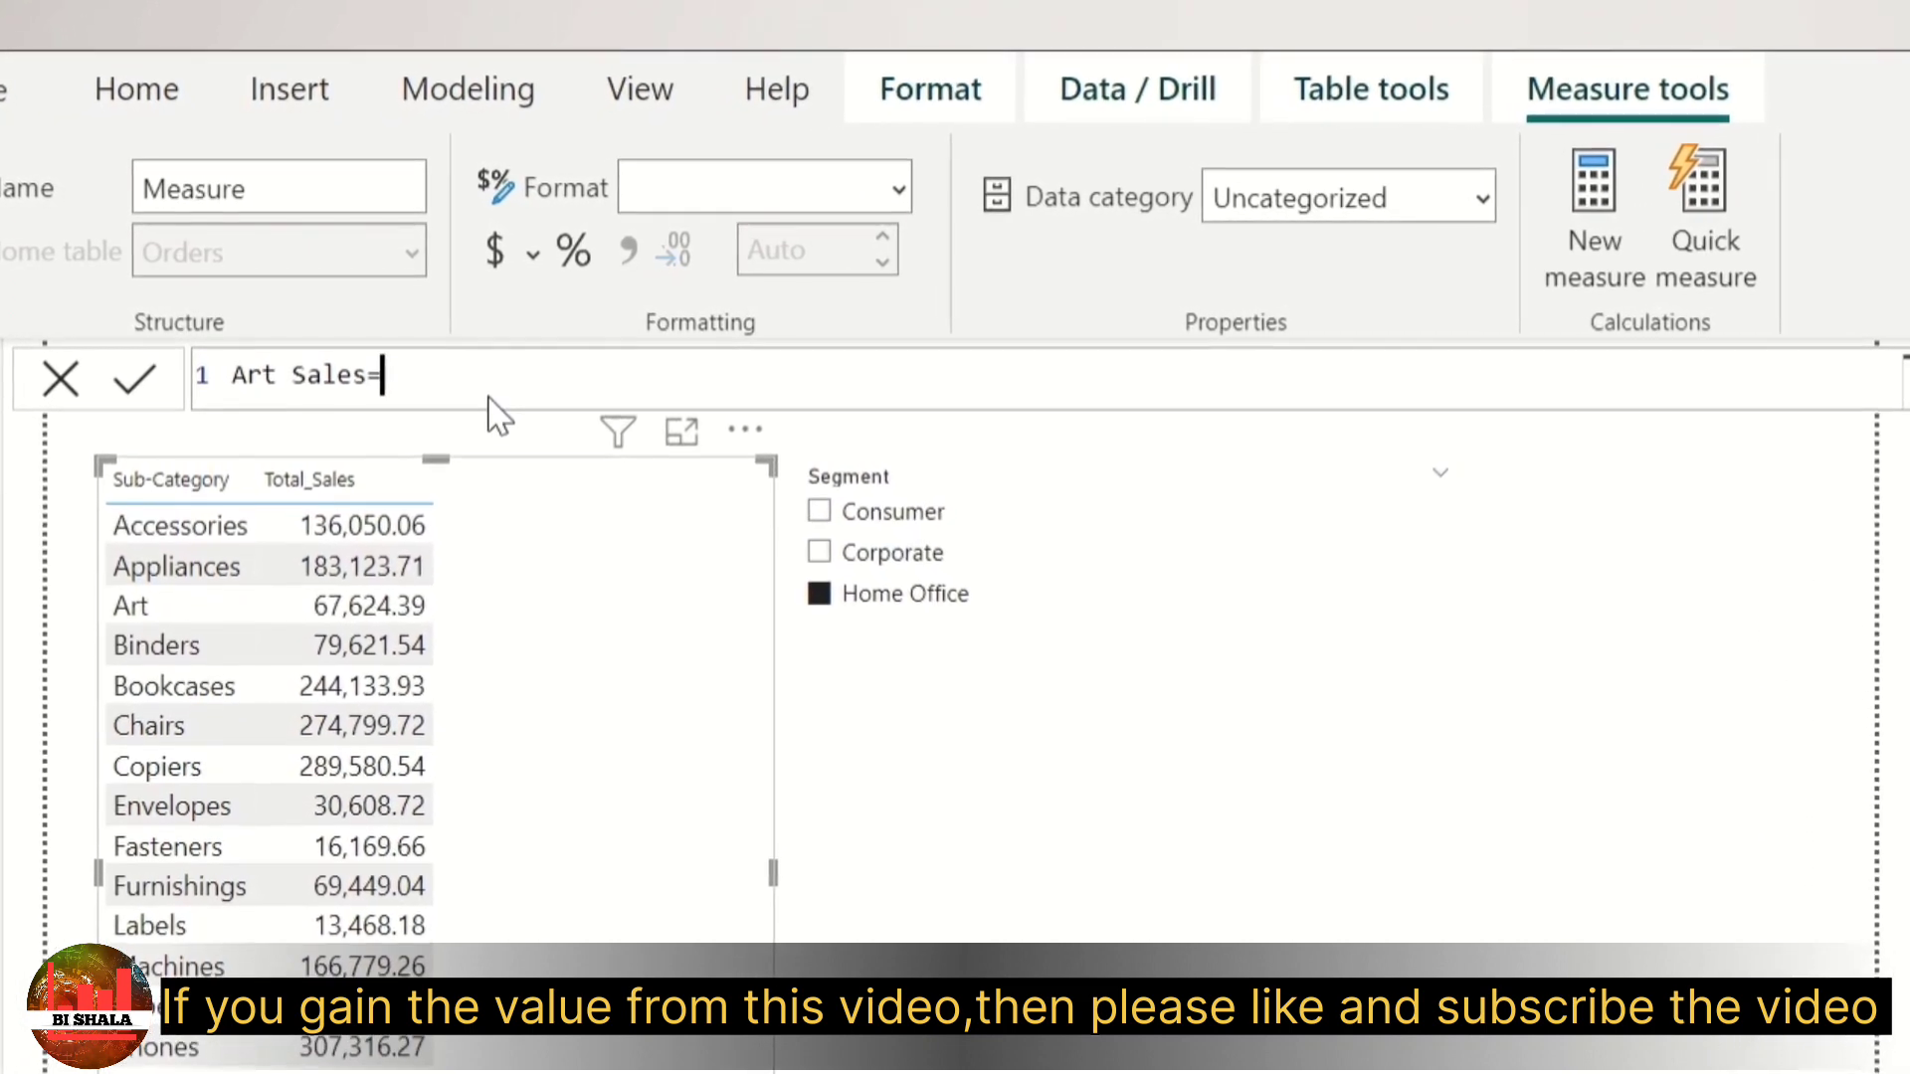
Step: Begin the Art Sales formula with CALCULATE, using SUM(Orders[Sales]) as its expression
type("calculate")
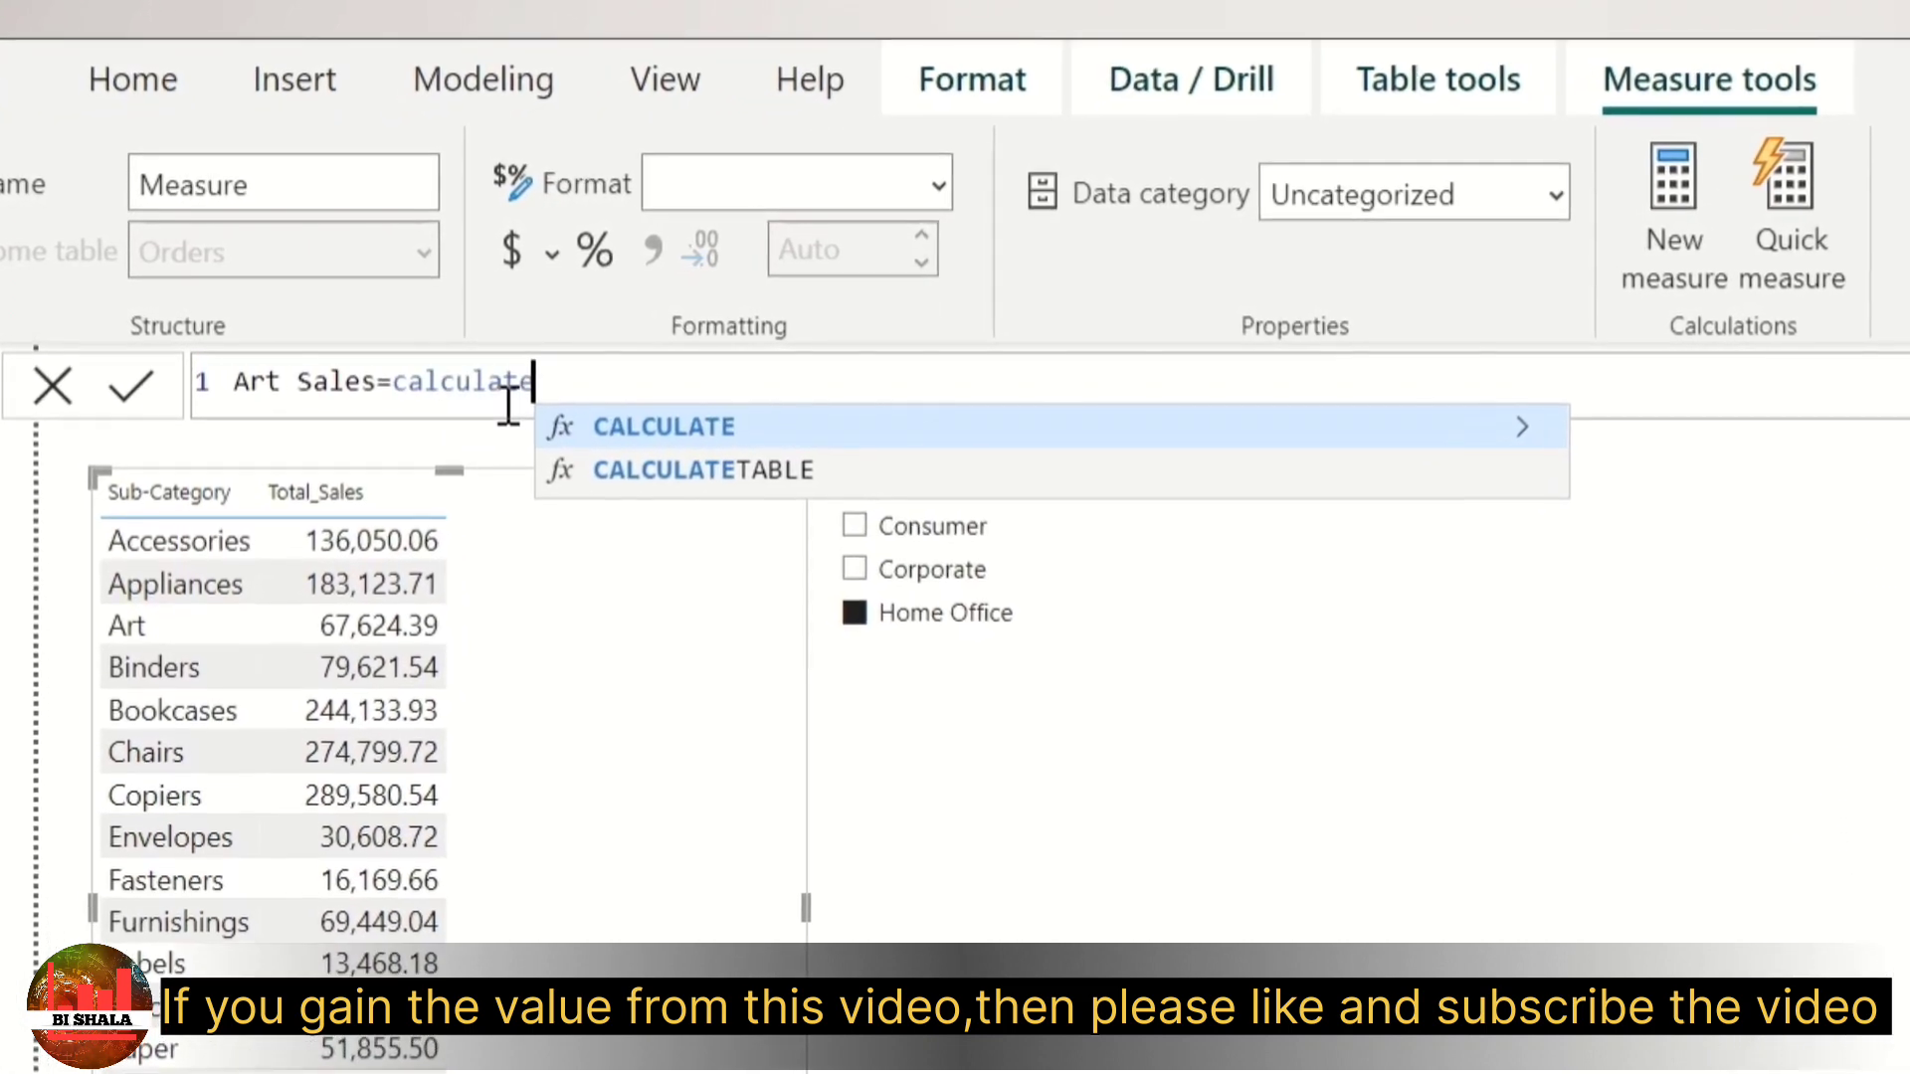
key("Tab")
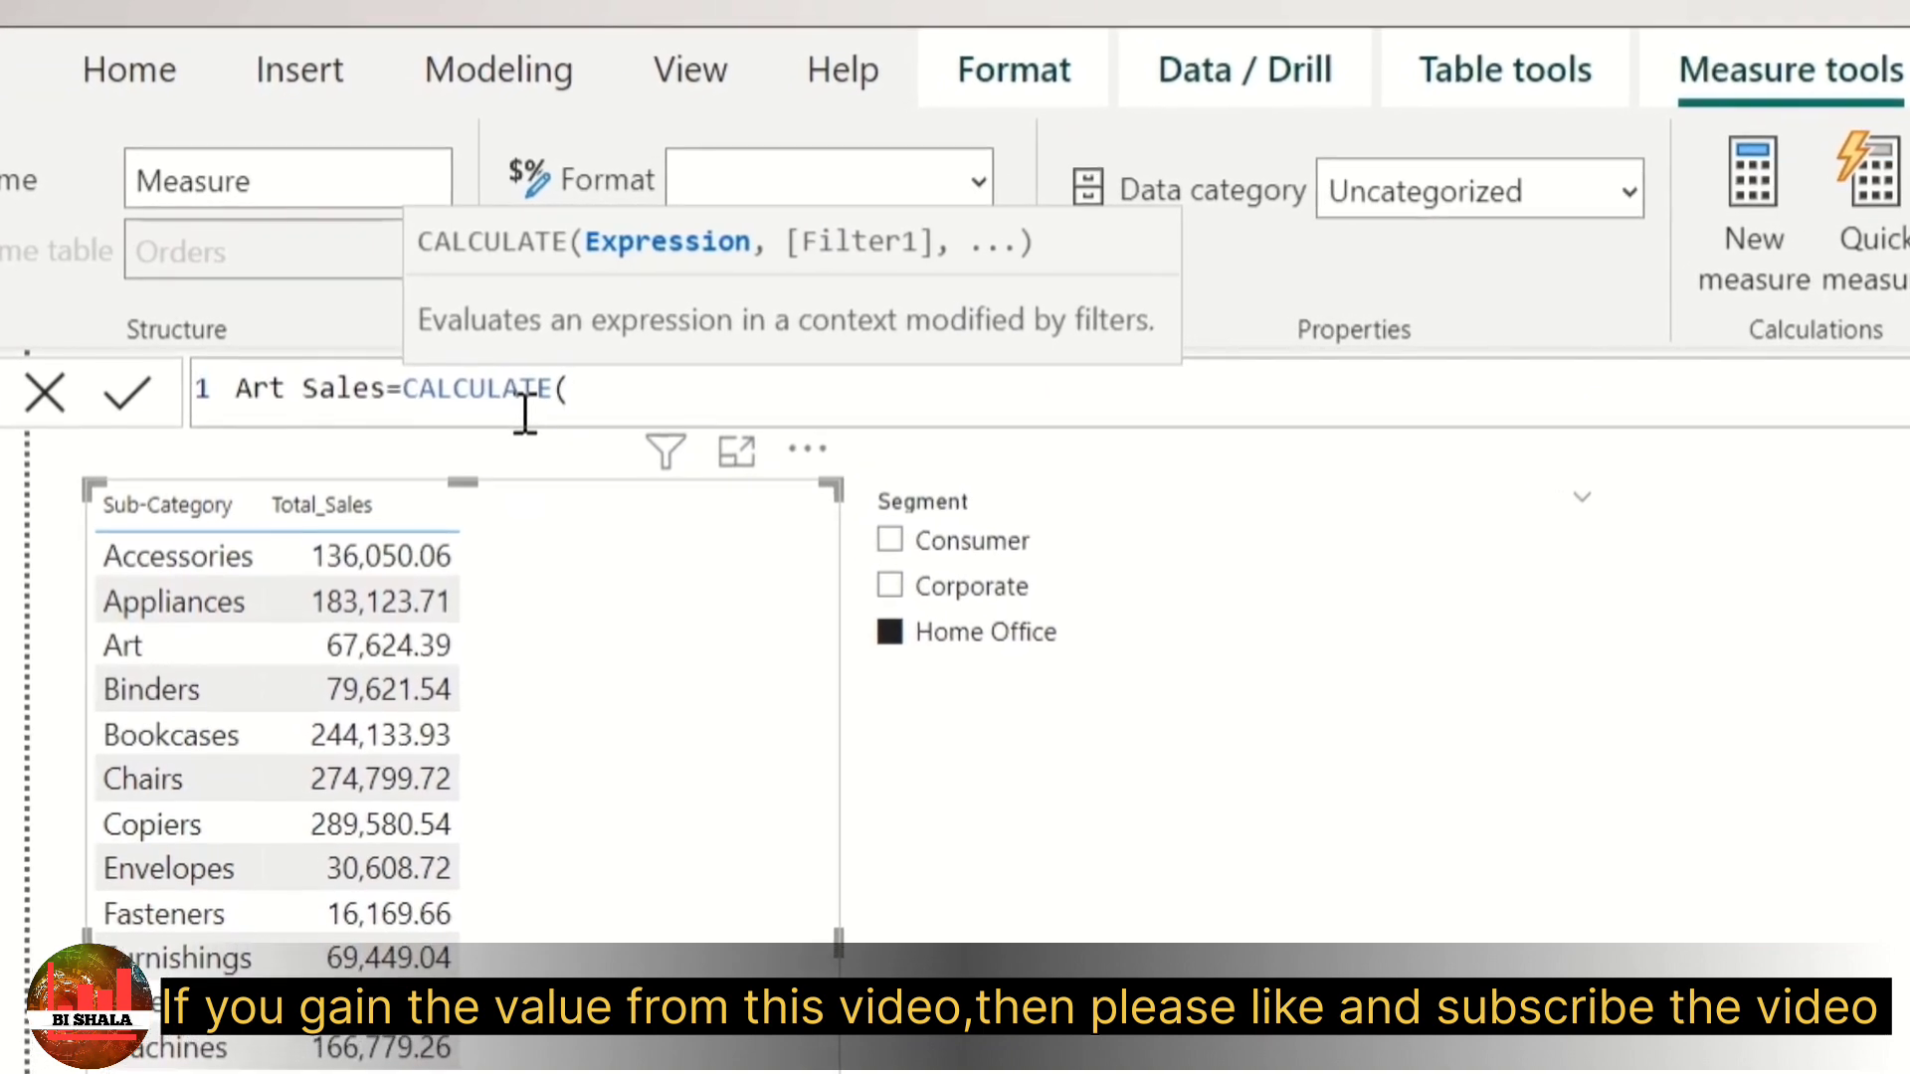
type("sum")
key("Tab")
type("sa")
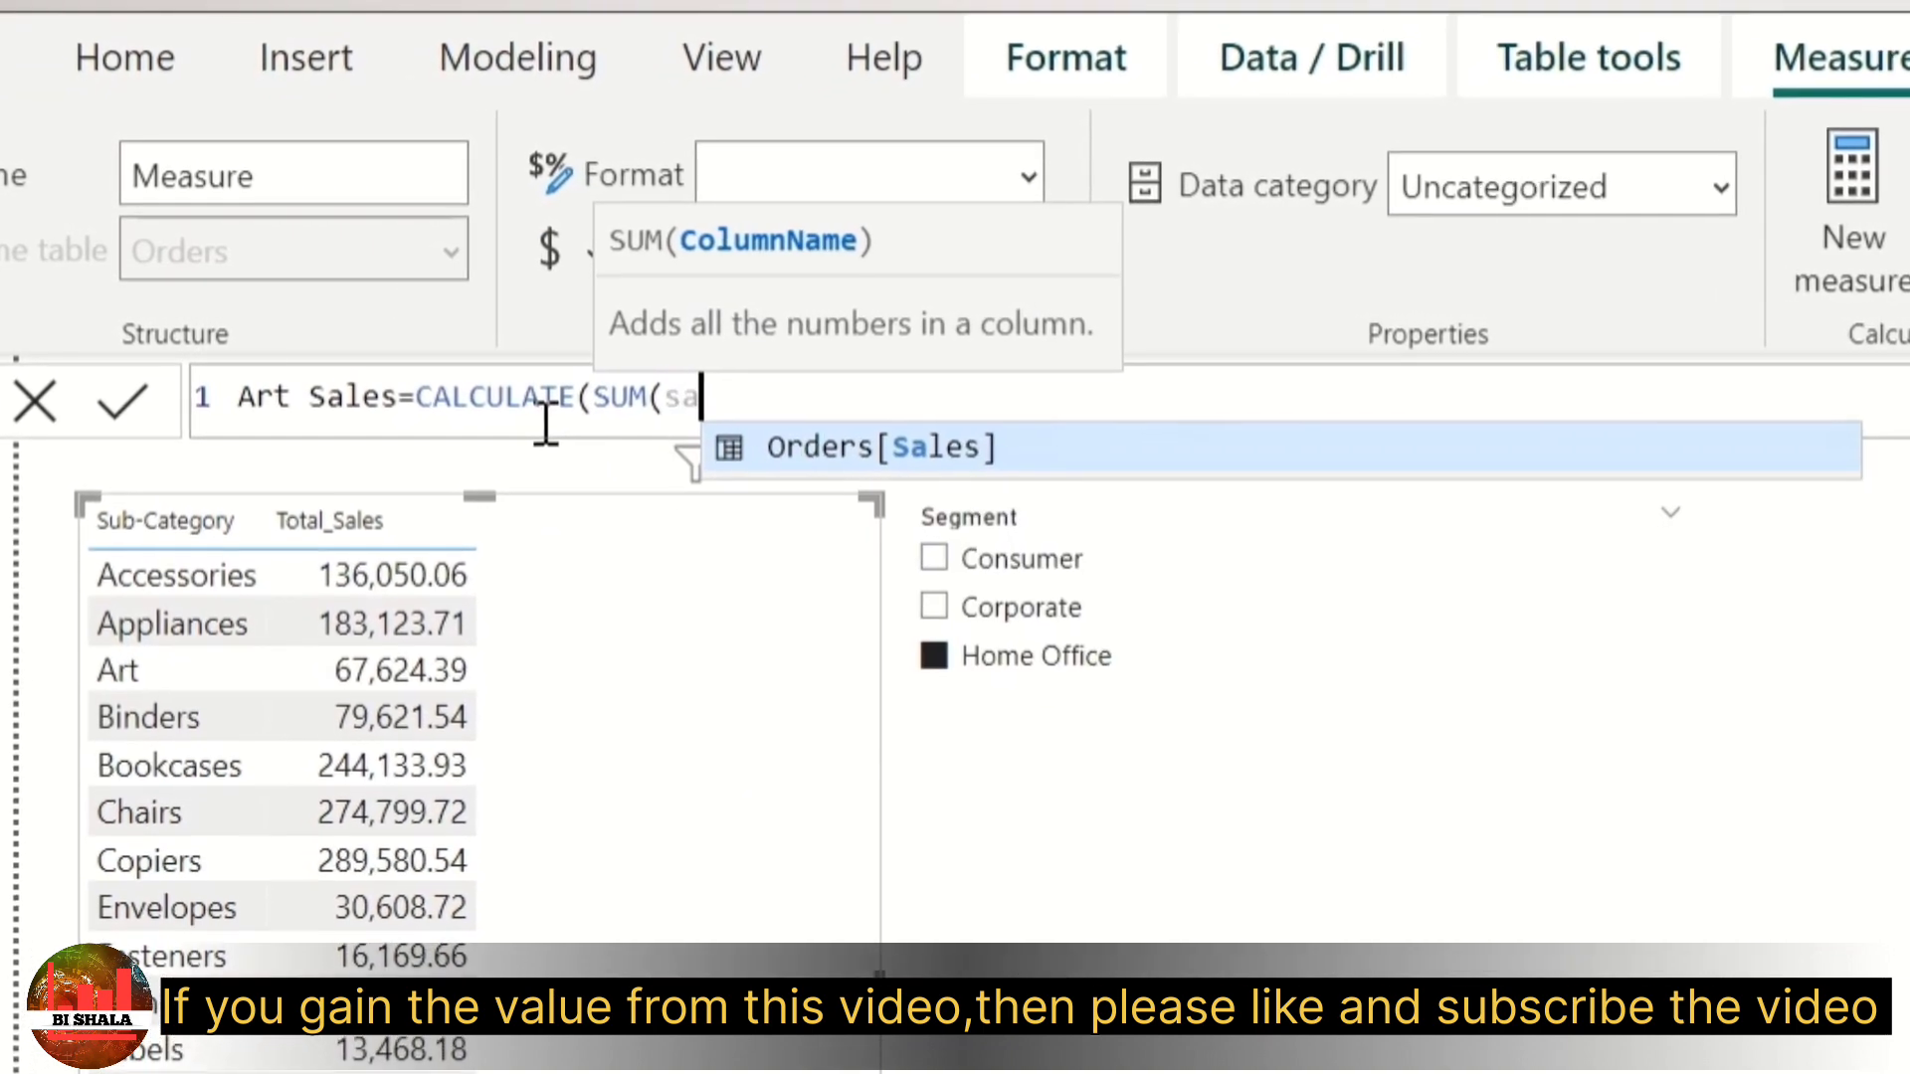
key("Tab")
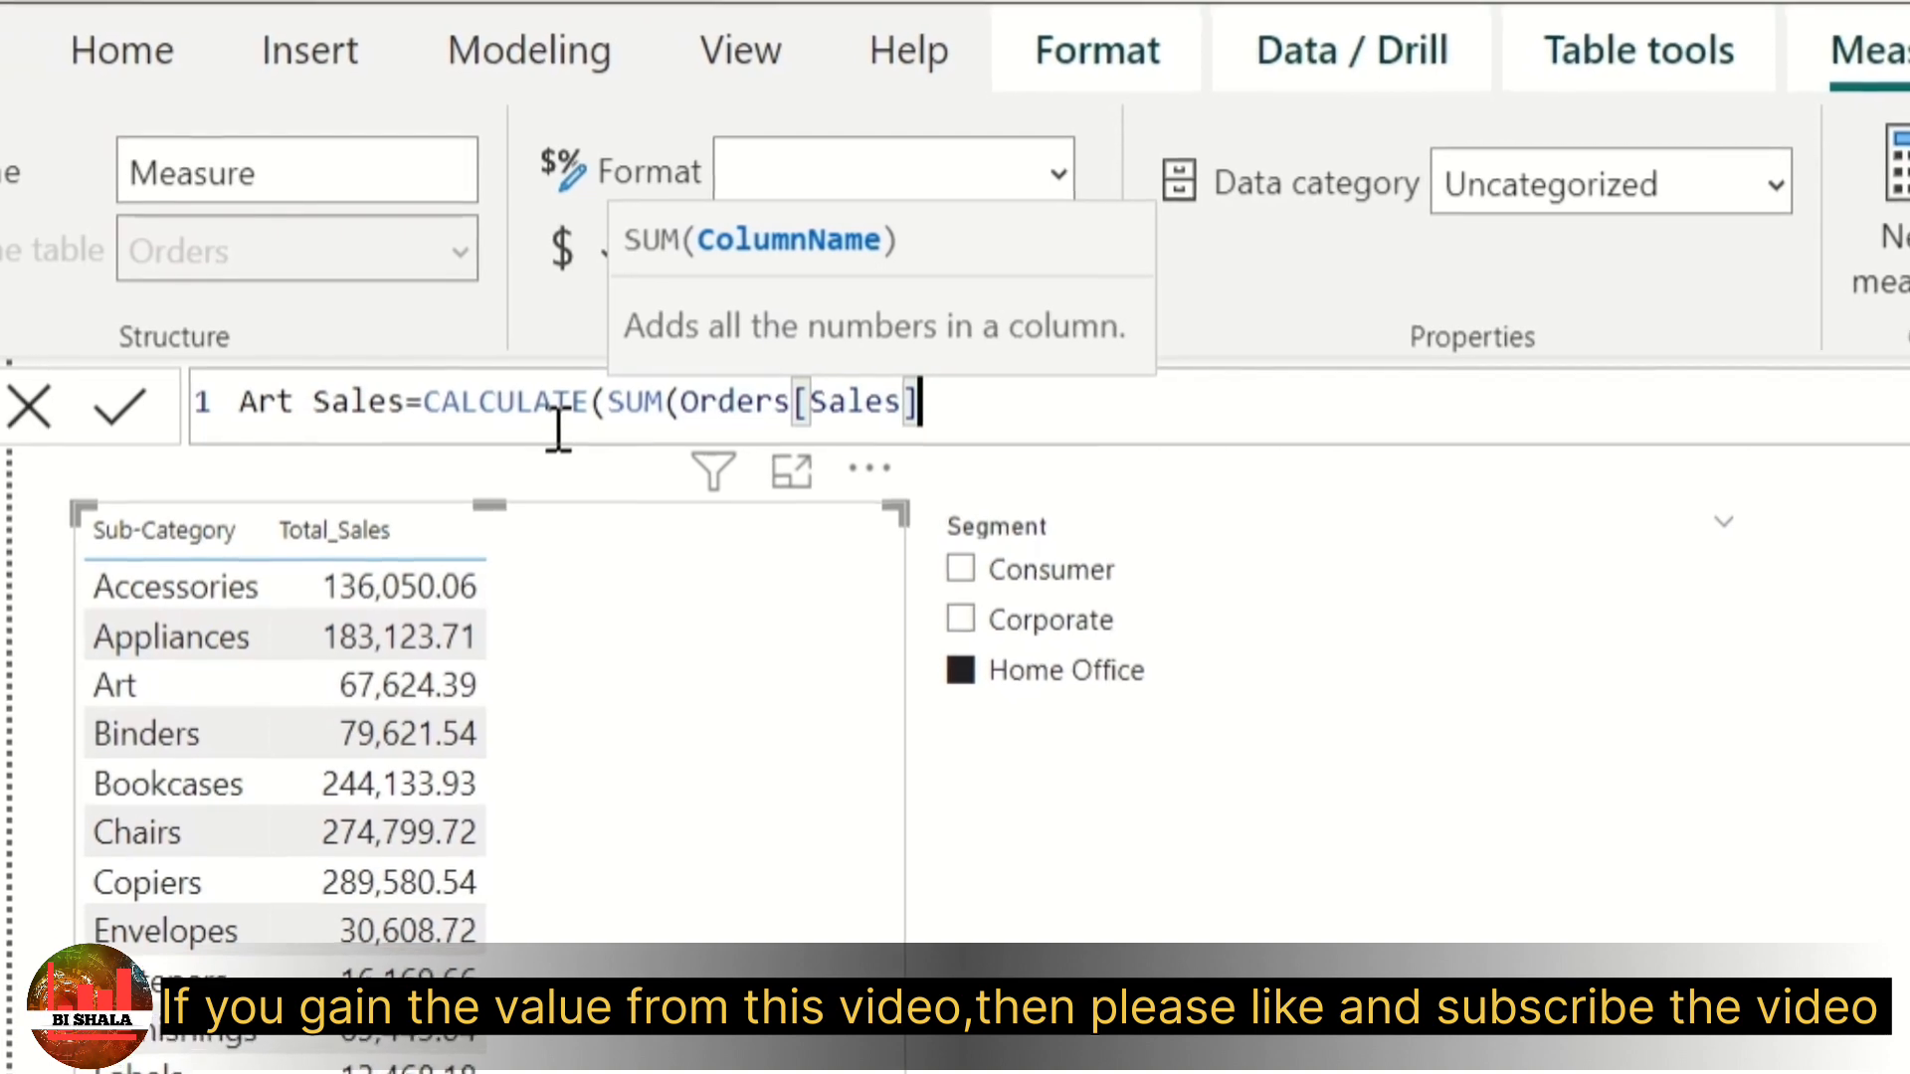
type("),")
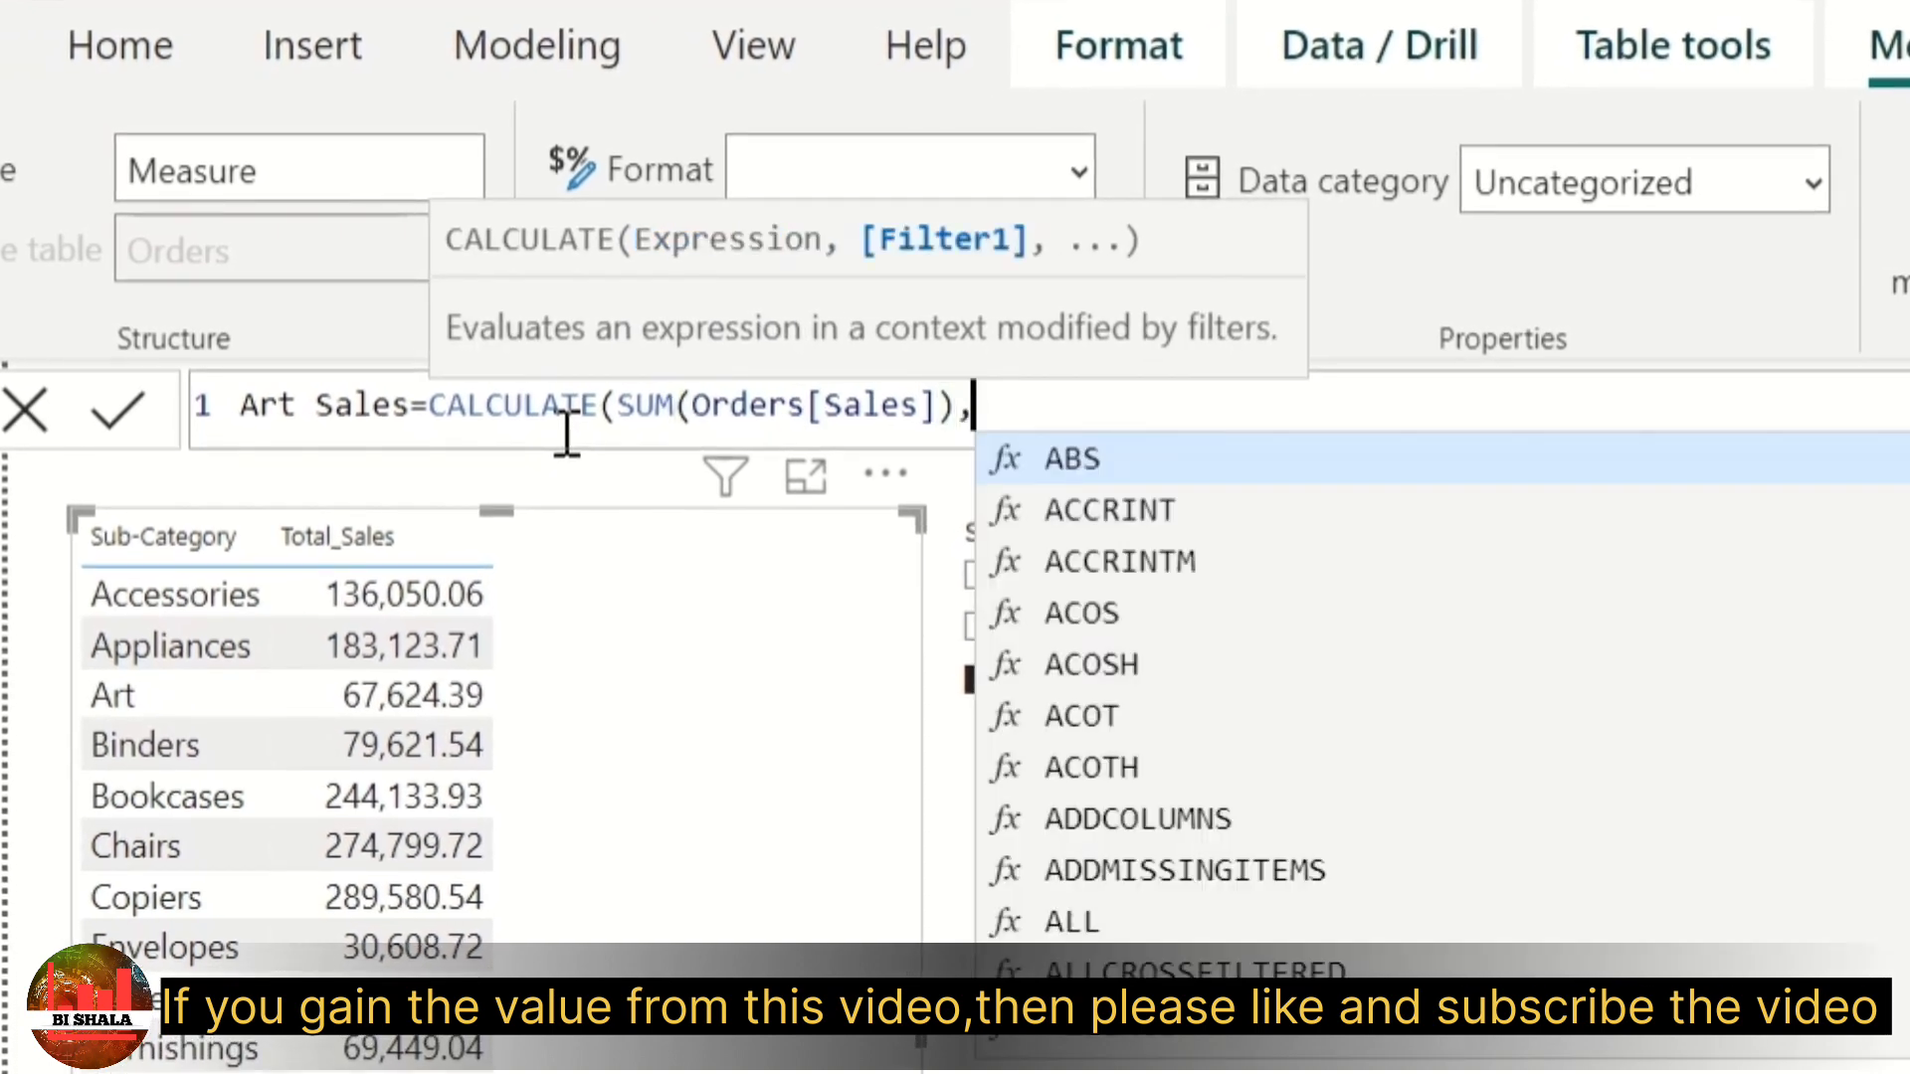
Step: Complete the Art Sales formula with the filter Products[Sub-Category]="Art" and commit the measure
type("sub")
key("Up")
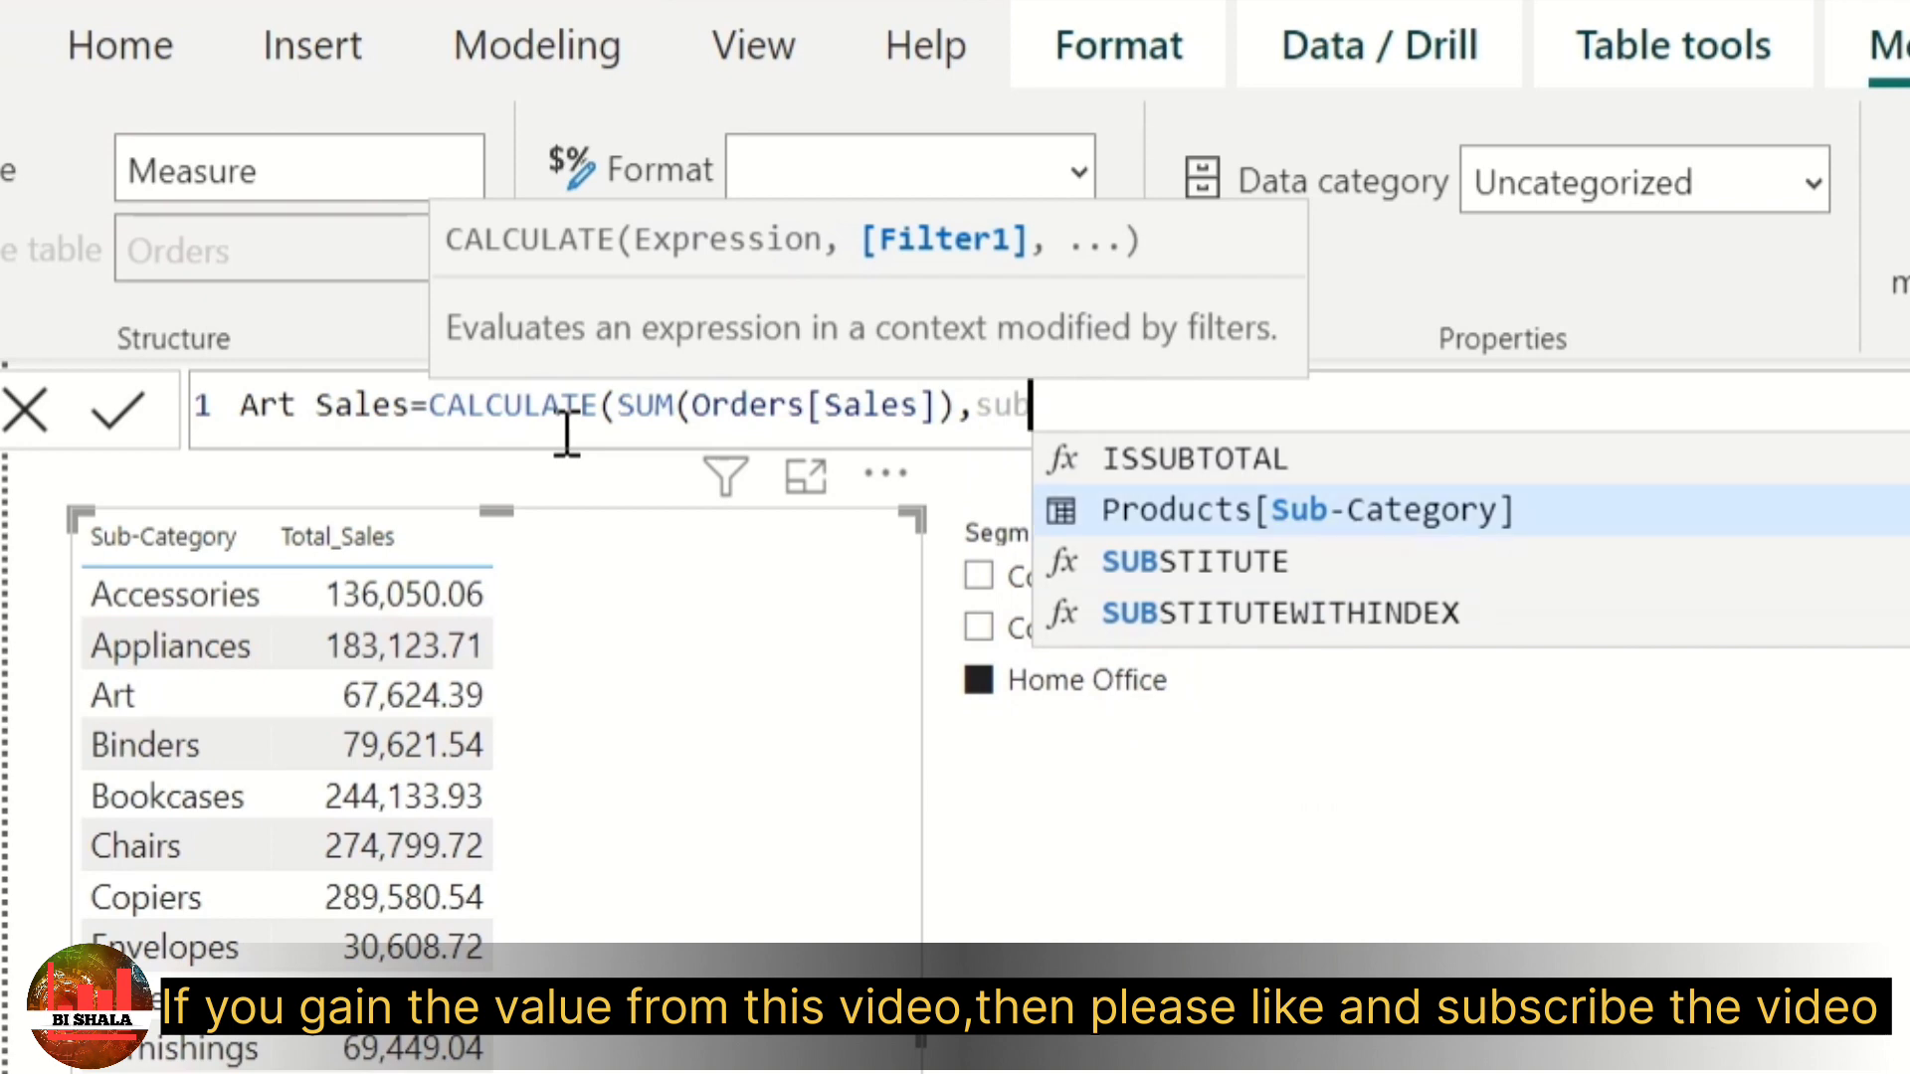
key("Tab")
type("=")
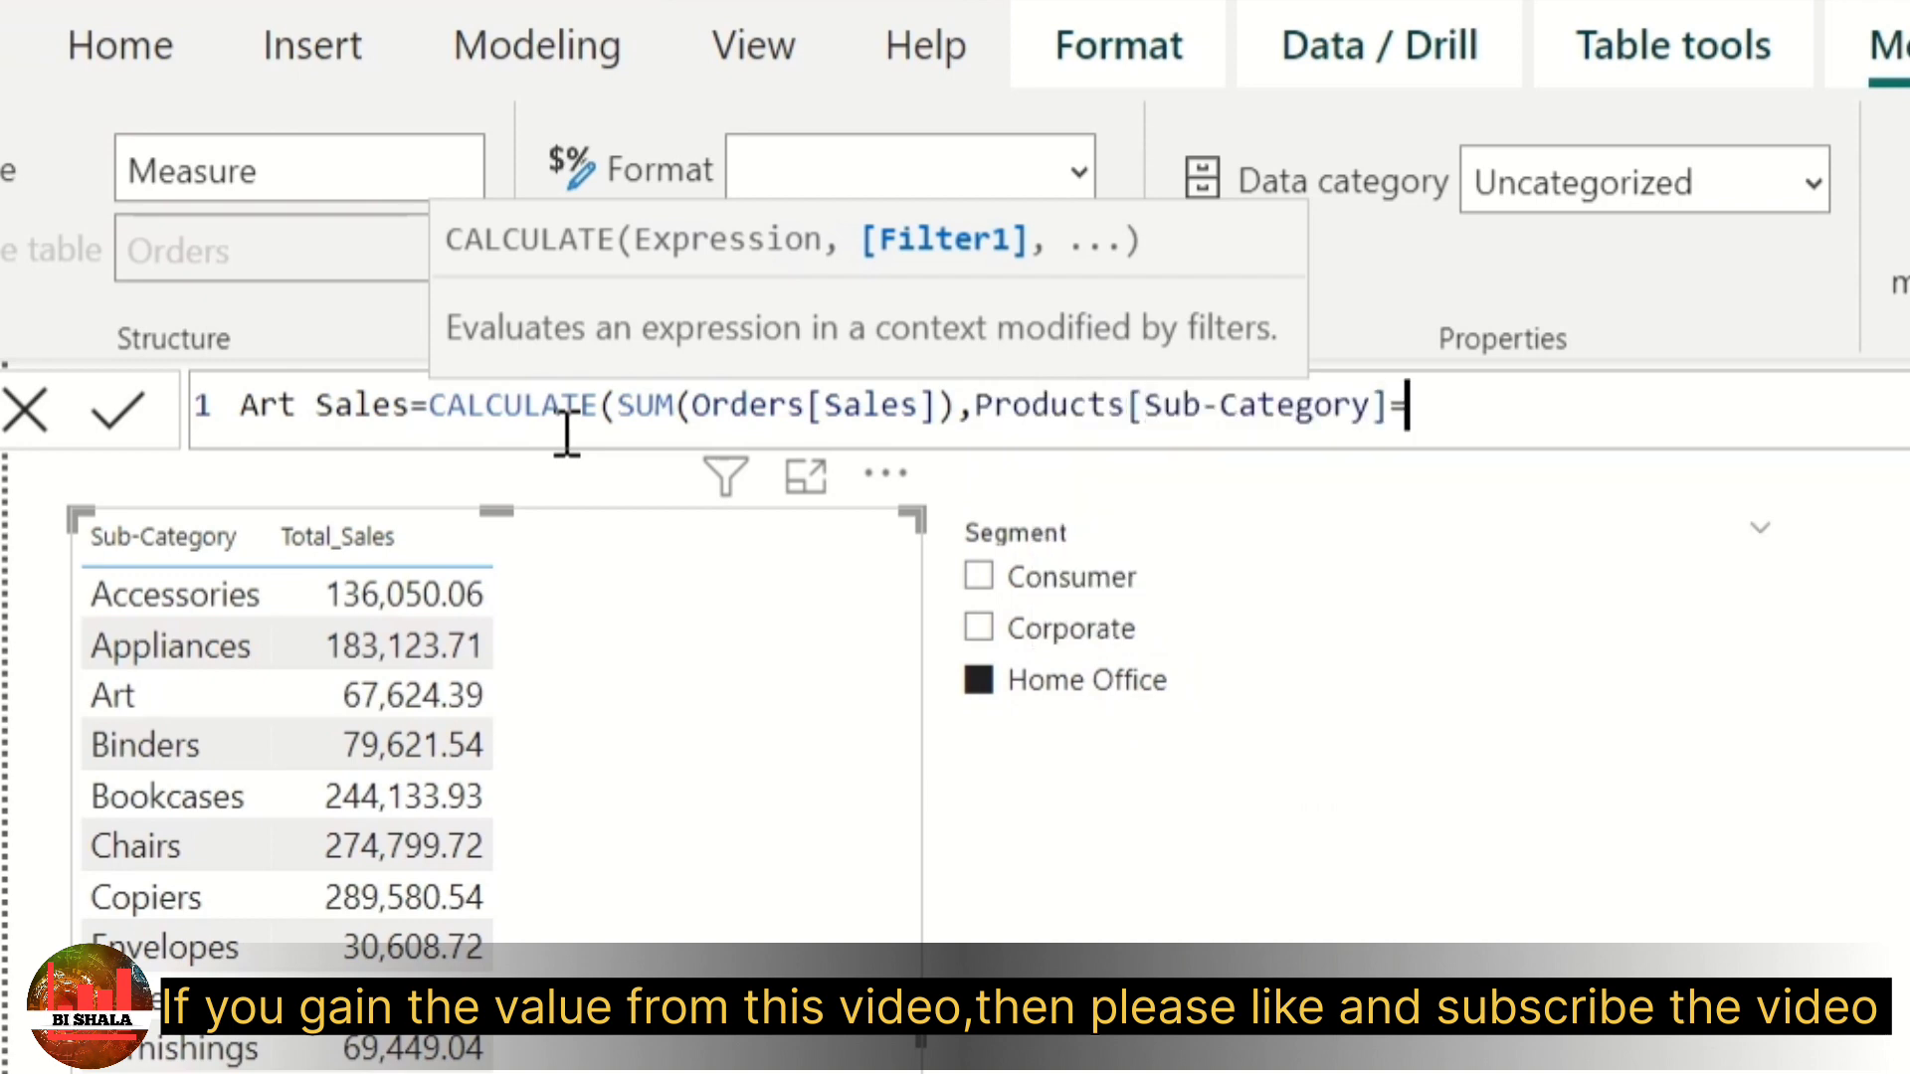
type("\"Art\")")
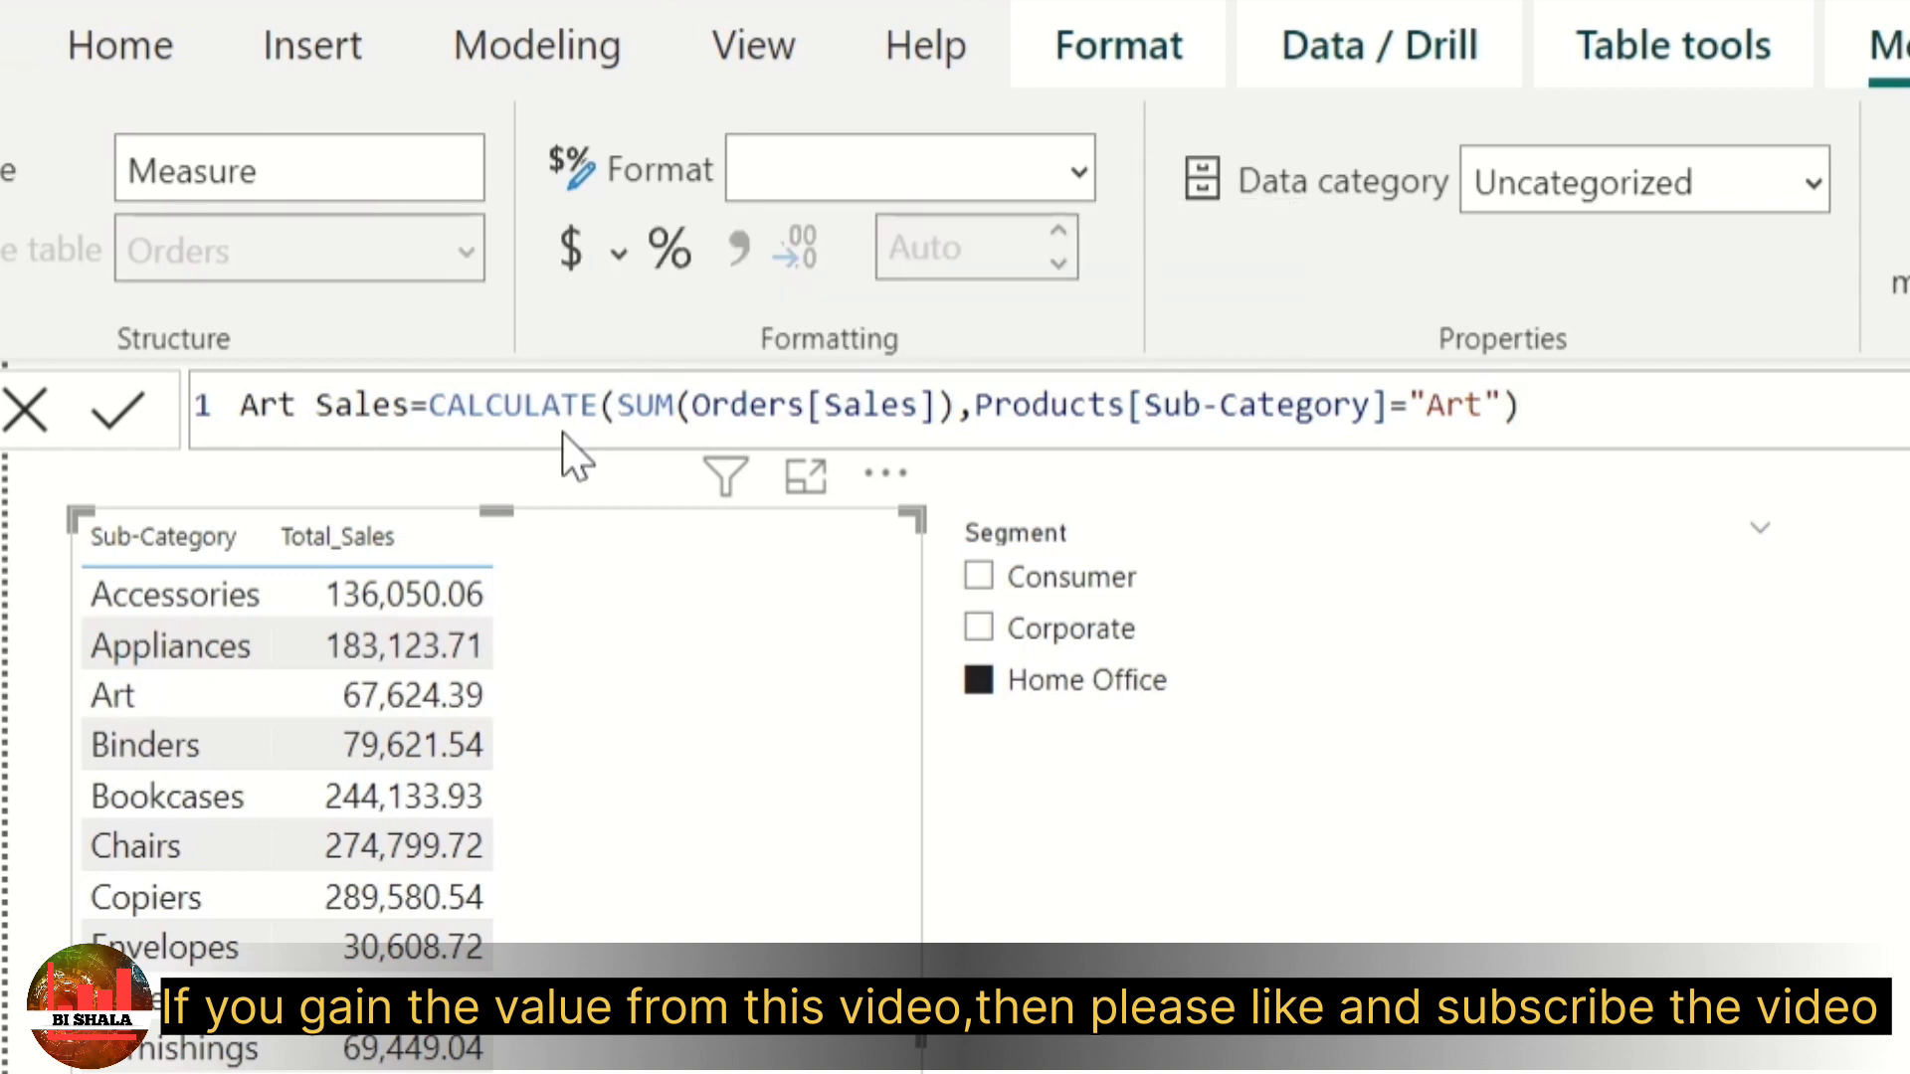
key("Return")
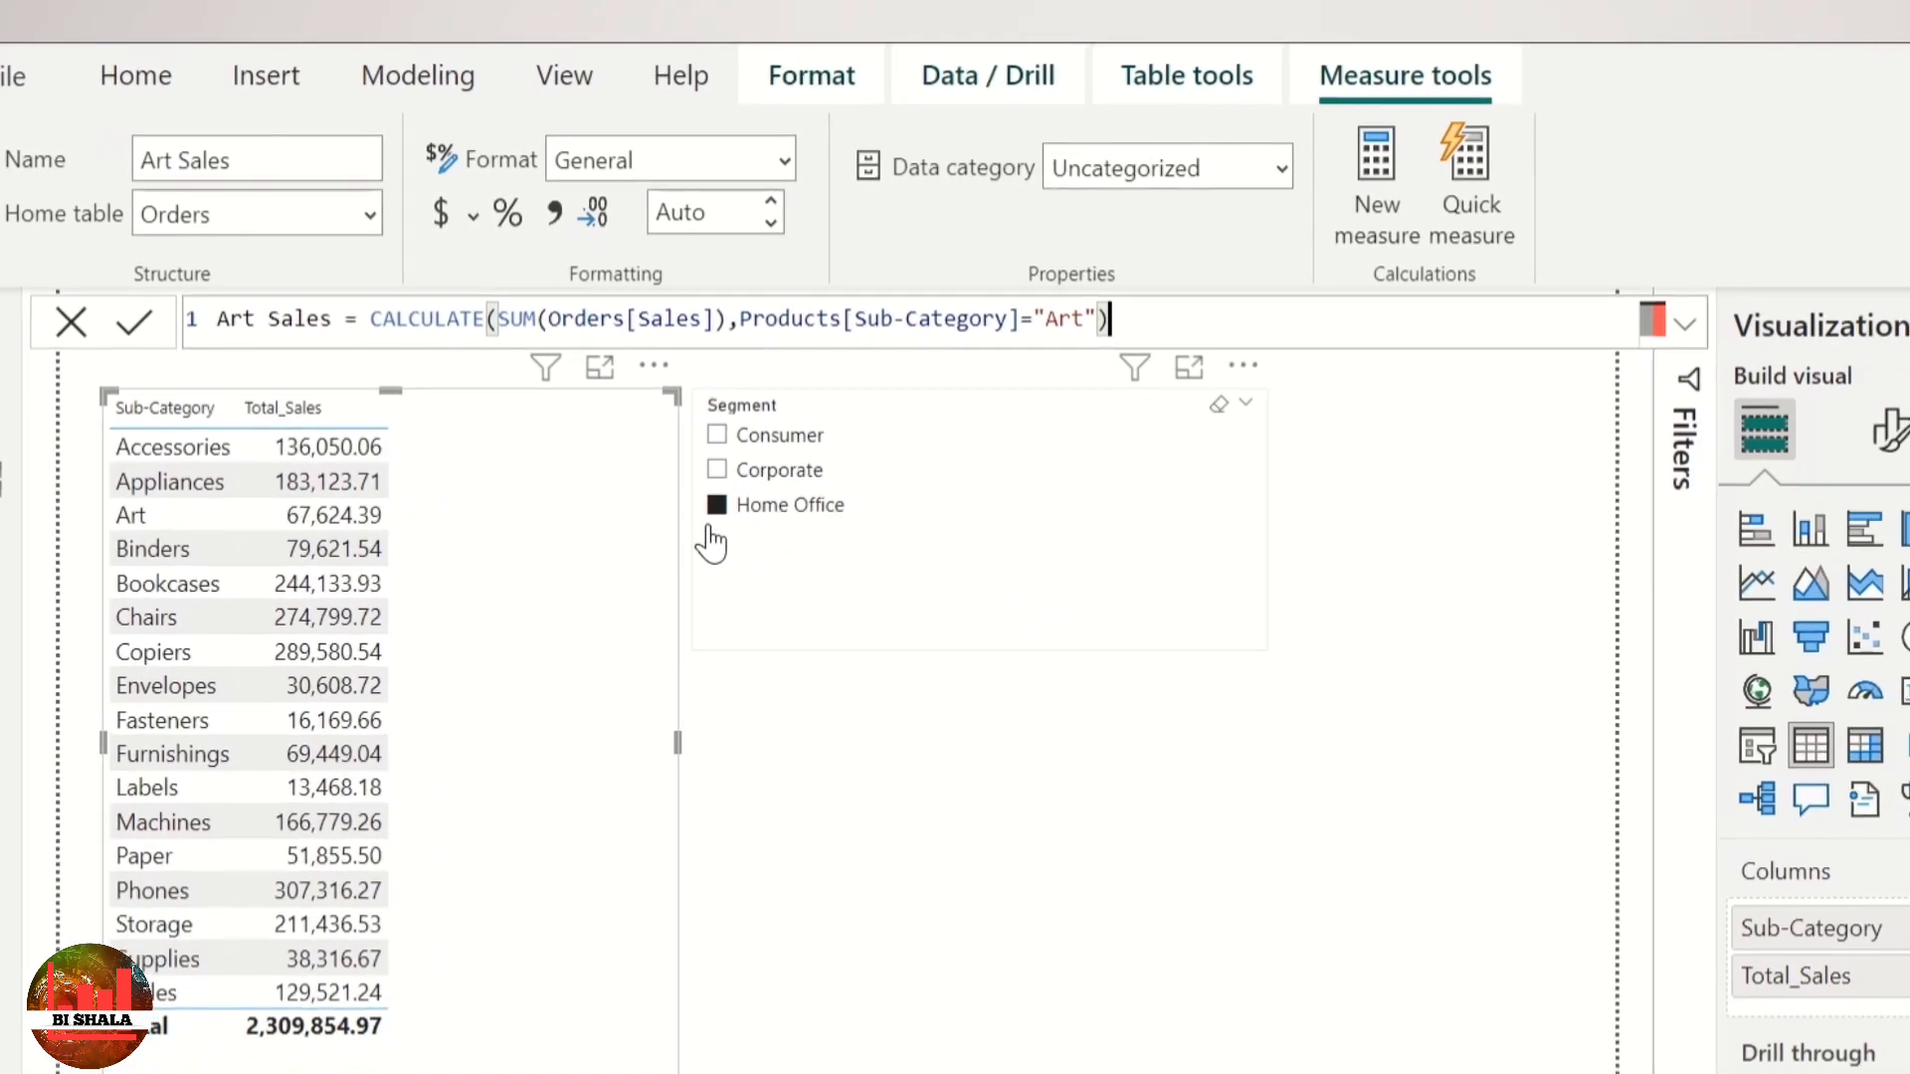
Step: Clear the Segment slicer's Home Office selection and add the Art Sales measure to the sub-category table
left_click(802, 562)
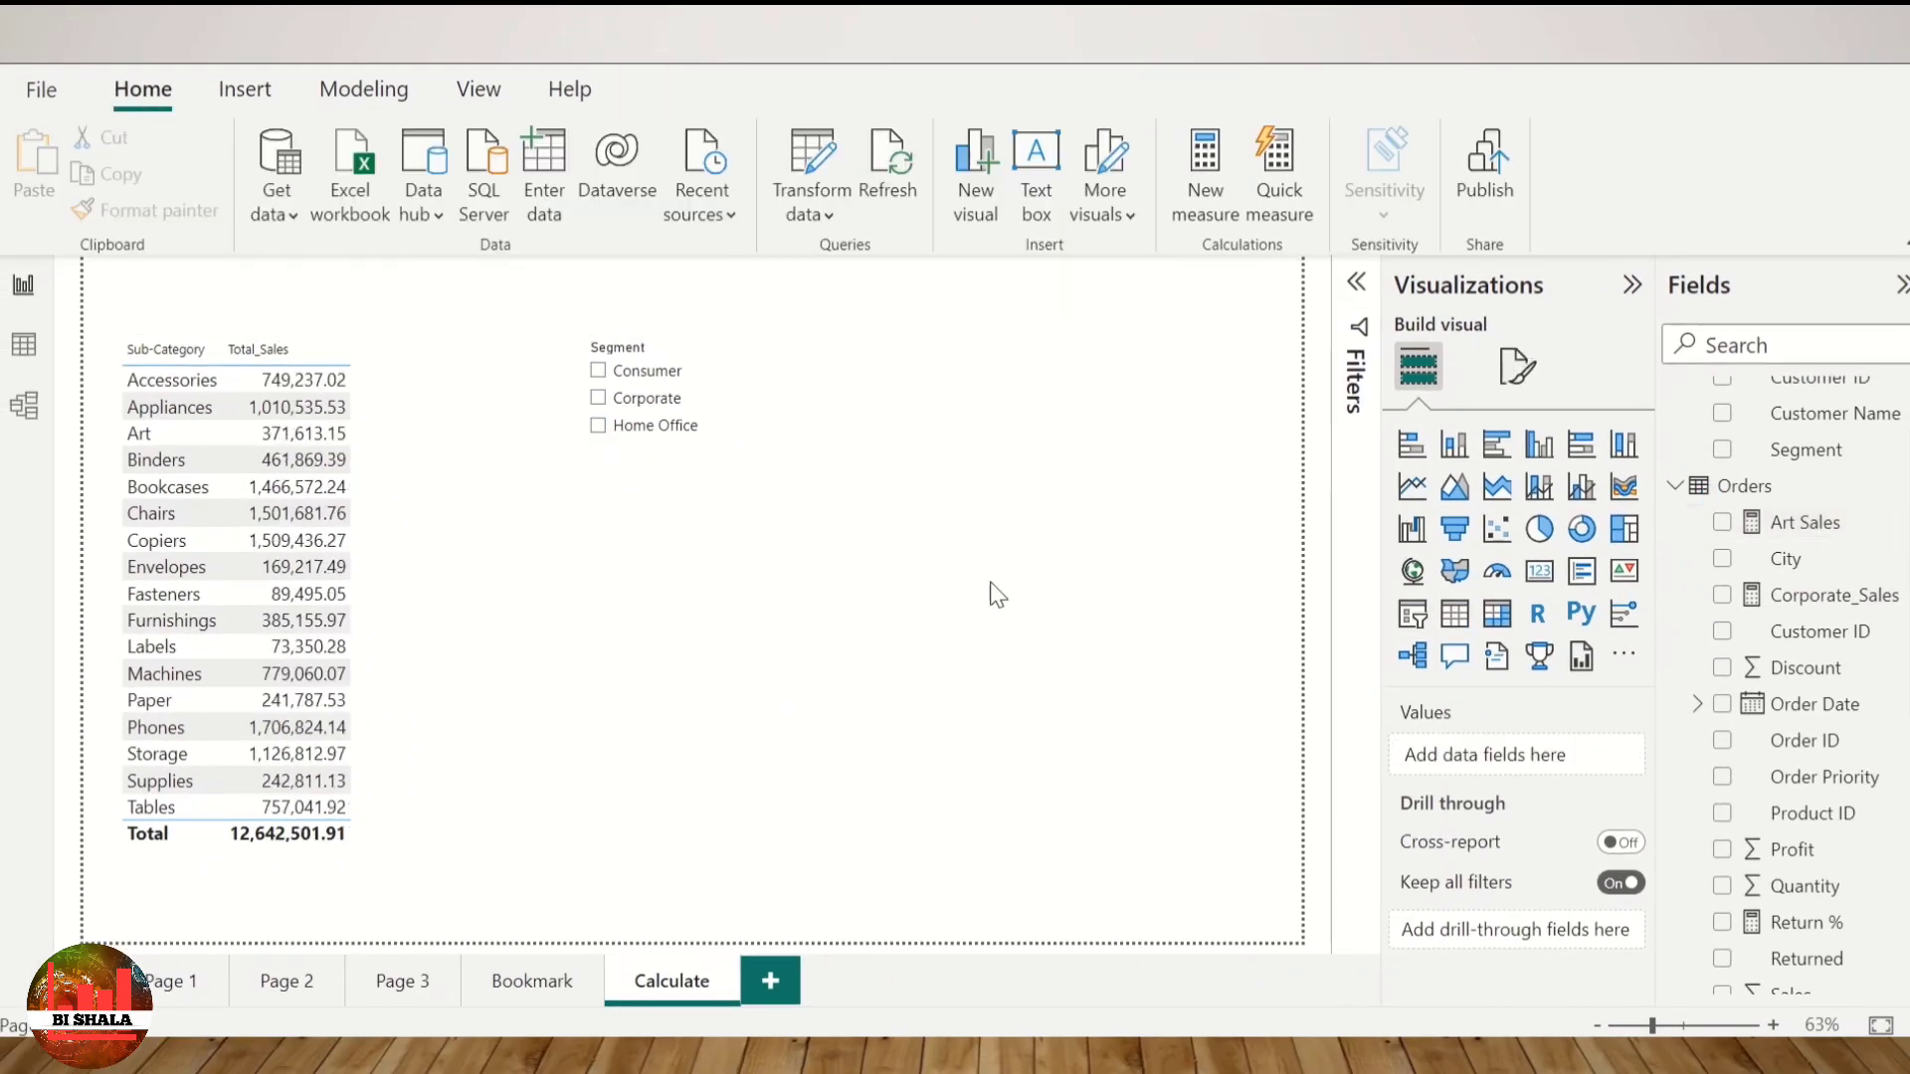
scroll(1873, 562, "up", 2)
scroll(1873, 562, "down", 5)
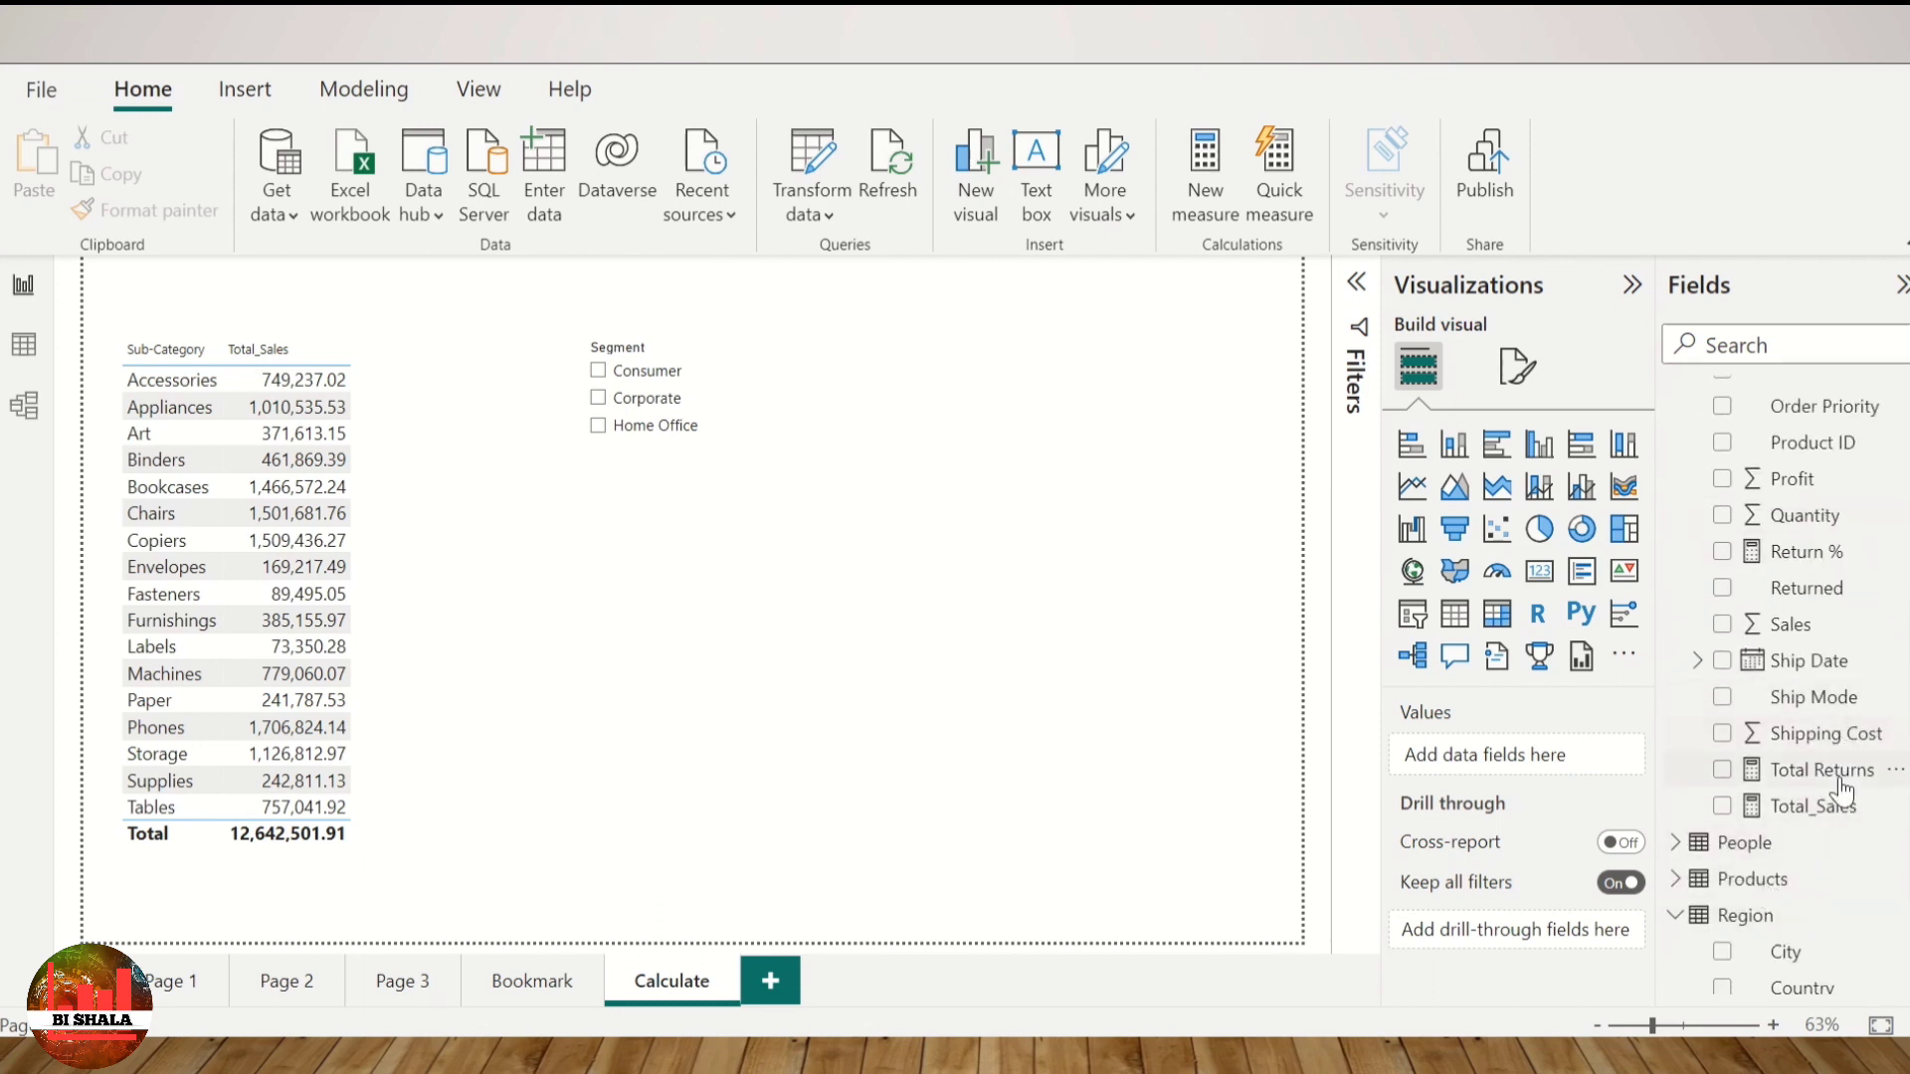
scroll(1826, 746, "up", 3)
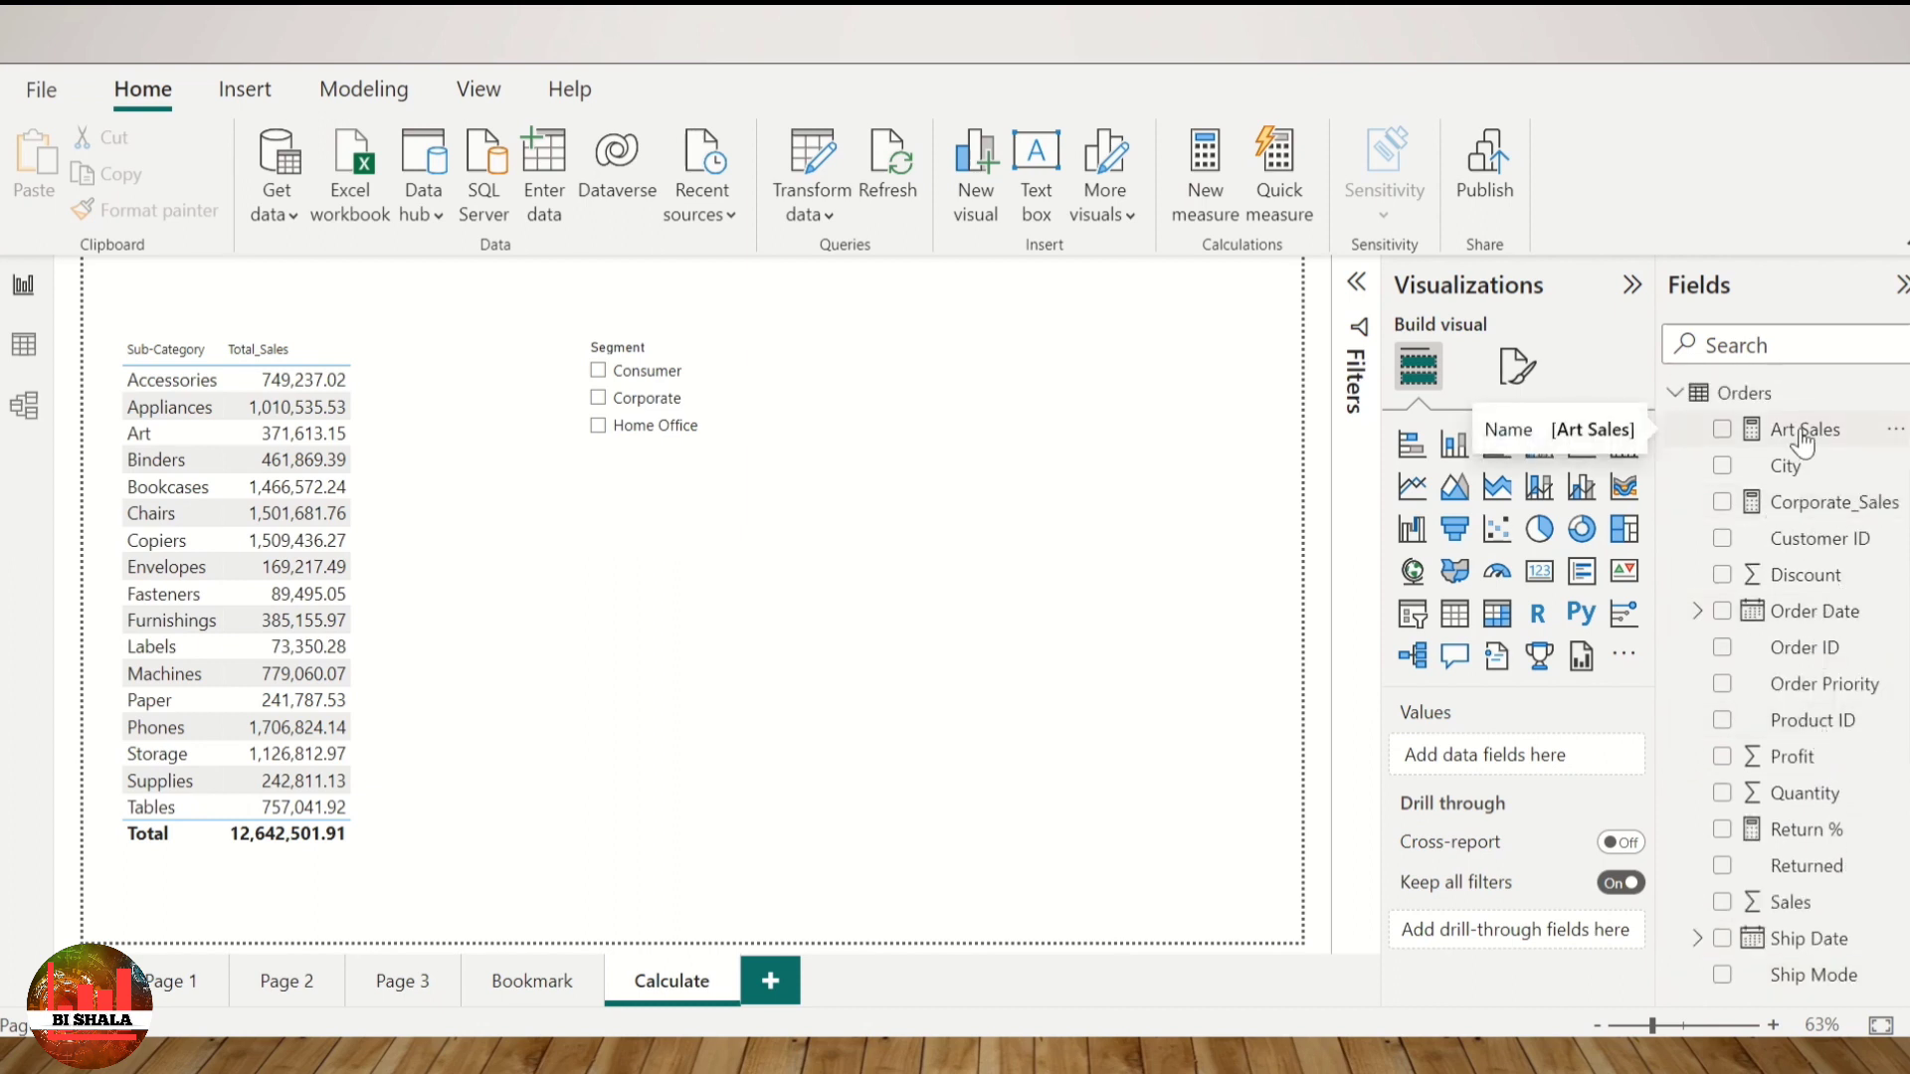
left_click_drag(1803, 442, 489, 498)
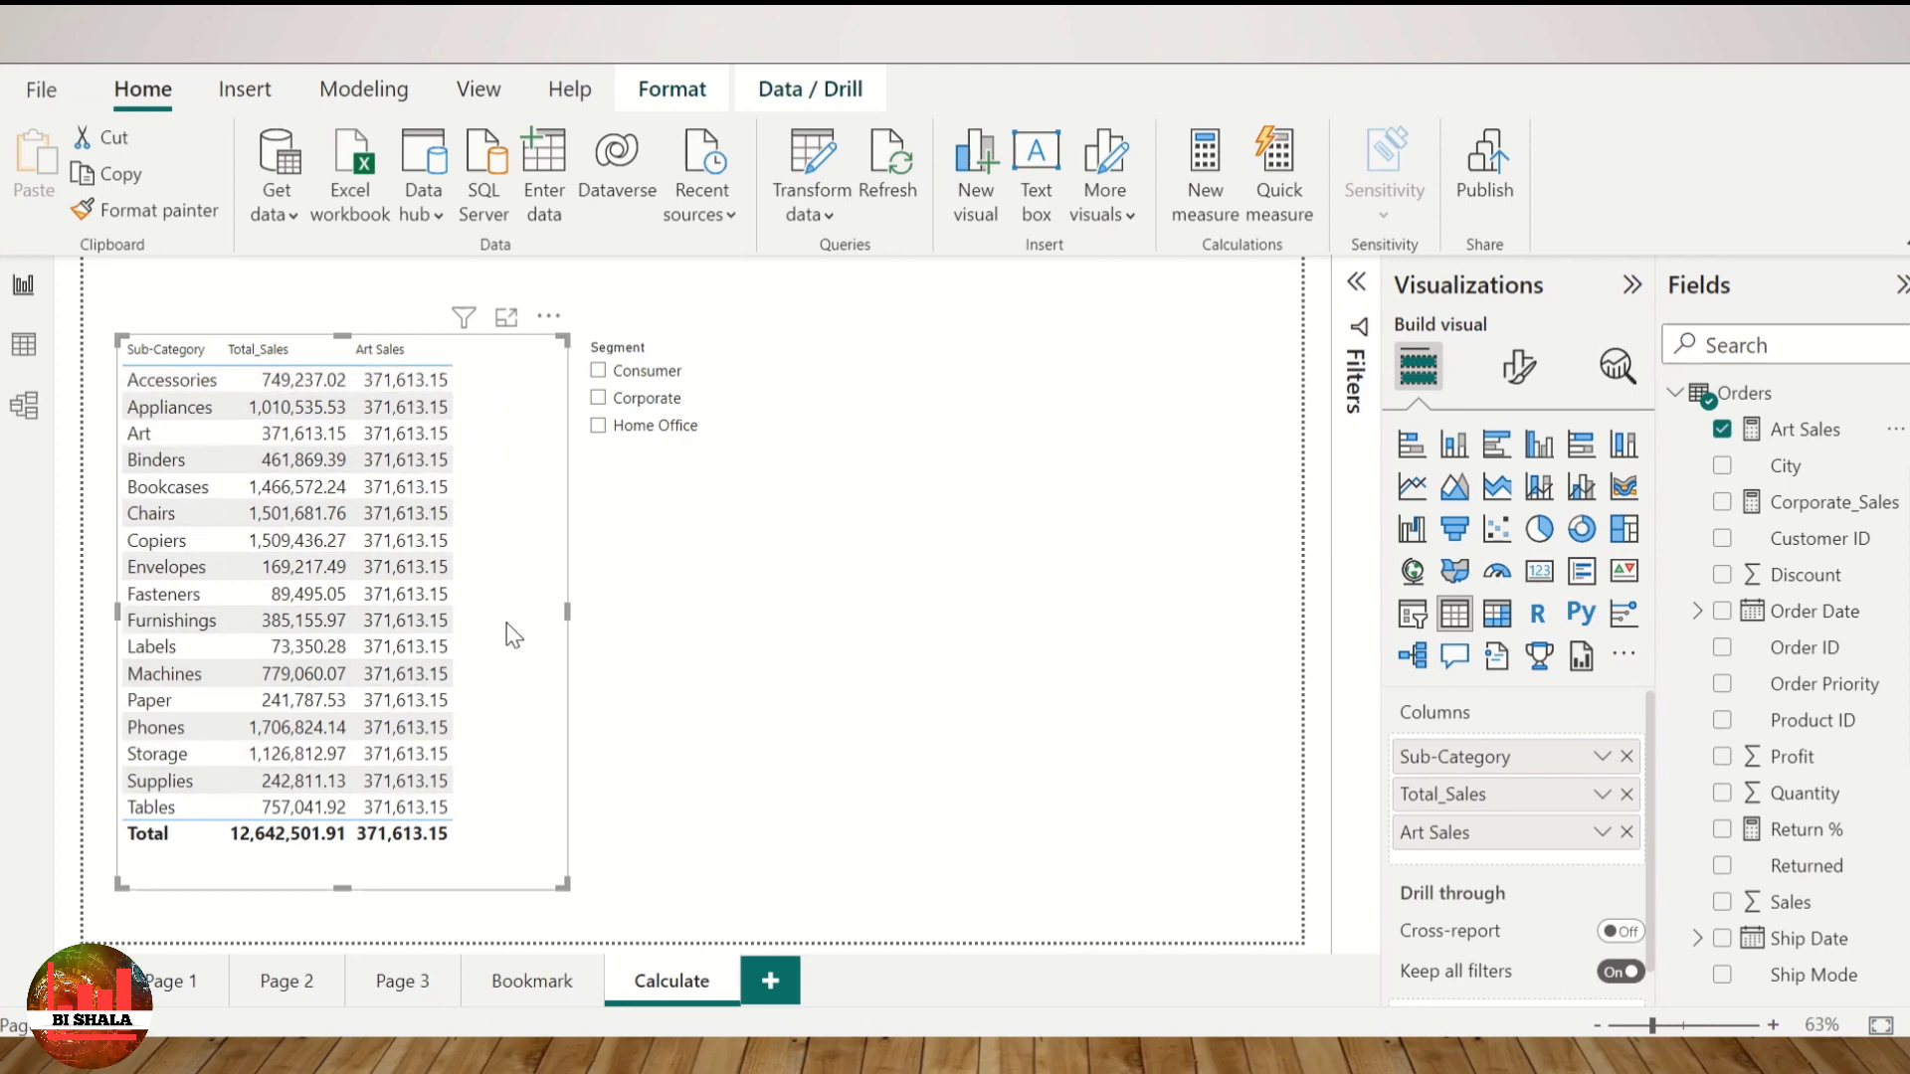
left_click(732, 559)
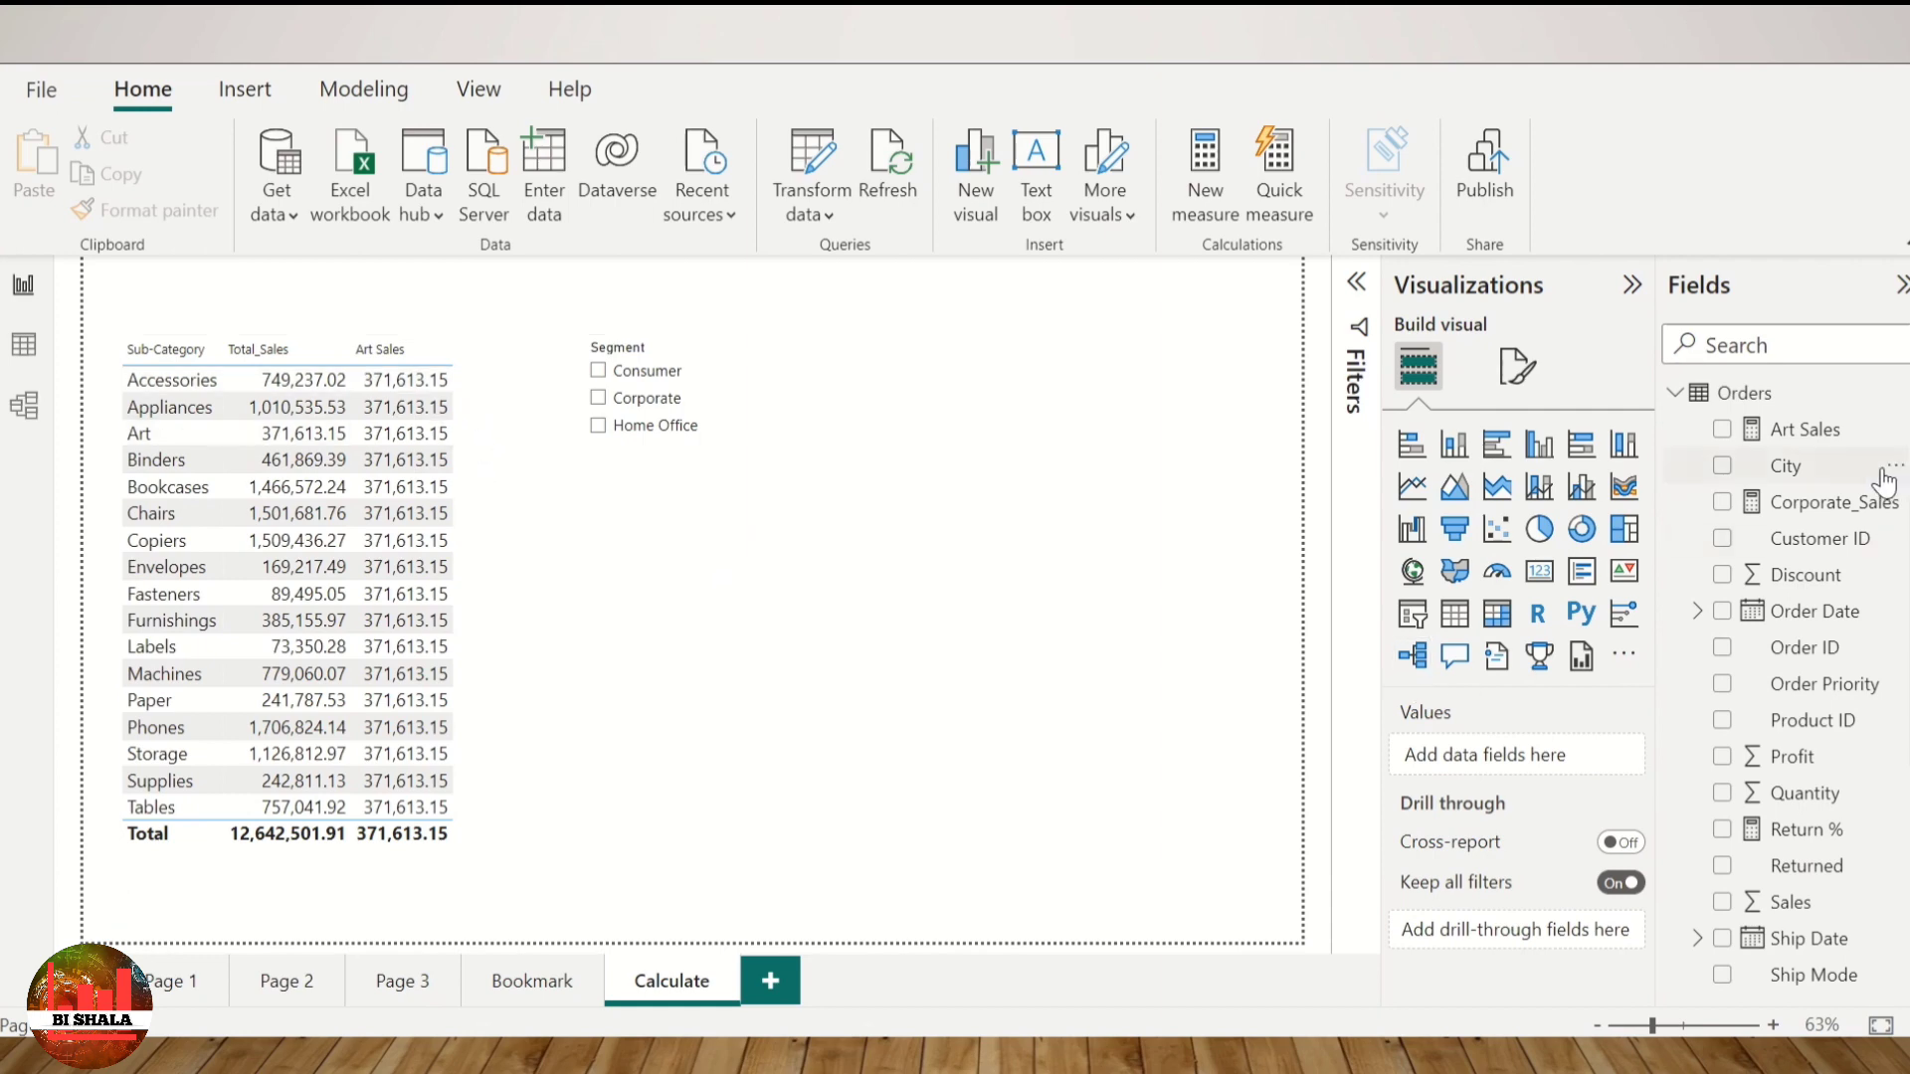
Step: Open the Art Sales measure's formula and compare it with the Art Sales and Total_Sales columns in the table
left_click(1806, 430)
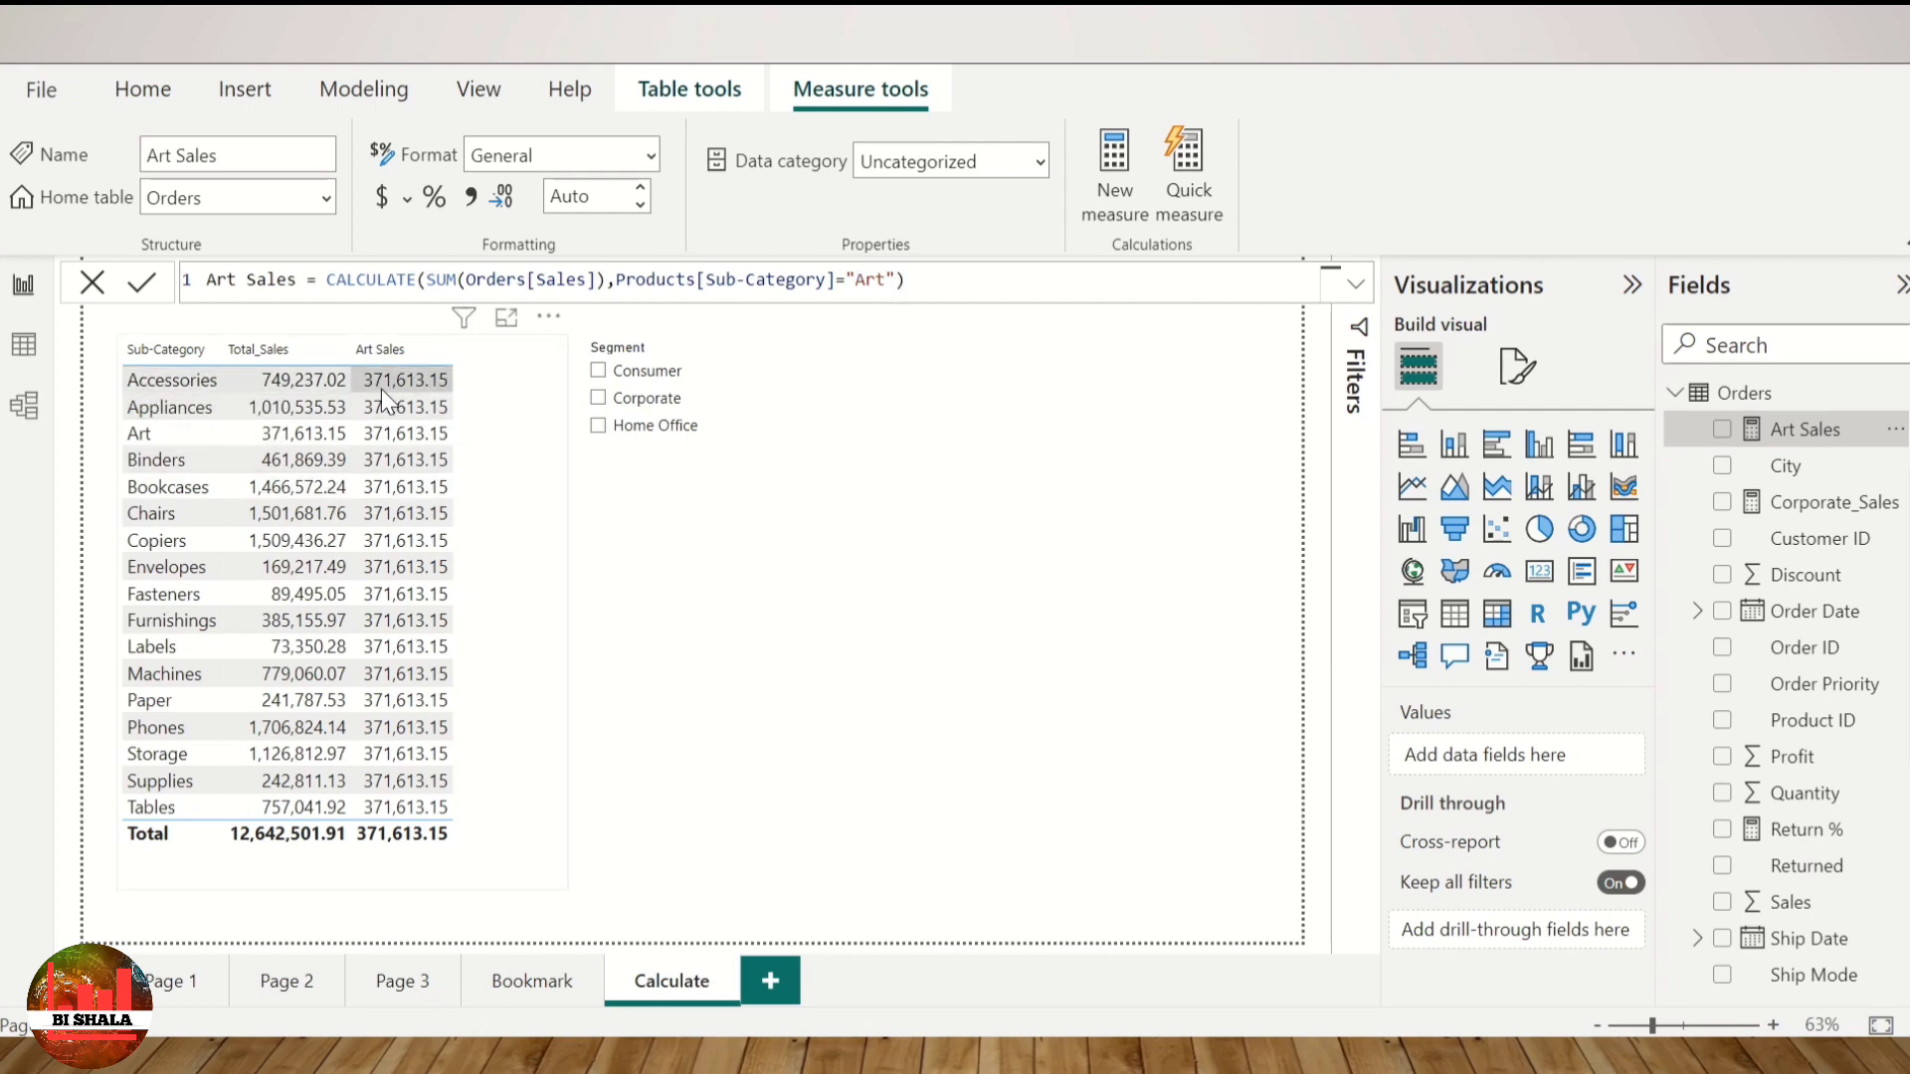
mouse_move(380, 390)
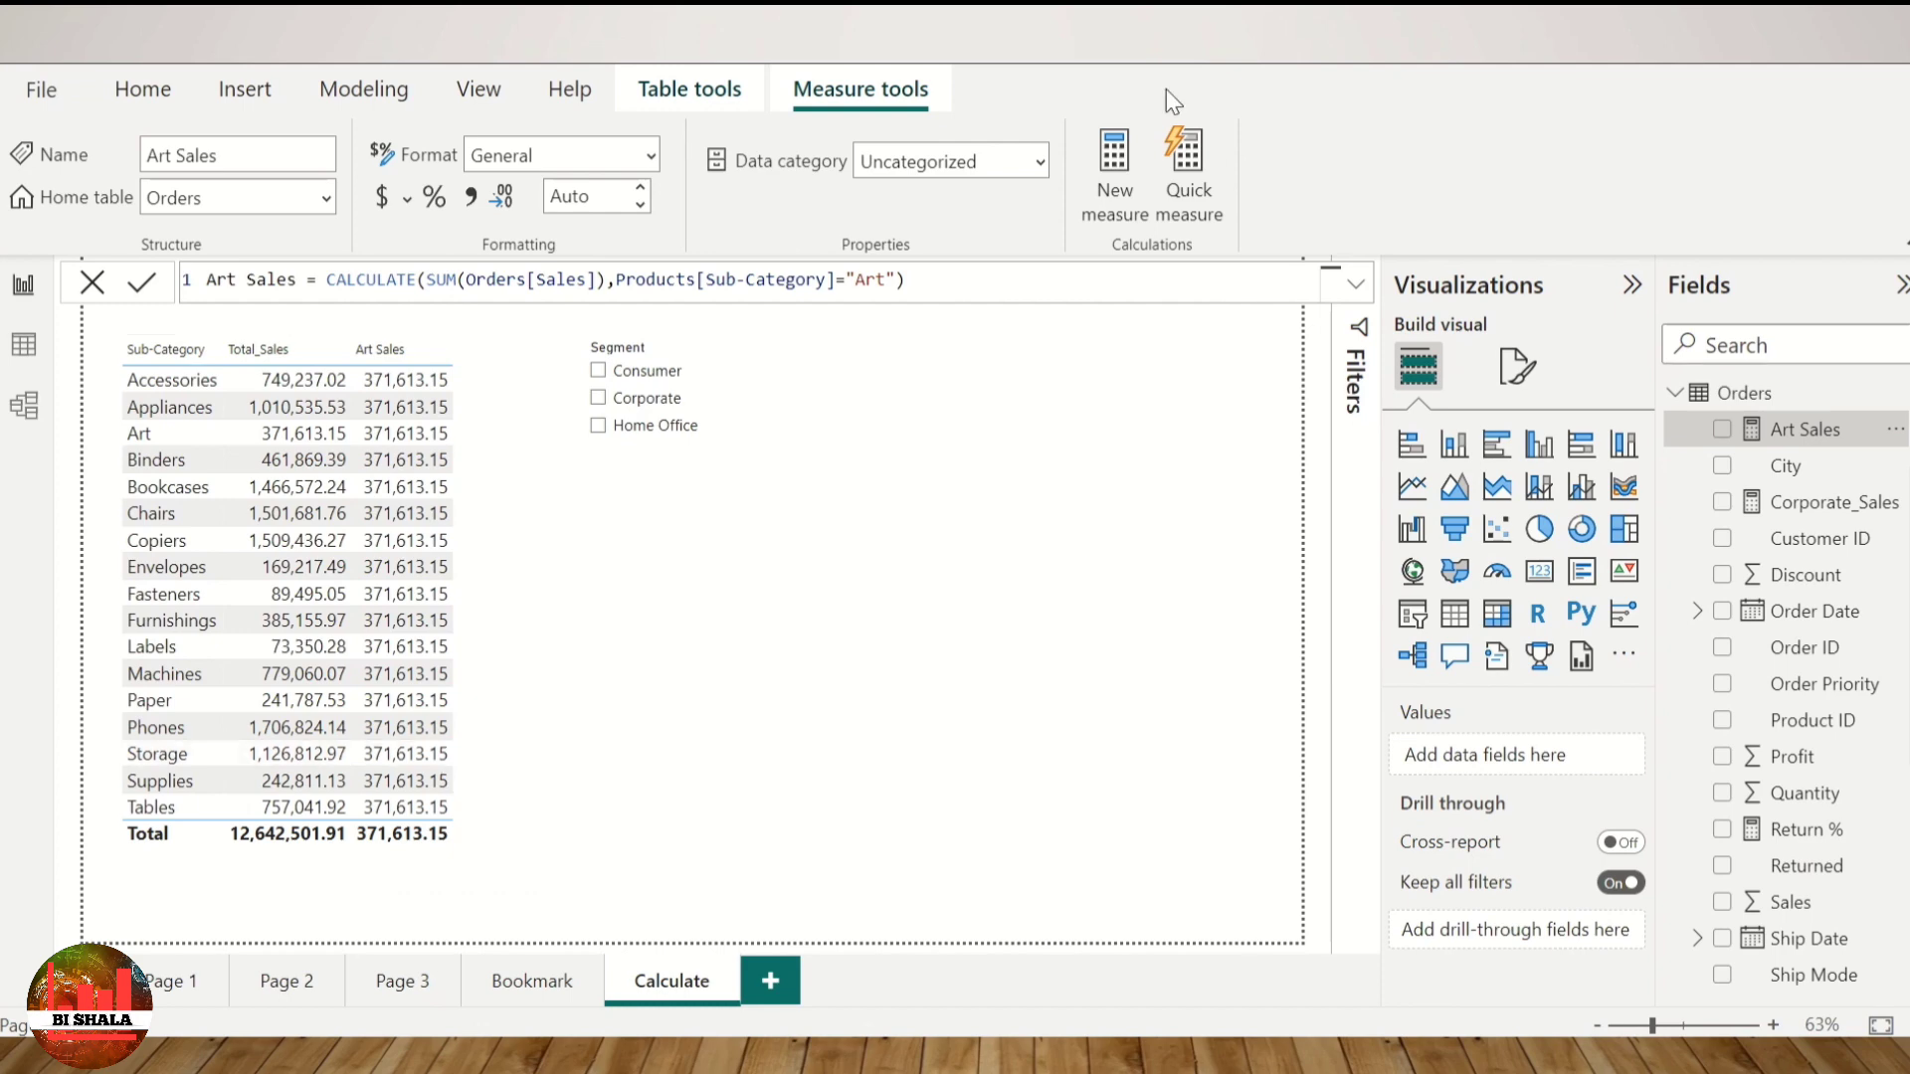
mouse_move(766, 98)
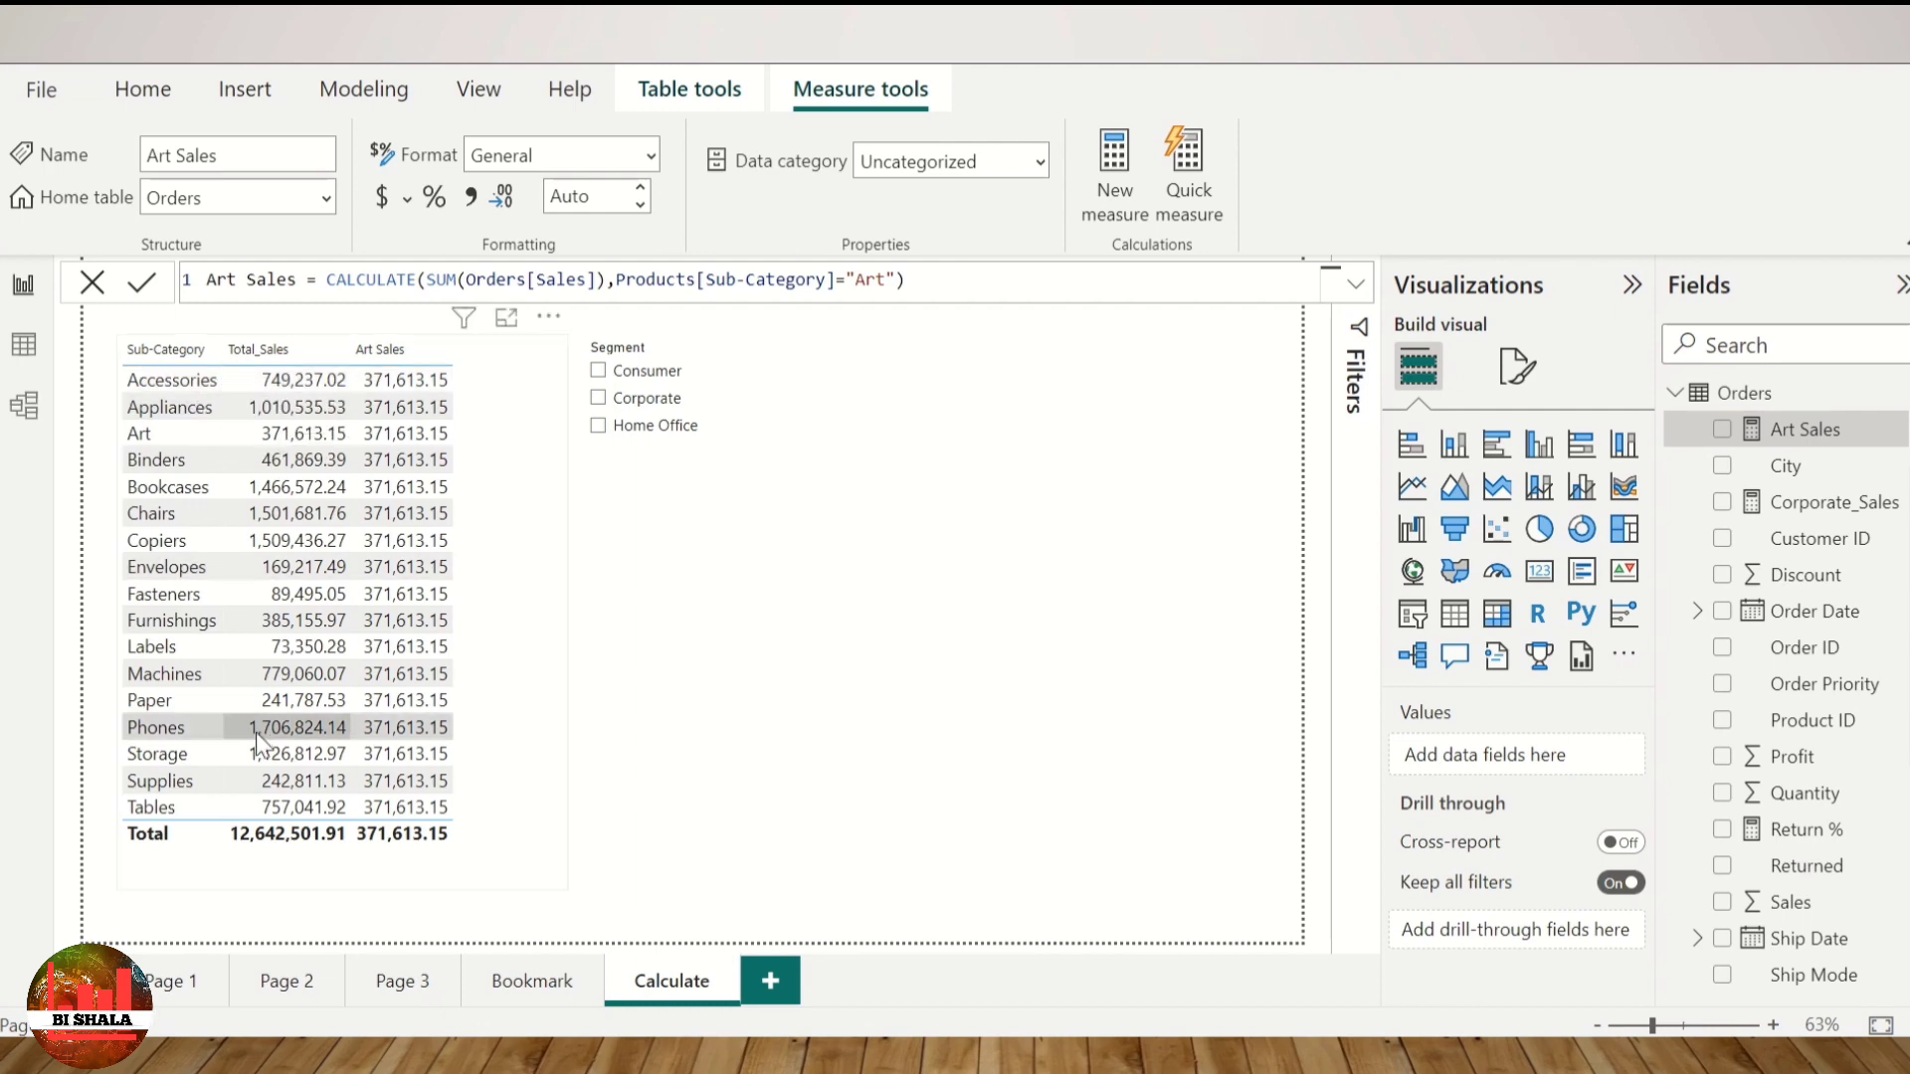
Step: Widen the sub-category table slightly and create a new Orders measure named % change wrt art
left_click(563, 623)
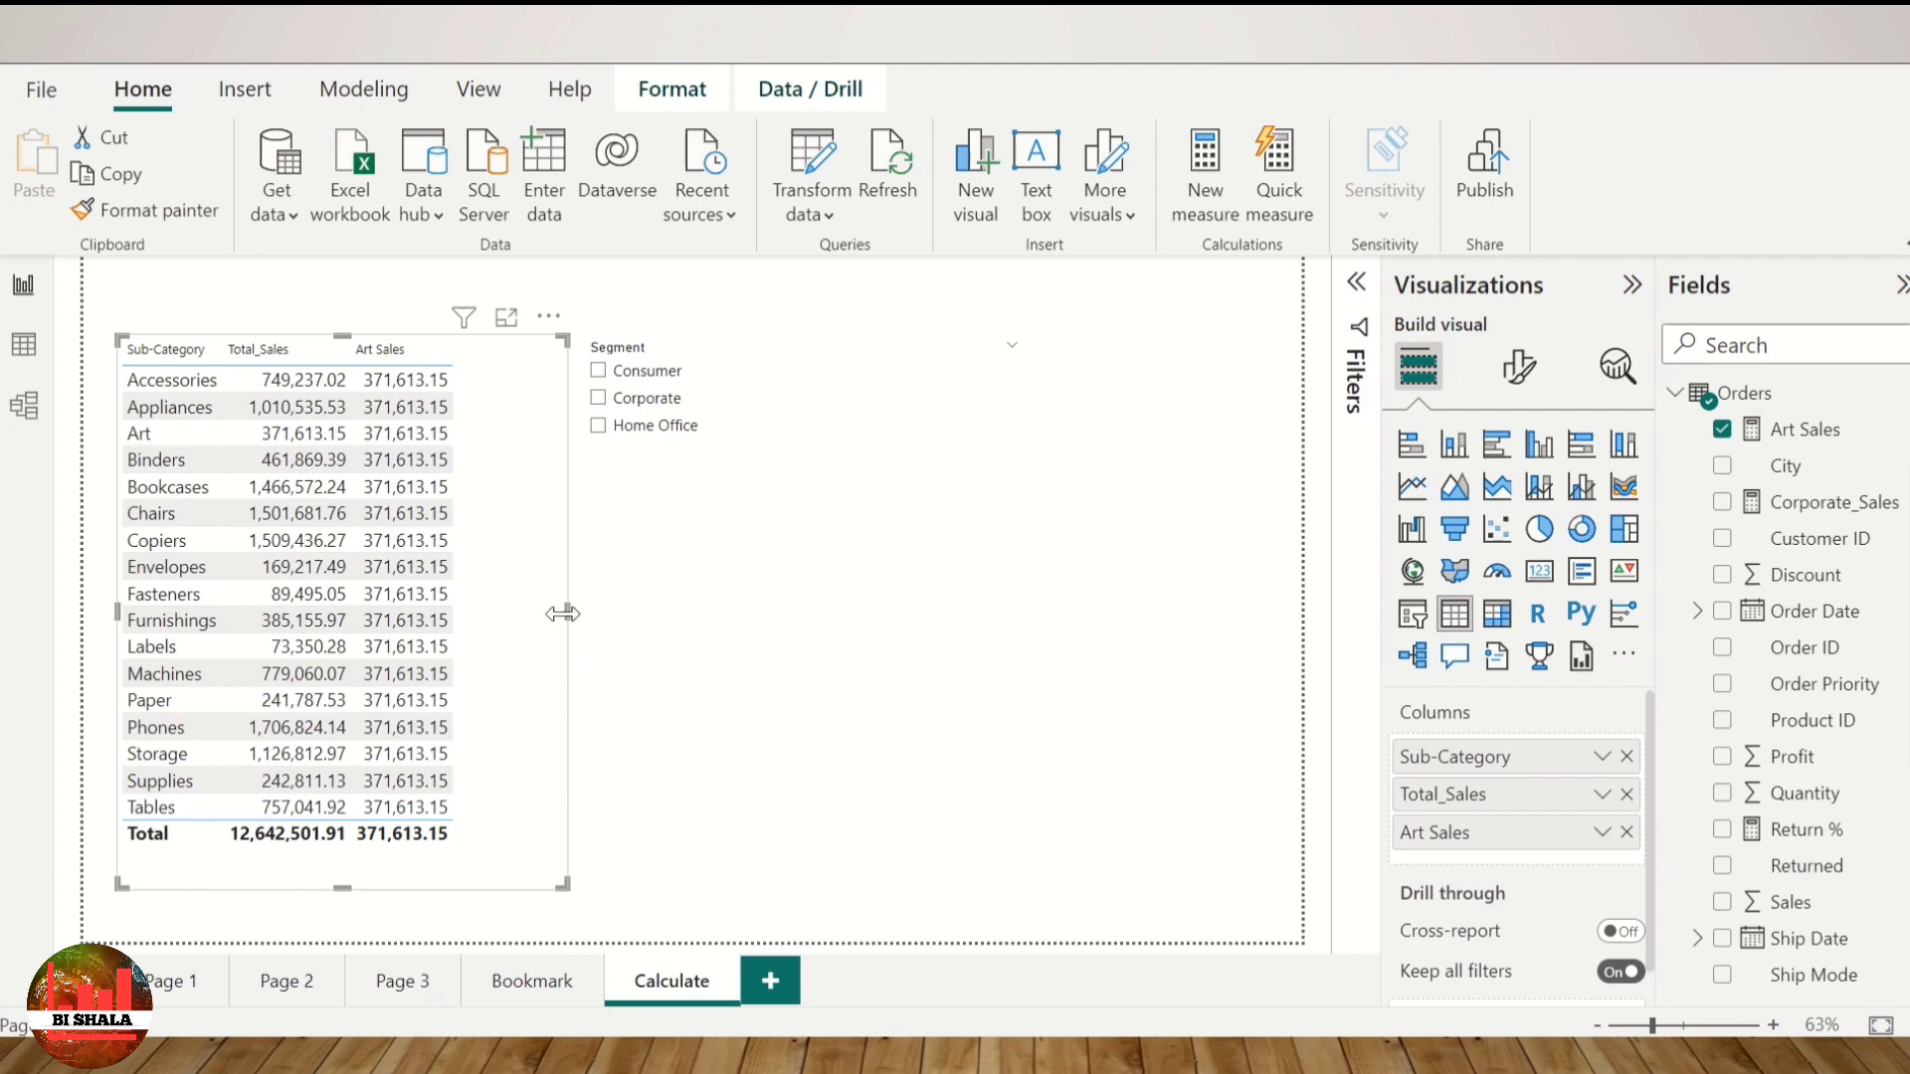
left_click_drag(563, 613, 607, 613)
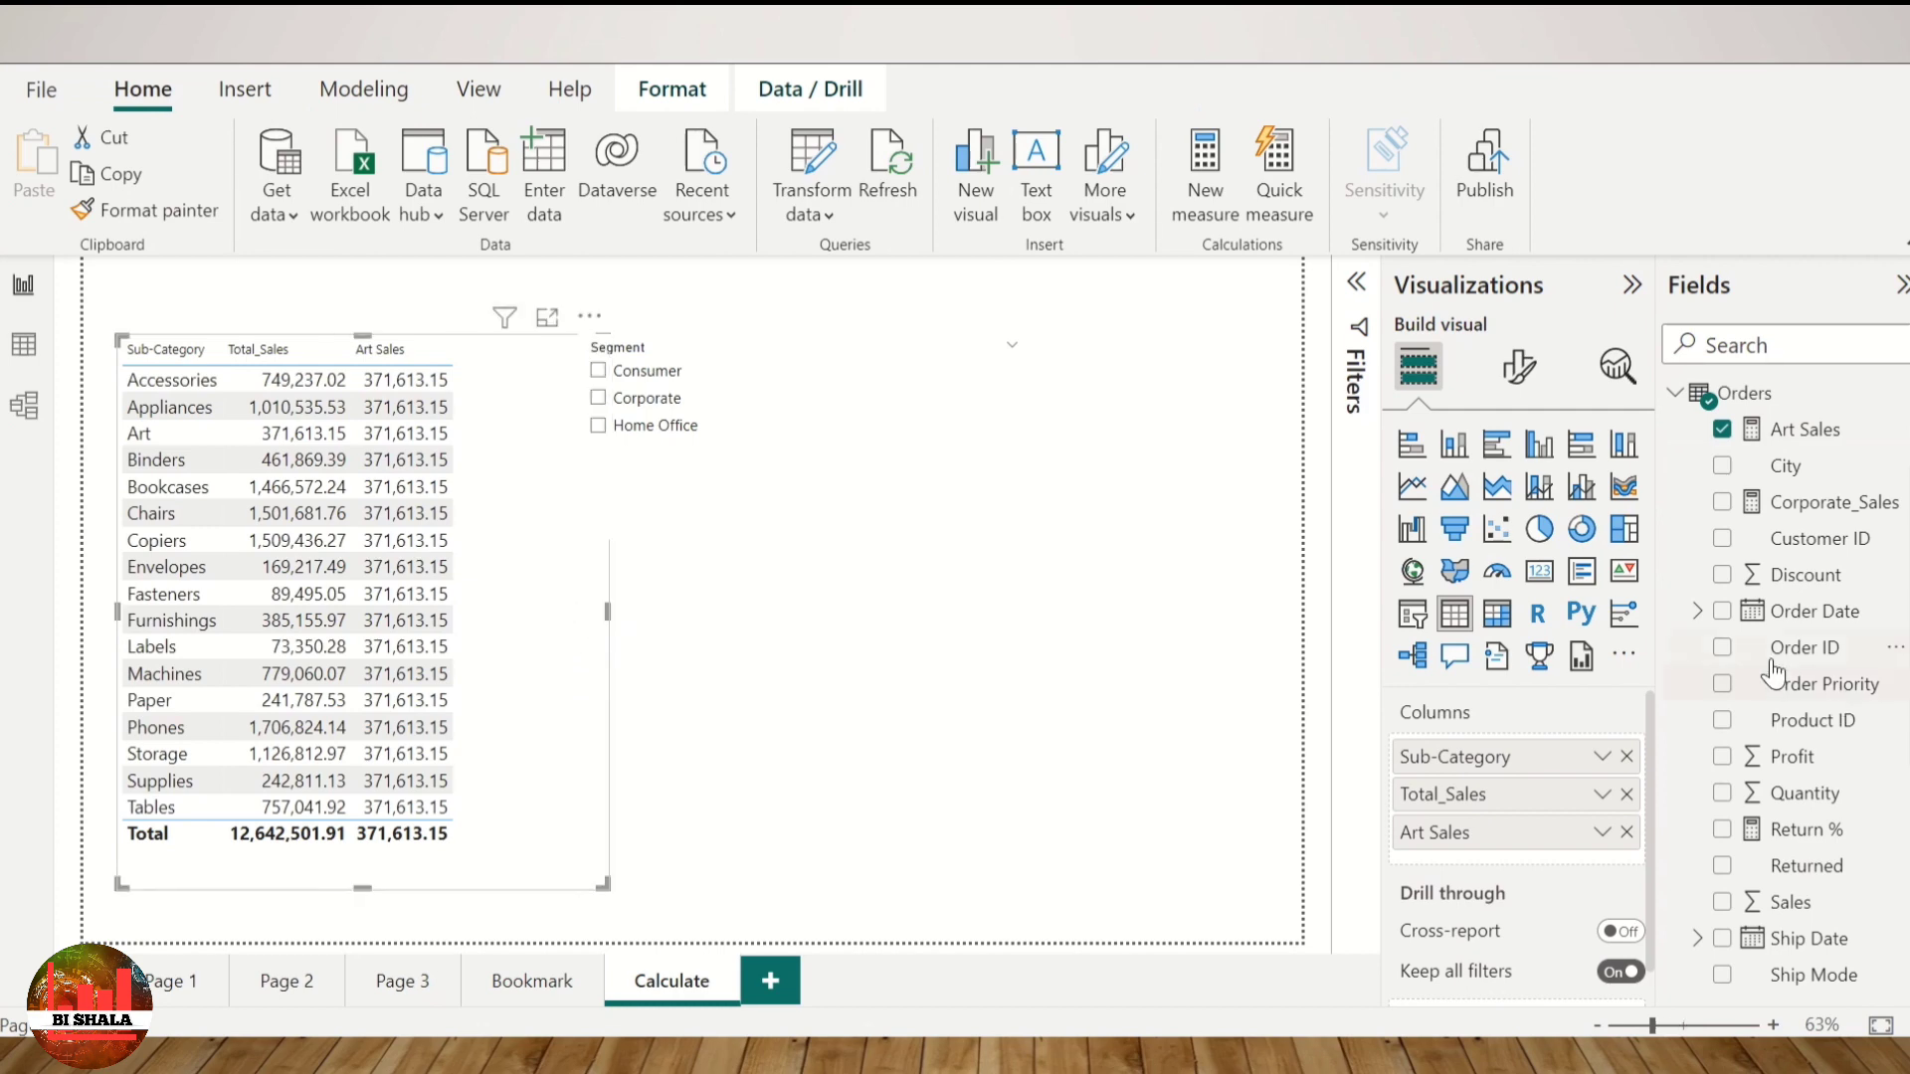
right_click(1756, 396)
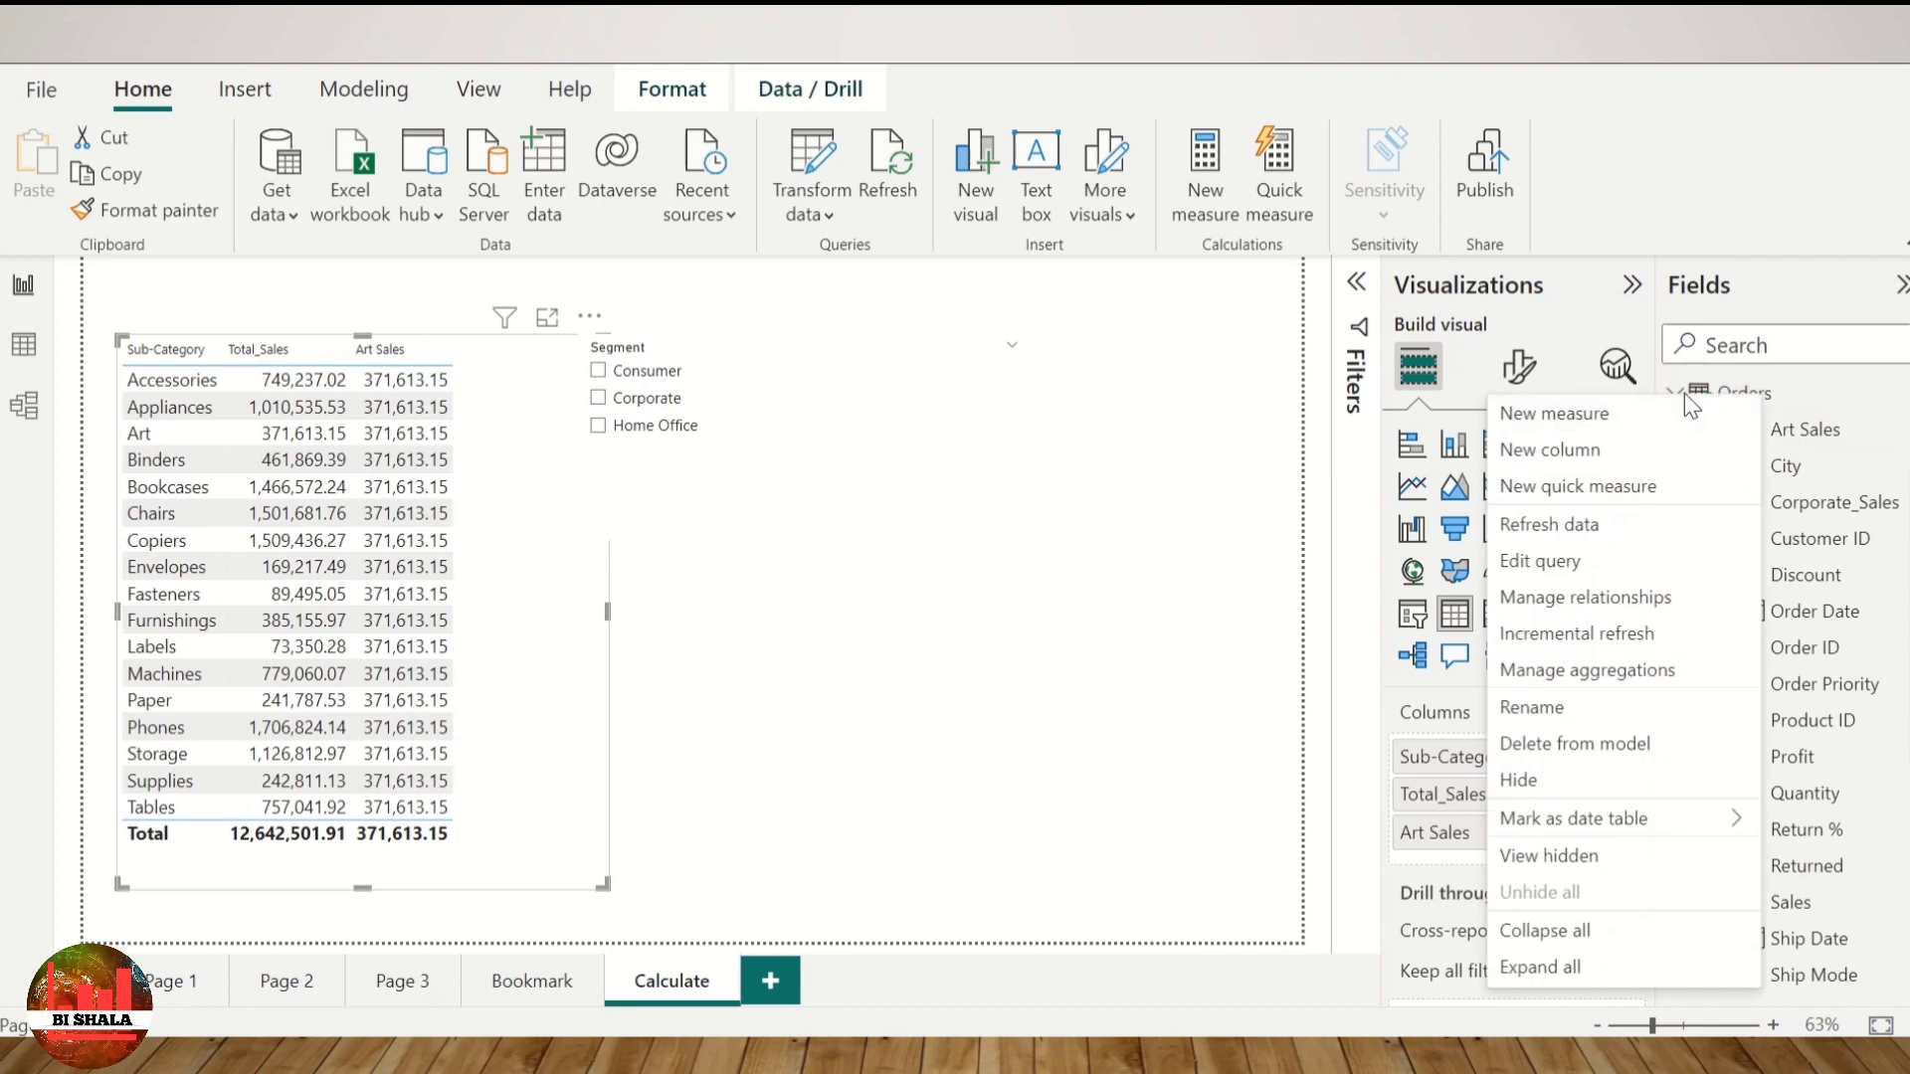
key("Escape")
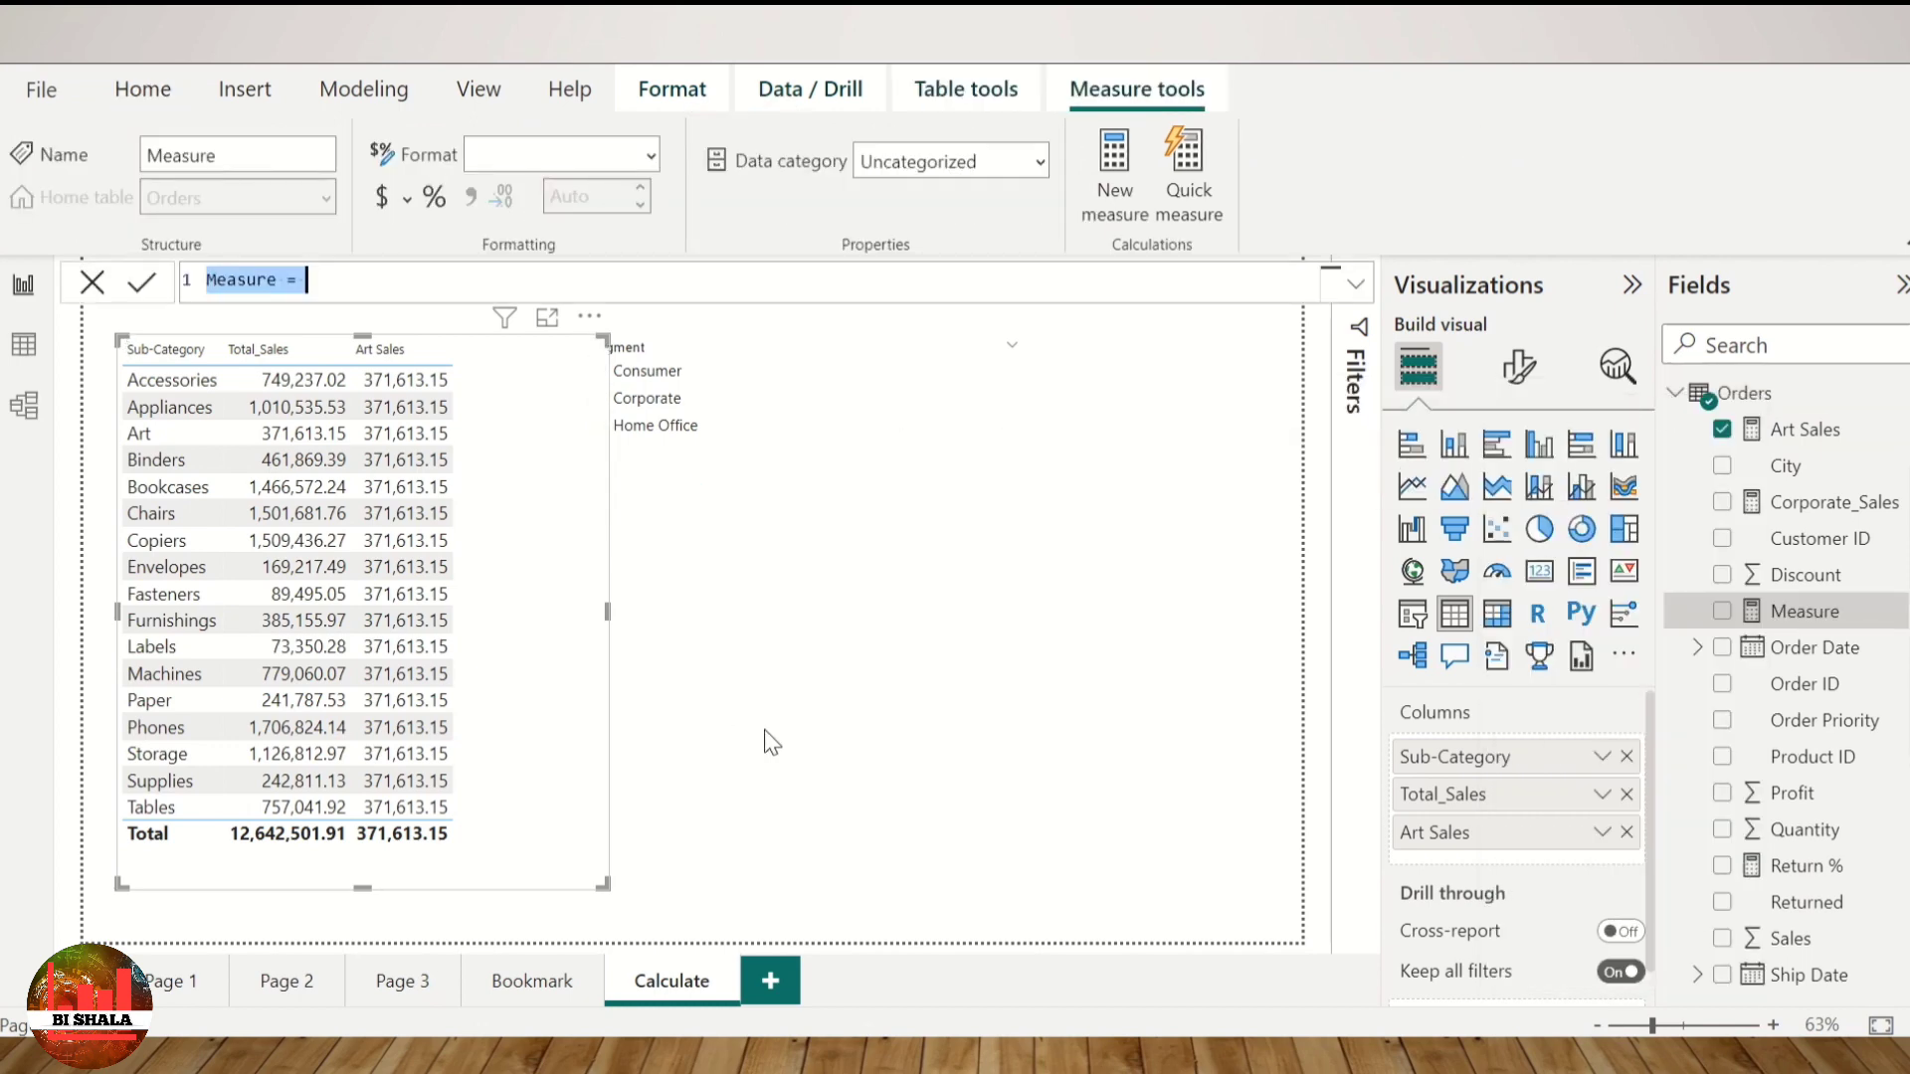
type("C")
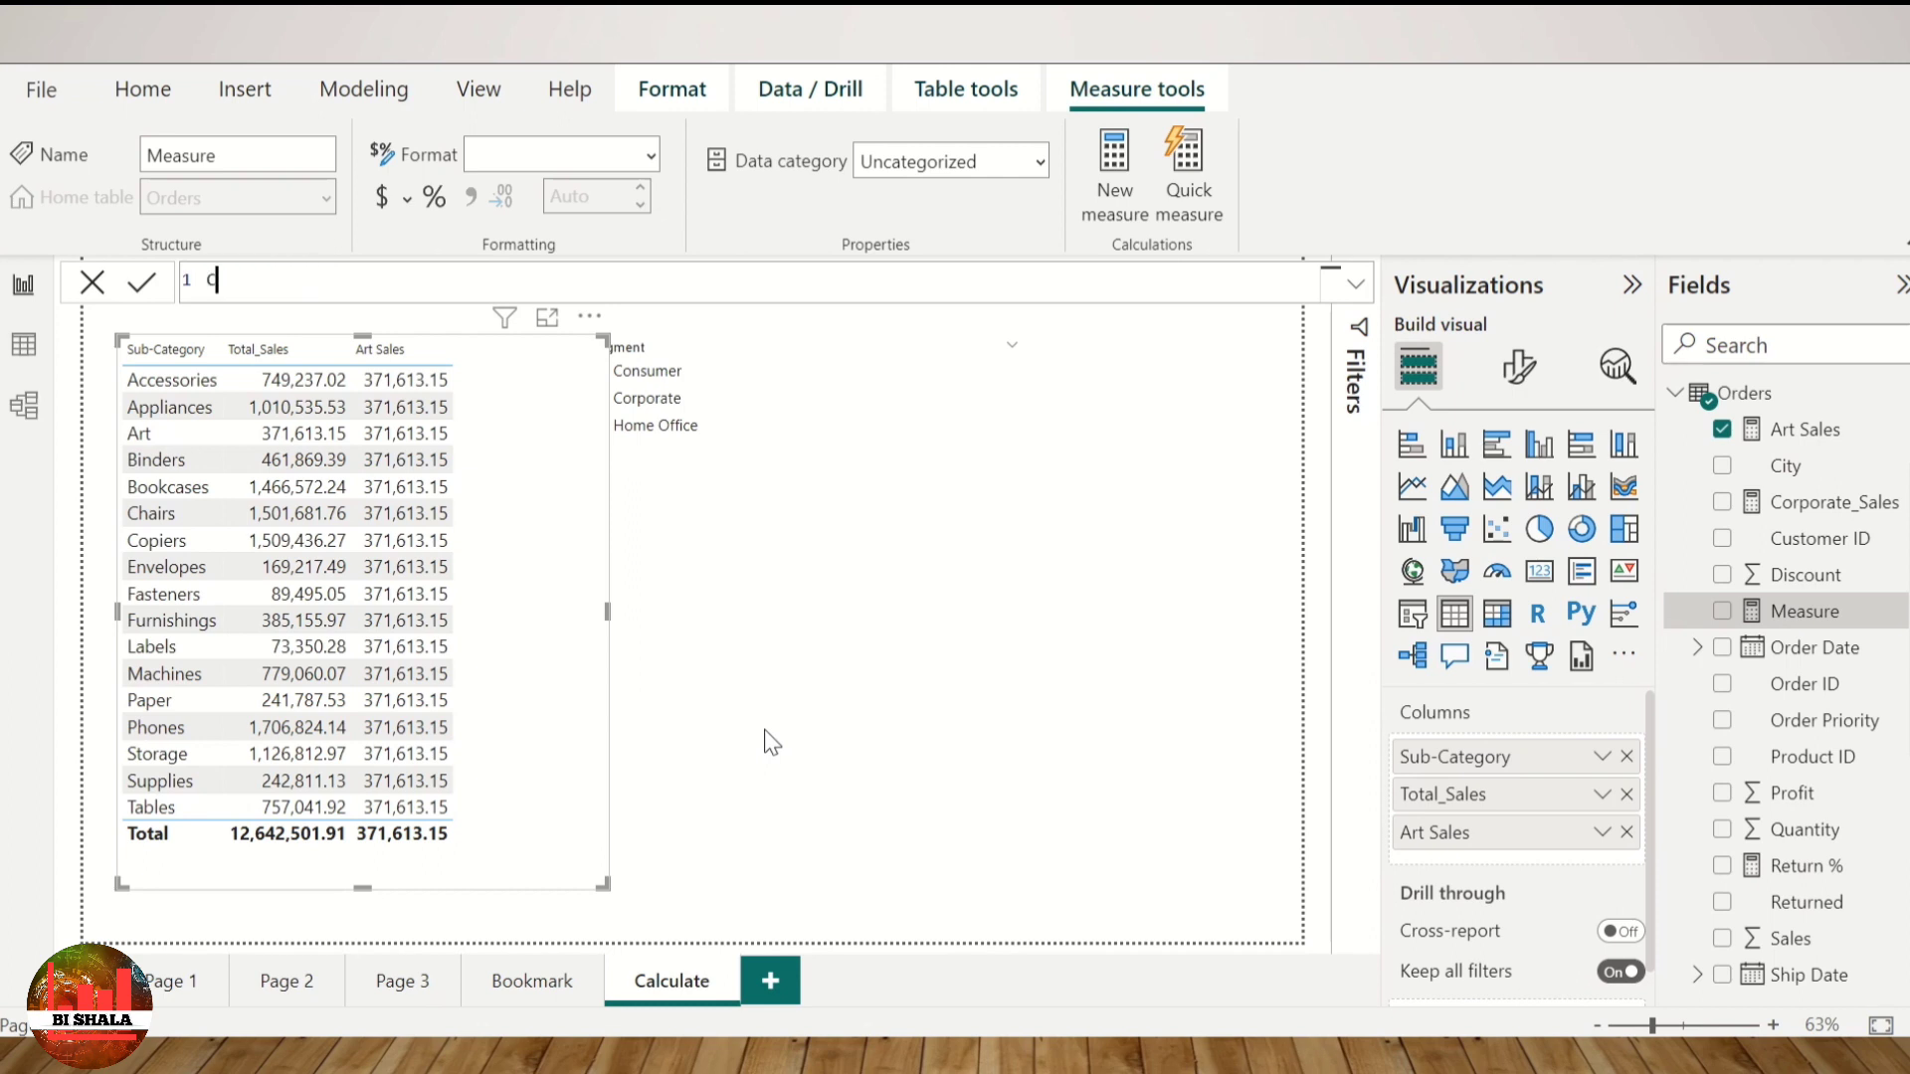
type("om")
type("change wrt")
type("art=")
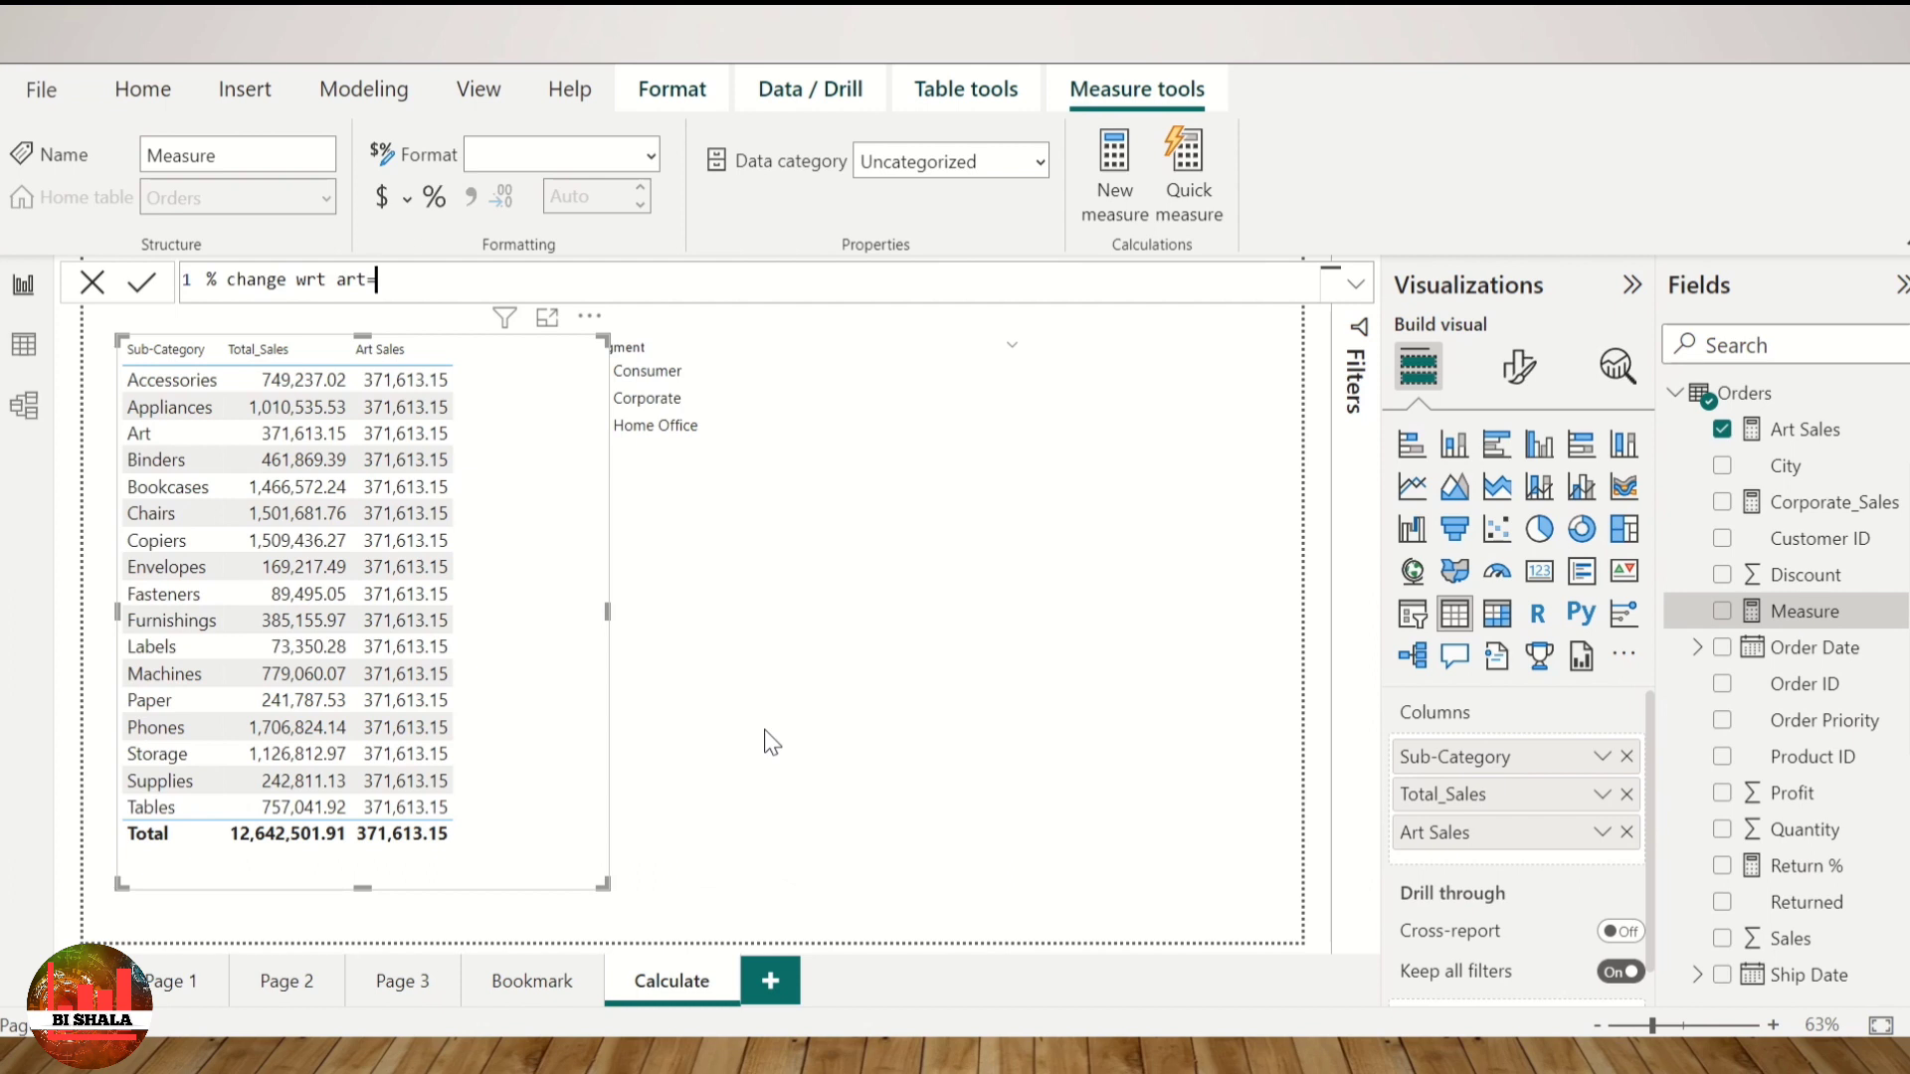
Step: Define the % change wrt art measure as DIVIDE([Total Returns],[Art Sales]) and commit it
type("divi")
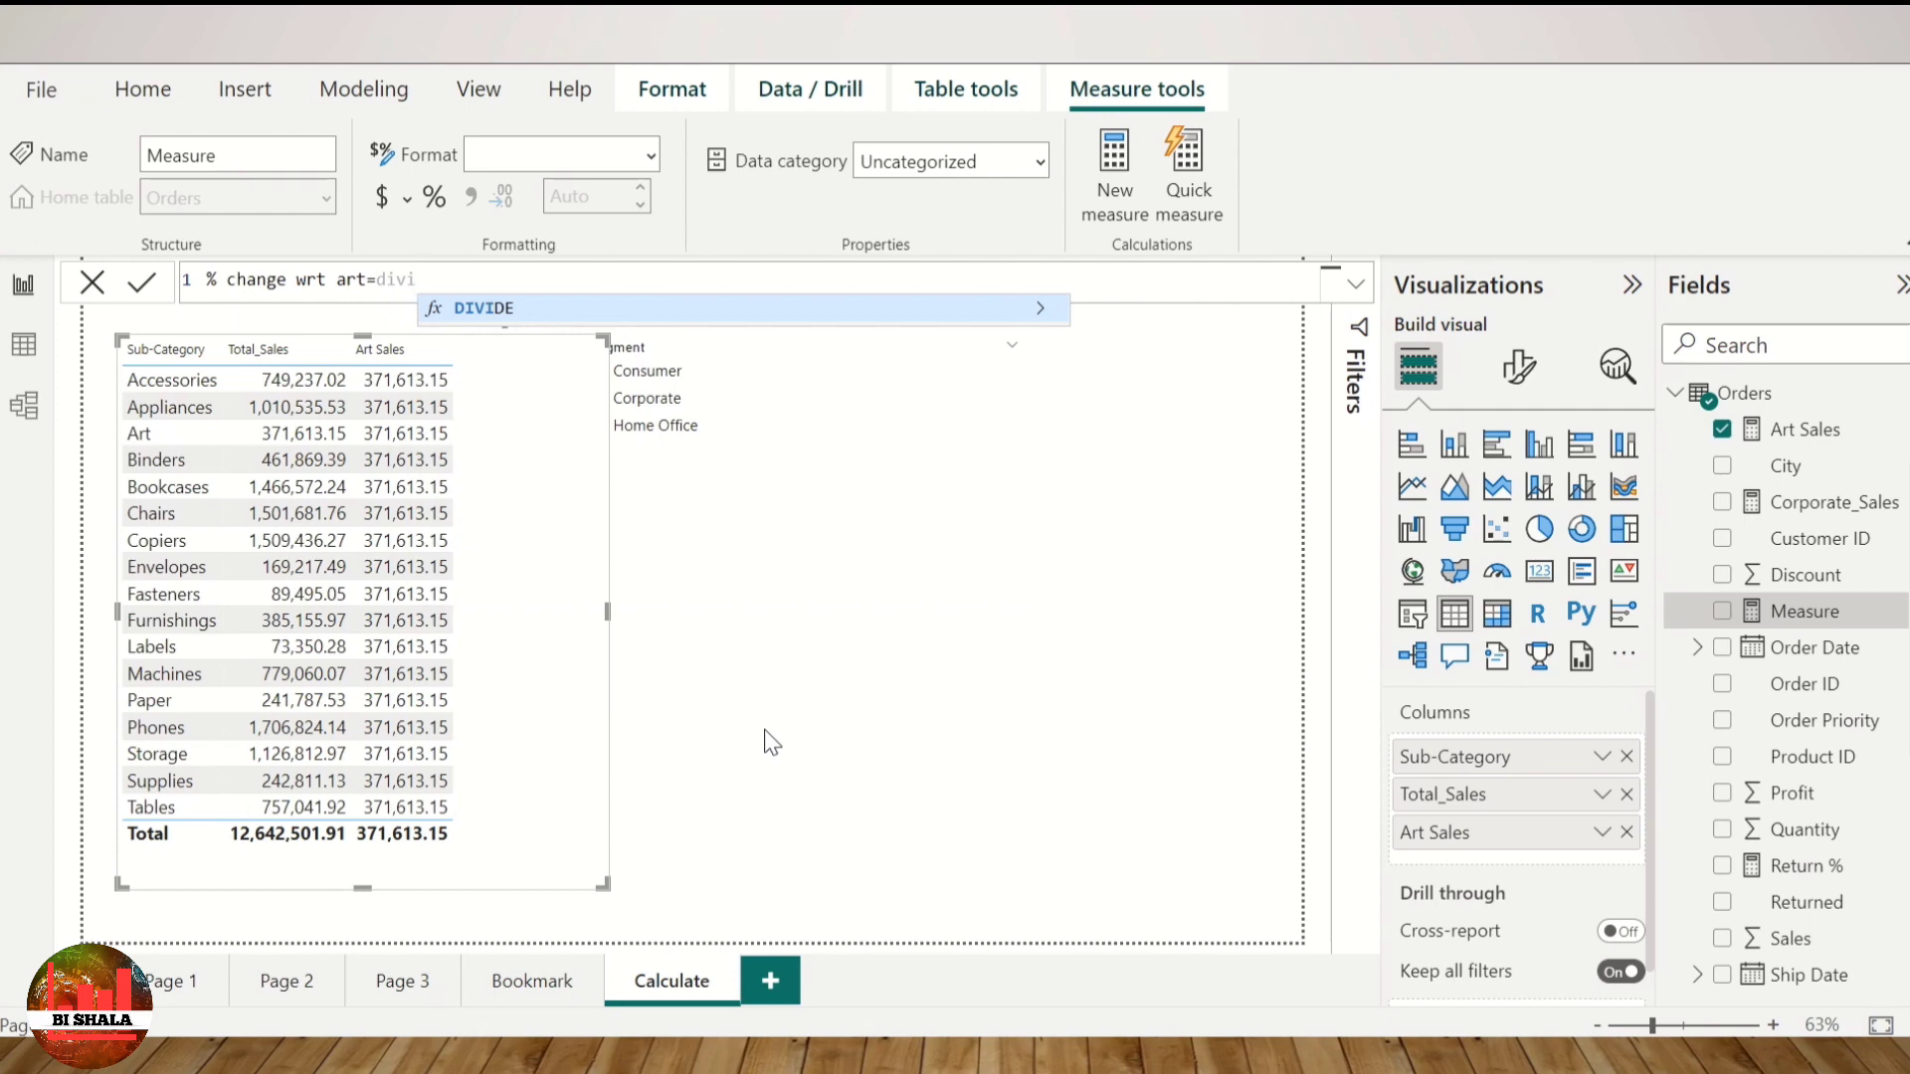
key("Tab")
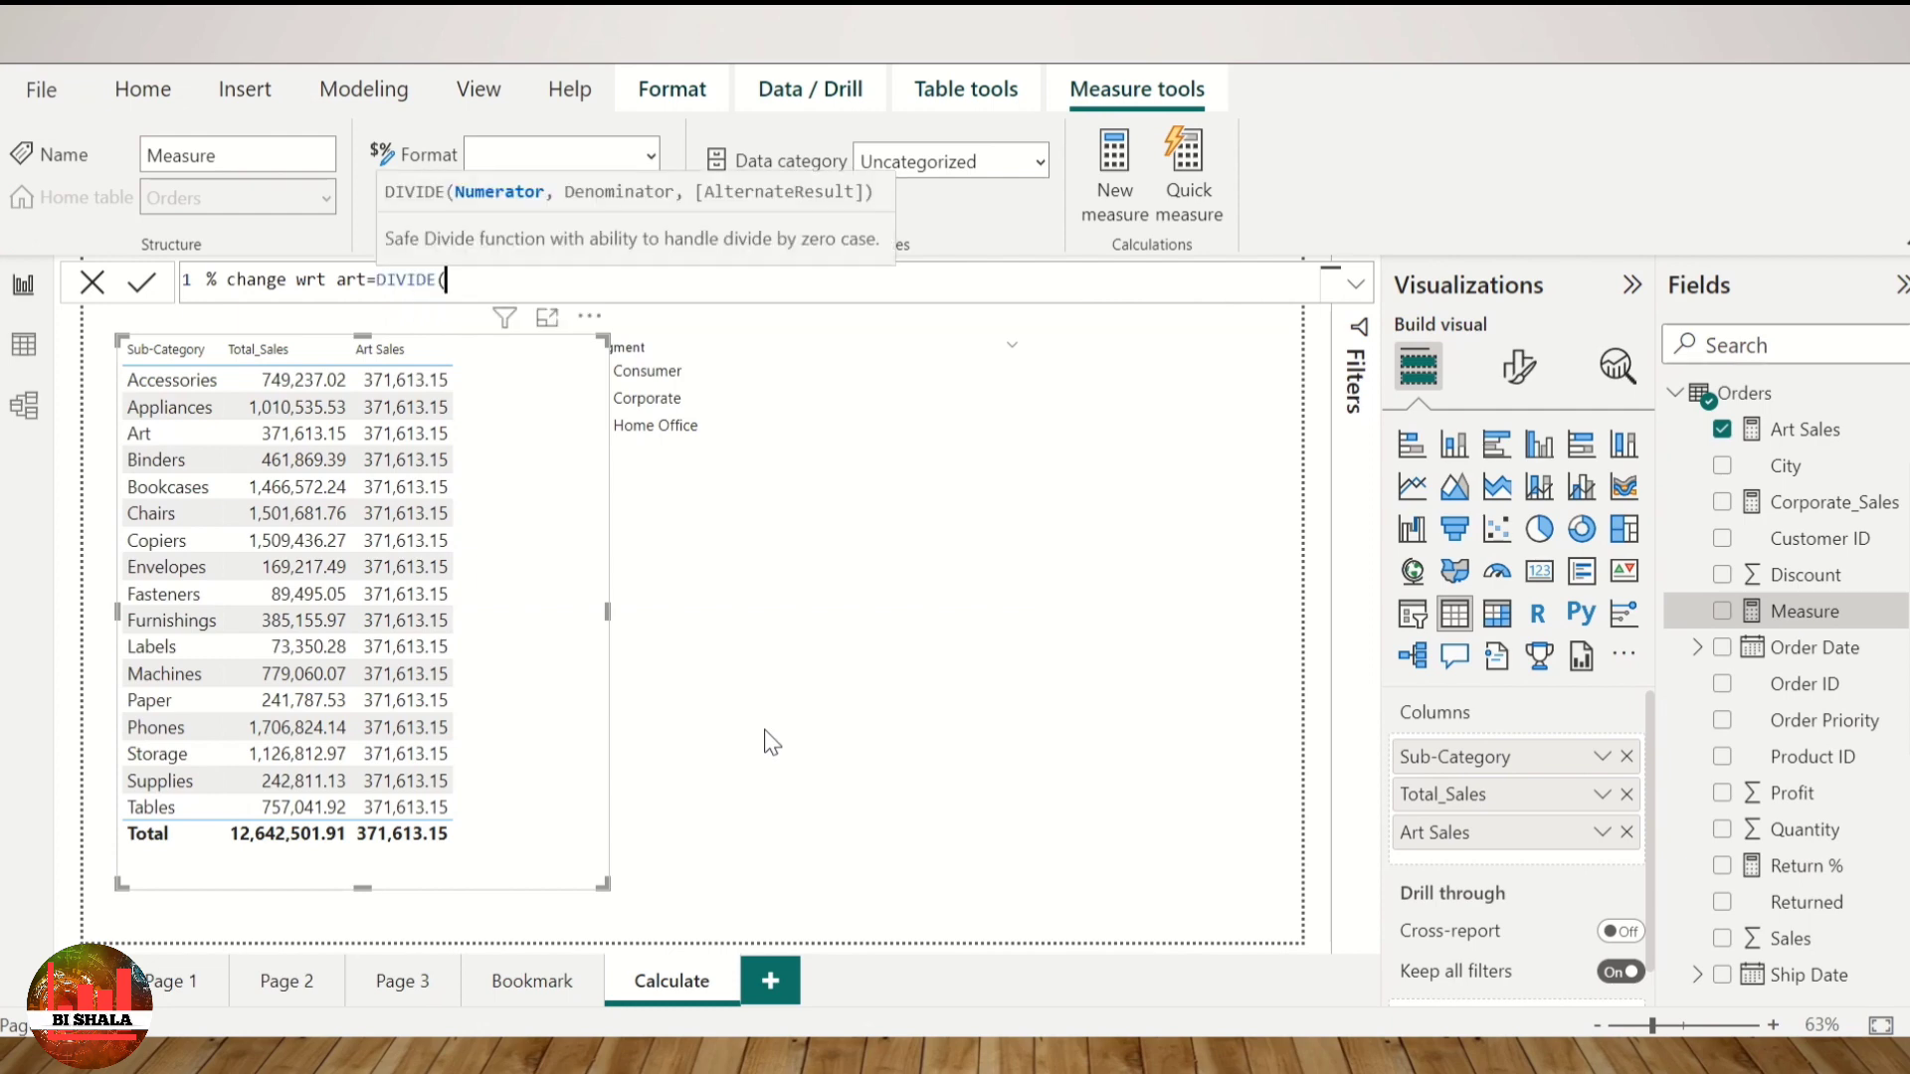
type("tota")
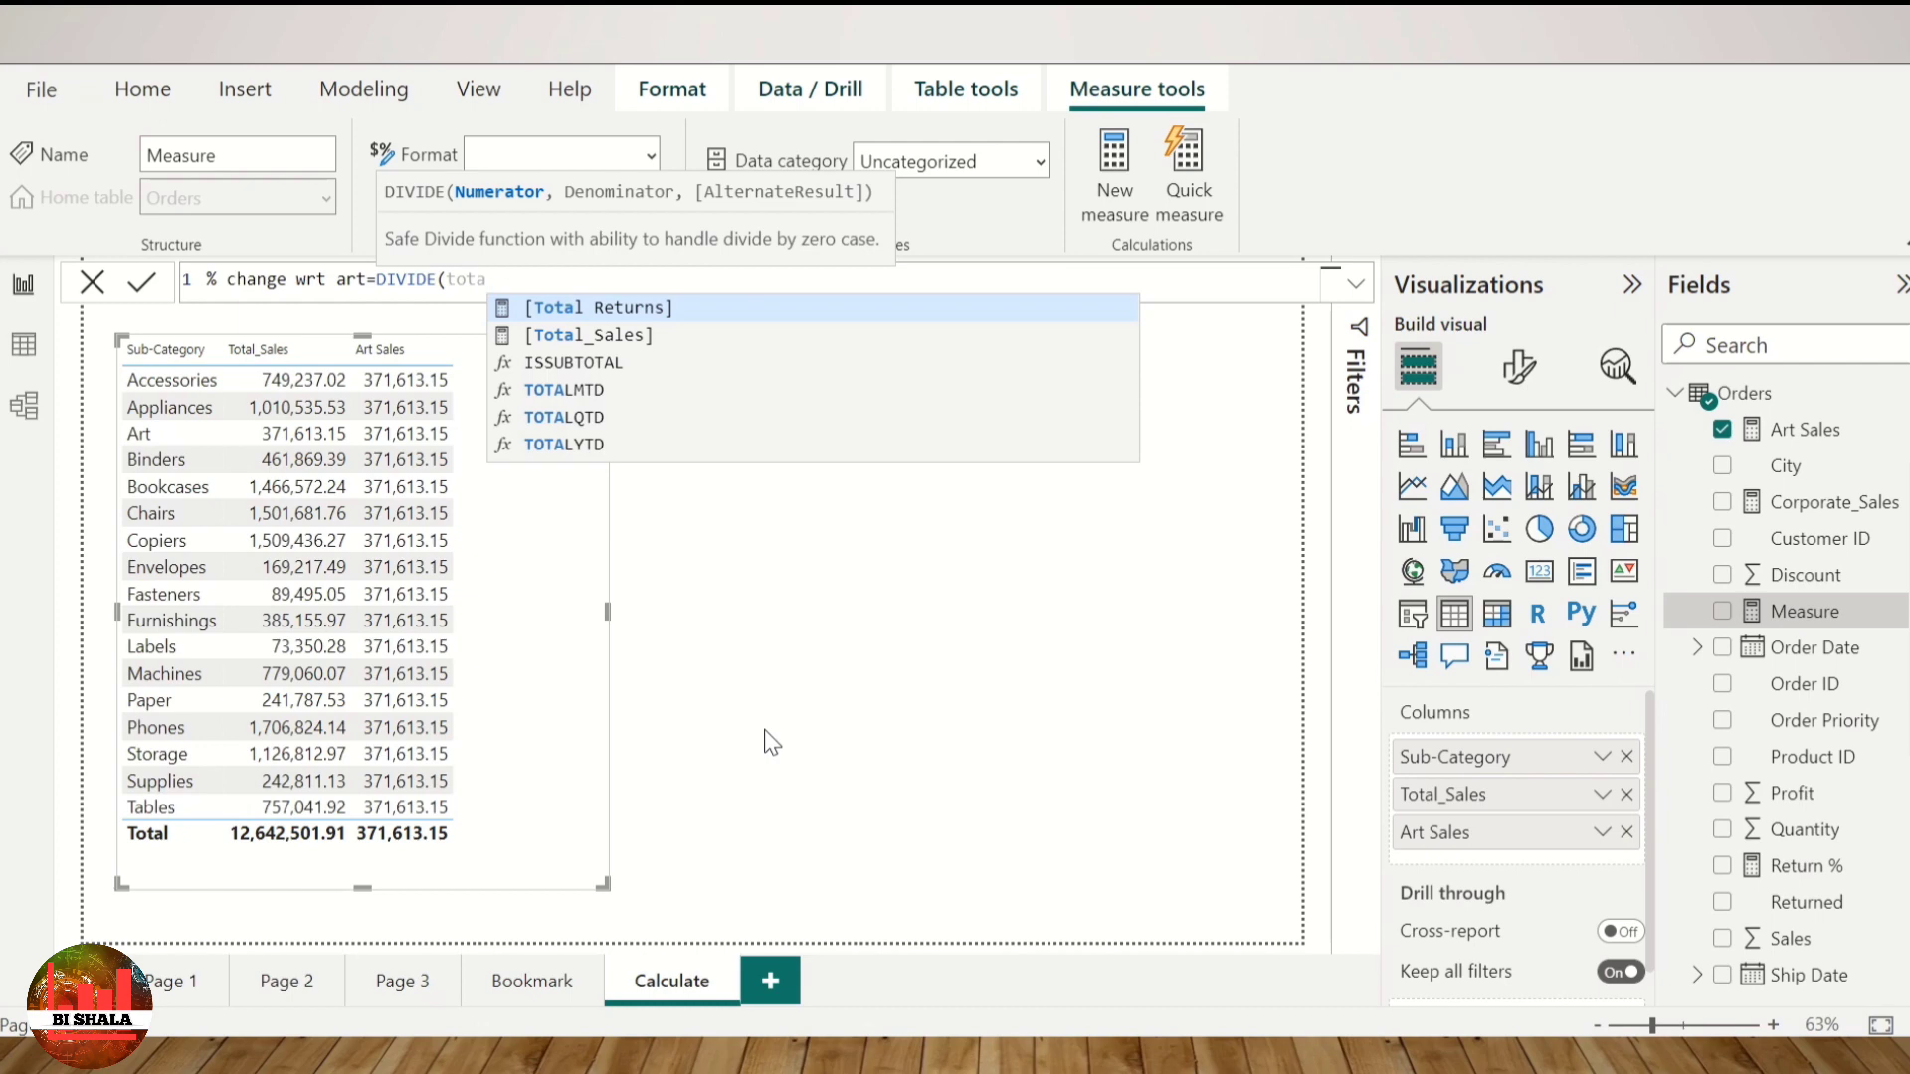
key("Tab")
type(",")
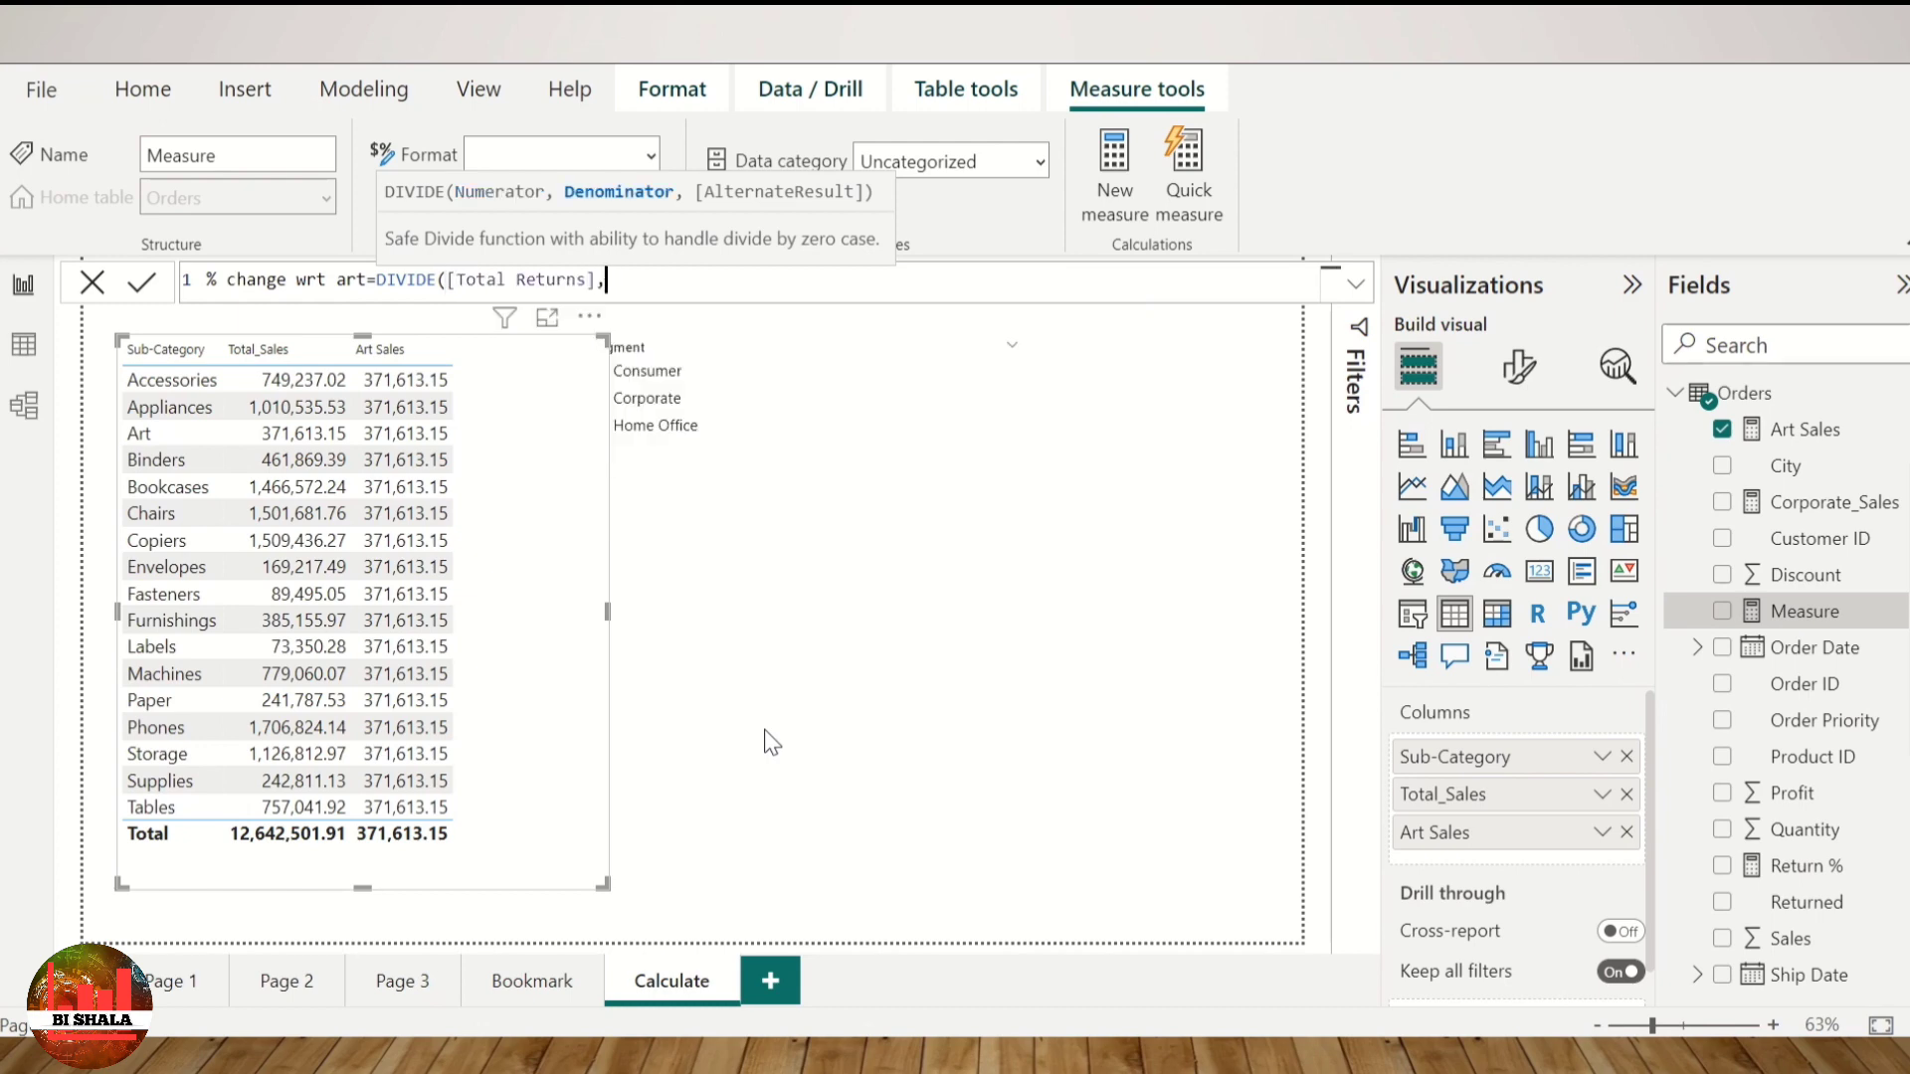
type("Art")
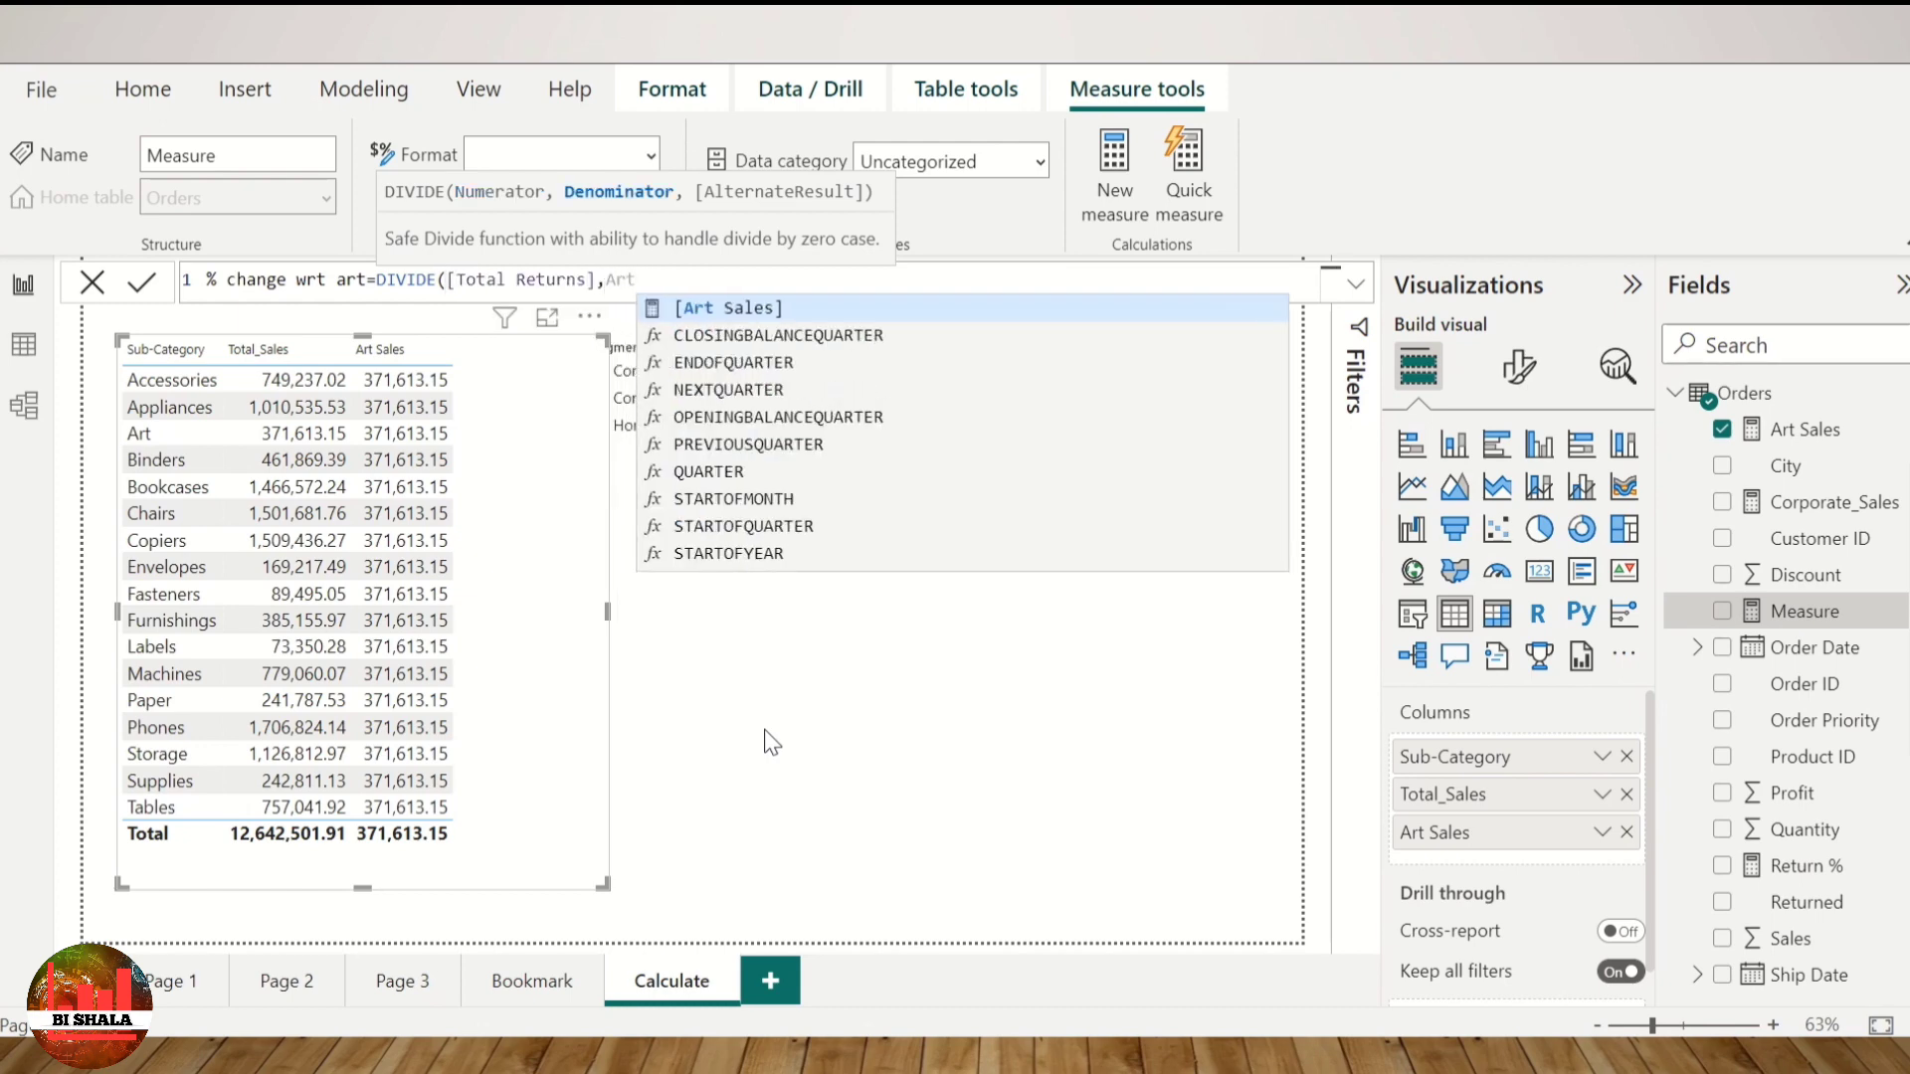
key("Tab")
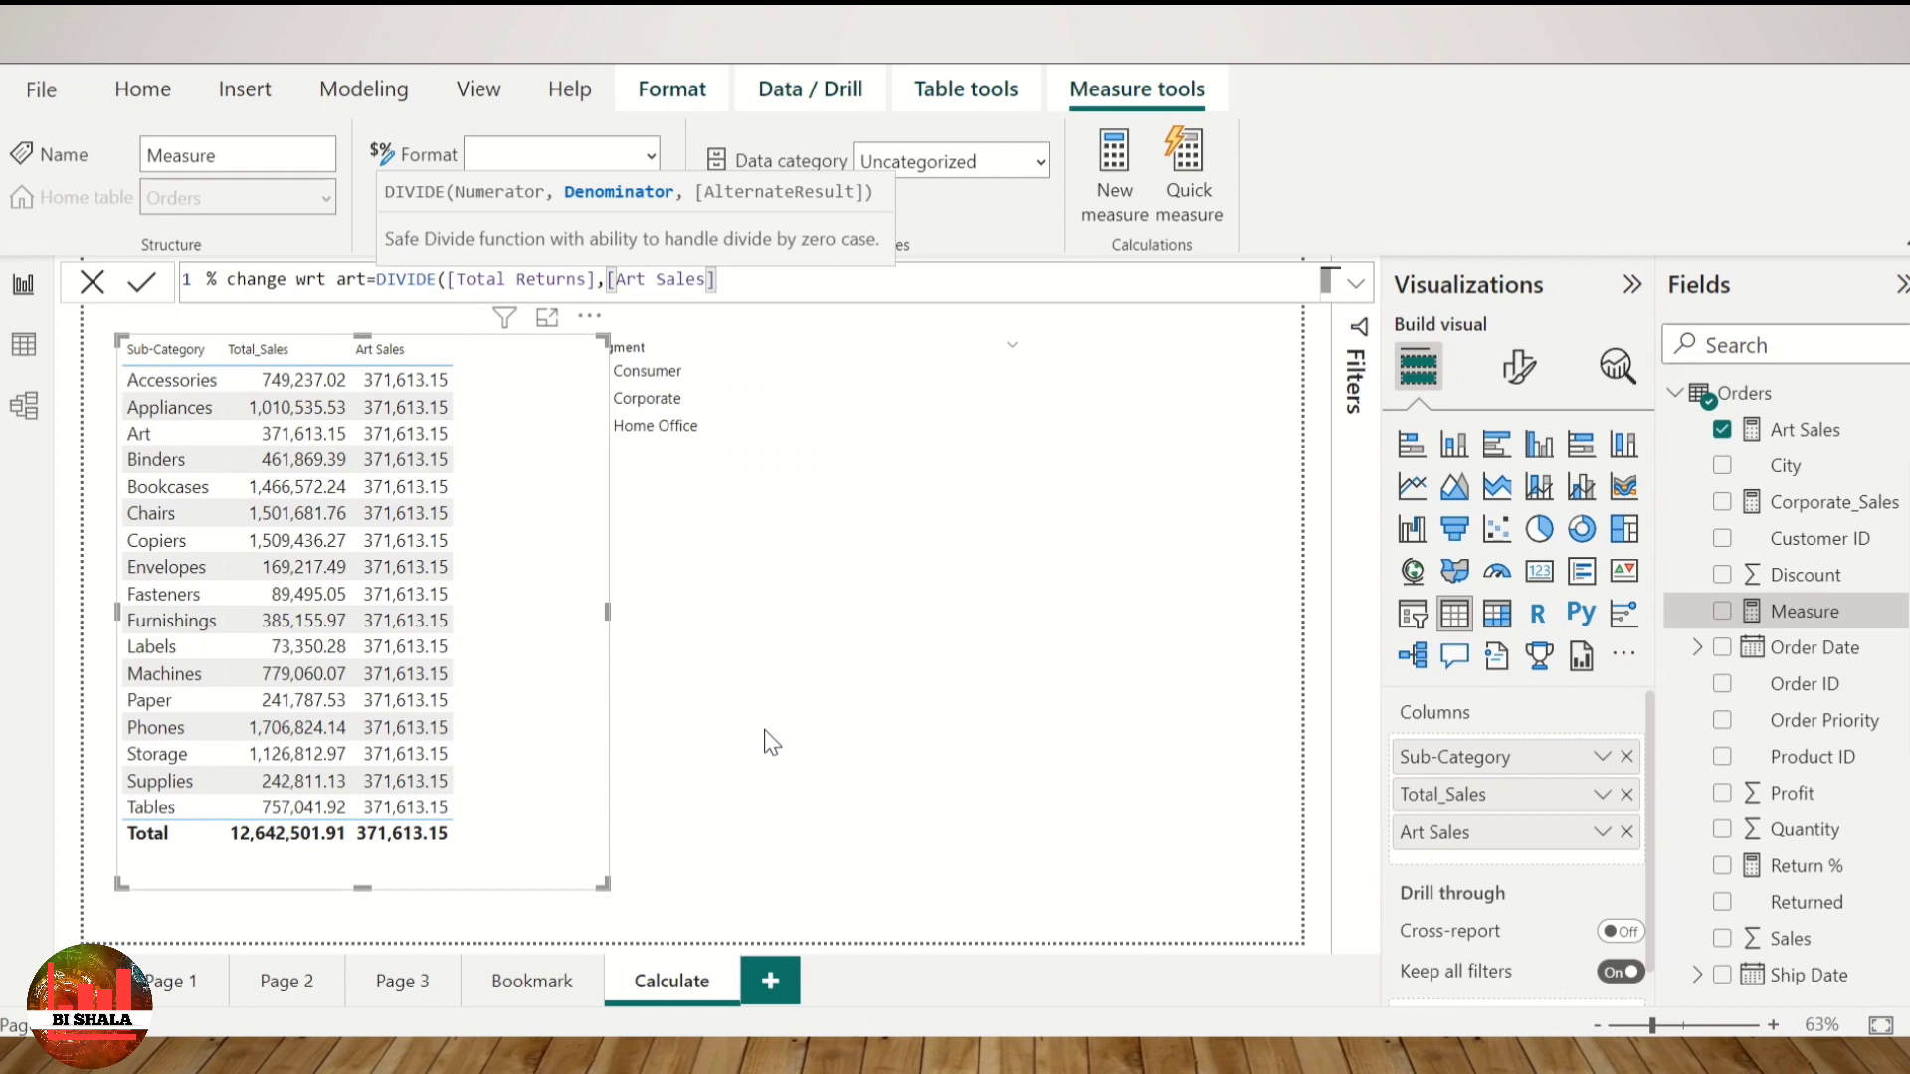
type(")")
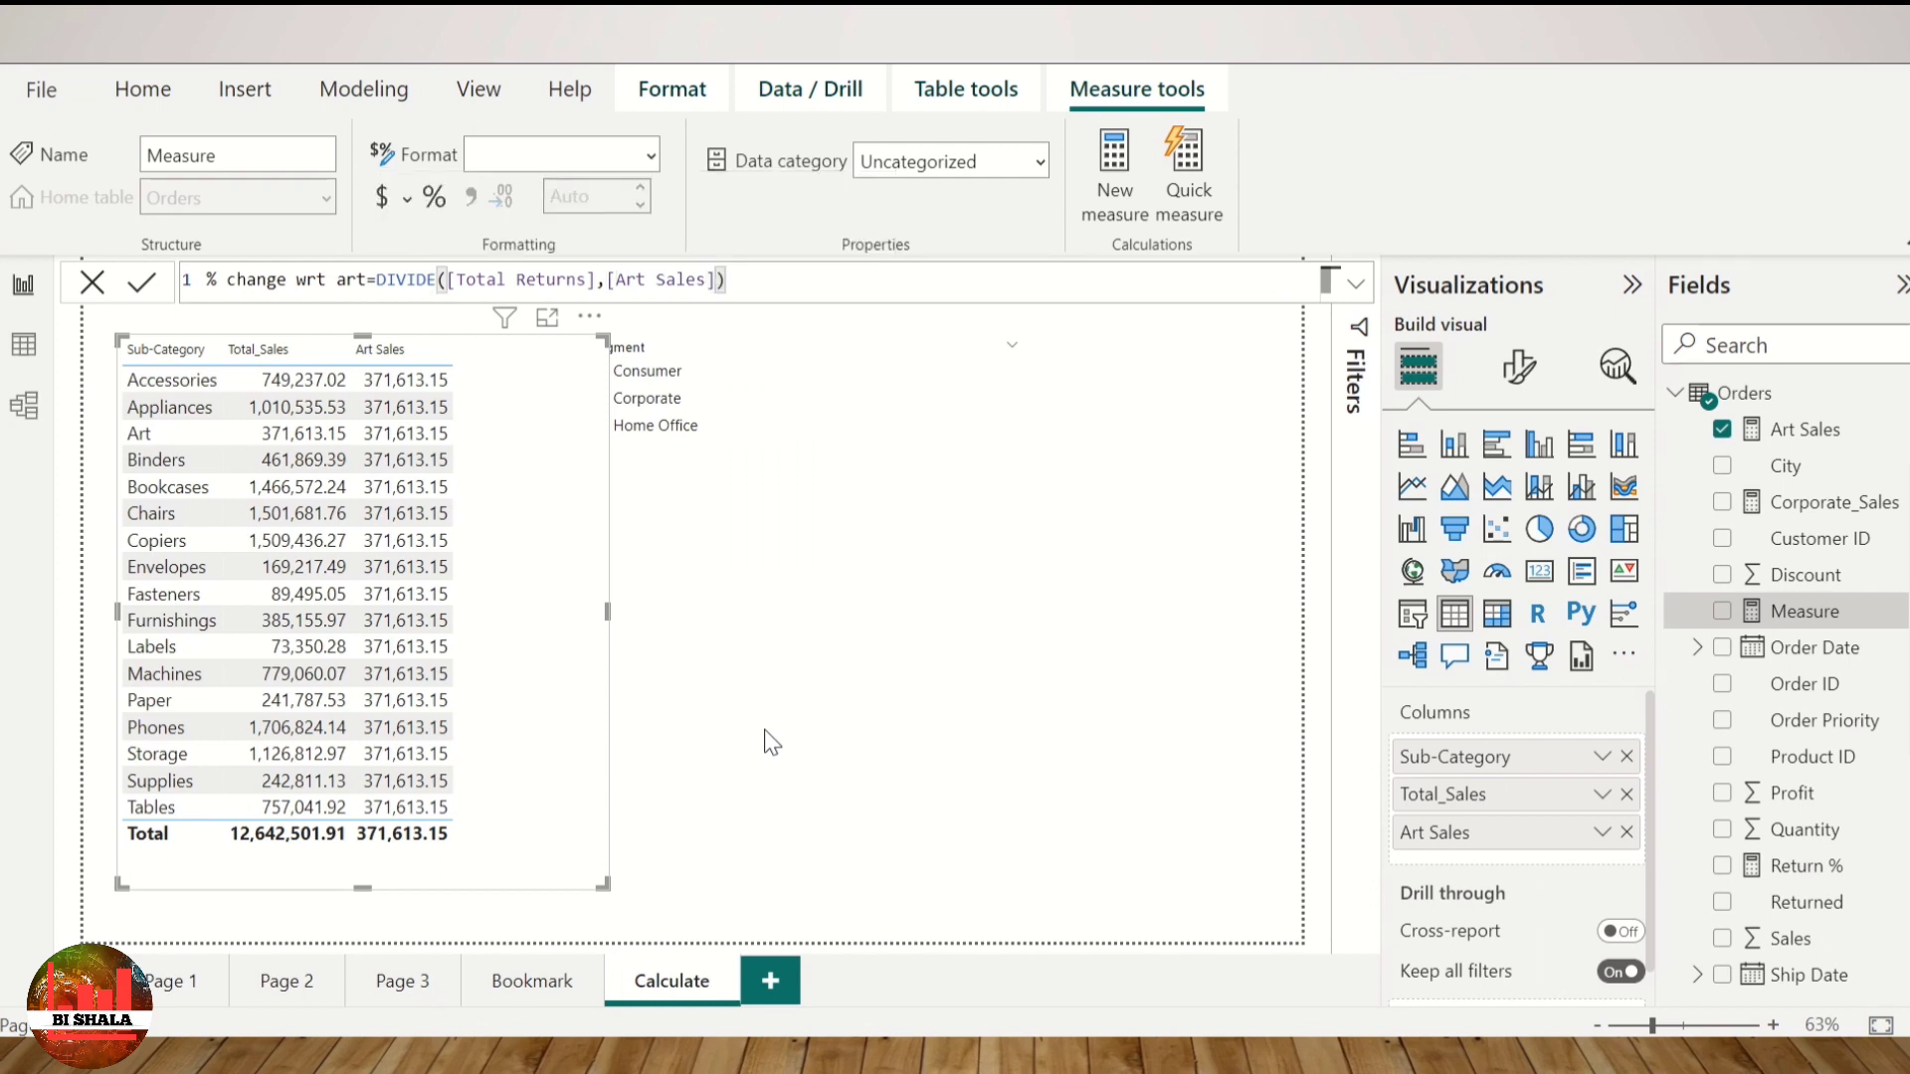
key("Return")
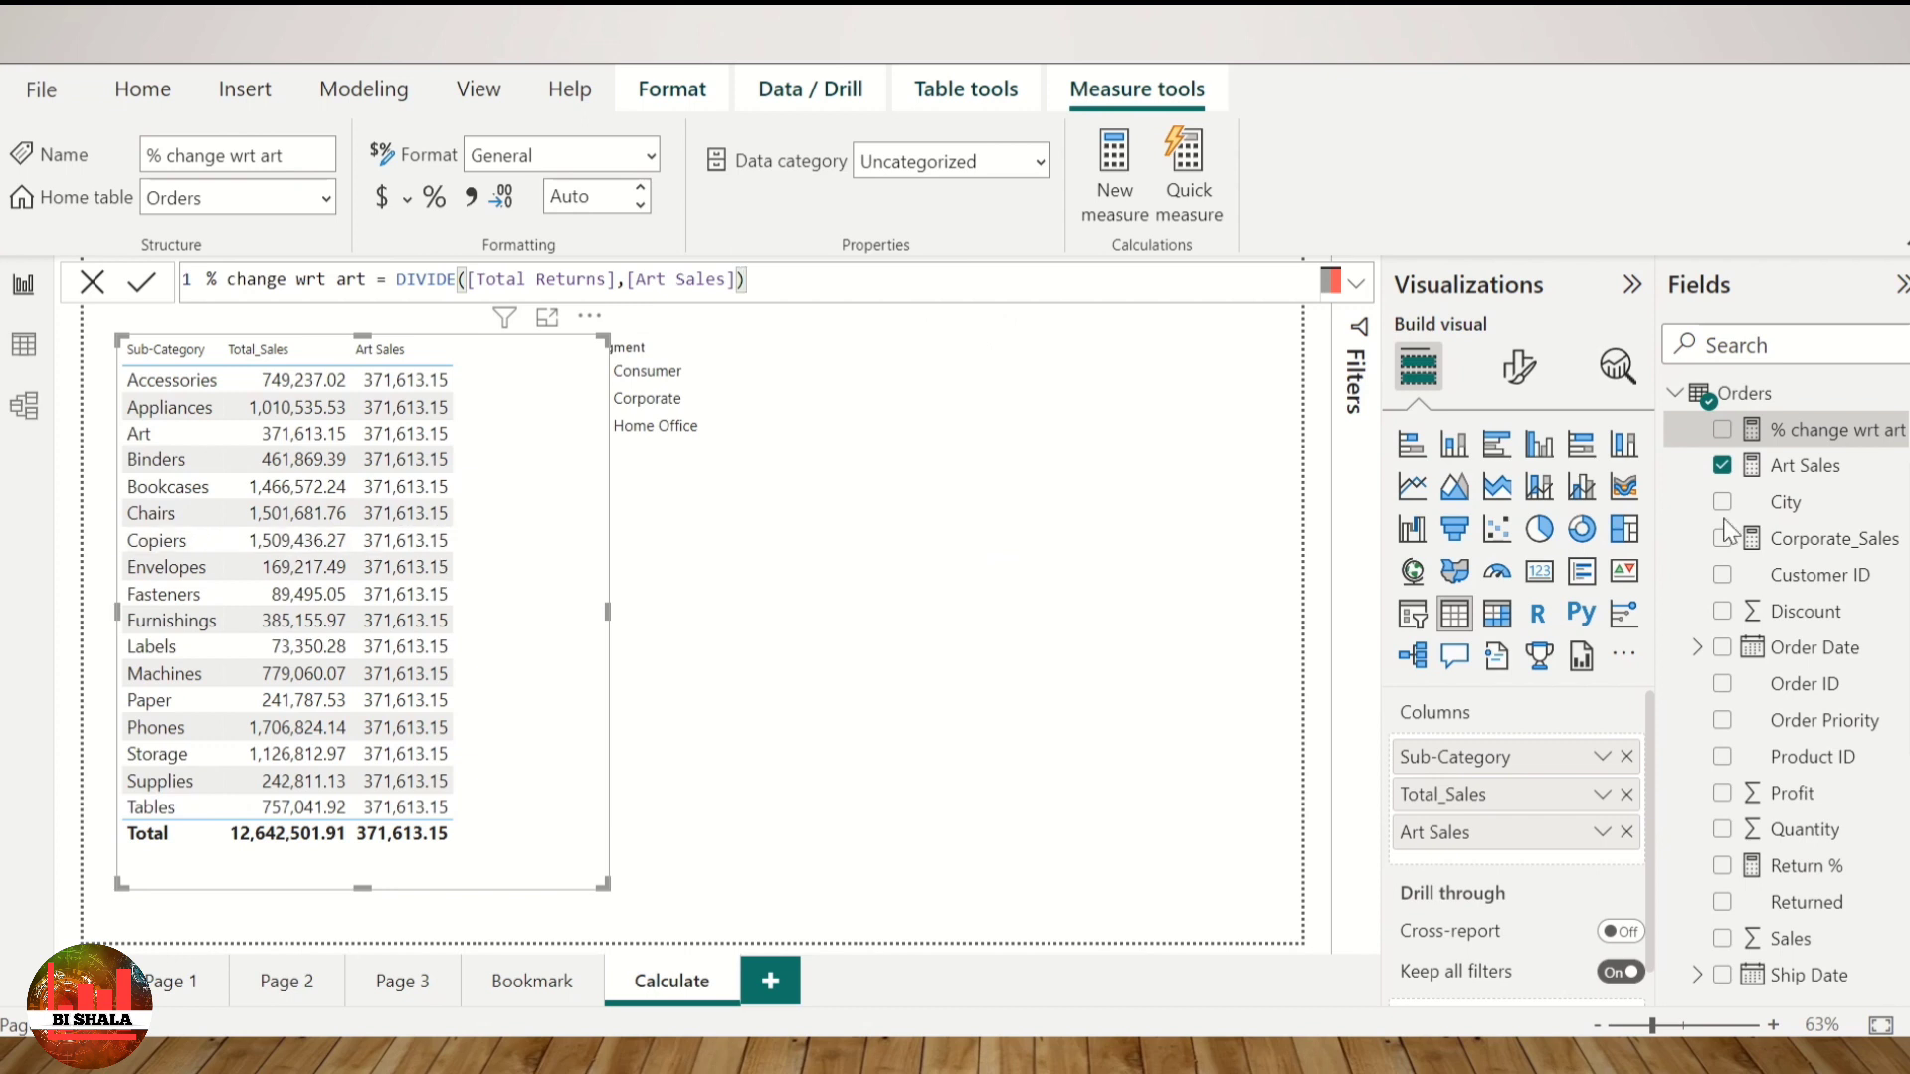
Step: Add % change wrt art to the sub-category table and format the measure as a percentage with 3 decimal places
left_click_drag(1848, 430, 692, 612)
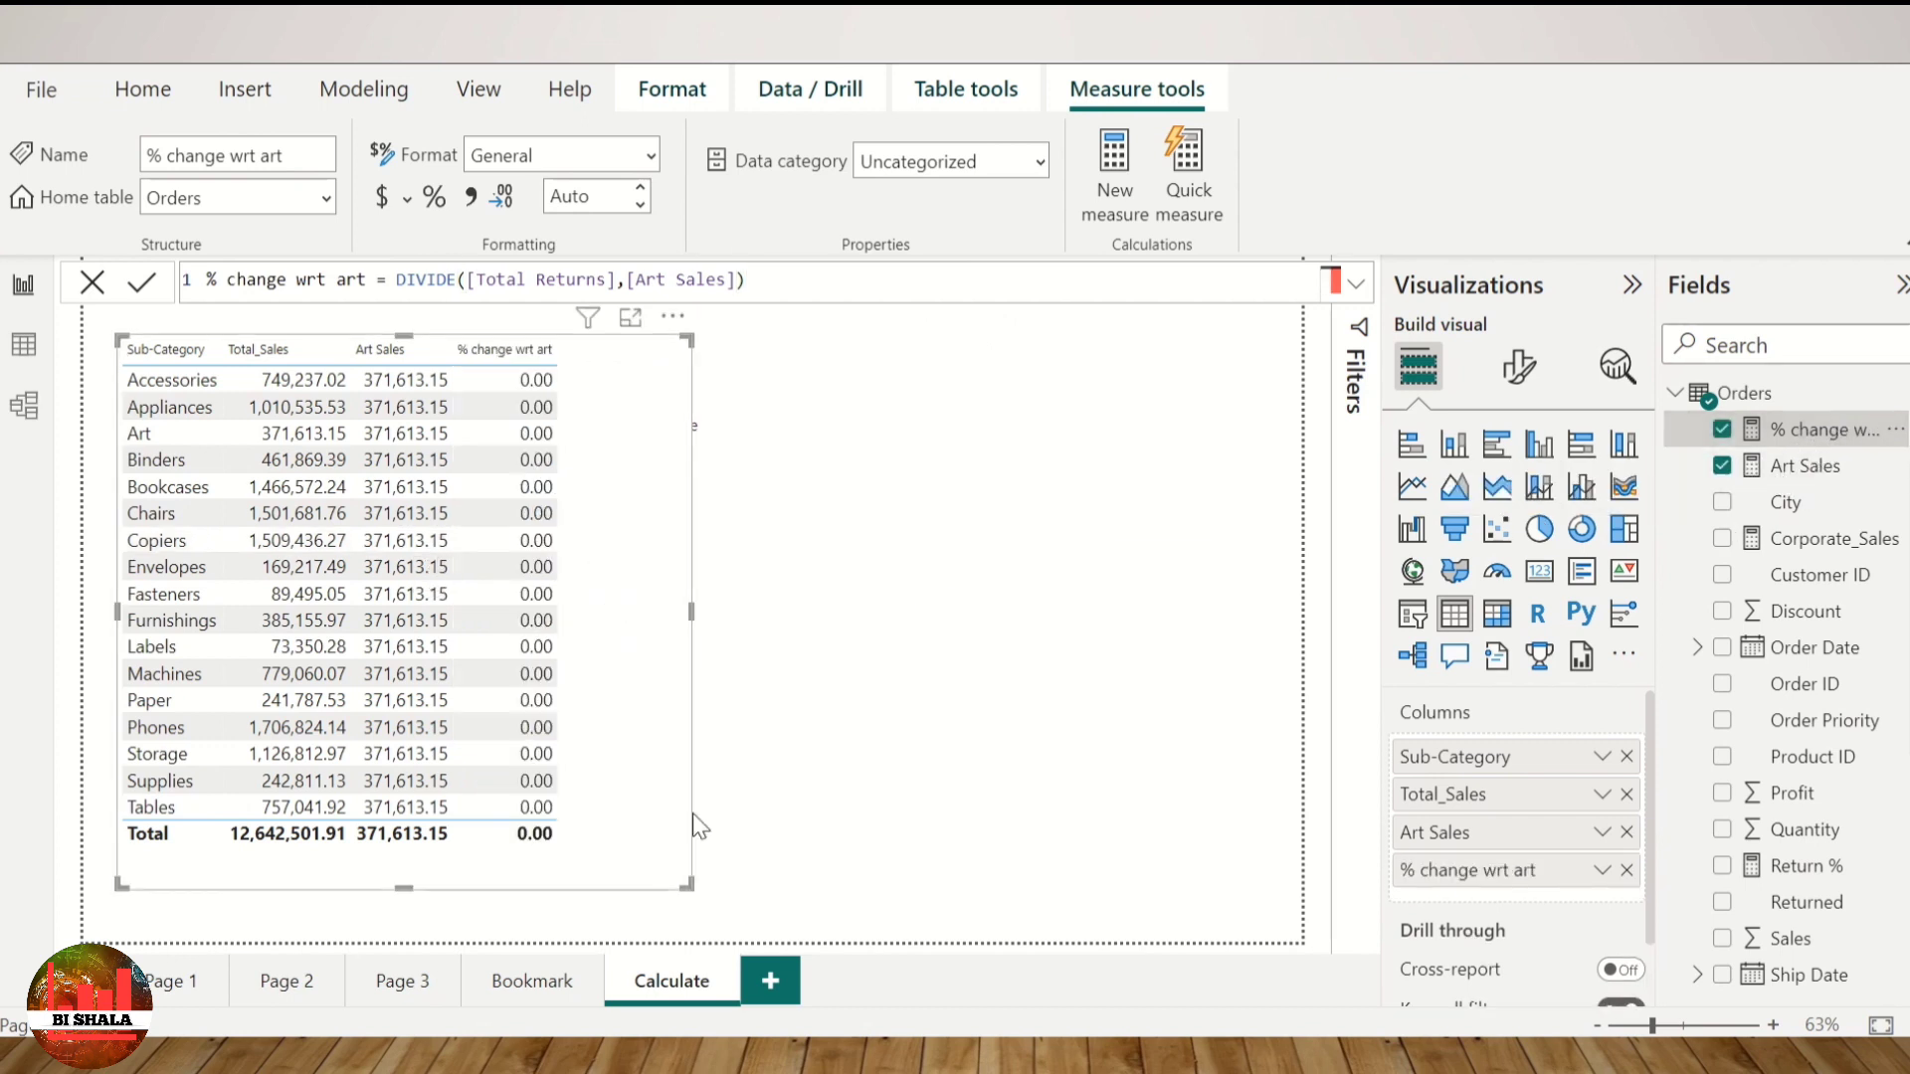
left_click(434, 197)
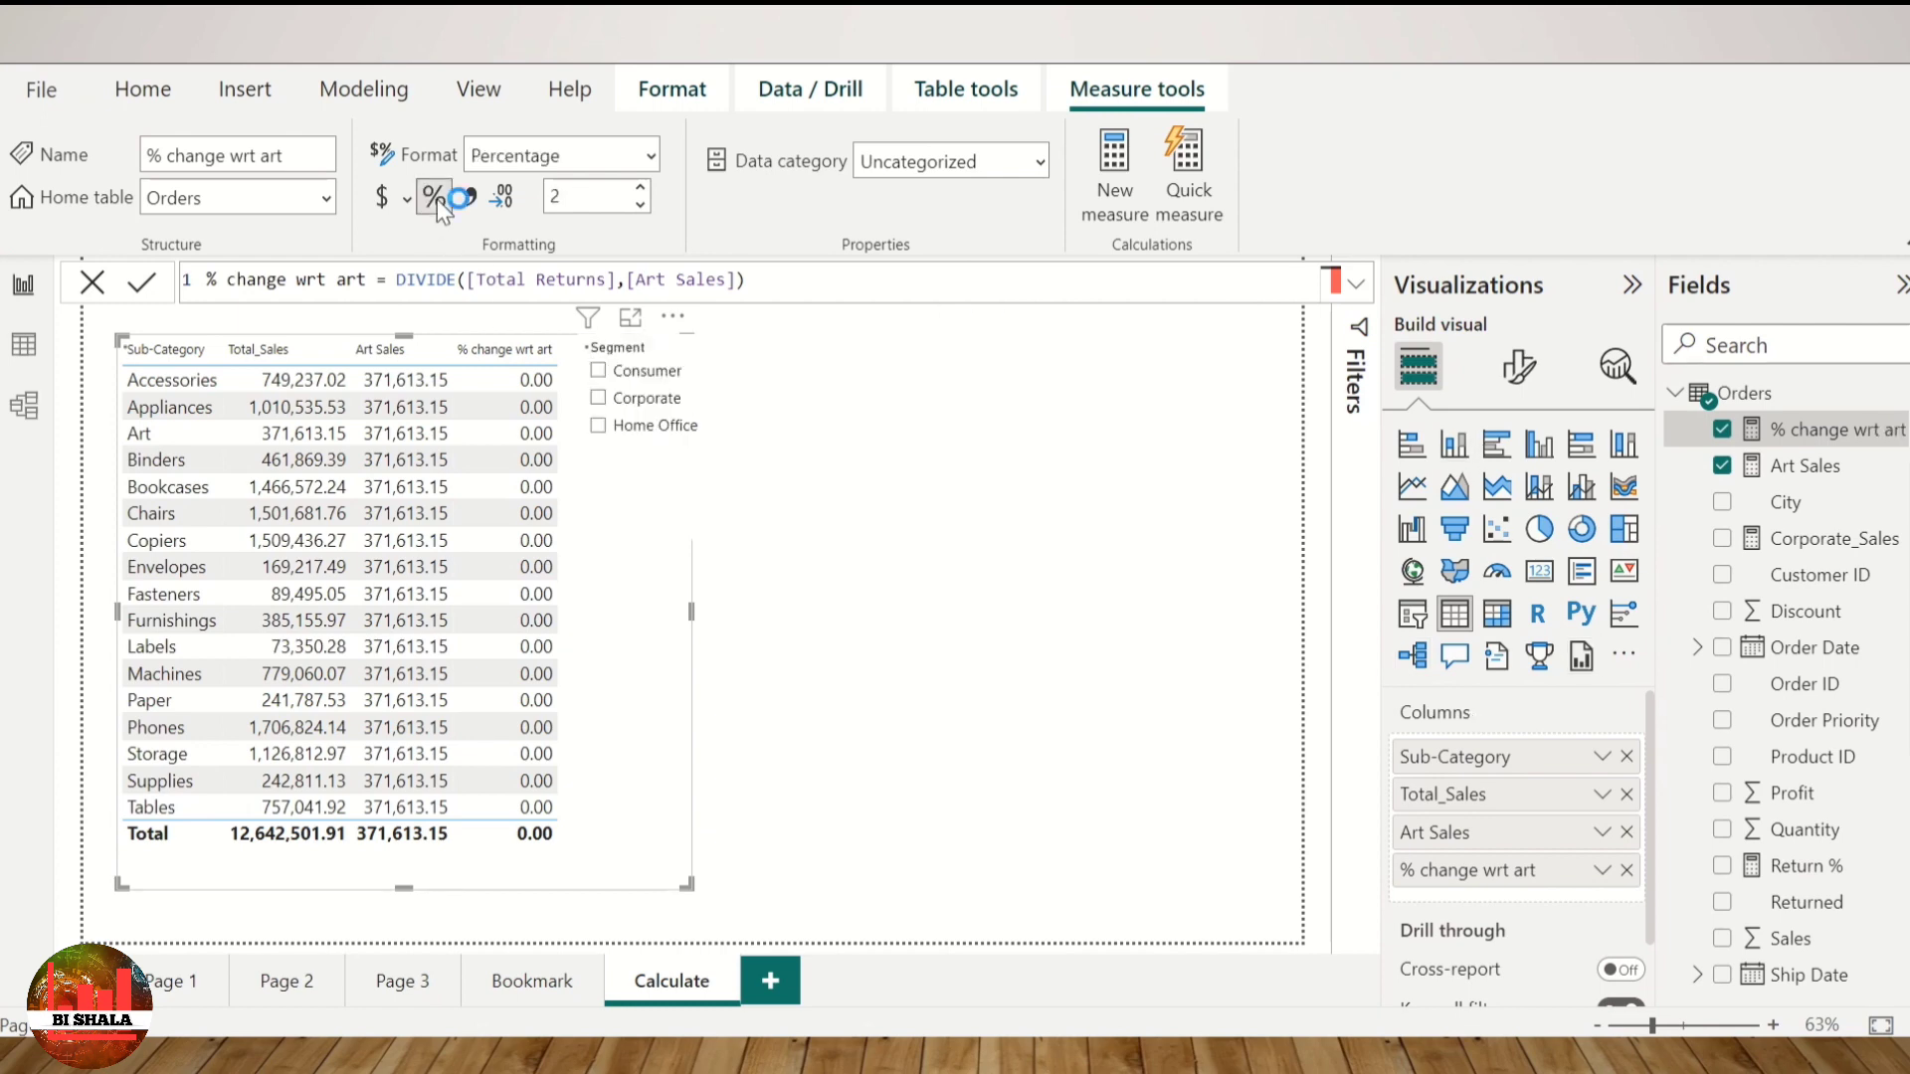
left_click(648, 205)
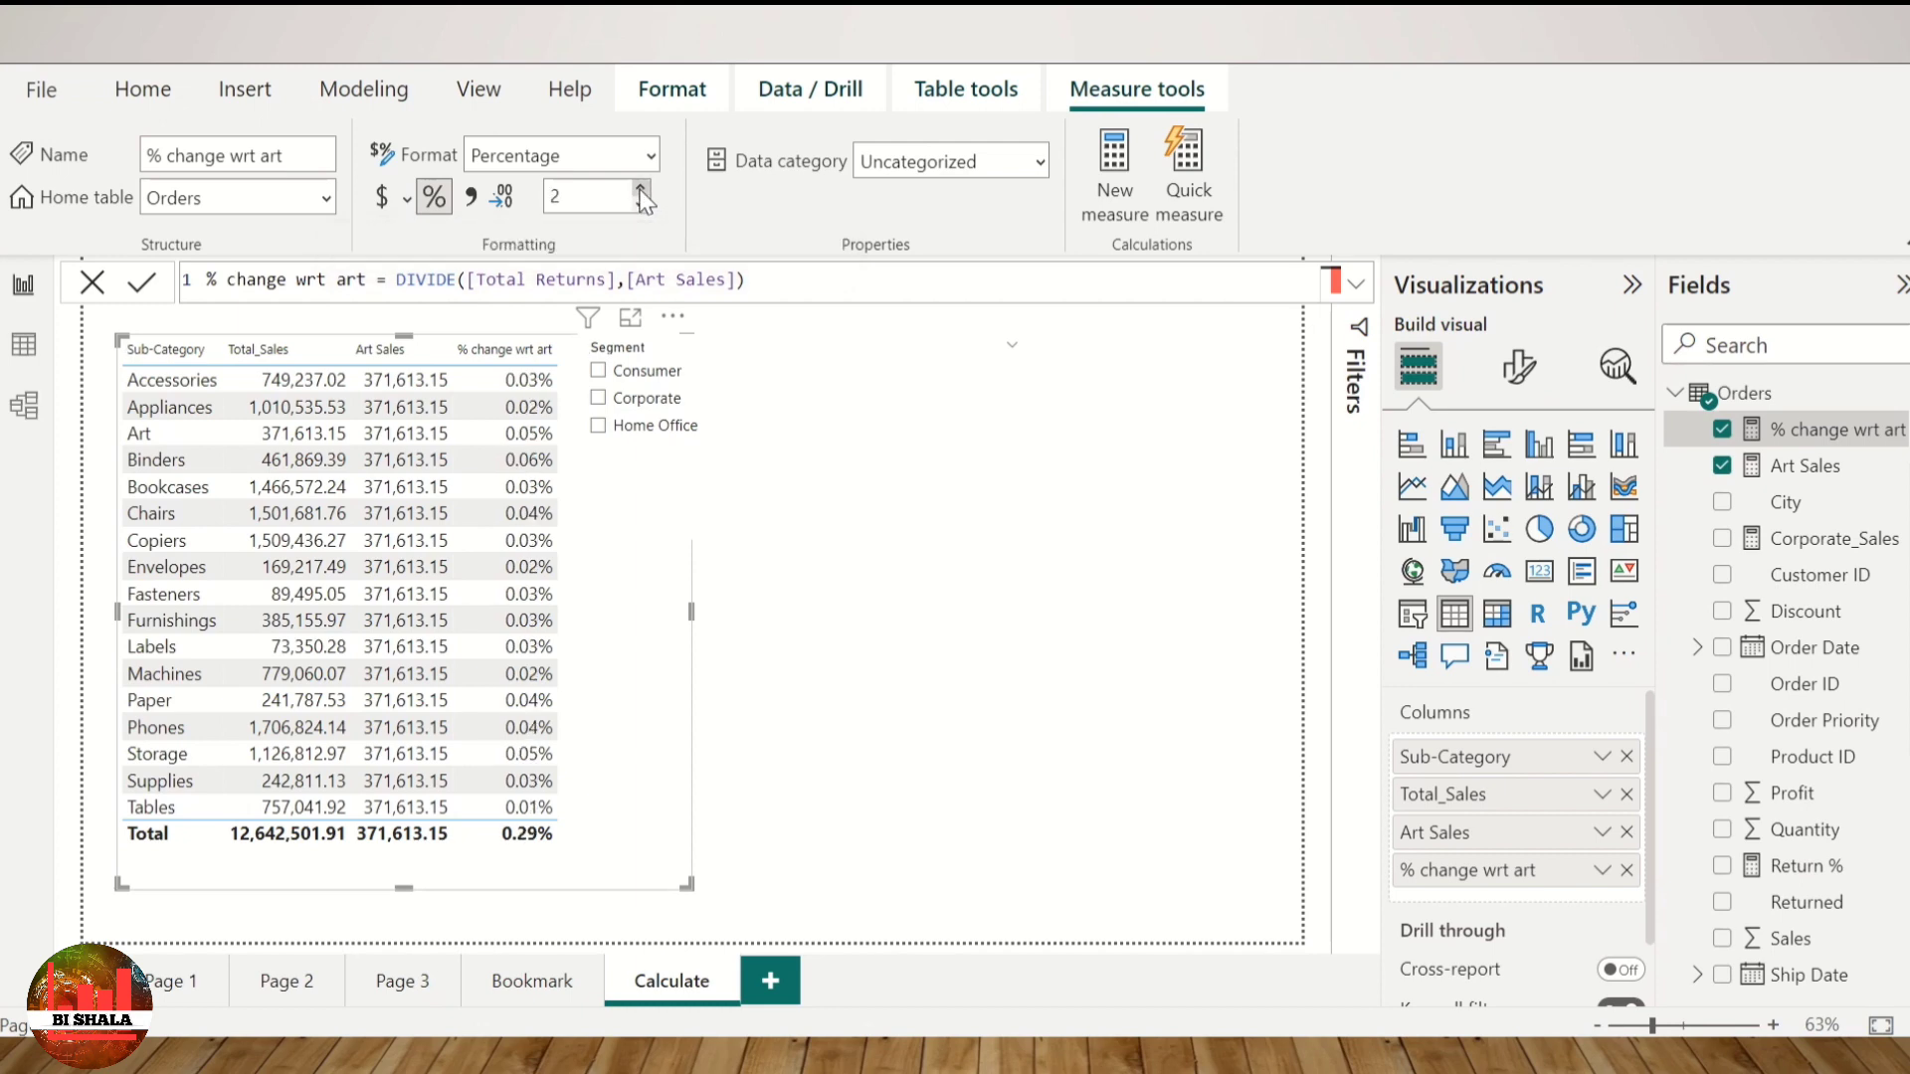
left_click(641, 189)
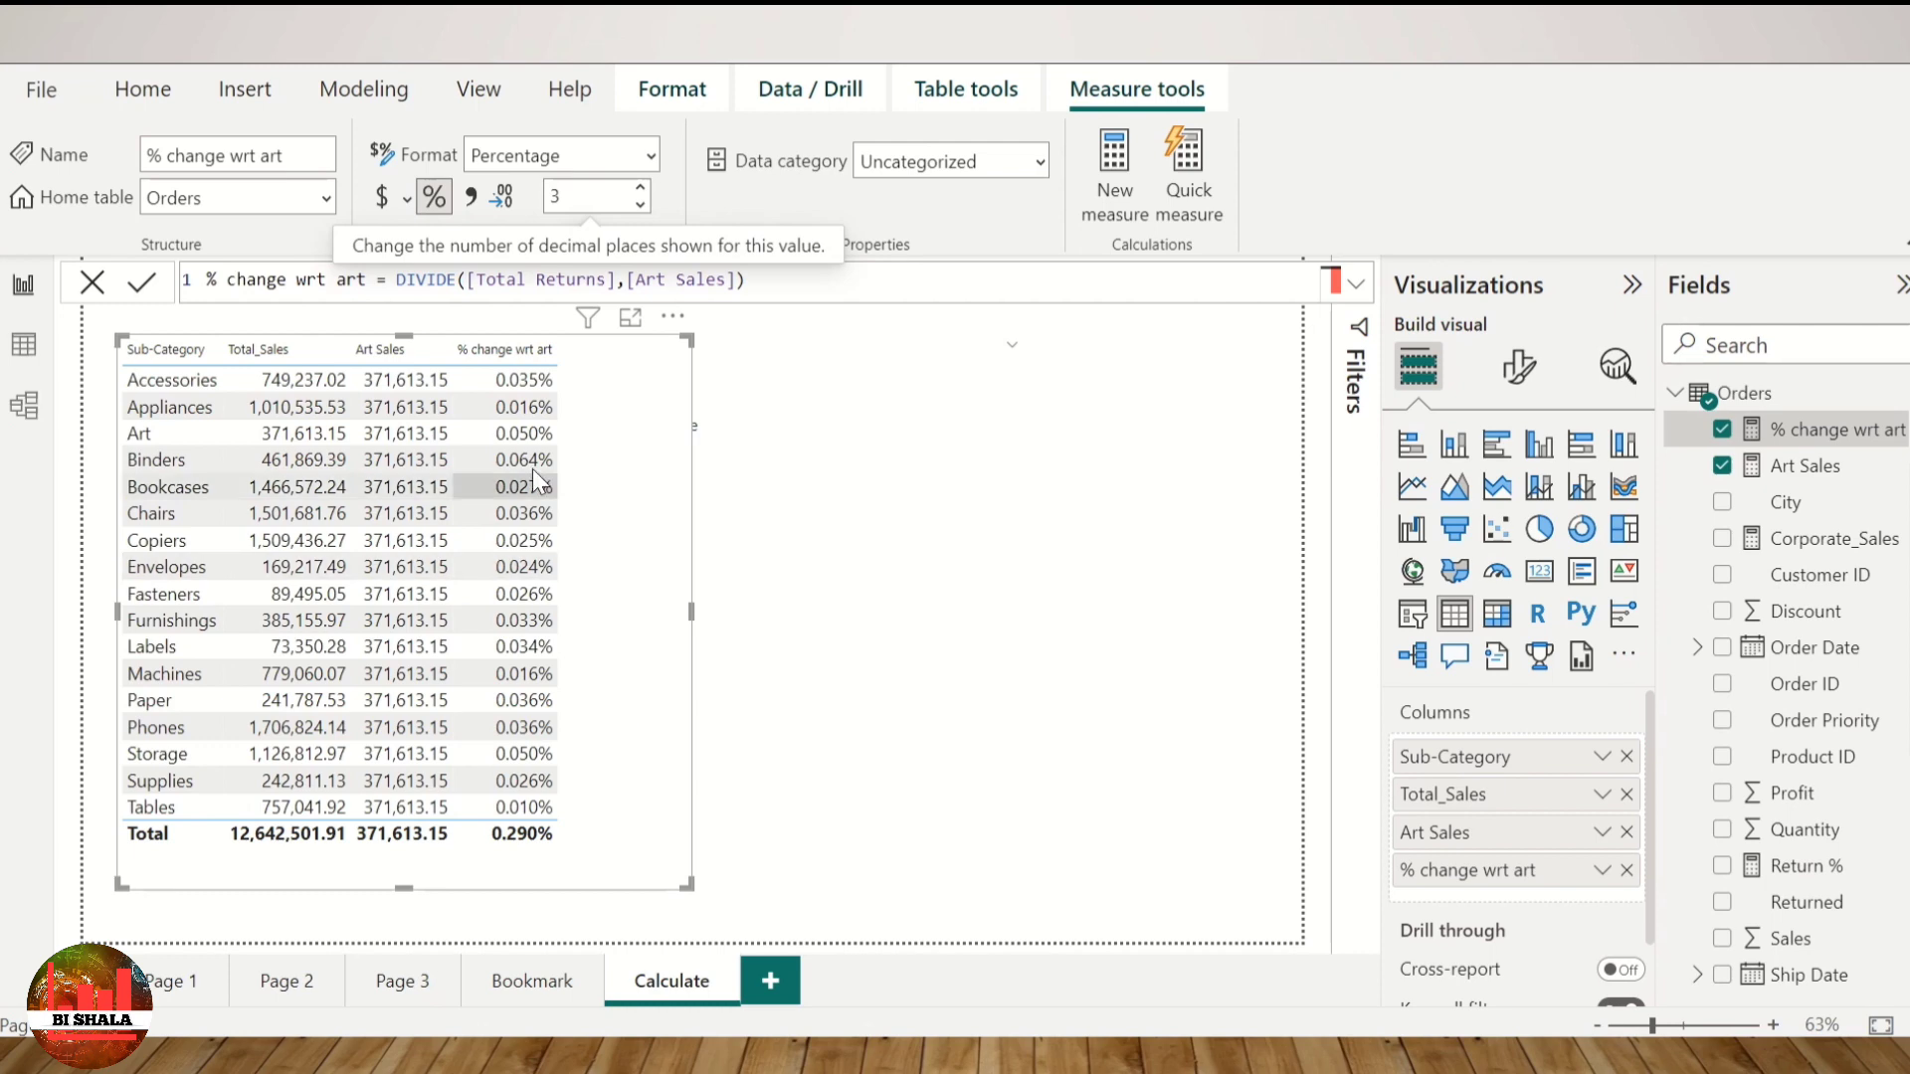
Step: Replace [Total Returns] with [Total_Sales] as the numerator of the % change wrt art measure's DIVIDE formula and commit it
left_click(608, 282)
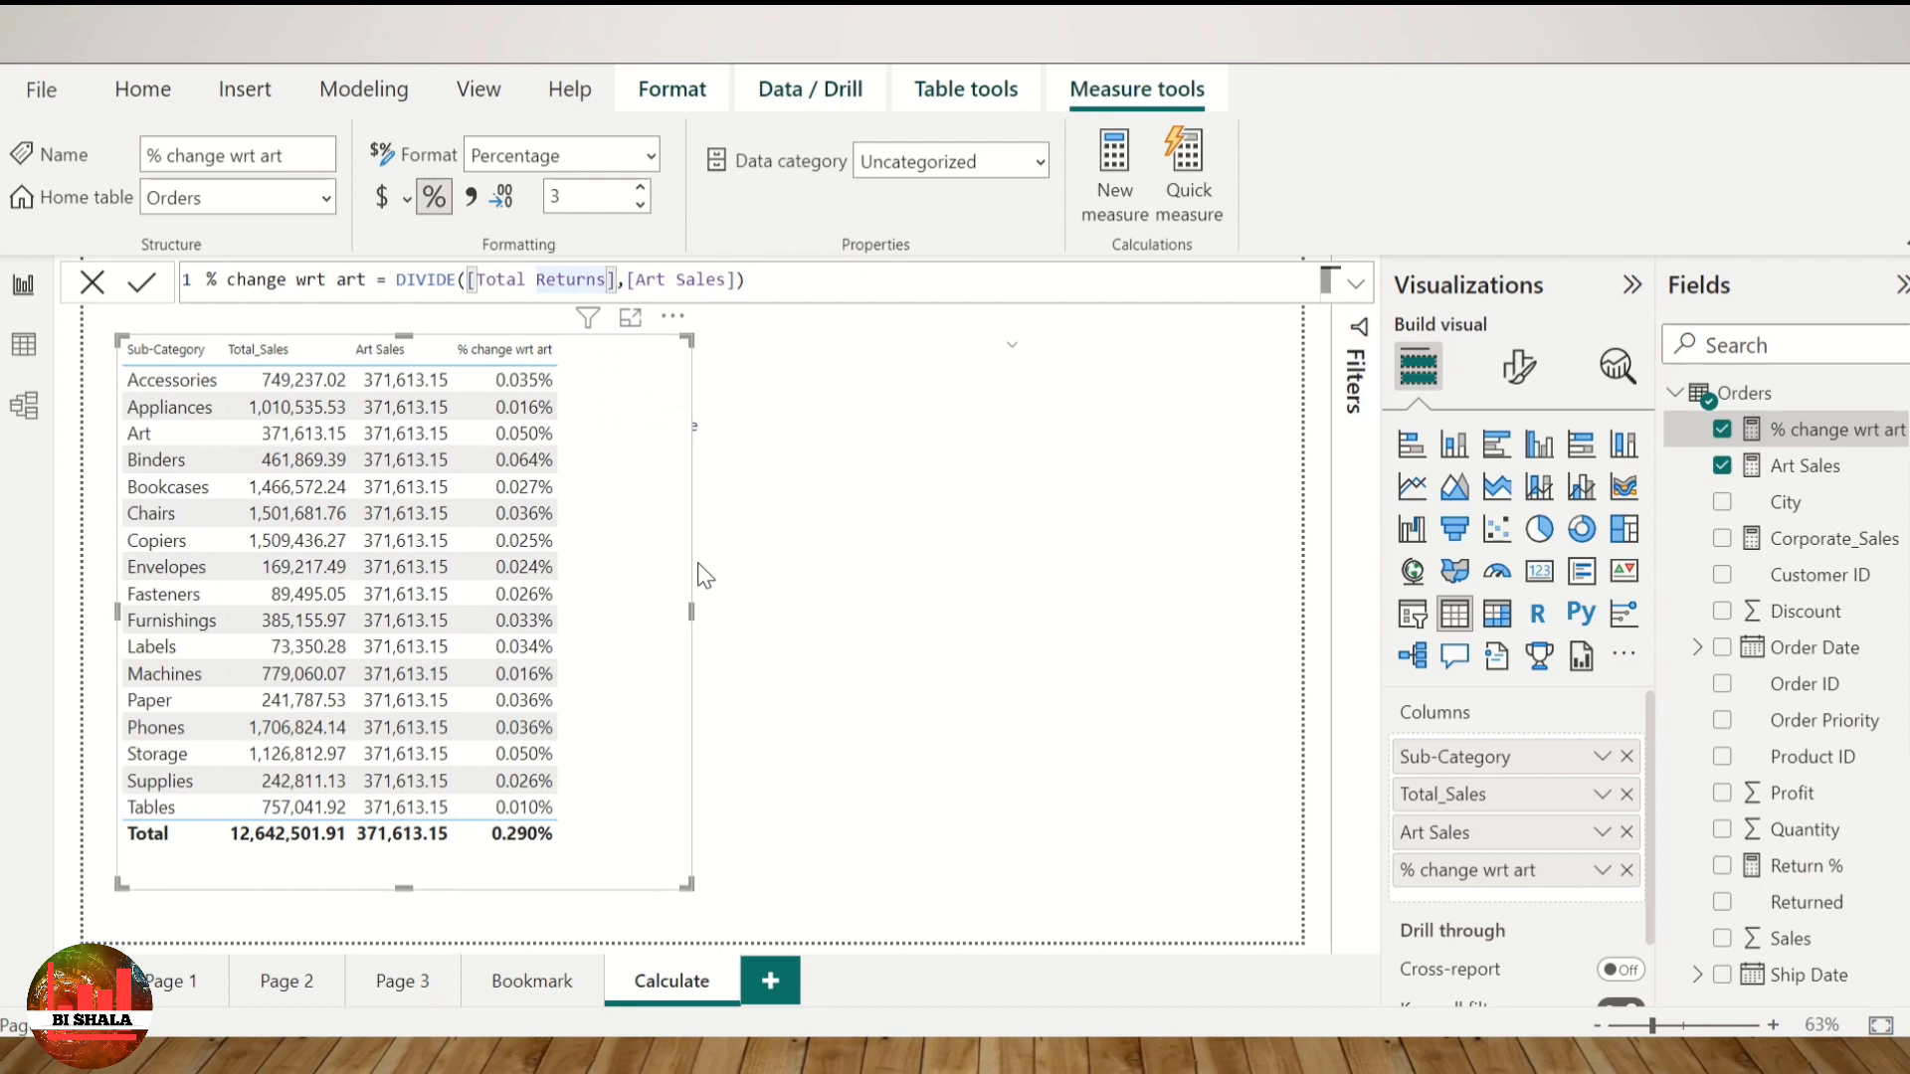
key("BackSpace")
key("BackSpace")
key("BackSpace")
key("BackSpace")
key("BackSpace")
key("BackSpace")
key("BackSpace")
key("BackSpace")
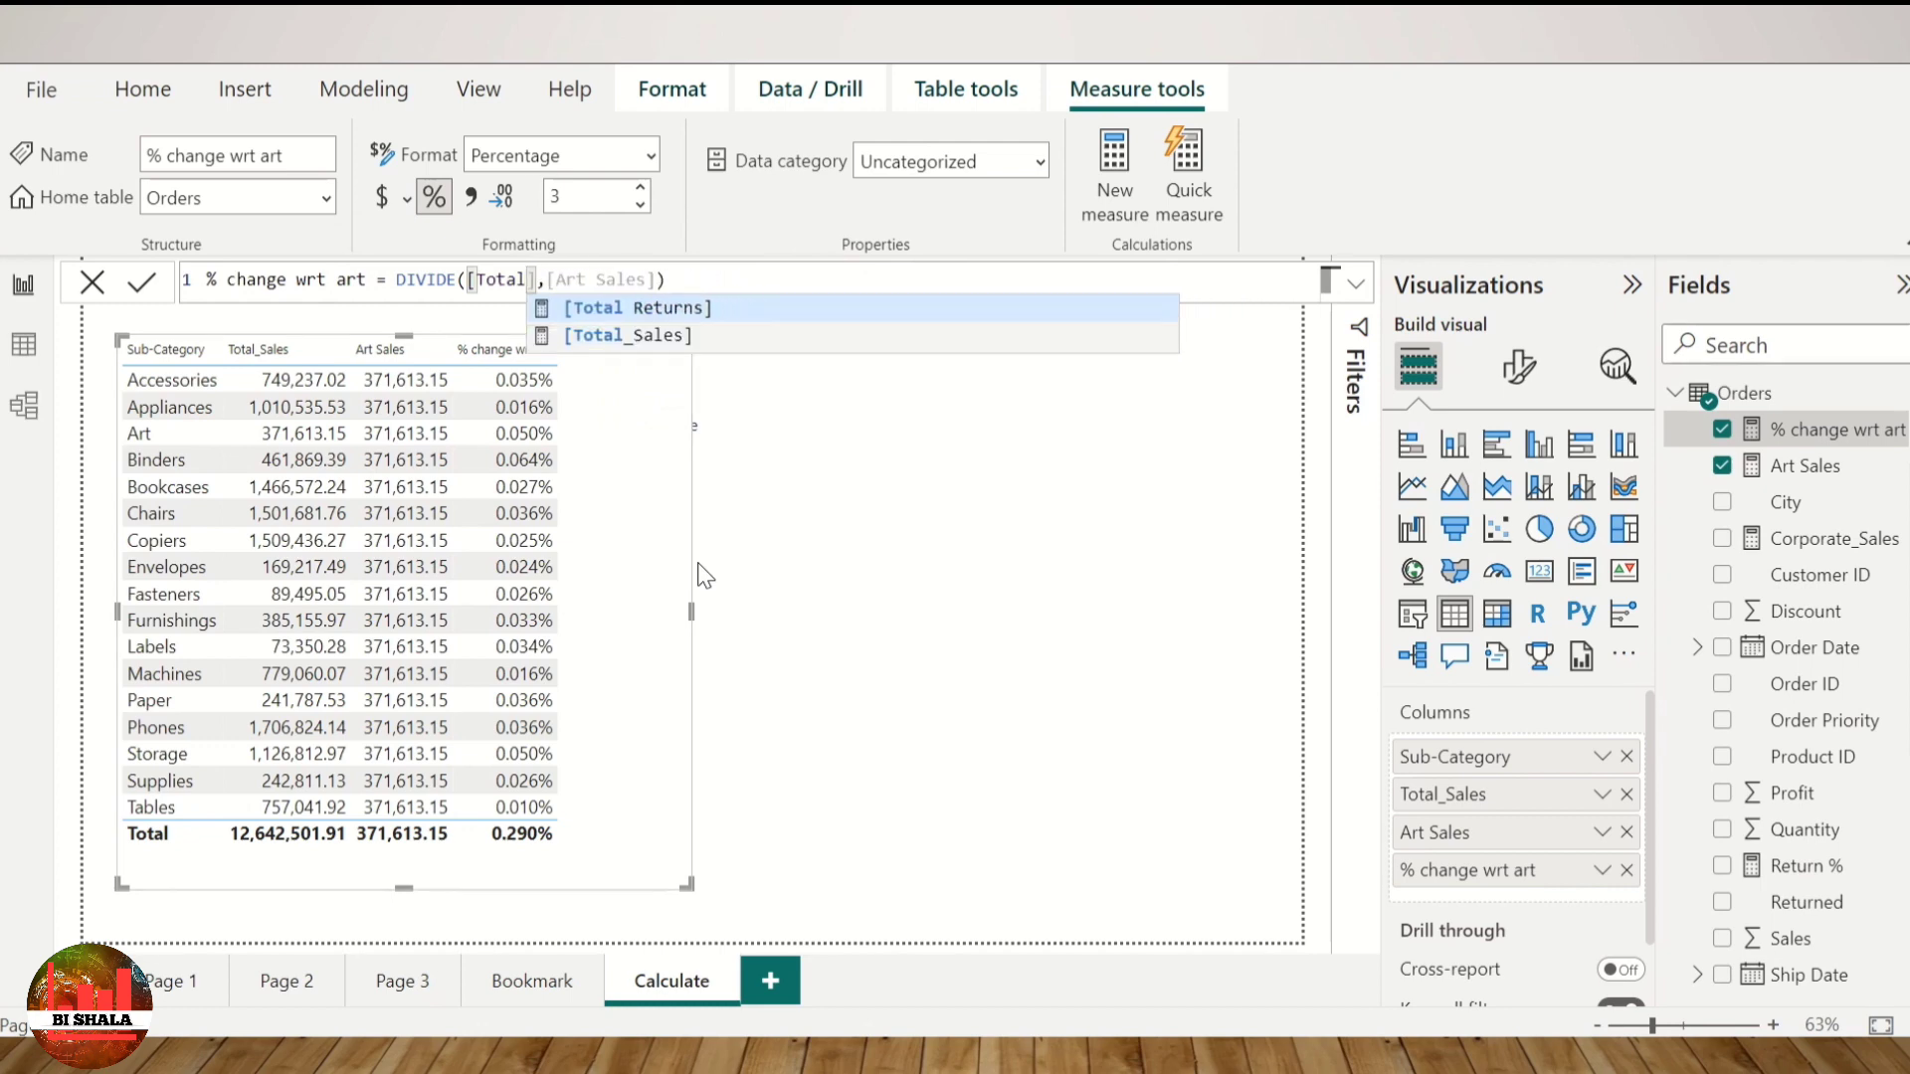
key("Down")
key("Tab")
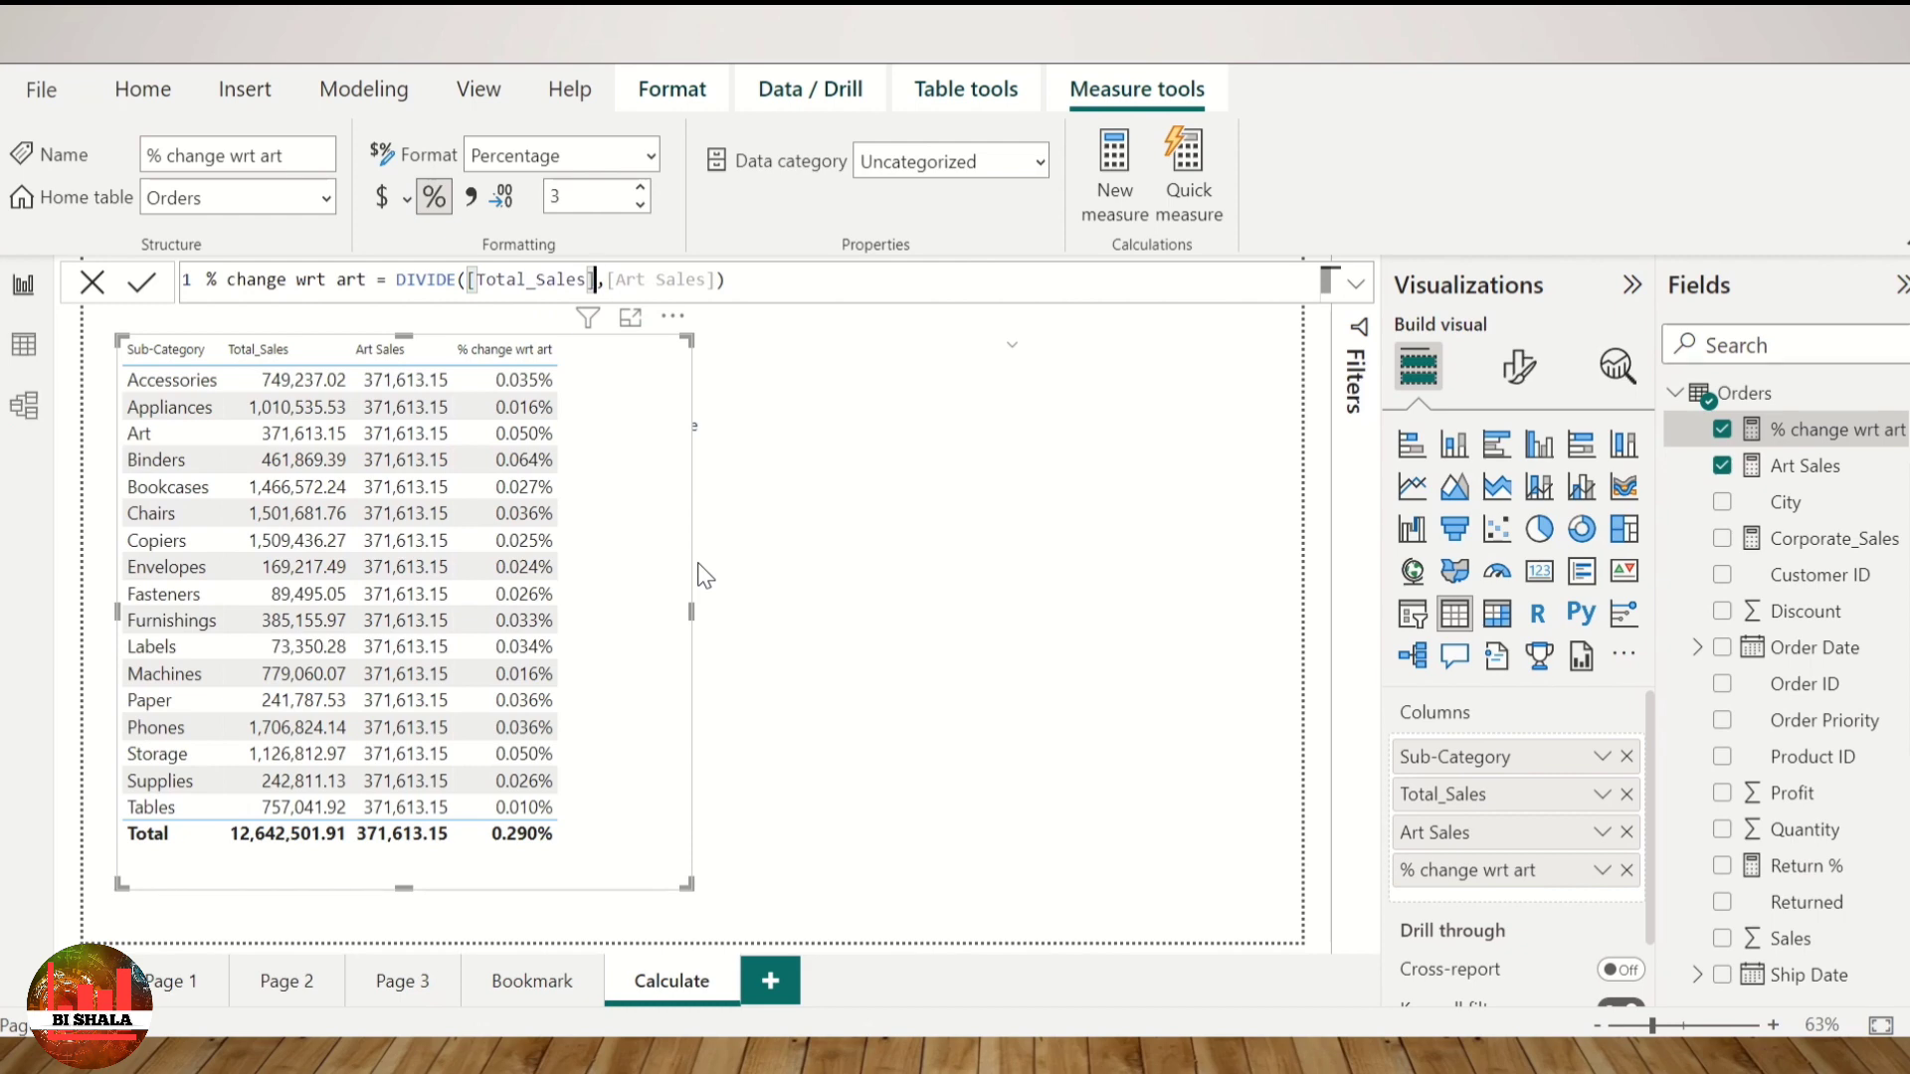
key("Right")
key("Right")
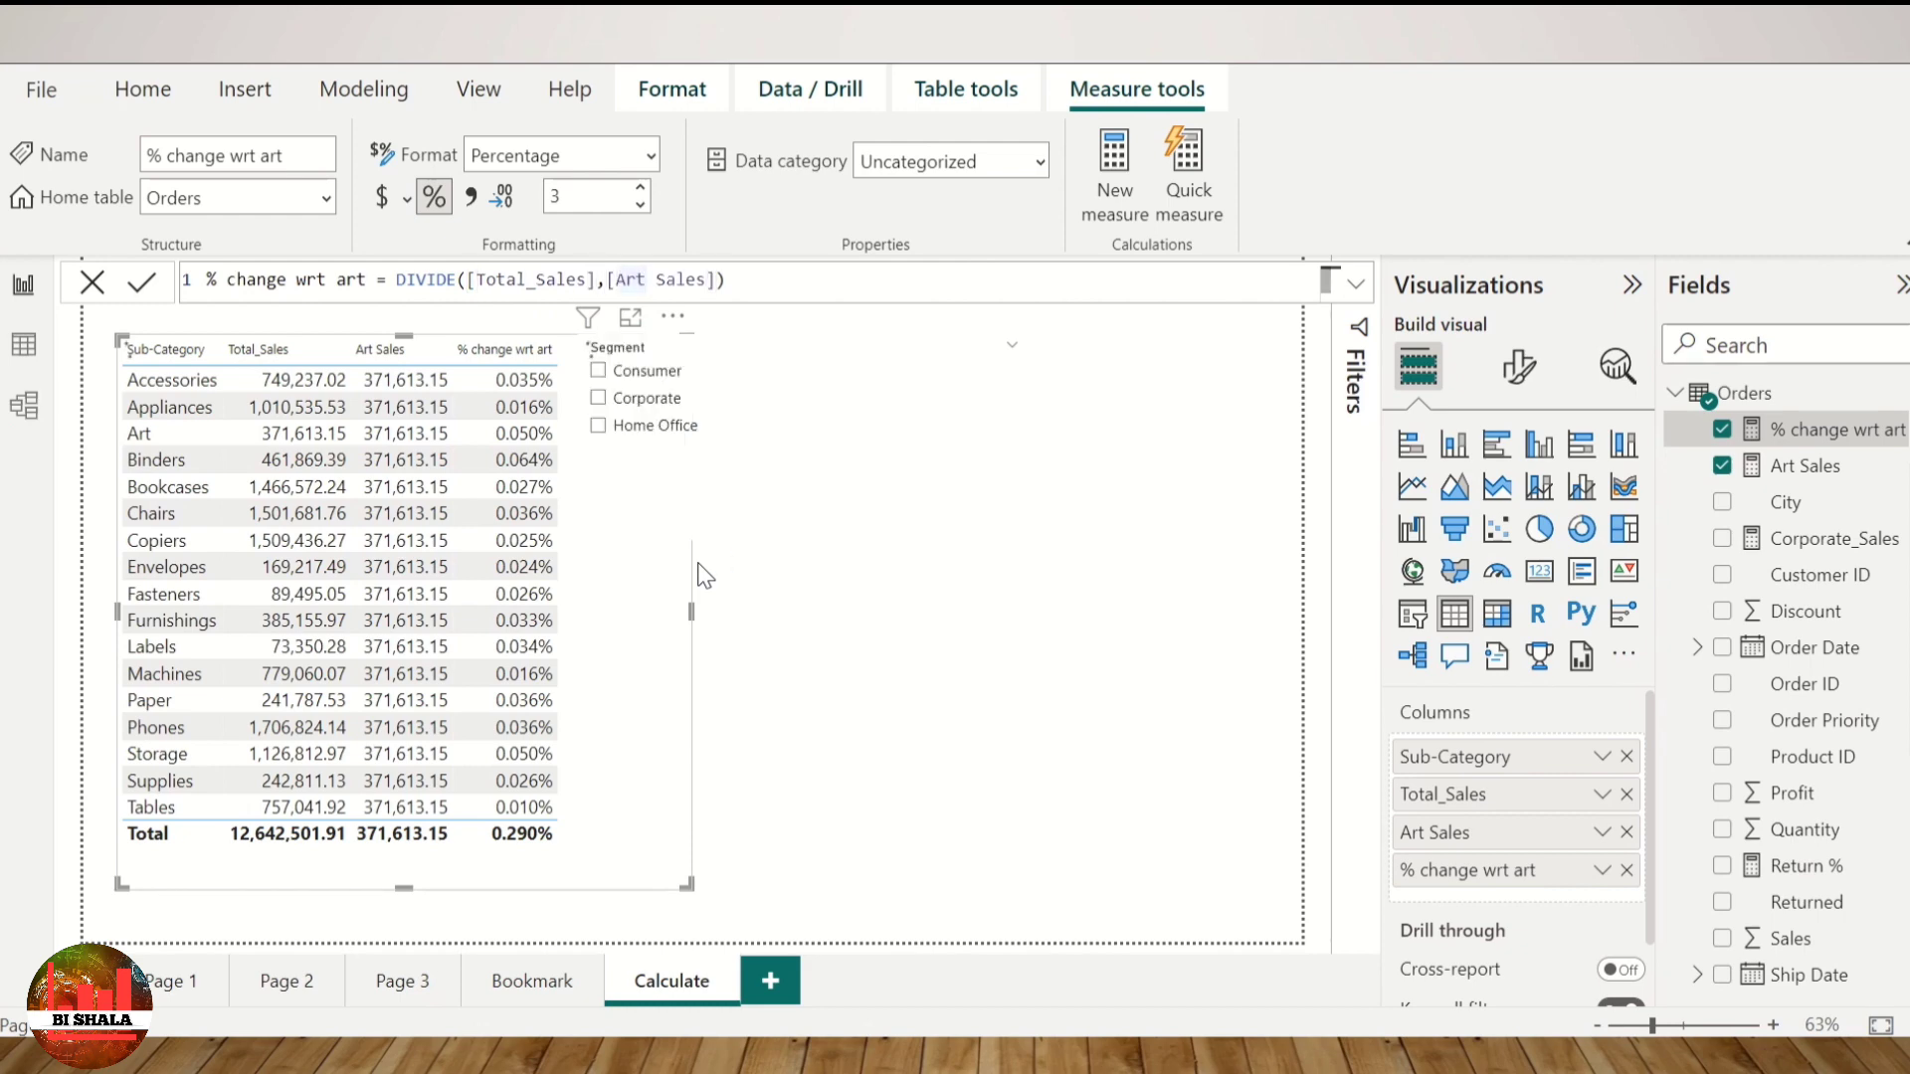
key("Return")
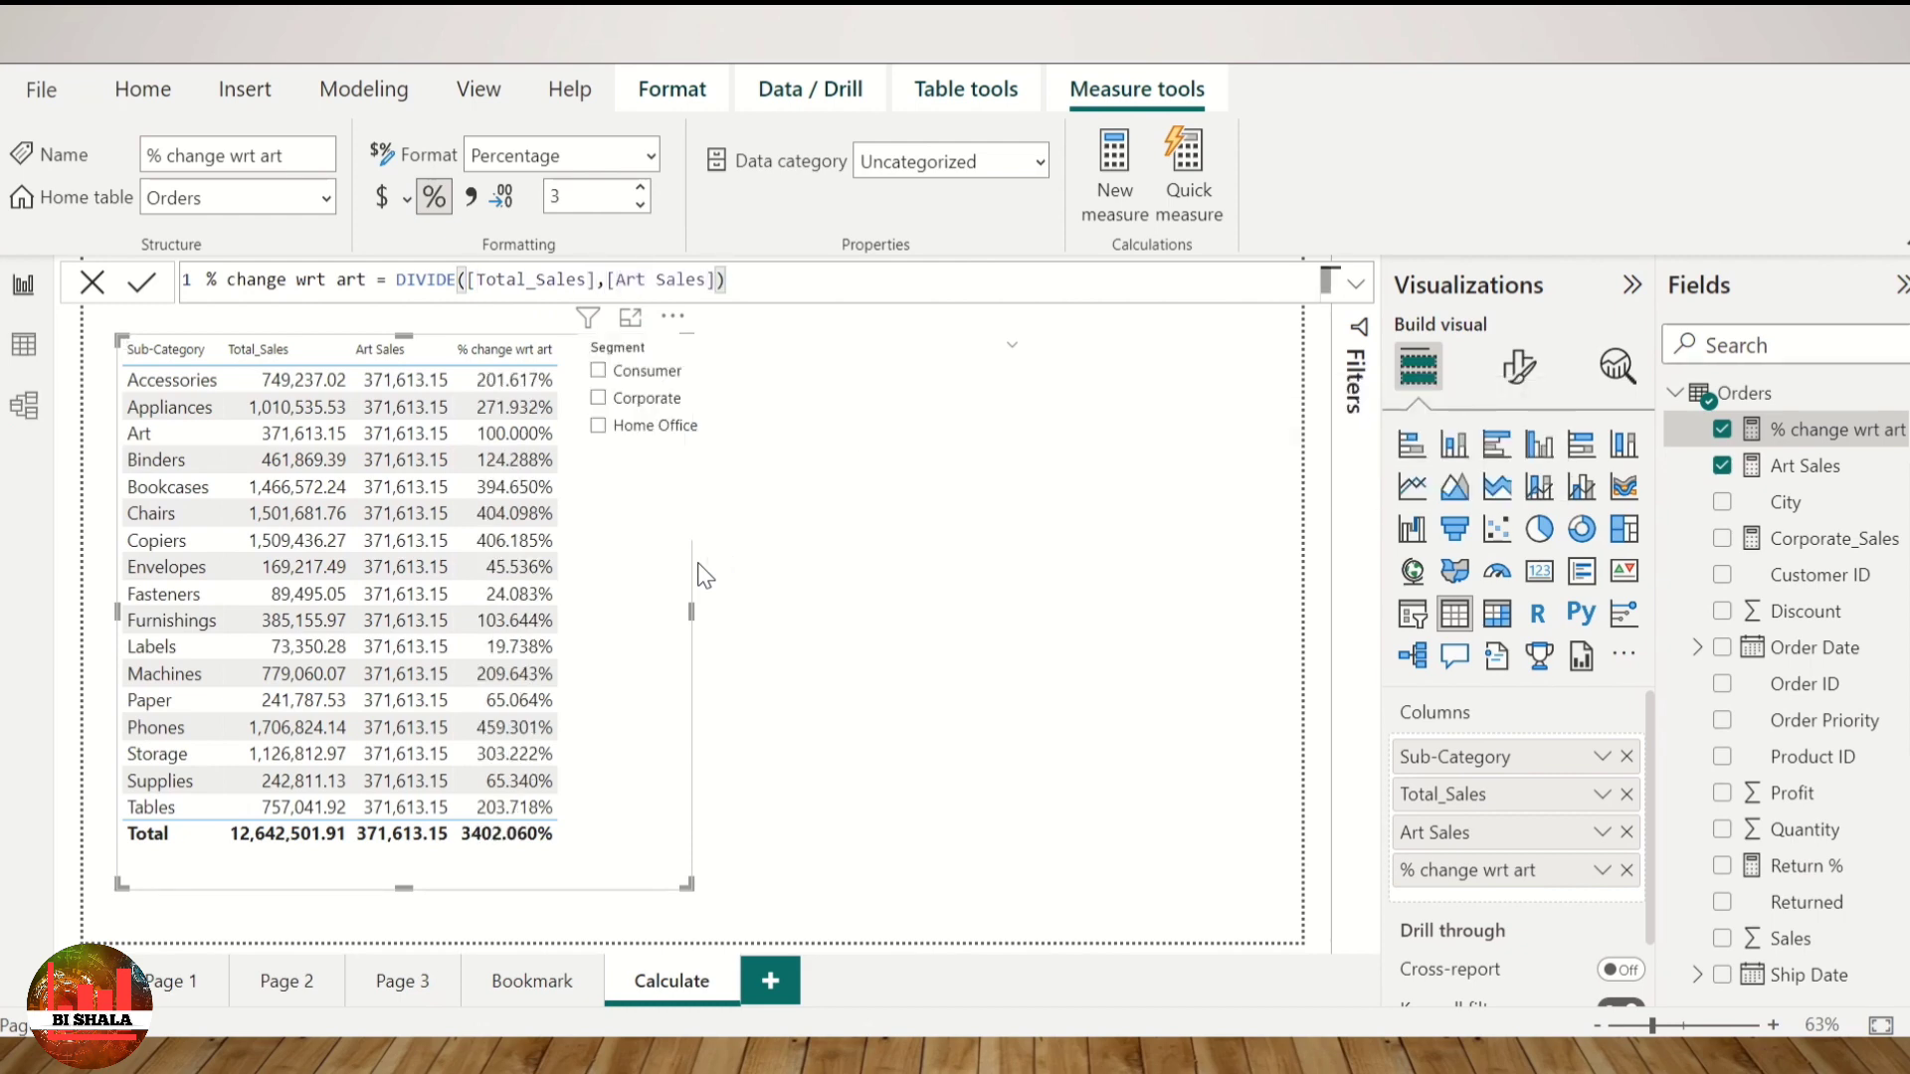
Step: Set the % change wrt art measure to 2 decimal places and deselect the sub-category table
left_click(639, 205)
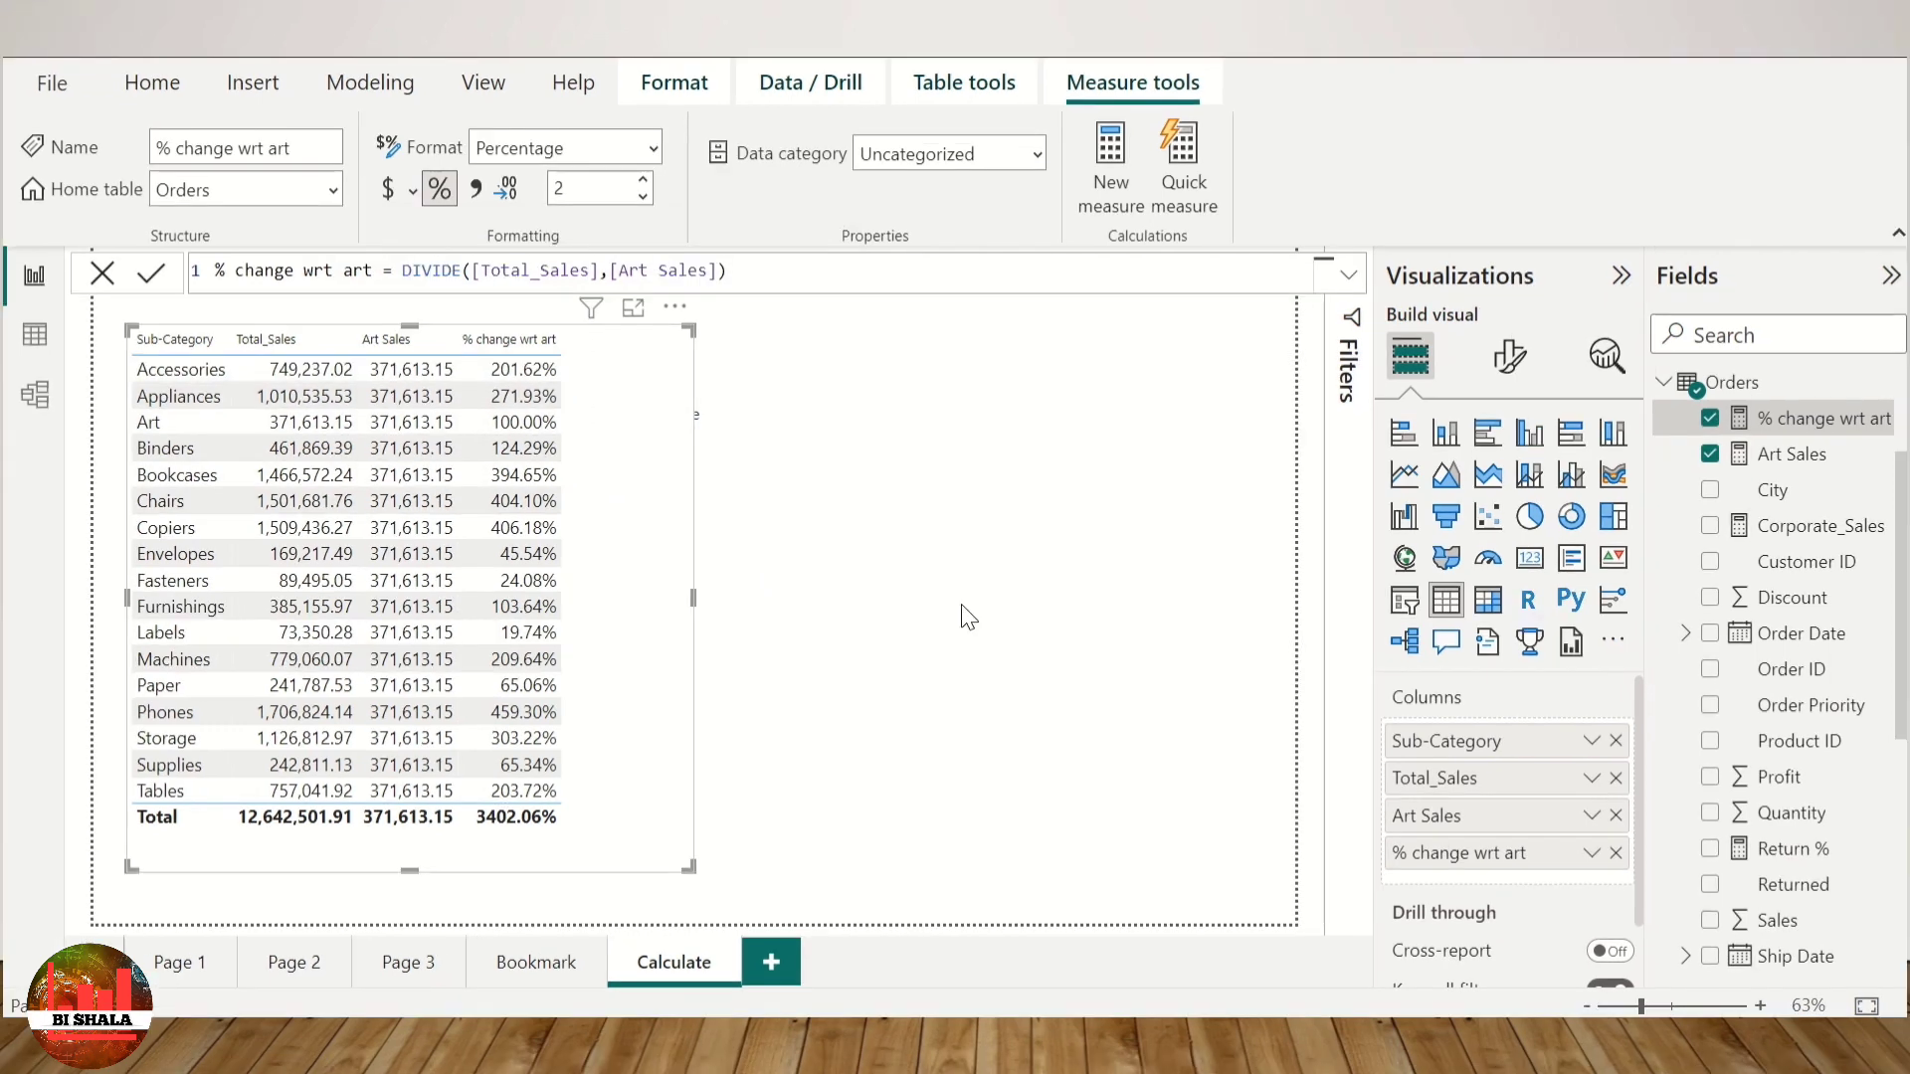
mouse_move(750, 79)
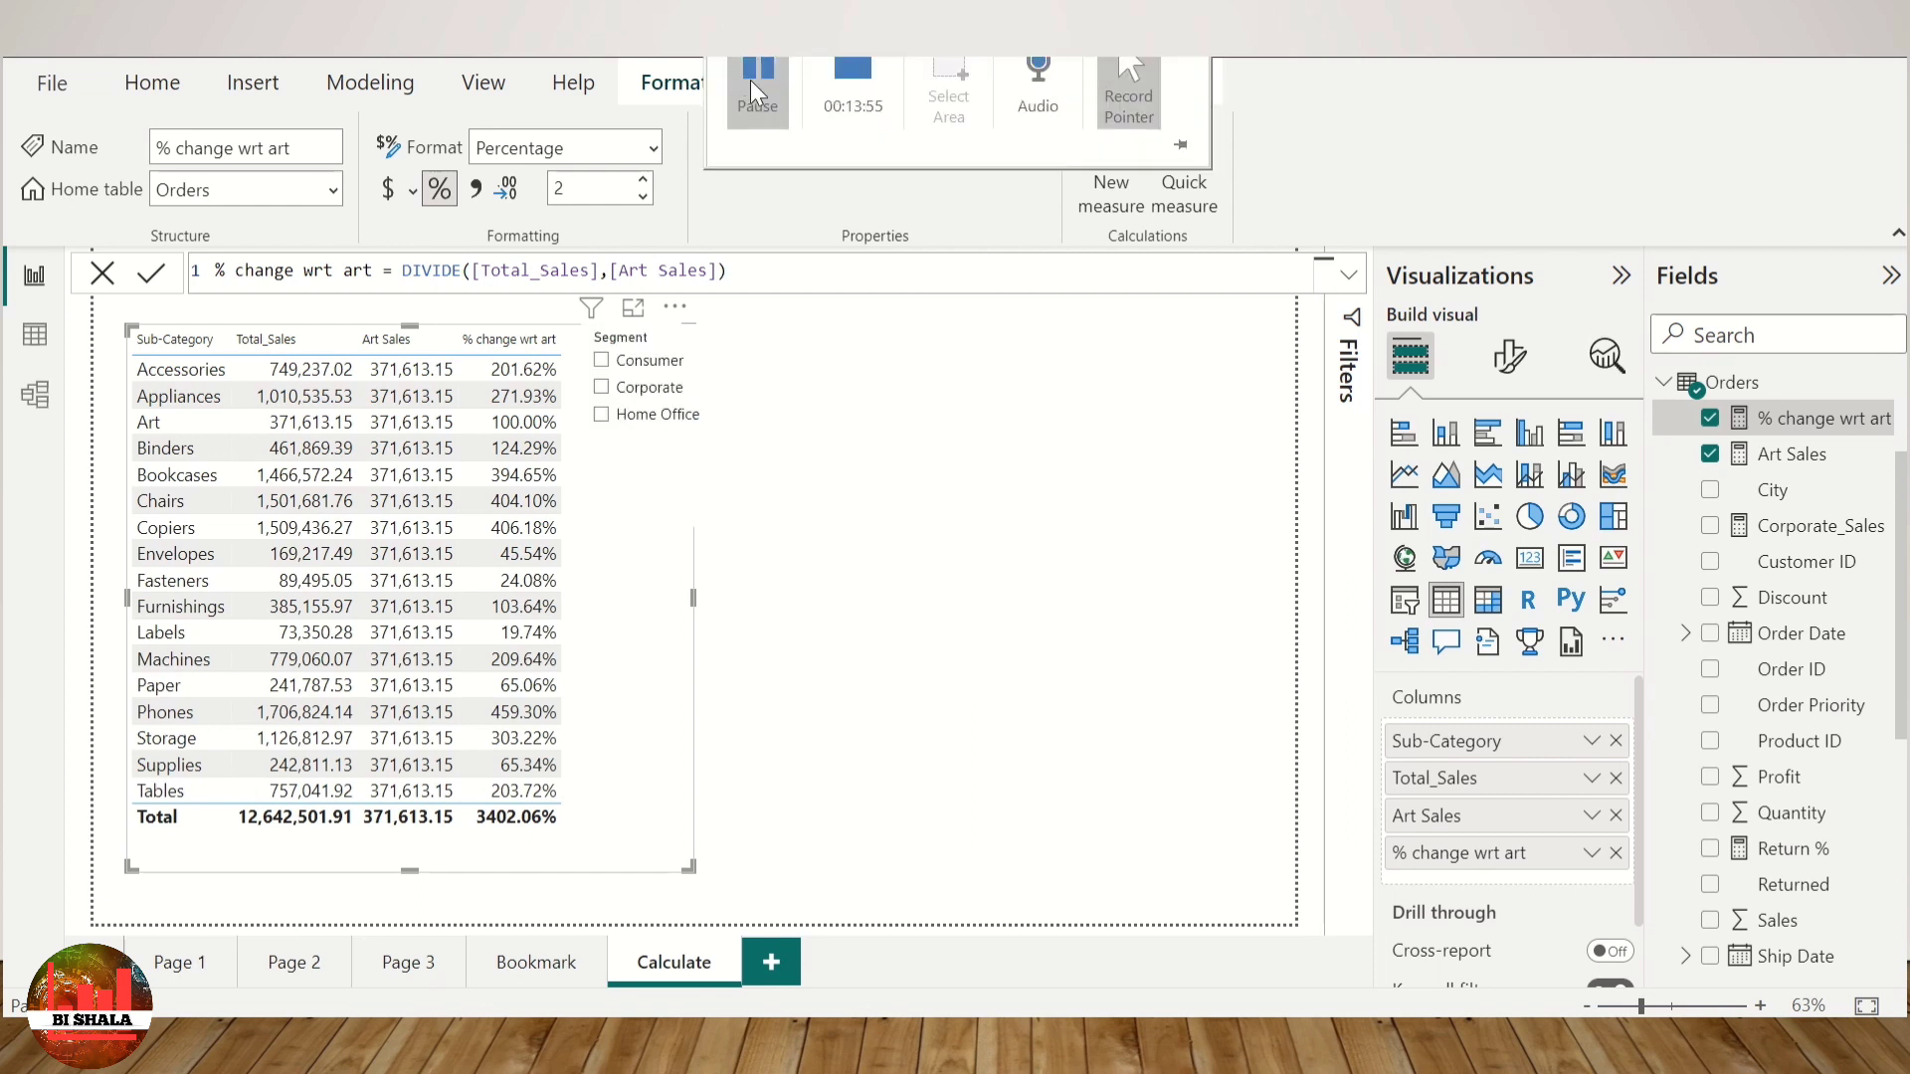
left_click(902, 795)
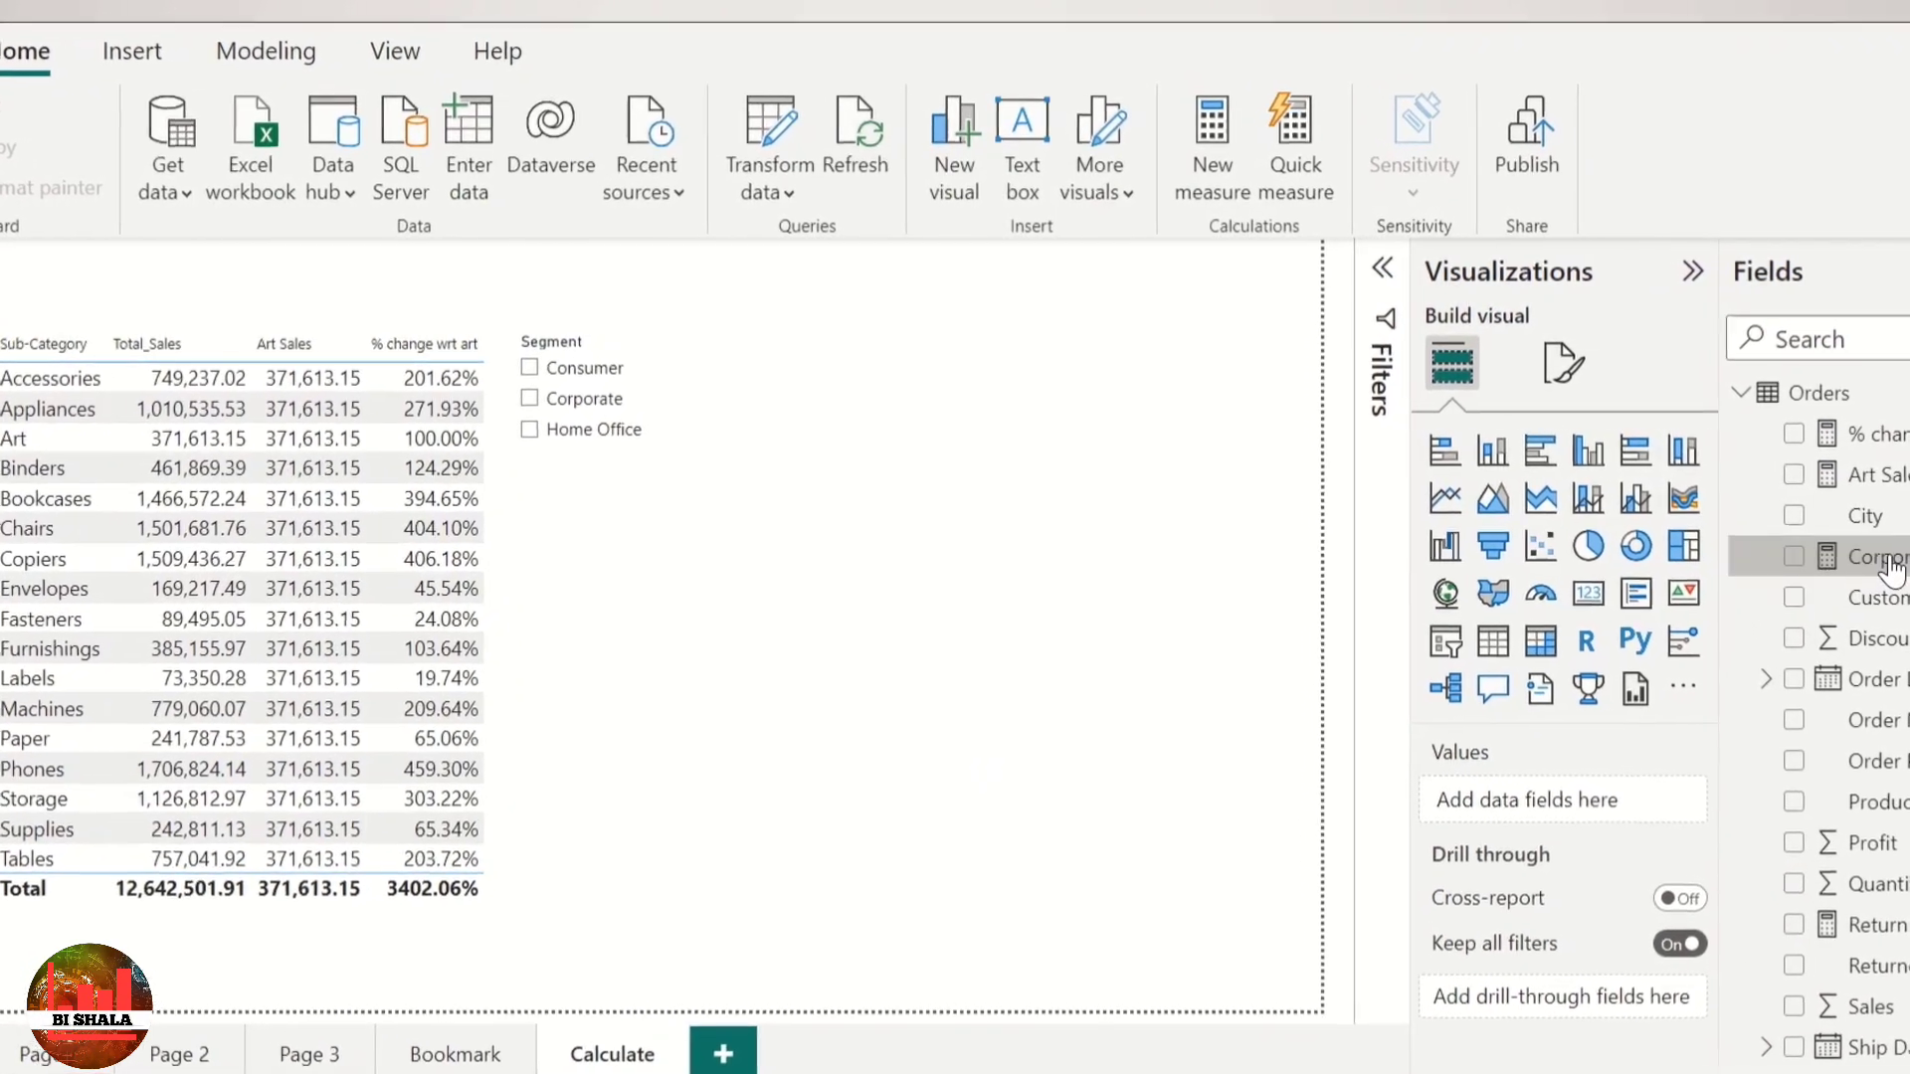
Step: Open the Corporate_Sales measure's formula and change the measure name in it to Corporate Europe Sales
left_click(1840, 549)
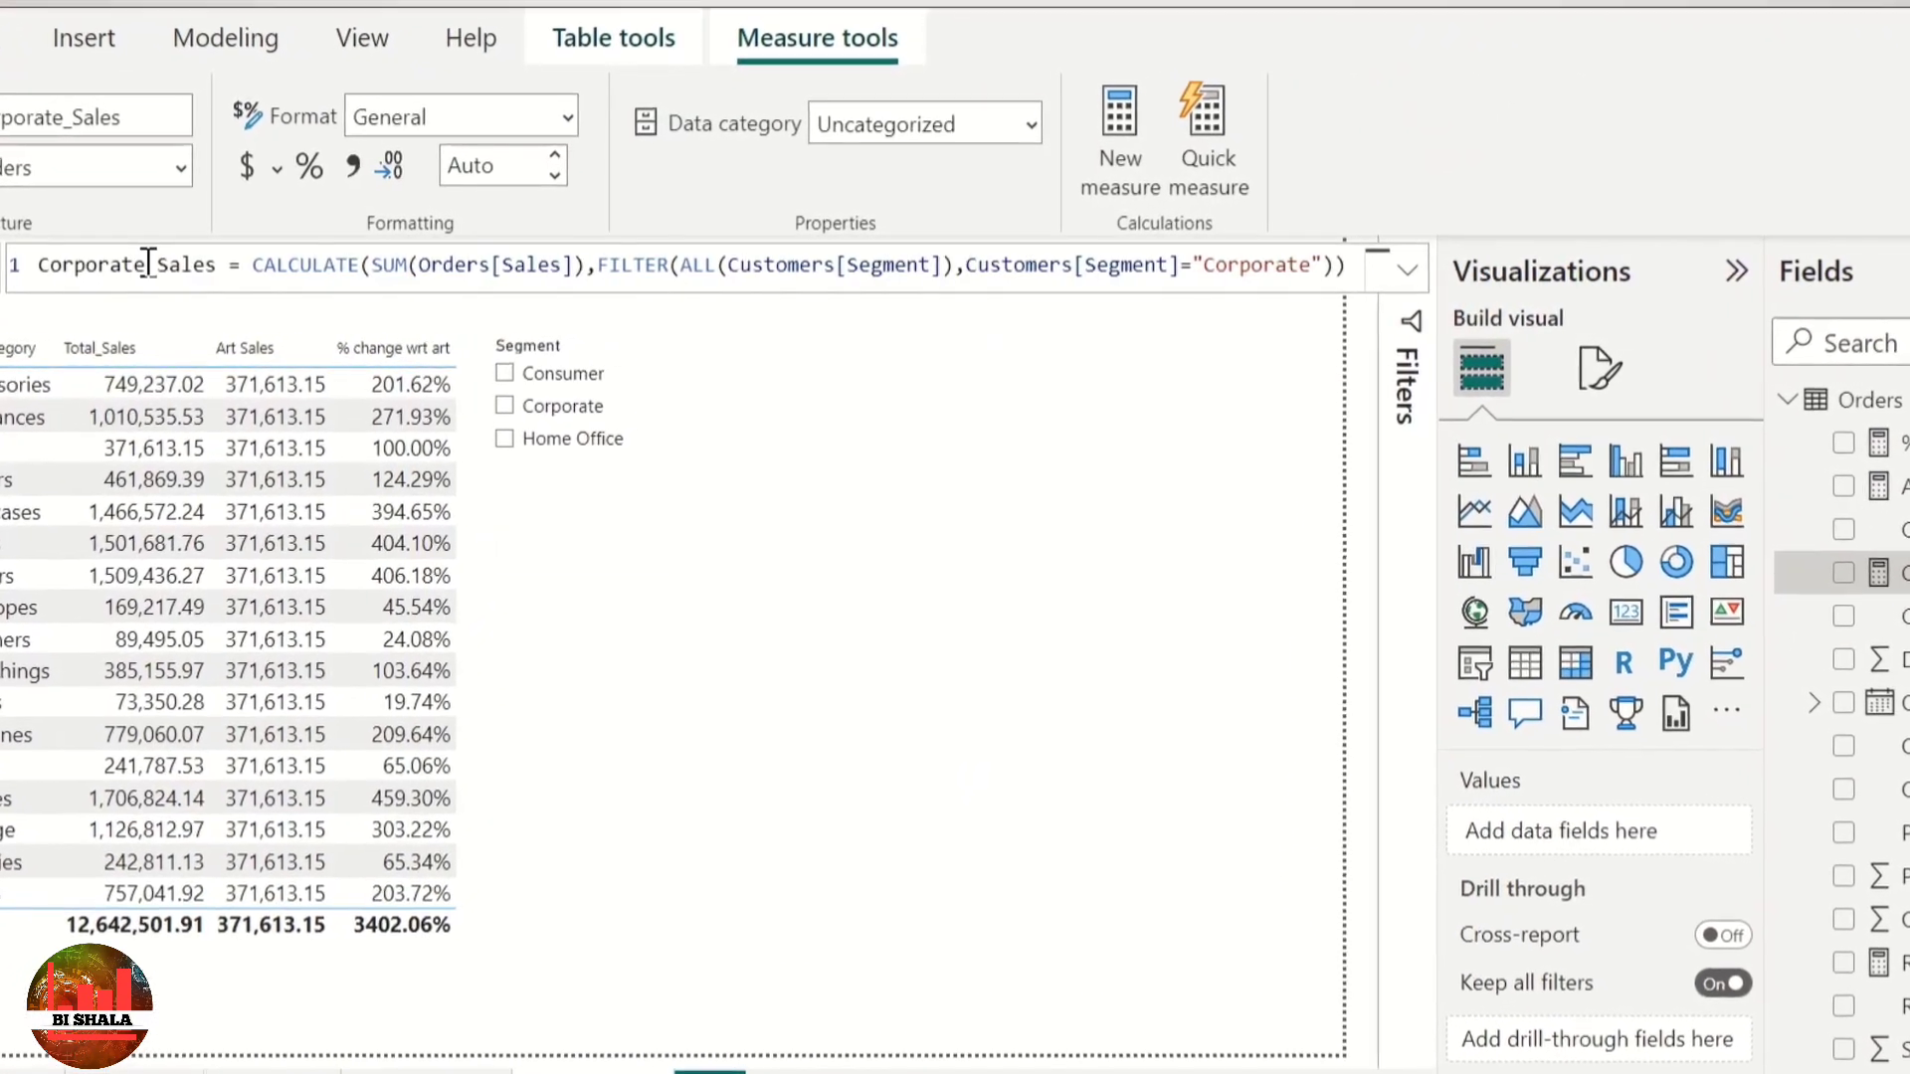
left_click(147, 268)
key("BackSpace")
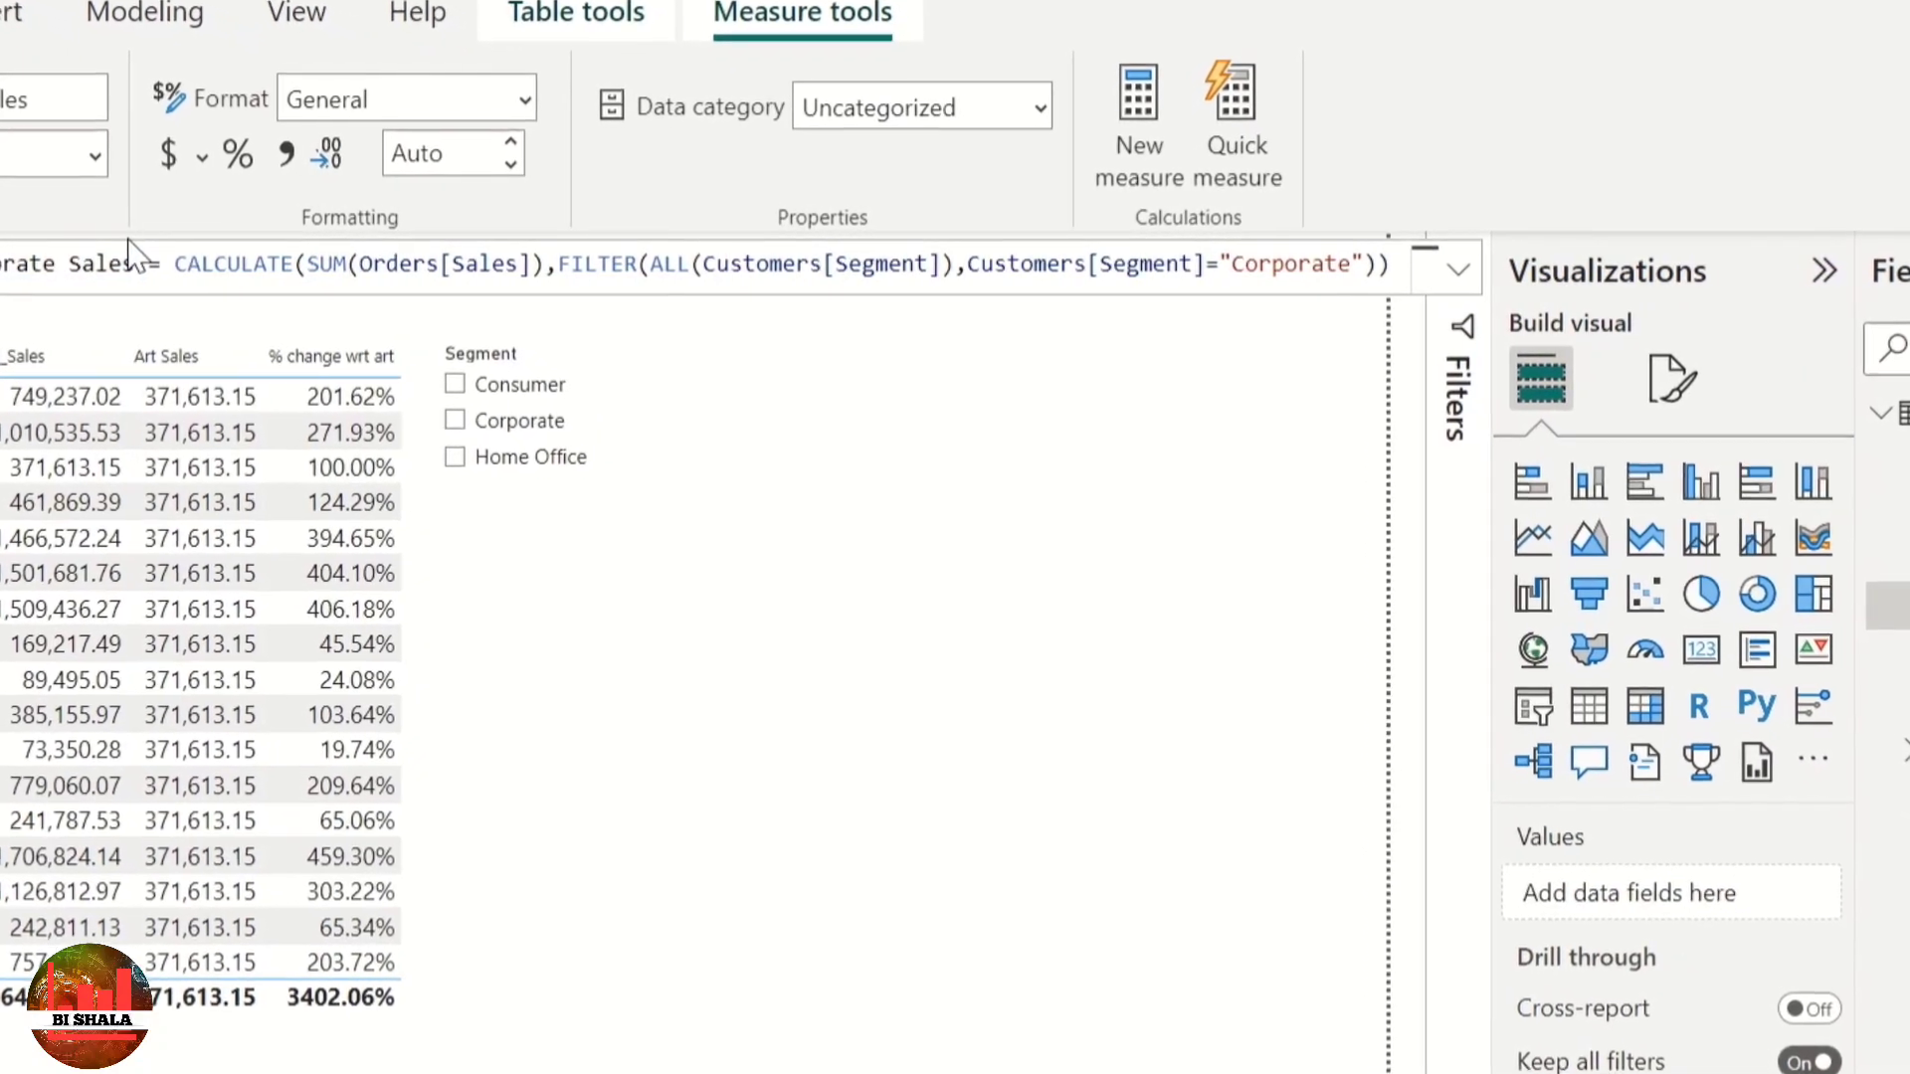
type("Europ")
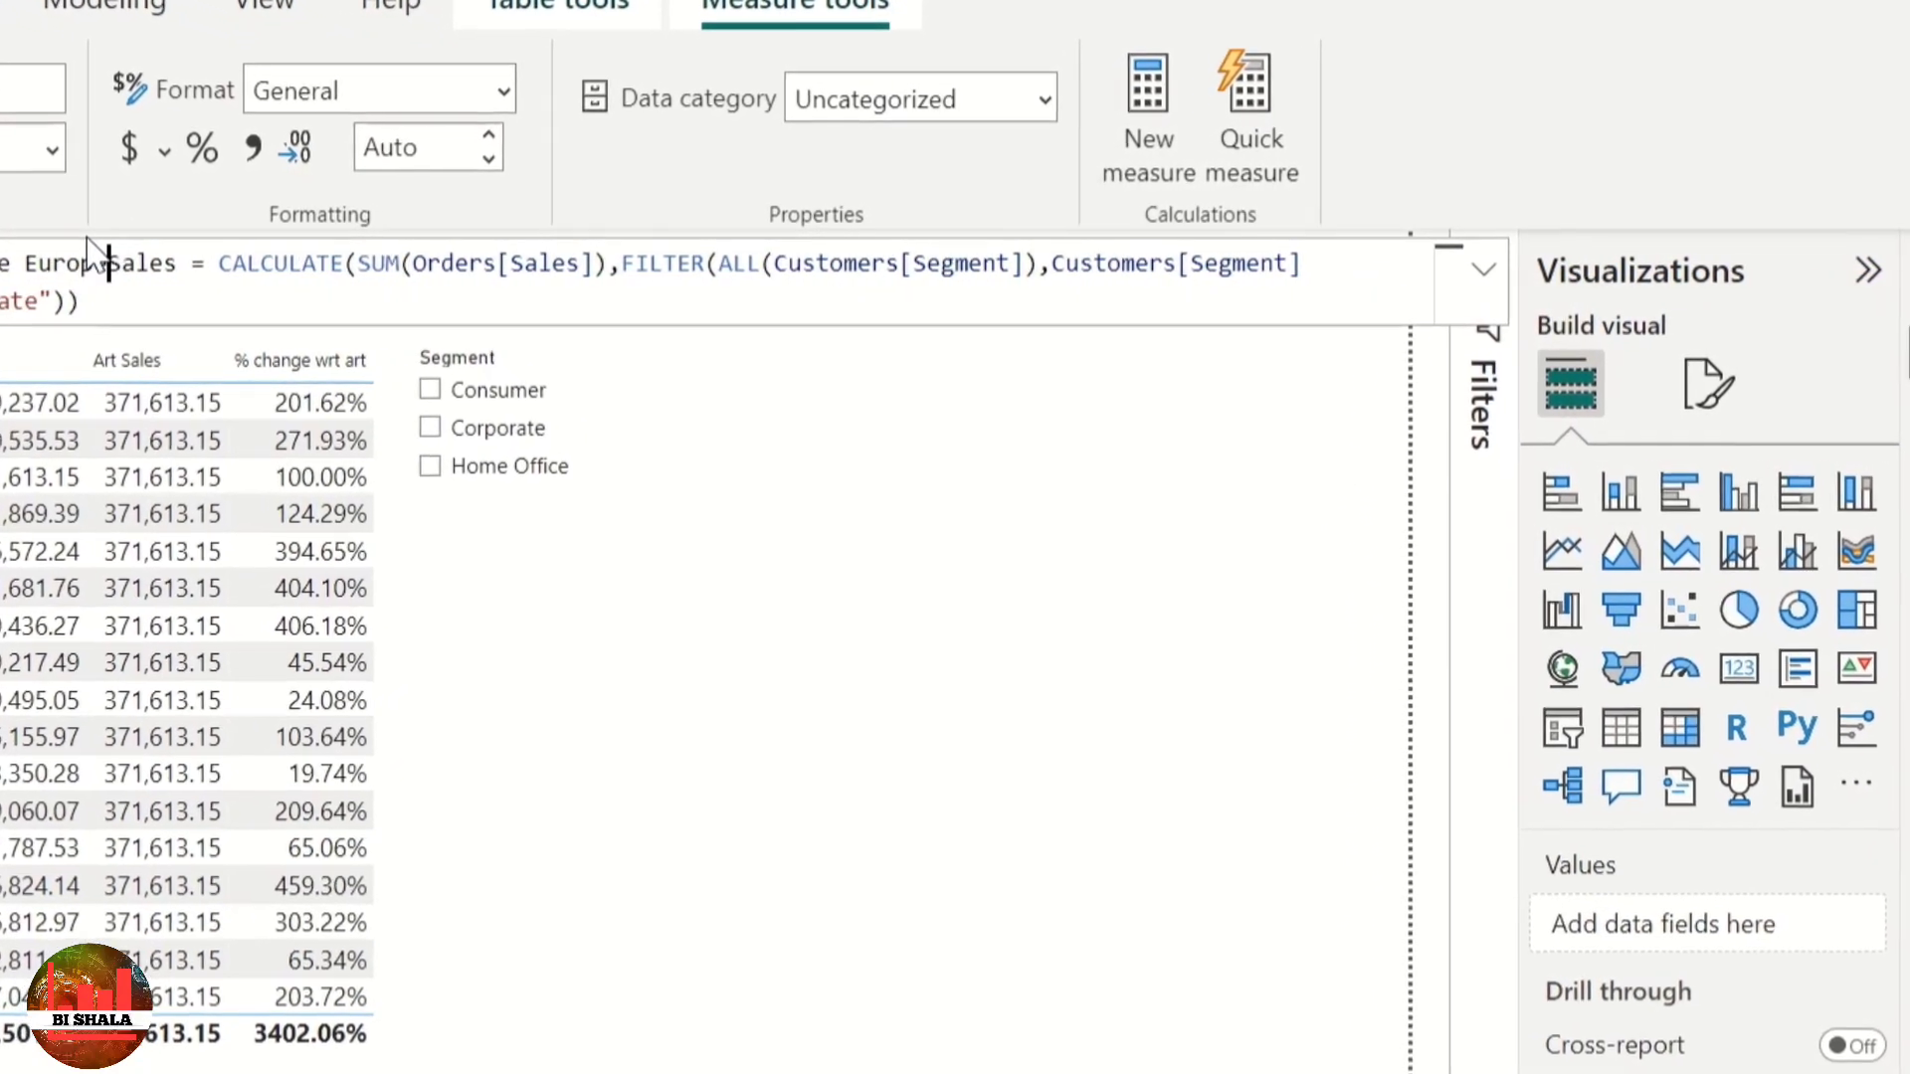
type("e")
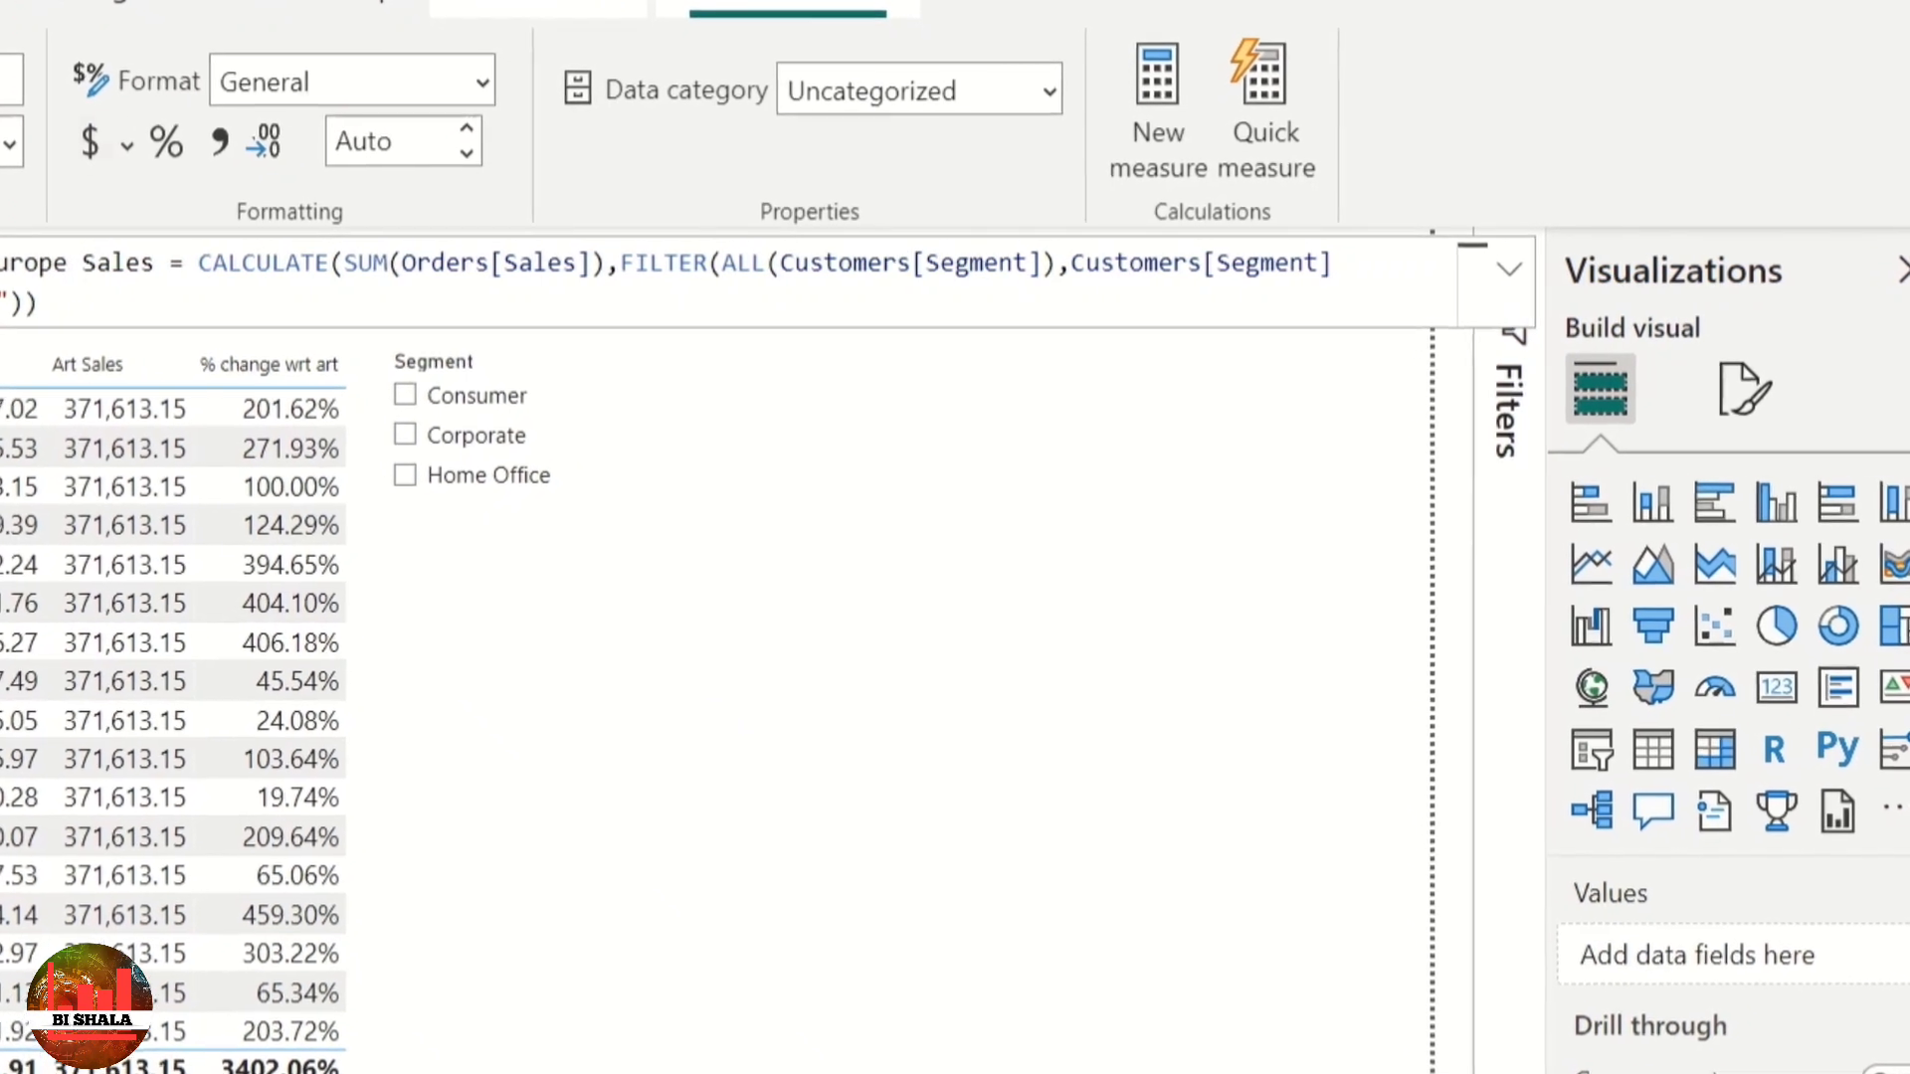
Step: Replace the FILTER(ALL(...)) argument in the Corporate Europe Sales formula with the direct filter Customers[Segment]="Corporate"
left_click(1342, 270)
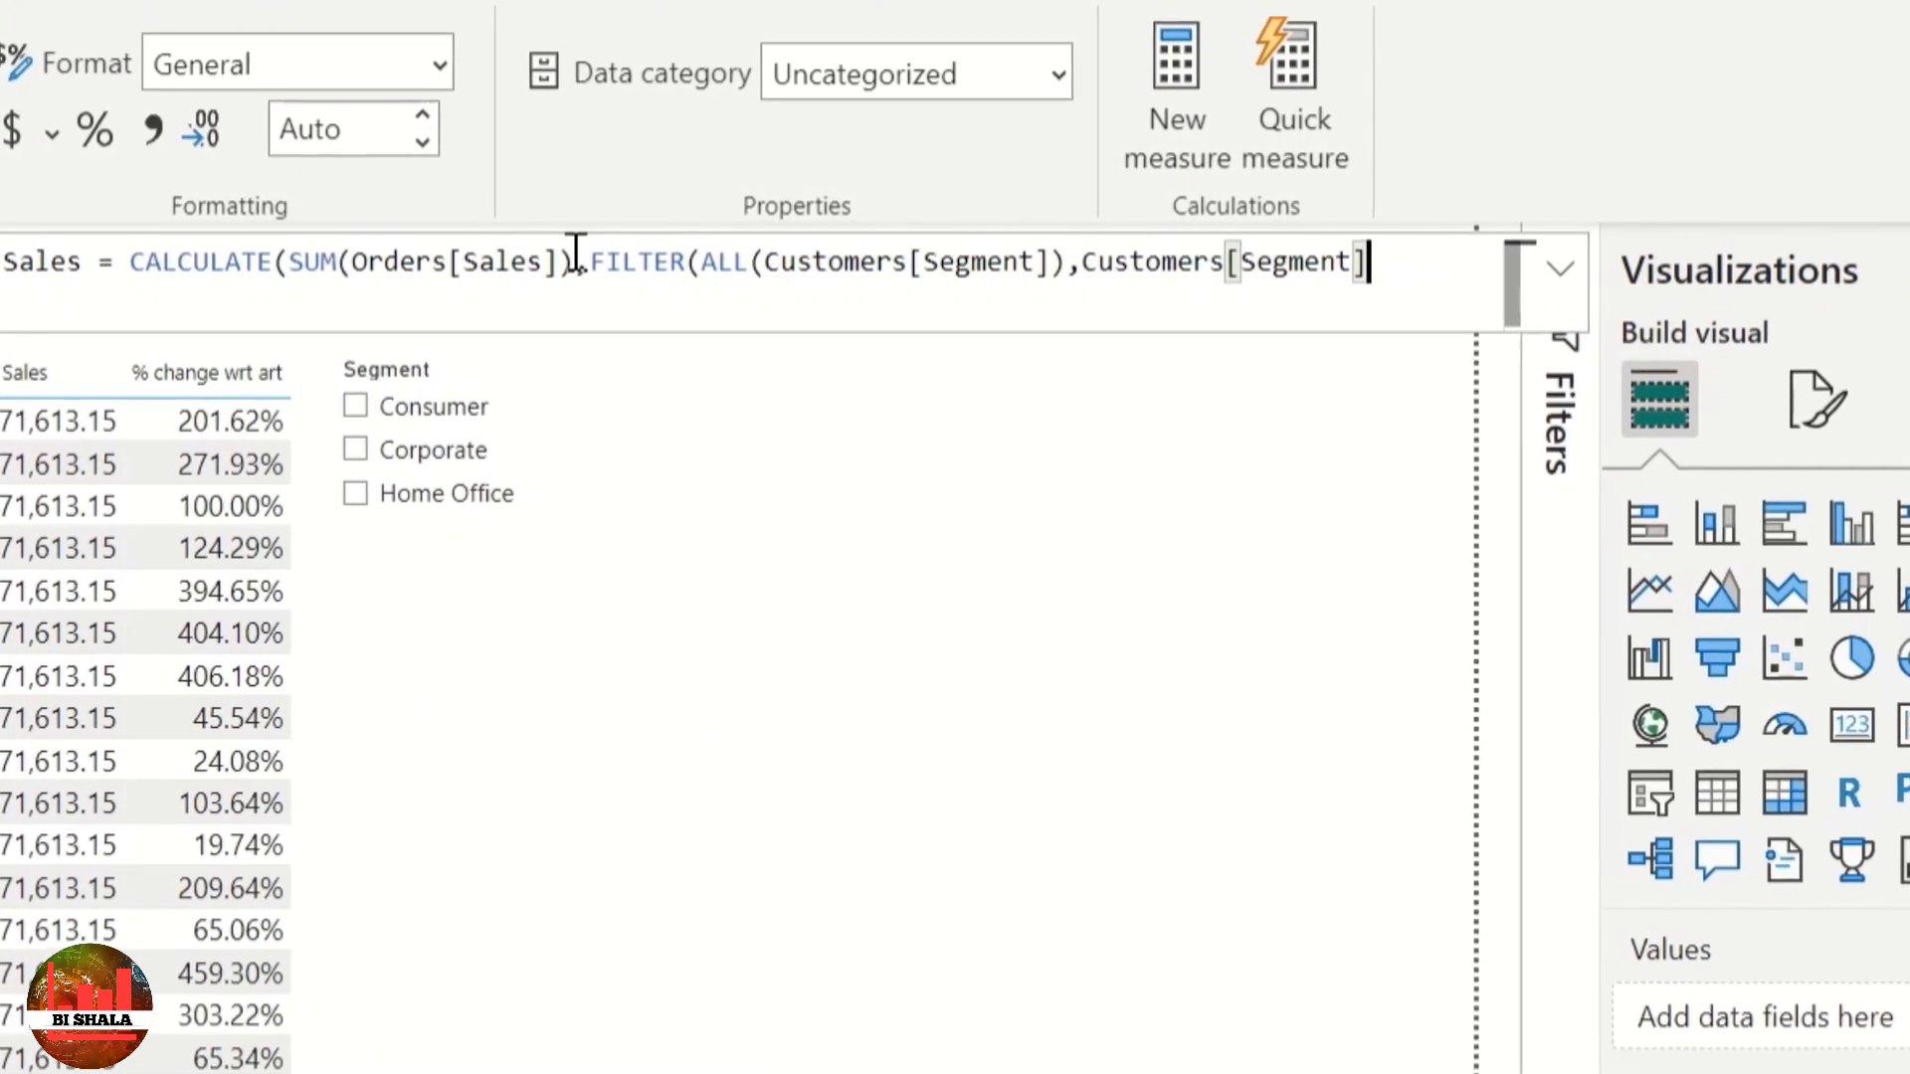
left_click_drag(587, 261, 1373, 271)
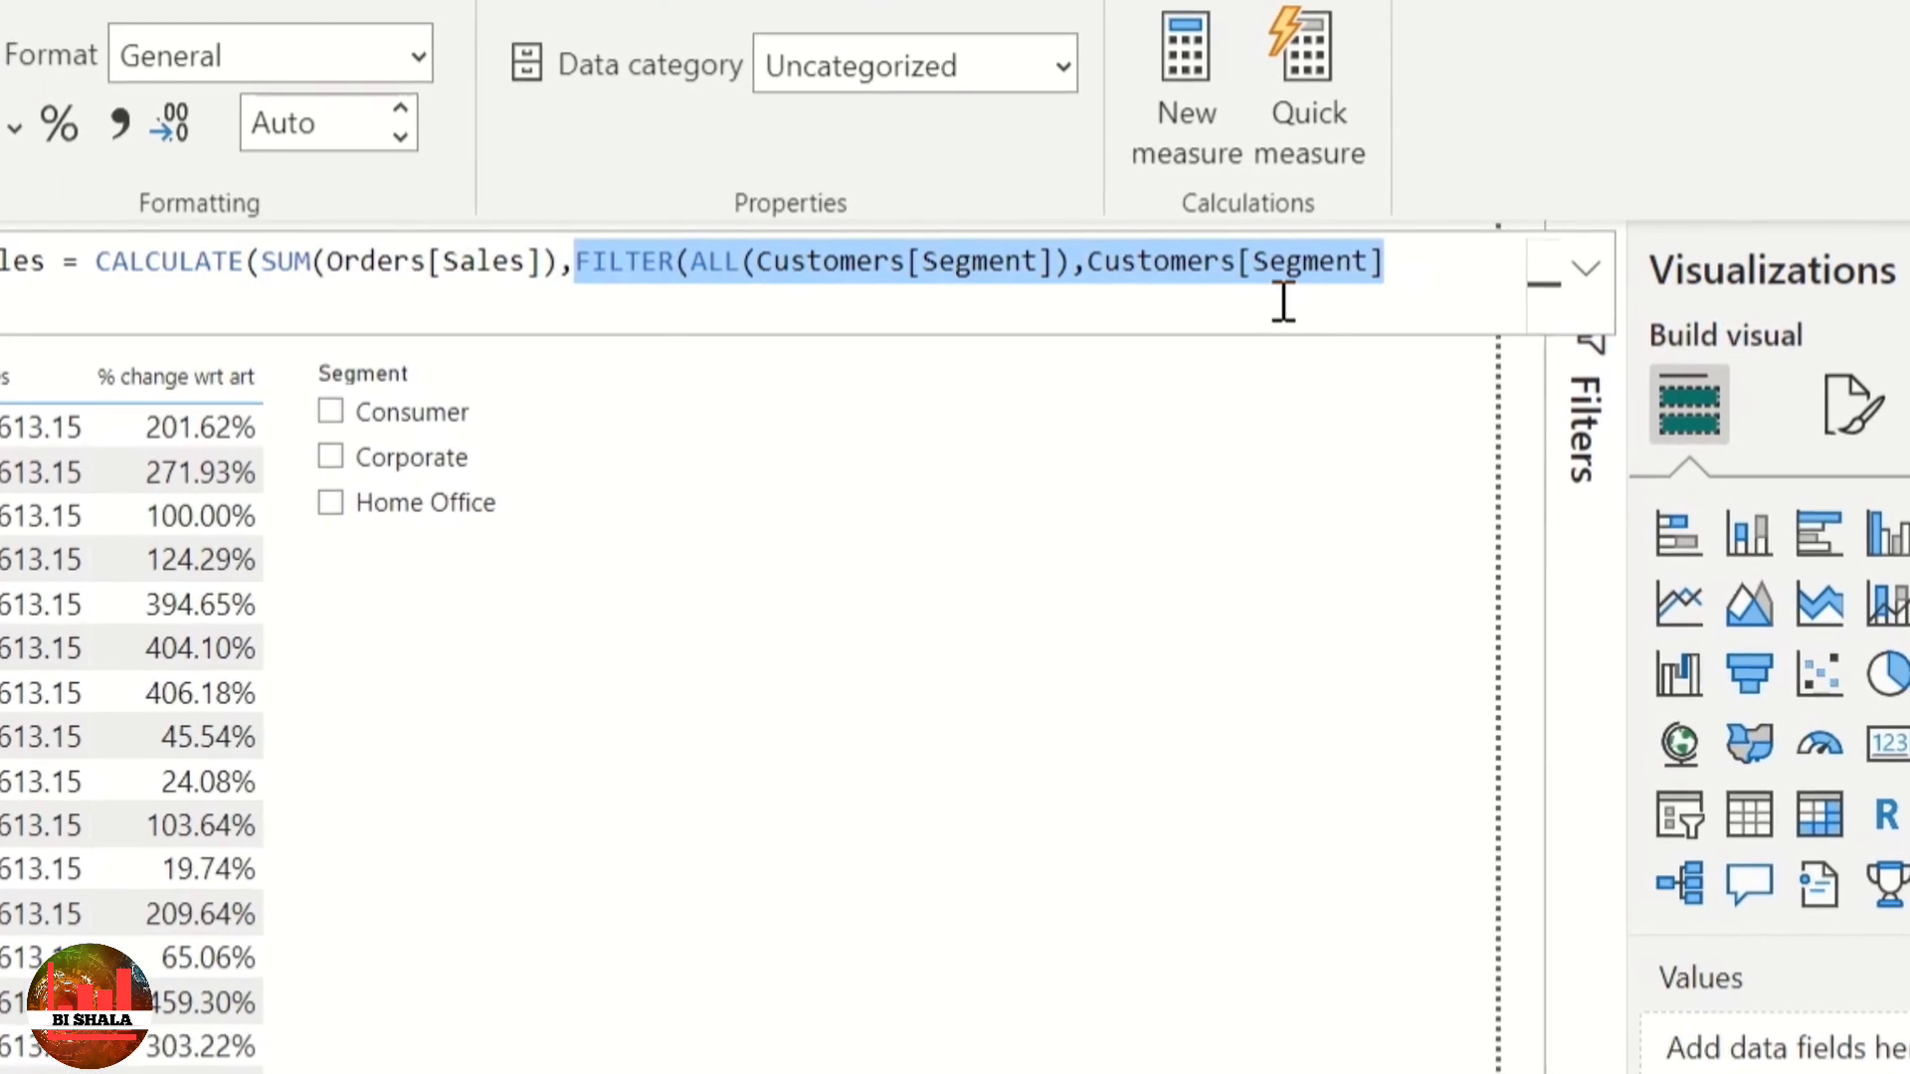
key("BackSpace")
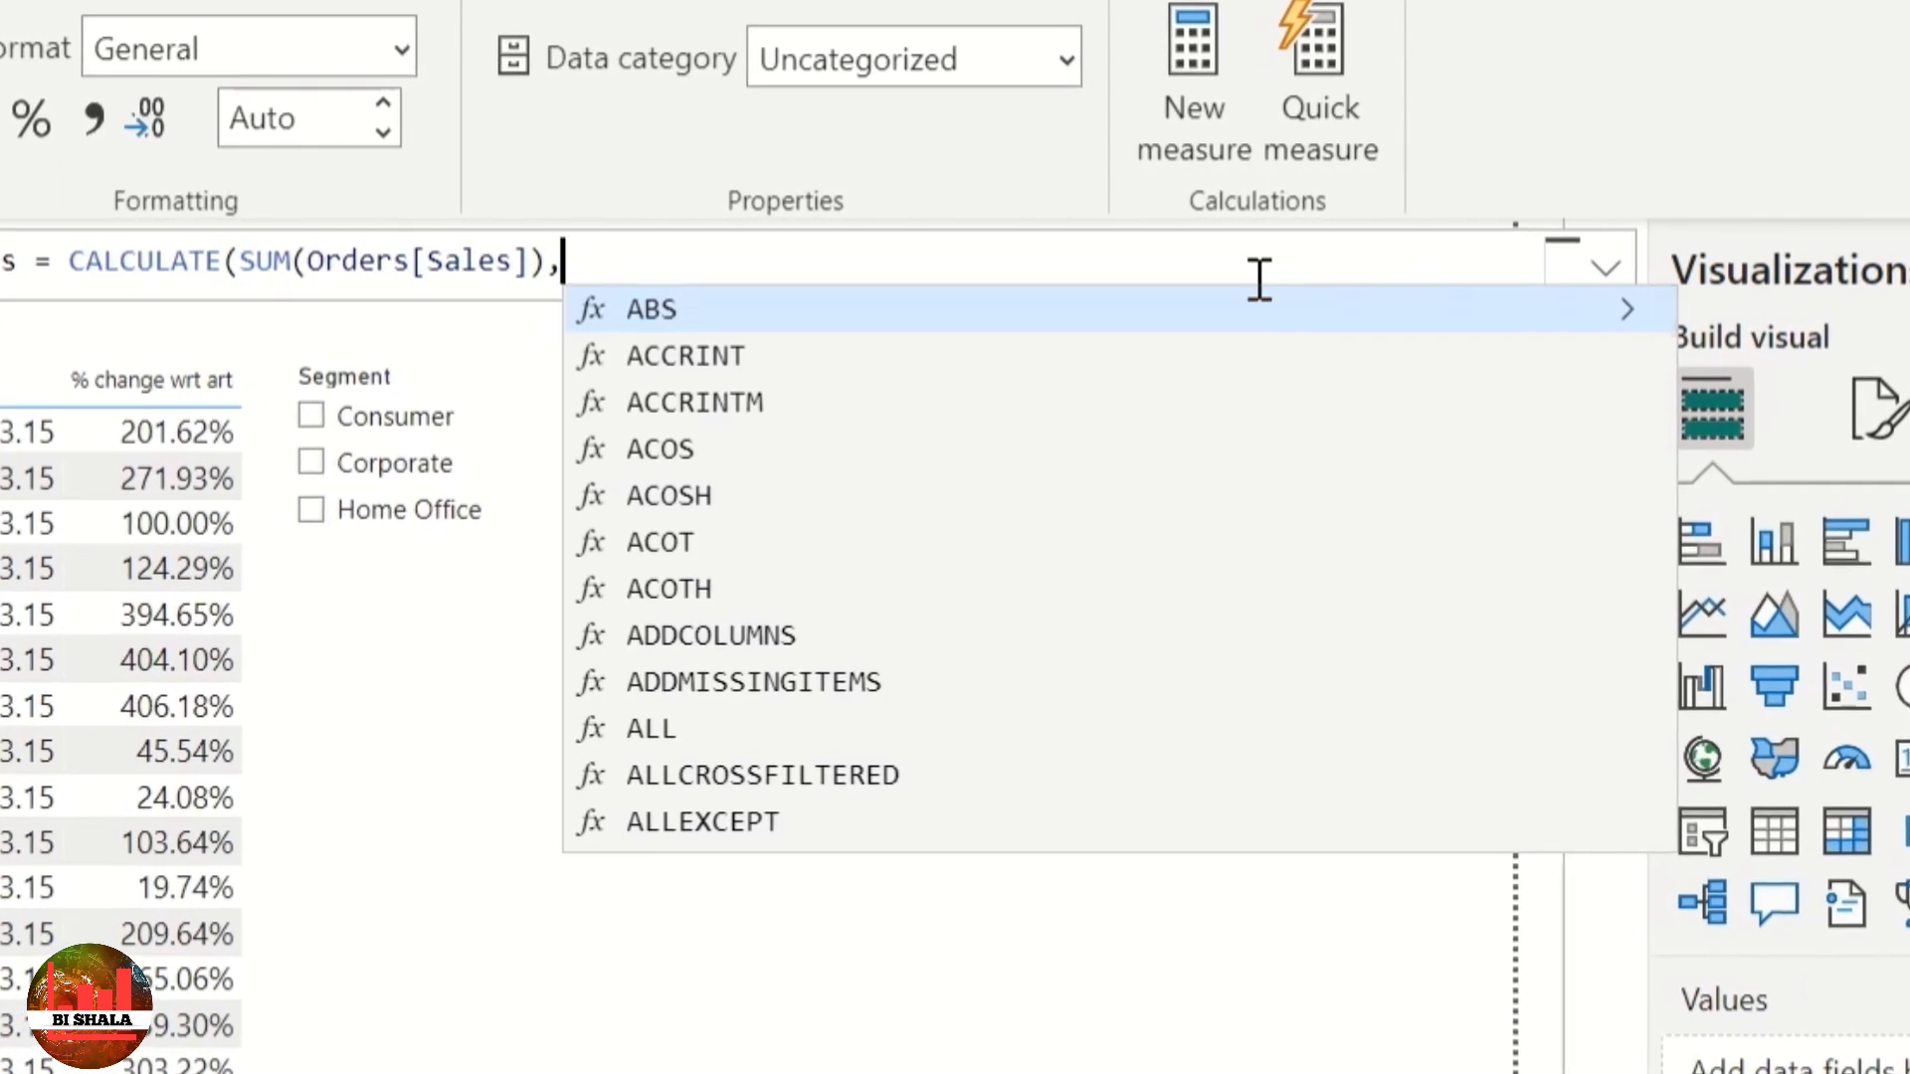
type("segme")
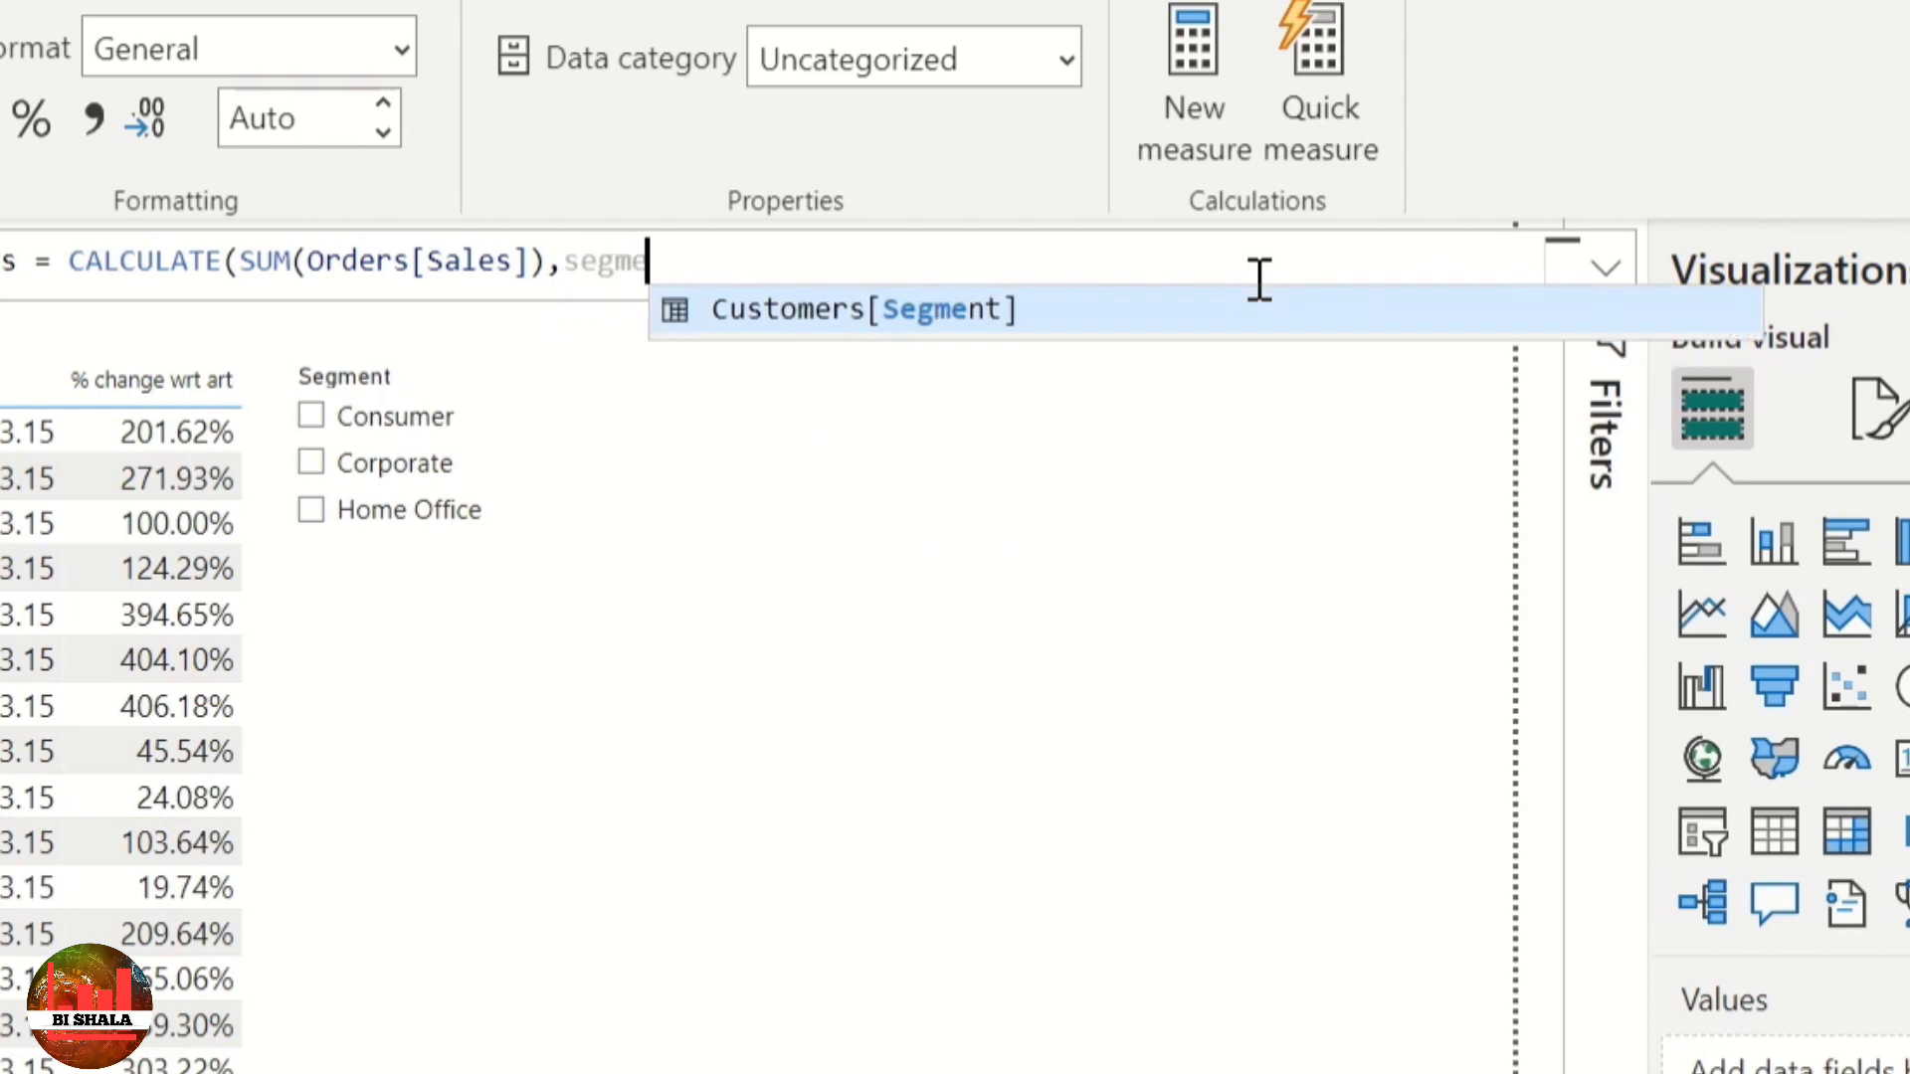
key("Tab")
type("=")
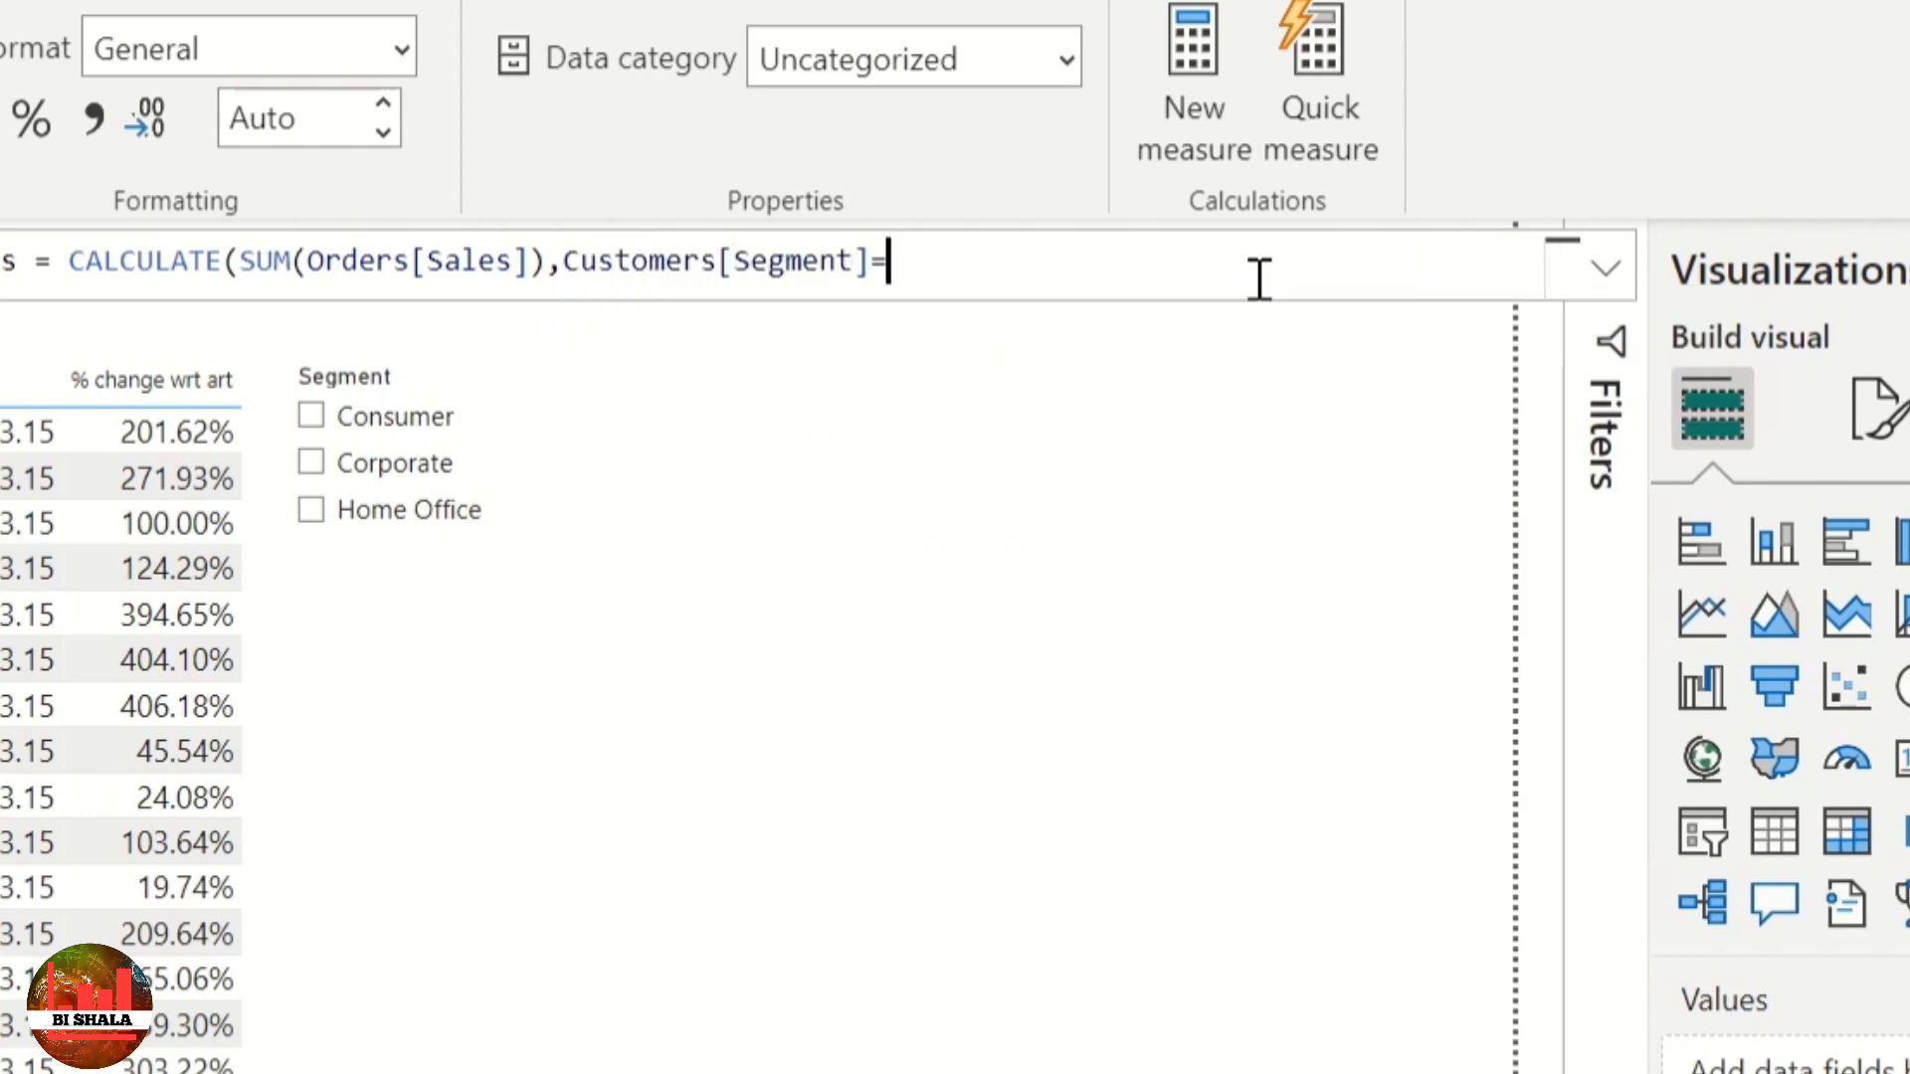
type("\"Corpor")
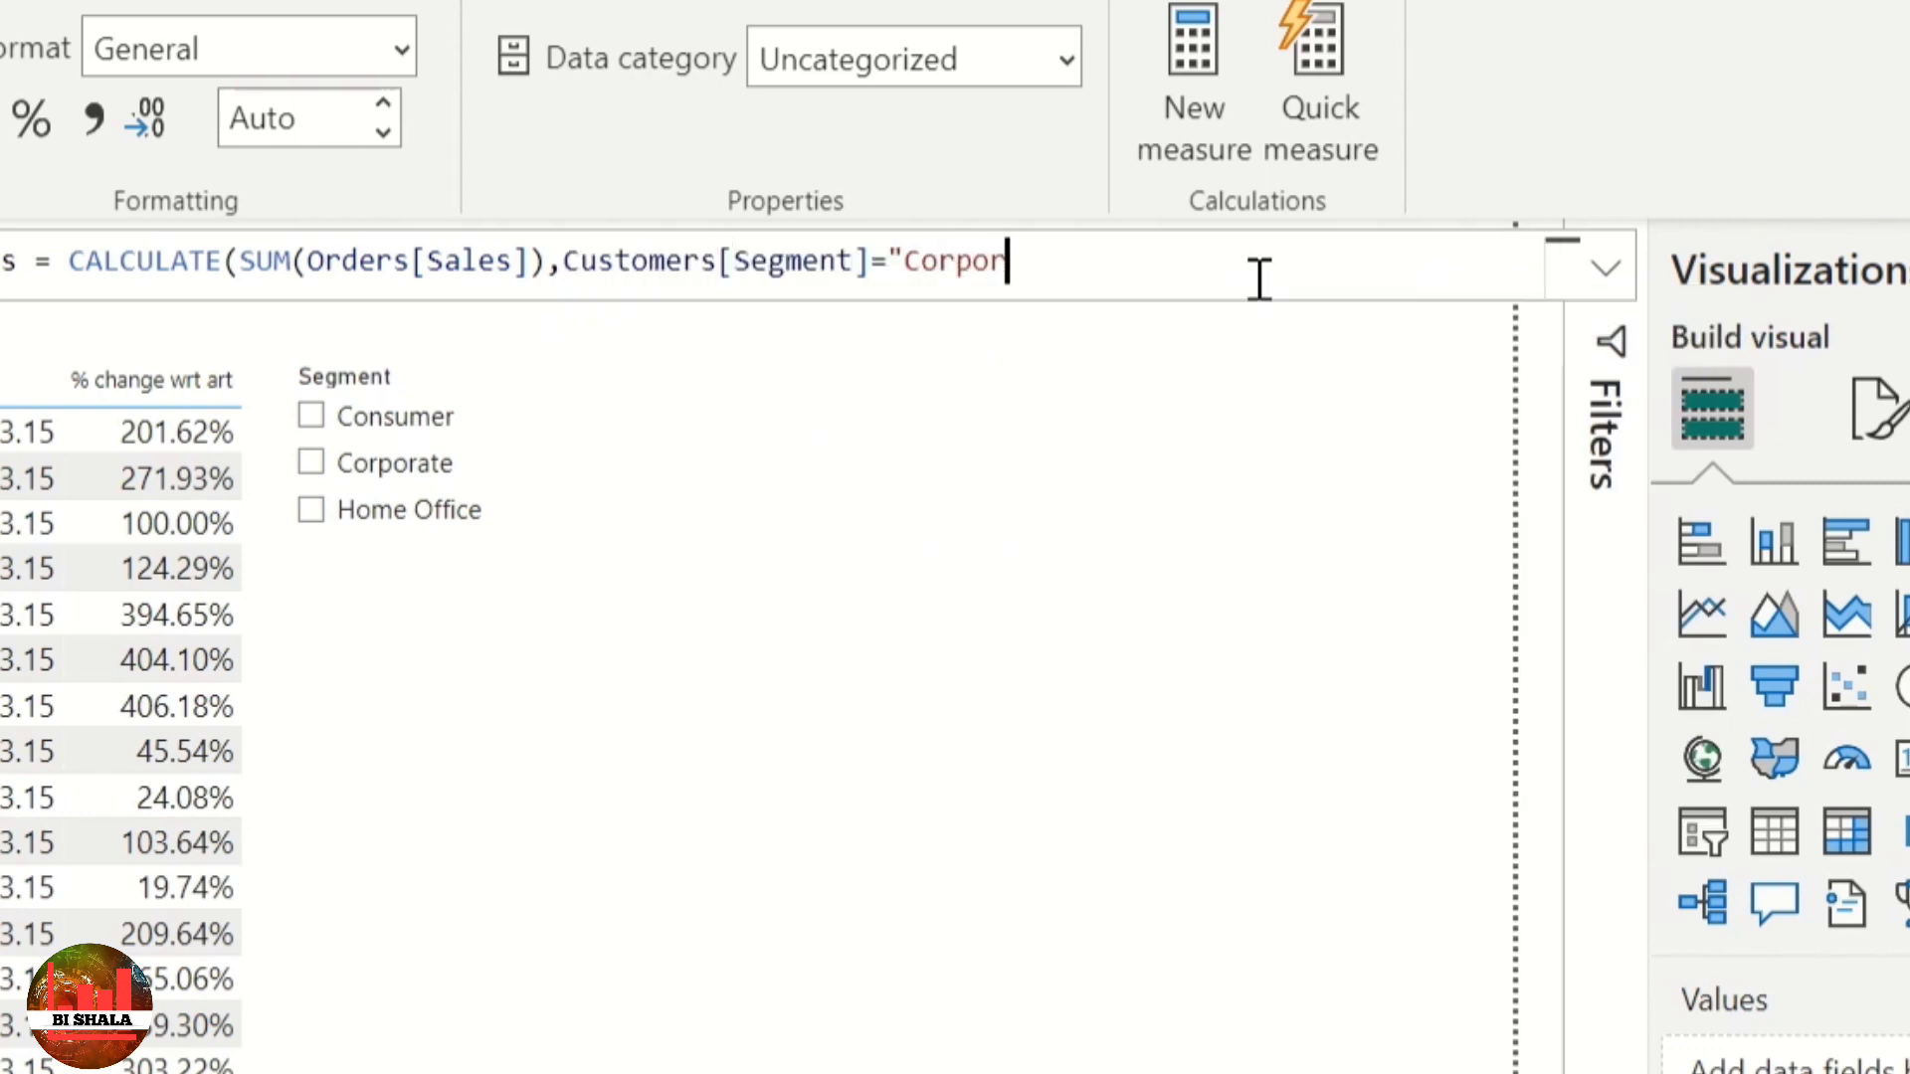
type("ate\",")
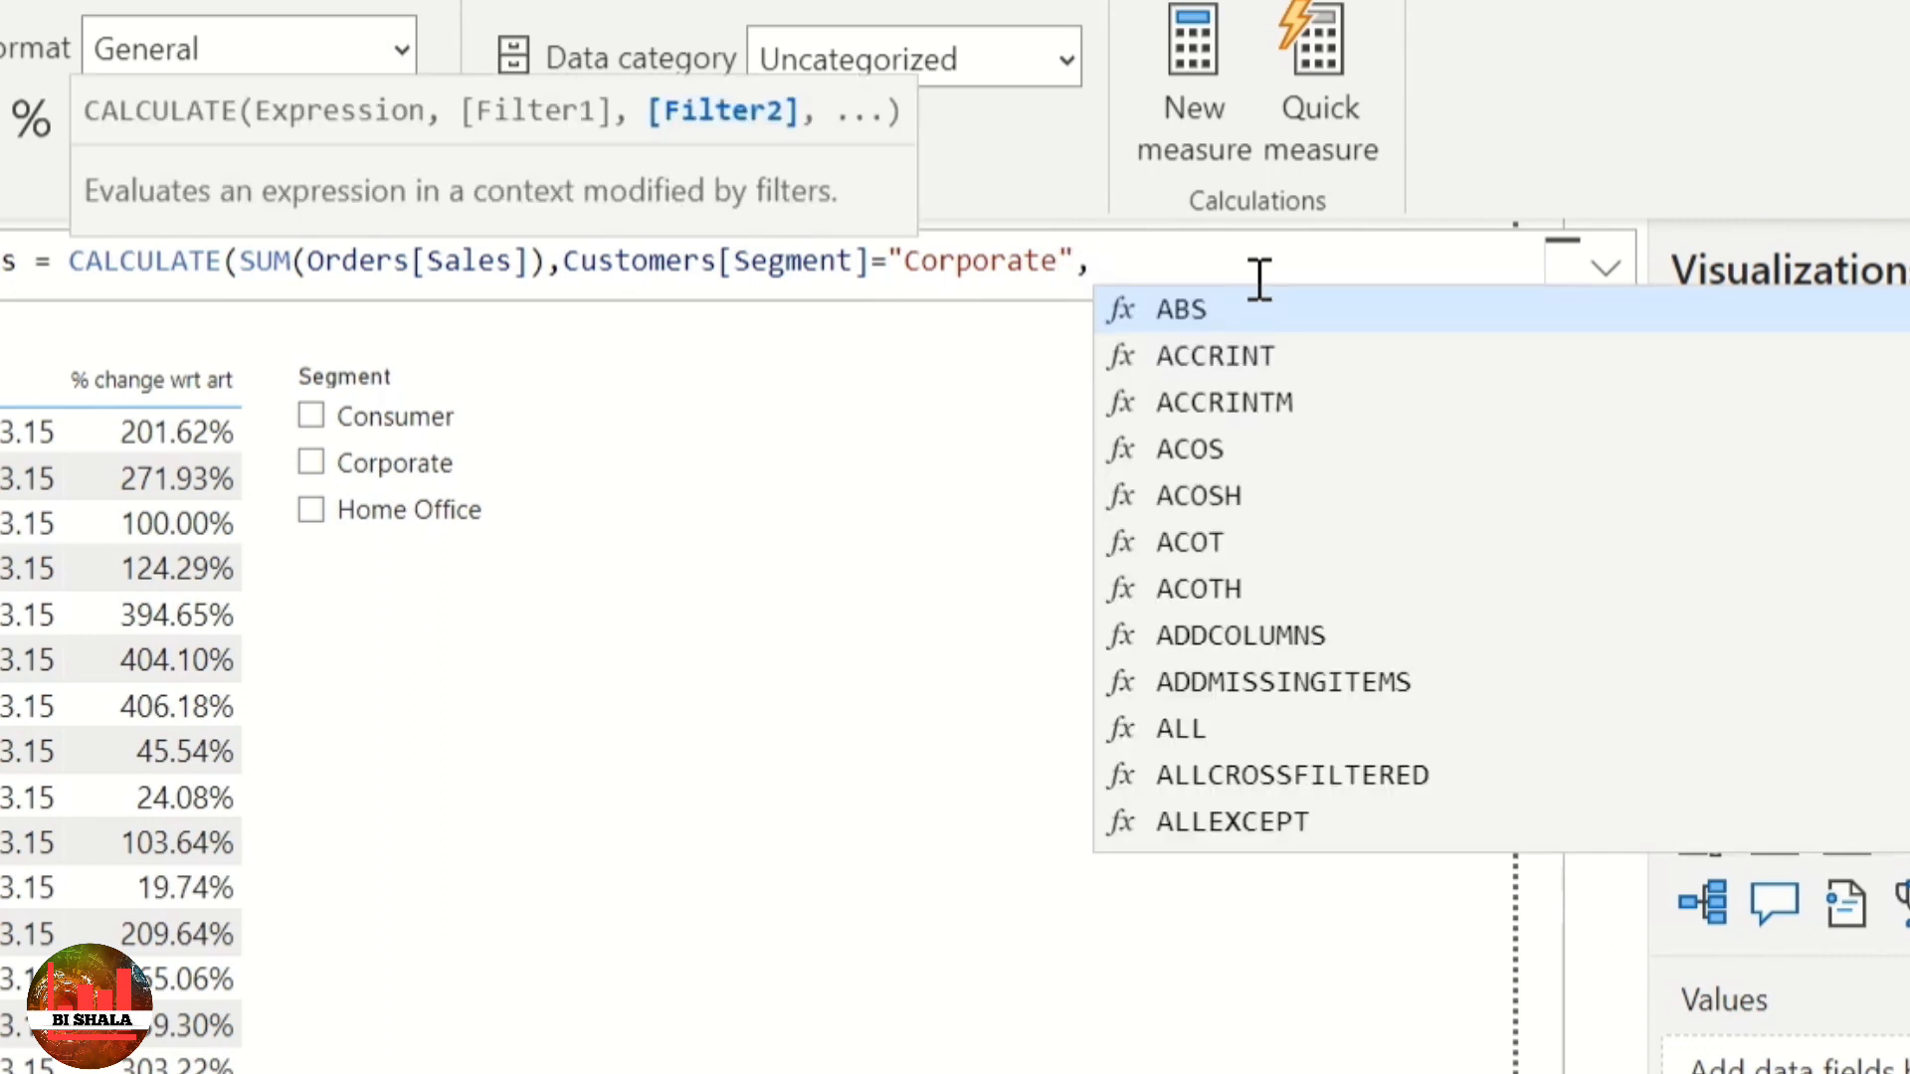
Step: Add Region[Market]="Europe" as the second CALCULATE filter of Corporate Europe Sales, close the formula and commit it
type("mar")
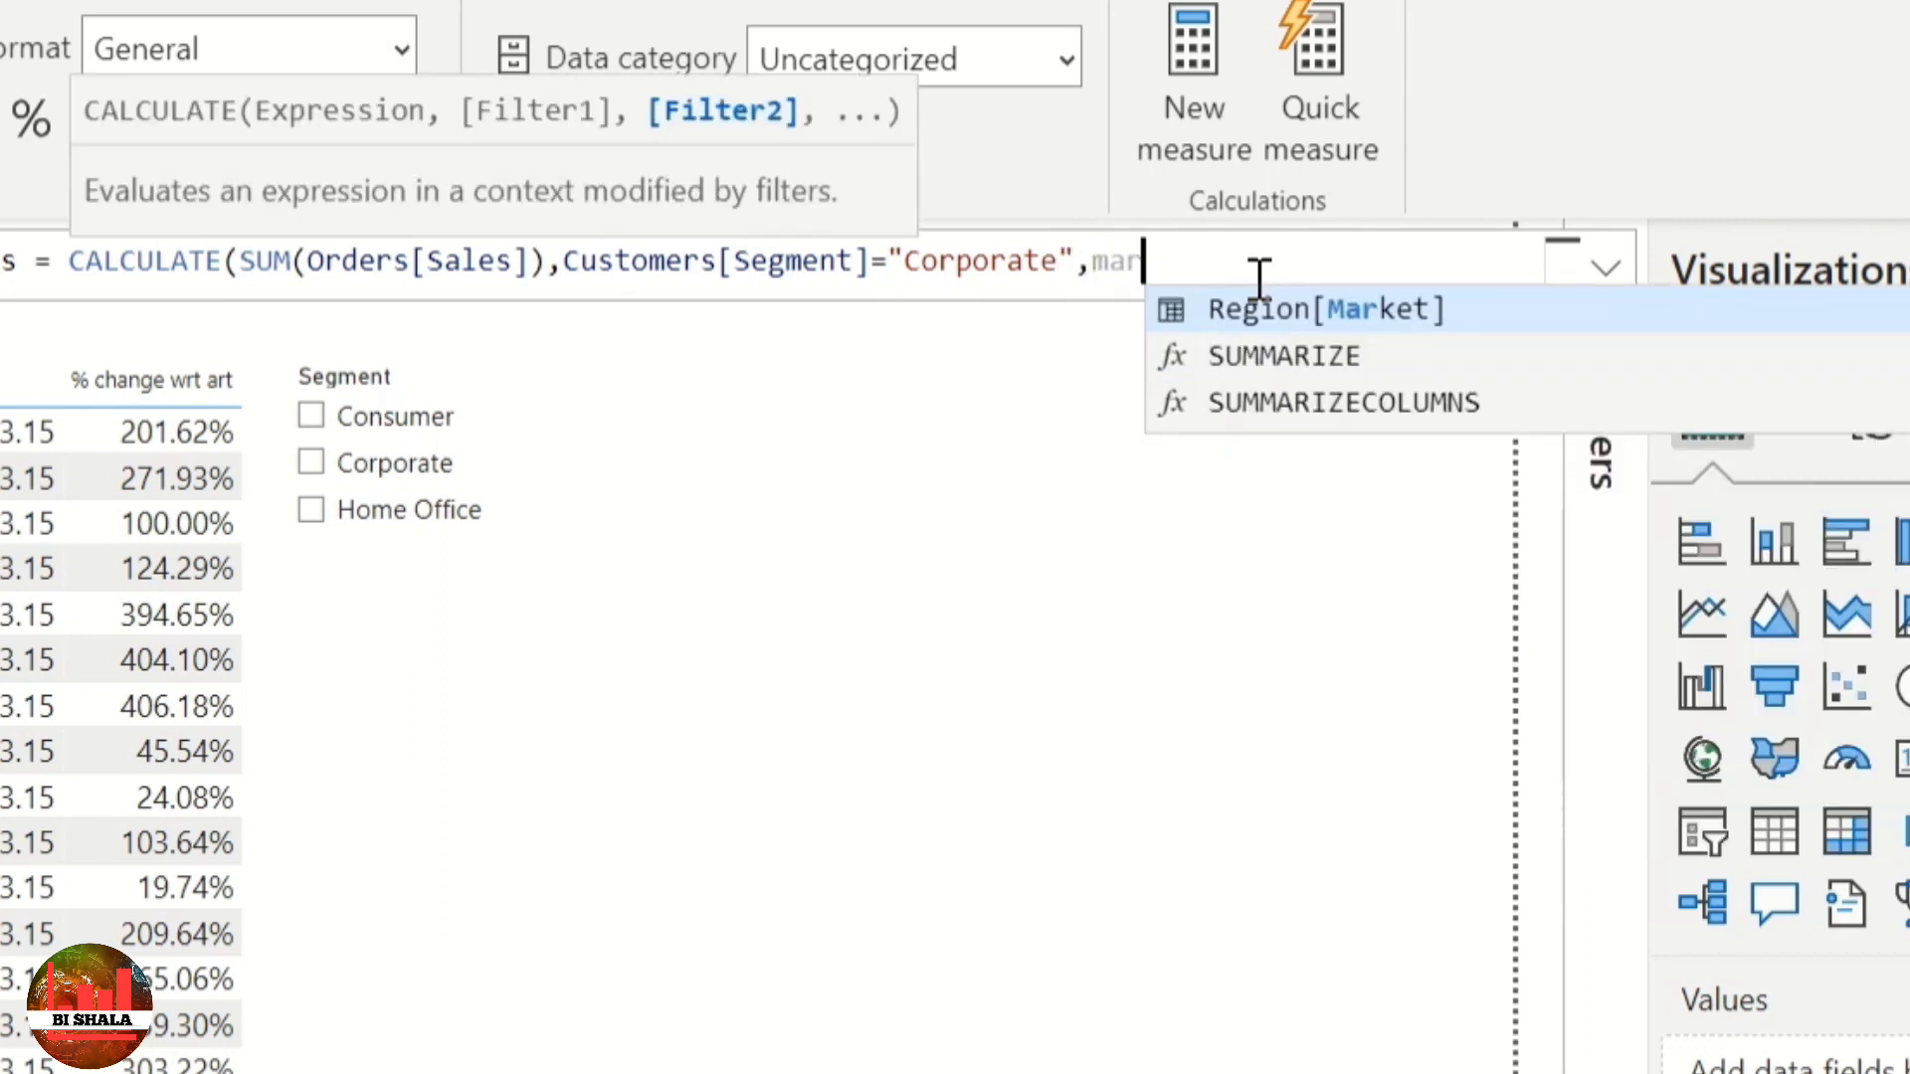
type("ke")
key("Tab")
type("=")
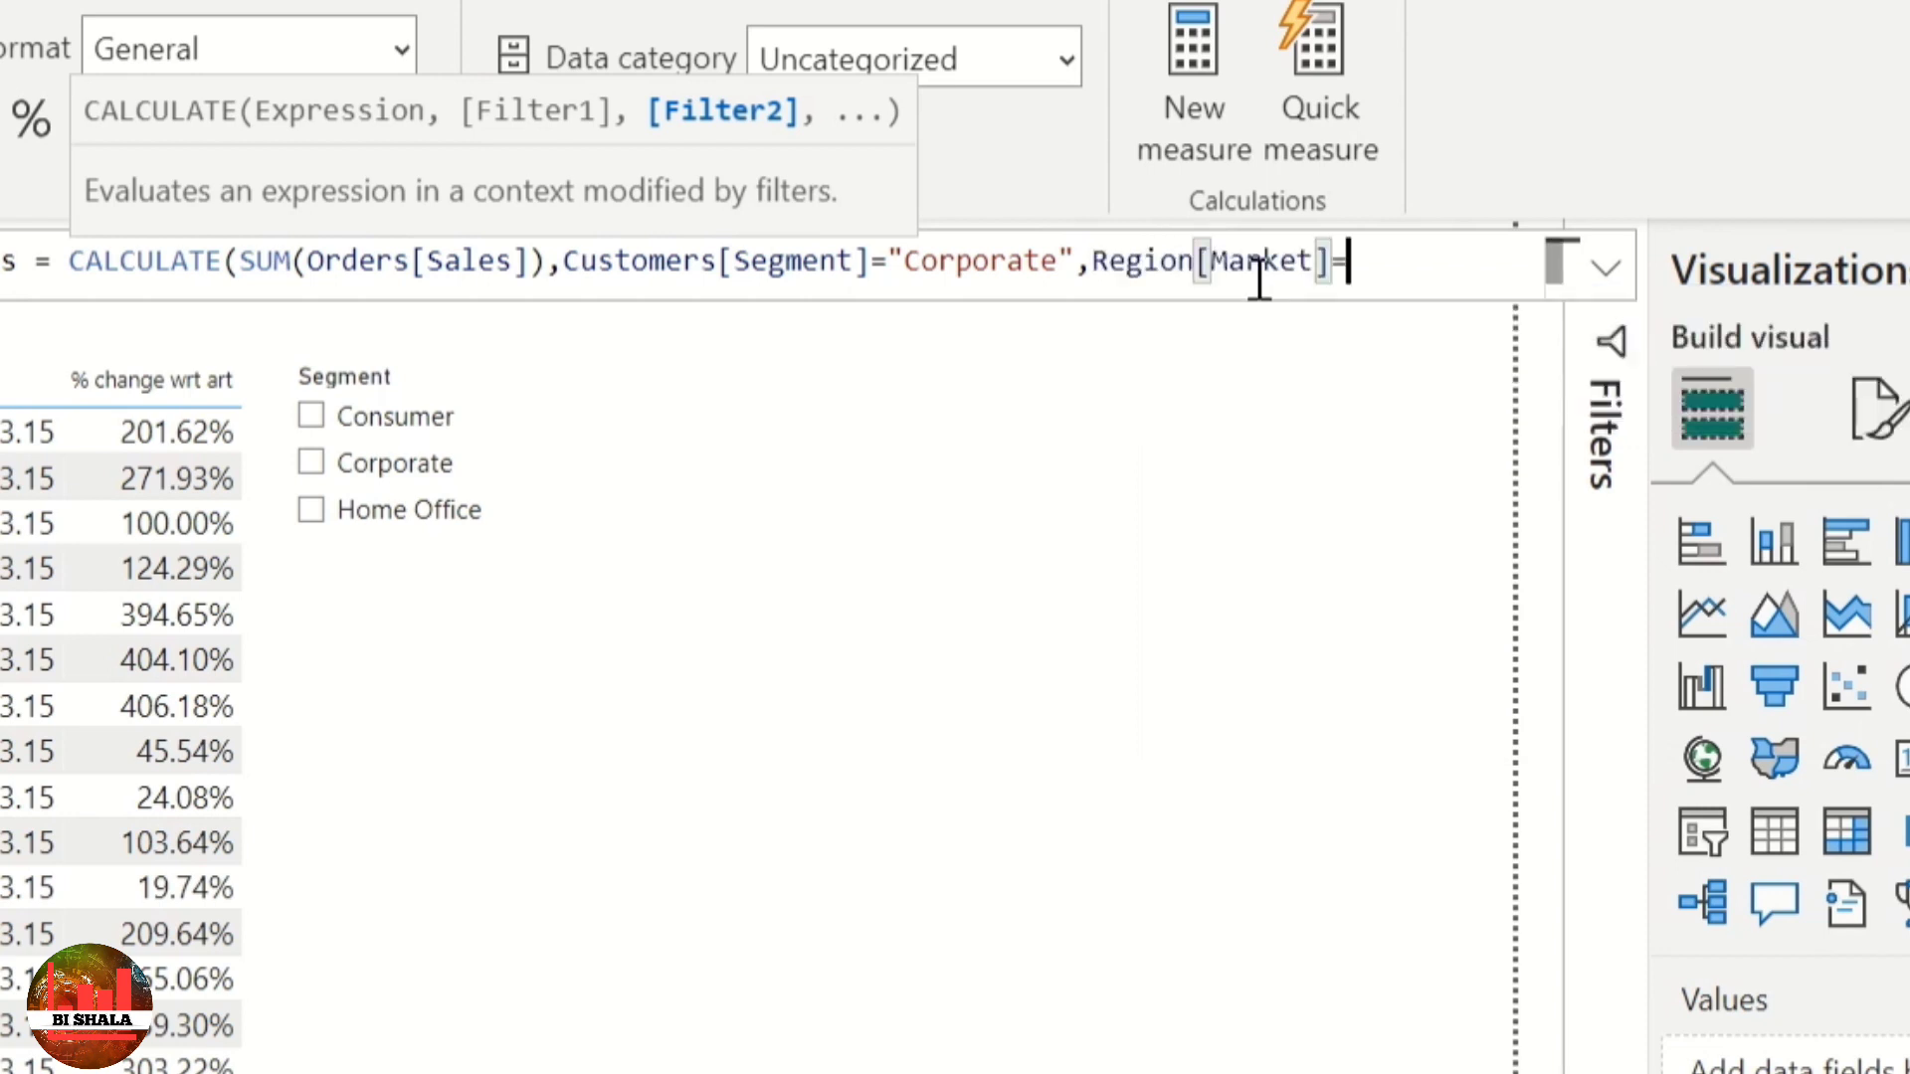
type("\"Europe")
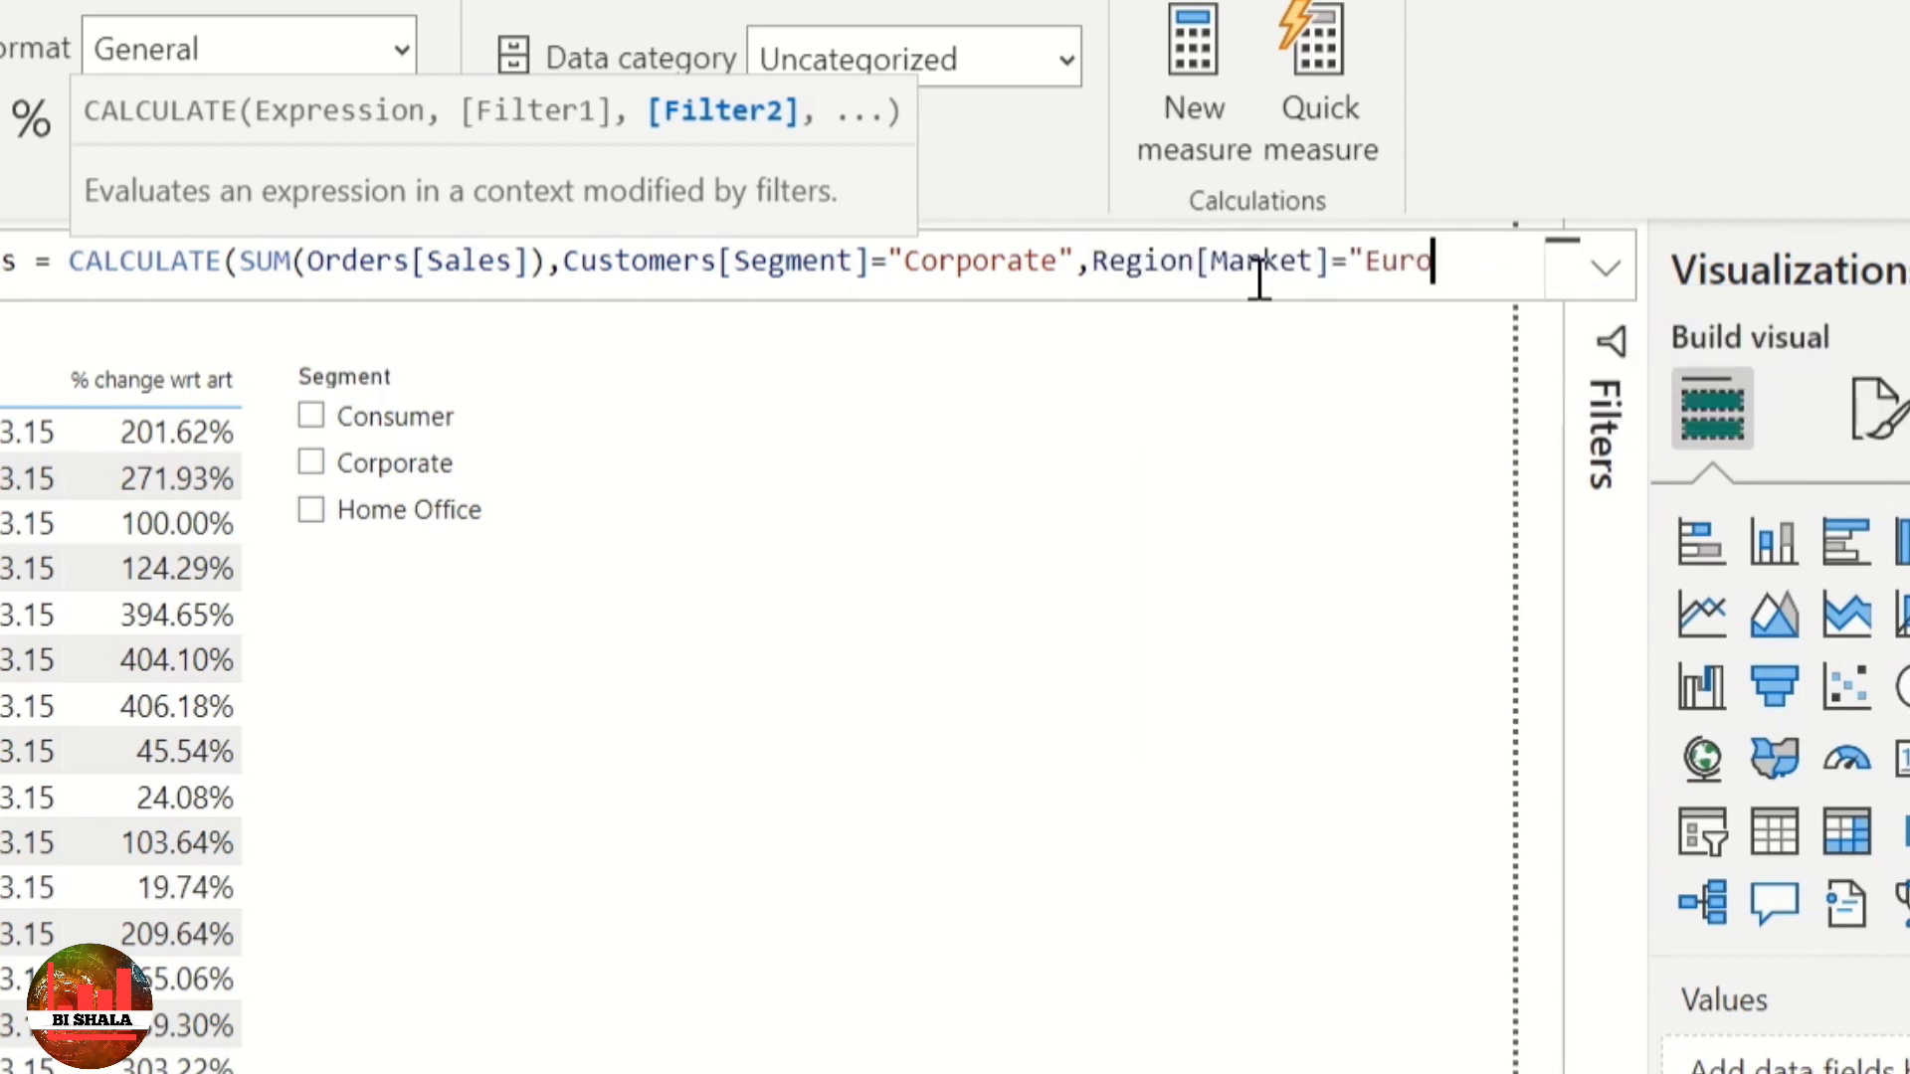
type("\")")
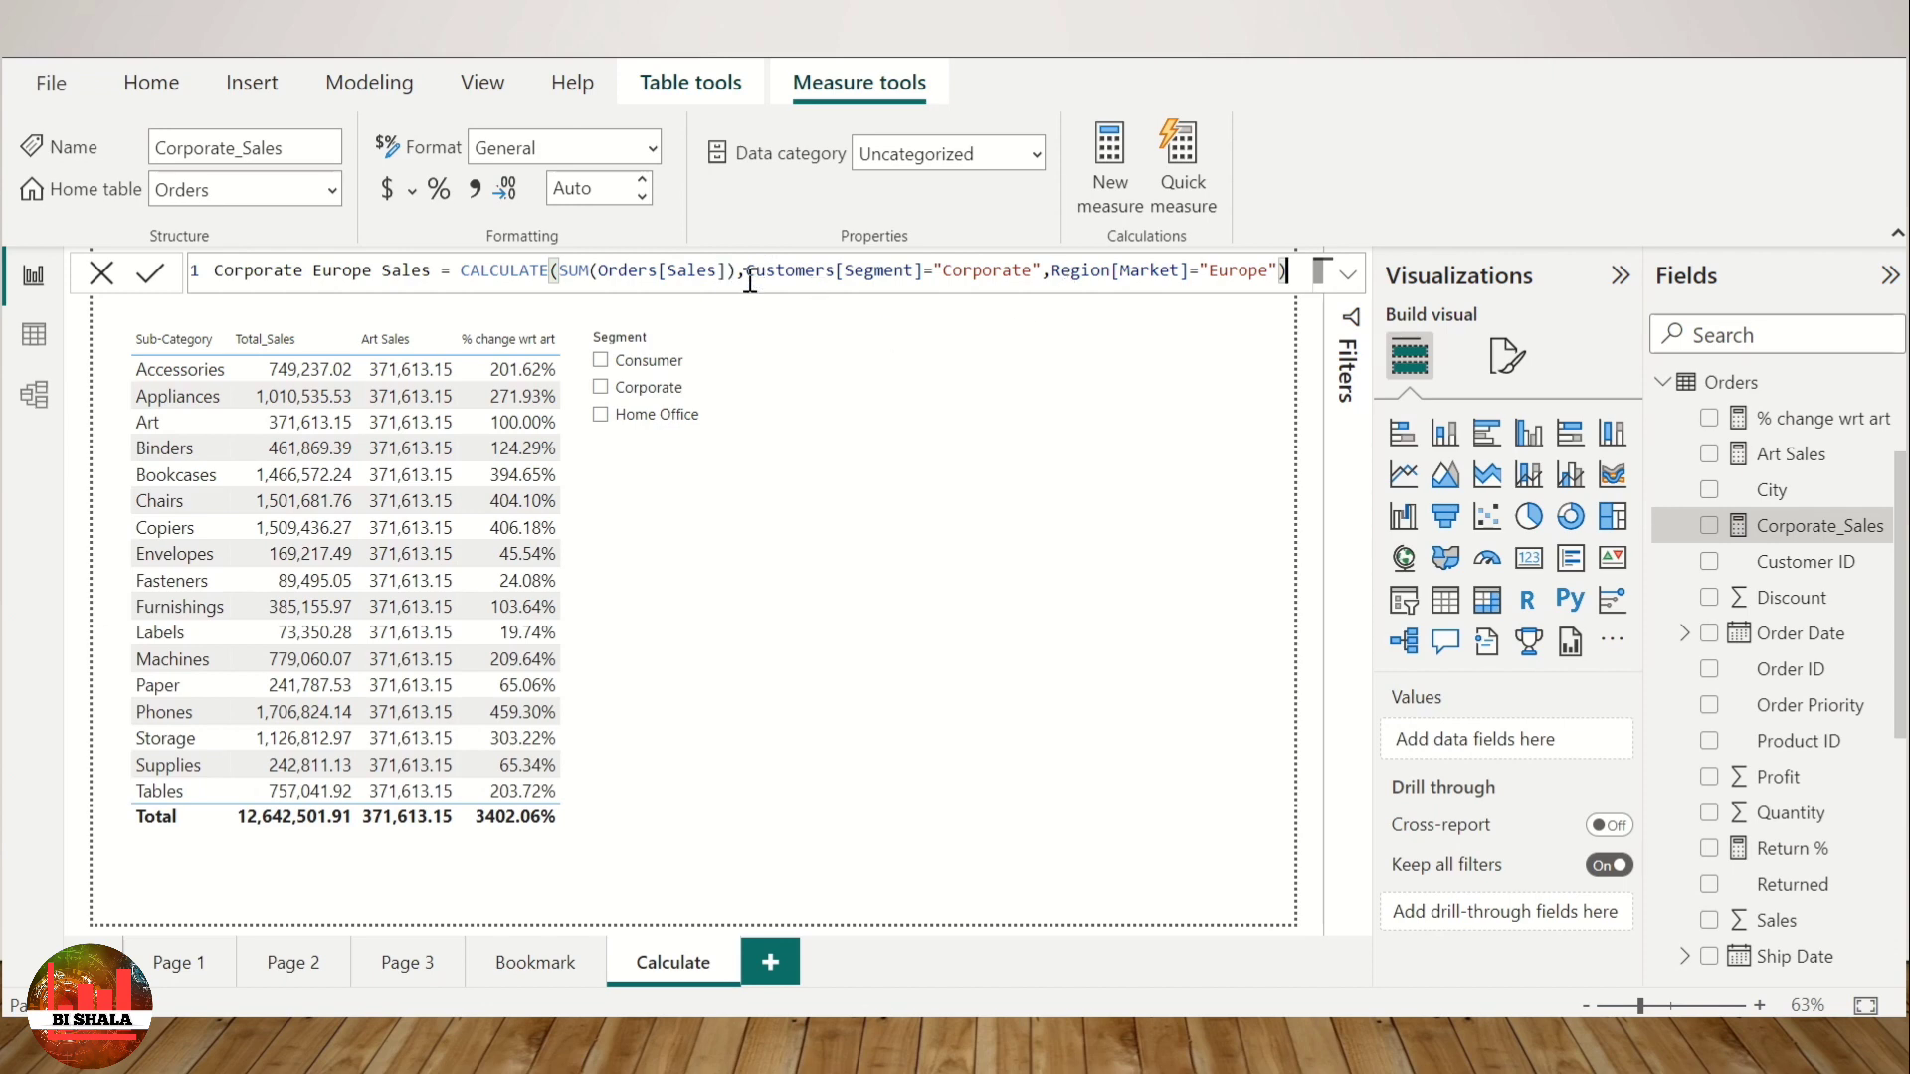
left_click_drag(747, 271, 1262, 272)
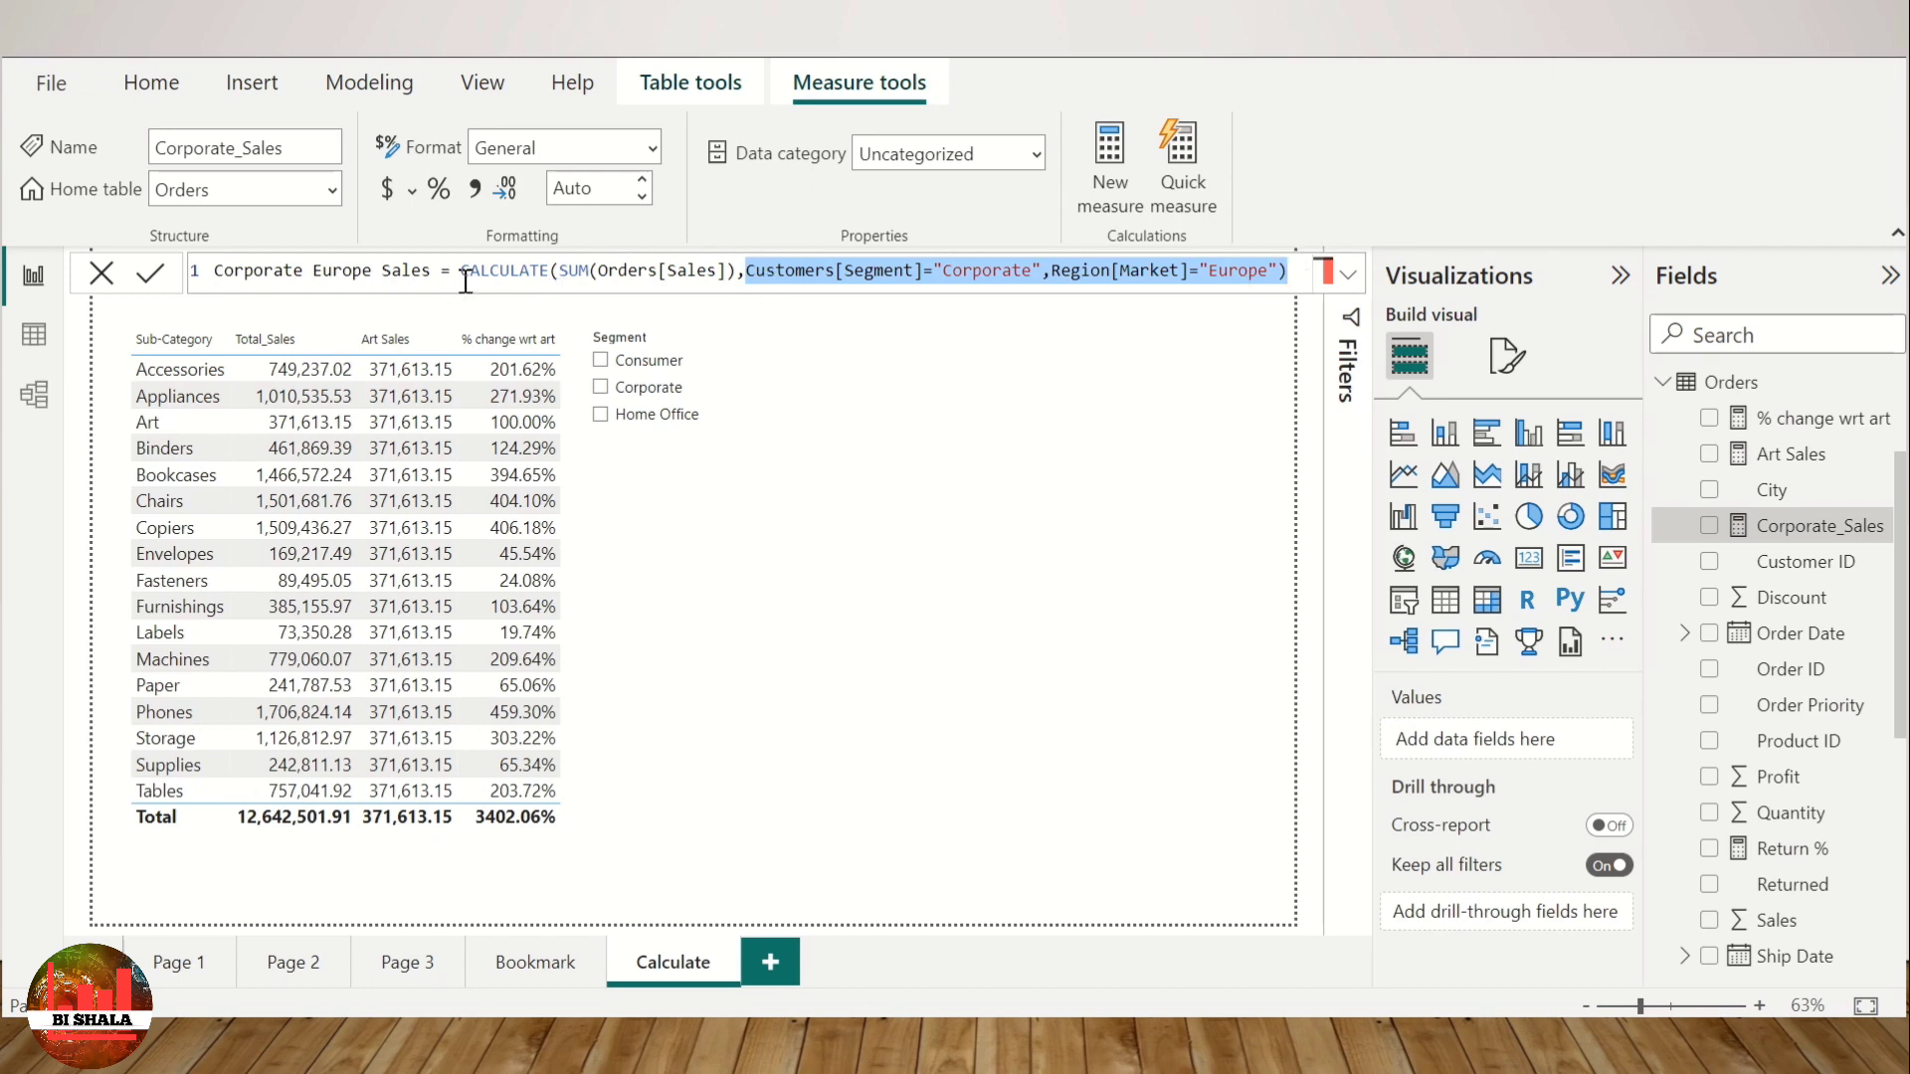
left_click(1292, 270)
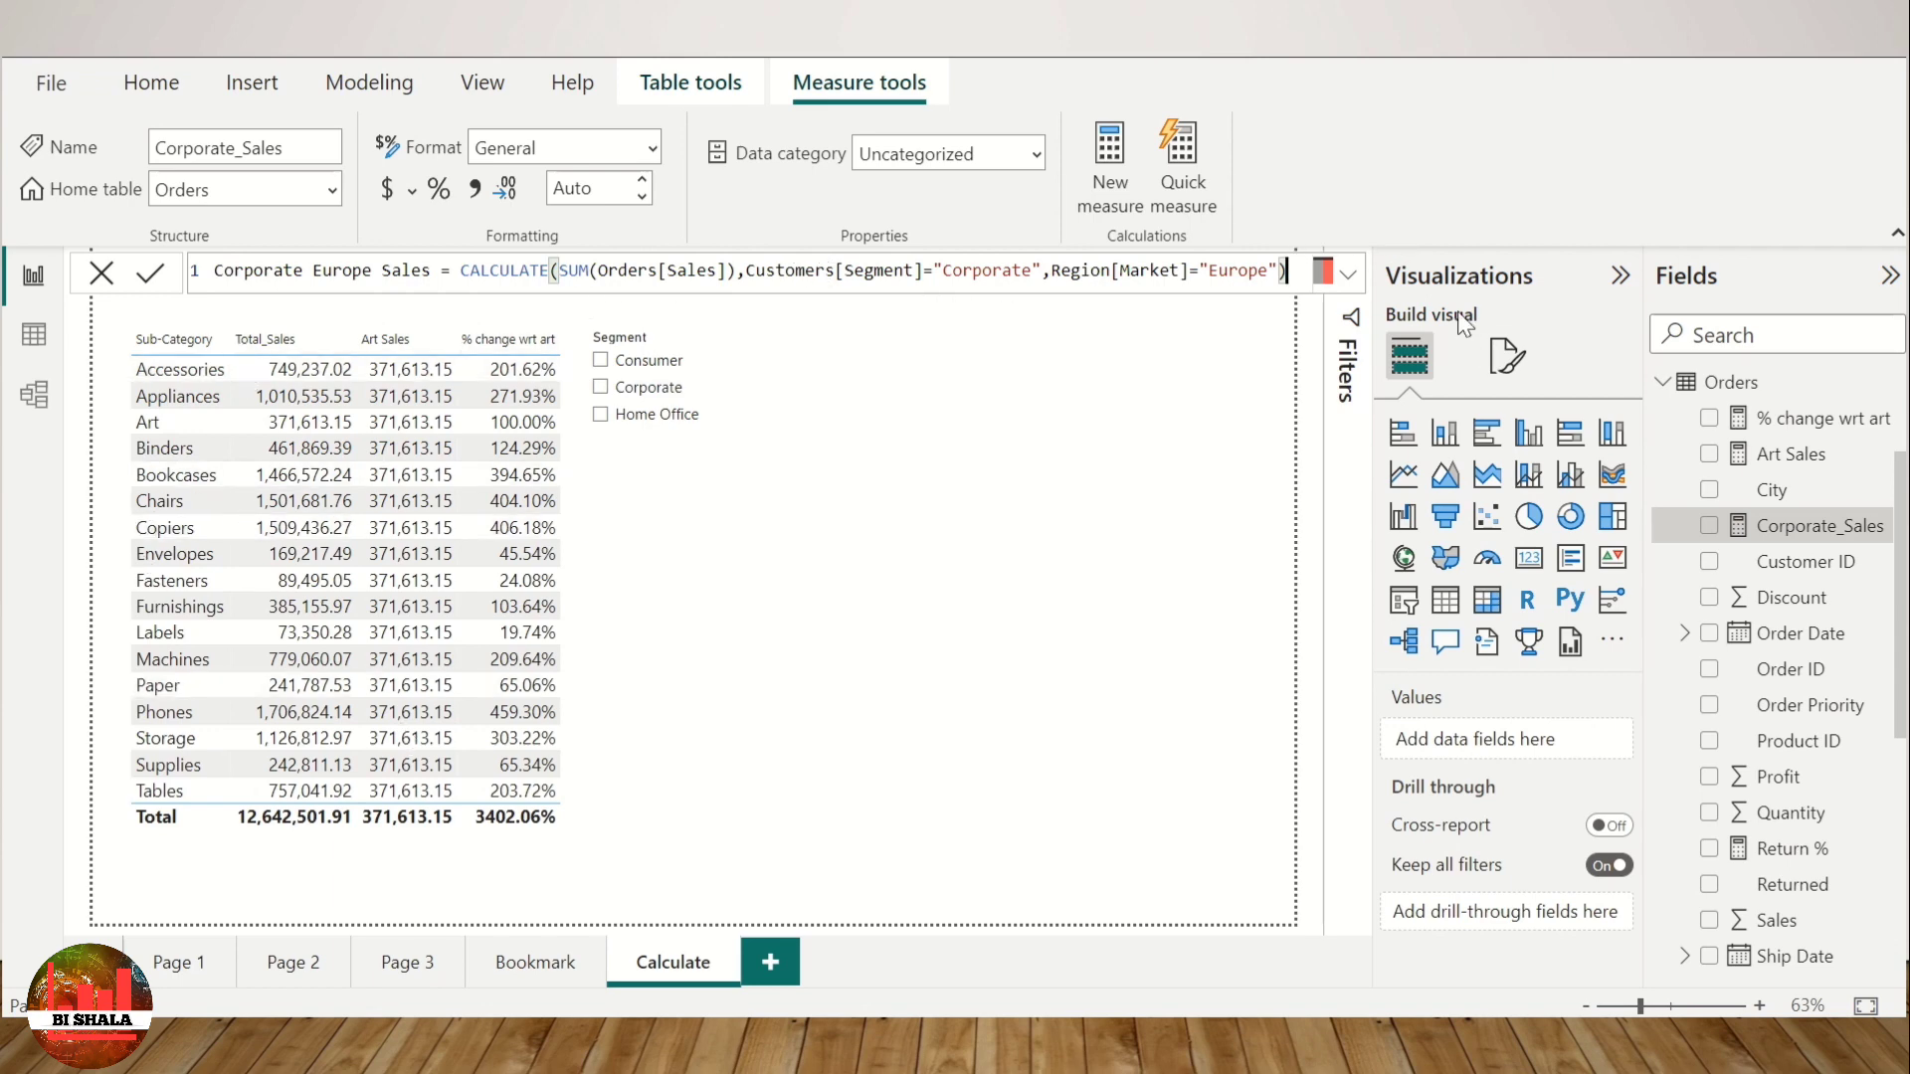
key("Return")
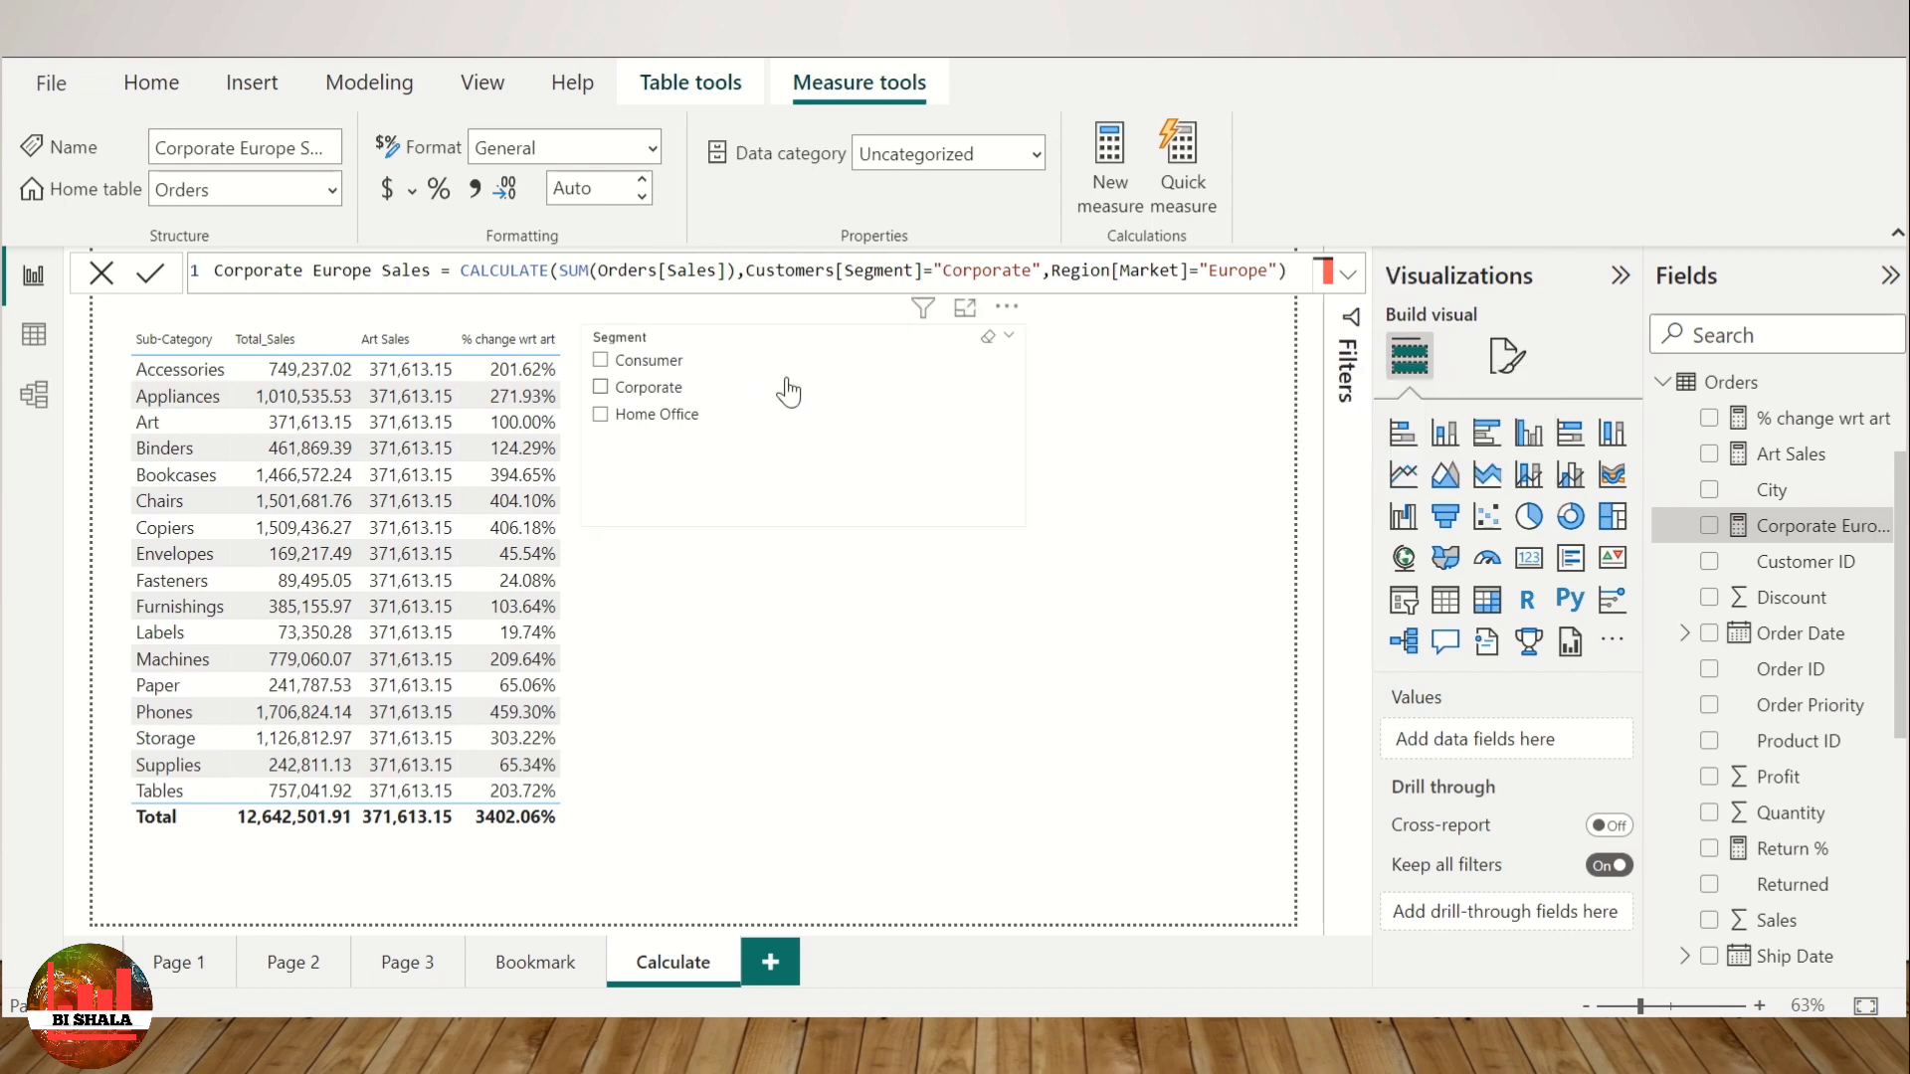
Step: Move the Segment slicer farther from the sub-category table and widen the table into the freed space
left_click_drag(972, 384, 1230, 384)
left_click(676, 451)
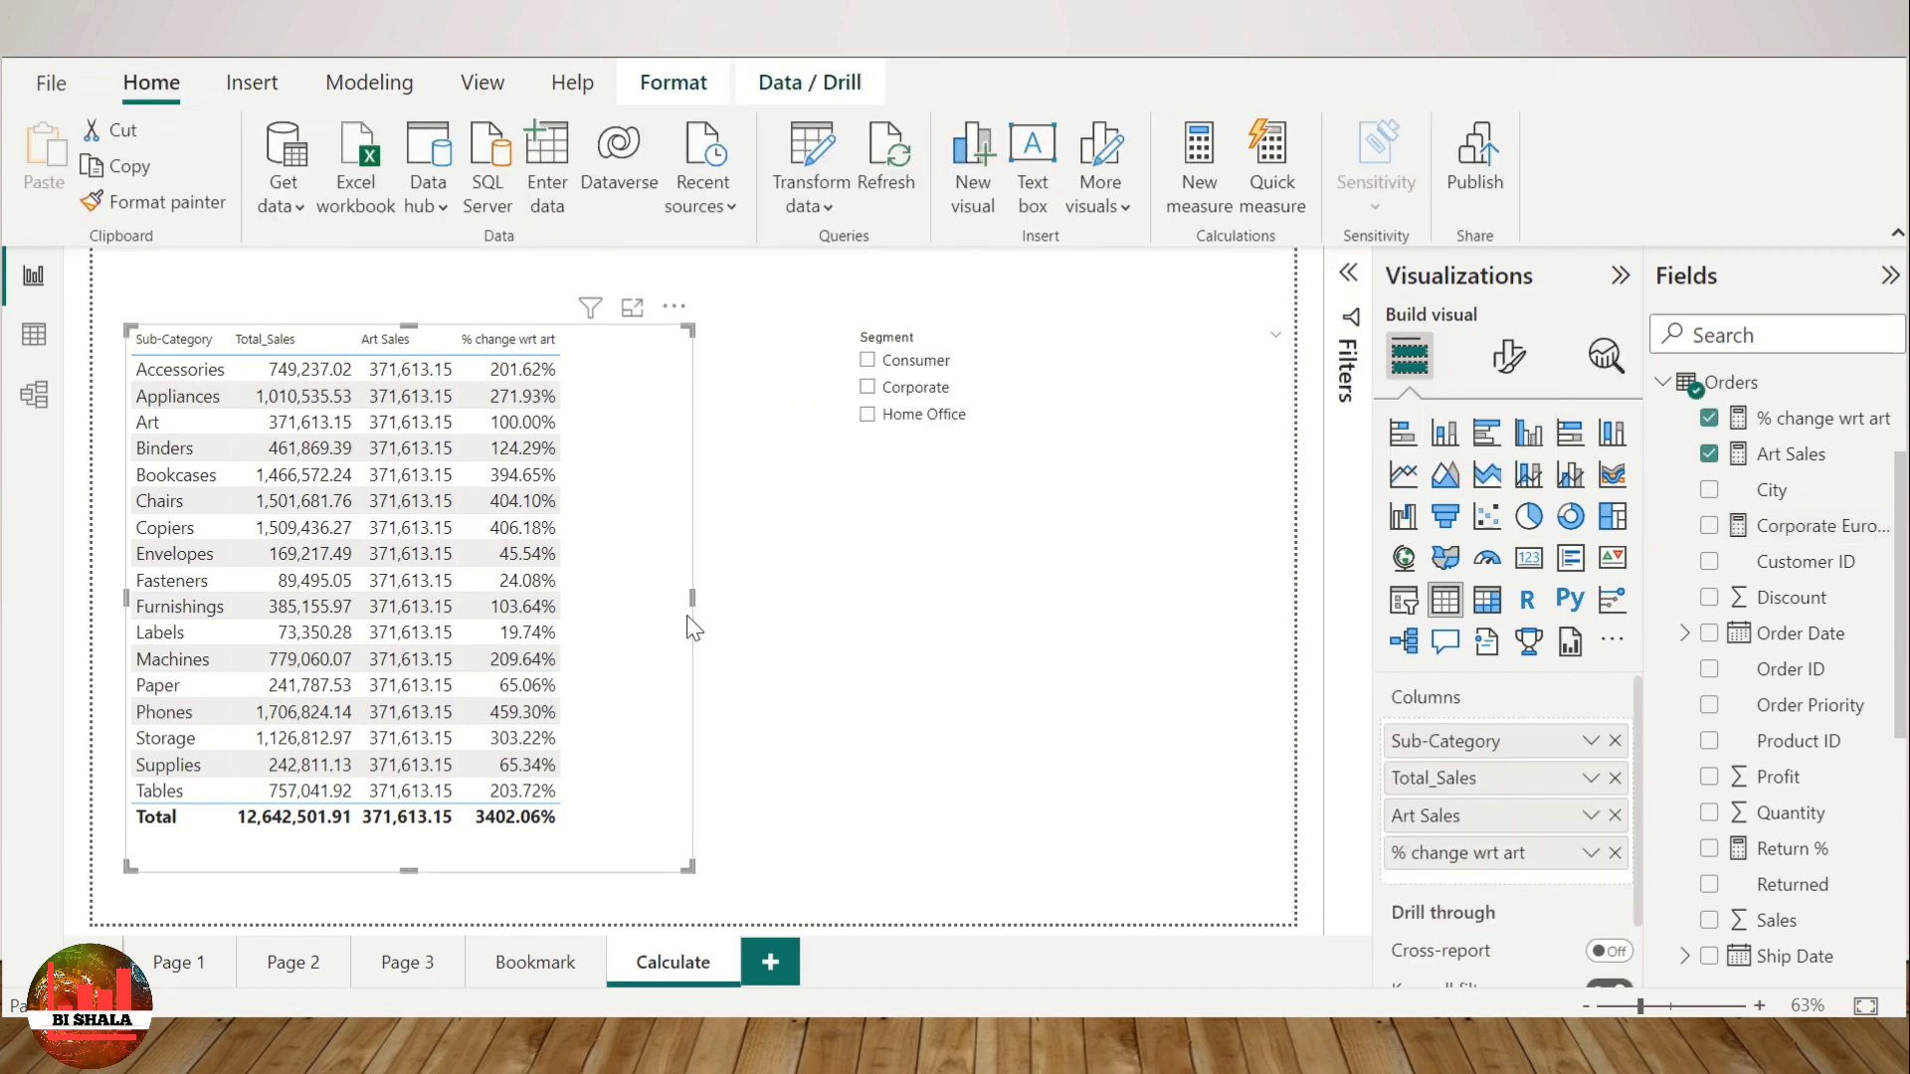
left_click_drag(691, 598, 787, 597)
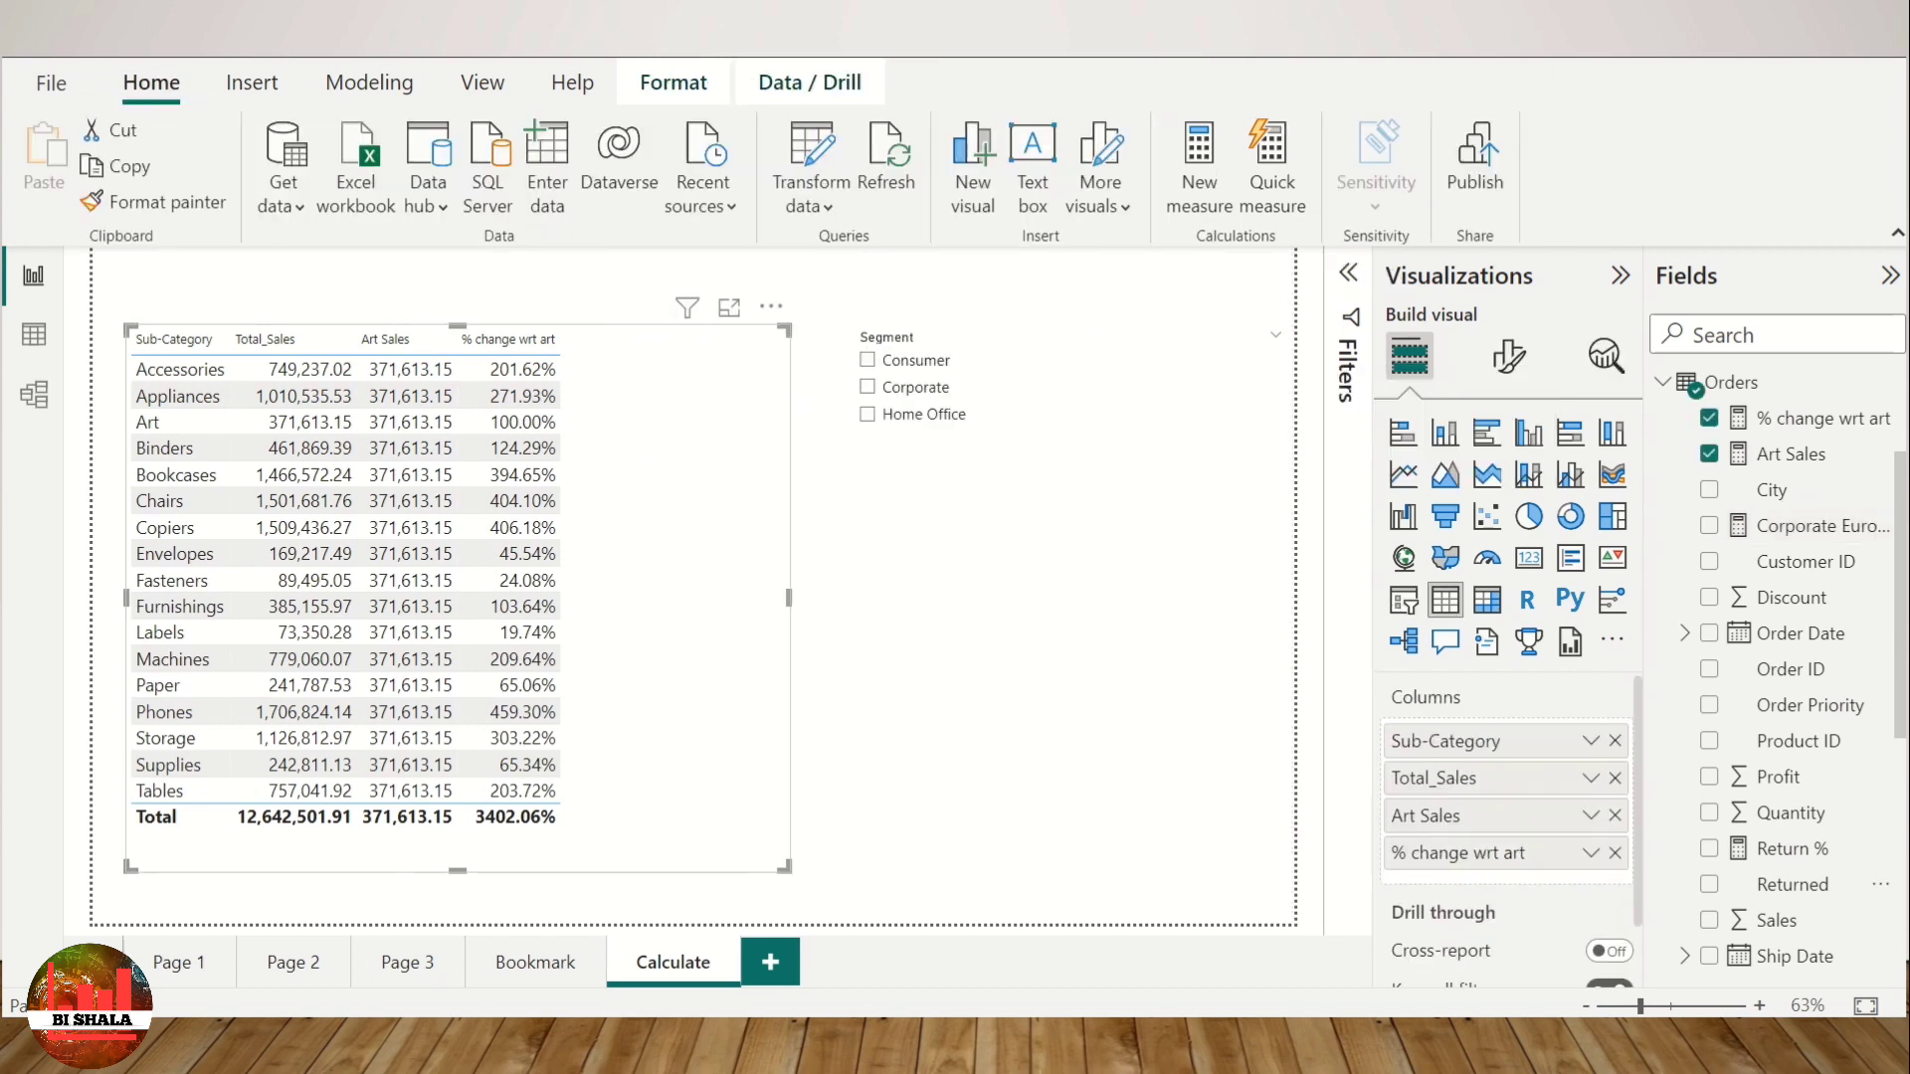
Step: Add Corporate Europe Sales to the sub-category table and remove its % change wrt art and Art Sales columns
scroll(1831, 848, "down", 2)
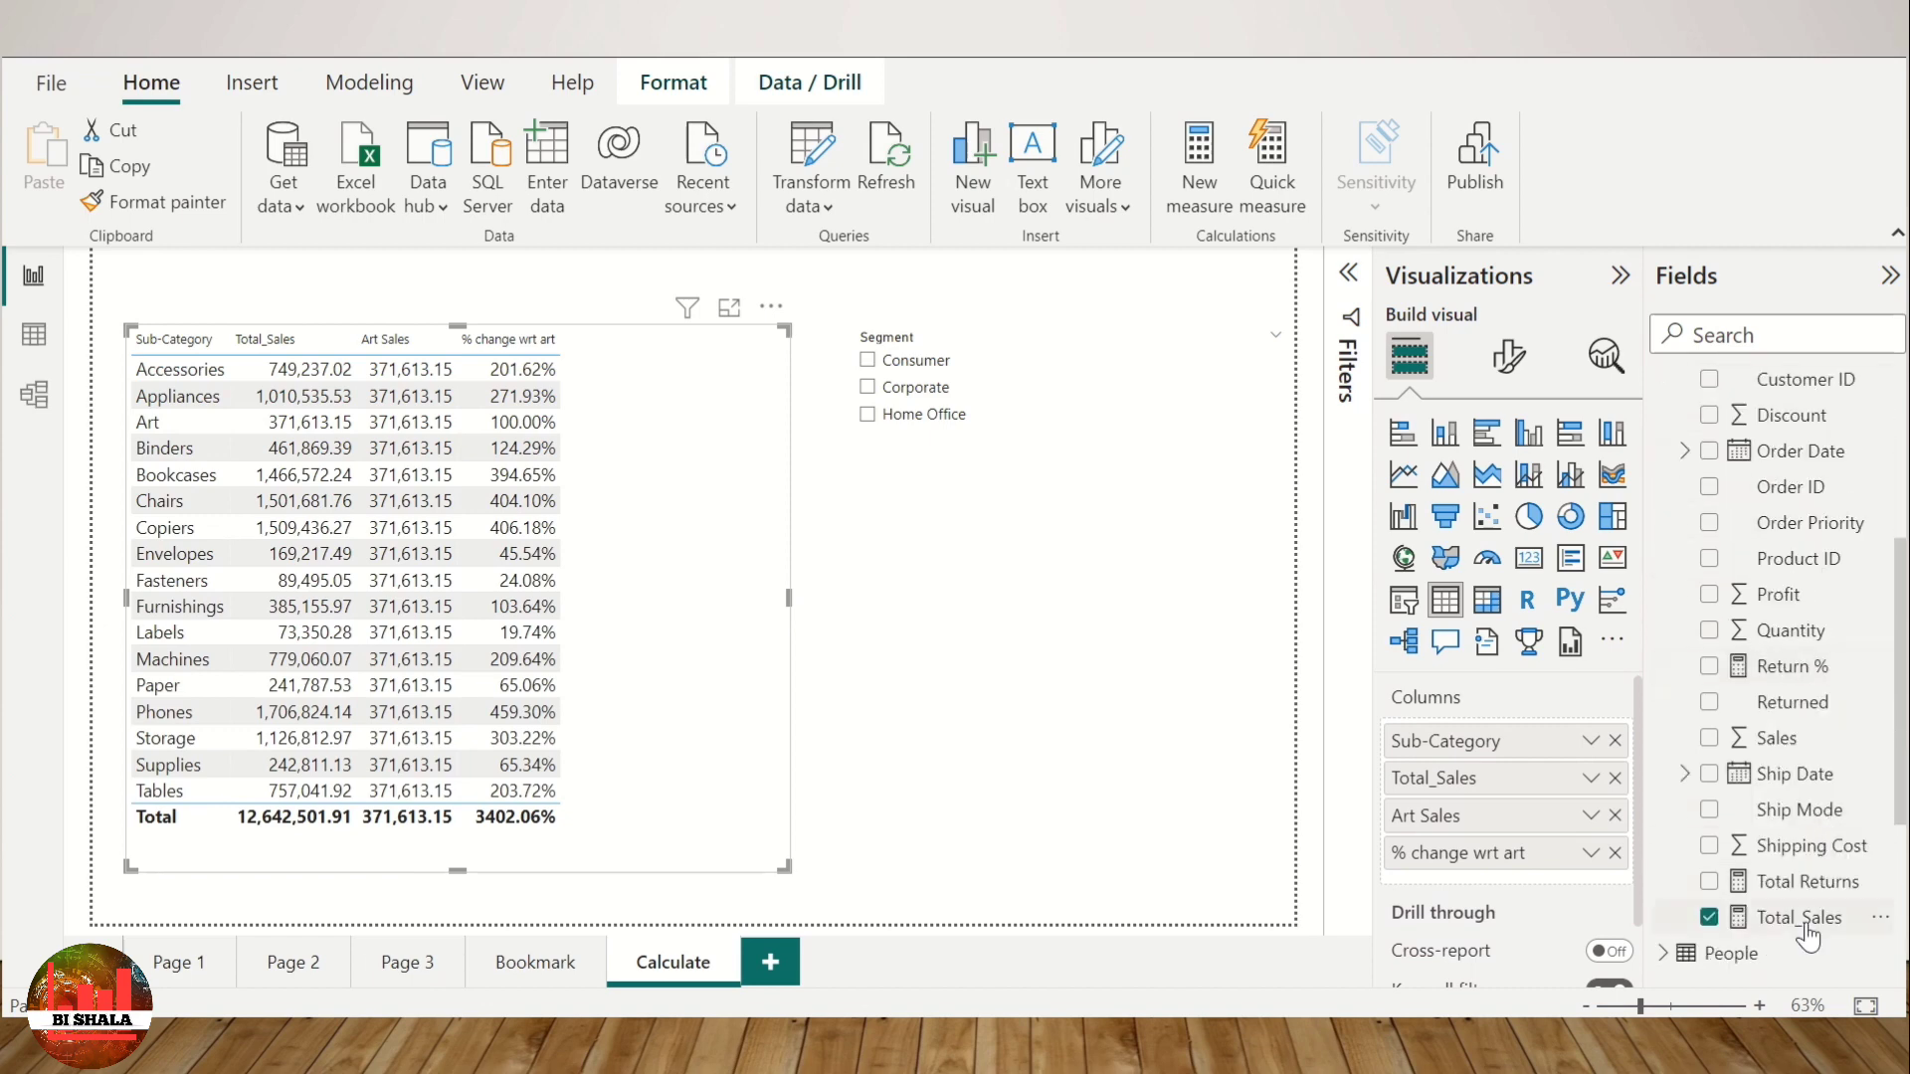
scroll(1826, 865, "up", 2)
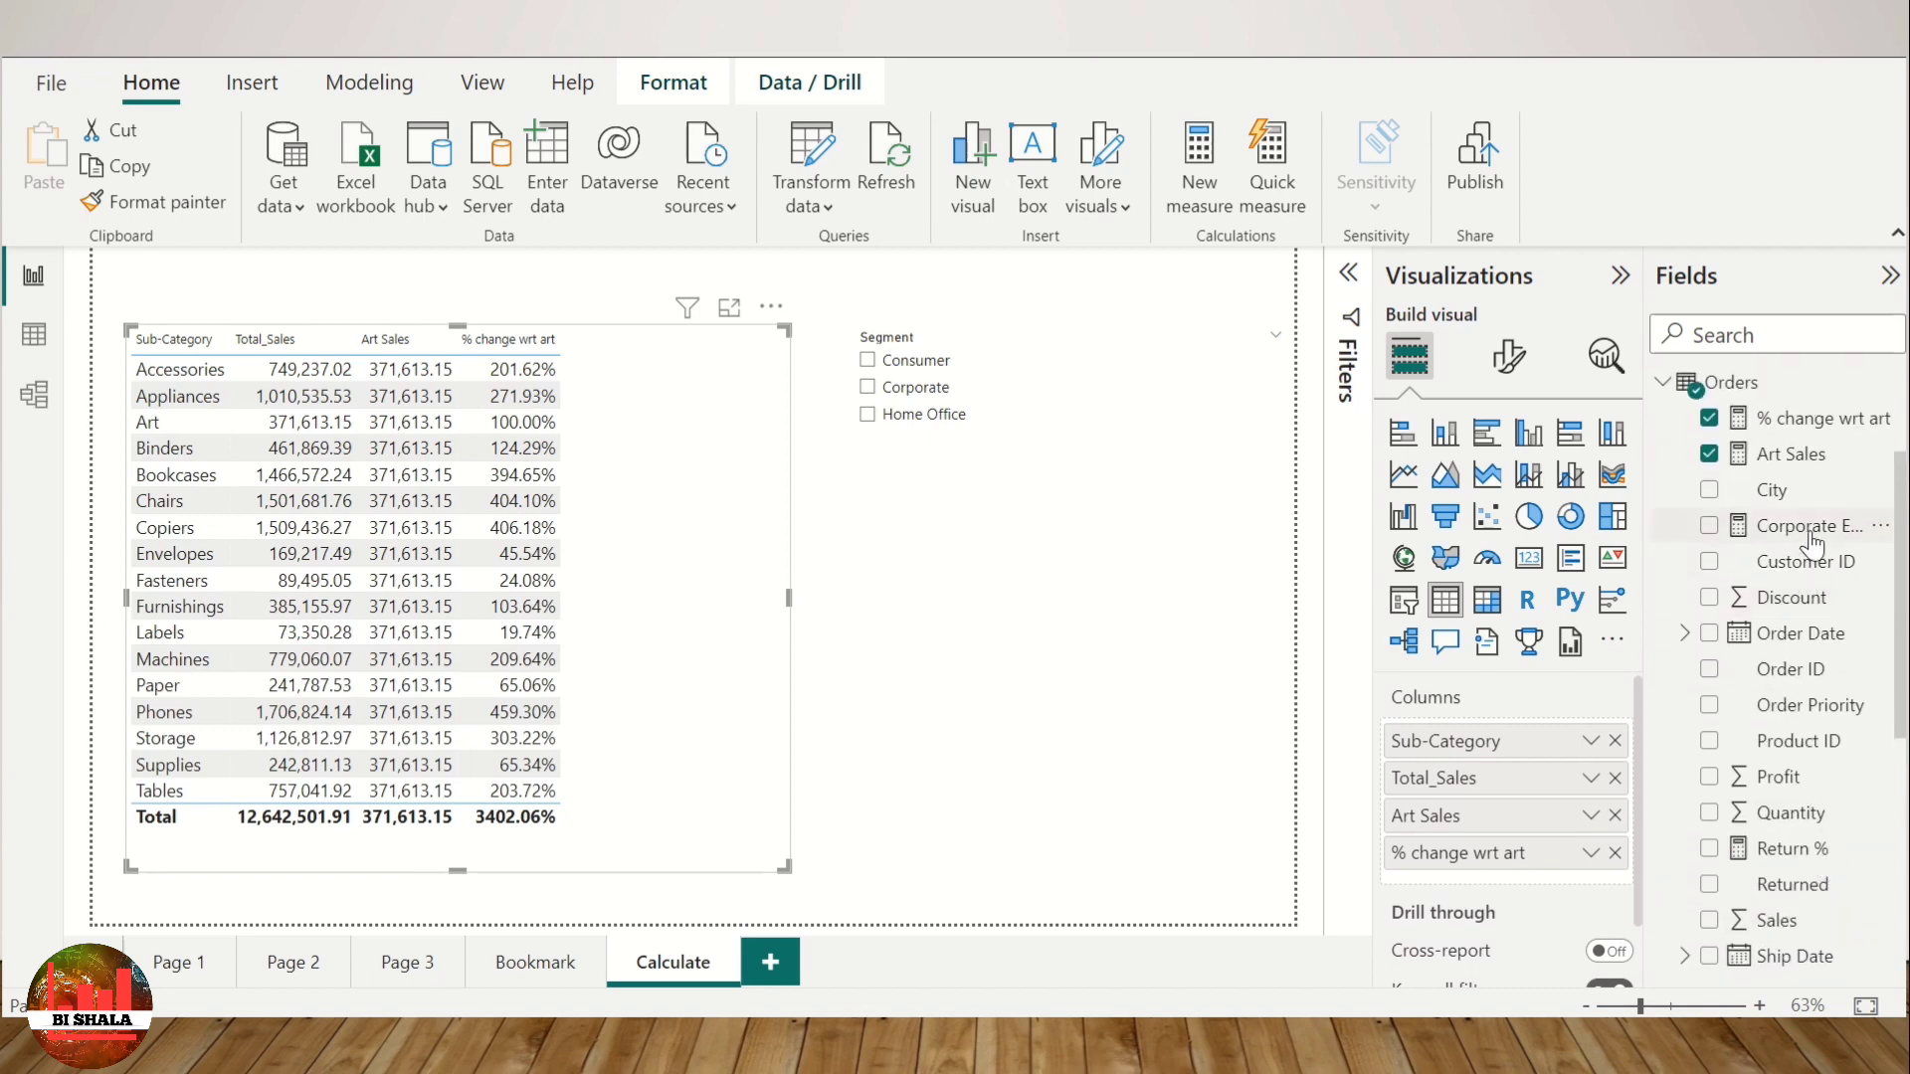
left_click_drag(1813, 540, 713, 487)
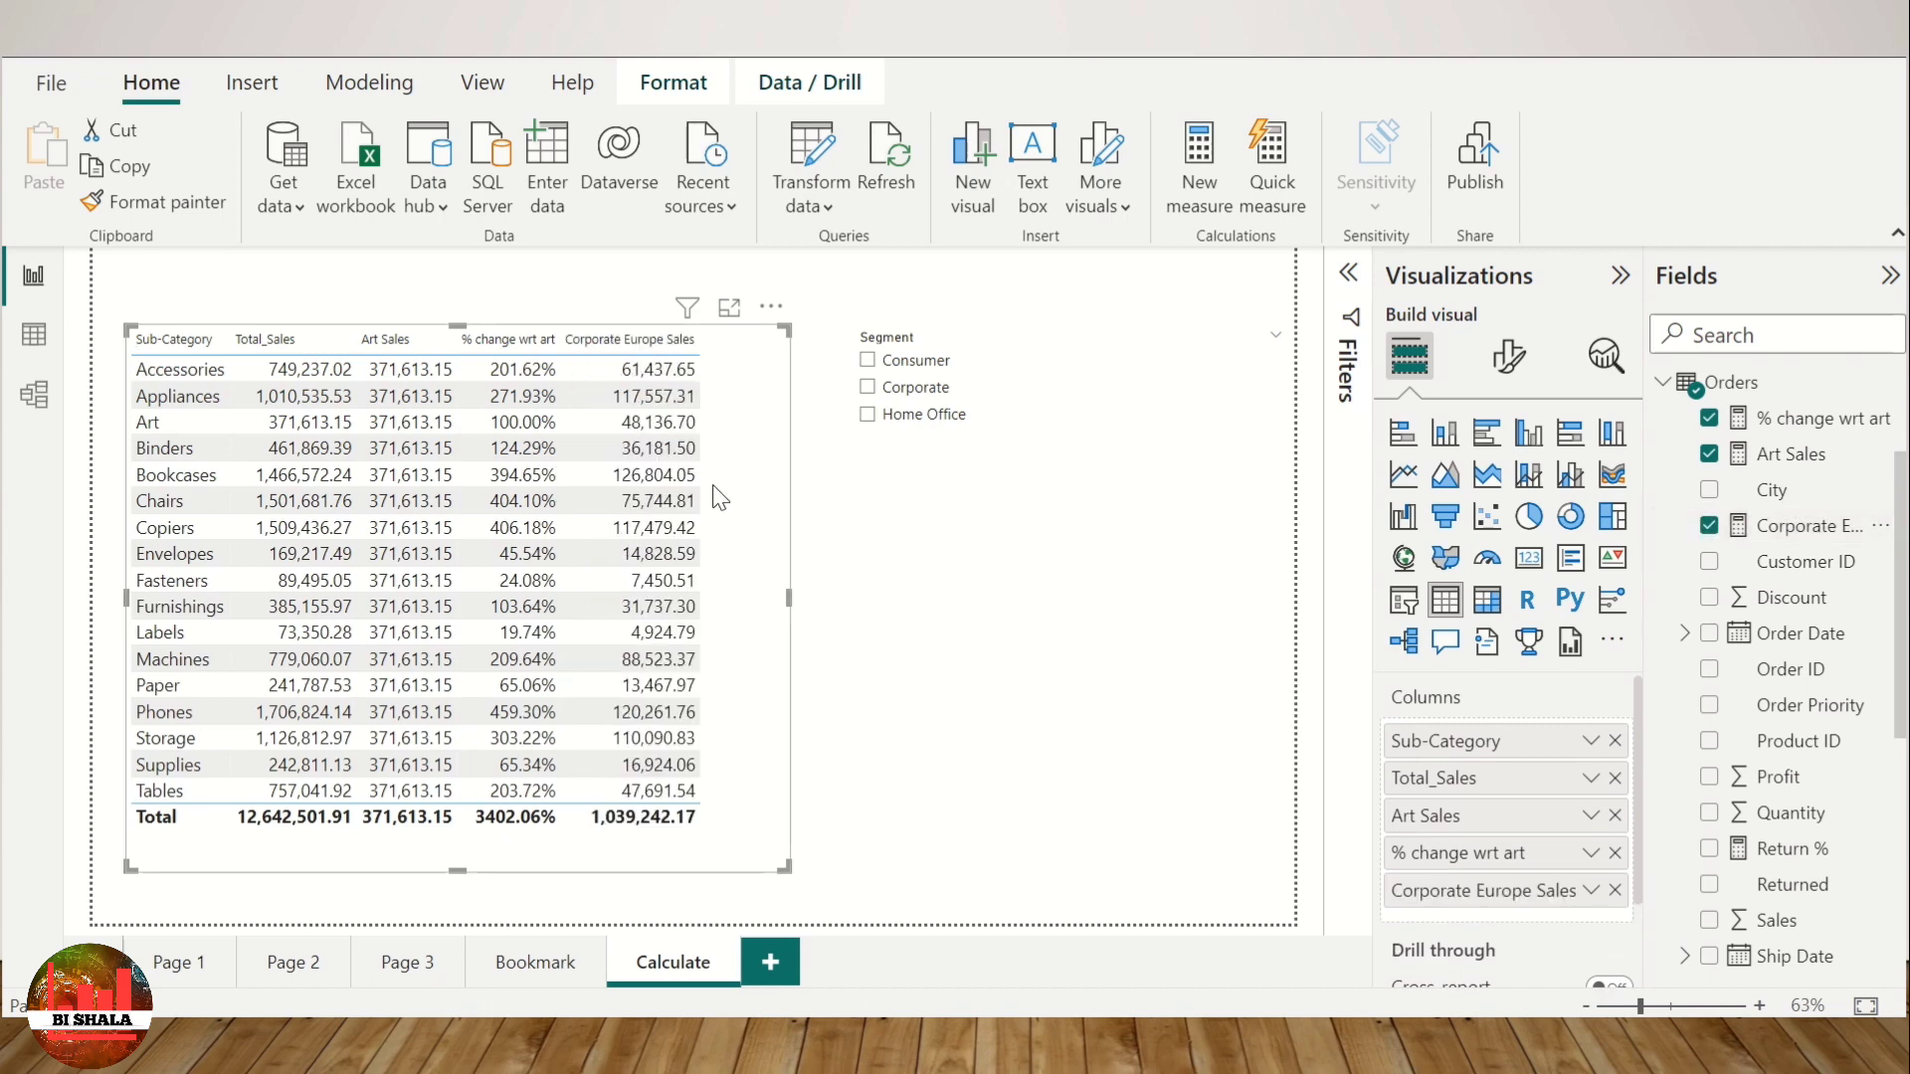
left_click(1615, 852)
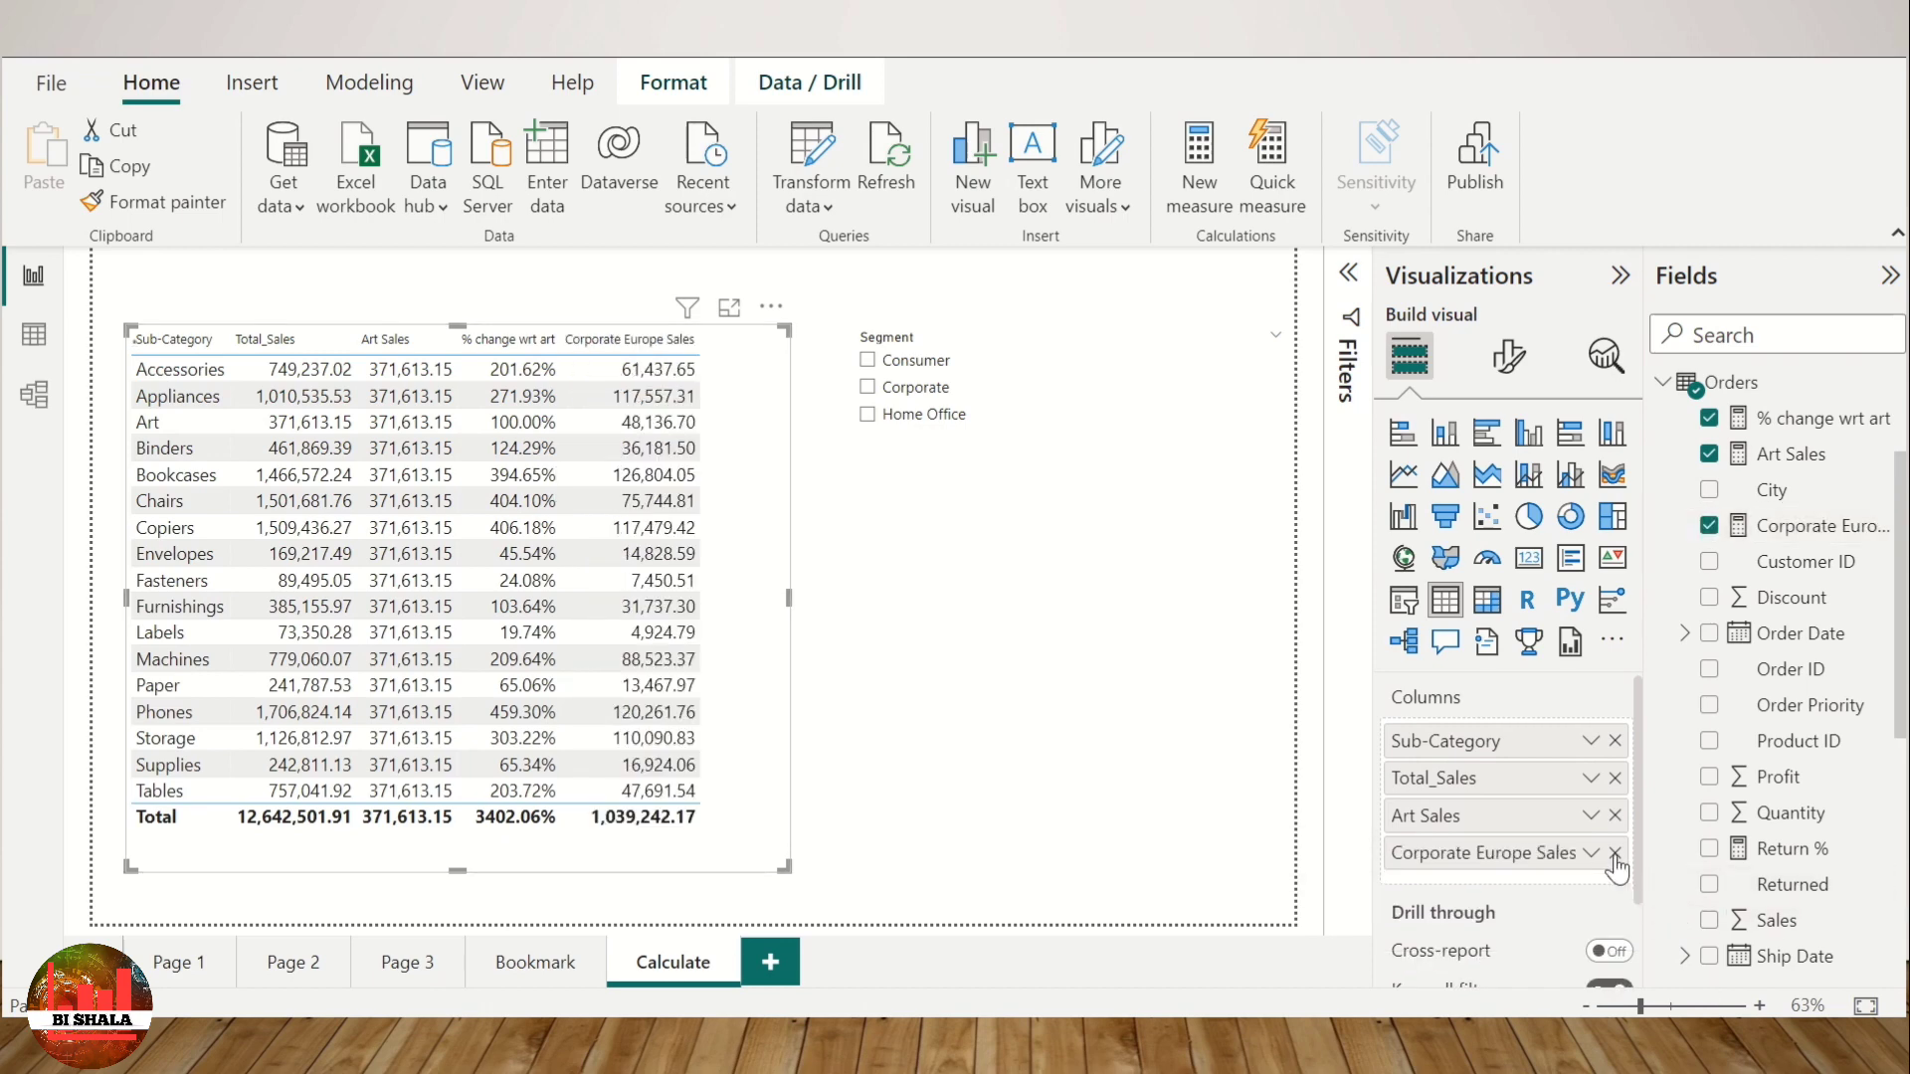
left_click(1615, 816)
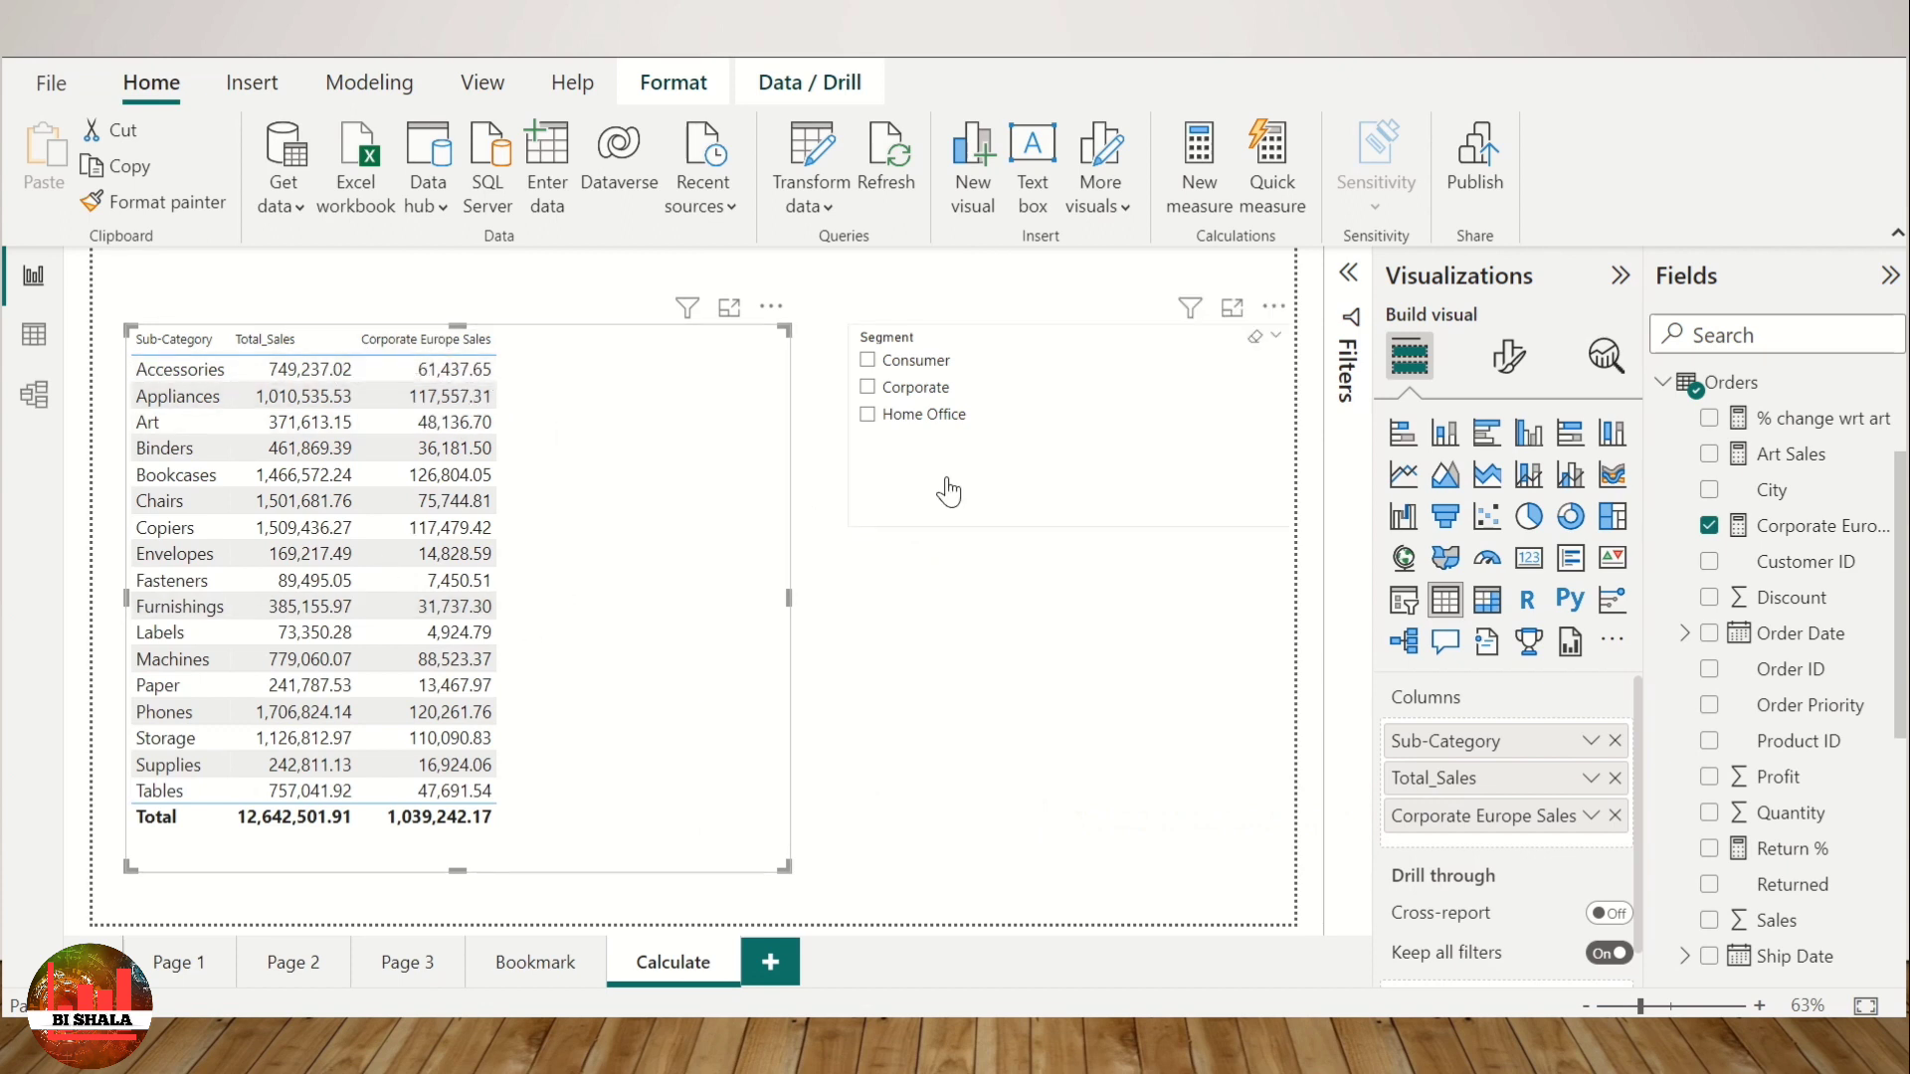
Step: Toggle the Corporate segment in the slicer to compare results, leaving the table filtered to Corporate
left_click(870, 393)
left_click(869, 391)
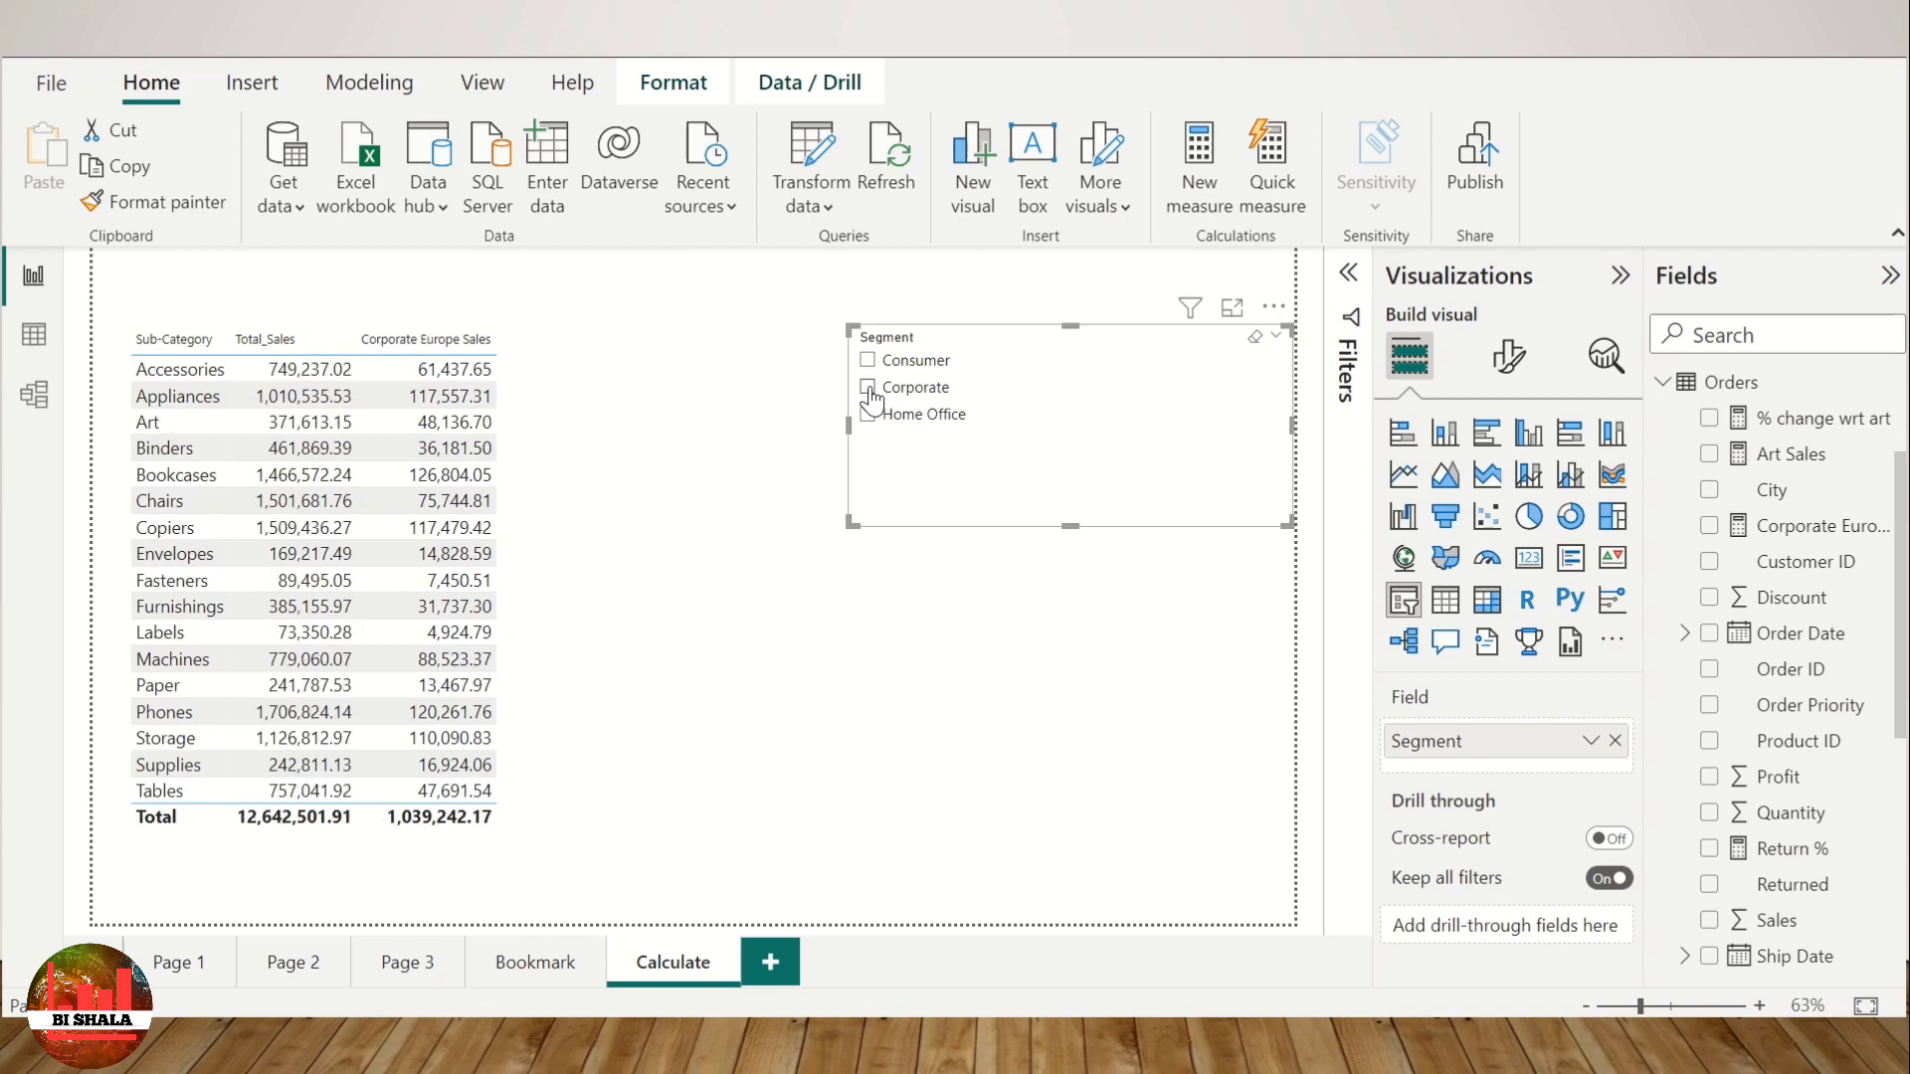
left_click(869, 389)
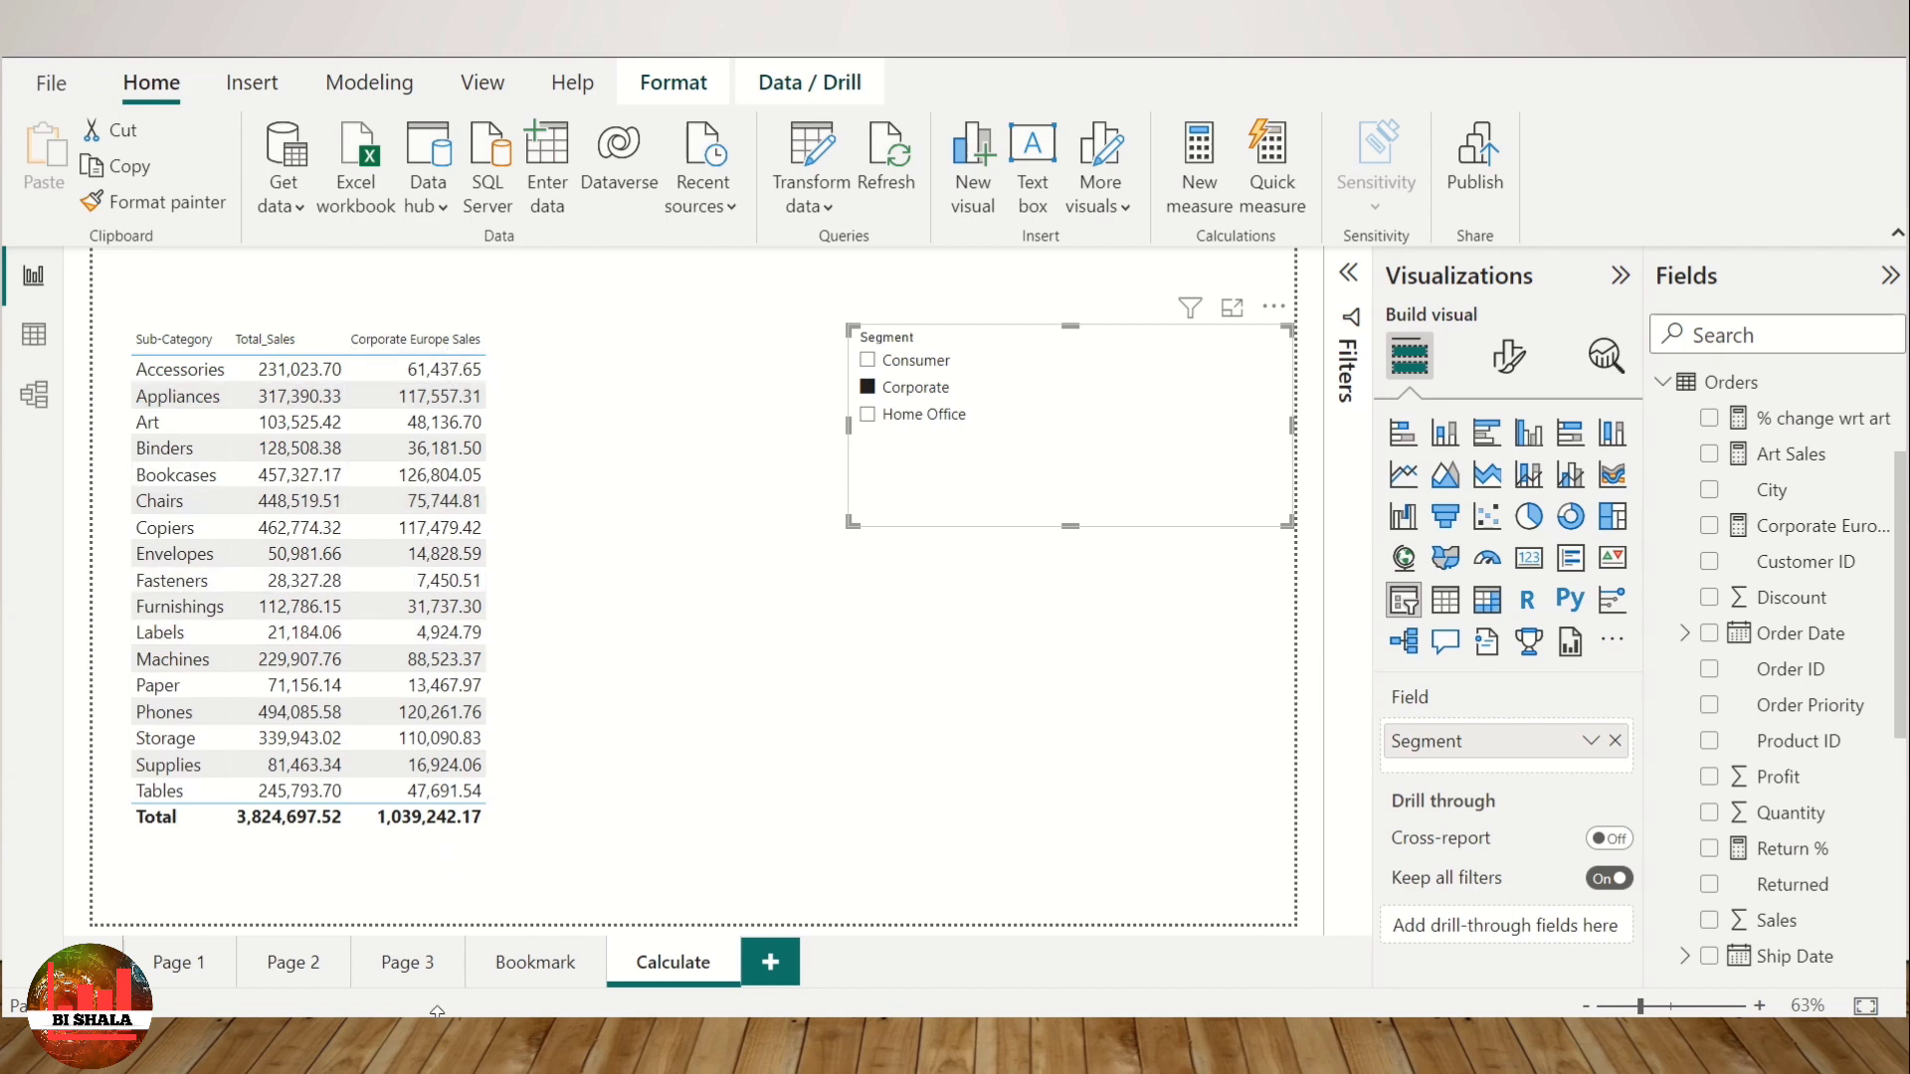
Step: Add a slicer for the Region table's Market field beneath the Segment slicer
scroll(1771, 697, "down", 5)
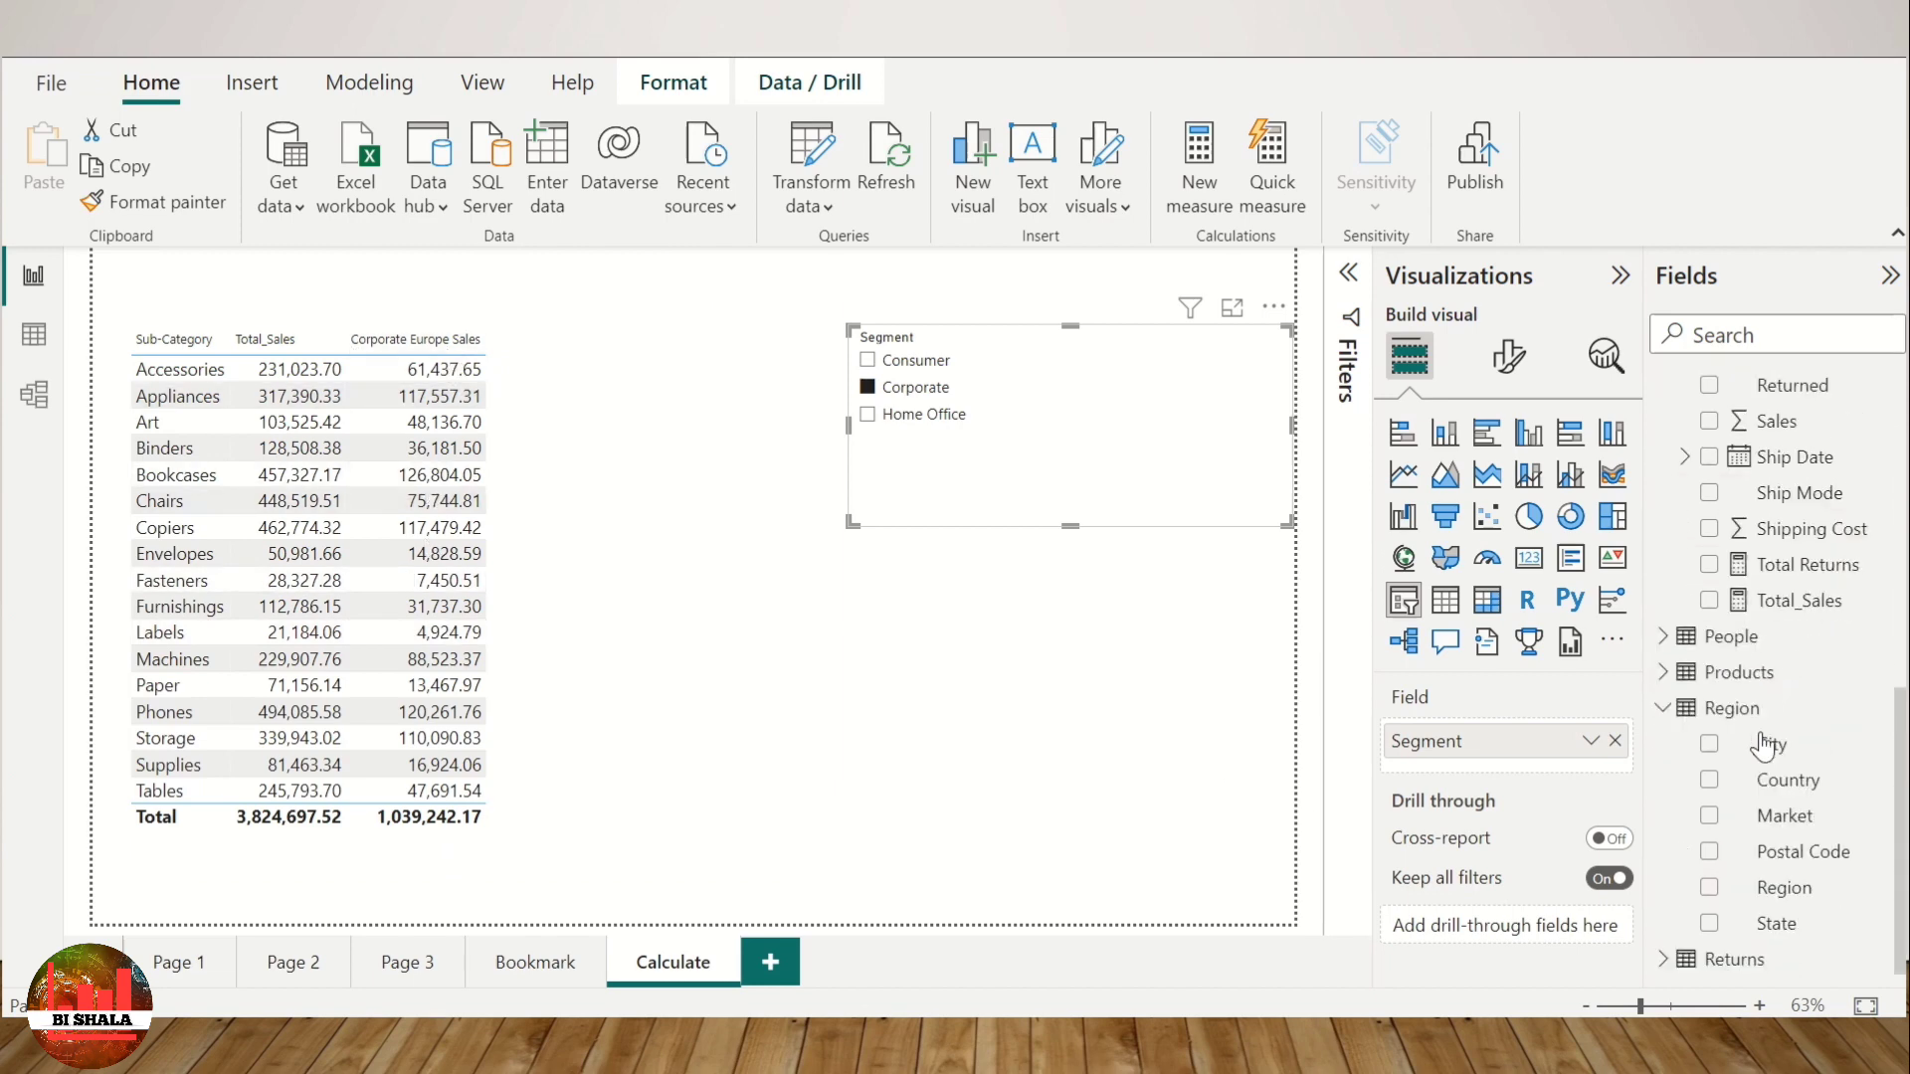
left_click(935, 741)
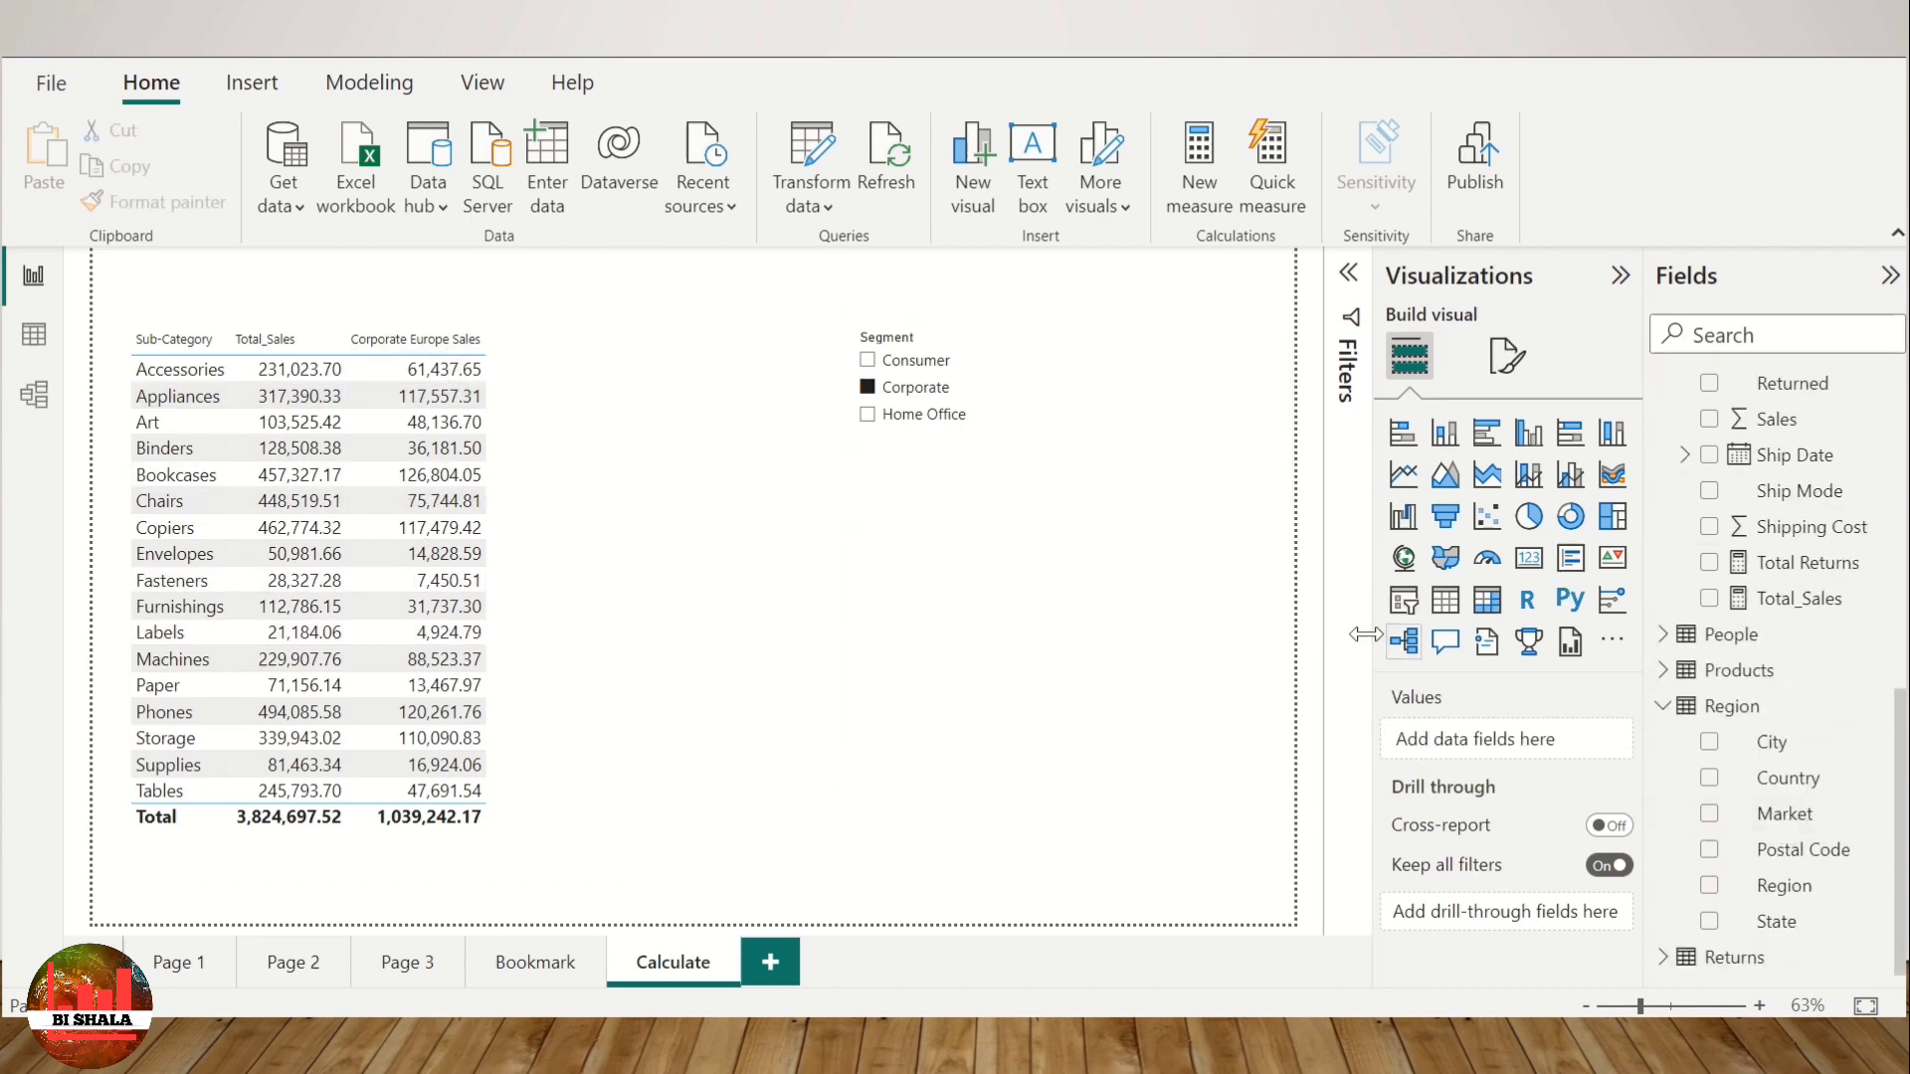
left_click(1403, 600)
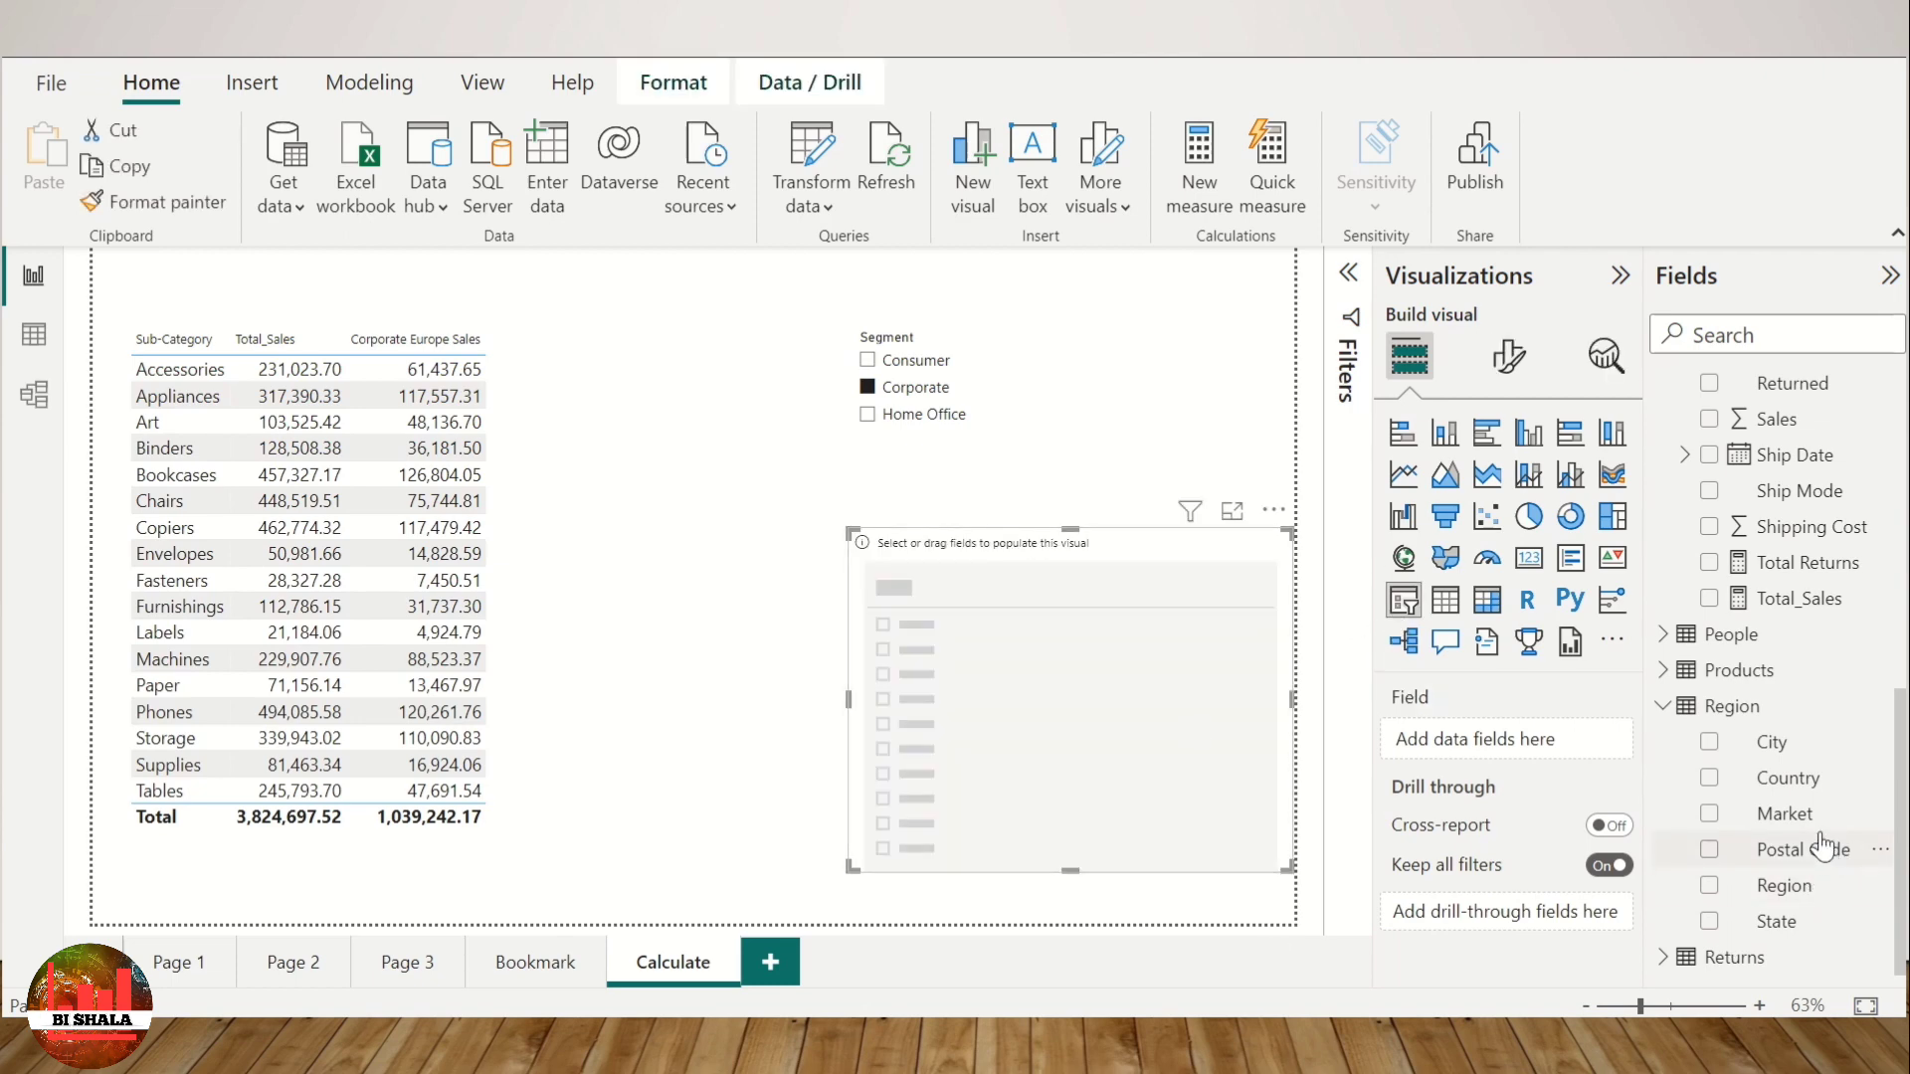
left_click_drag(1801, 814, 1586, 754)
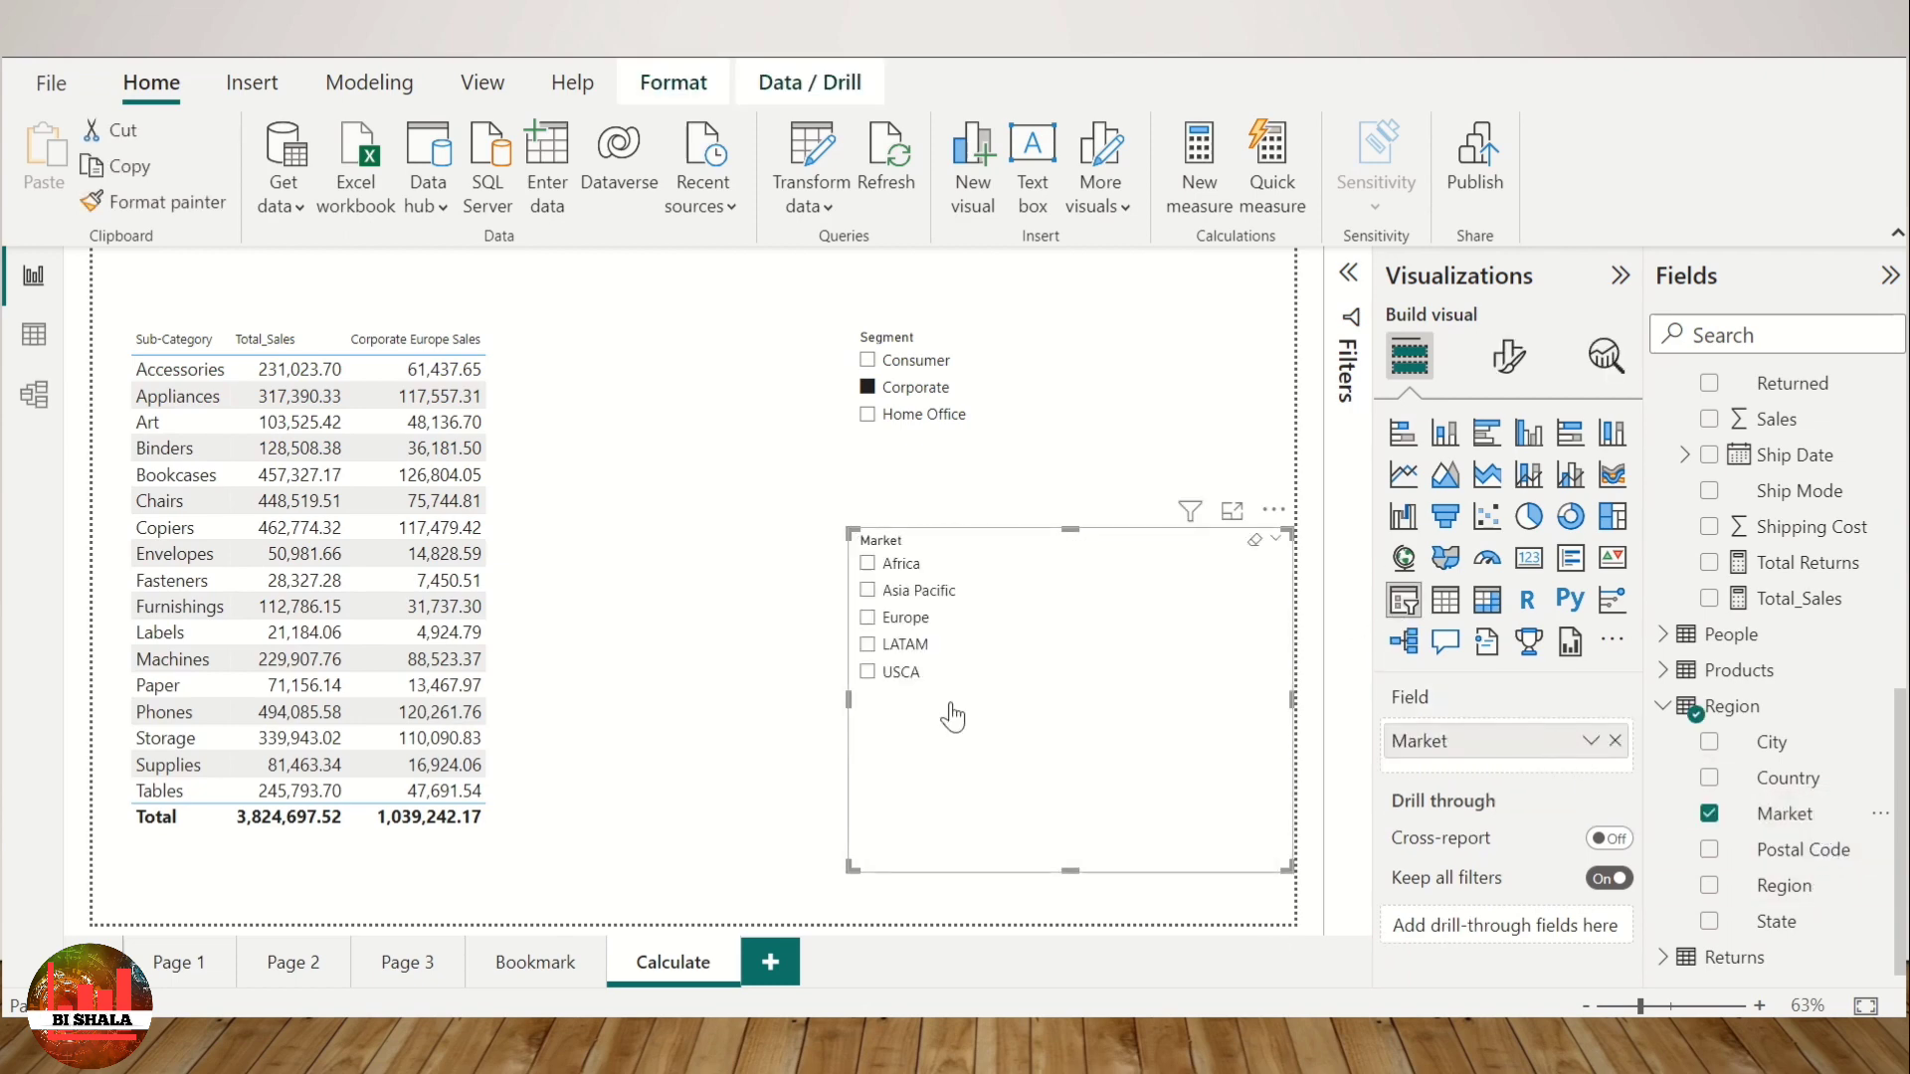
Step: Filter the report to Europe and then Africa in the Market slicer to compare the table's two sales columns
left_click(867, 617)
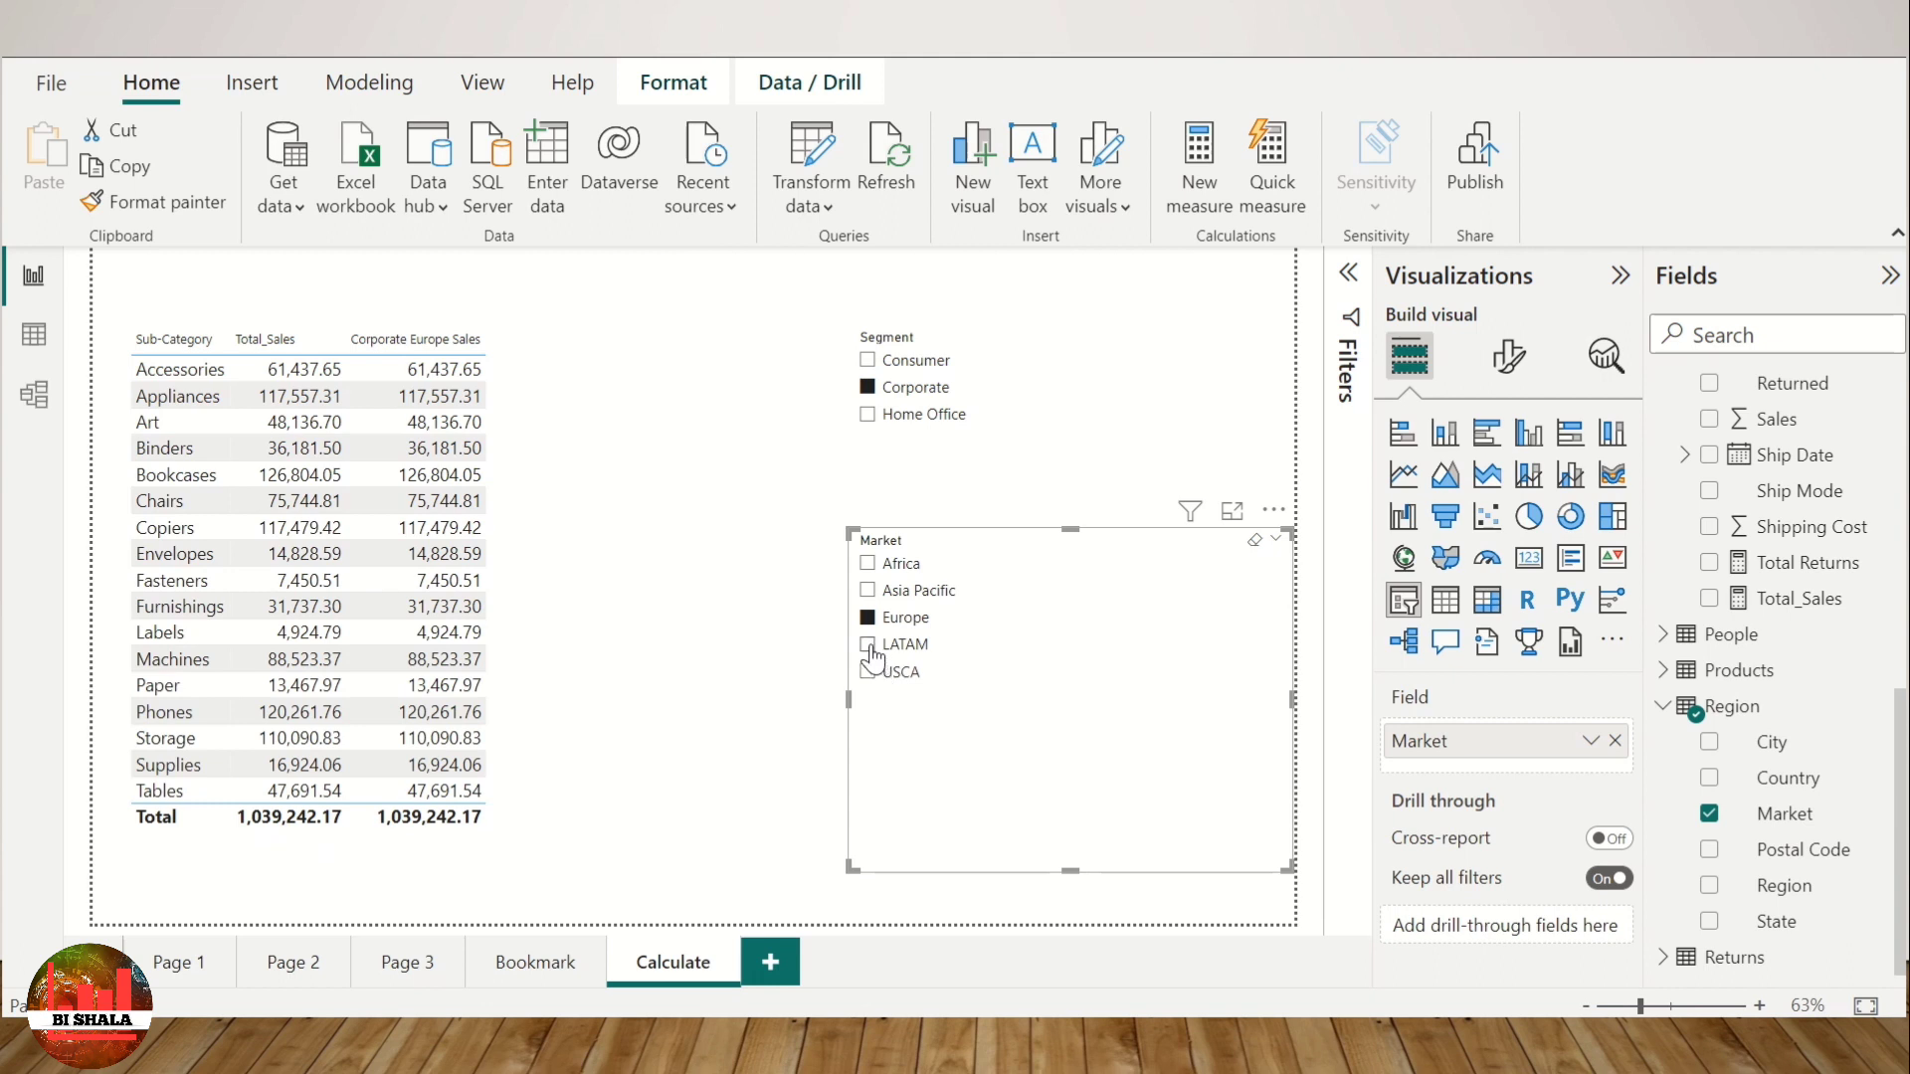
left_click(867, 563)
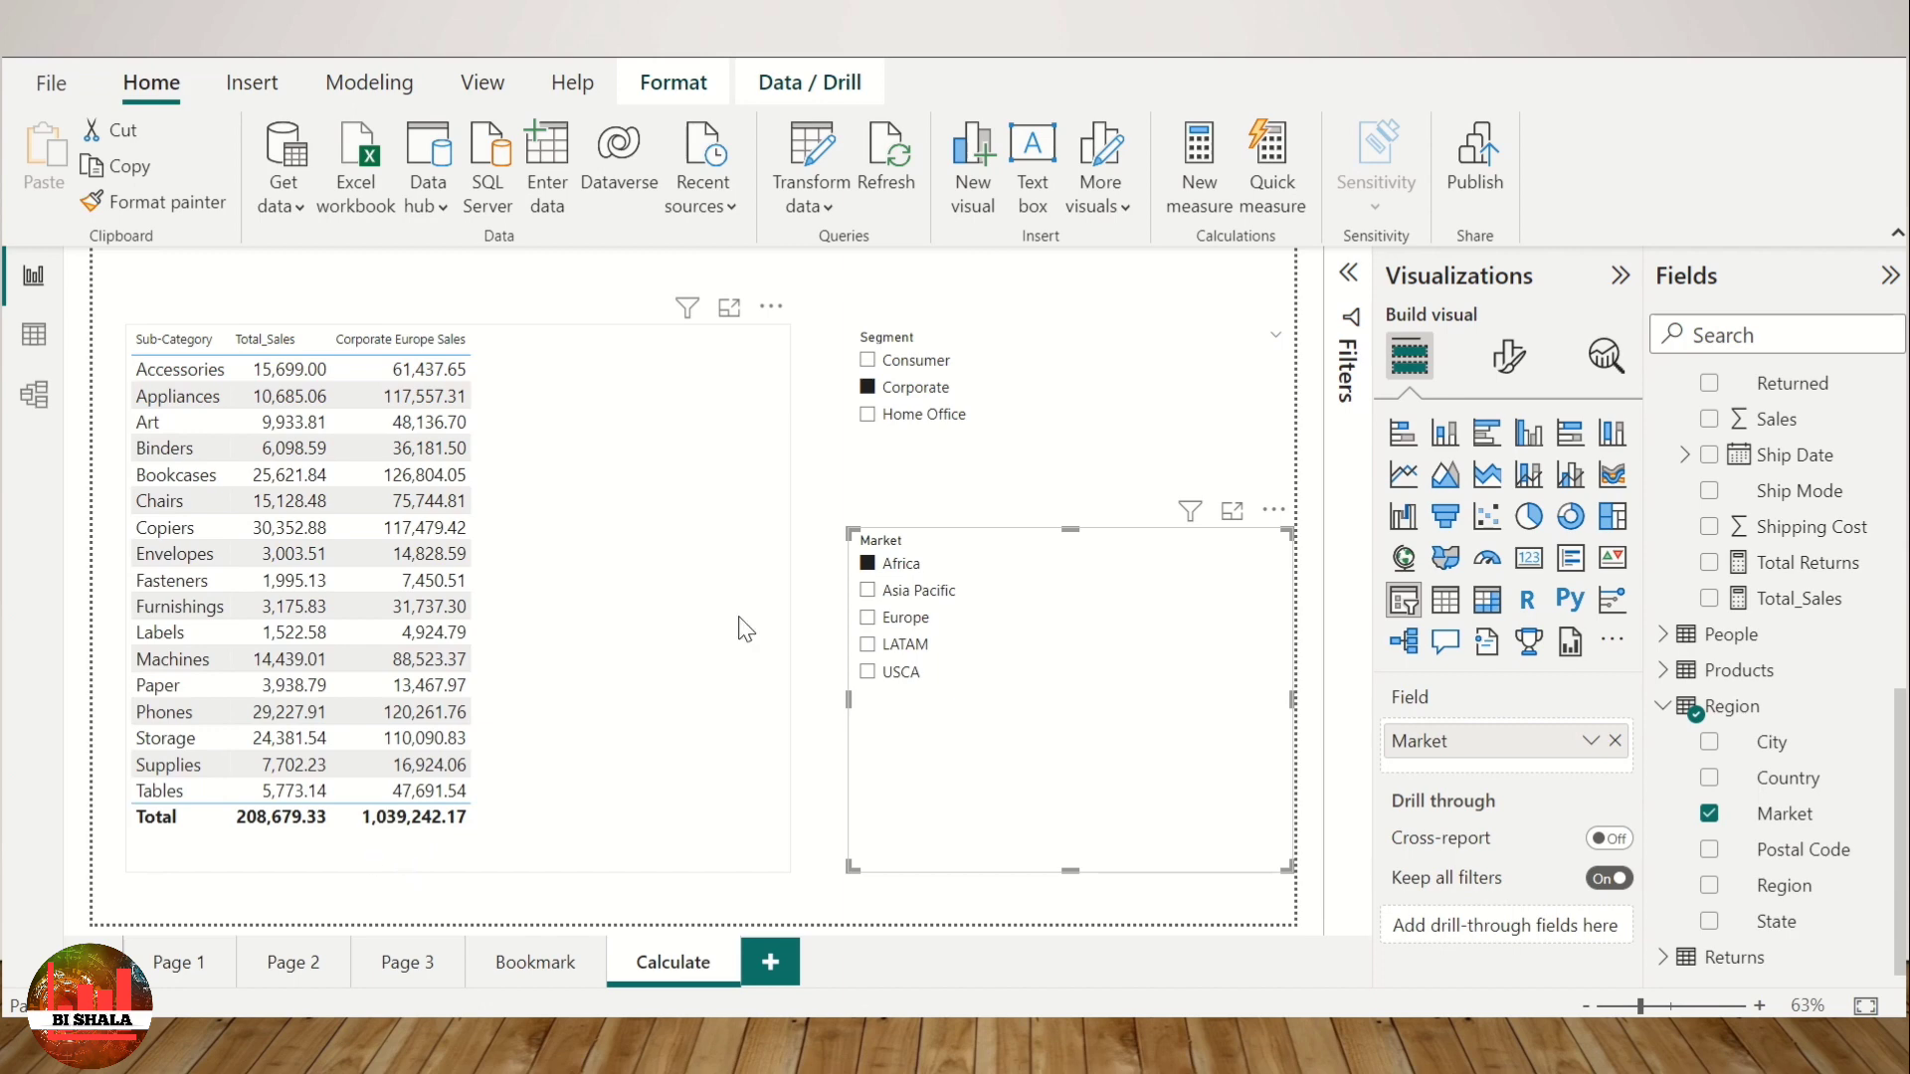
left_click(741, 538)
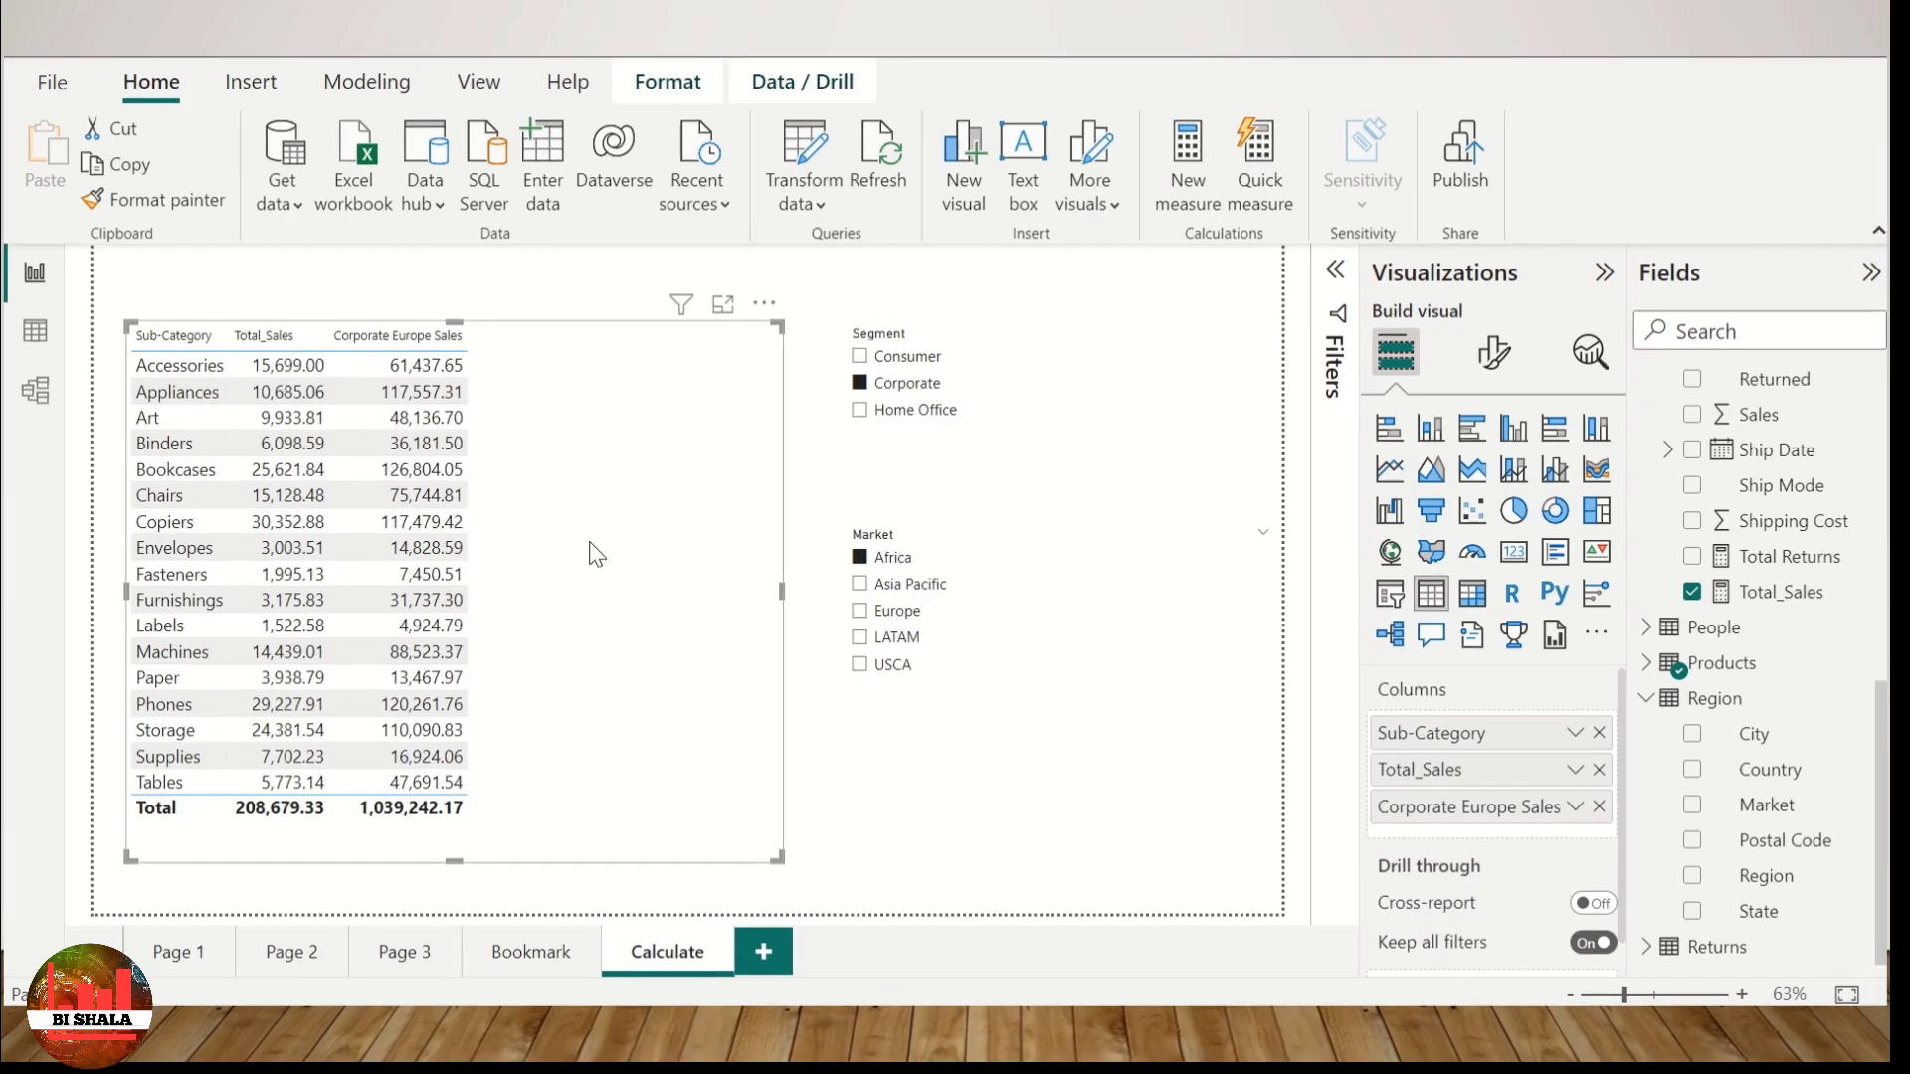
Step: Open the Corporate Europe Sales formula and remove its Region[Market]="Europe" filter
scroll(1733, 576, "up", 3)
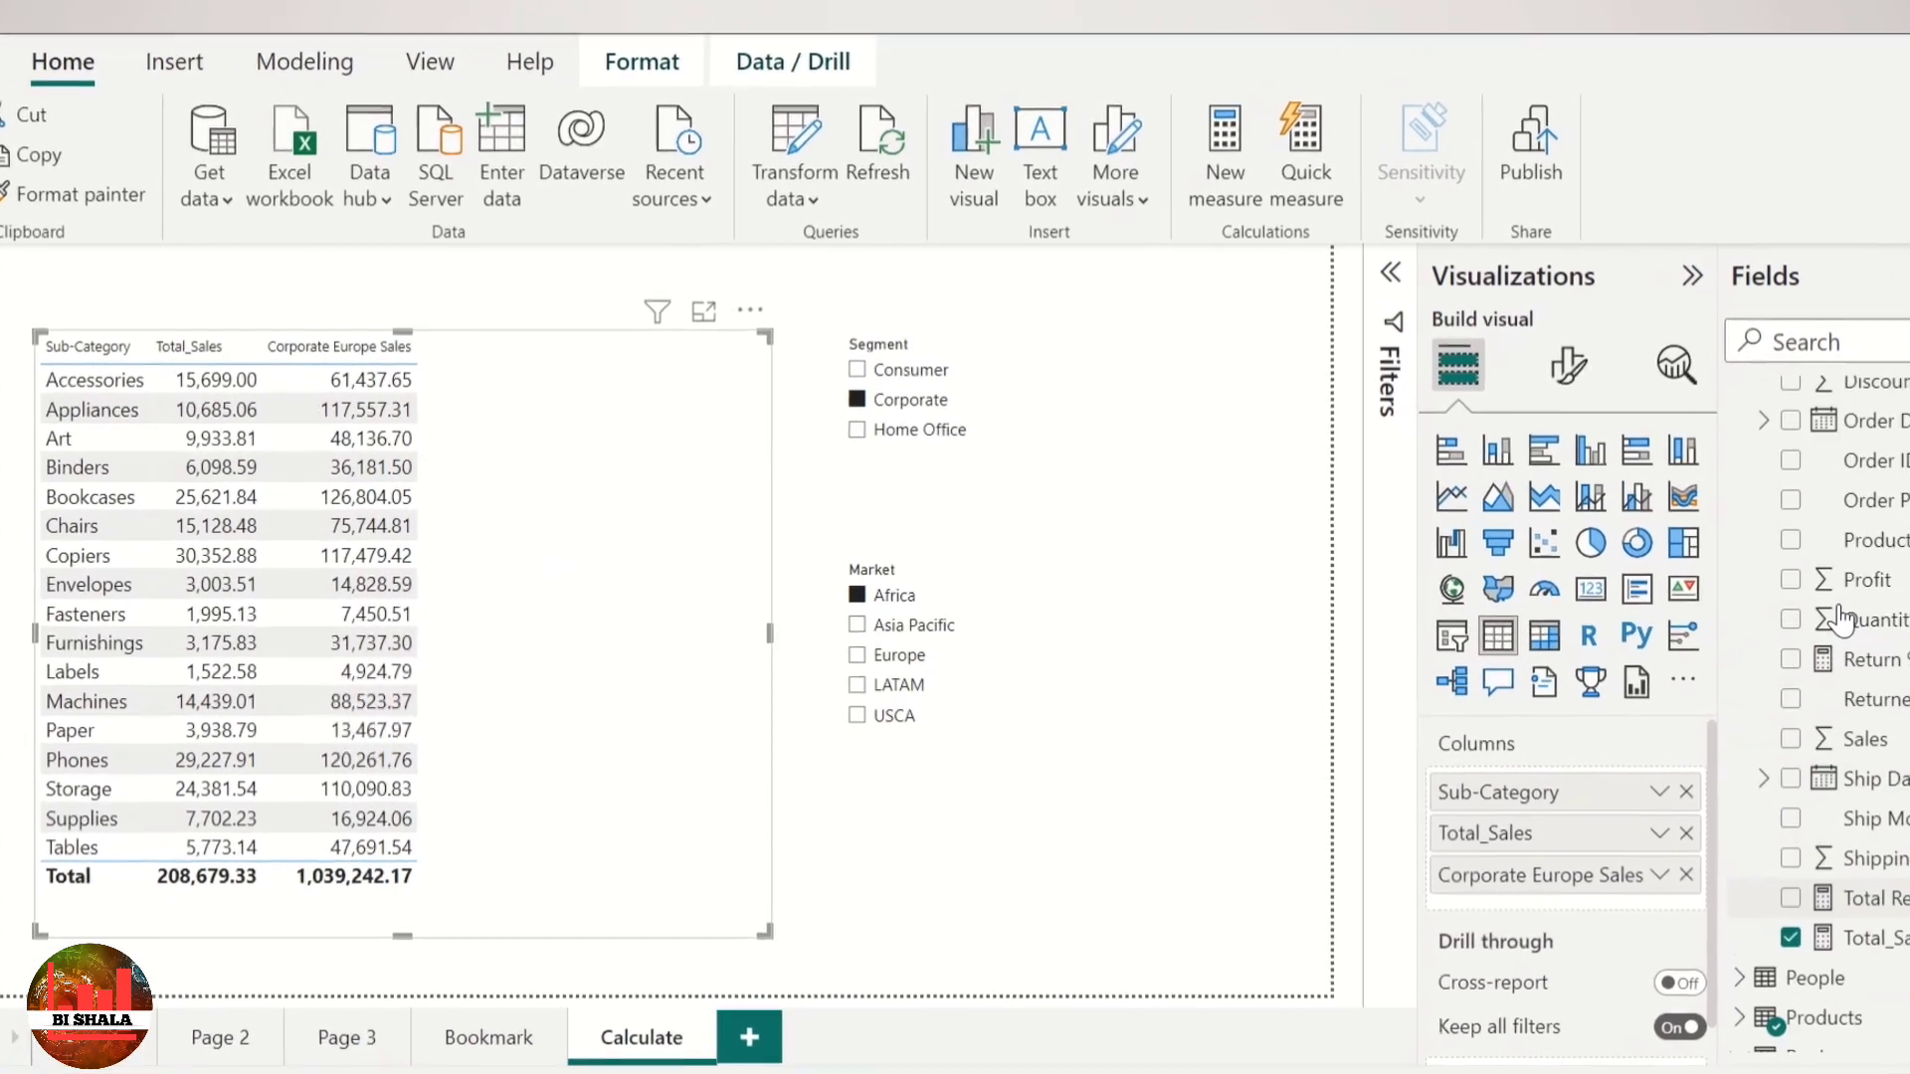
scroll(1842, 619, "up", 2)
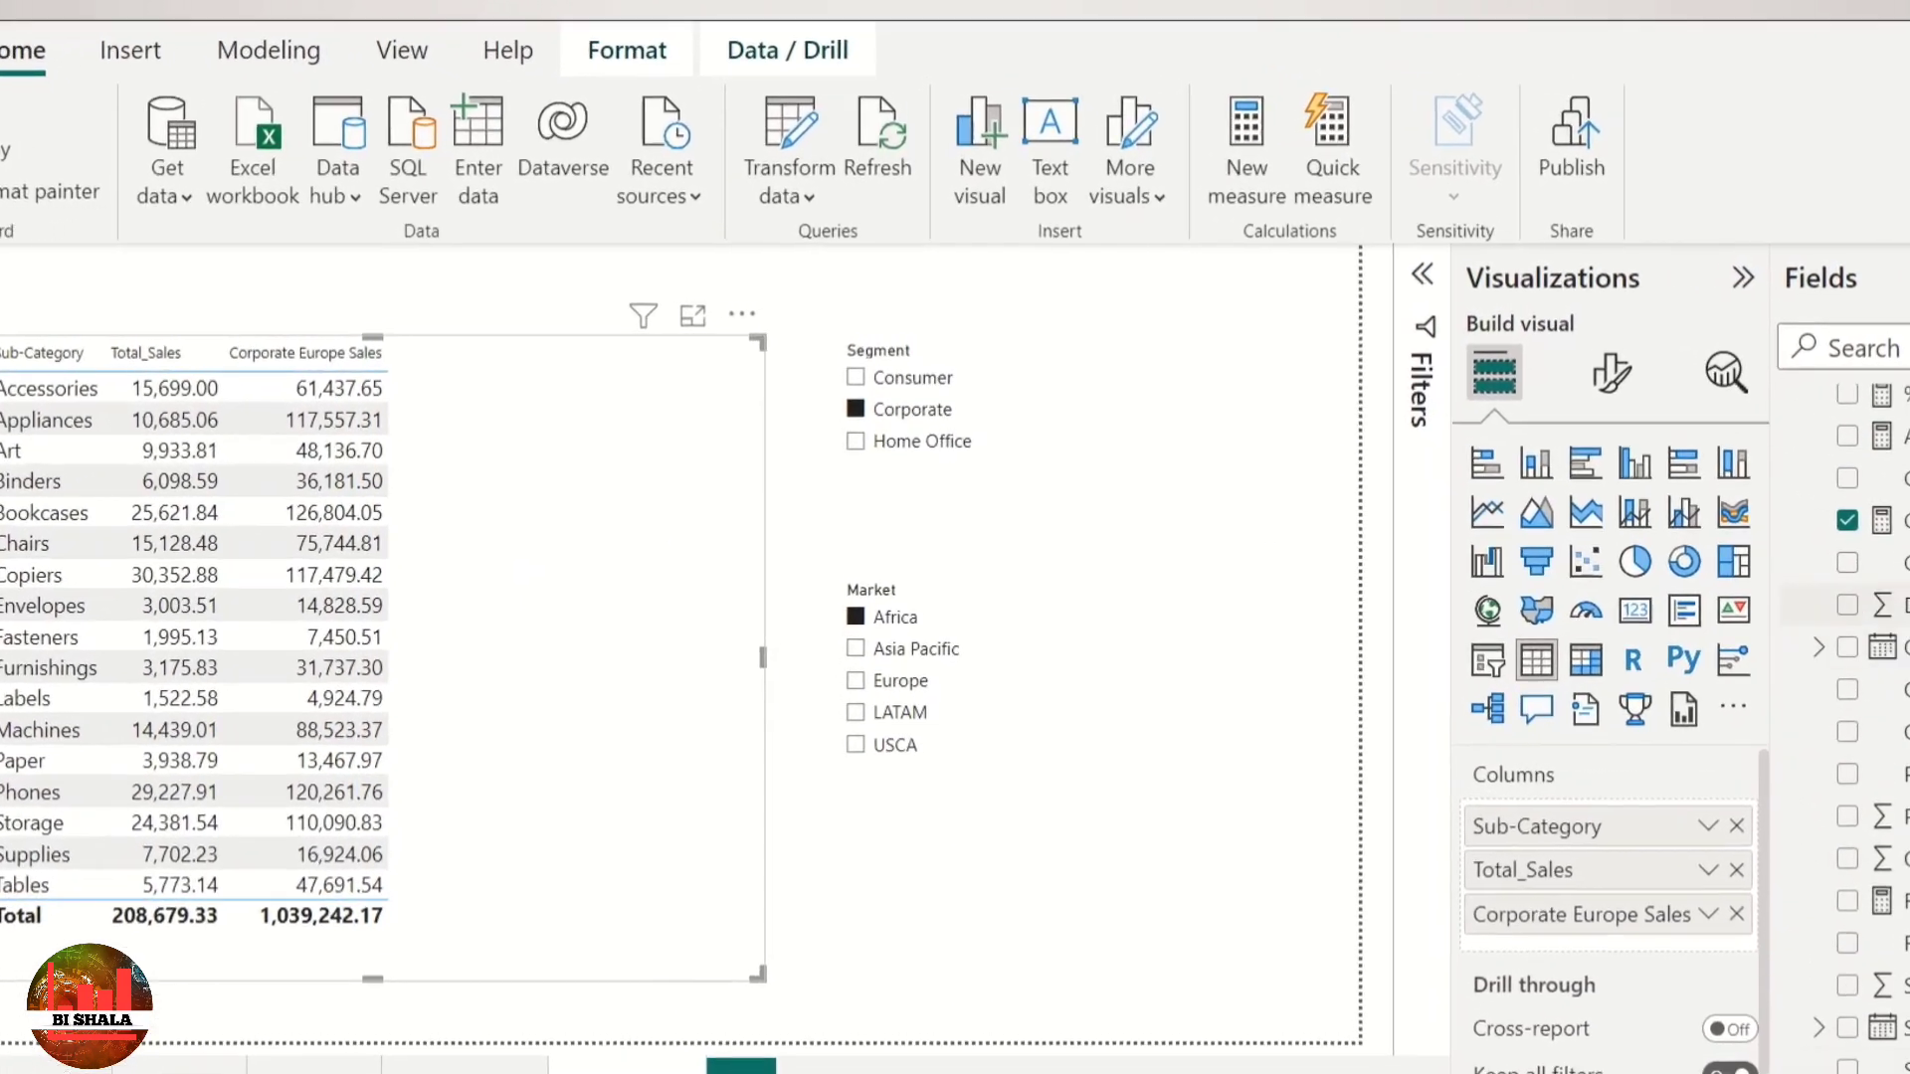
left_click(1882, 500)
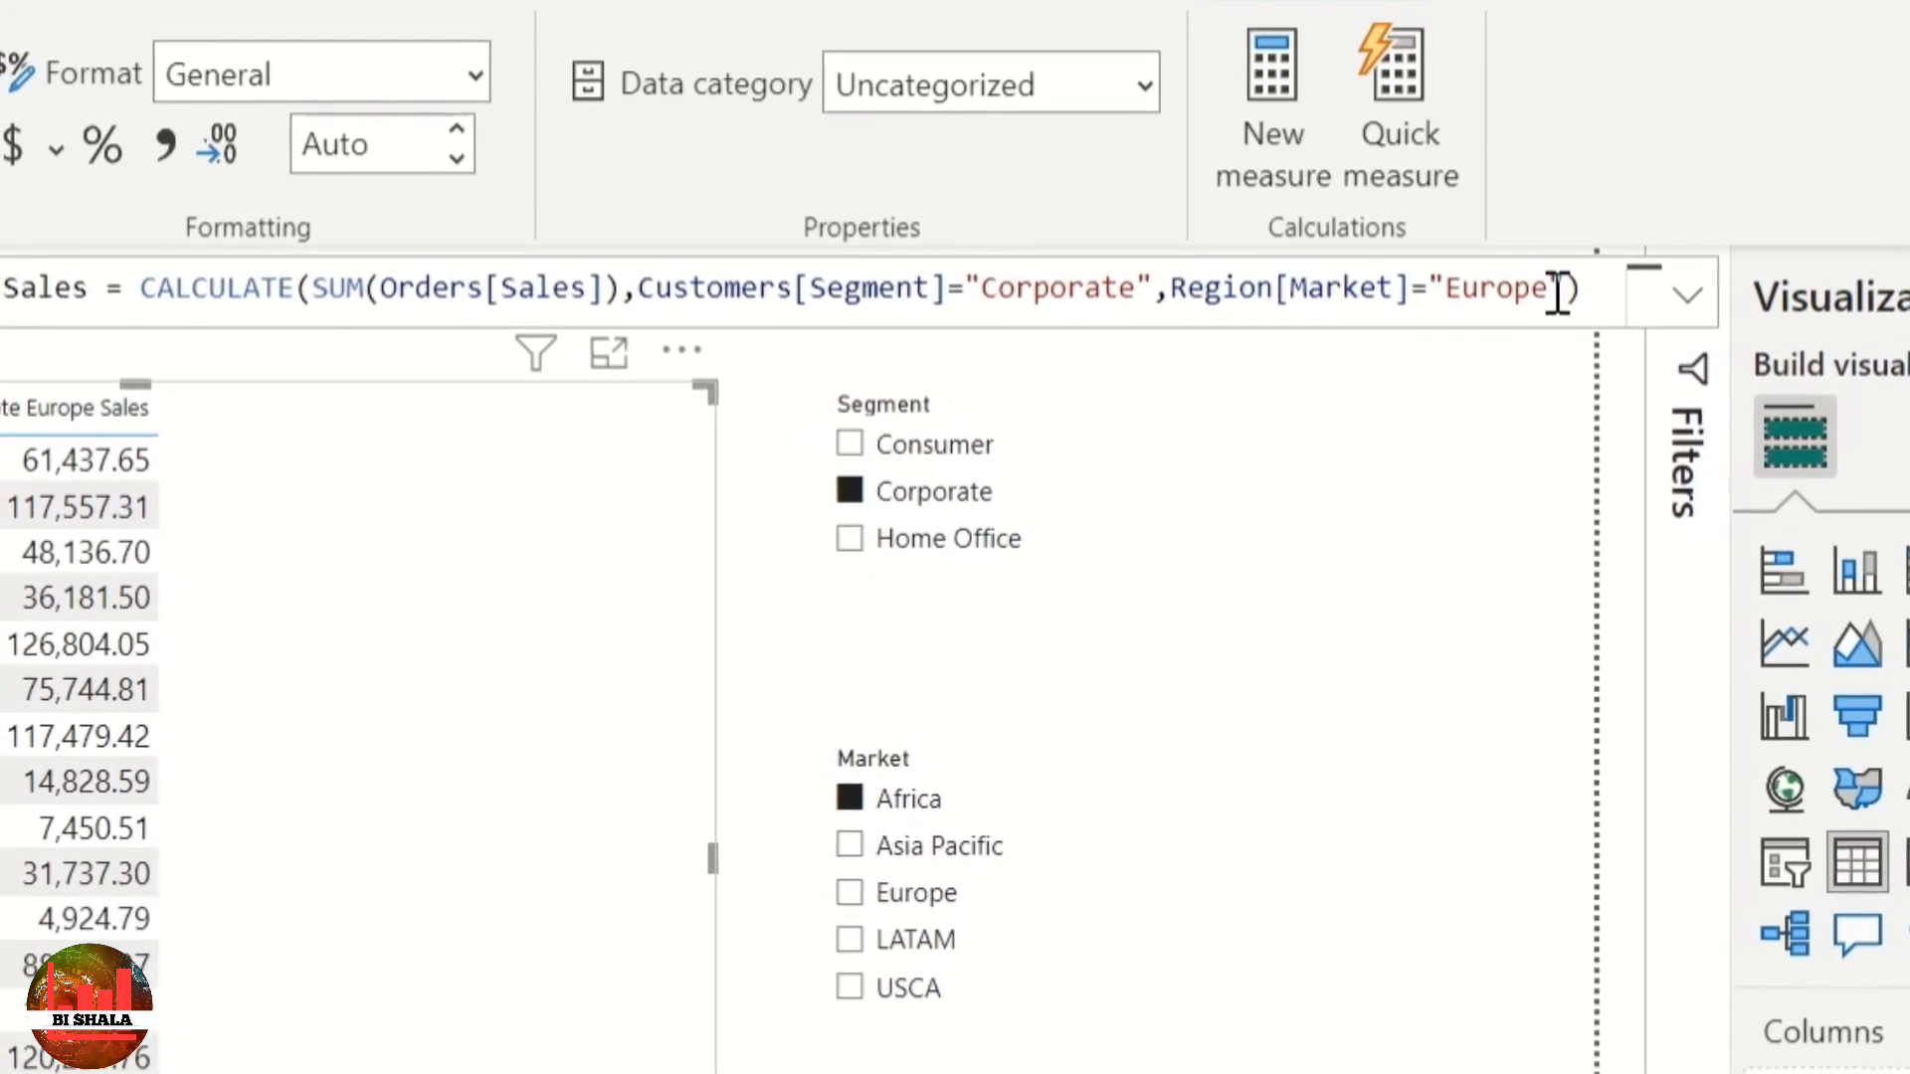
left_click_drag(1567, 288, 1180, 294)
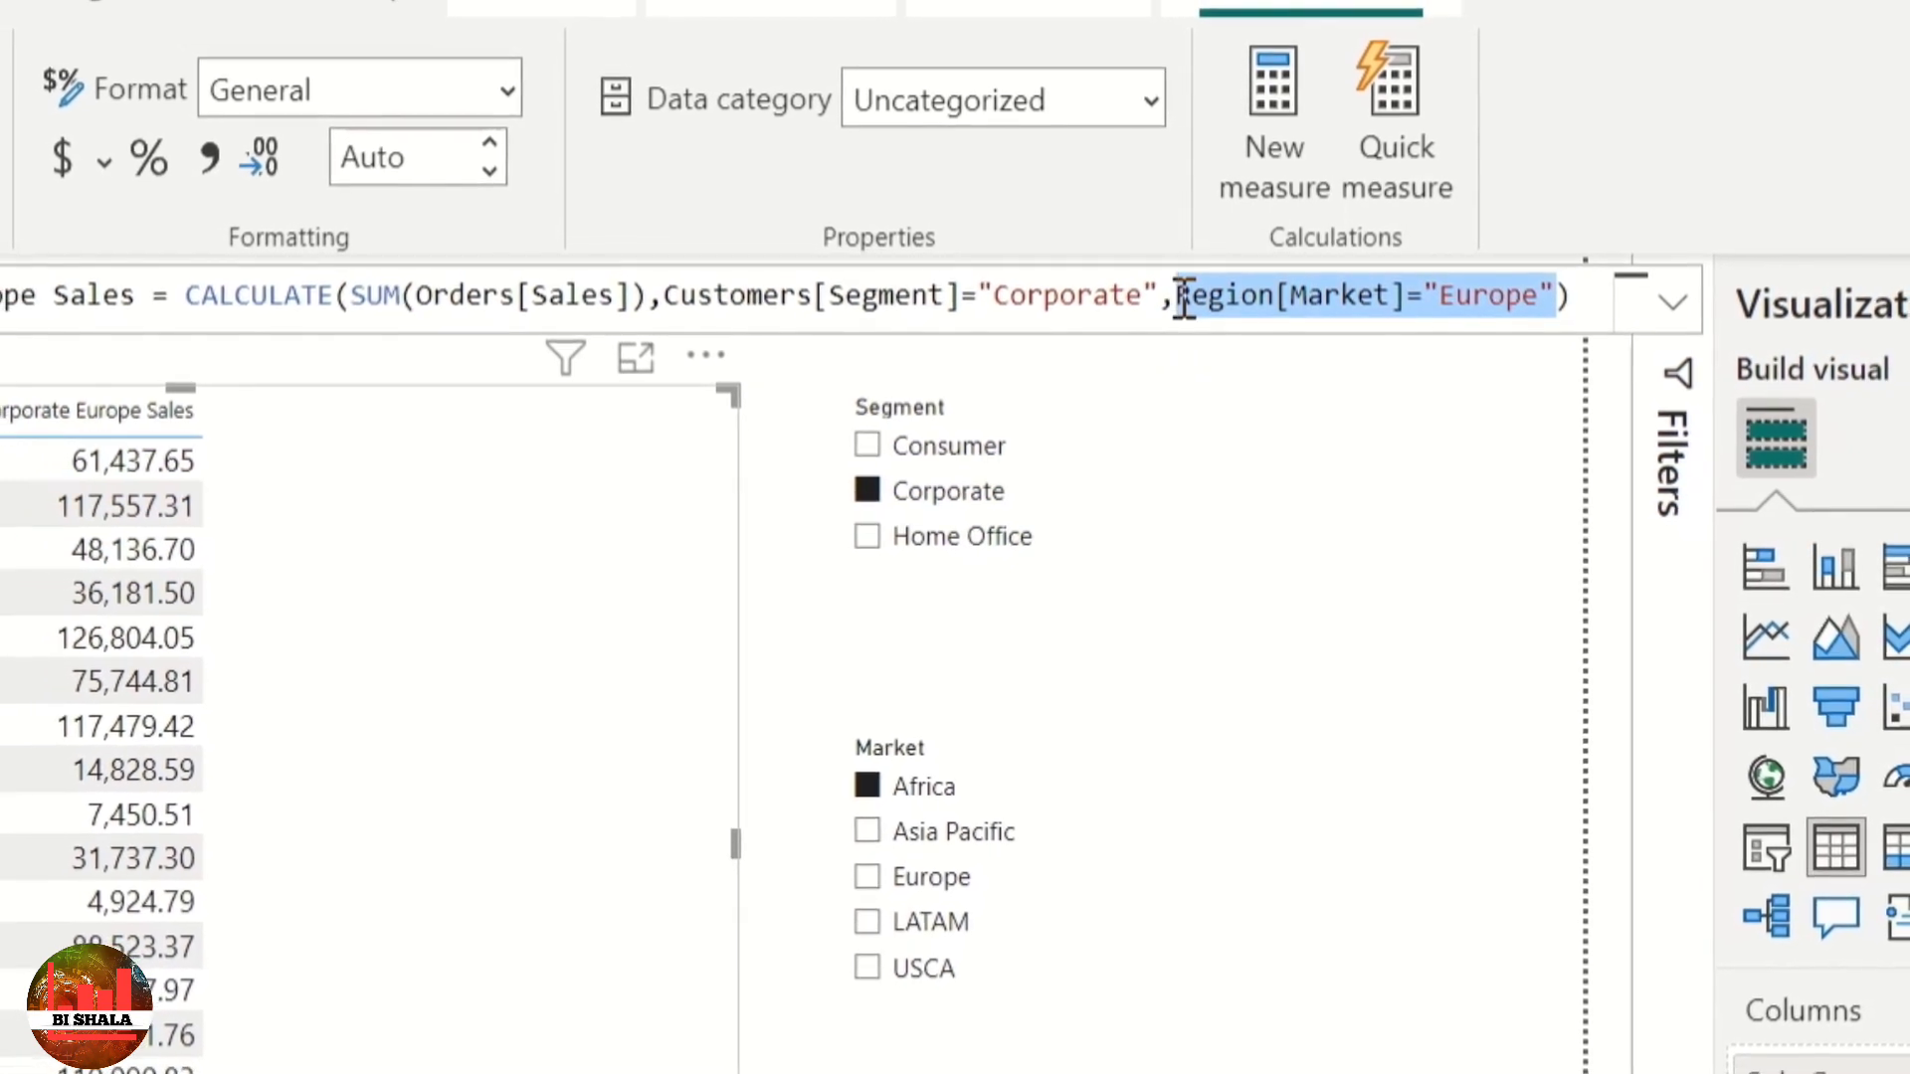
key("BackSpace")
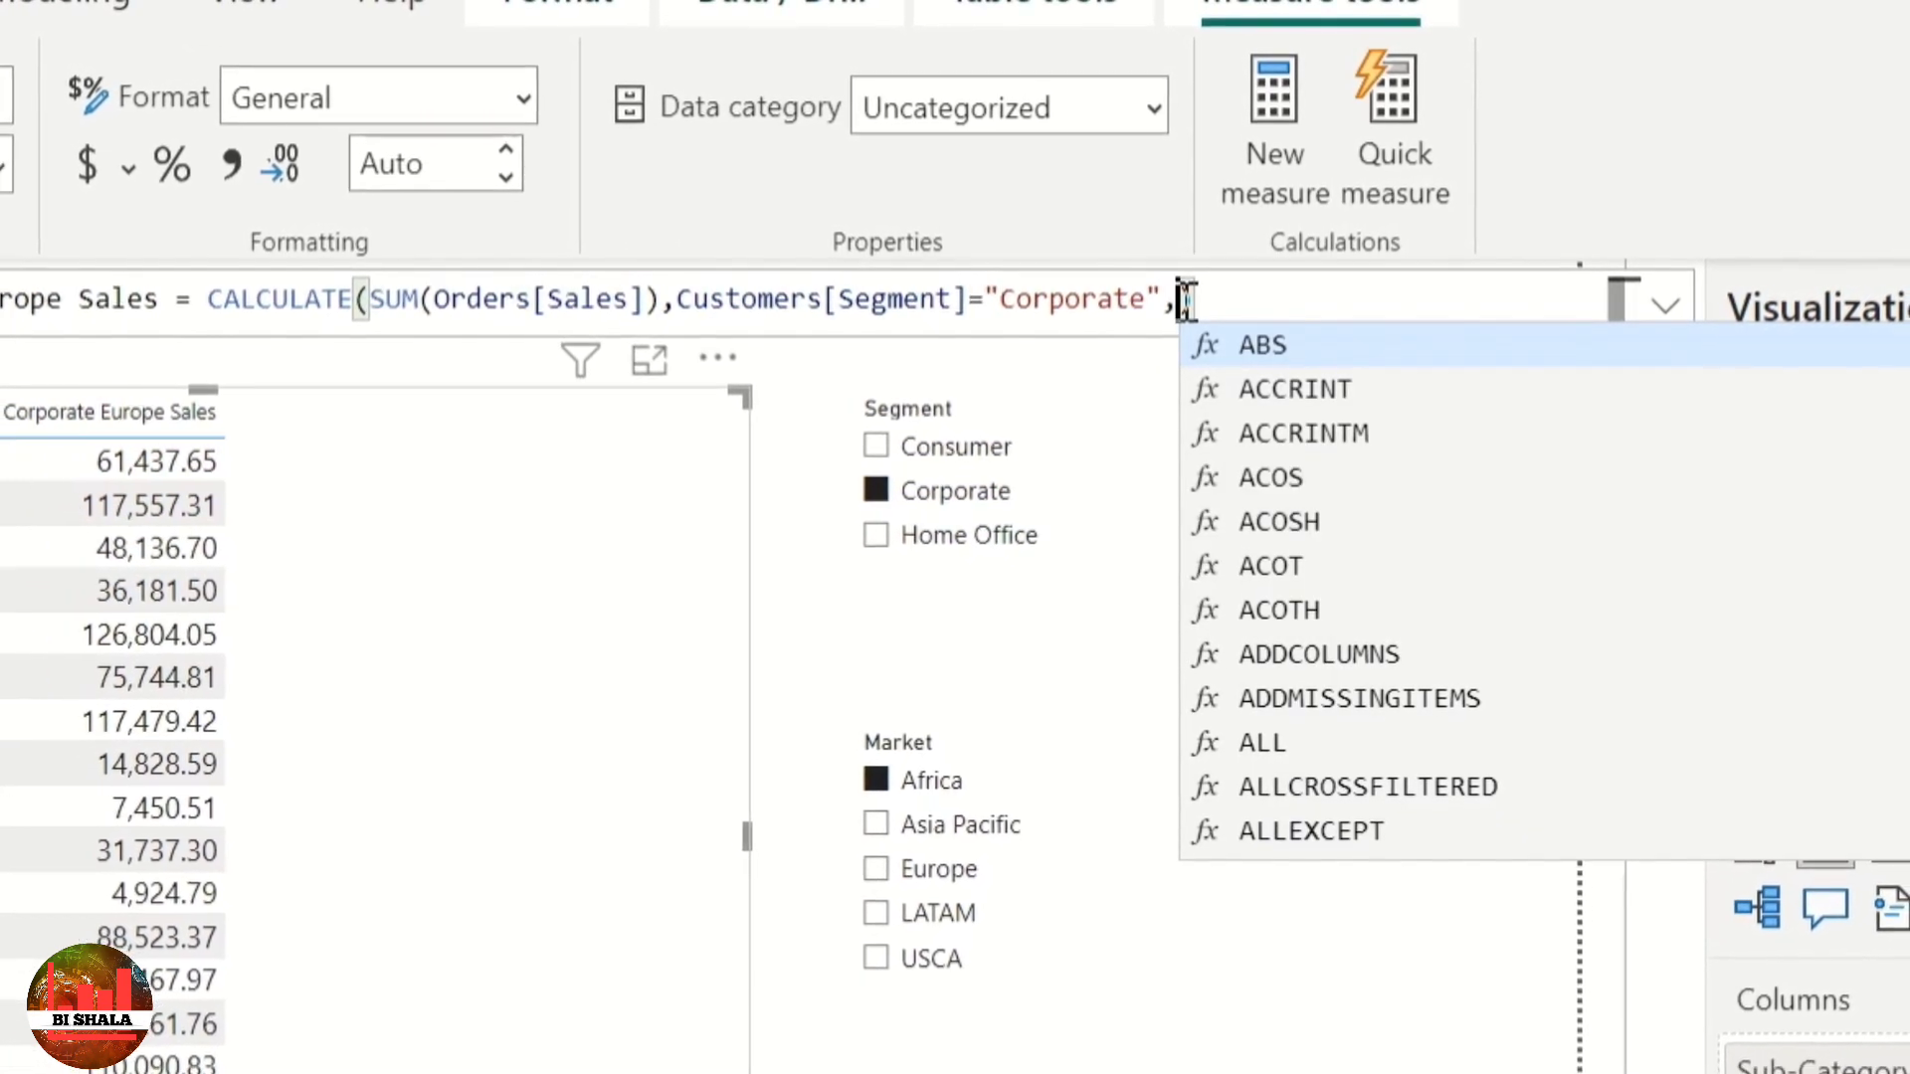
Step: Enter Customers[Segment]="Consumer" as the second CALCULATE filter, with a capital C in Consumer
type("Seg")
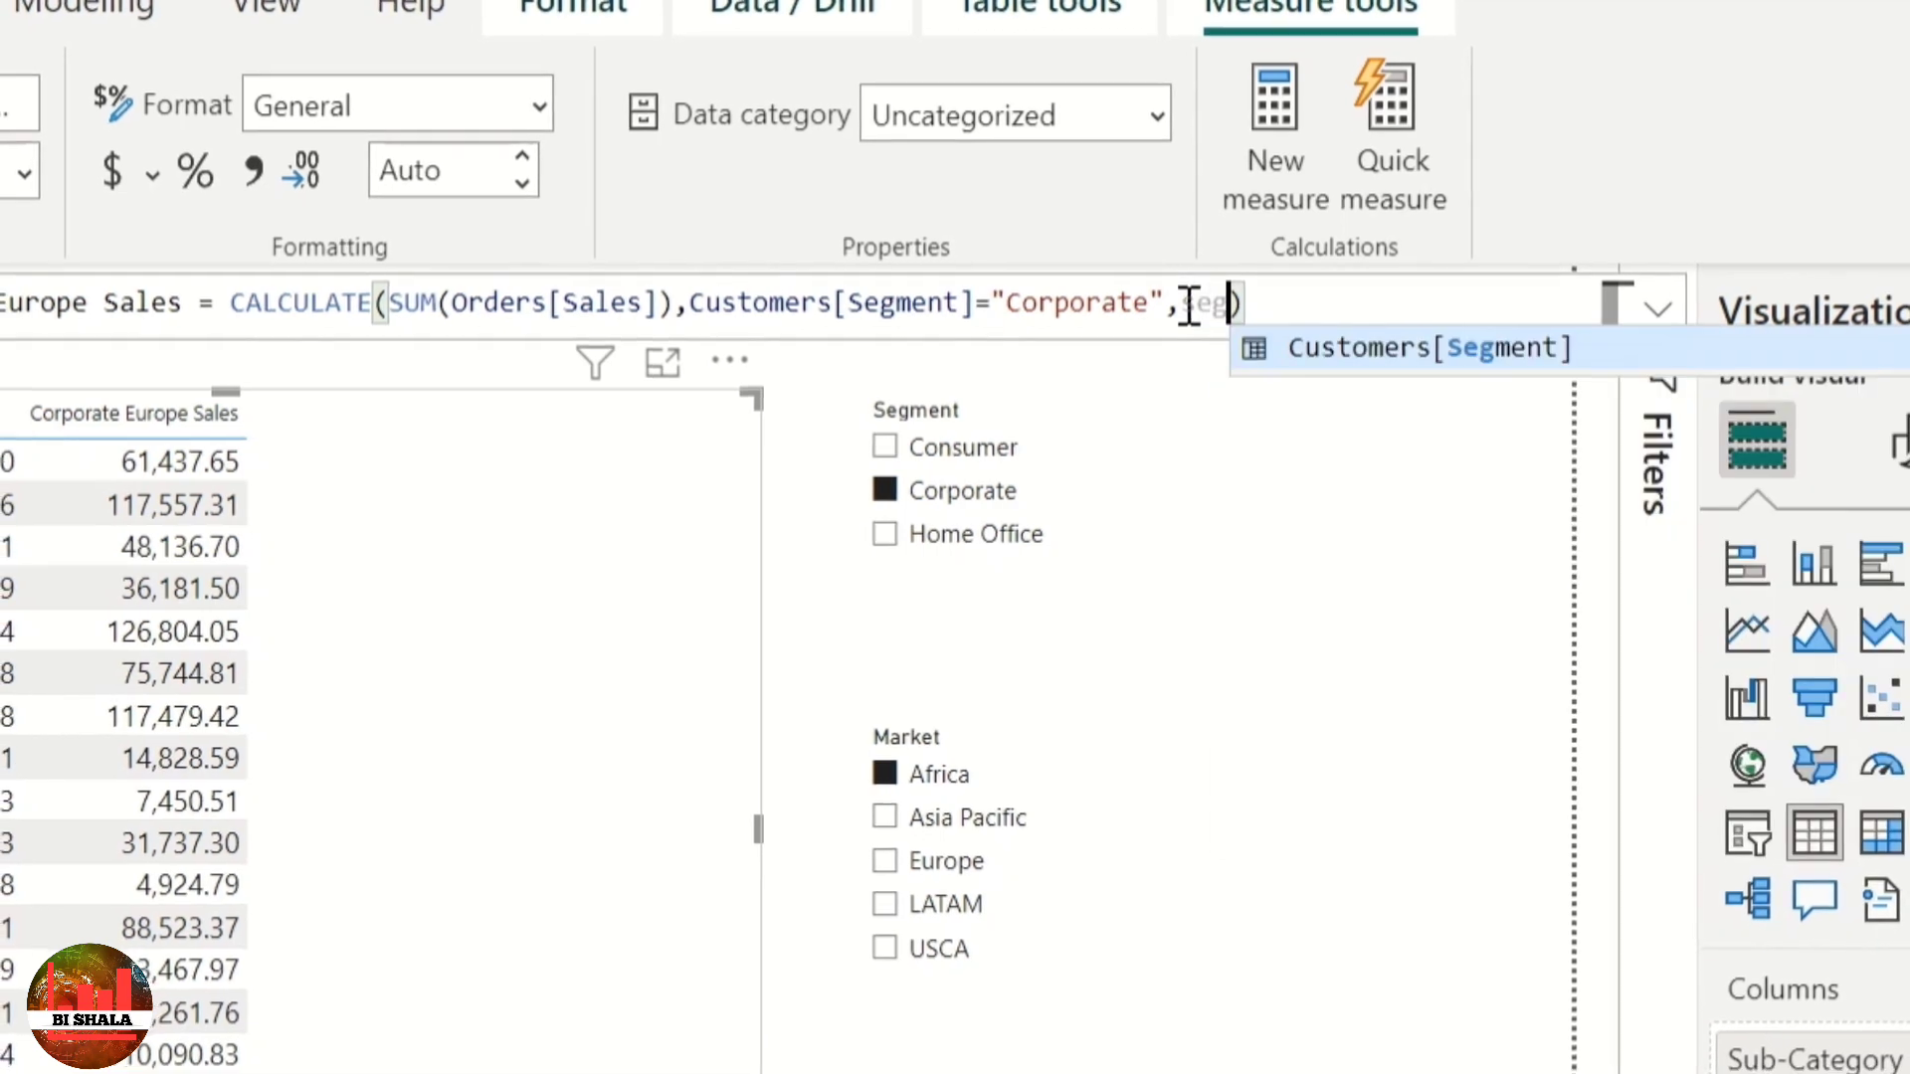
key("Tab")
type("=")
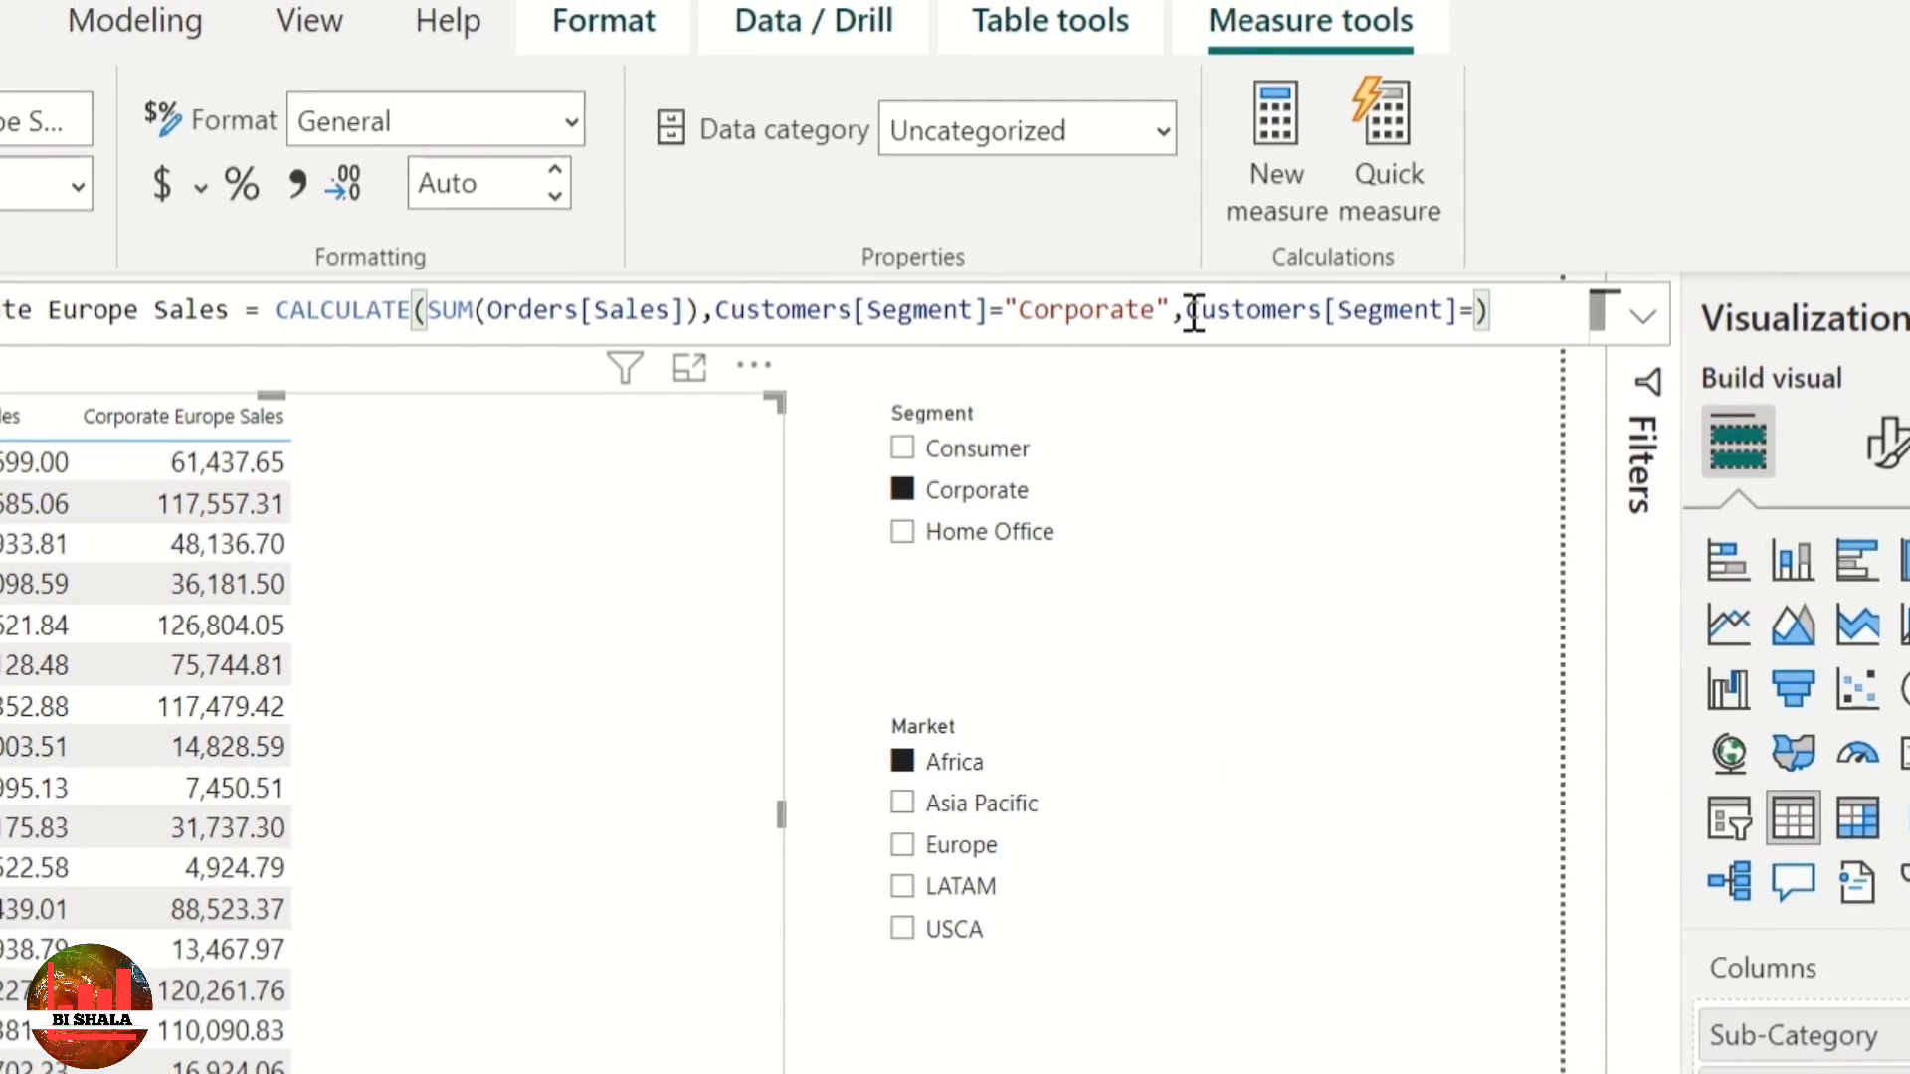
type("\"")
type("consumer")
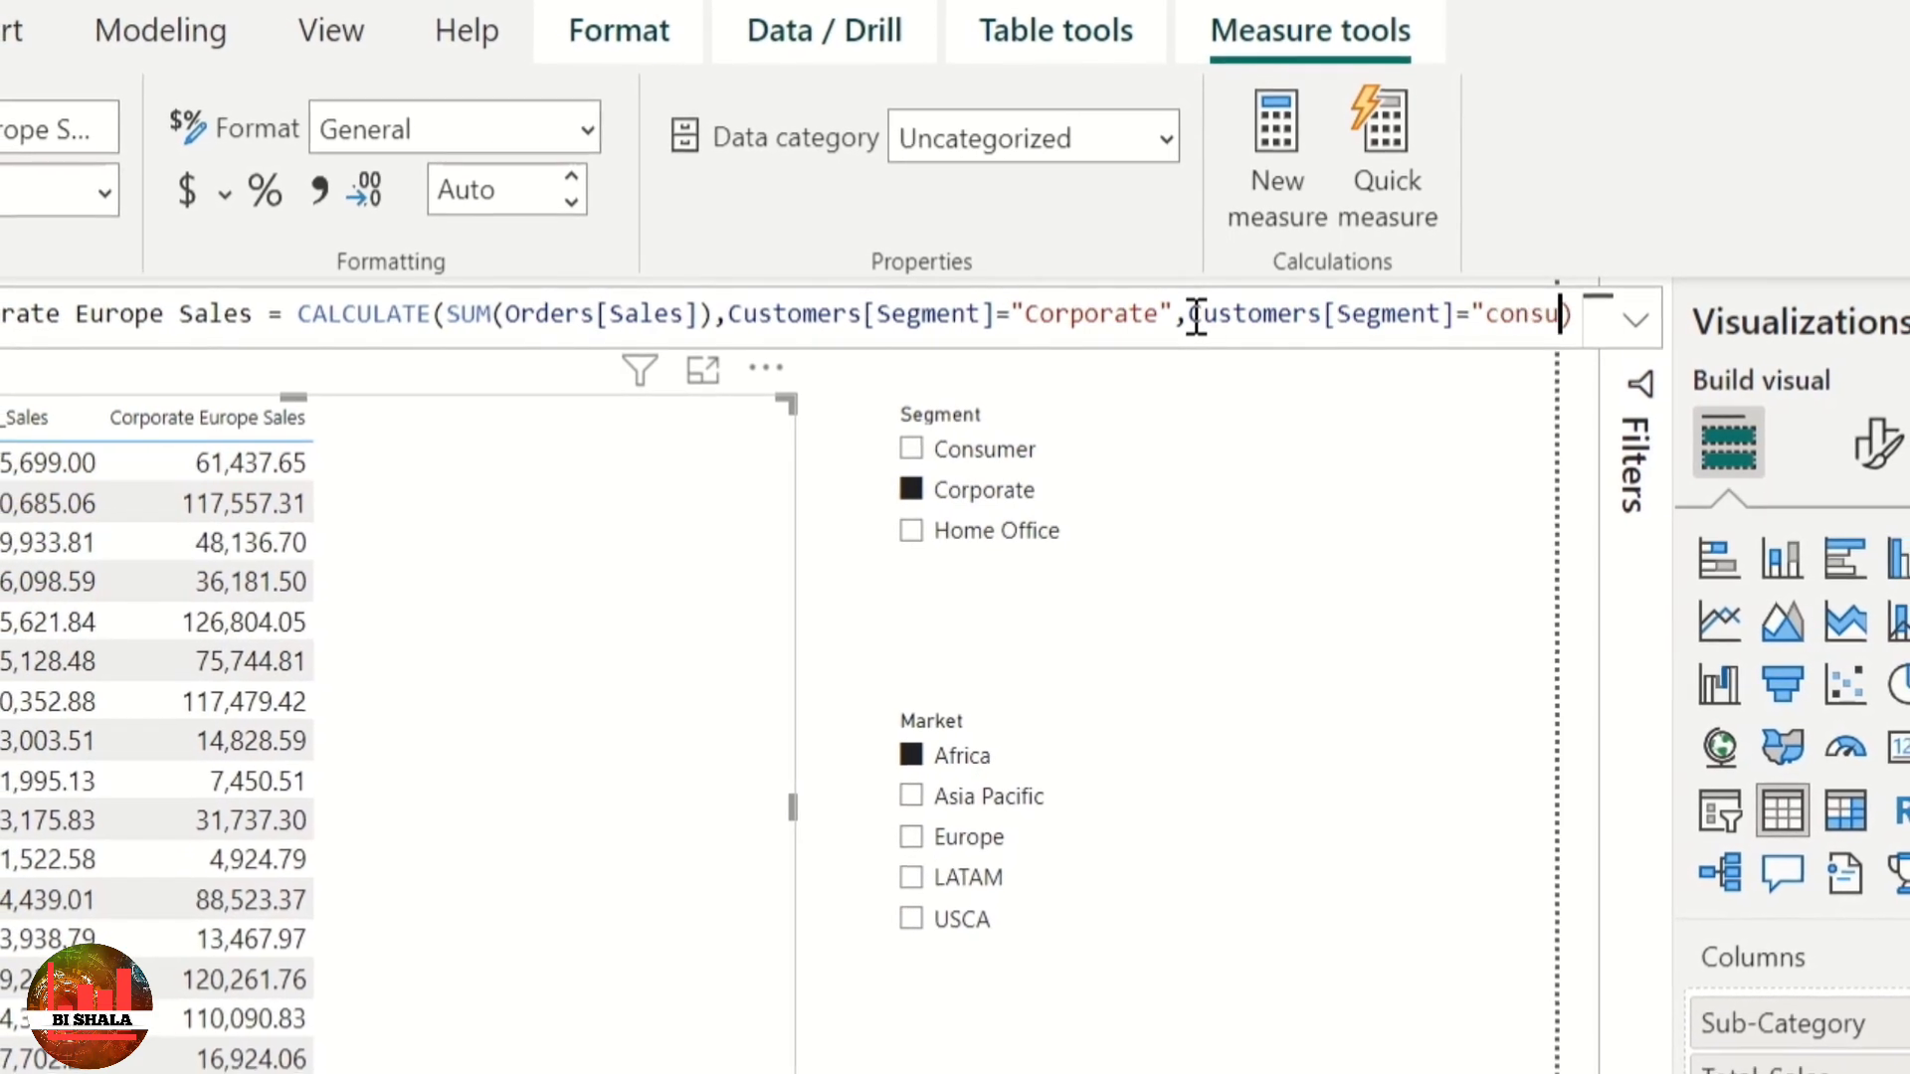
type("\"")
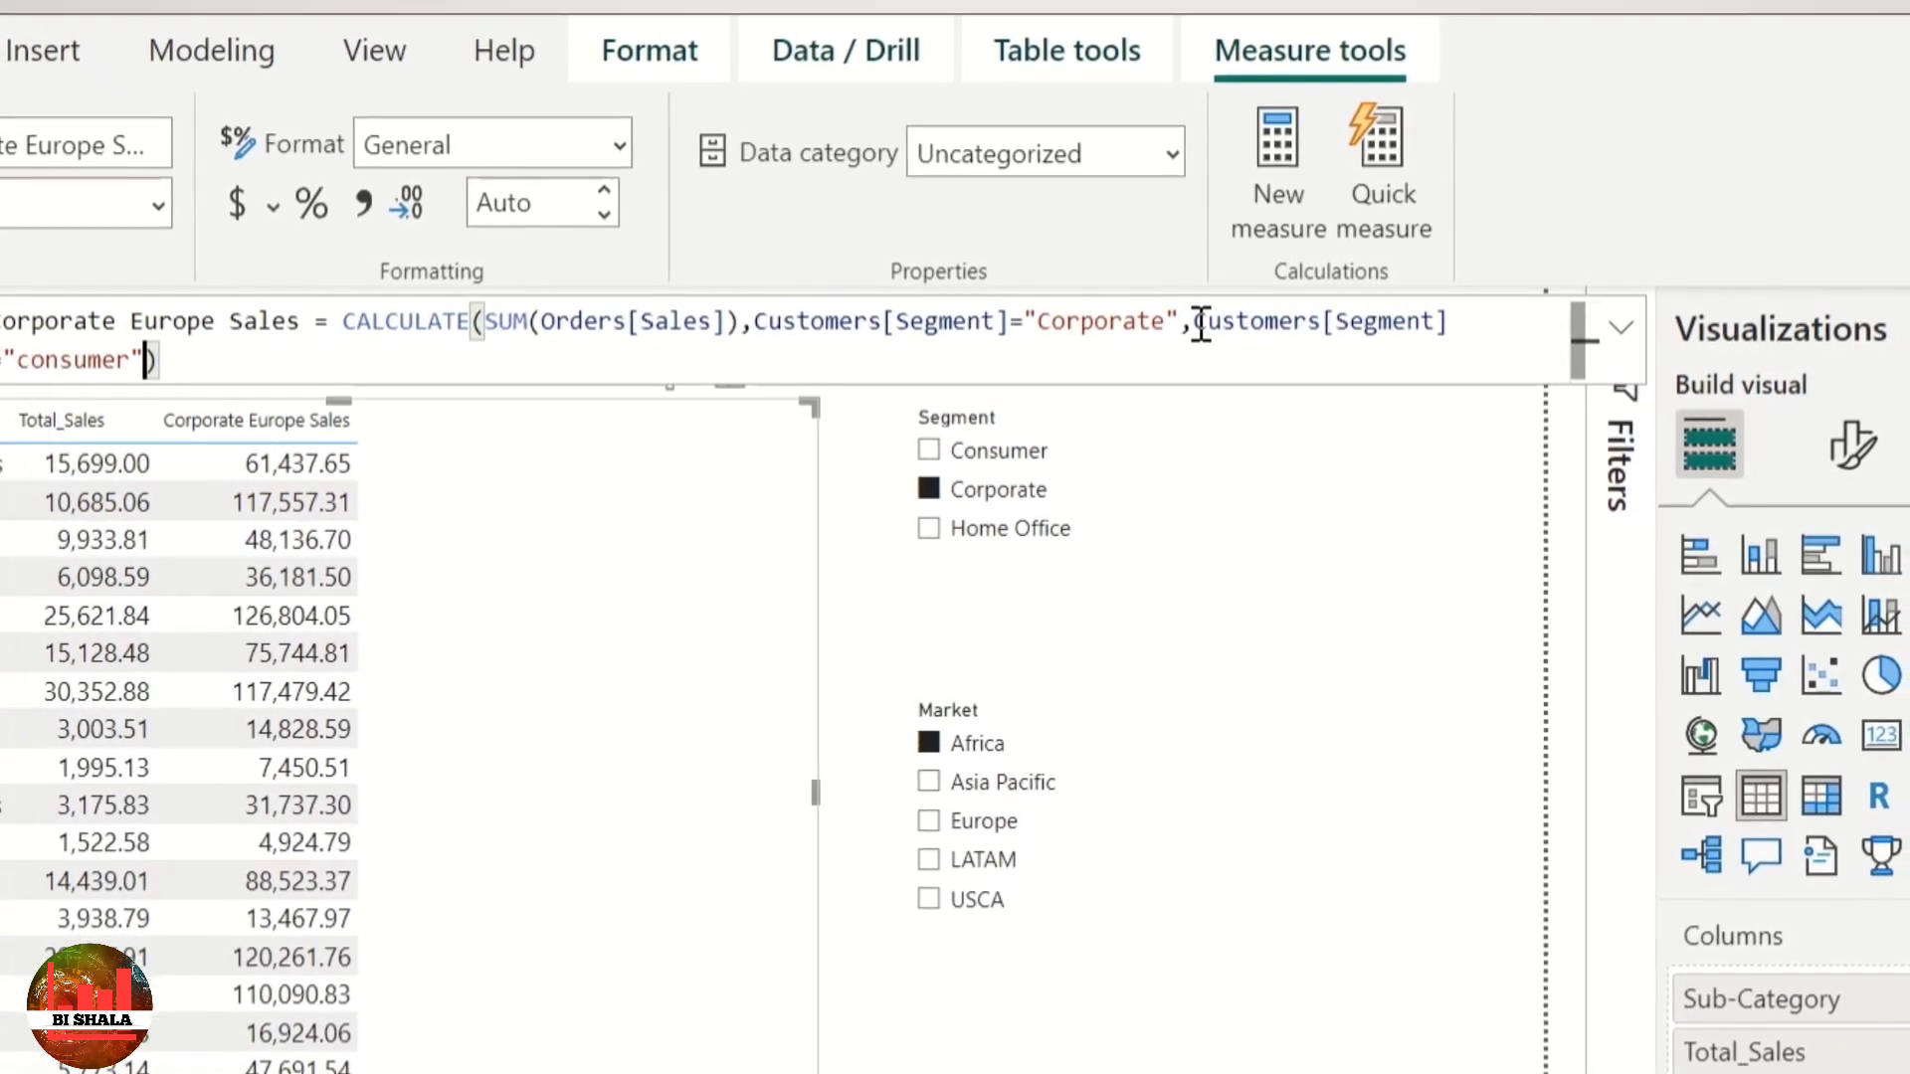
key("Left")
key("Left")
key("Left")
key("Left")
key("Left")
key("Left")
key("Left")
key("Left")
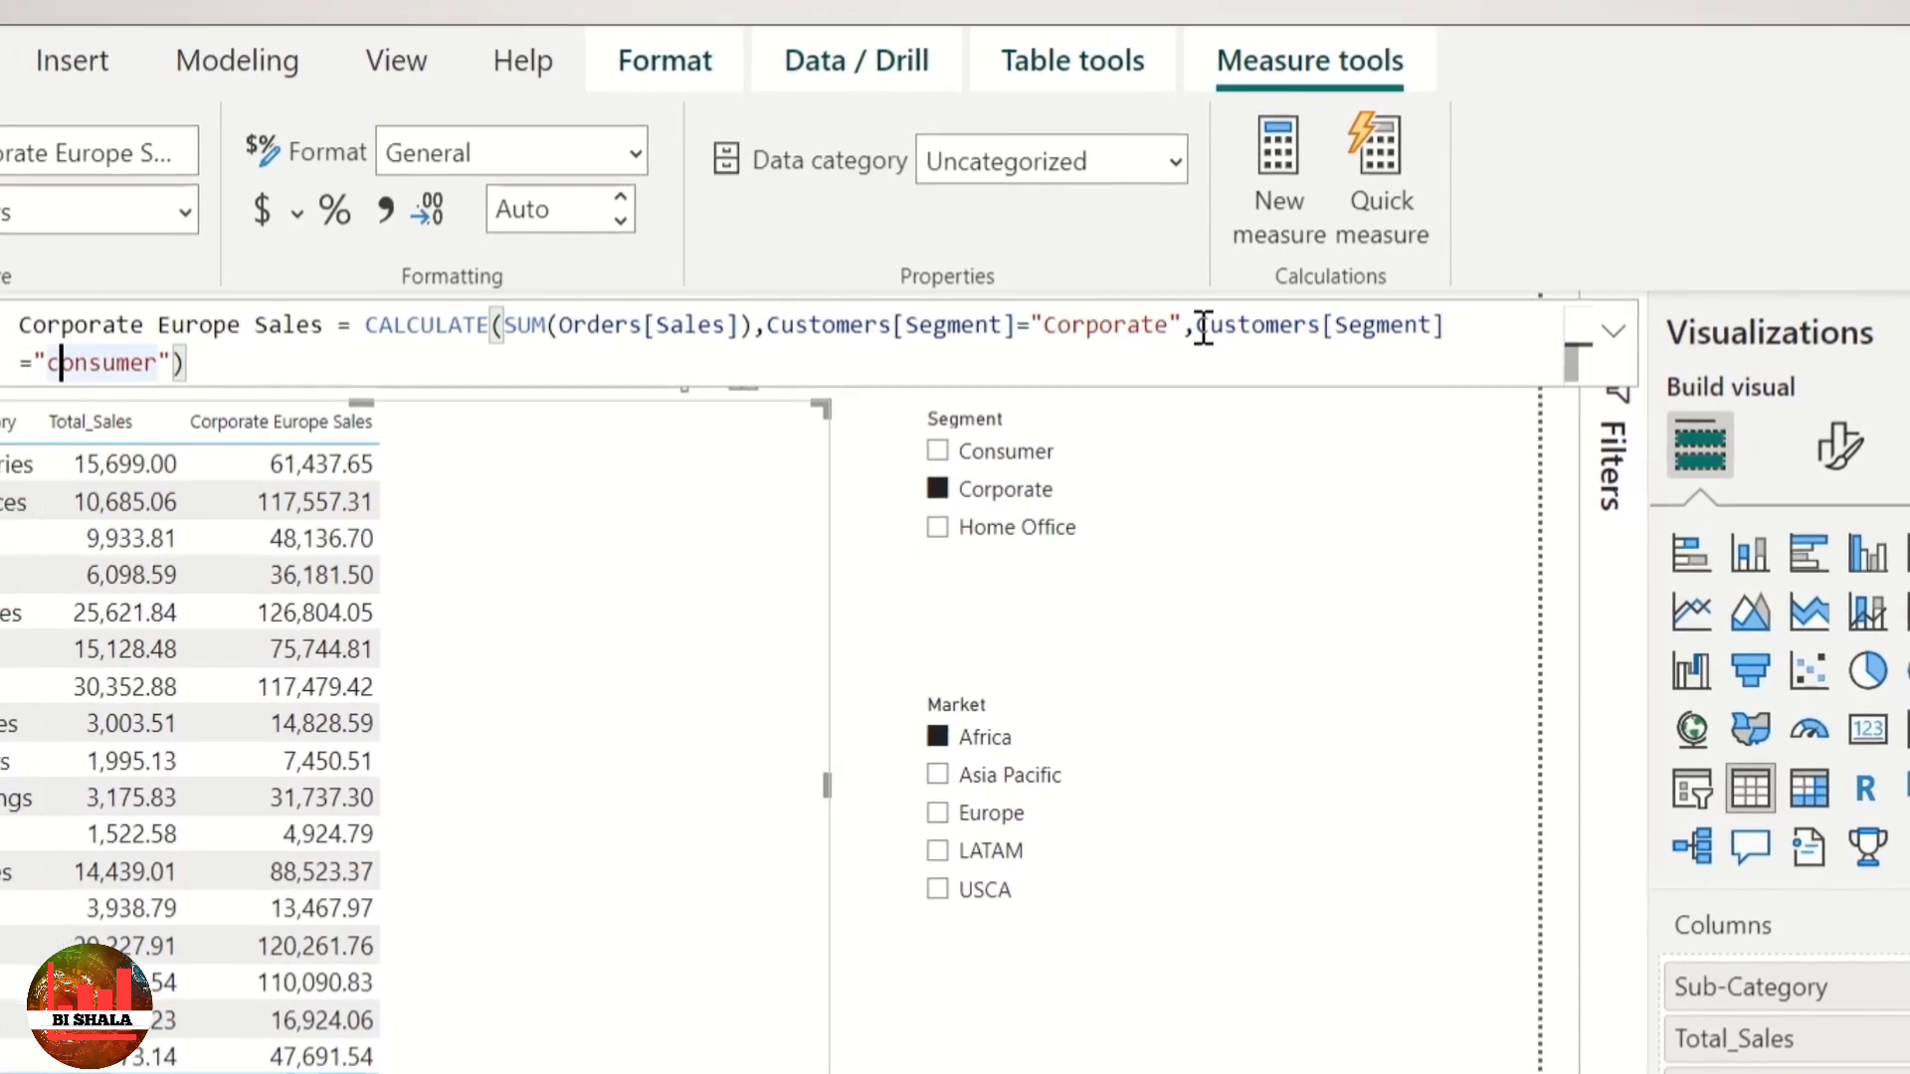
key("BackSpace")
type("C")
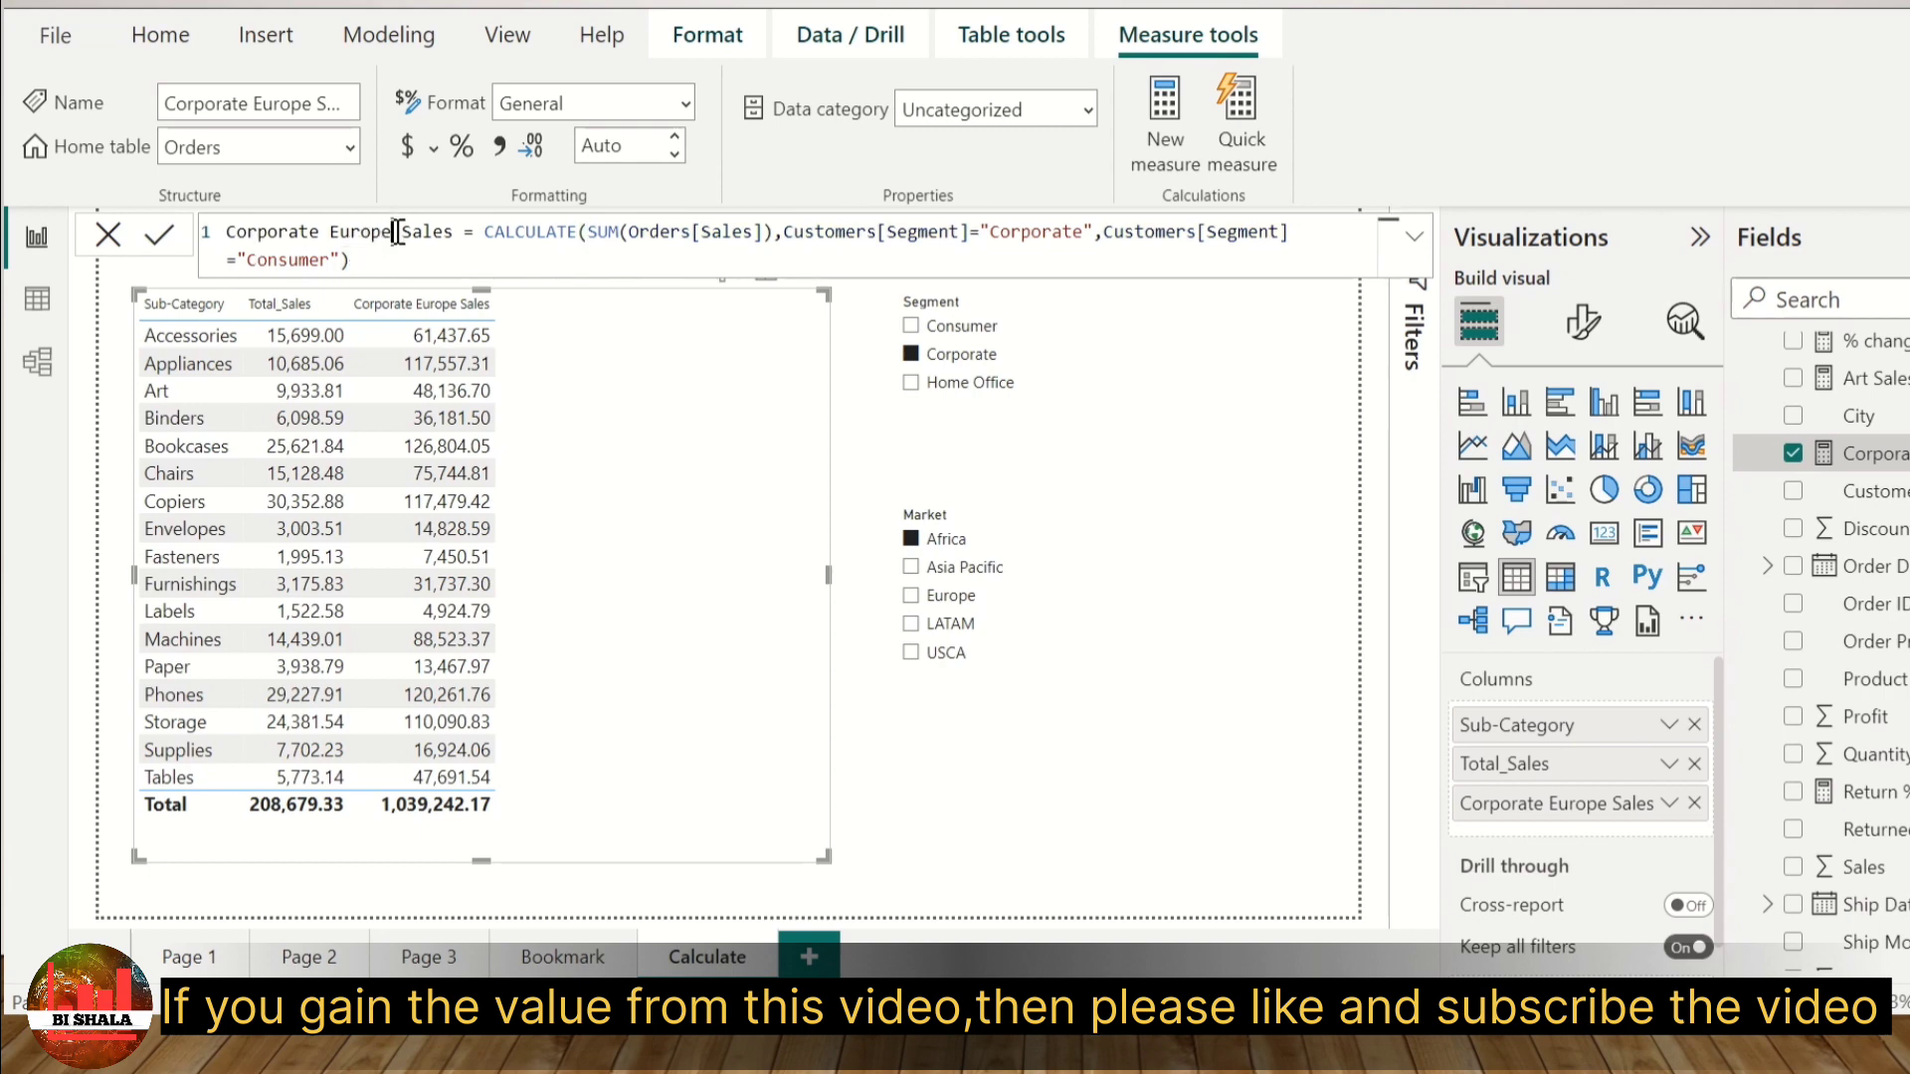
Step: Rename the measure to Corporate consumer Sales within the formula and commit it
triple_click(388, 230)
double_click(388, 231)
type("c")
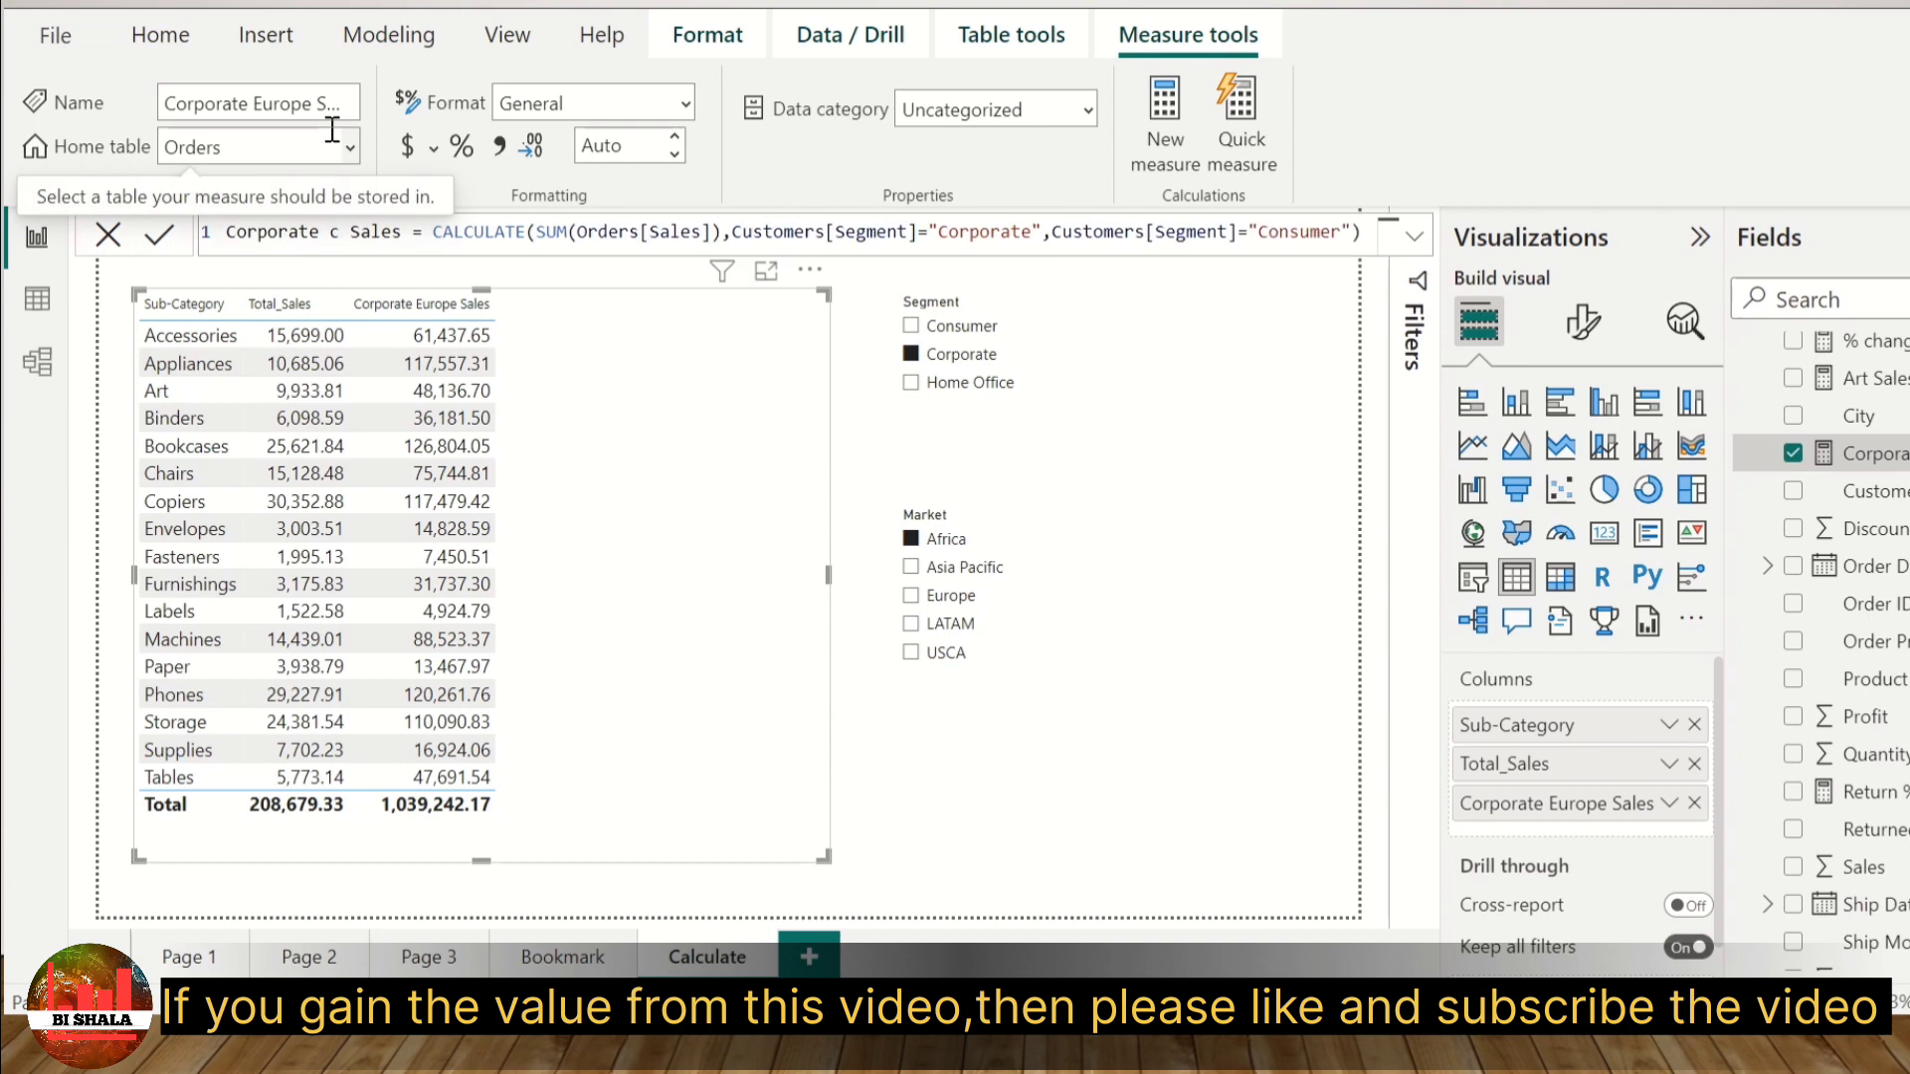
type("onsumer")
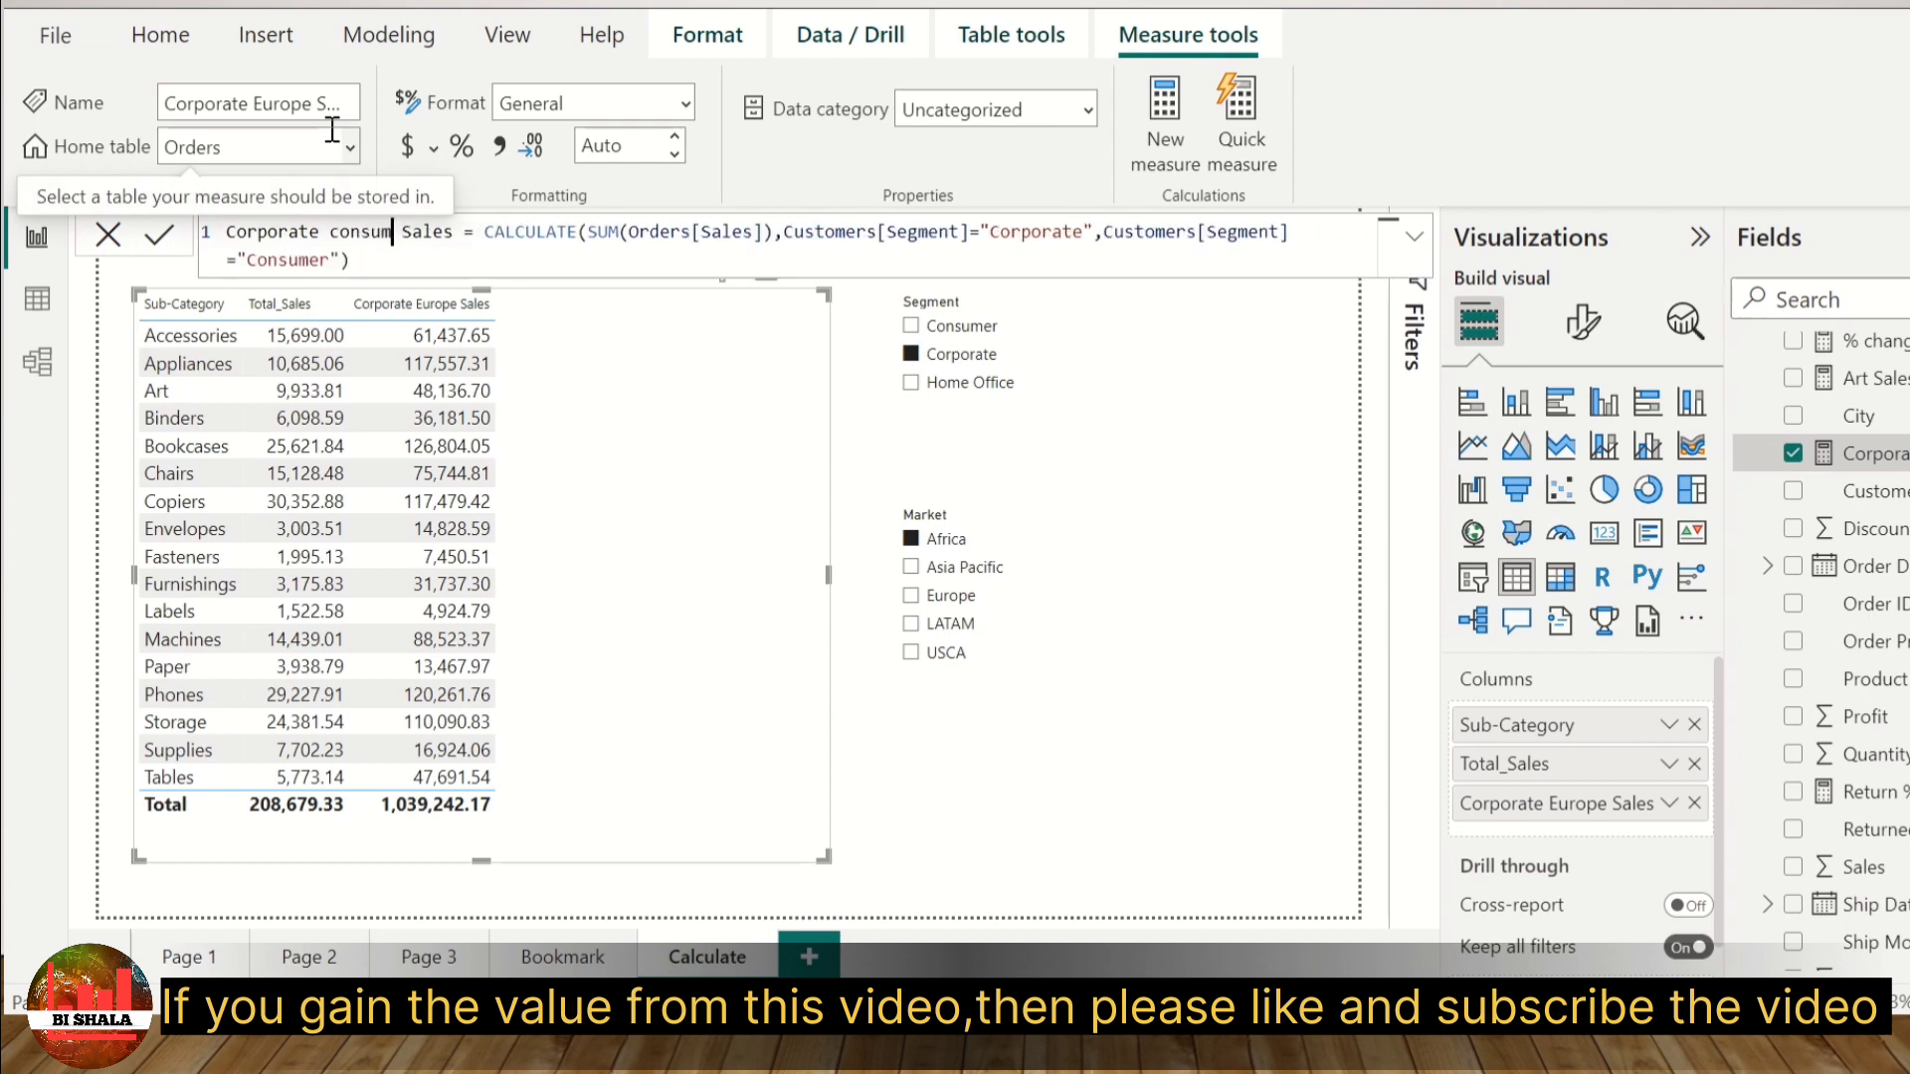
key("Return")
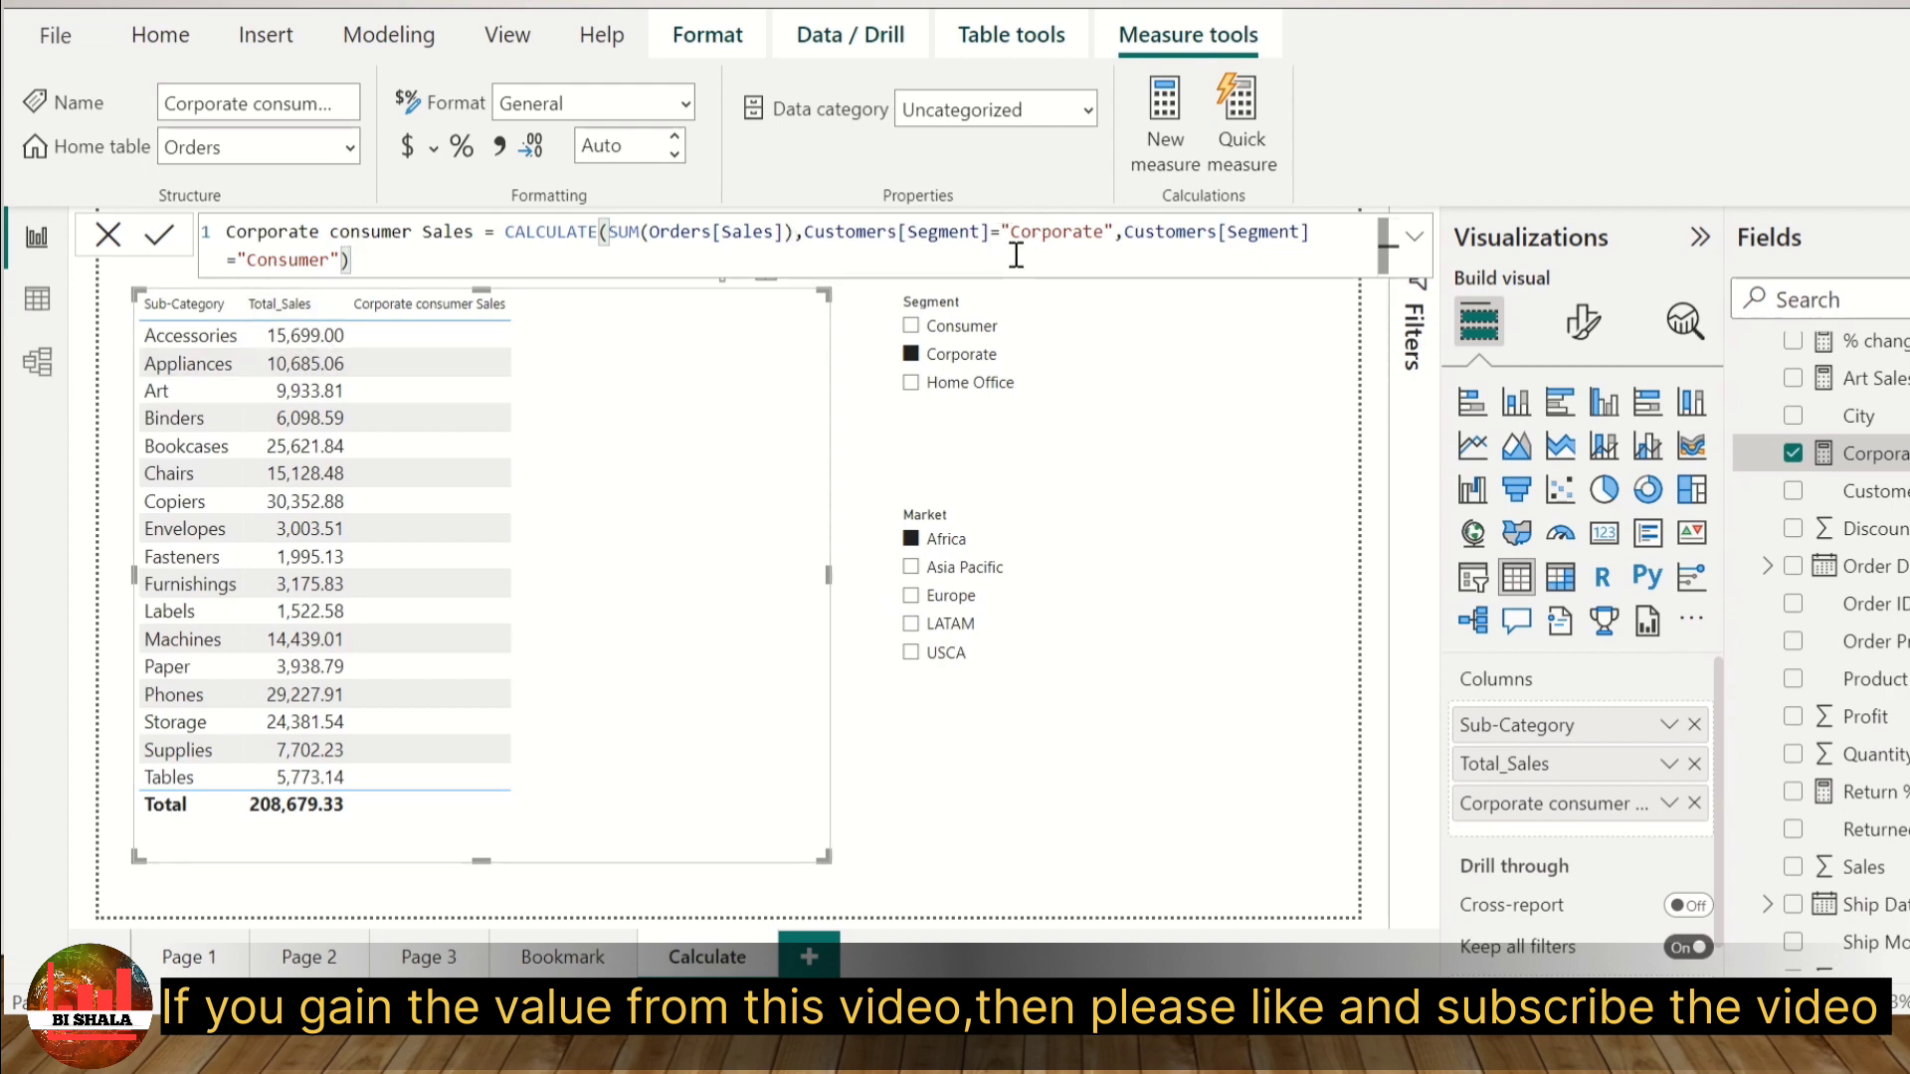
Step: Wrap the Corporate and Consumer segment conditions in an OR function and commit the formula
left_click(809, 231)
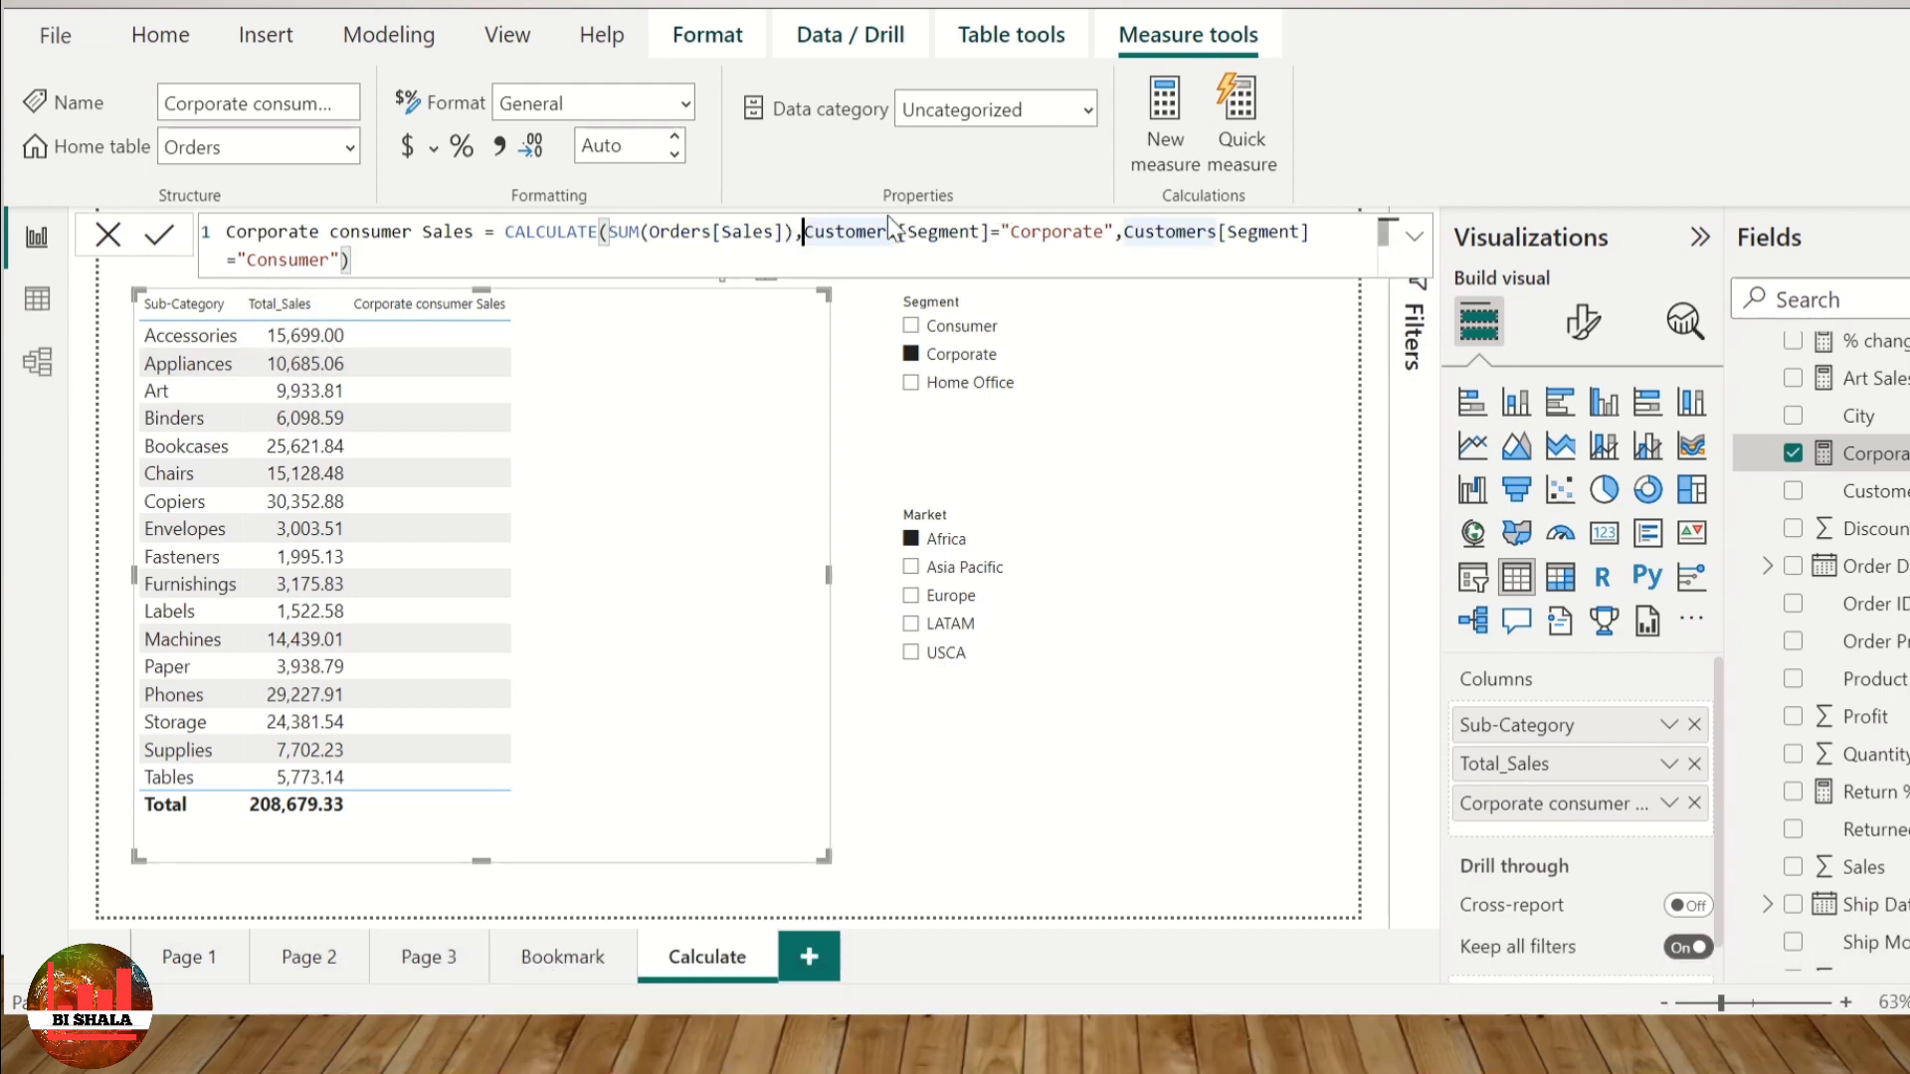
type("Or")
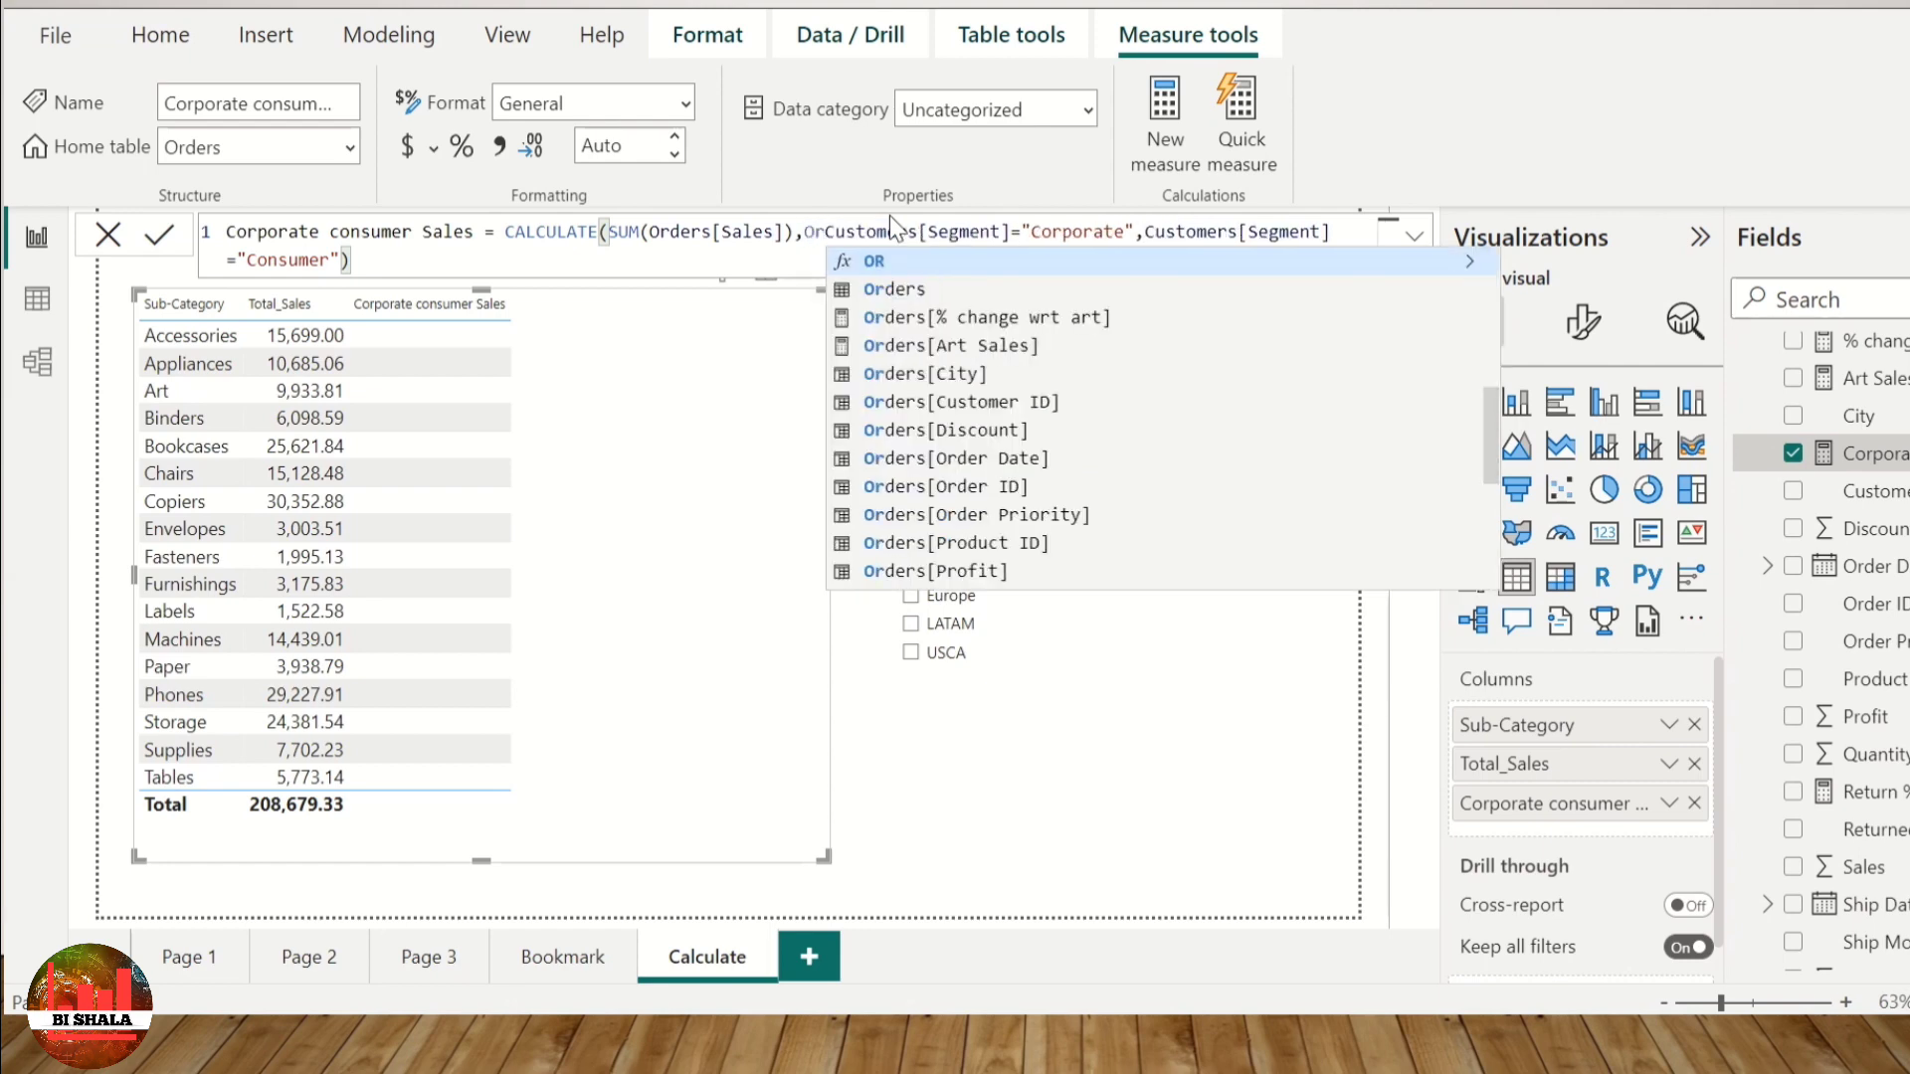
key("Tab")
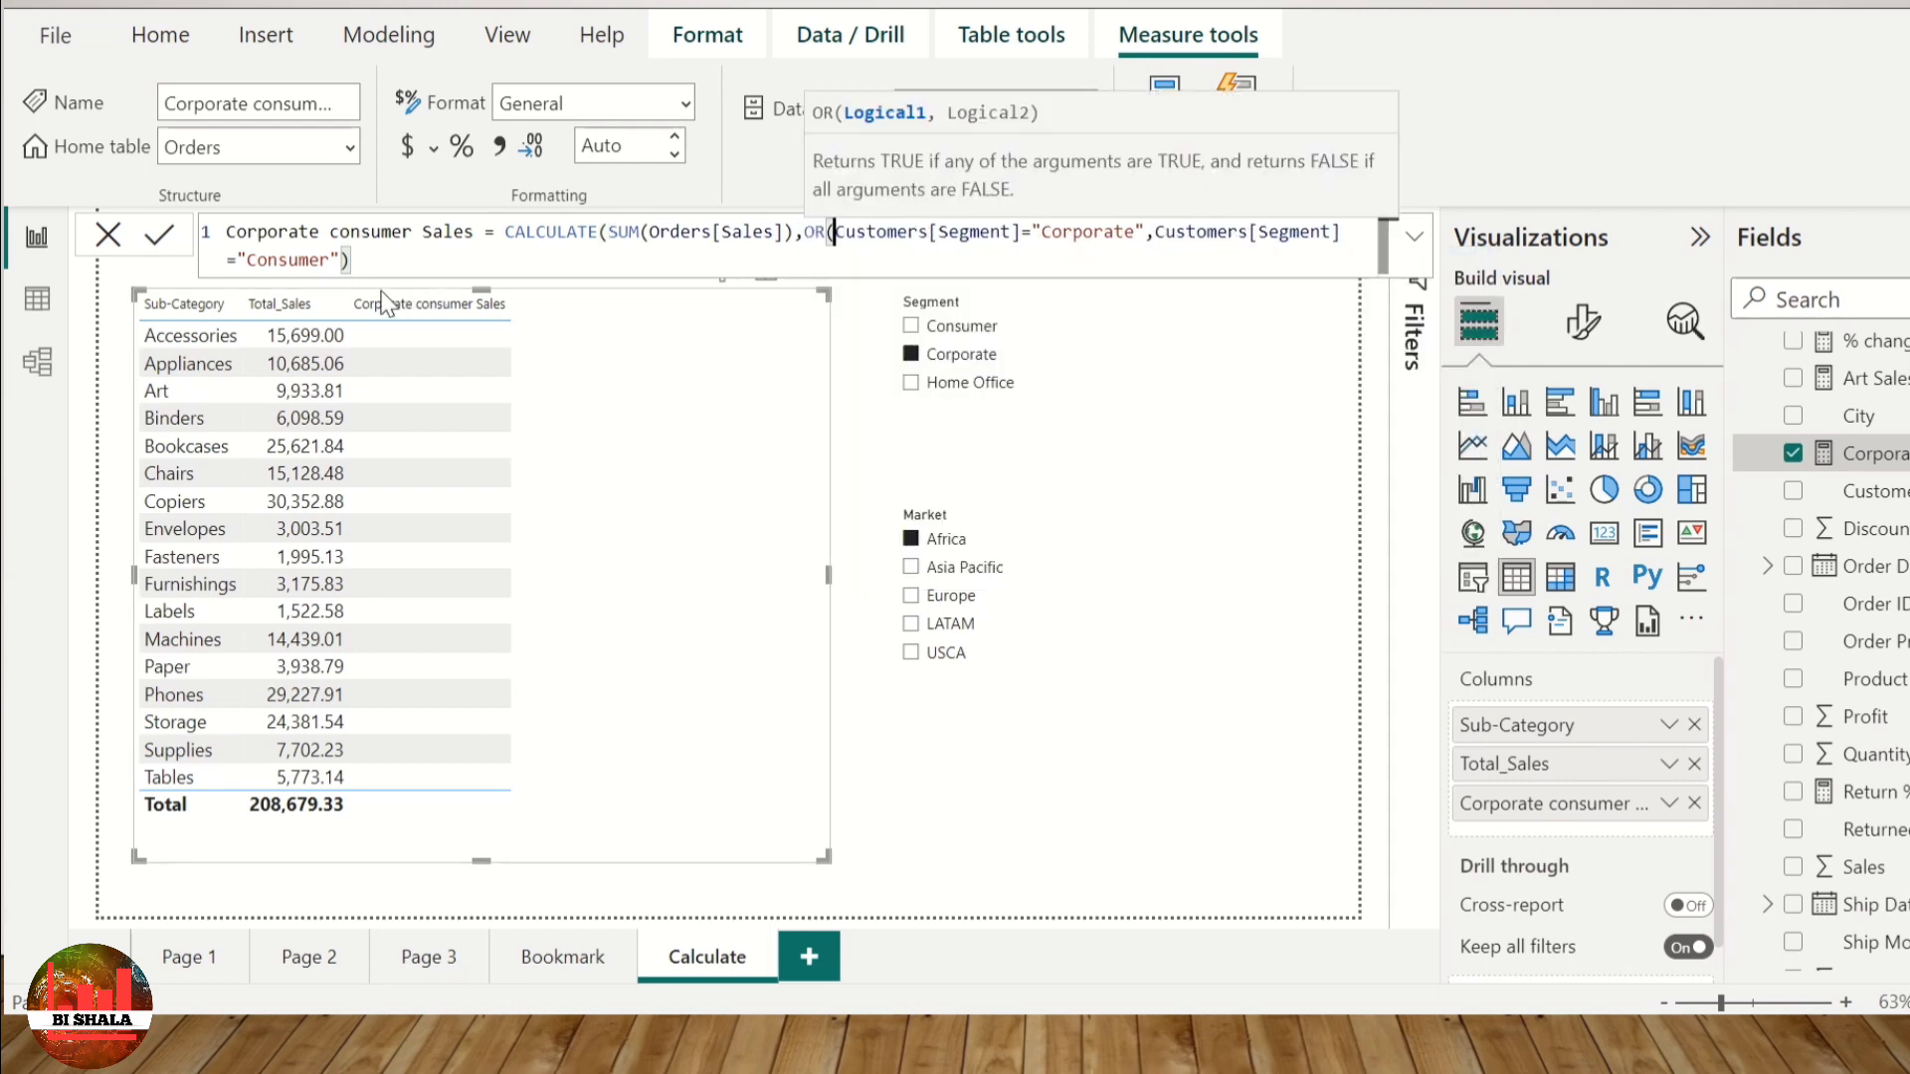
left_click(354, 261)
type(")")
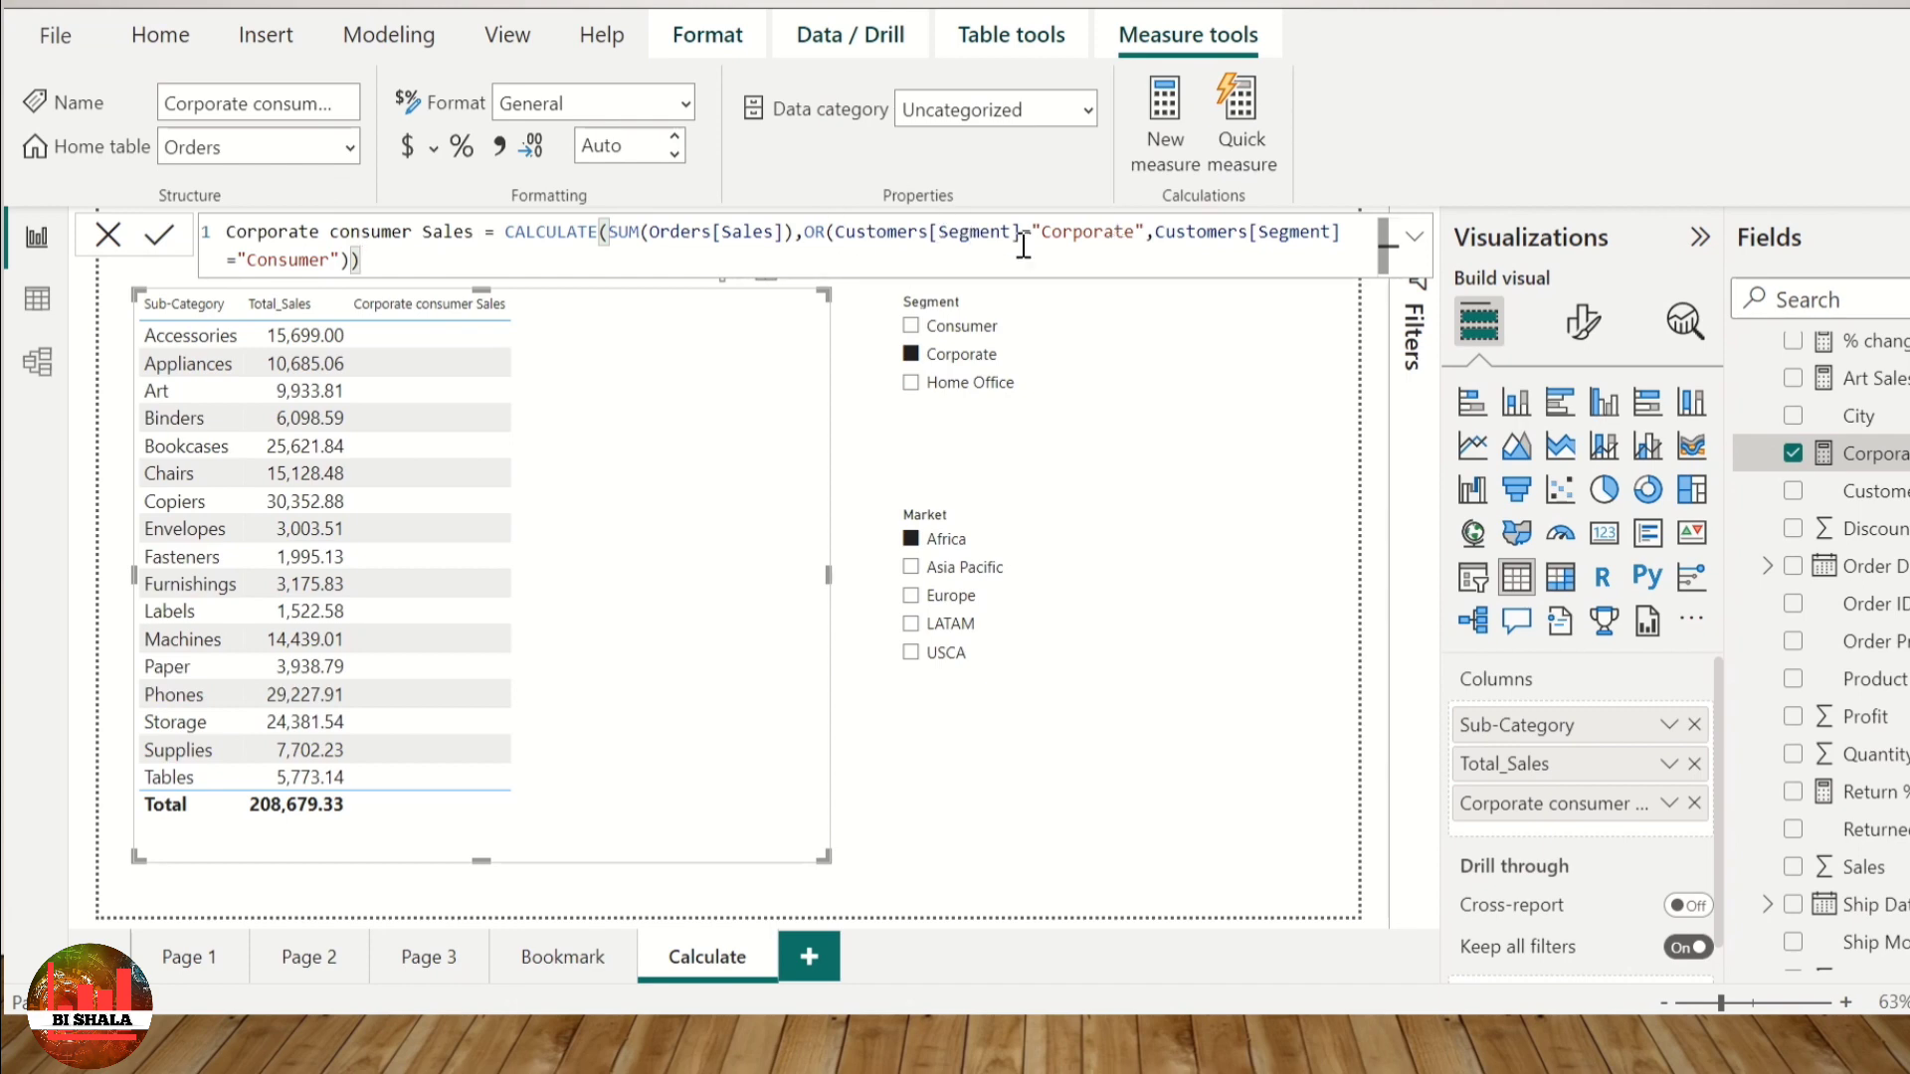
left_click_drag(831, 231, 1134, 243)
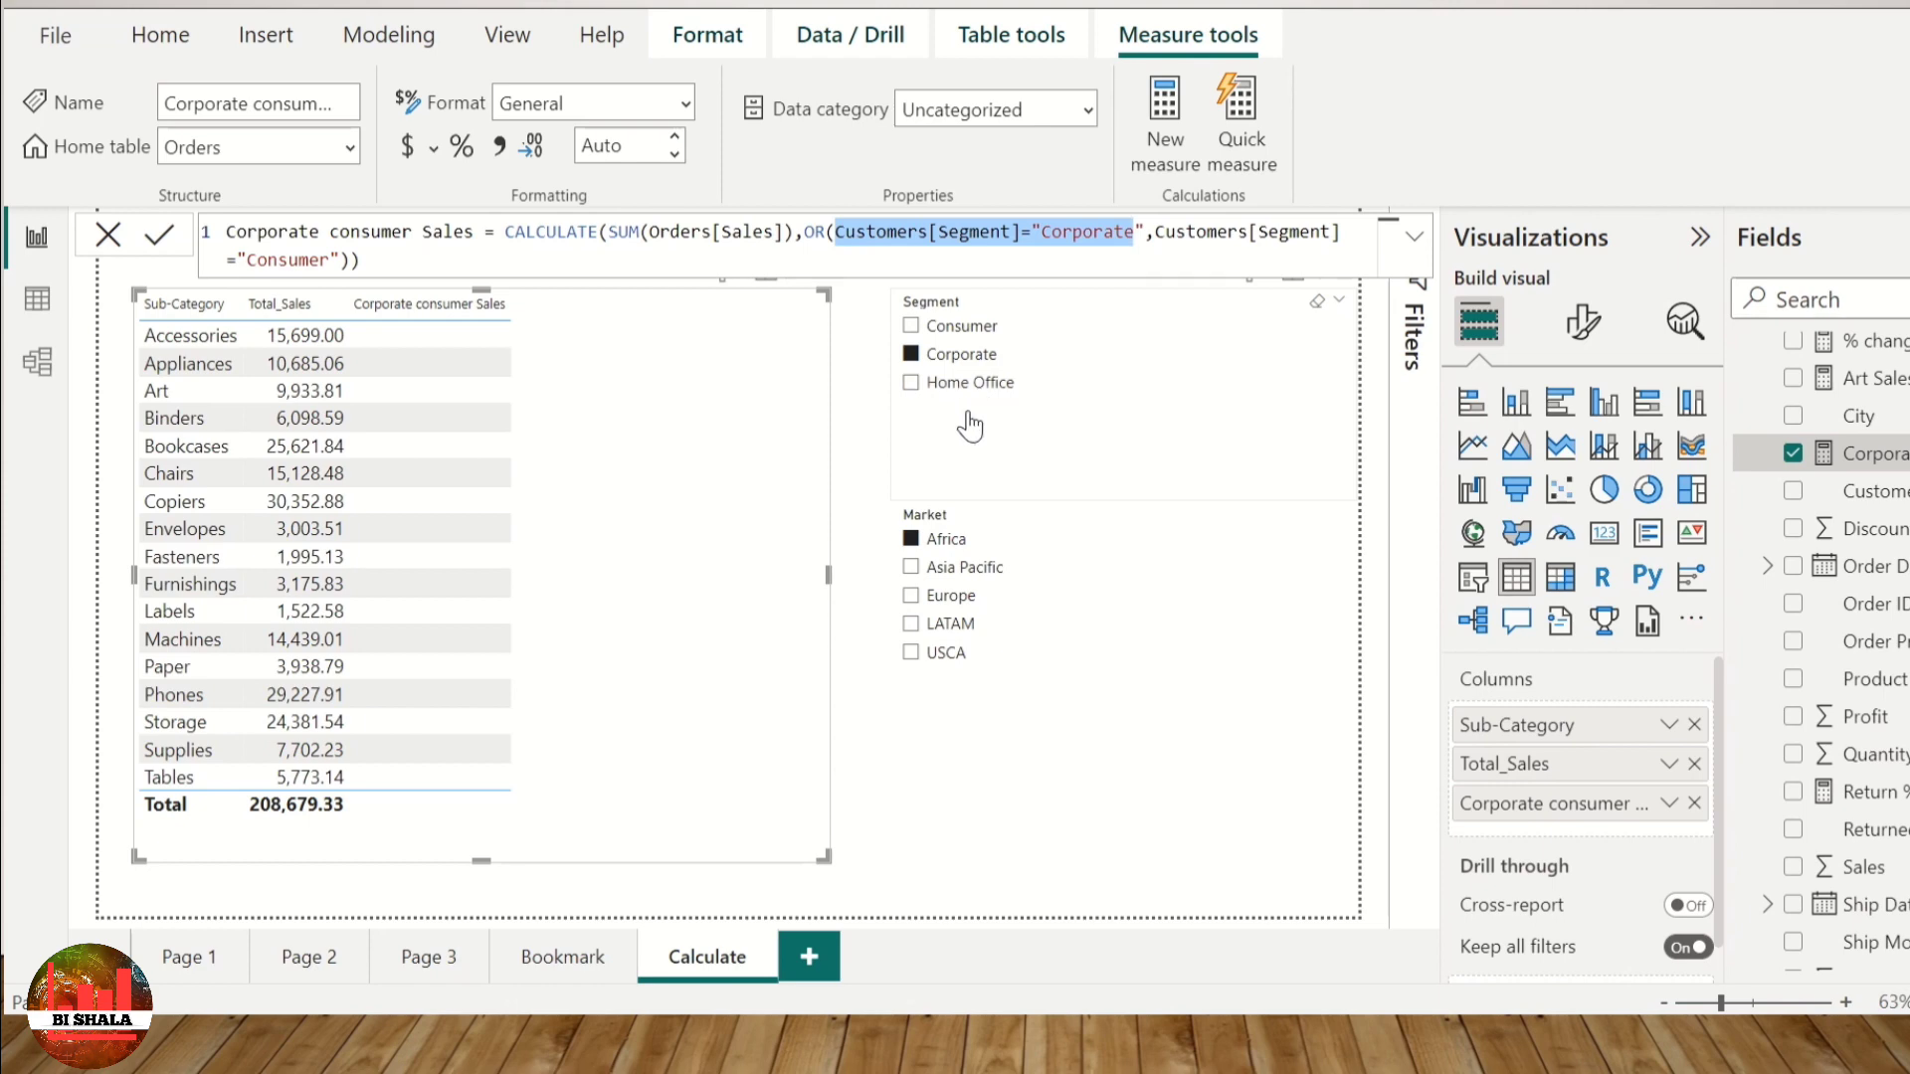
left_click(380, 261)
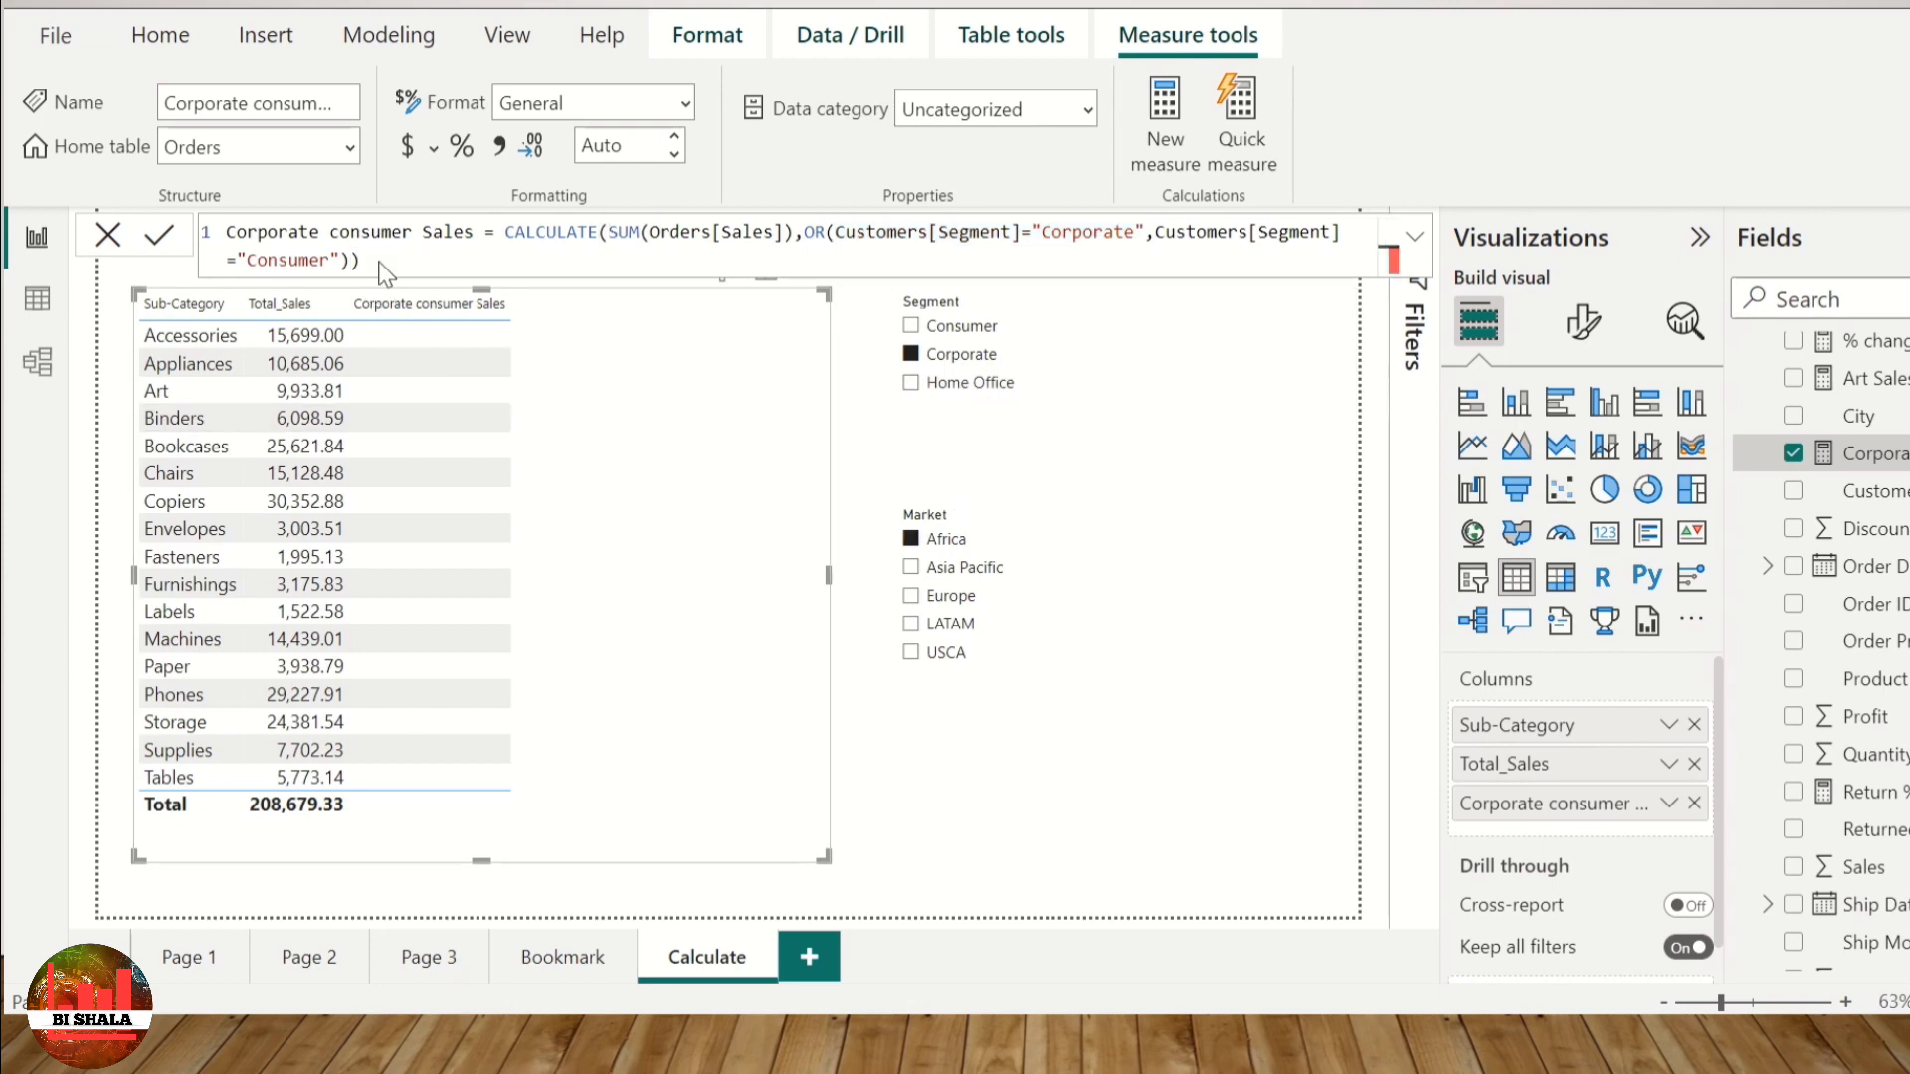
key("Return")
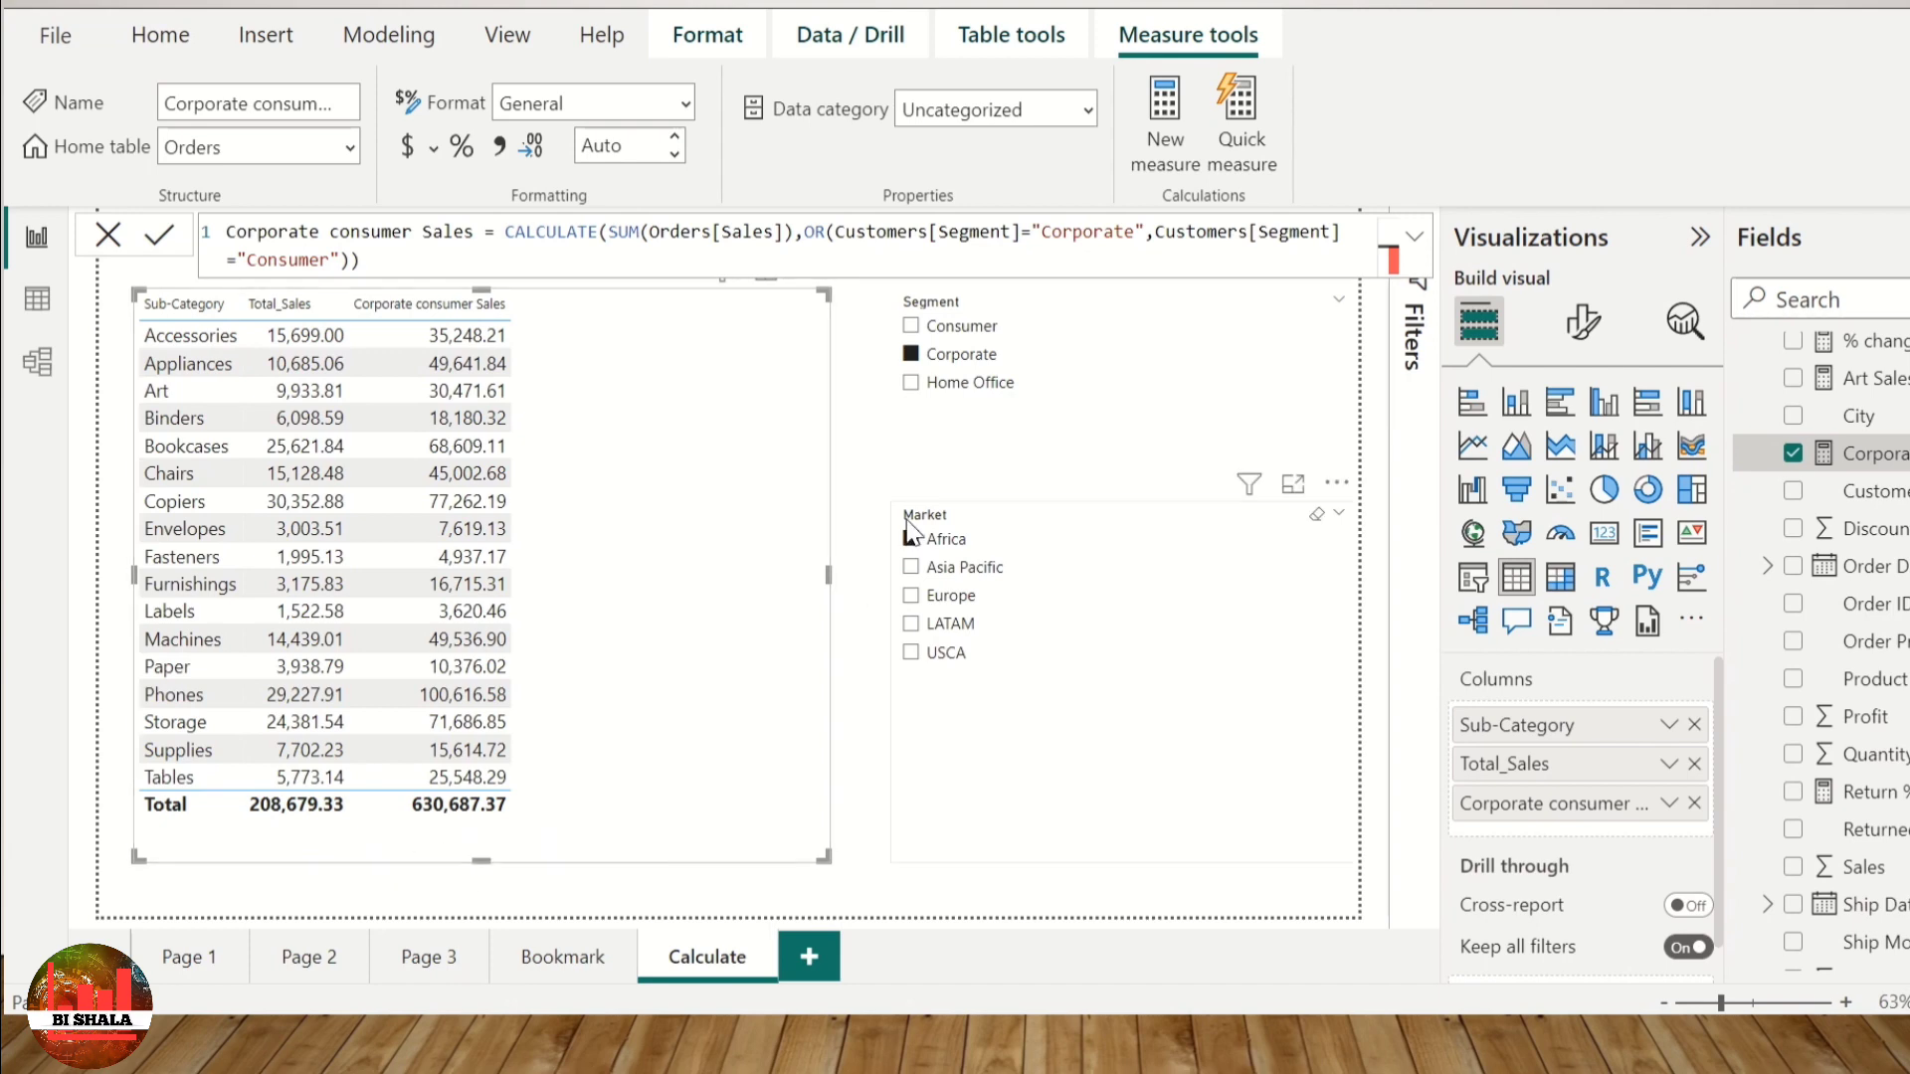
Step: Clear the Corporate selection in the Segment slicer and the Africa selection in the Market slicer
left_click(910, 356)
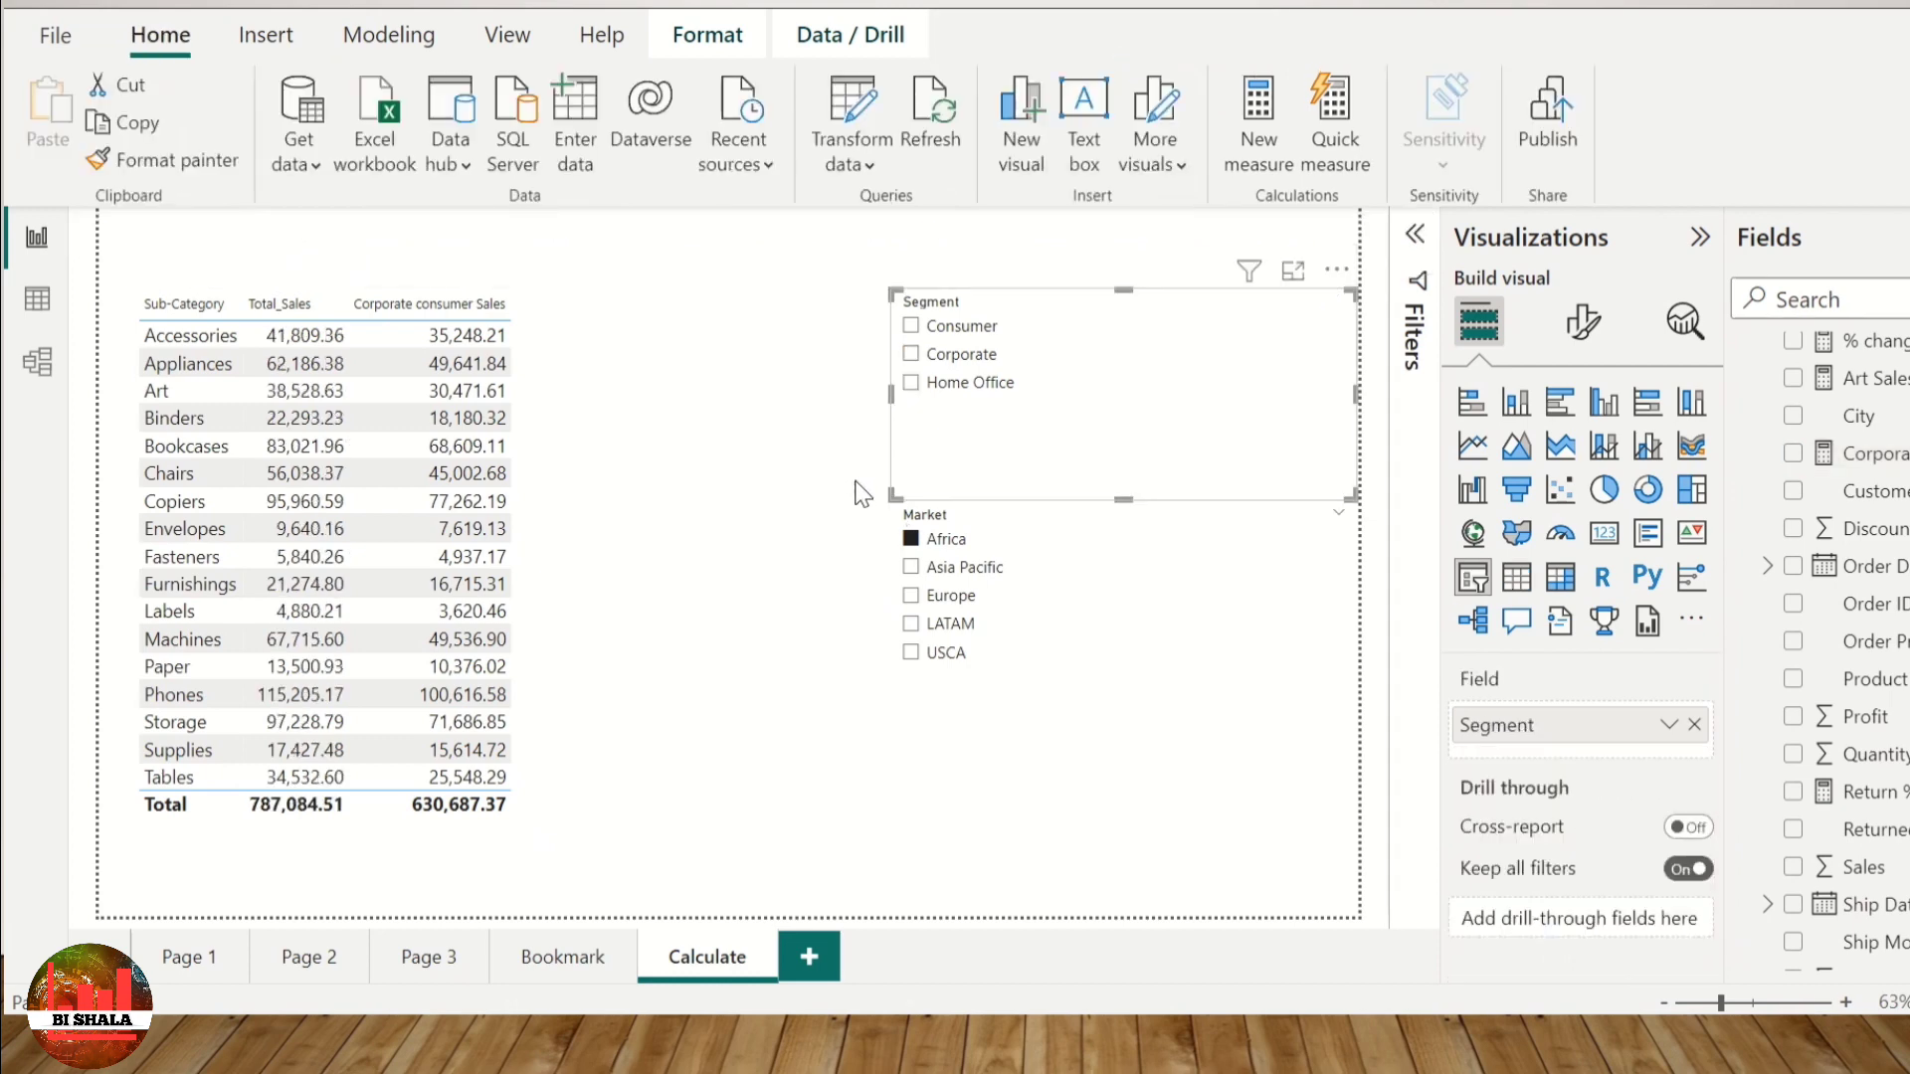
left_click(909, 540)
left_click(789, 537)
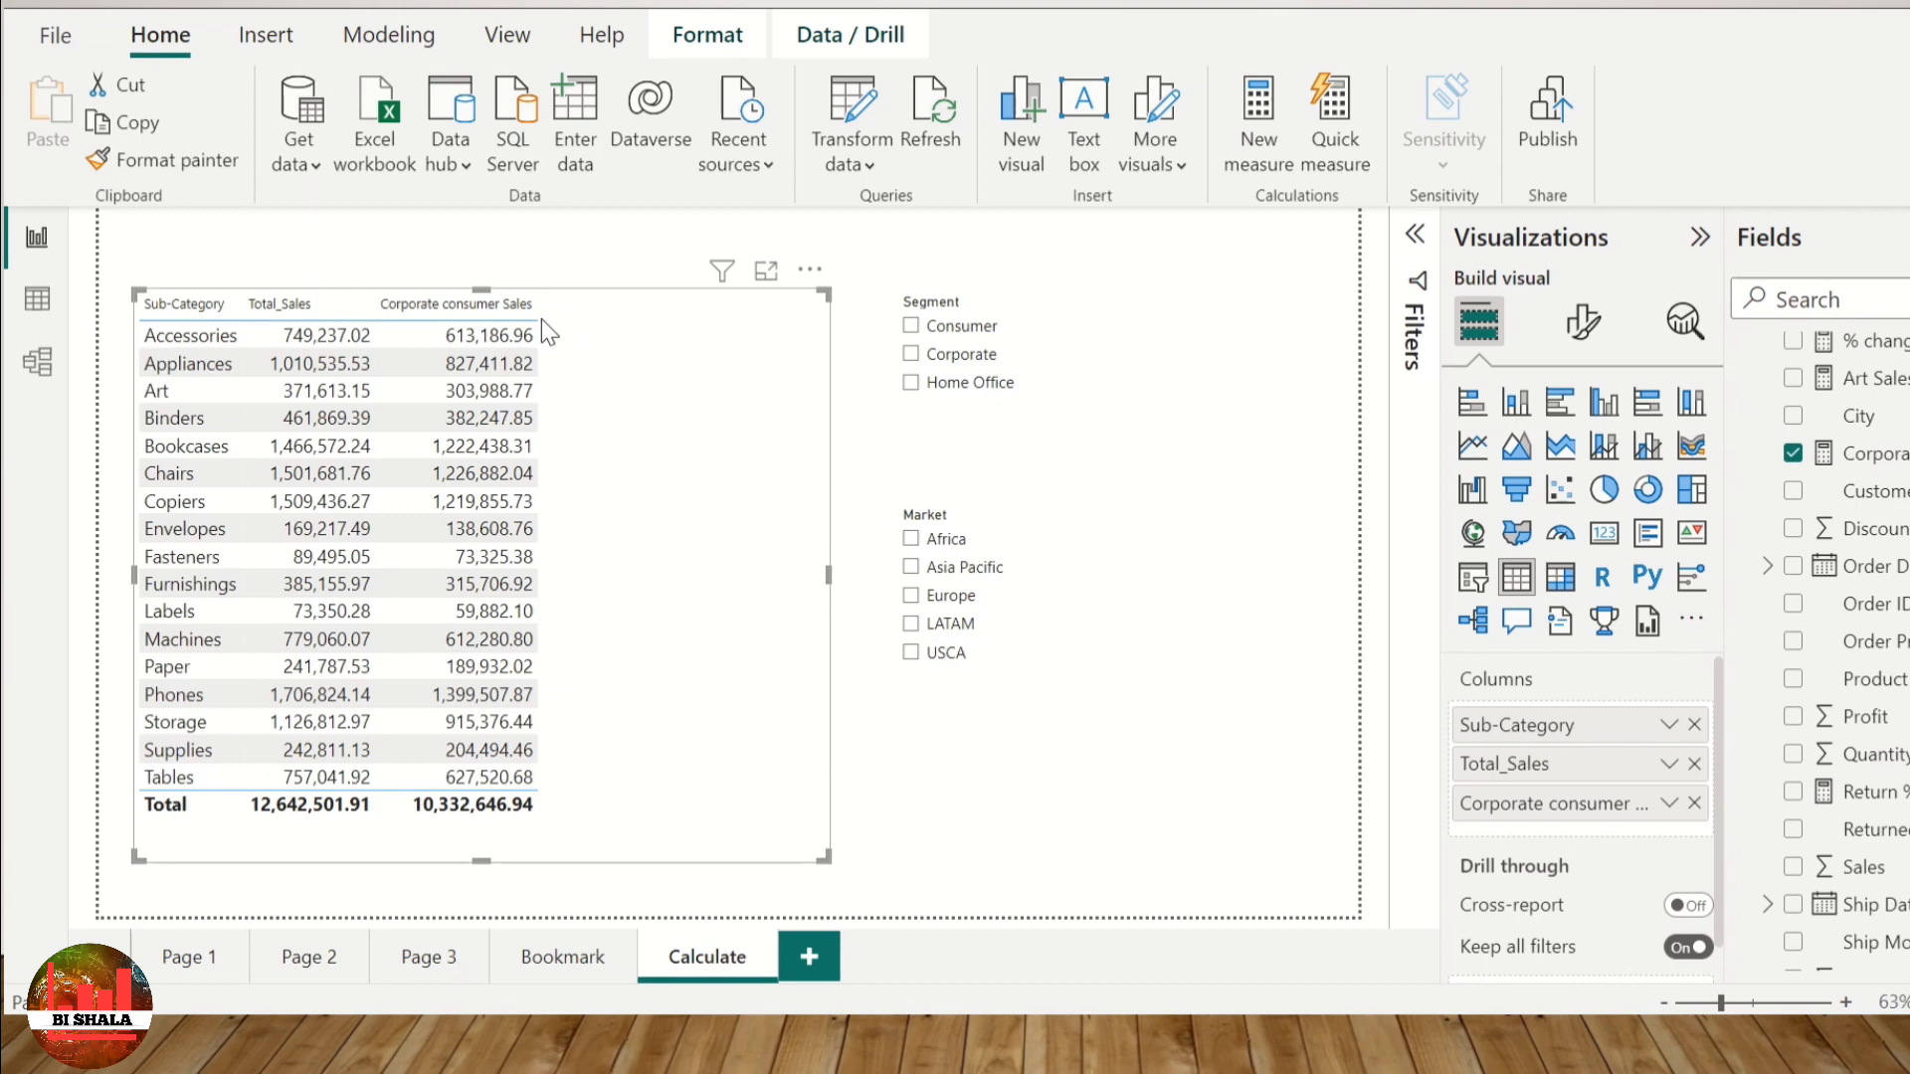
Step: Open the full Corporate consumer Sales formula and examine how OR combines the two segment conditions
left_click(1039, 268)
scroll(1875, 495, "up", 3)
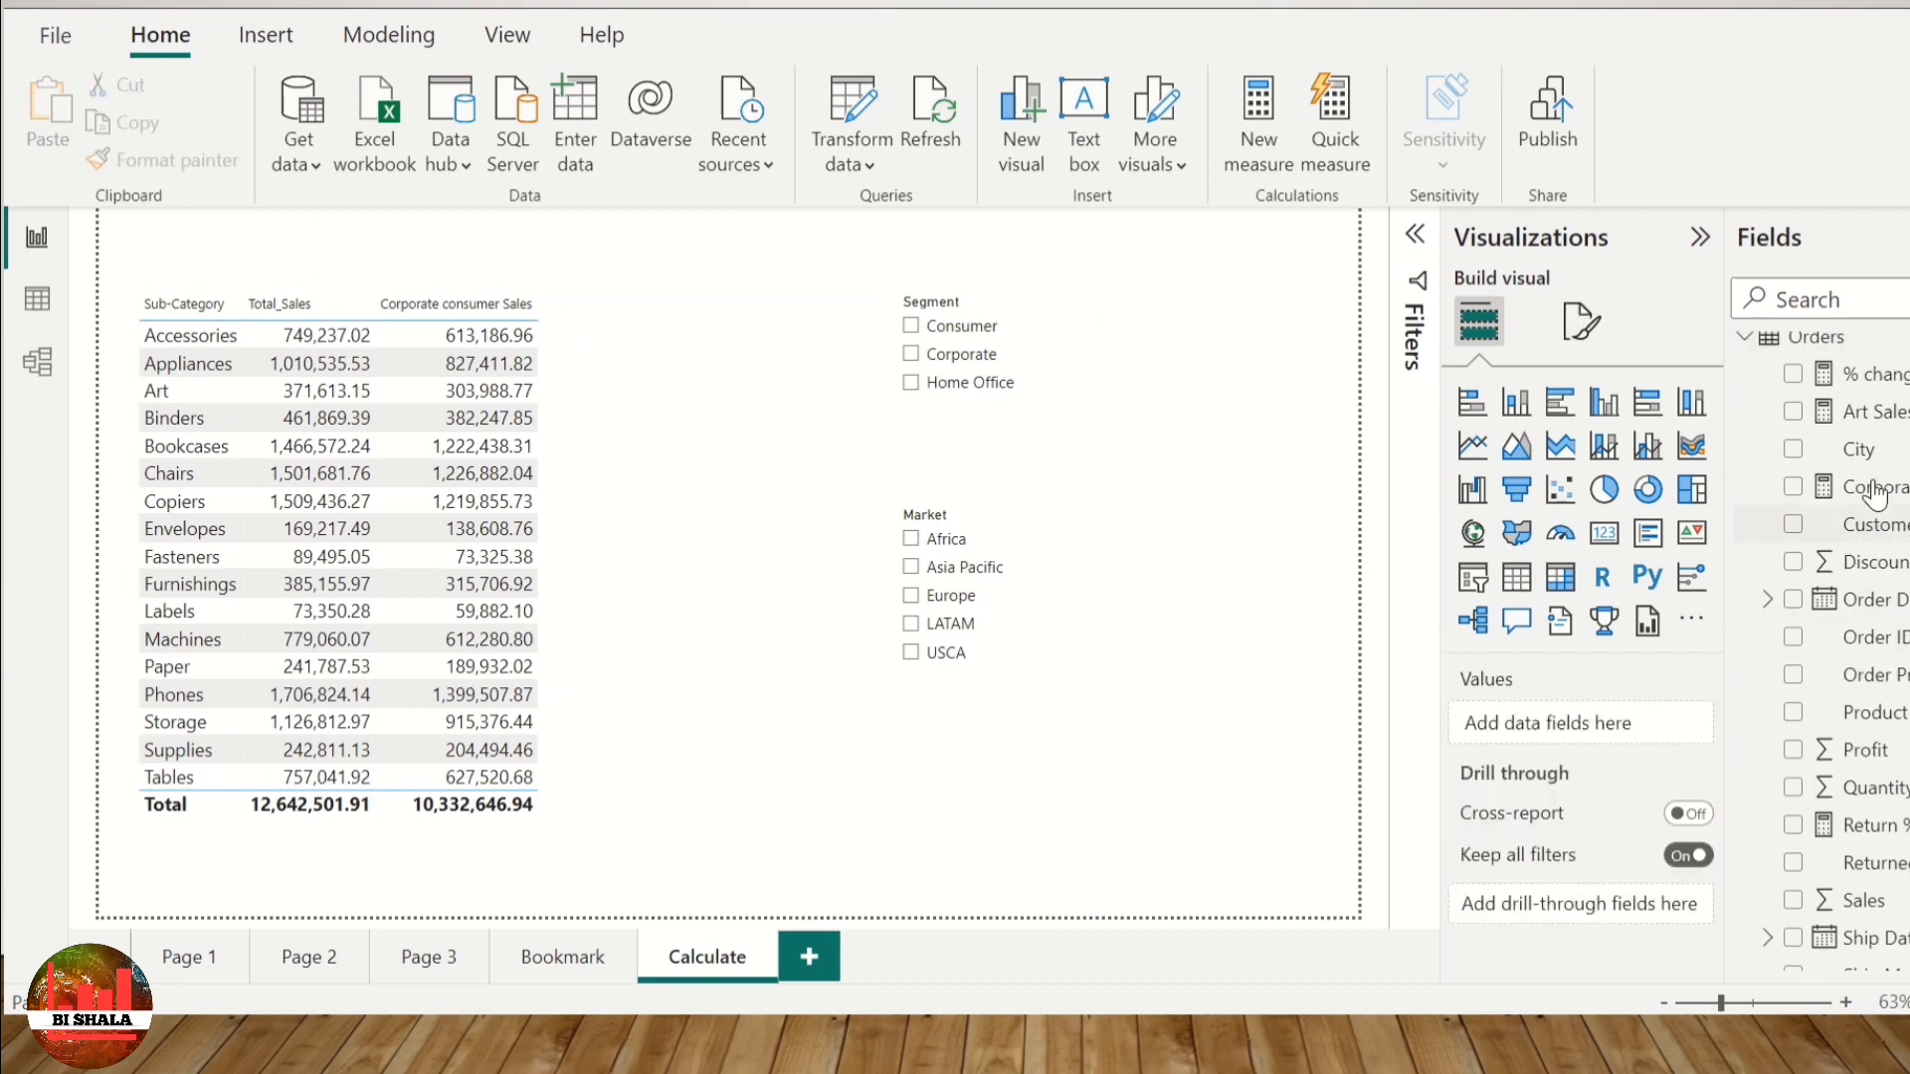
scroll(1875, 623, "down", 5)
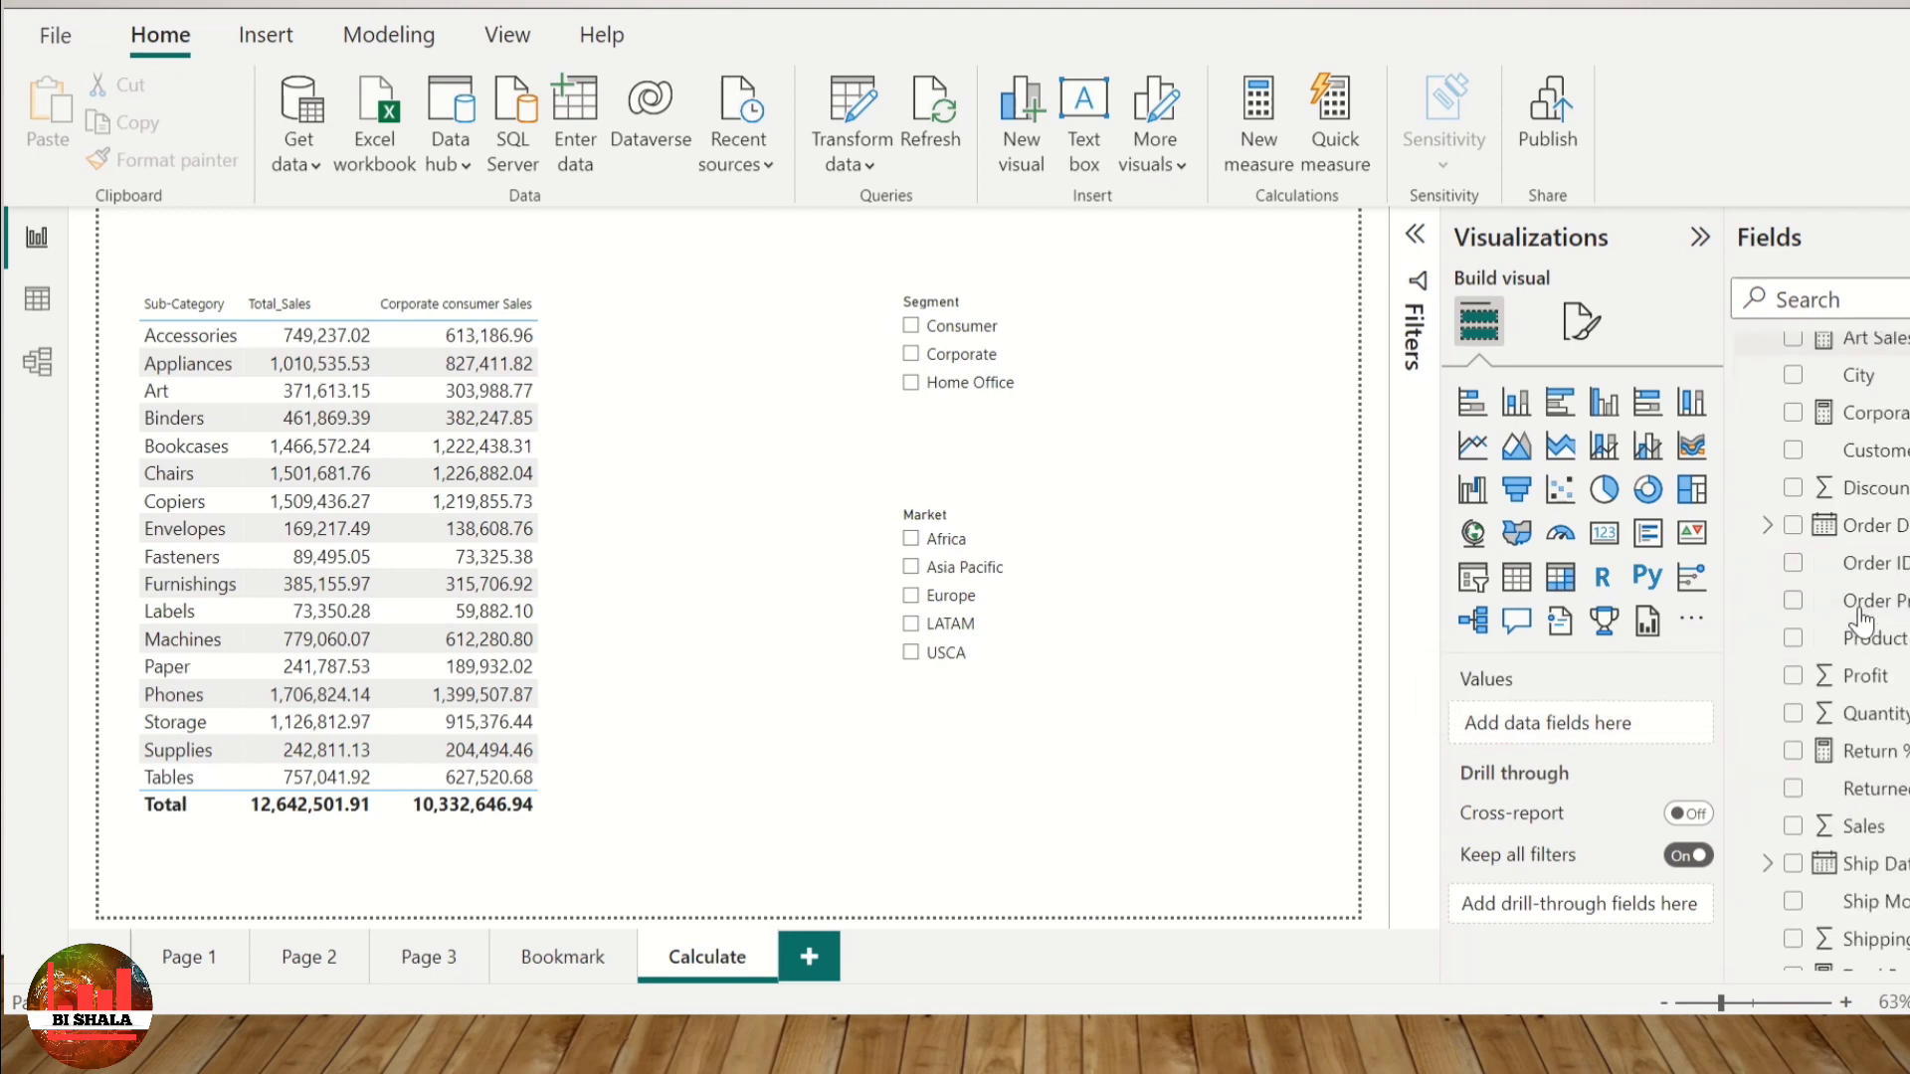
scroll(1846, 636, "down", 4)
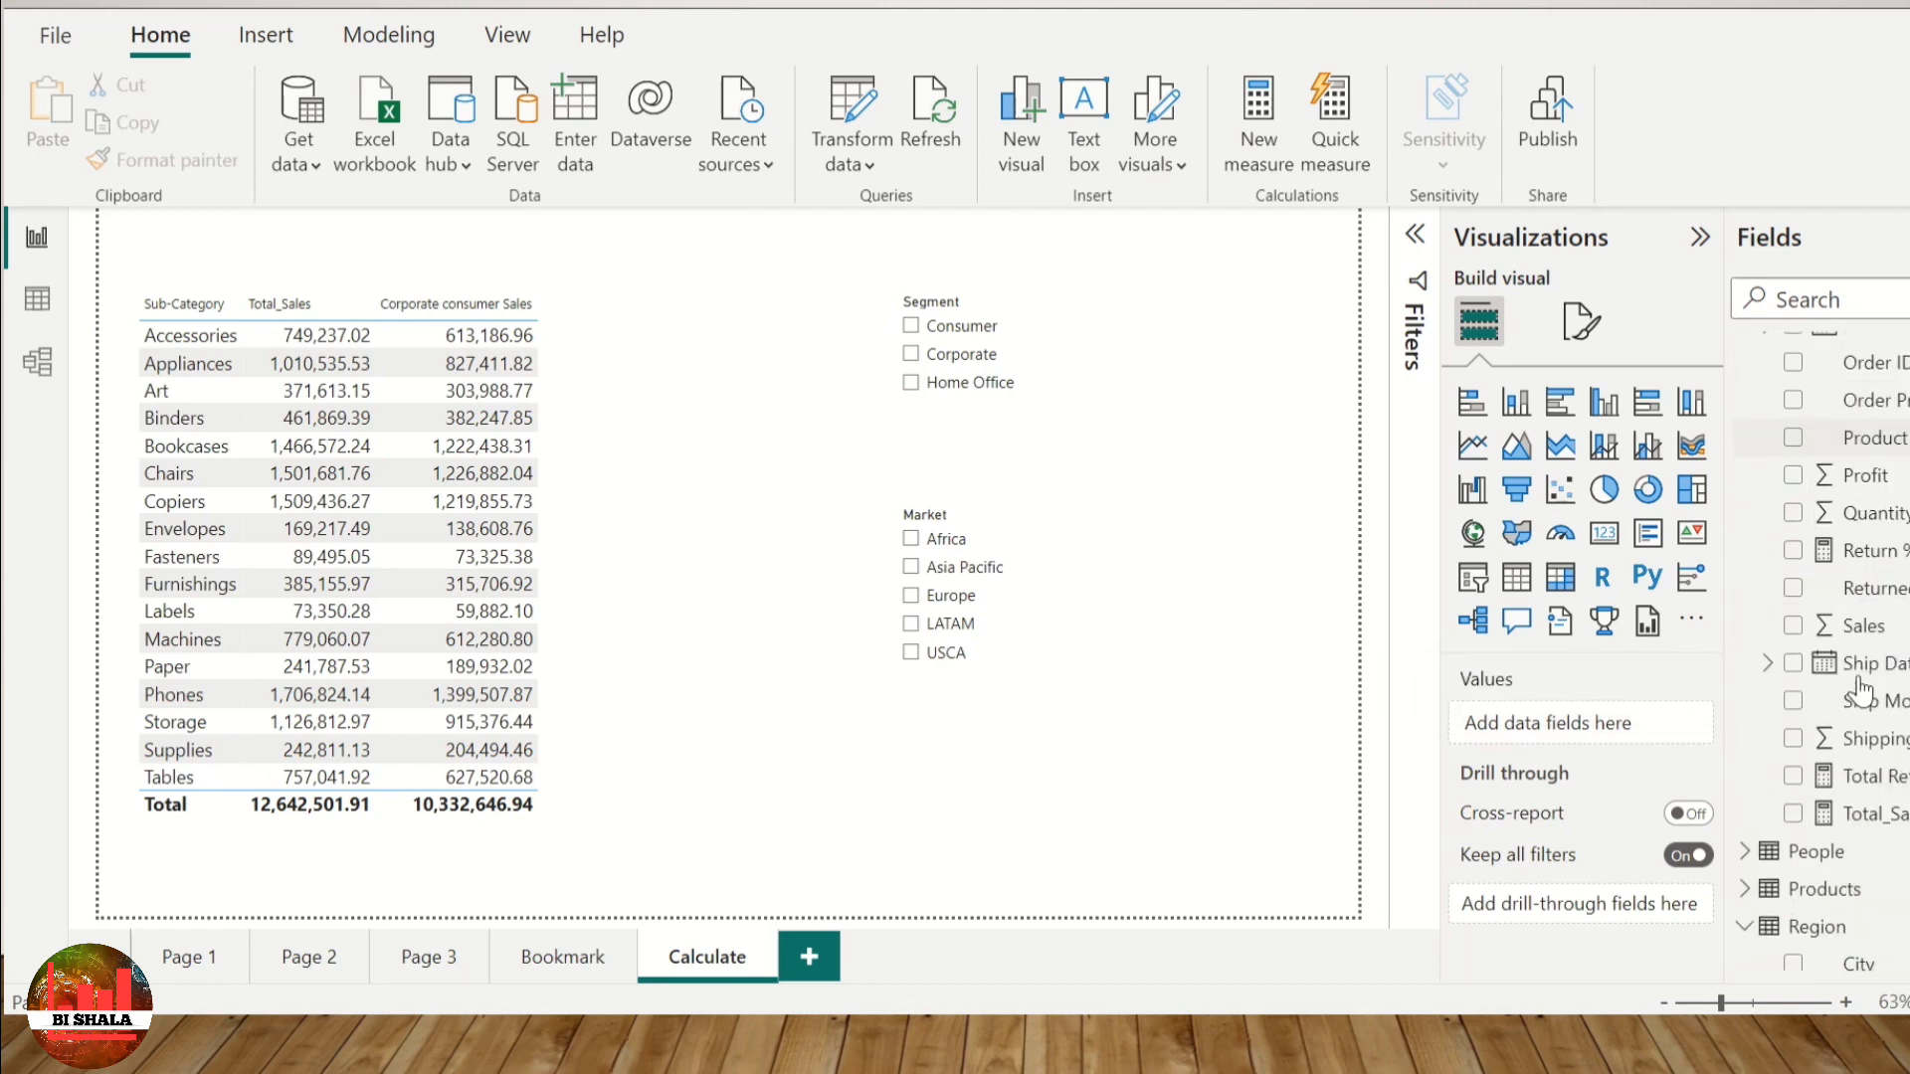
left_click(696, 623)
left_click(1860, 813)
scroll(1870, 697, "up", 8)
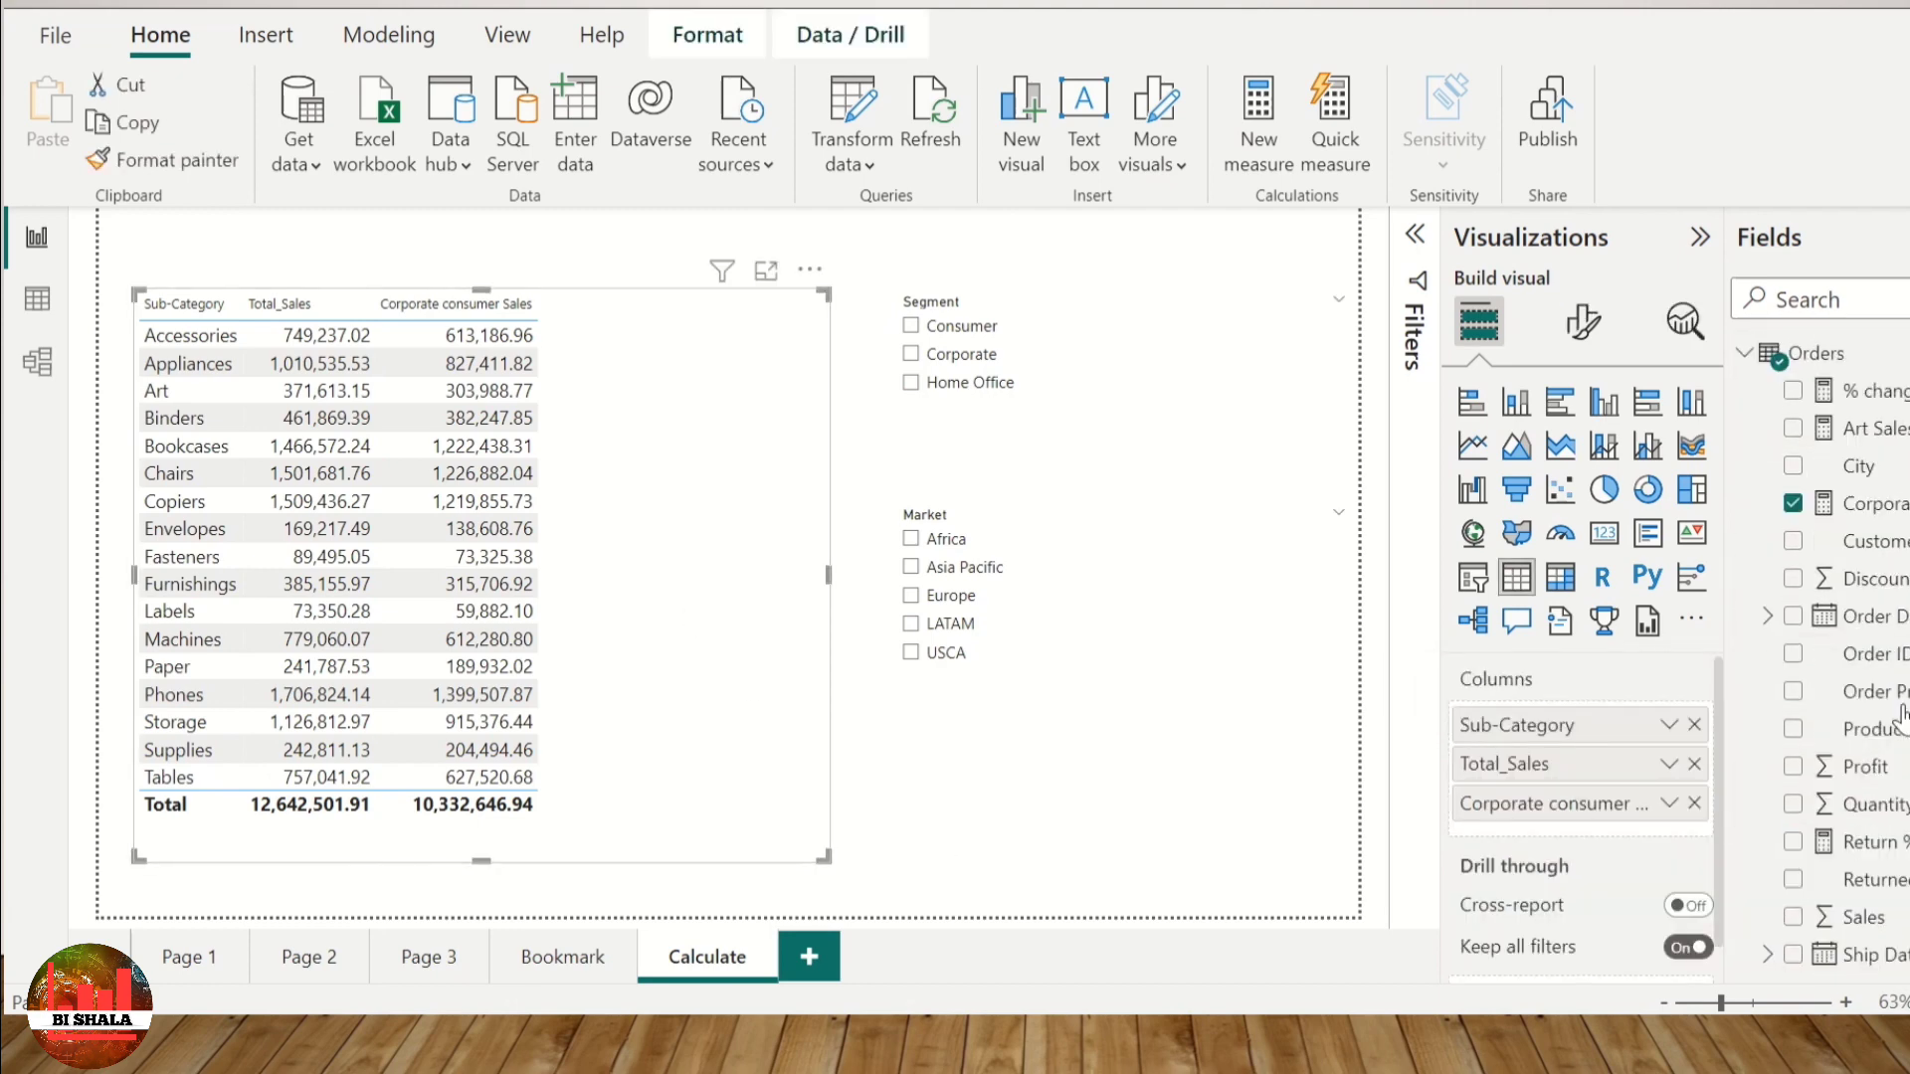
left_click(1870, 595)
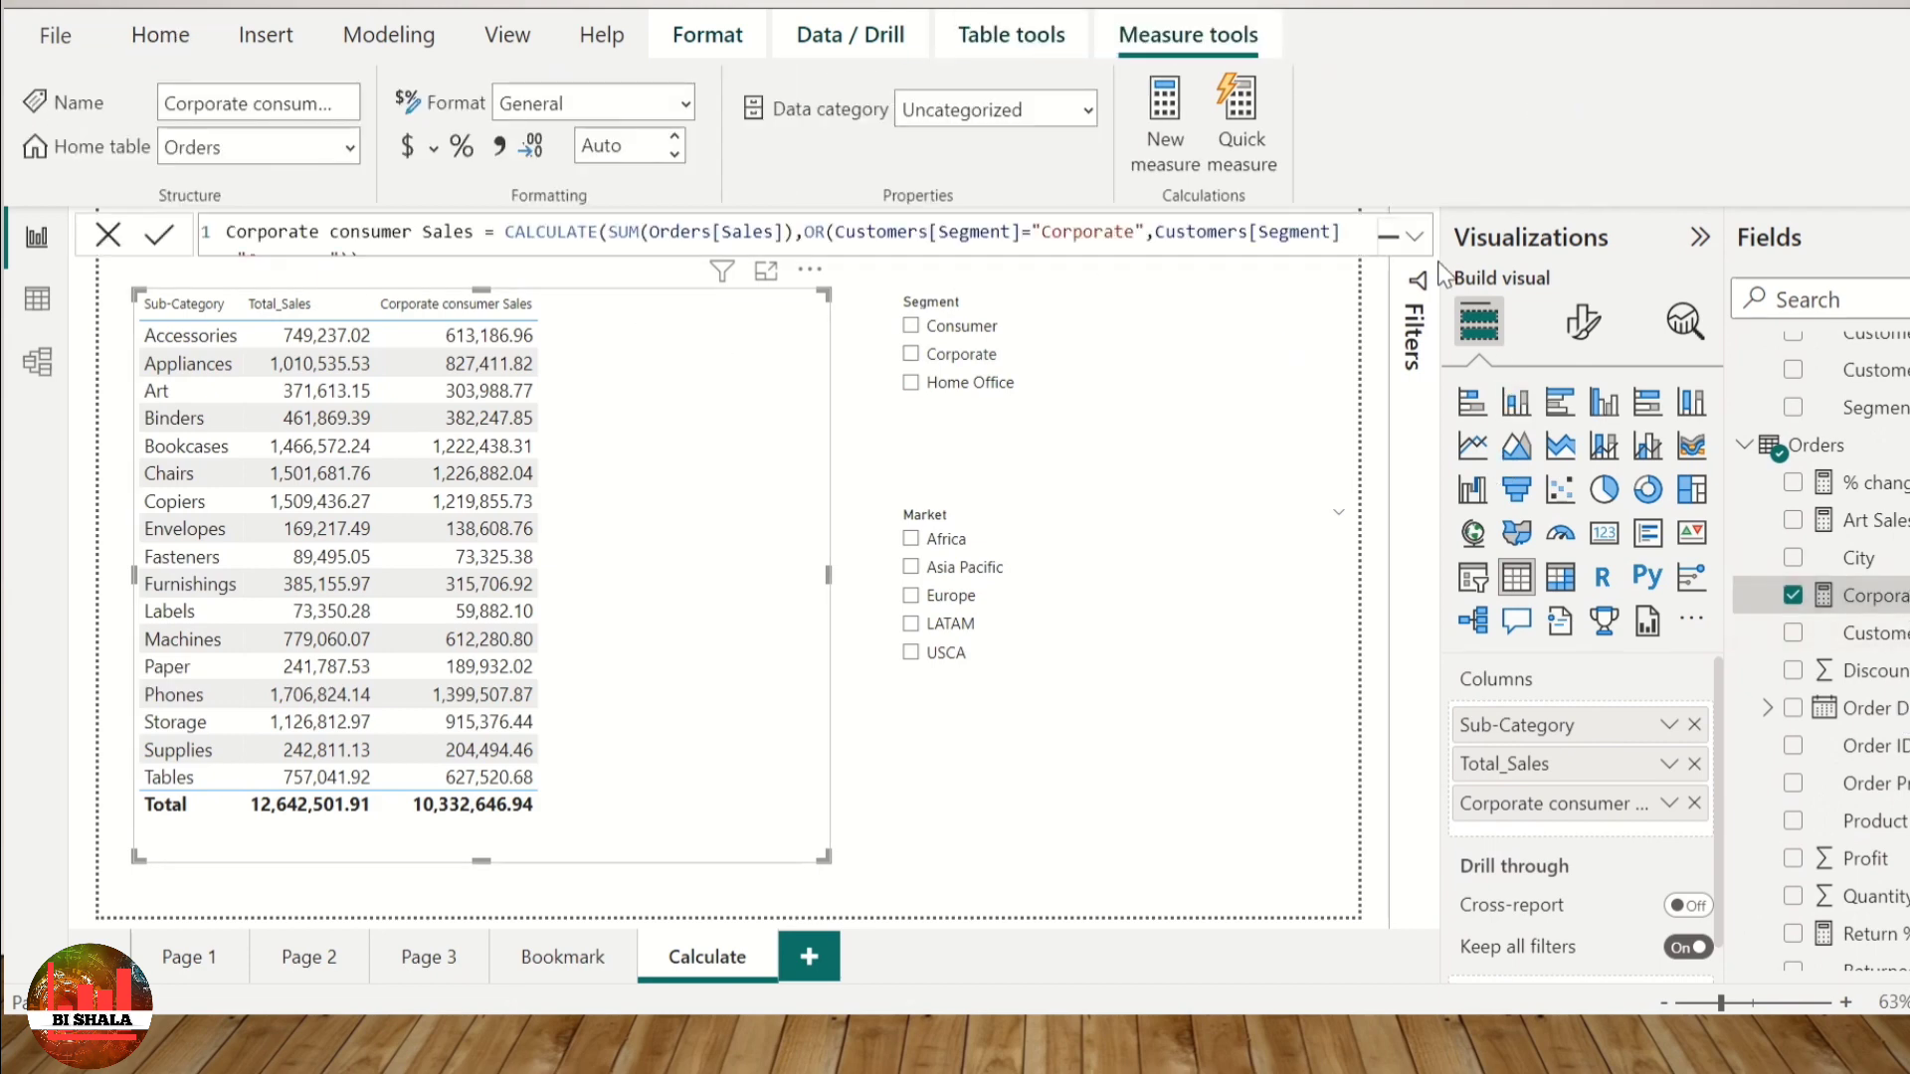
left_click(1415, 244)
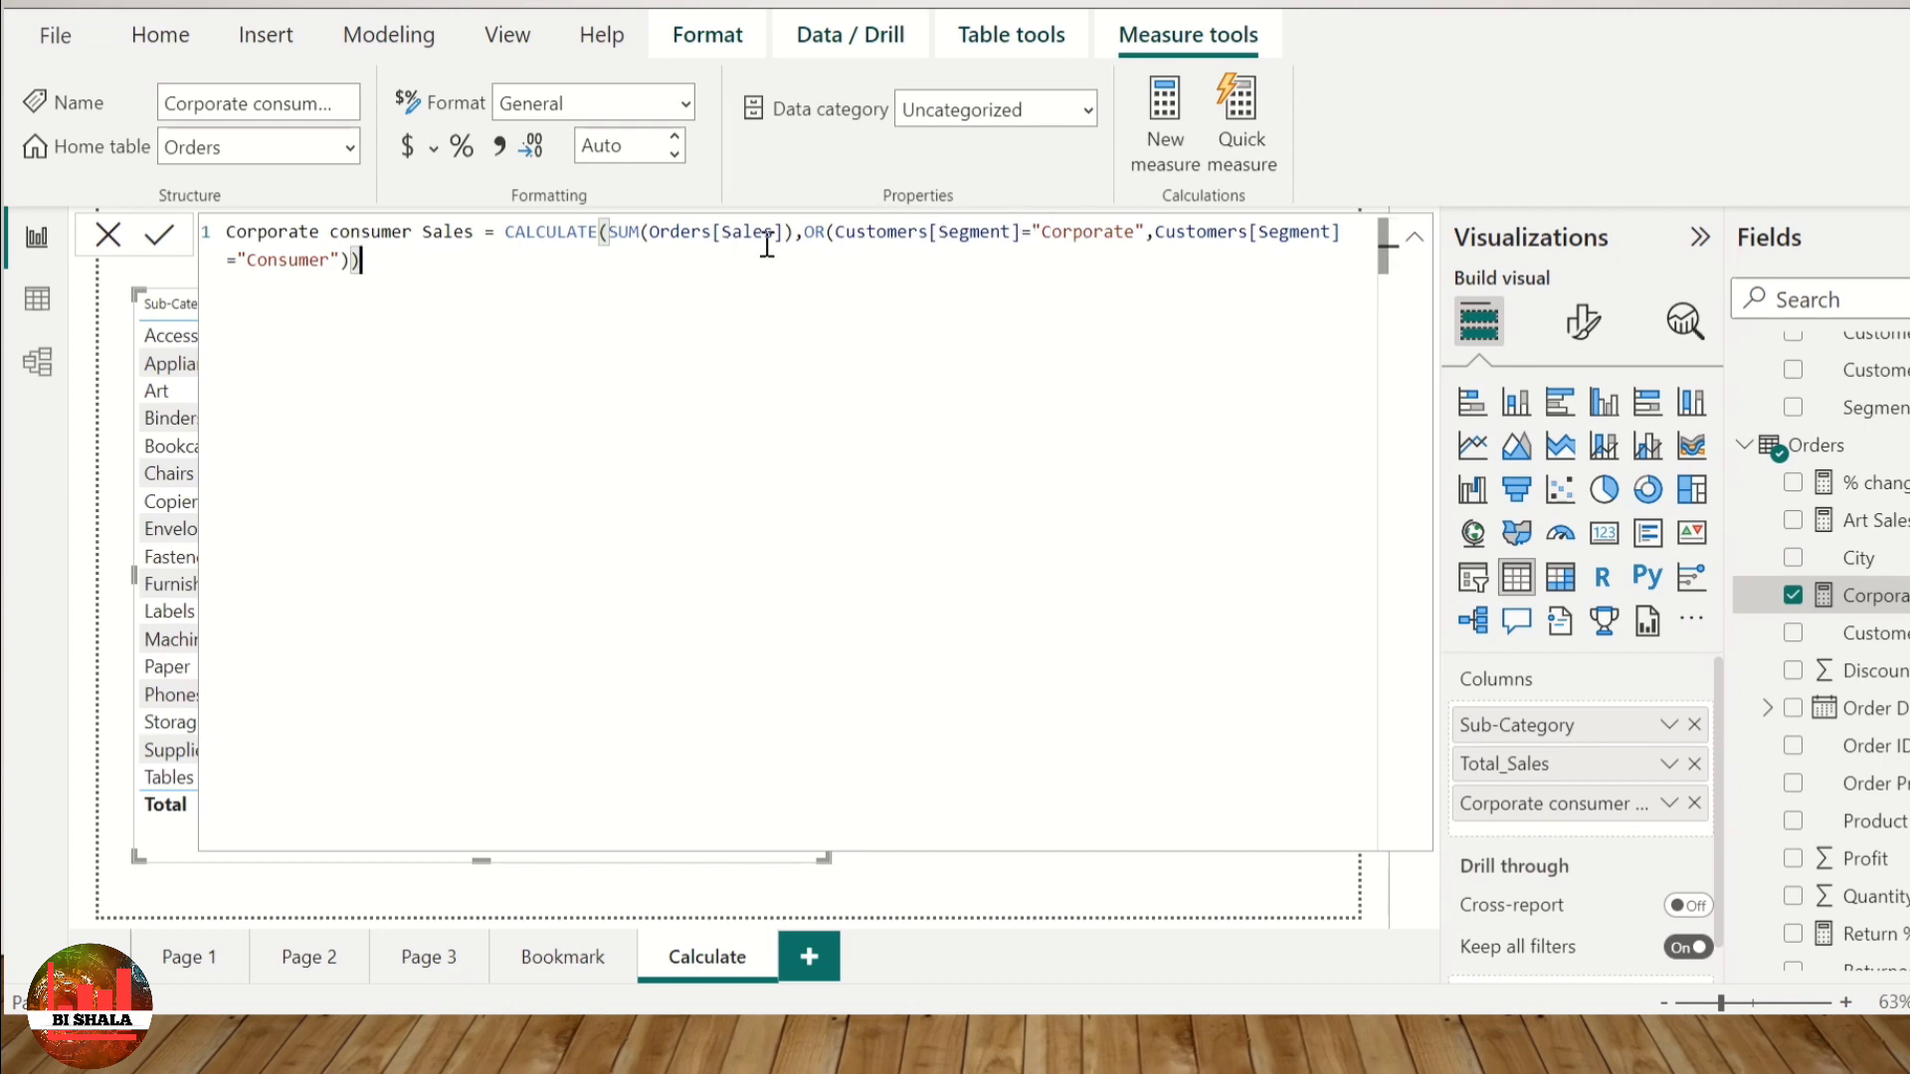
left_click(830, 231)
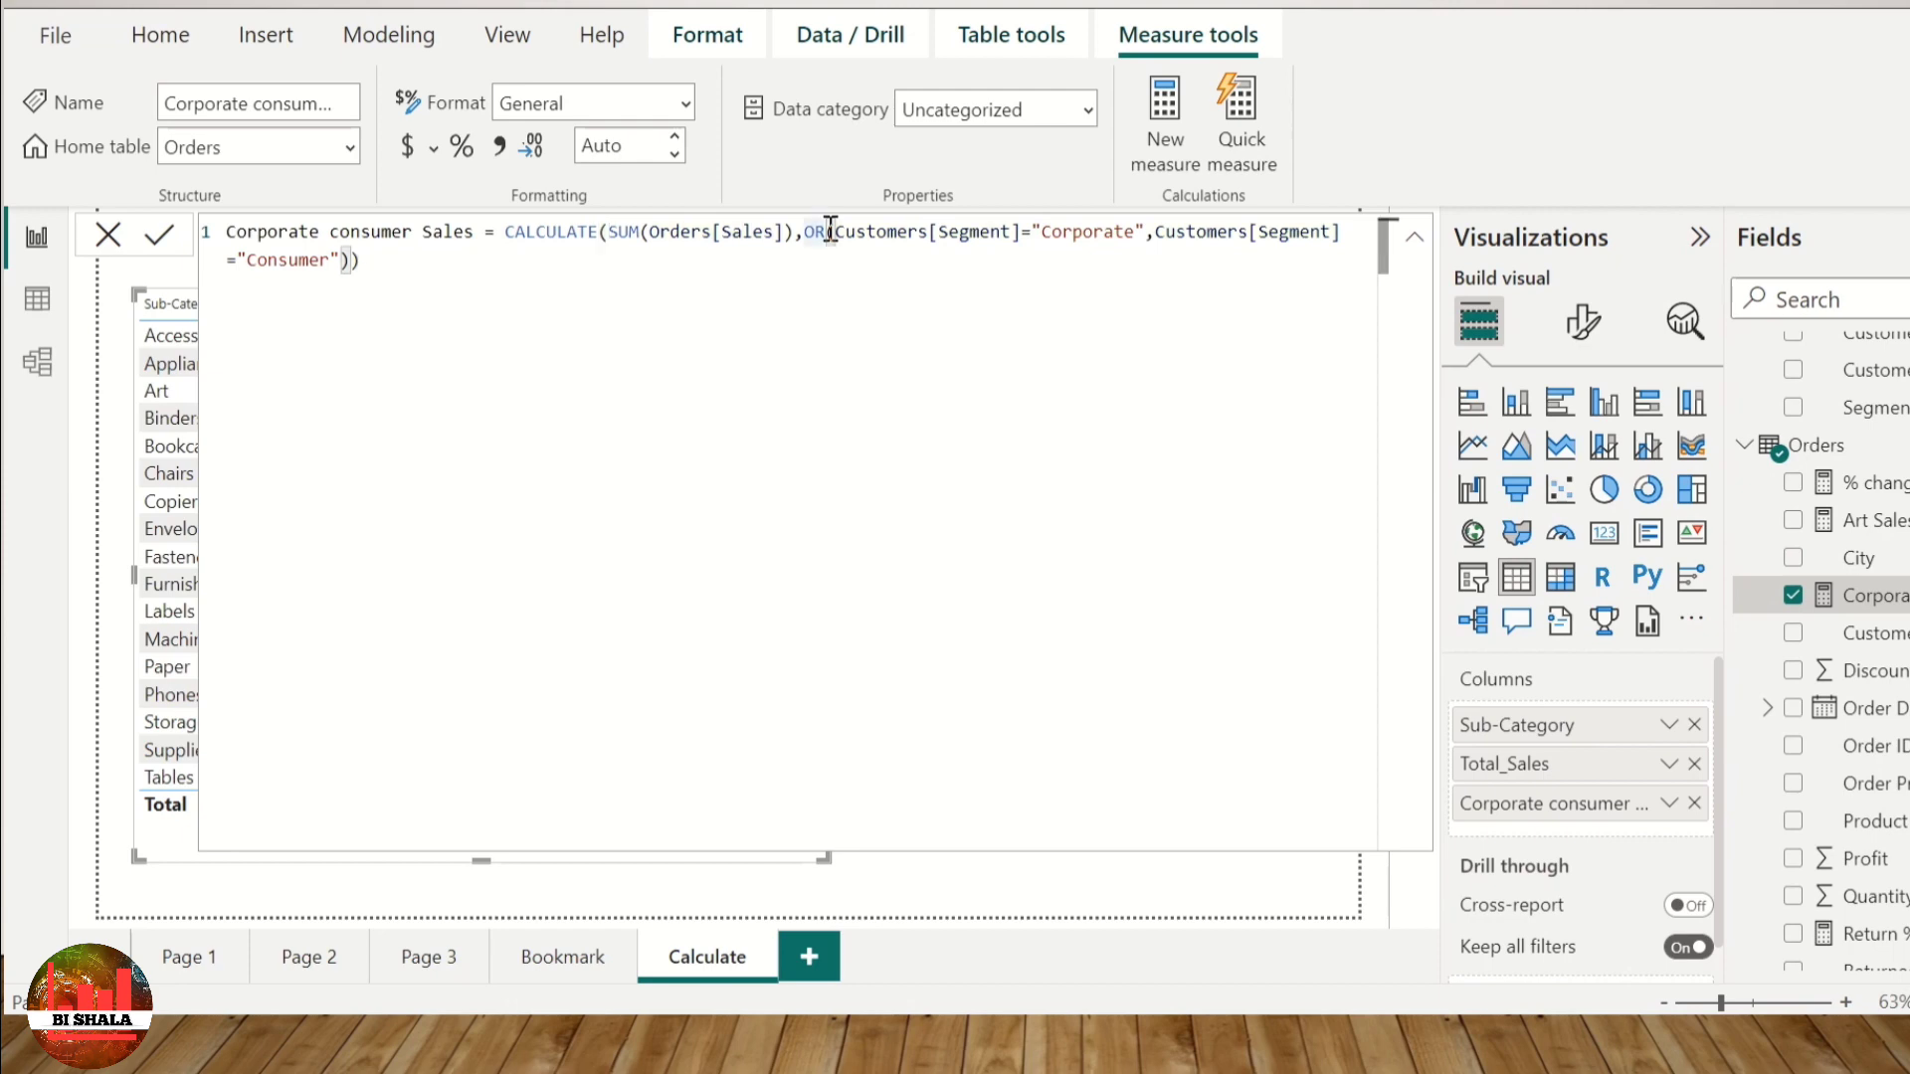
double_click(816, 232)
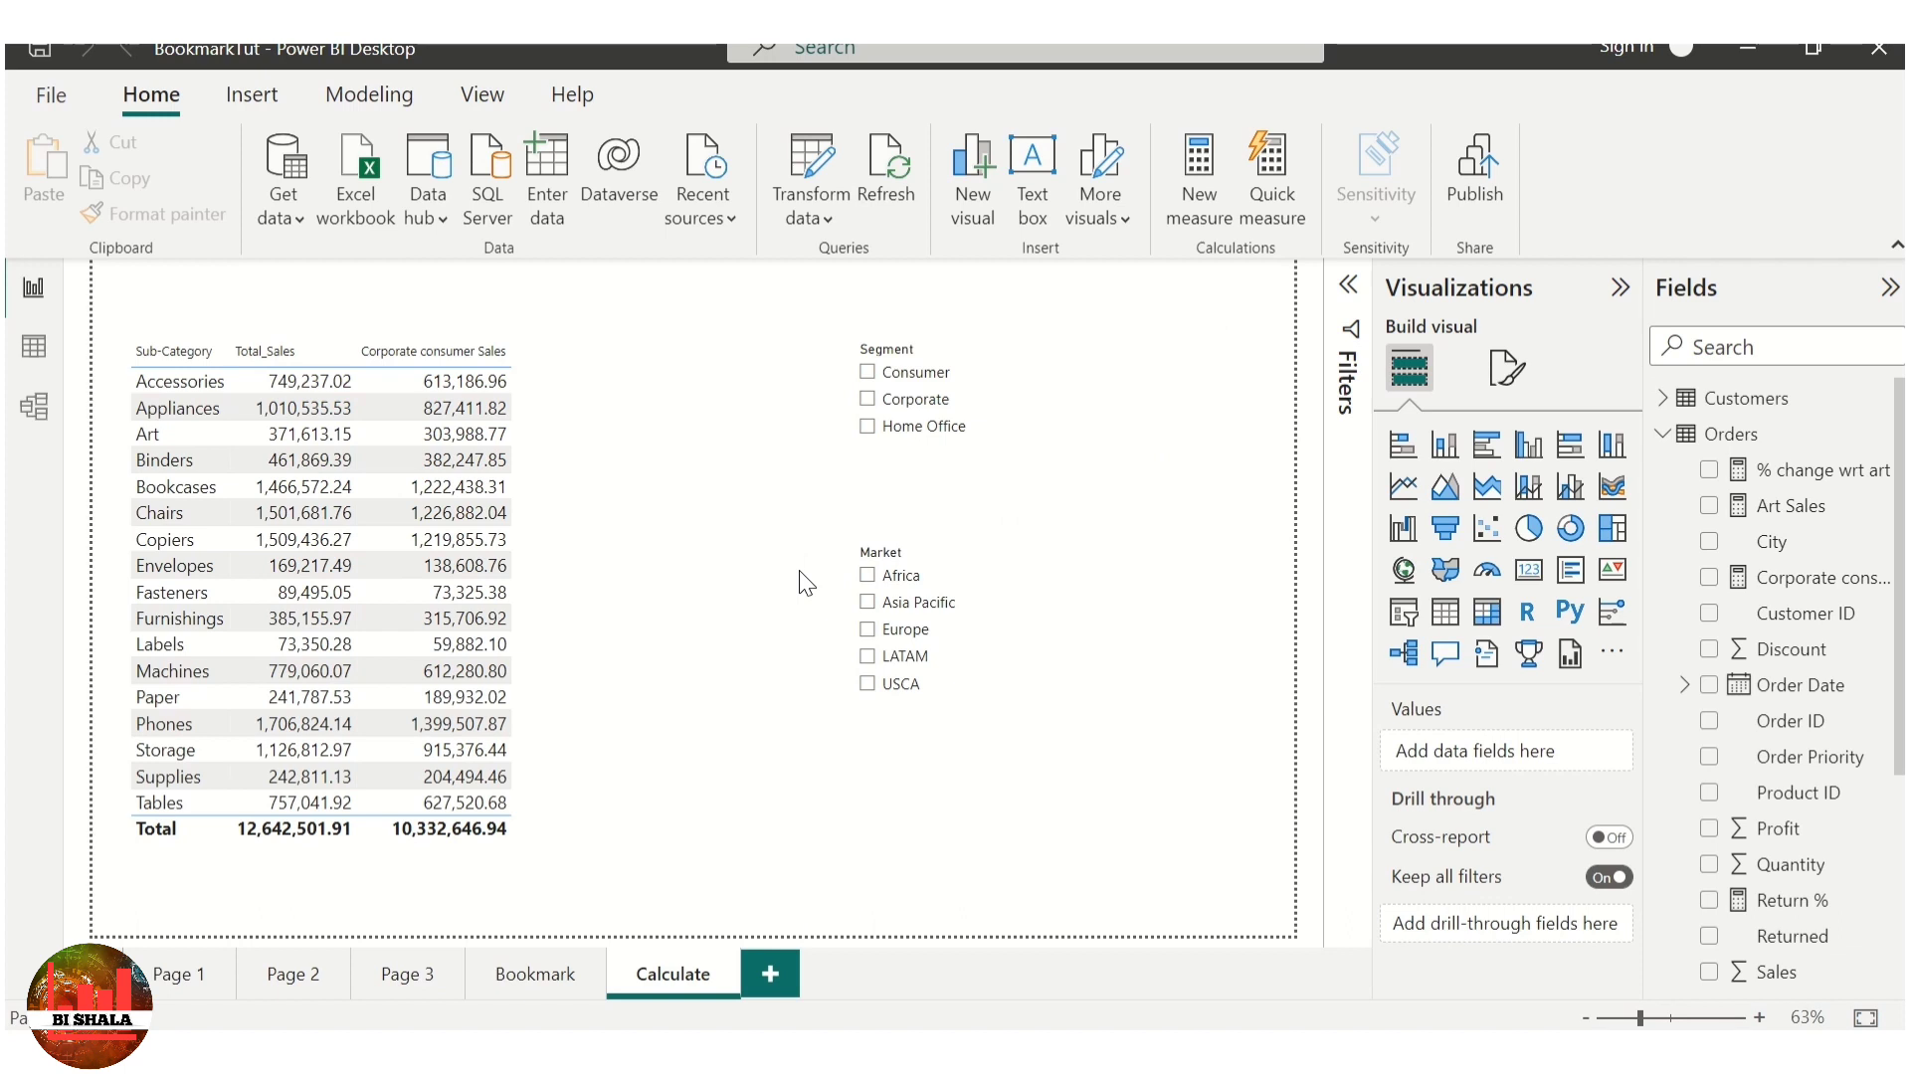
Step: Reopen the Corporate consumer Sales formula and delete the OR function with its segment conditions following SUM(Orders[Sales])
left_click(1818, 588)
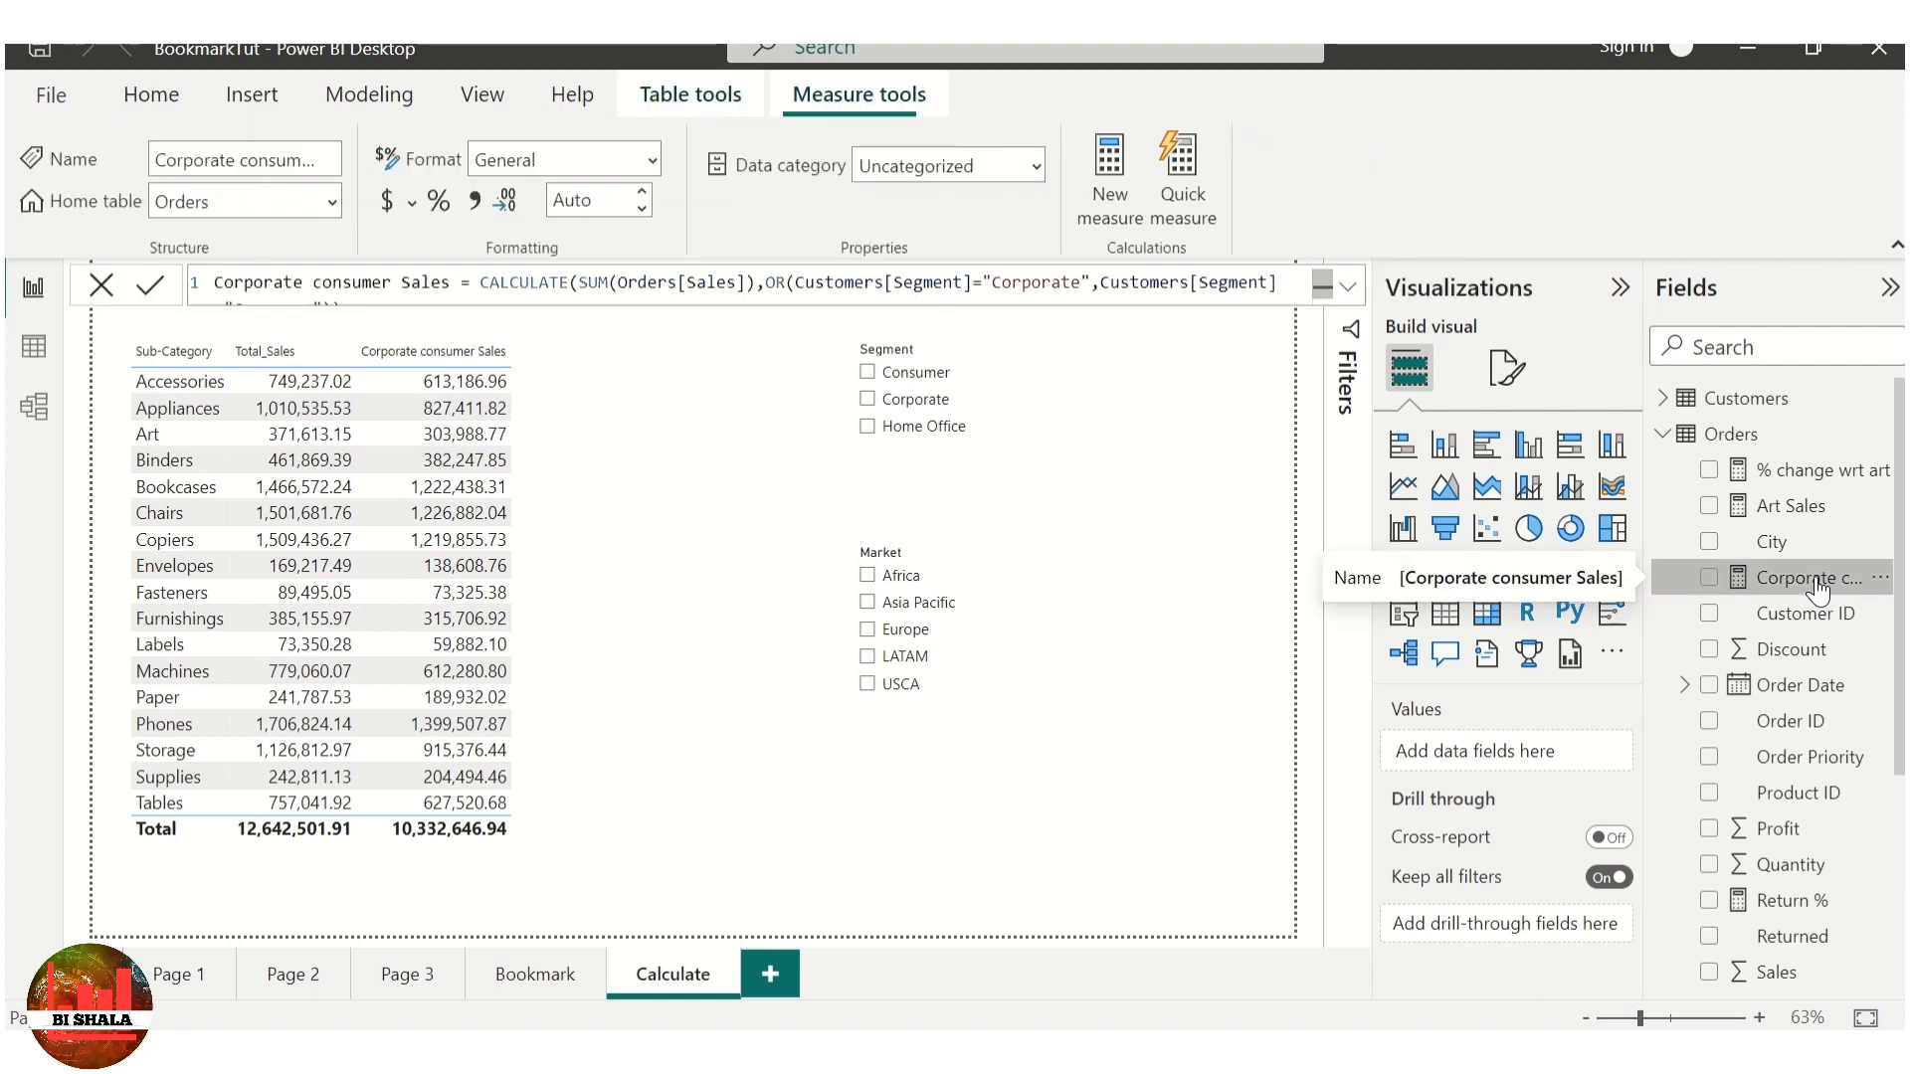
left_click(1347, 291)
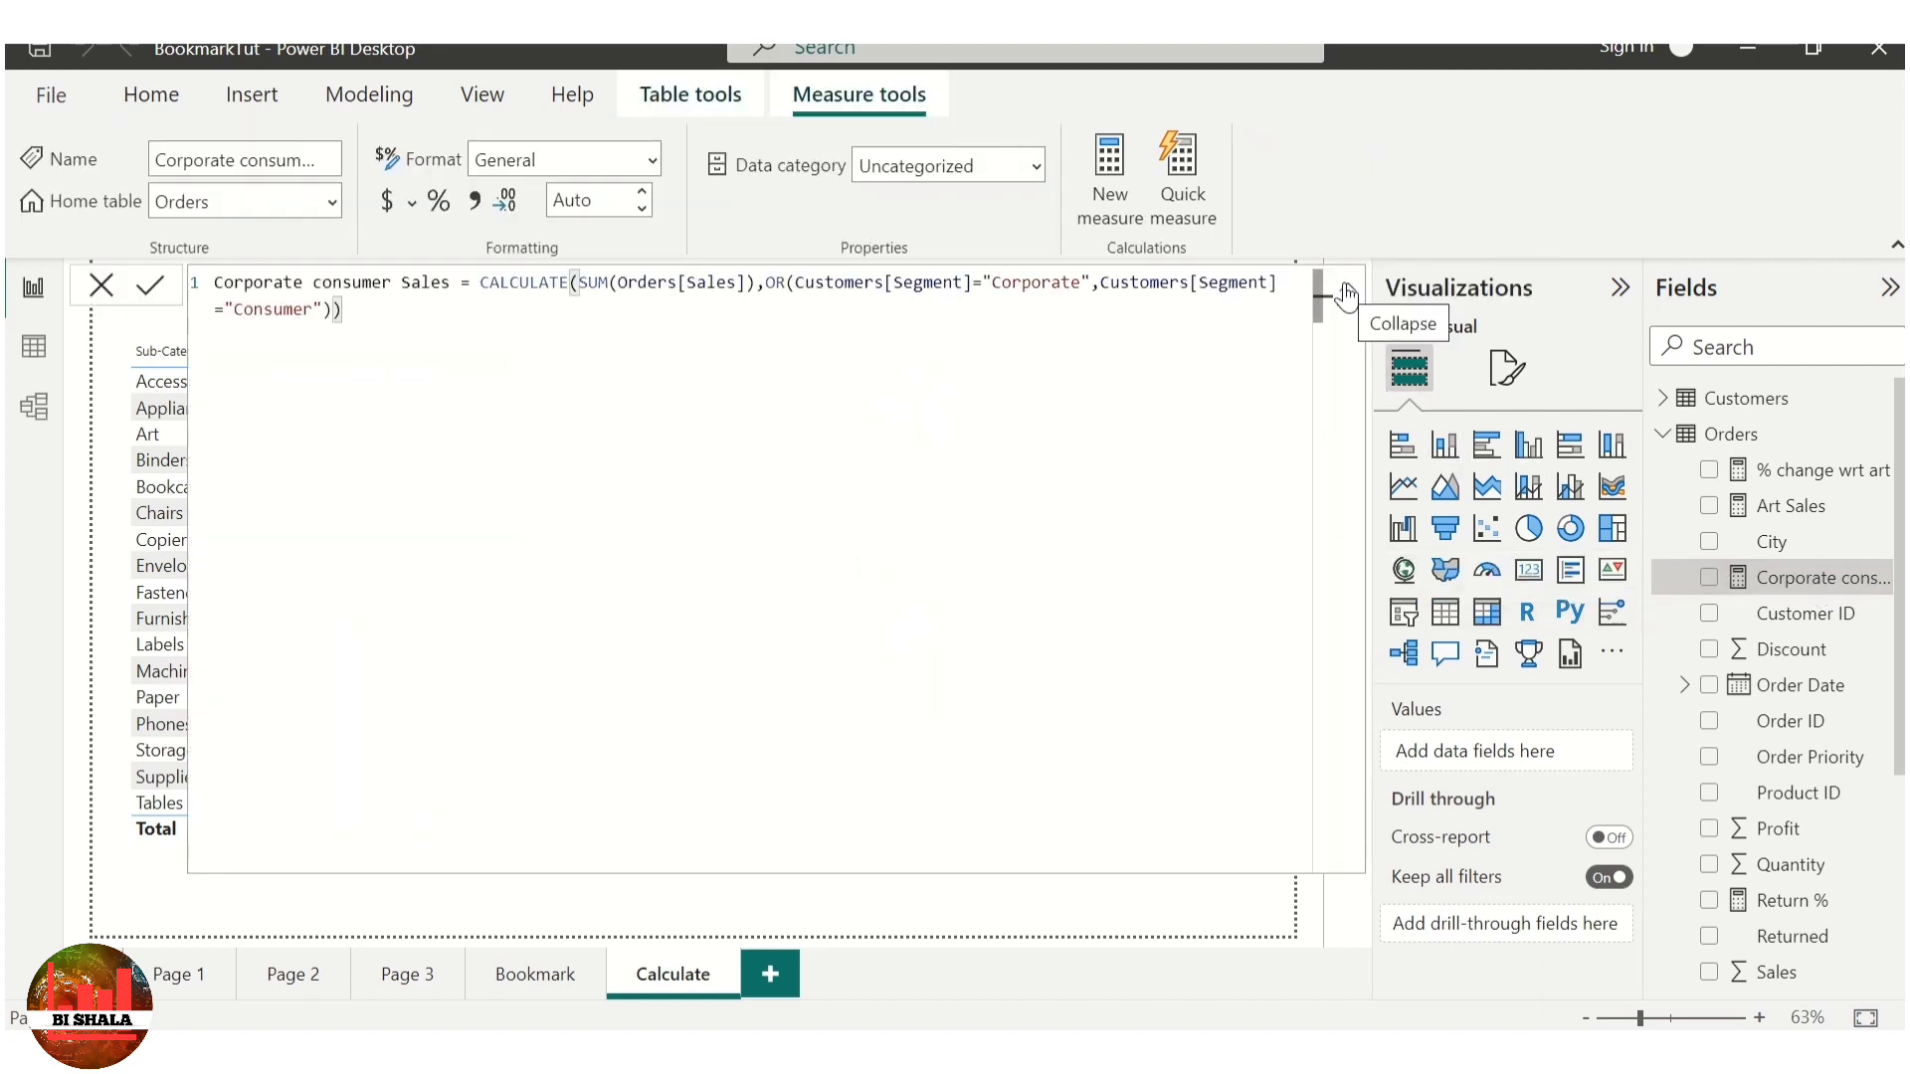
left_click(786, 279)
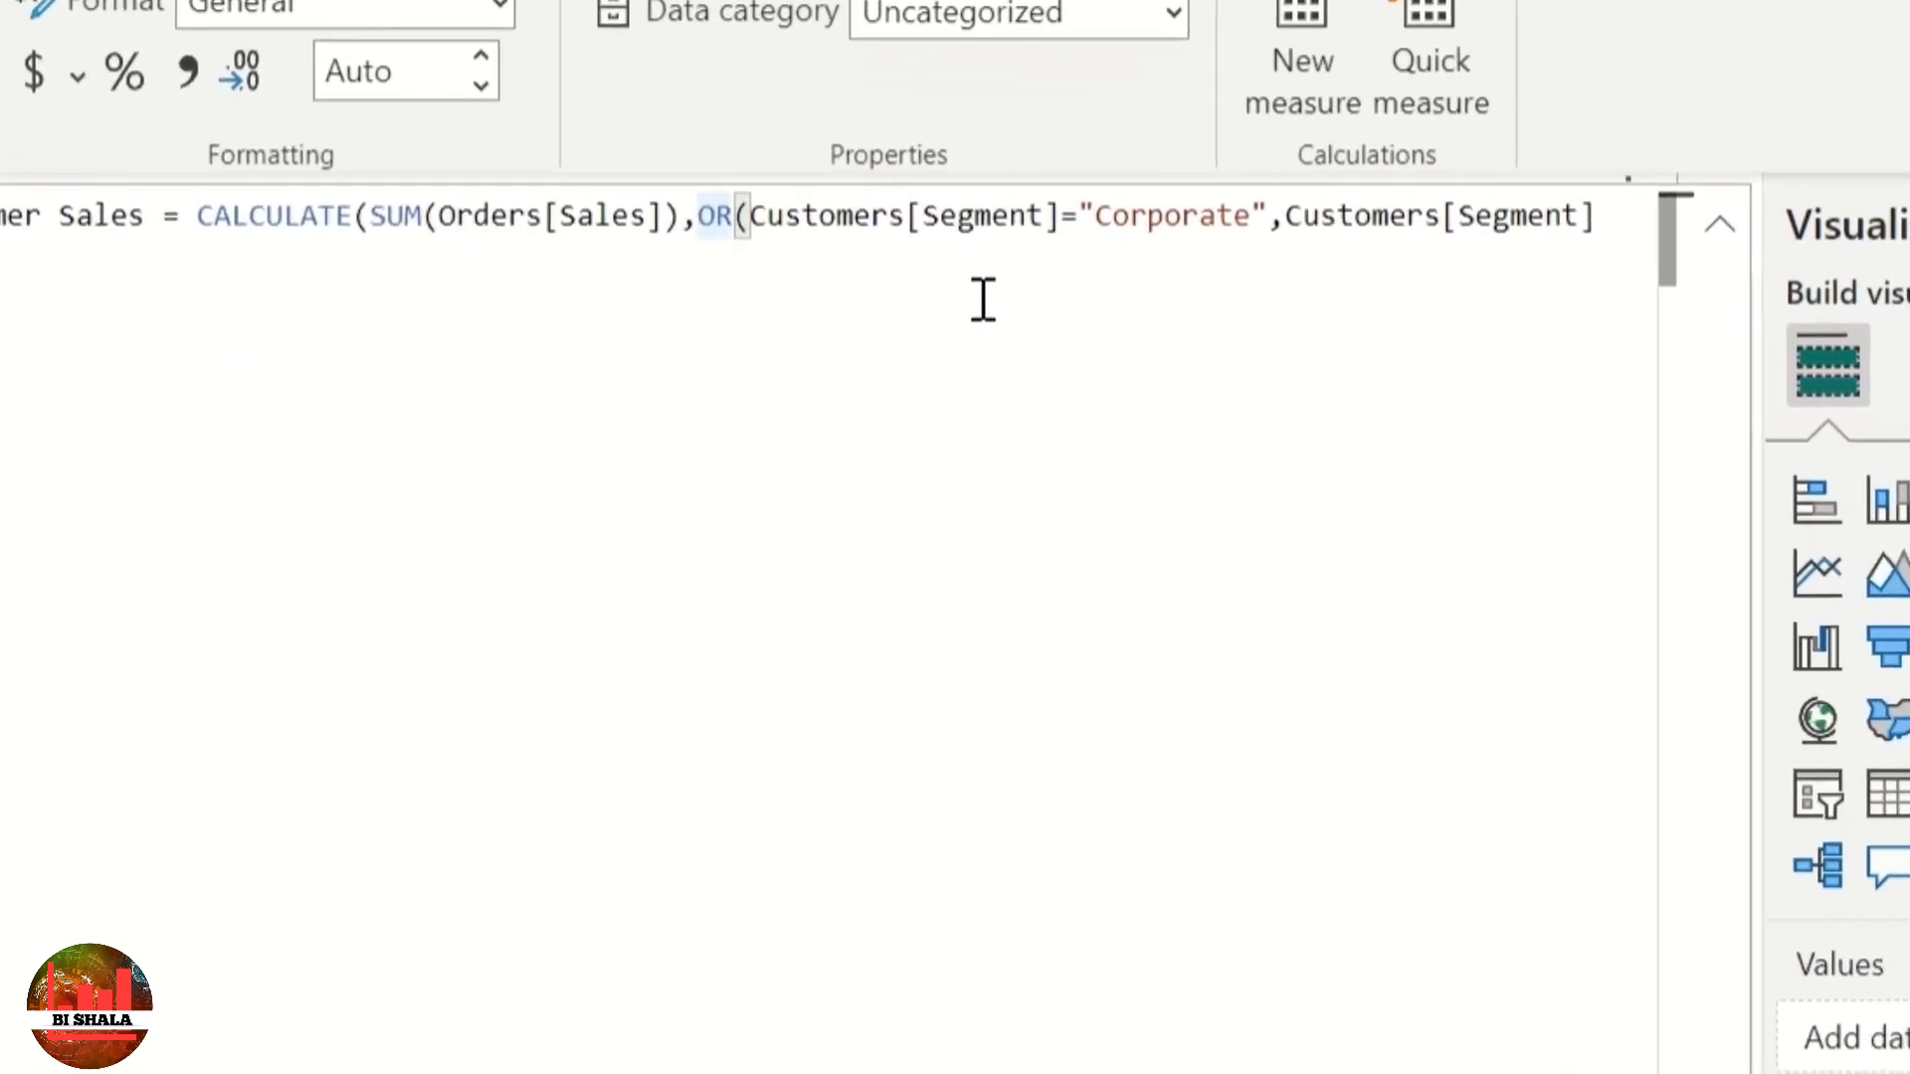
key("BackSpace")
key("BackSpace")
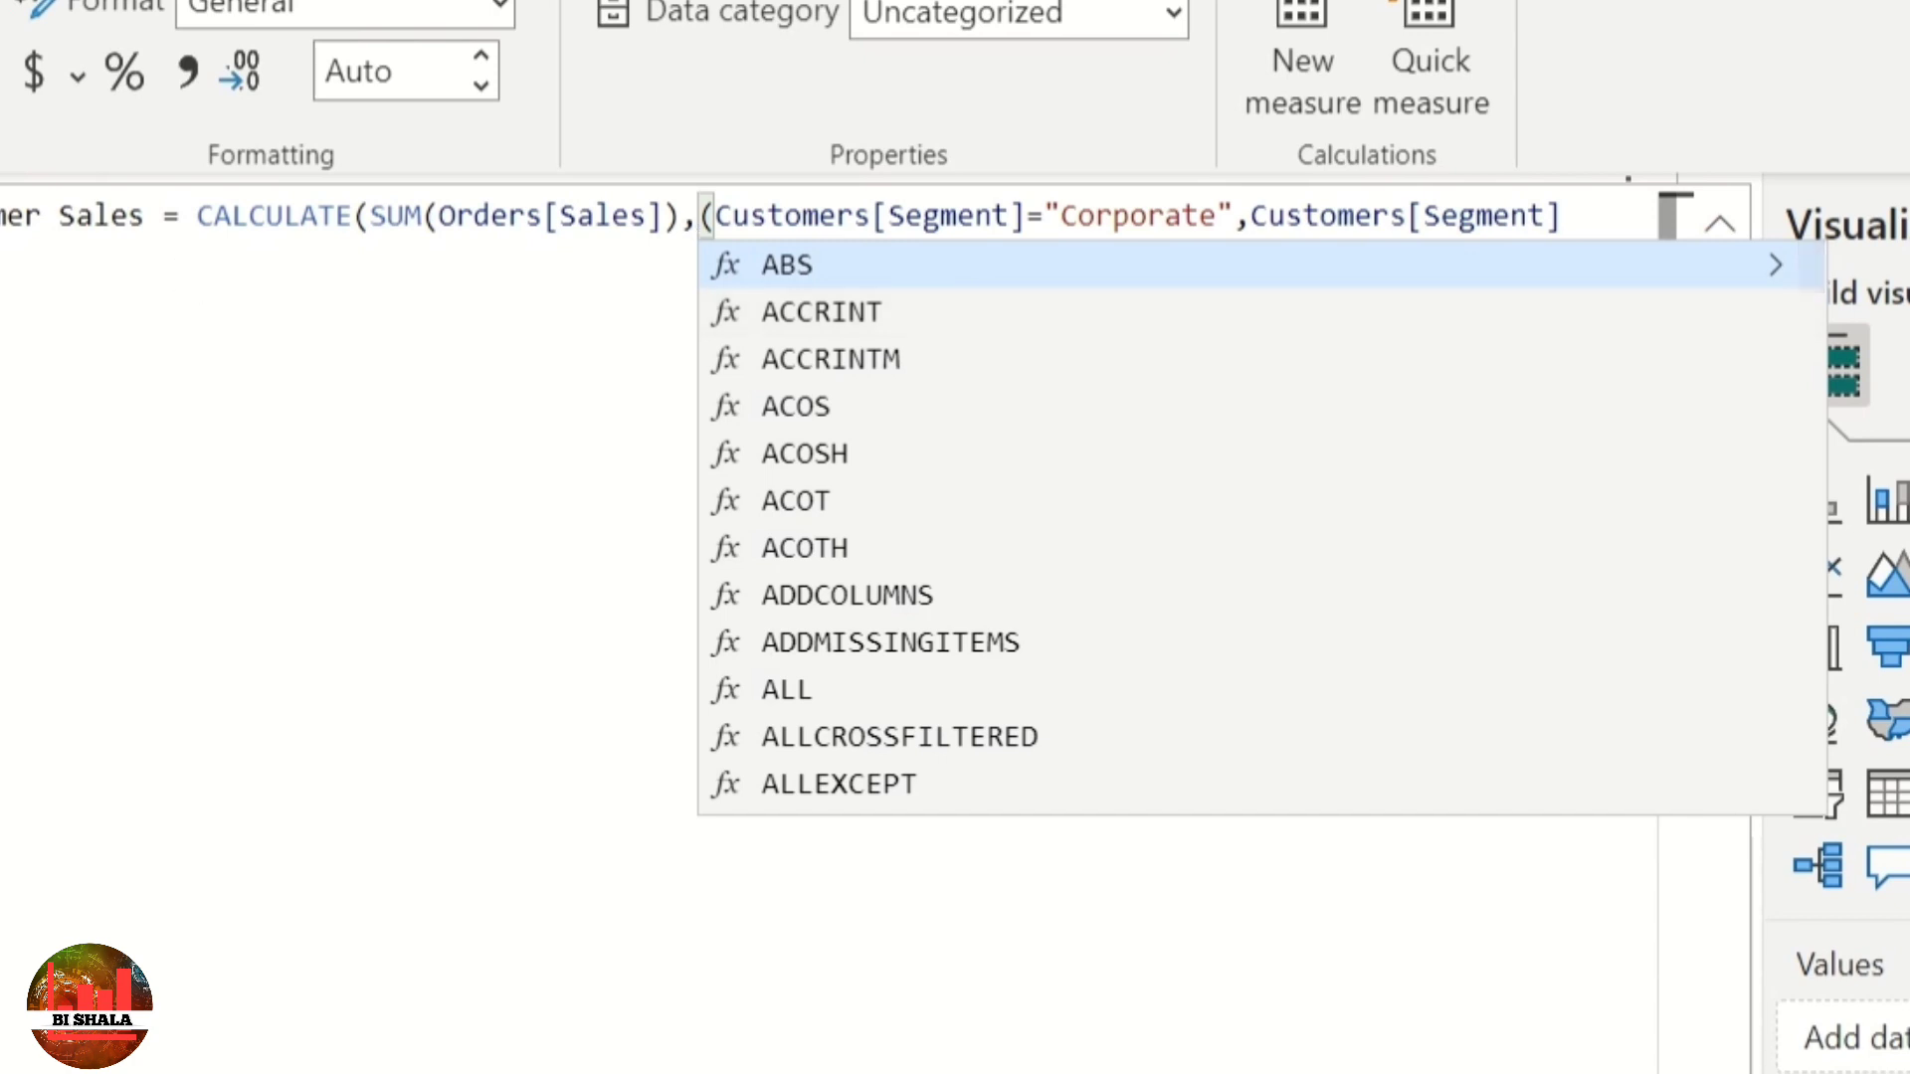
left_click_drag(708, 216, 840, 269)
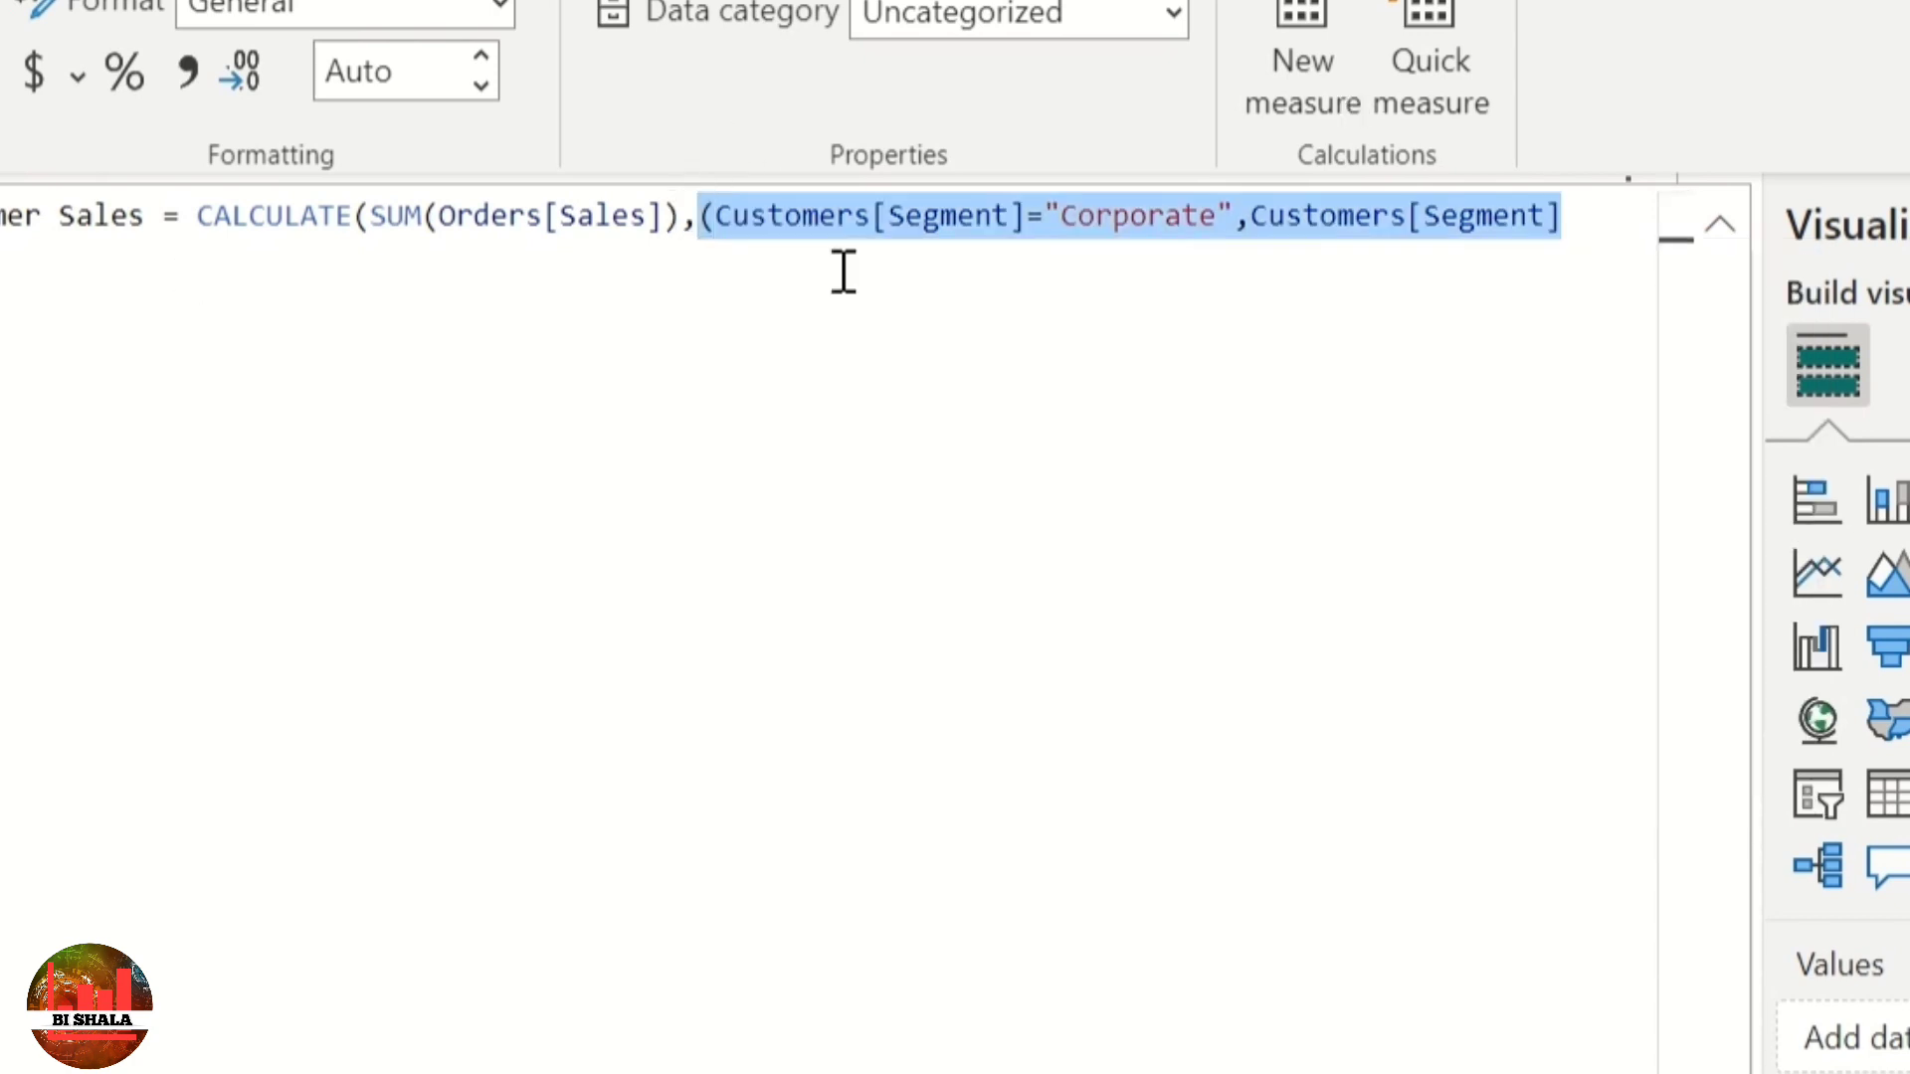
key("BackSpace")
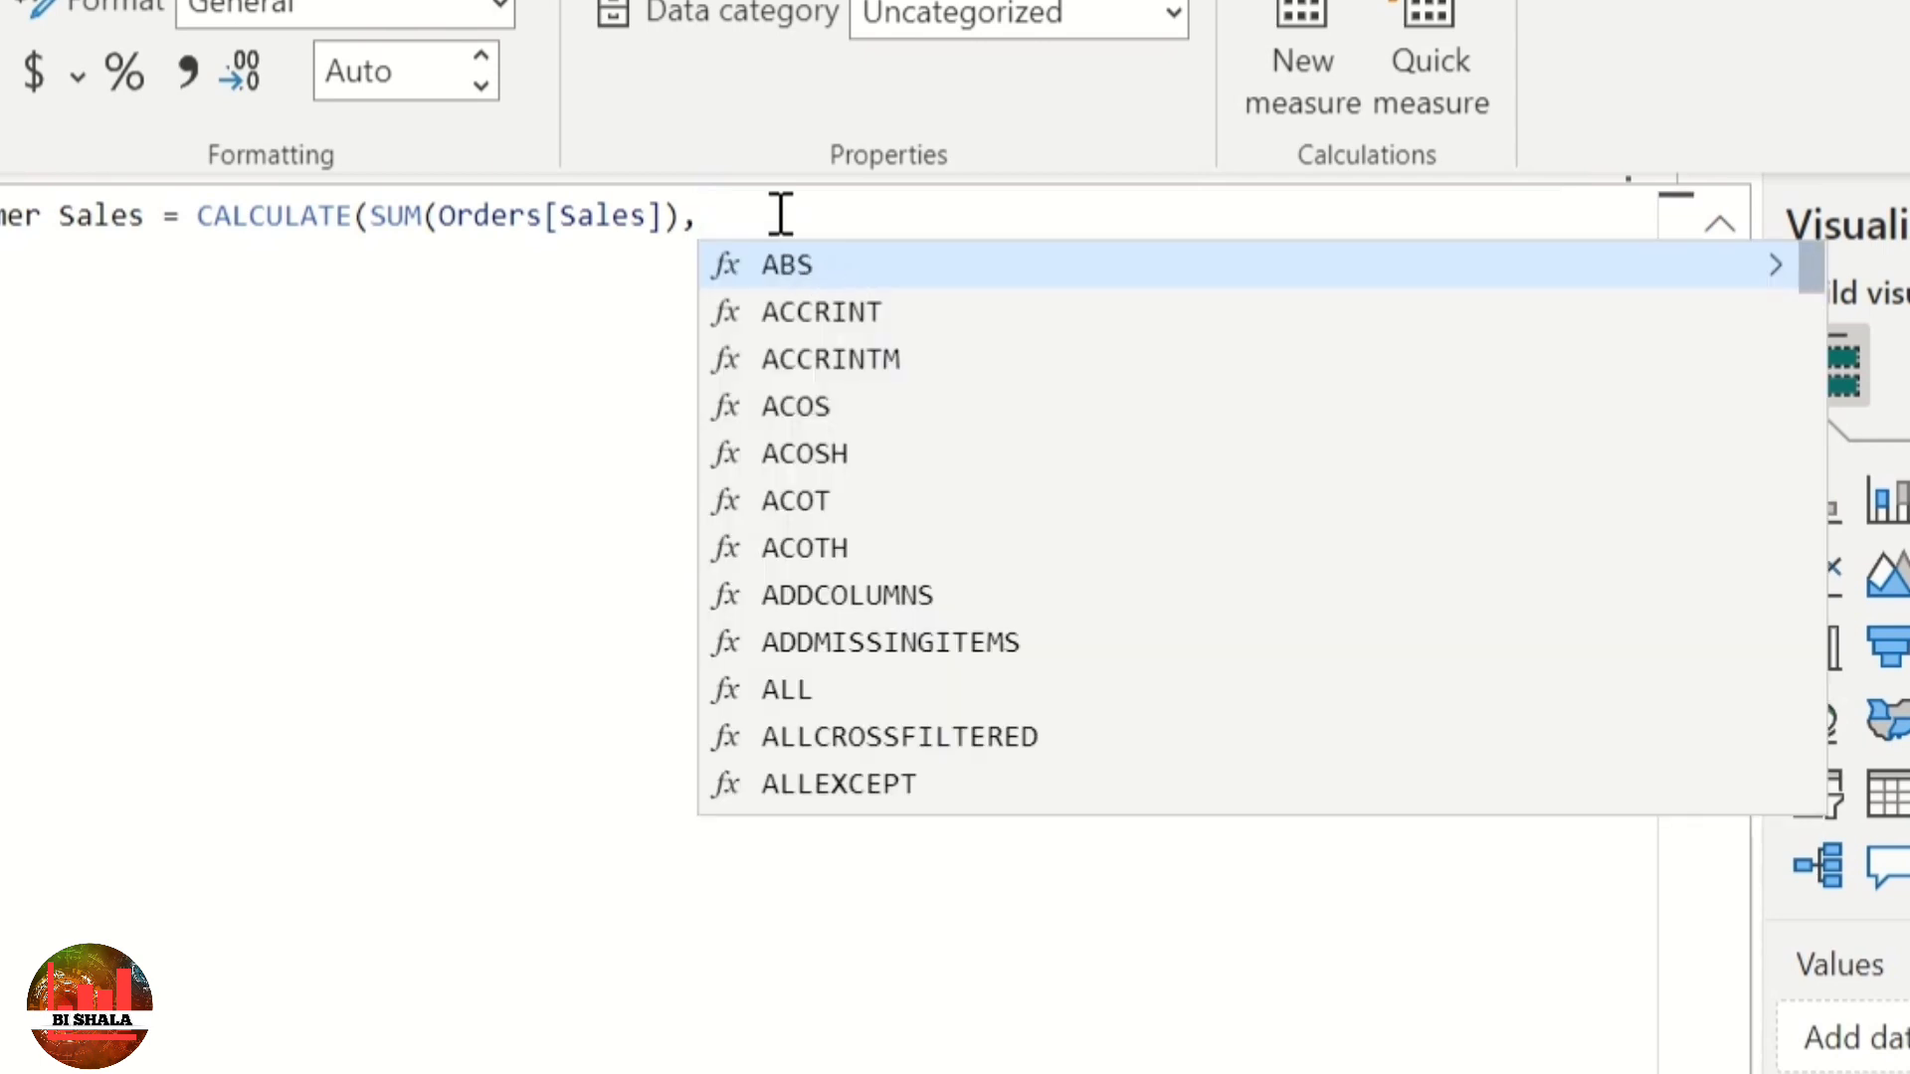
Step: Start the new CALCULATE filter with the Customers[Segment] column followed by the in operator
type("cust")
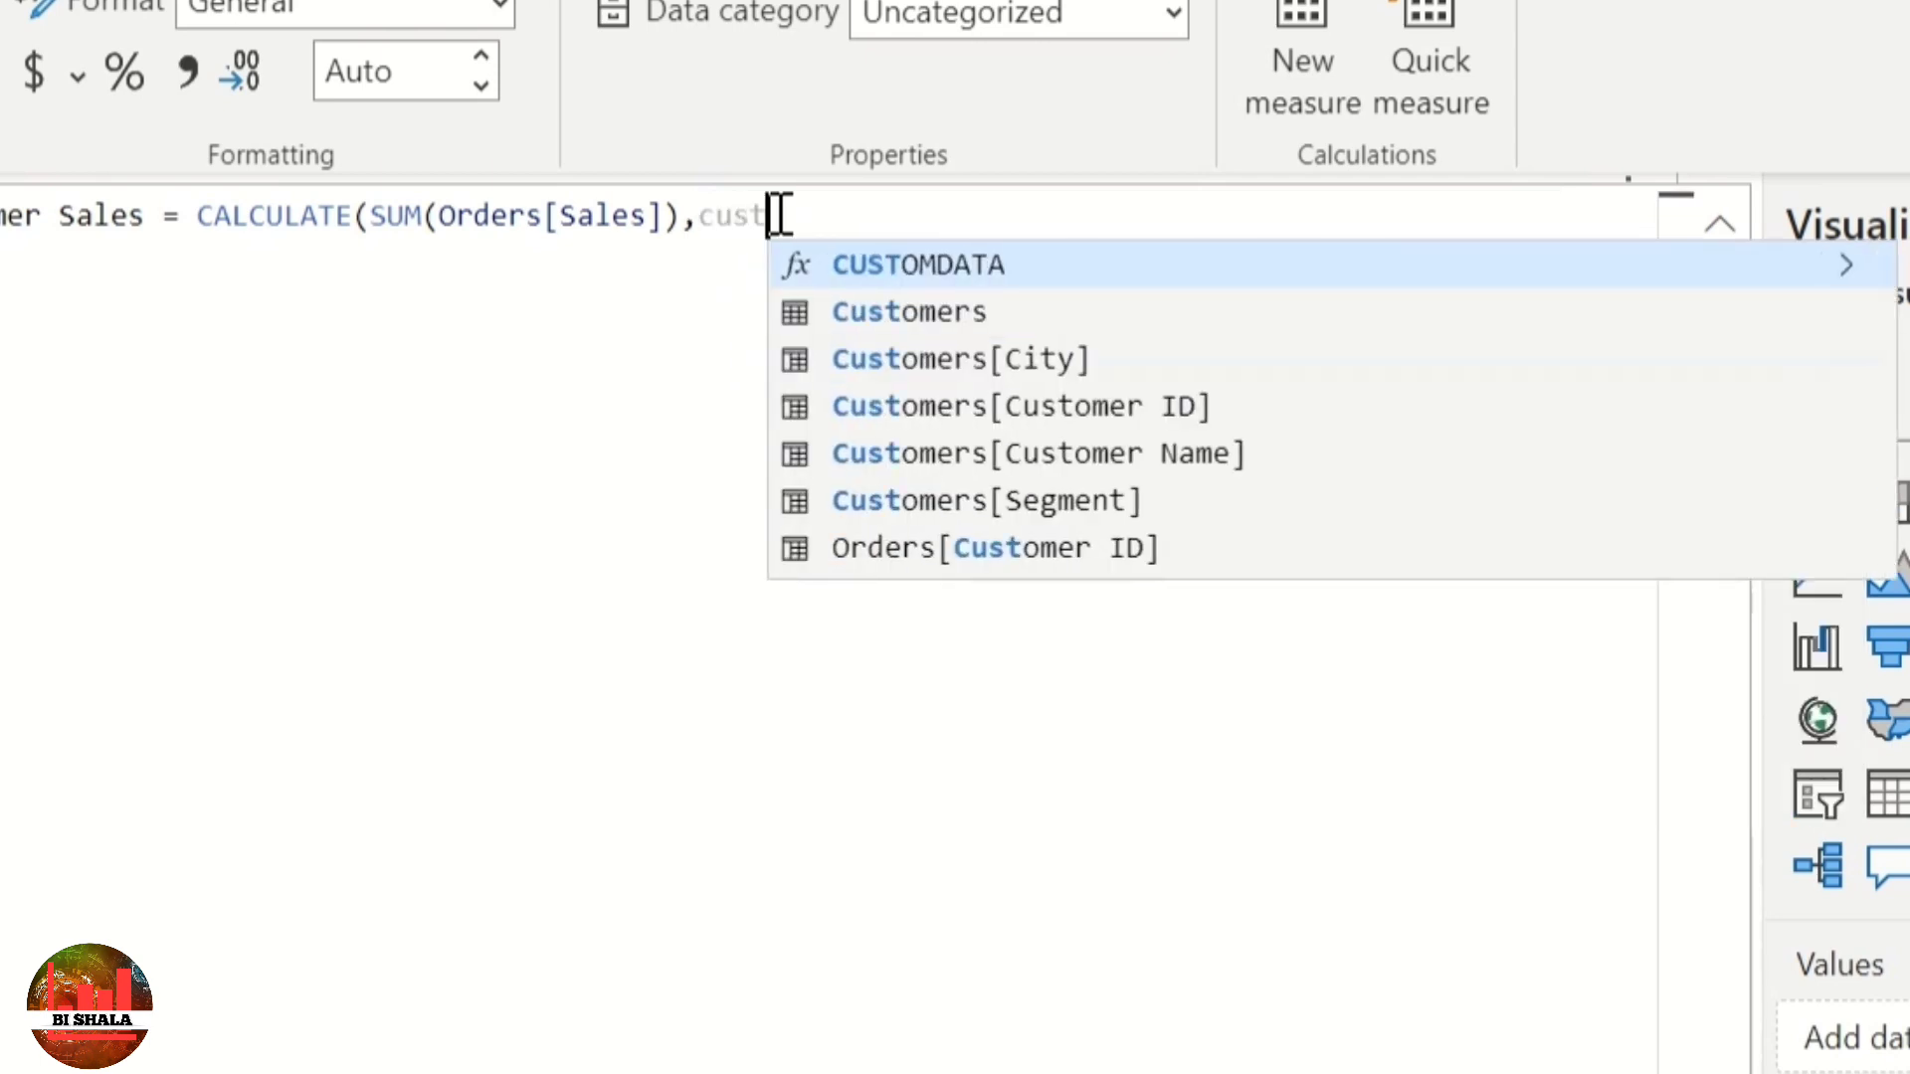
key("Down")
key("Down")
key("Down")
key("Down")
key("Down")
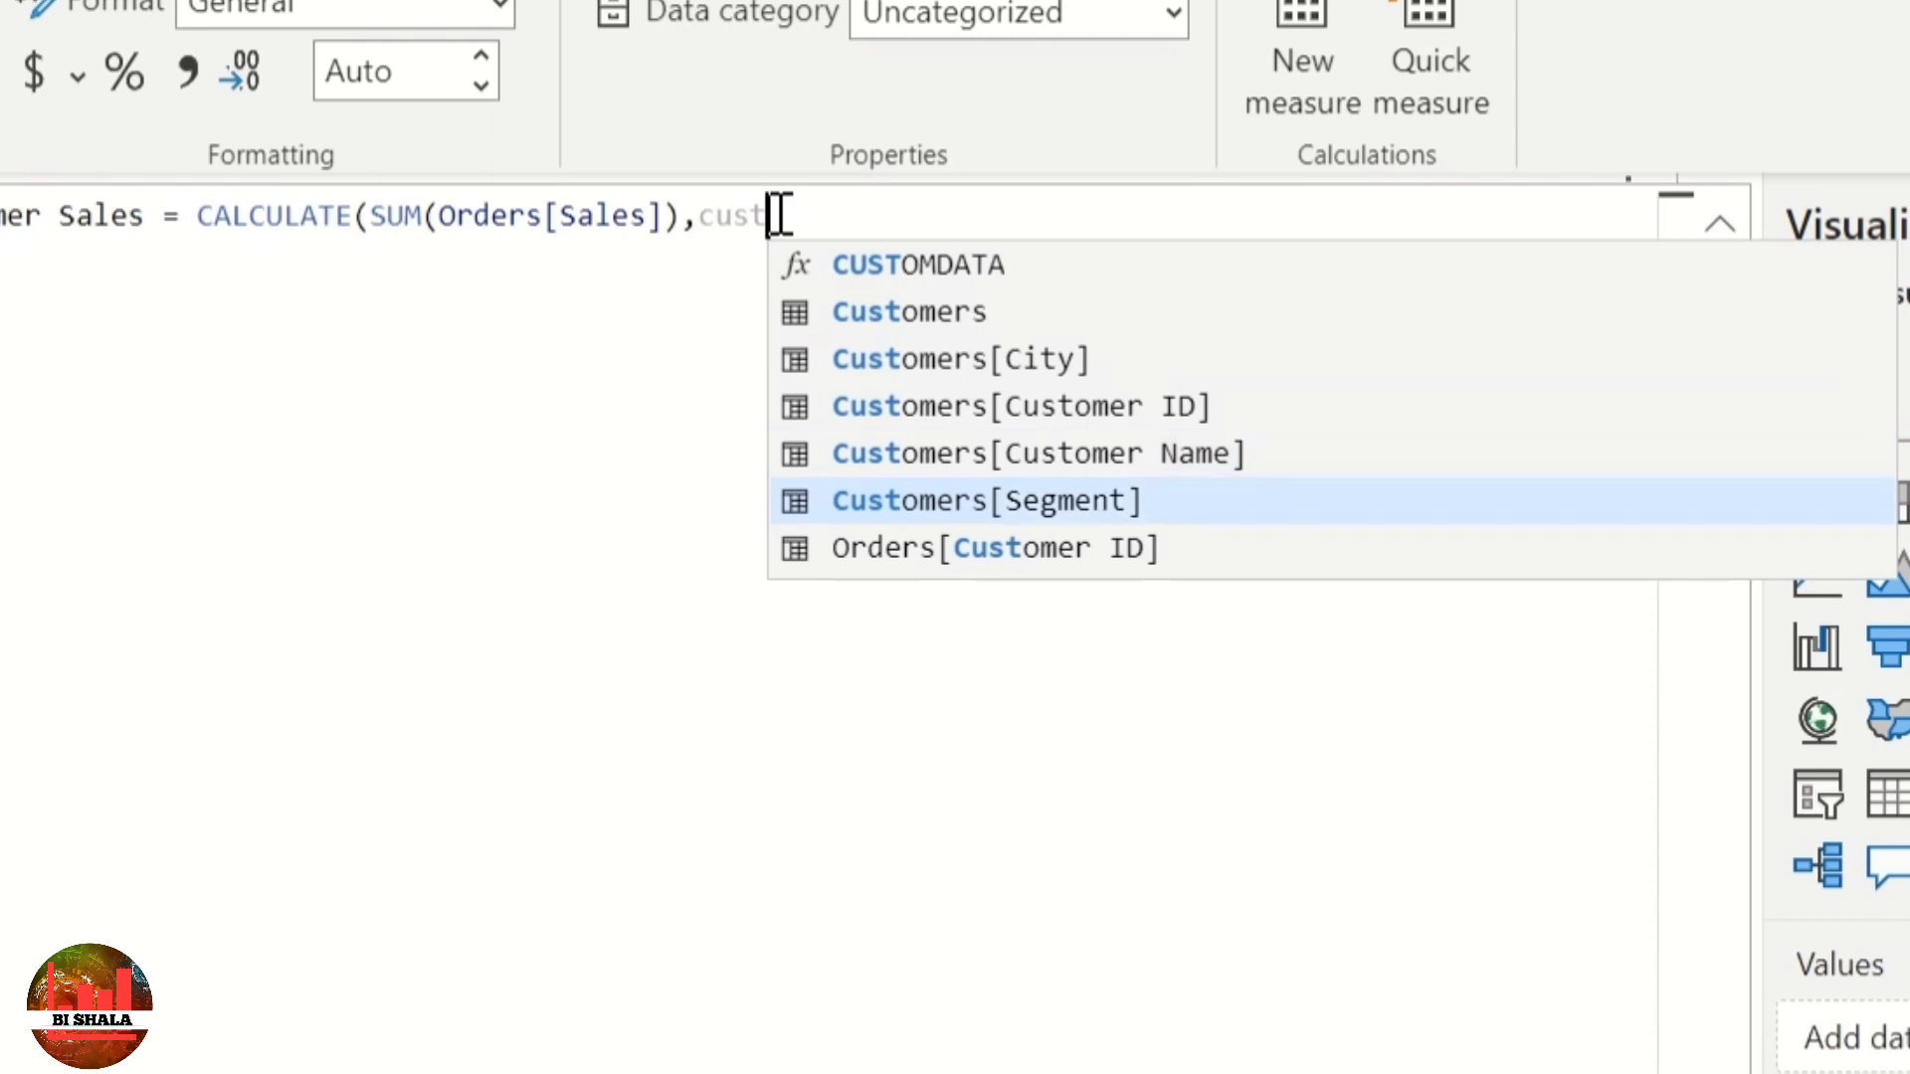
key("Tab")
type("in ")
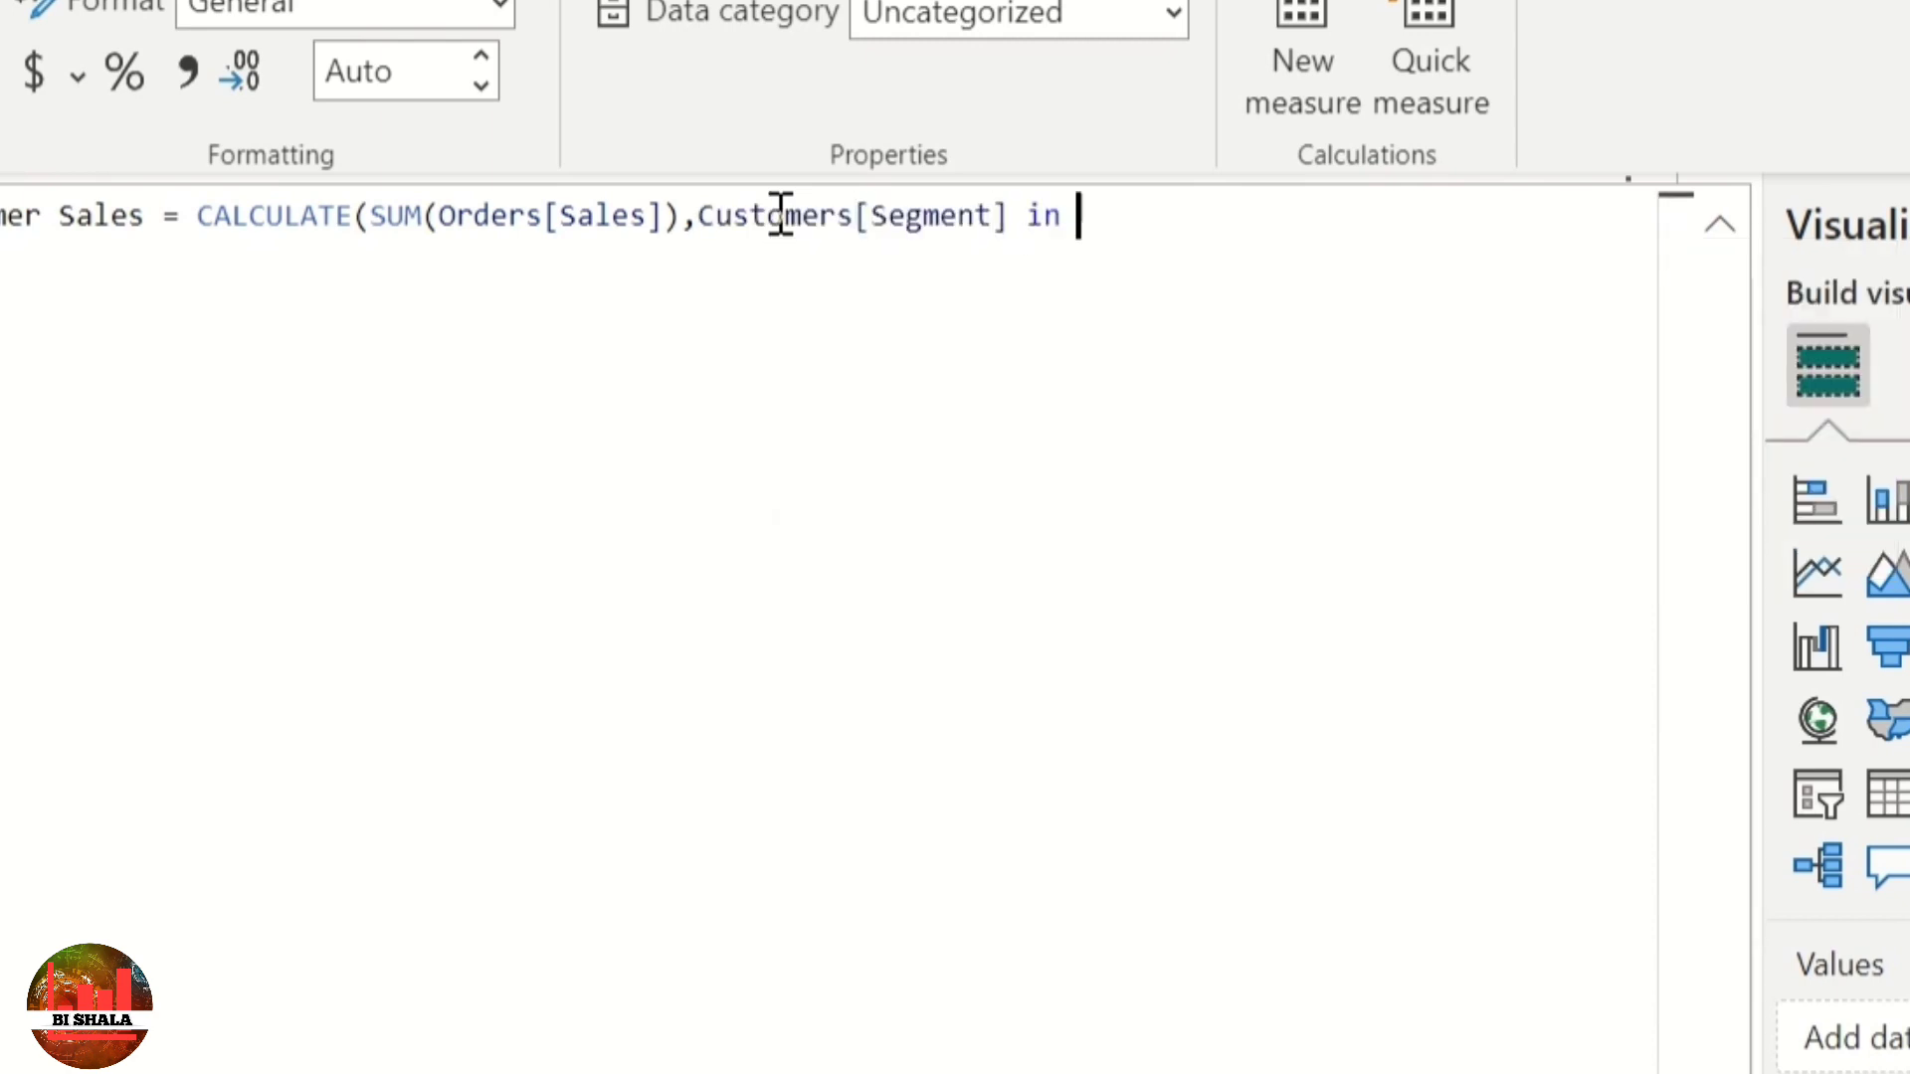
Step: Complete the filter with the list {"Corporate","Consumer"}, close the CALCULATE parenthesis and commit the measure
type("{\"Corporate\"")
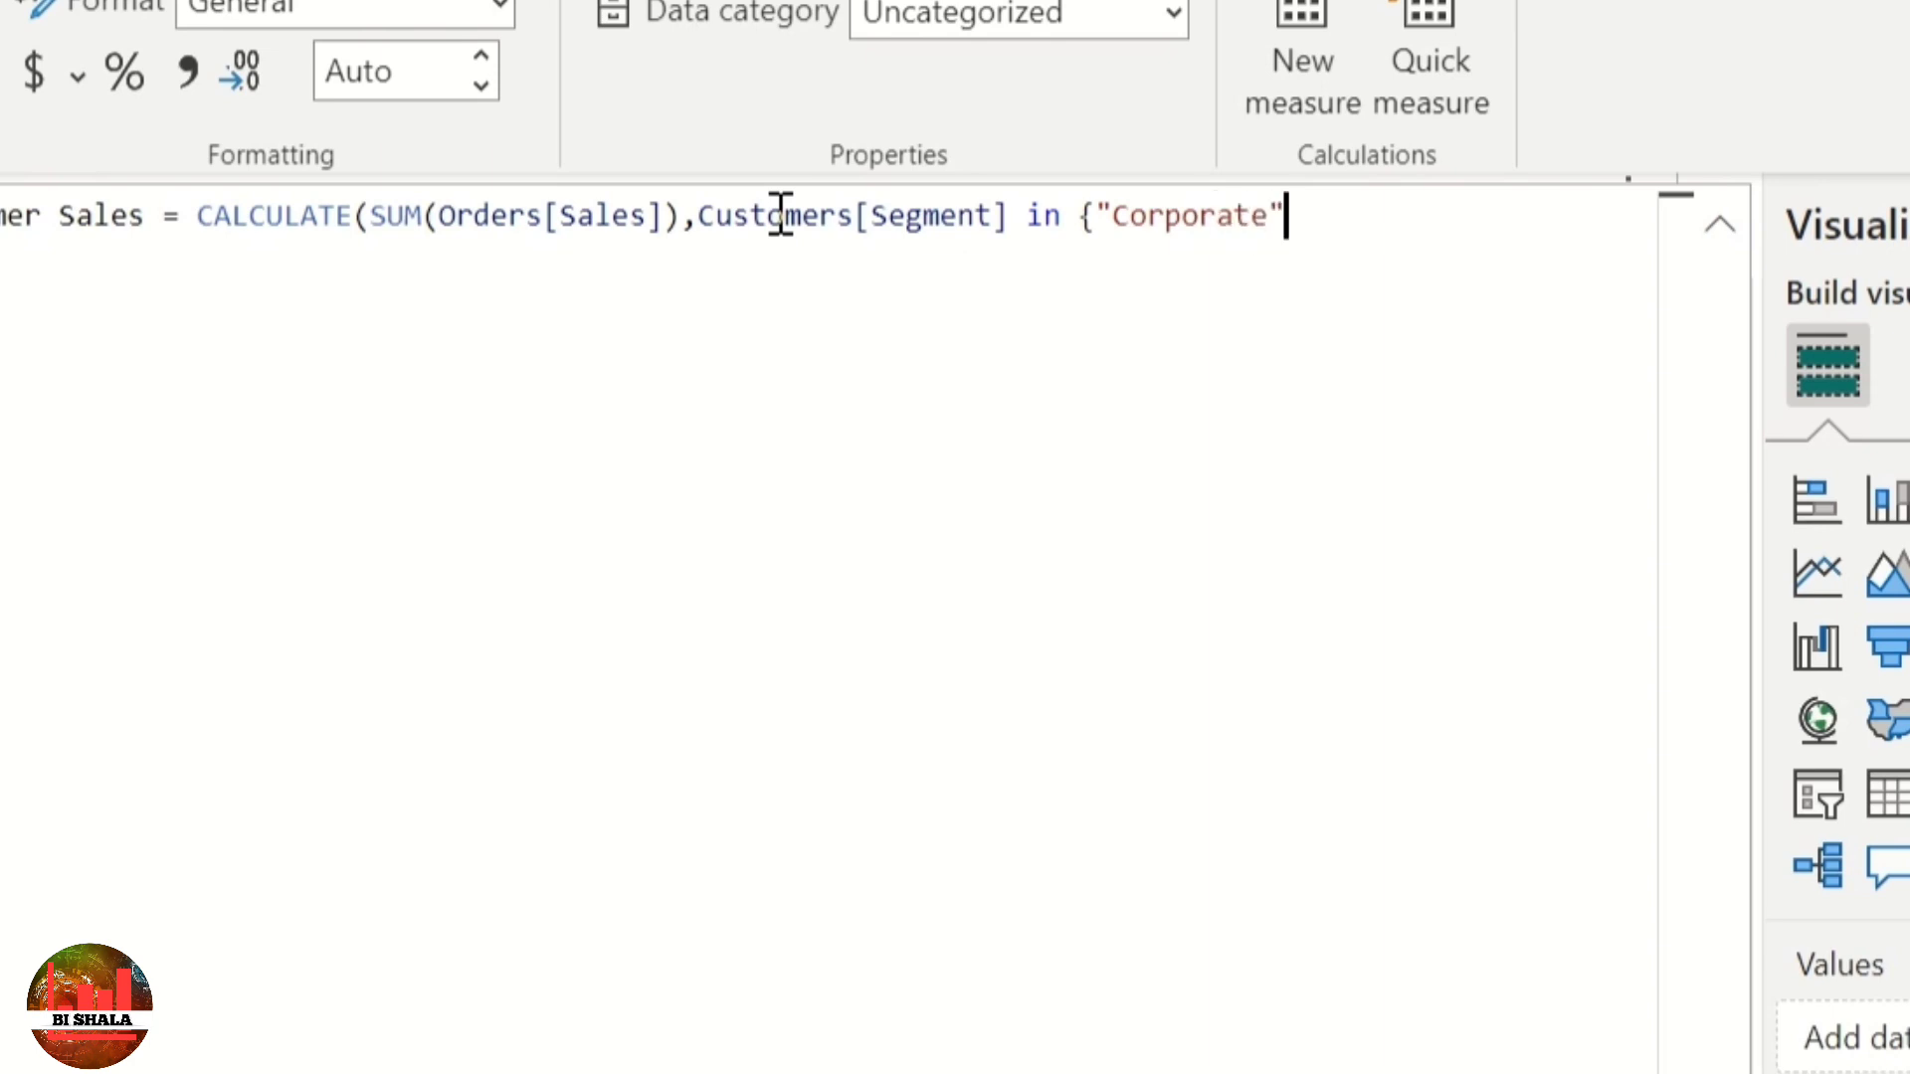
type(",")
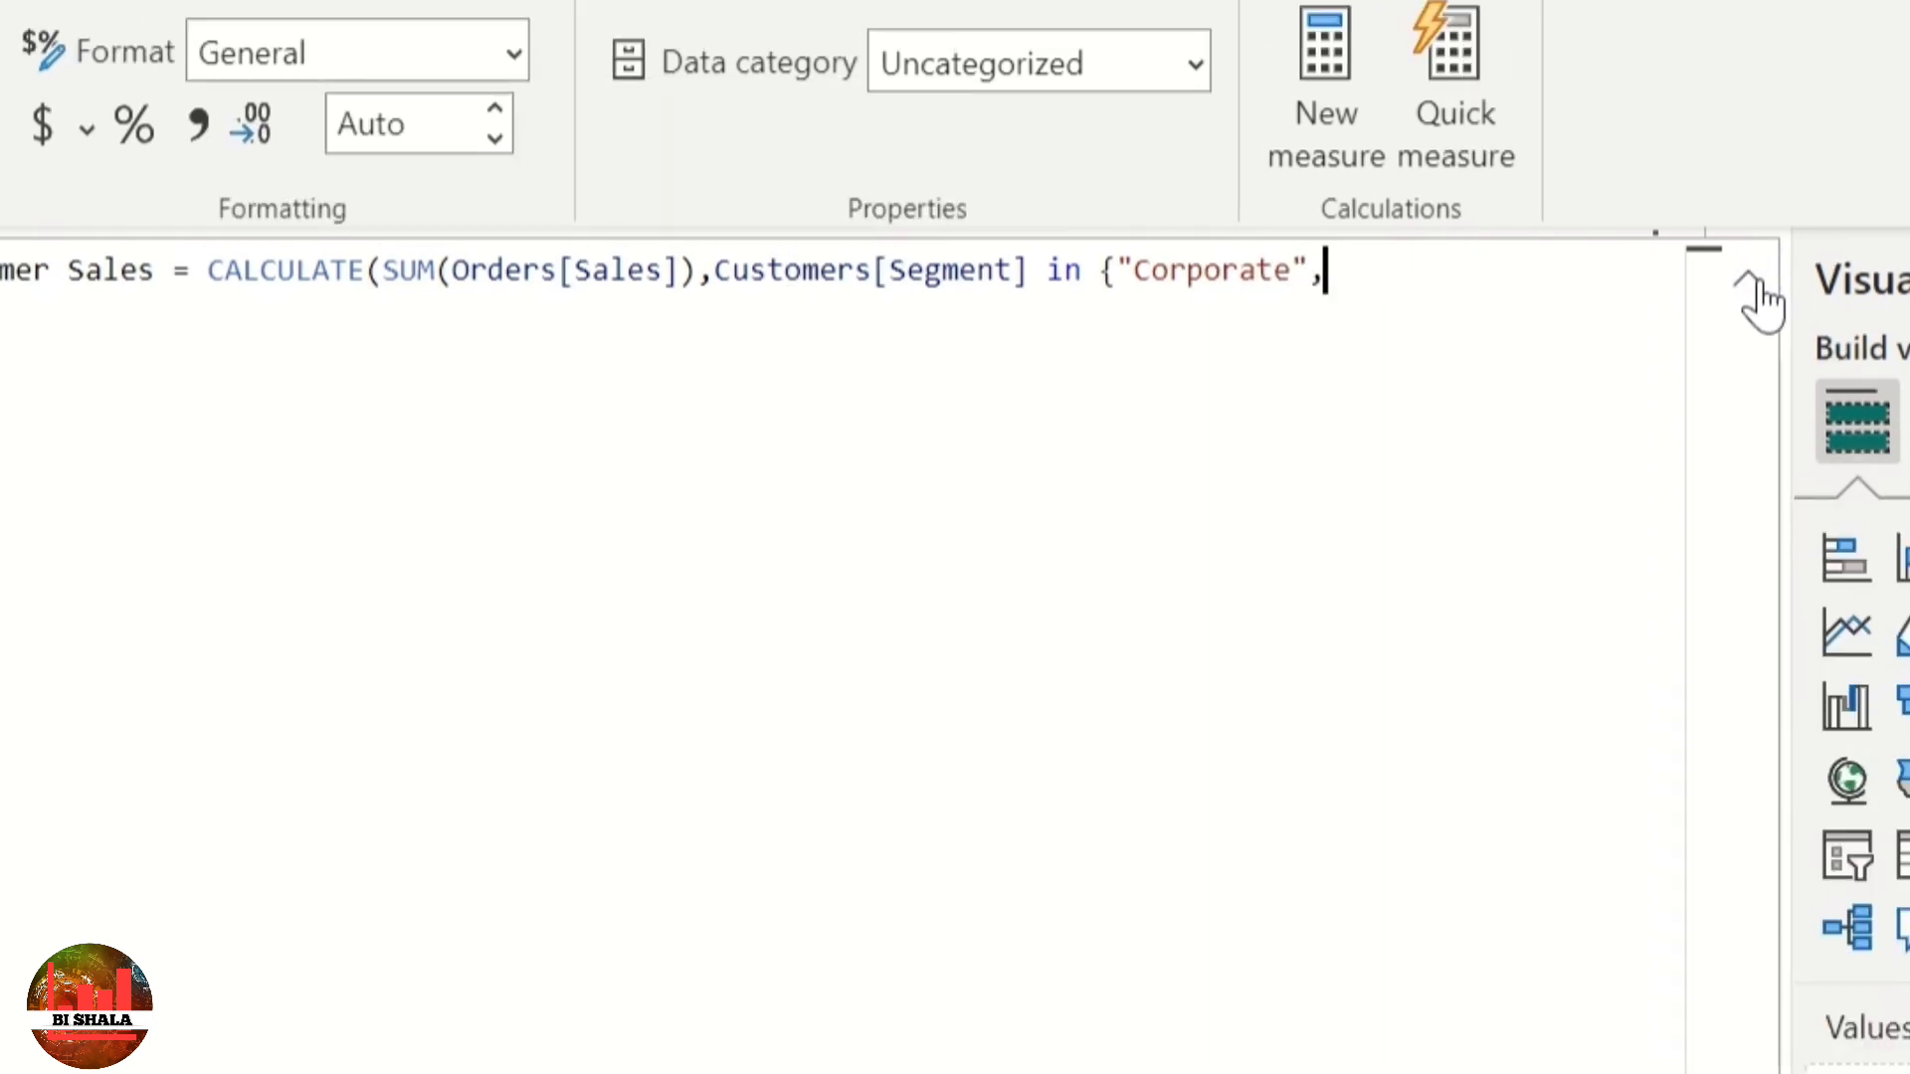
left_click(1724, 231)
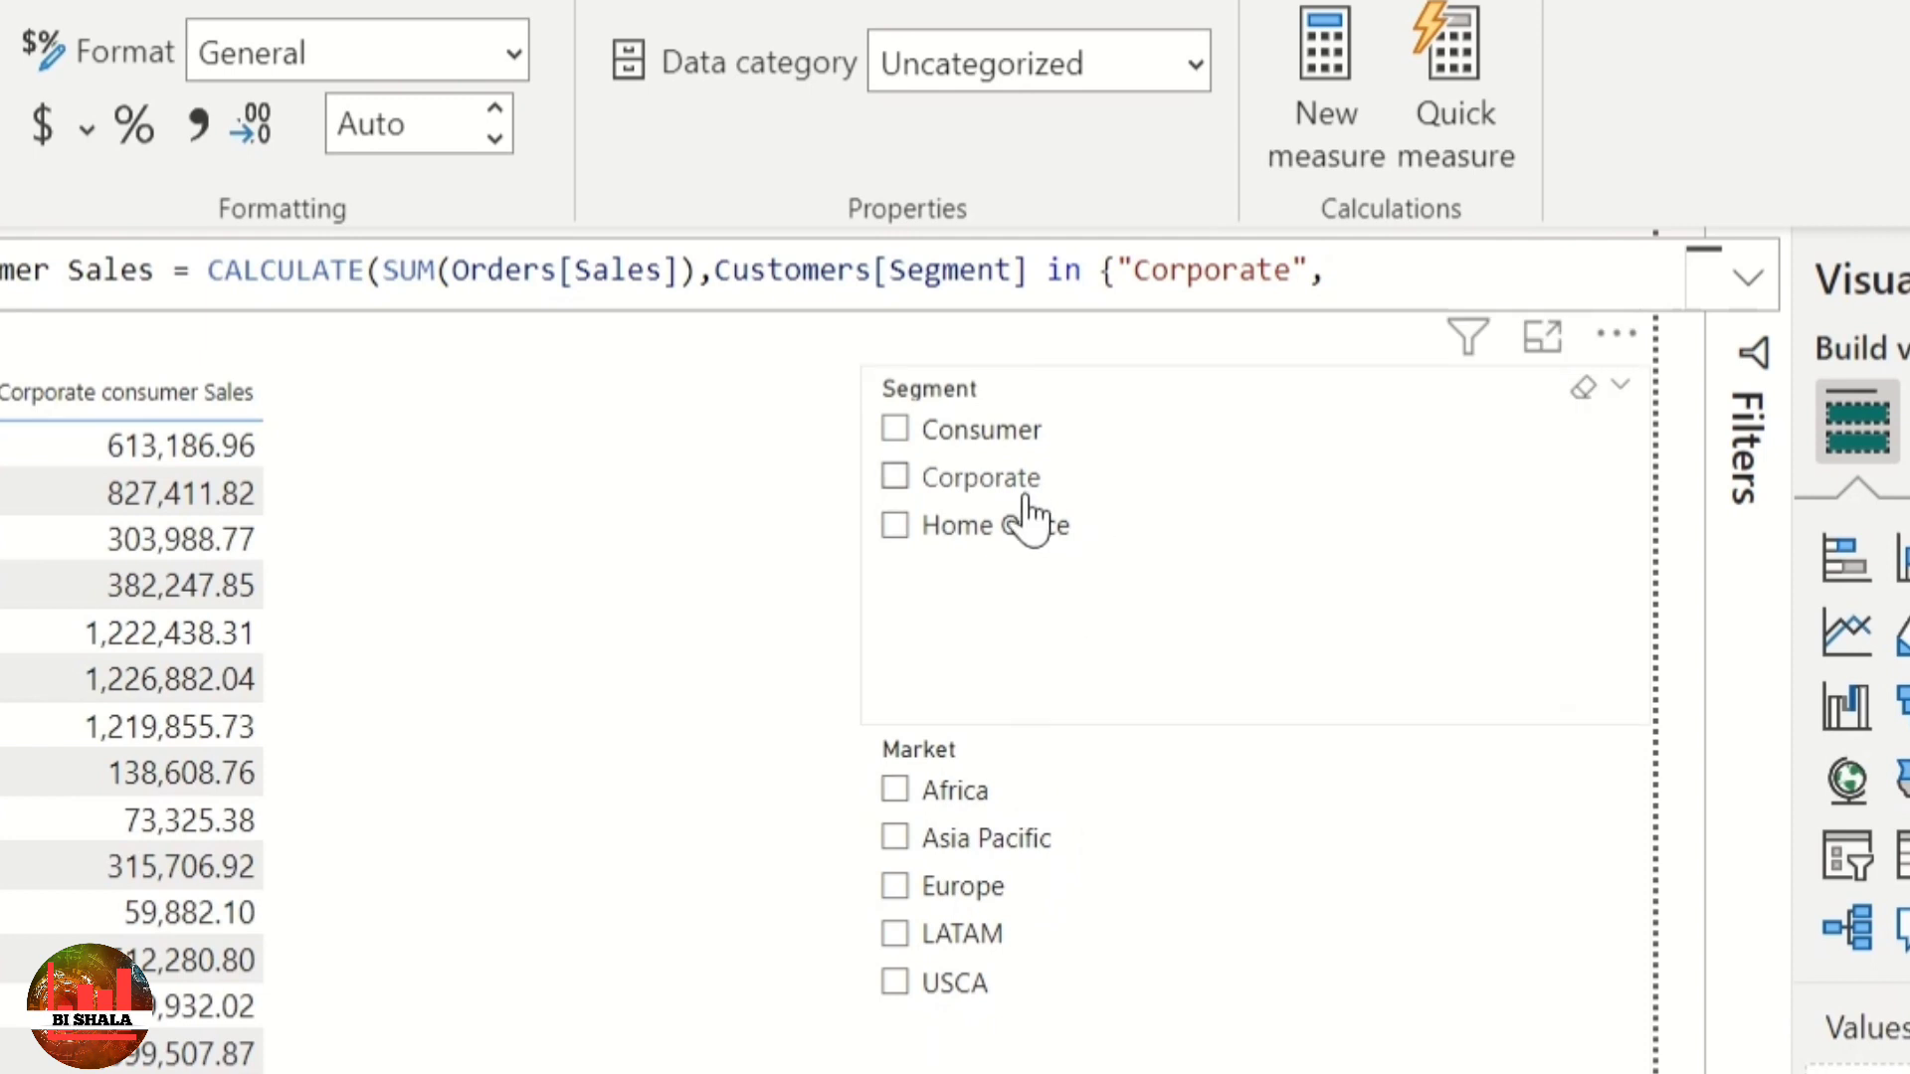
left_click(1384, 281)
type("\"C")
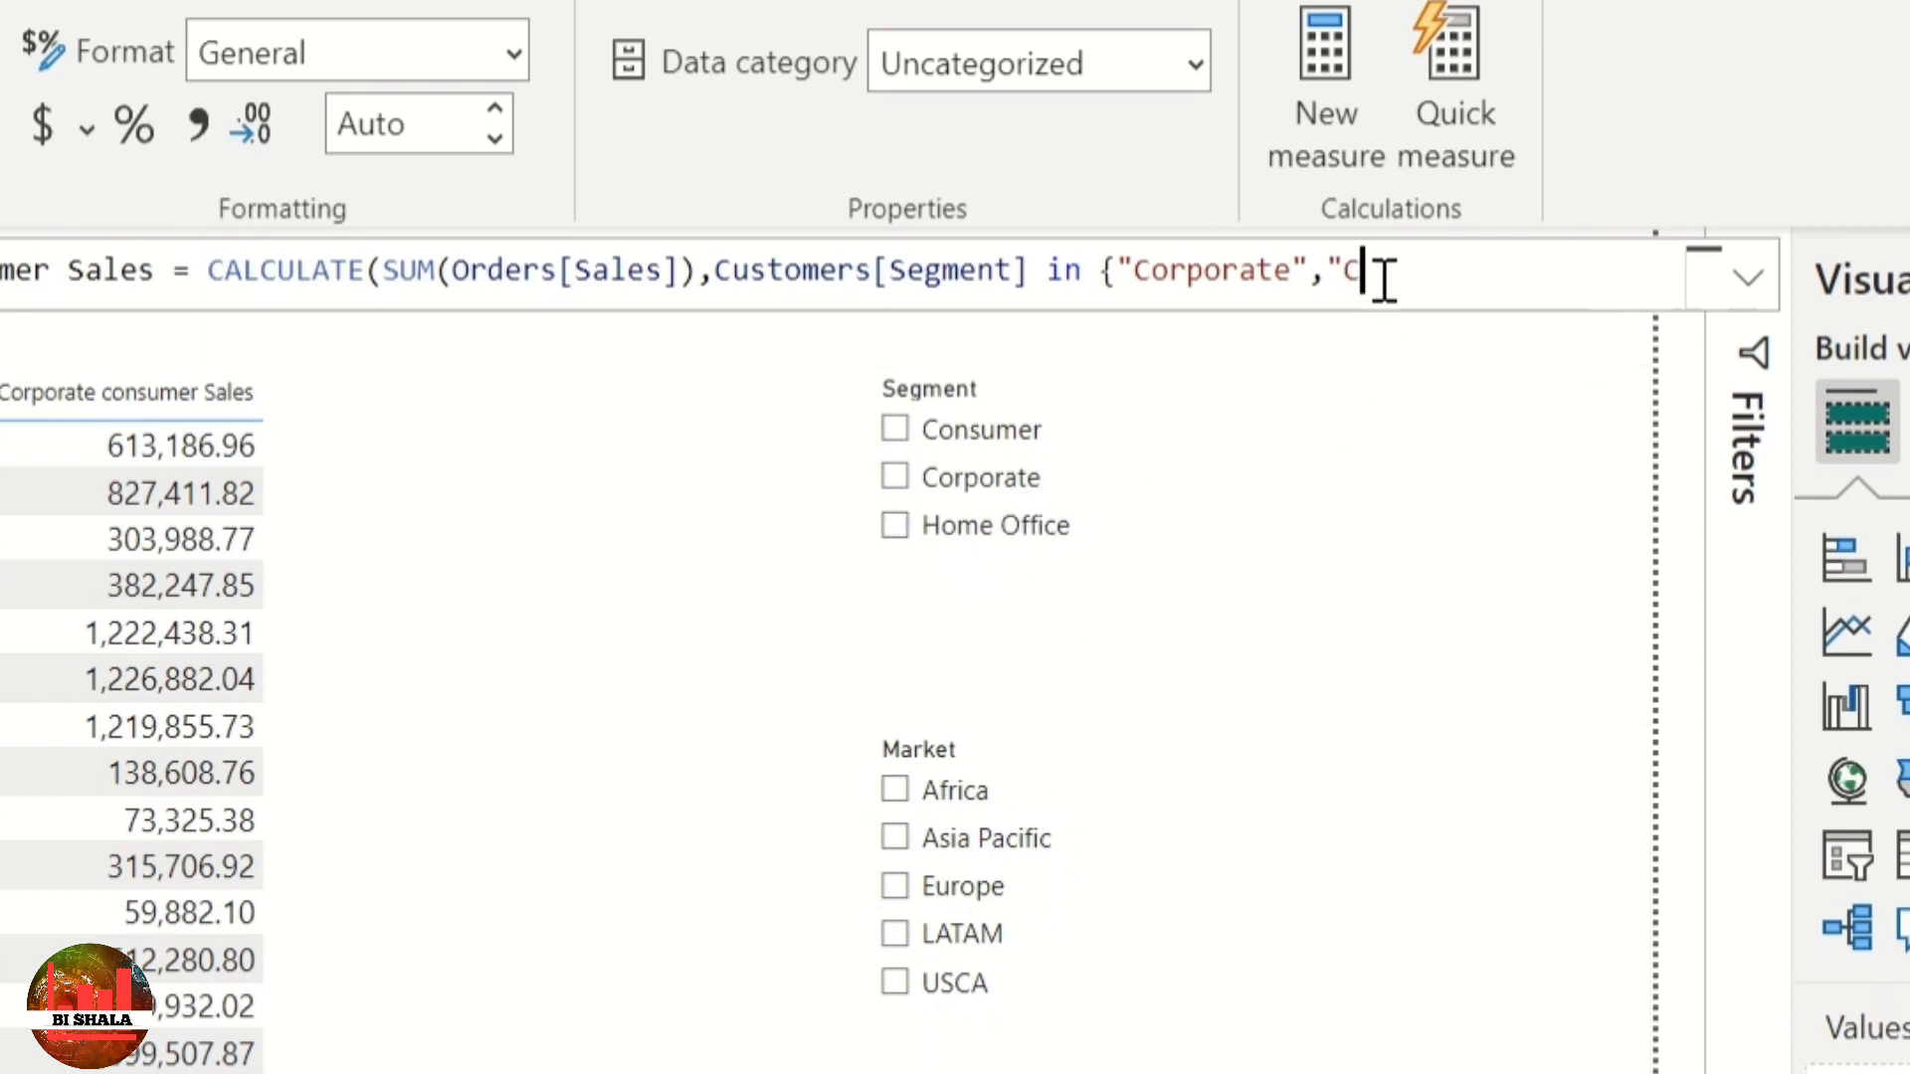
type("onsumer\"}")
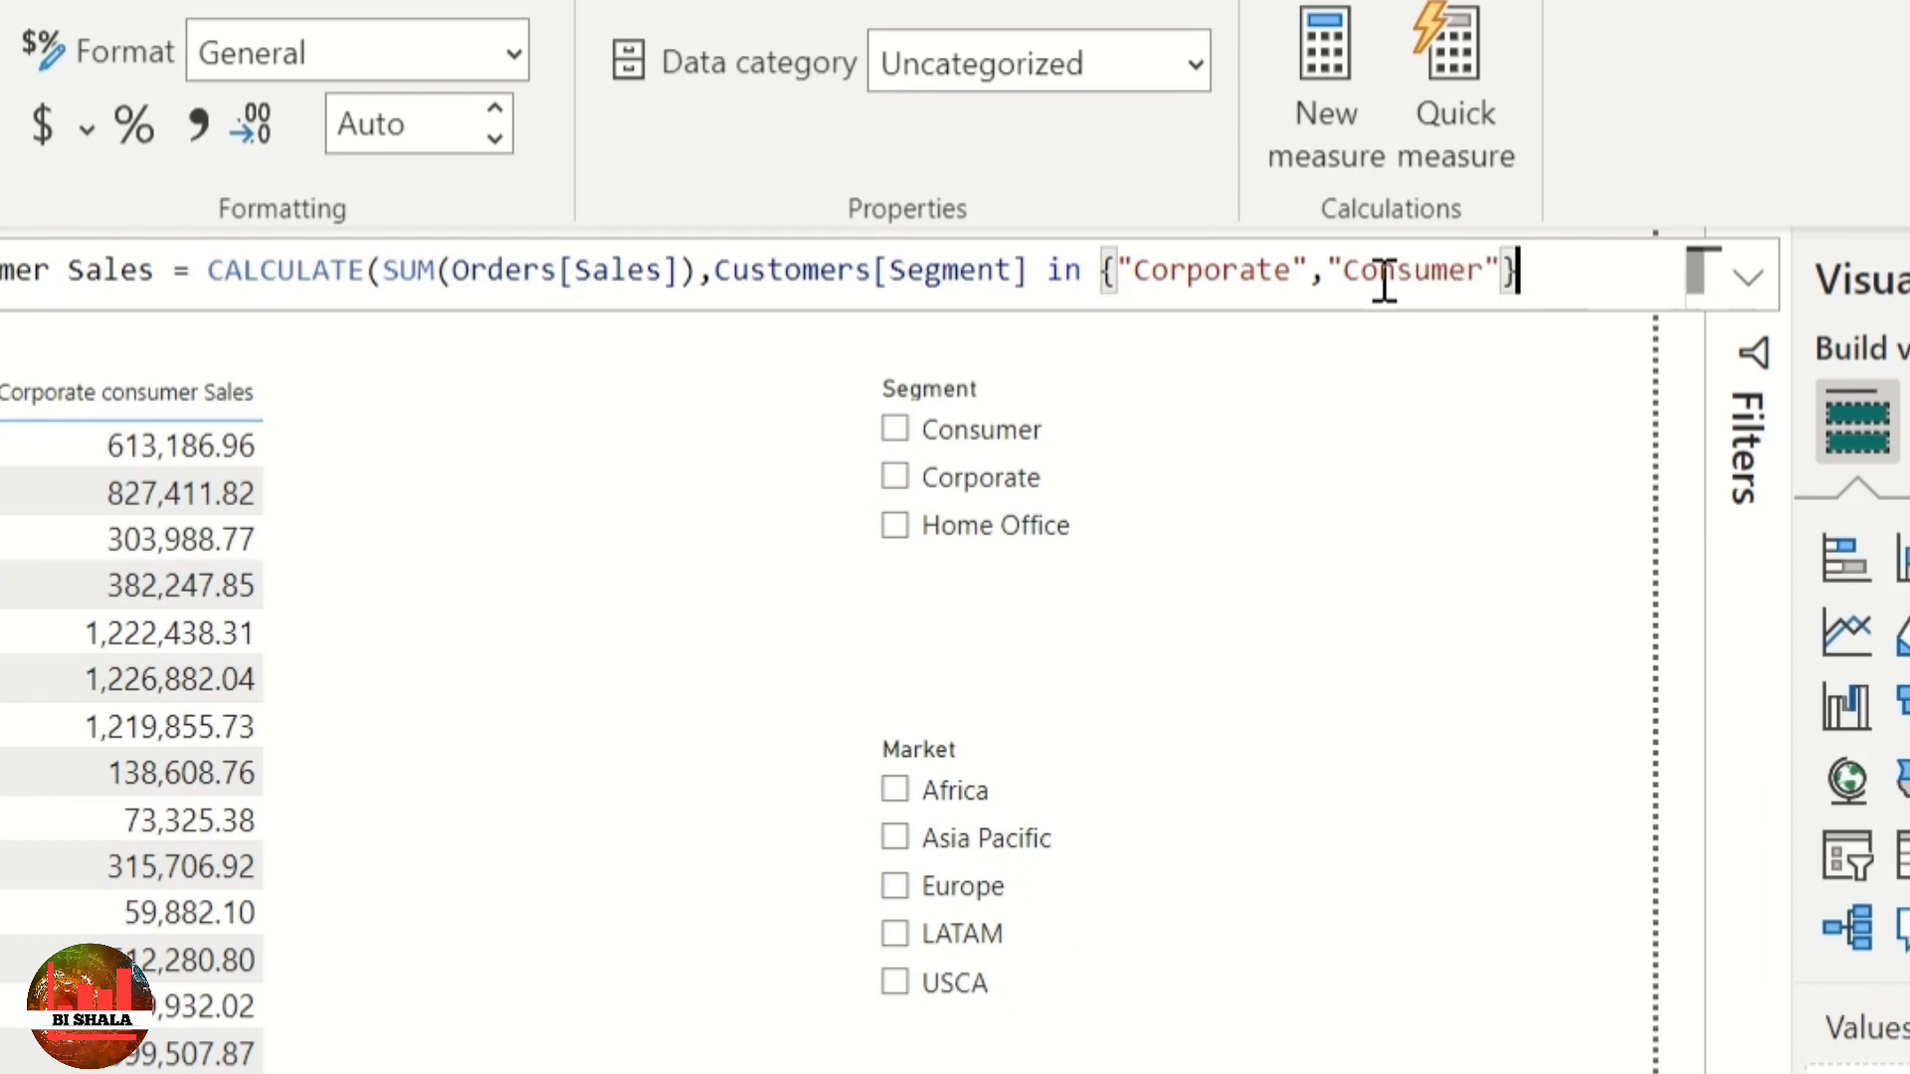
type(")")
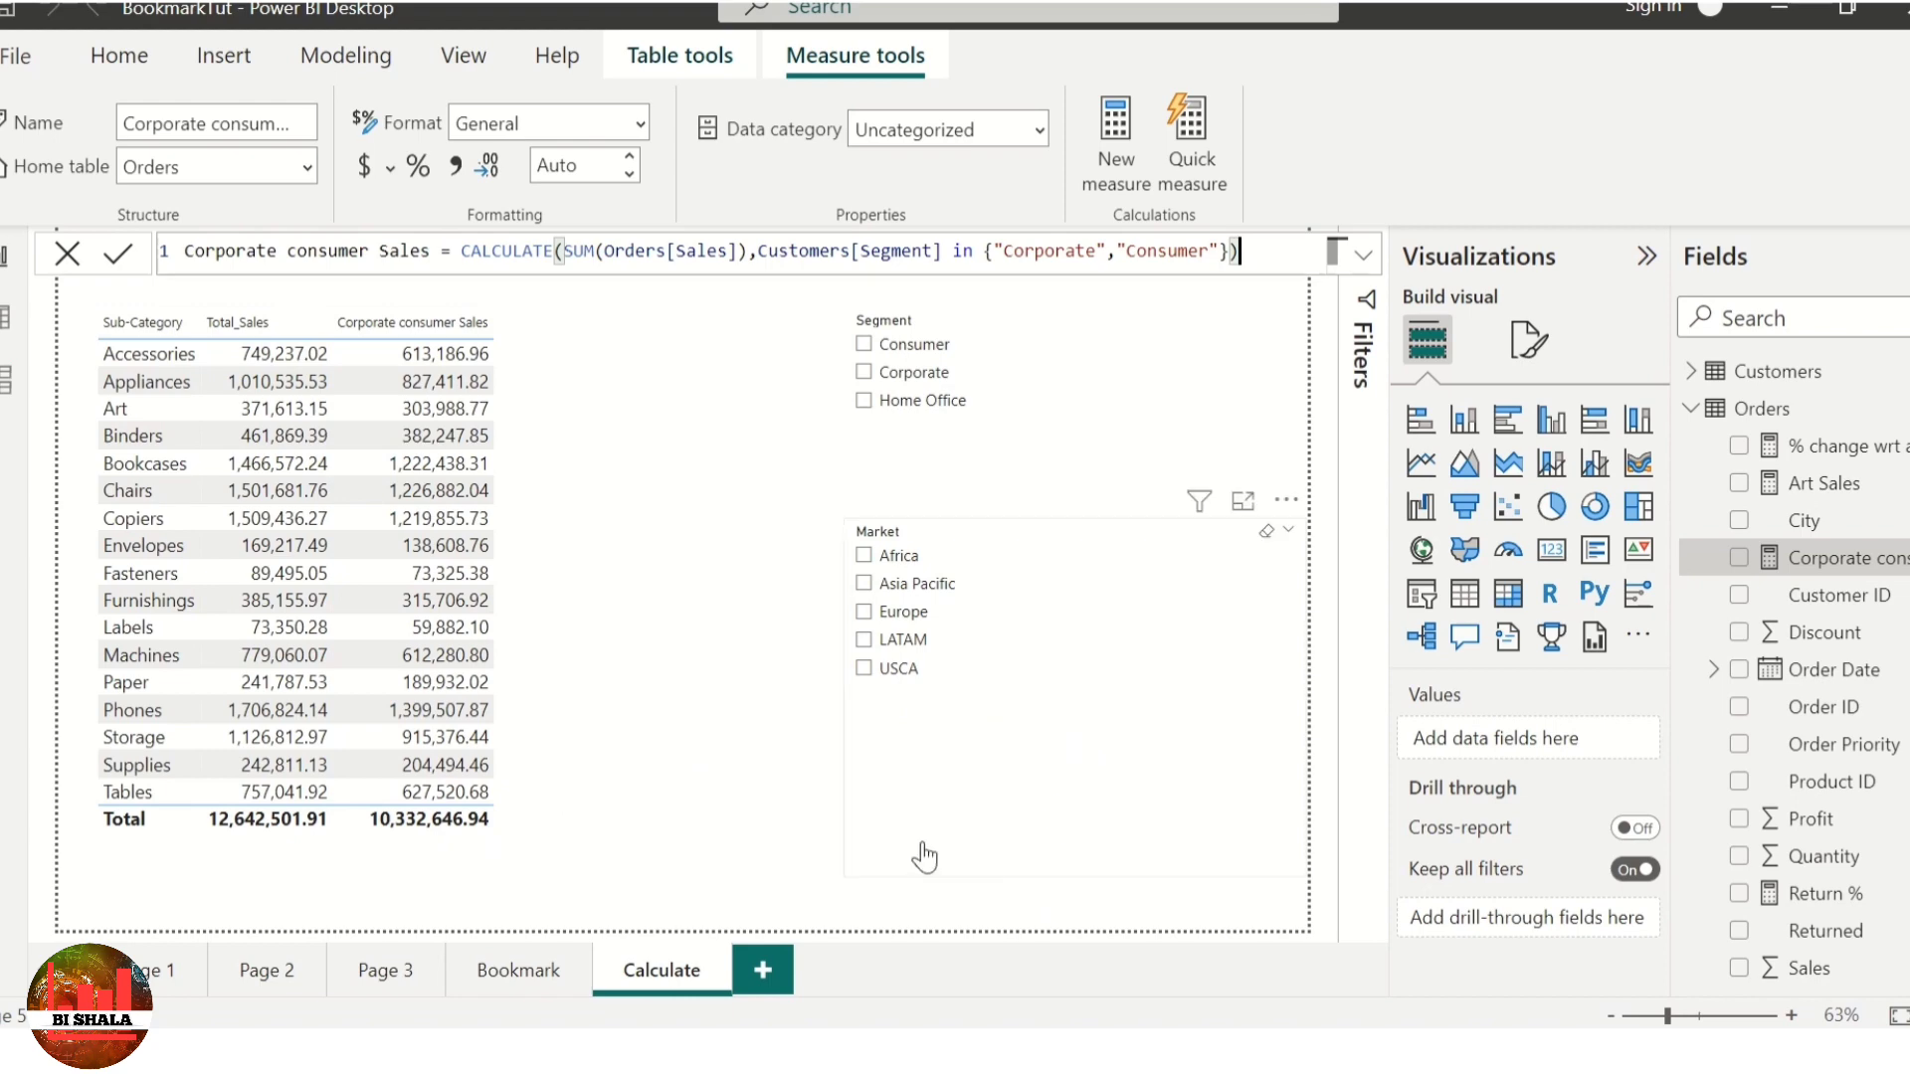
left_click(922, 843)
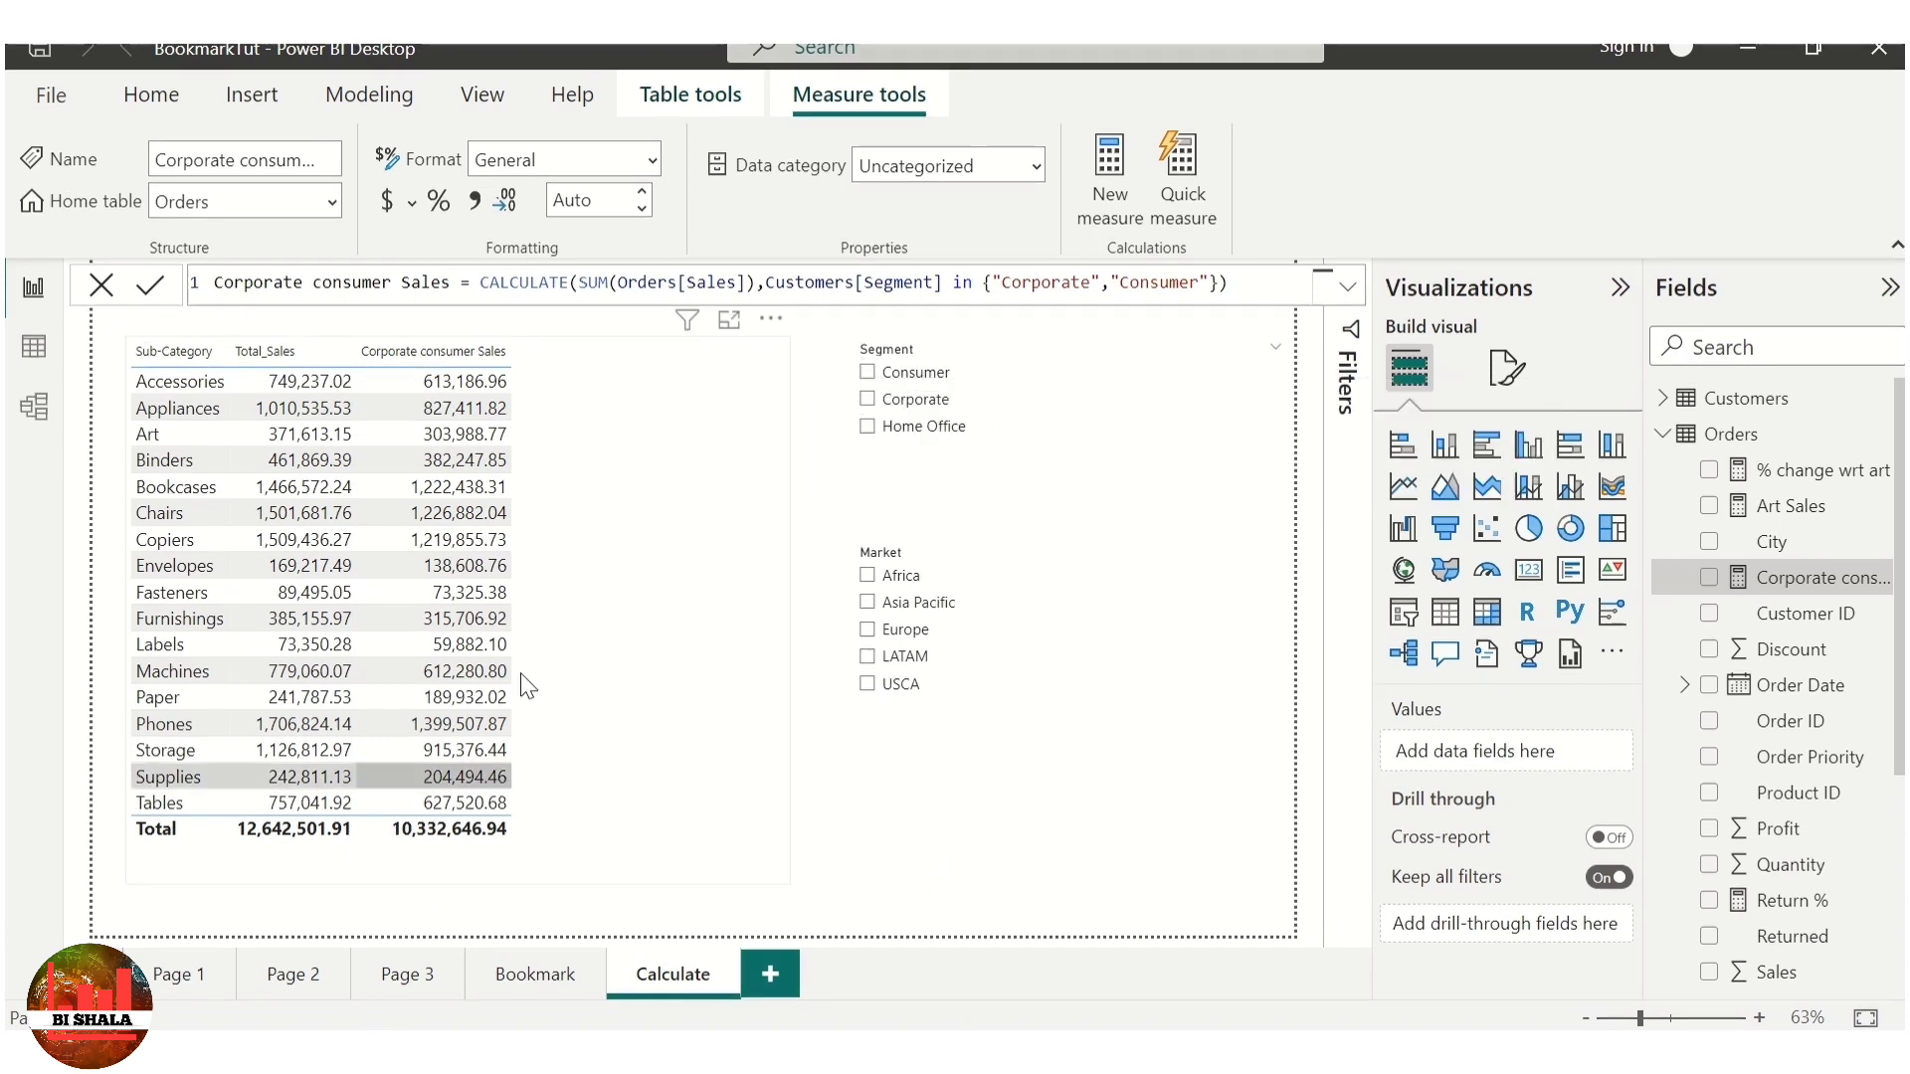
left_click(824, 915)
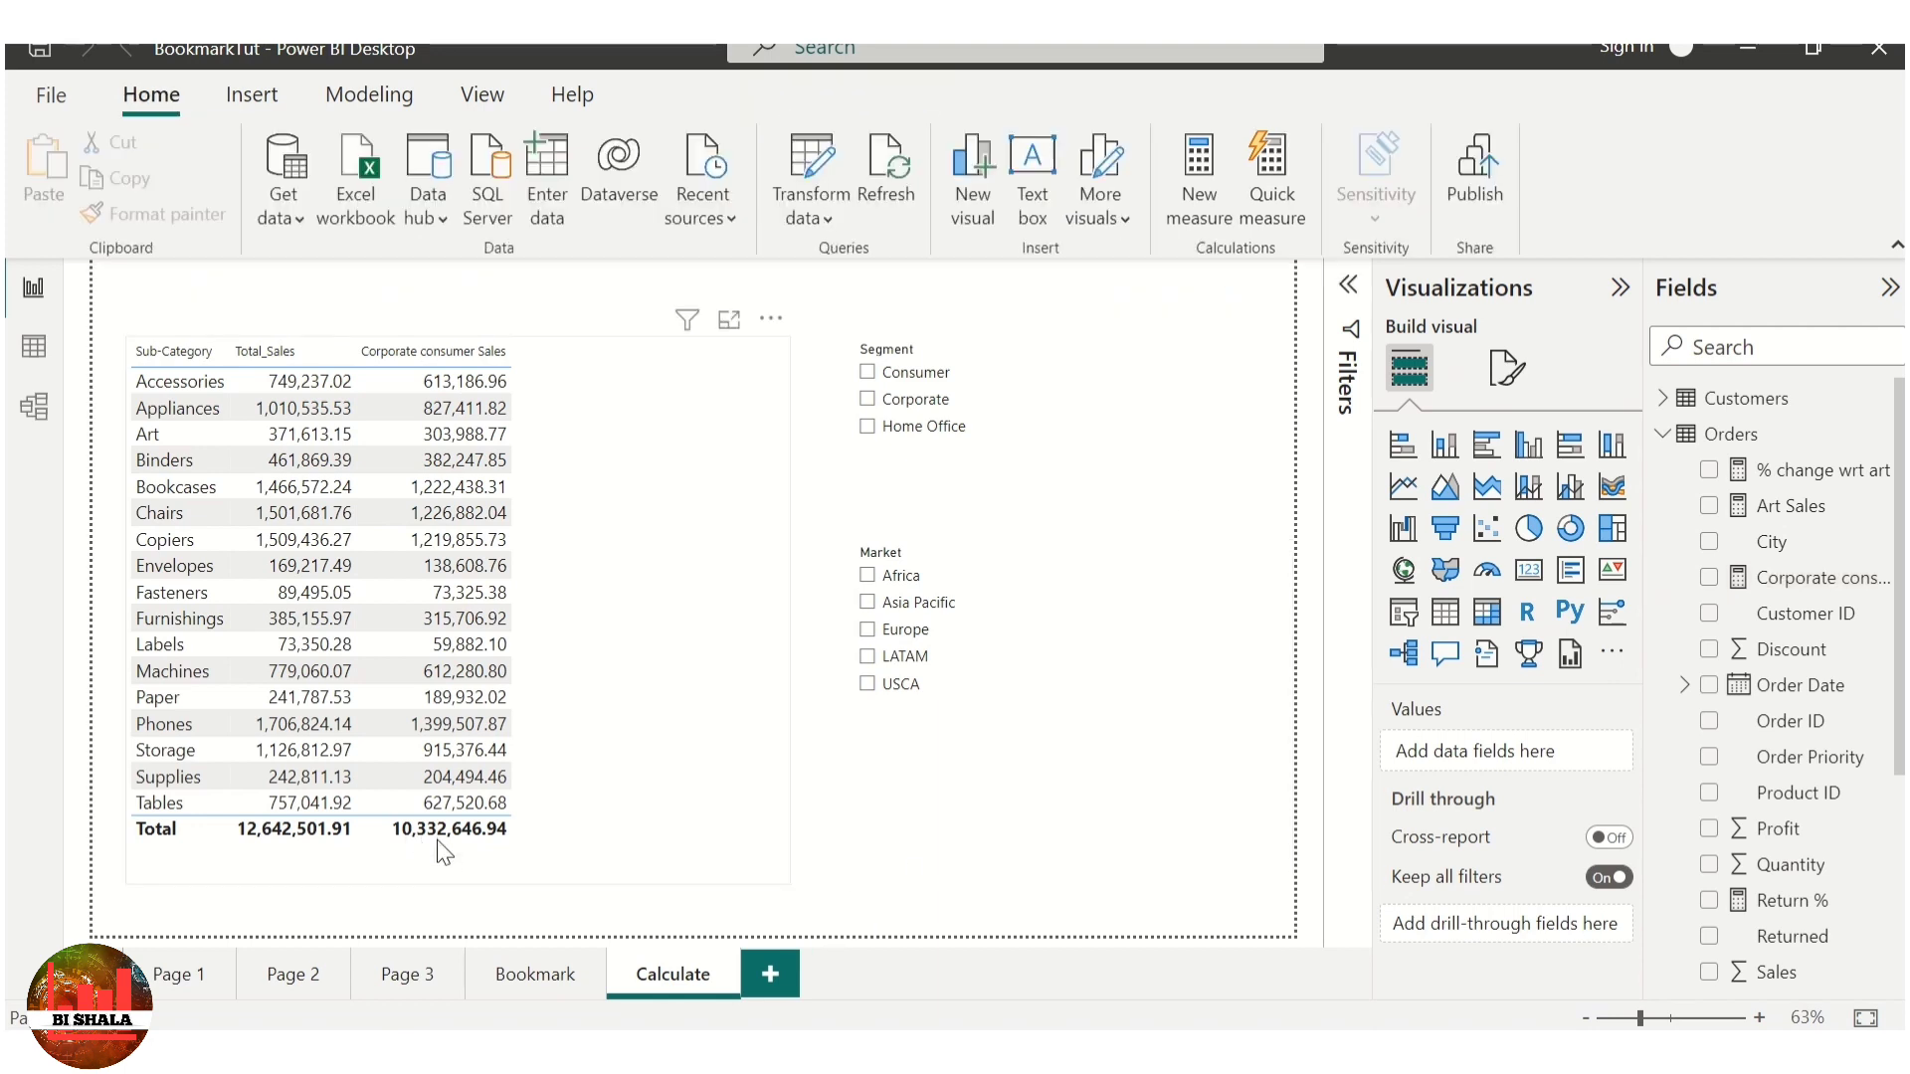
Step: Review the Corporate consumer Sales formula with its IN filter list for the sub-category table
left_click(677, 701)
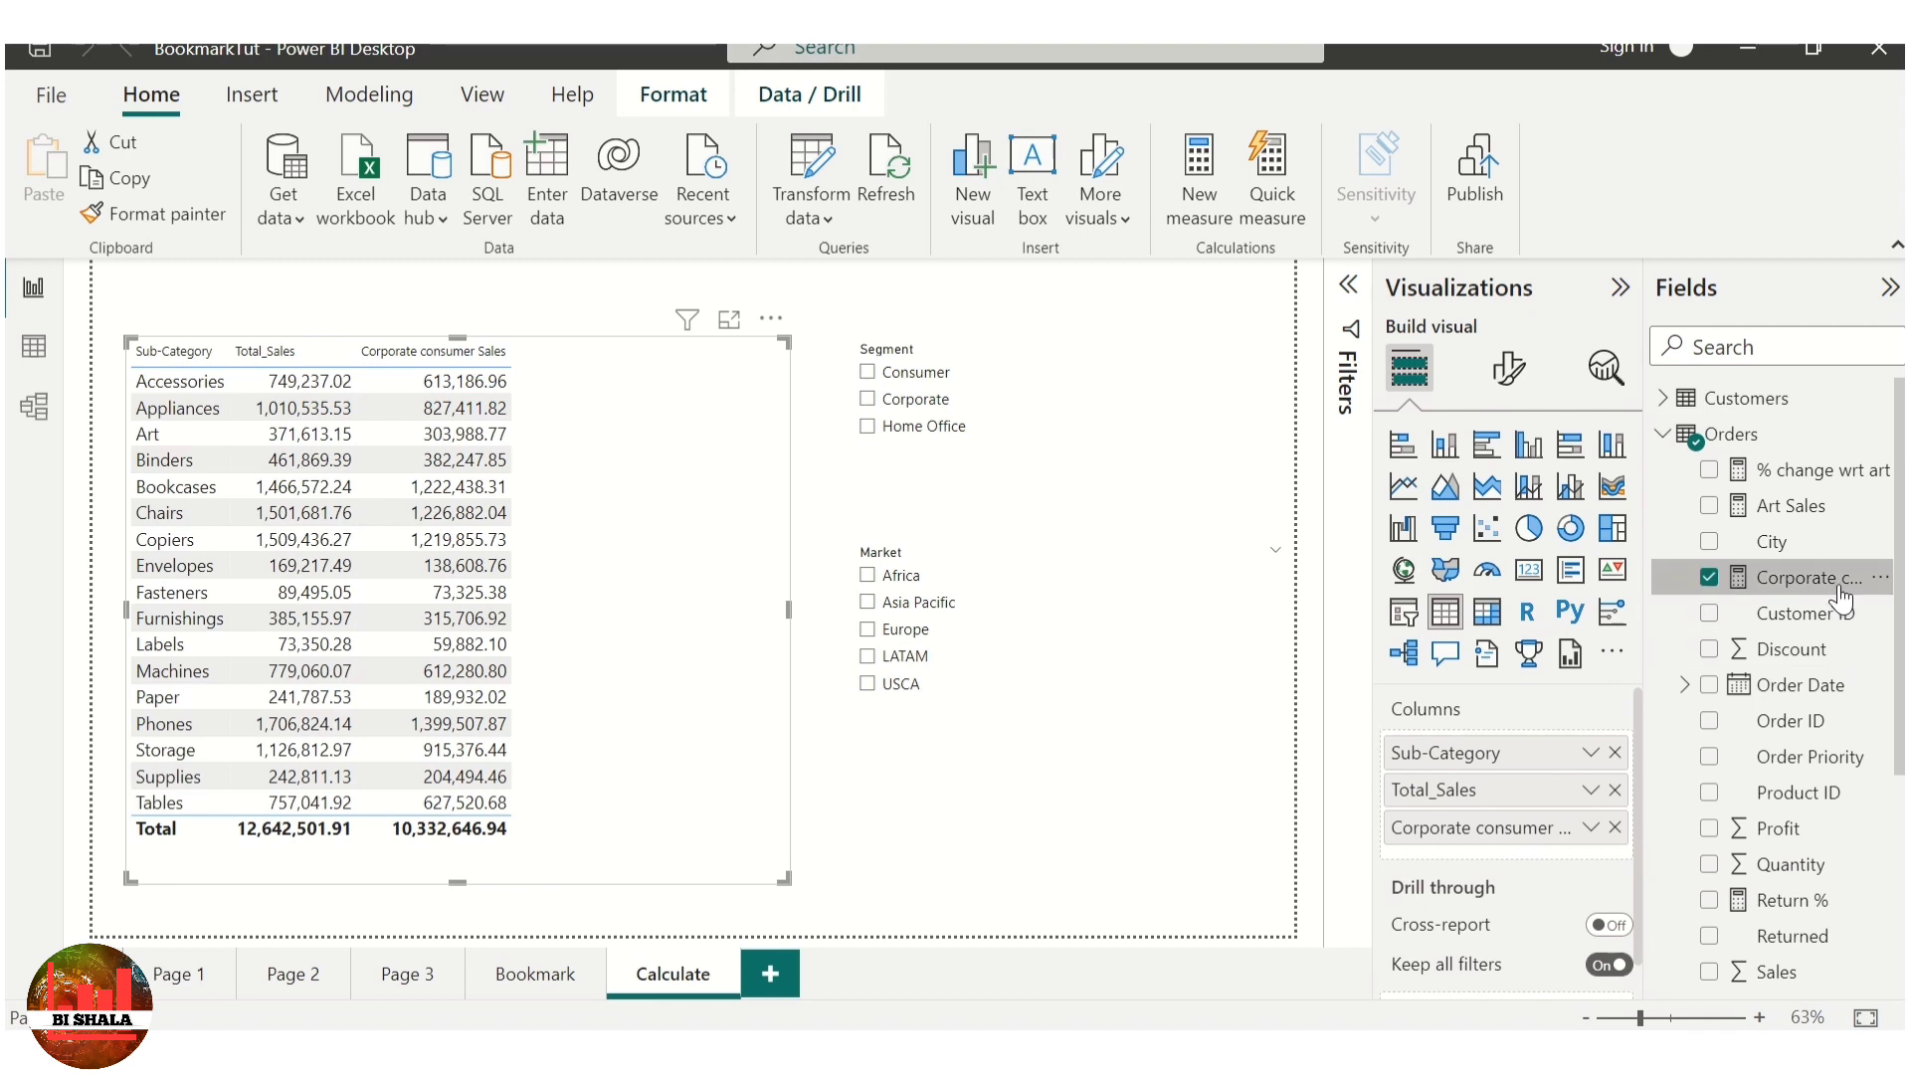
left_click(1802, 579)
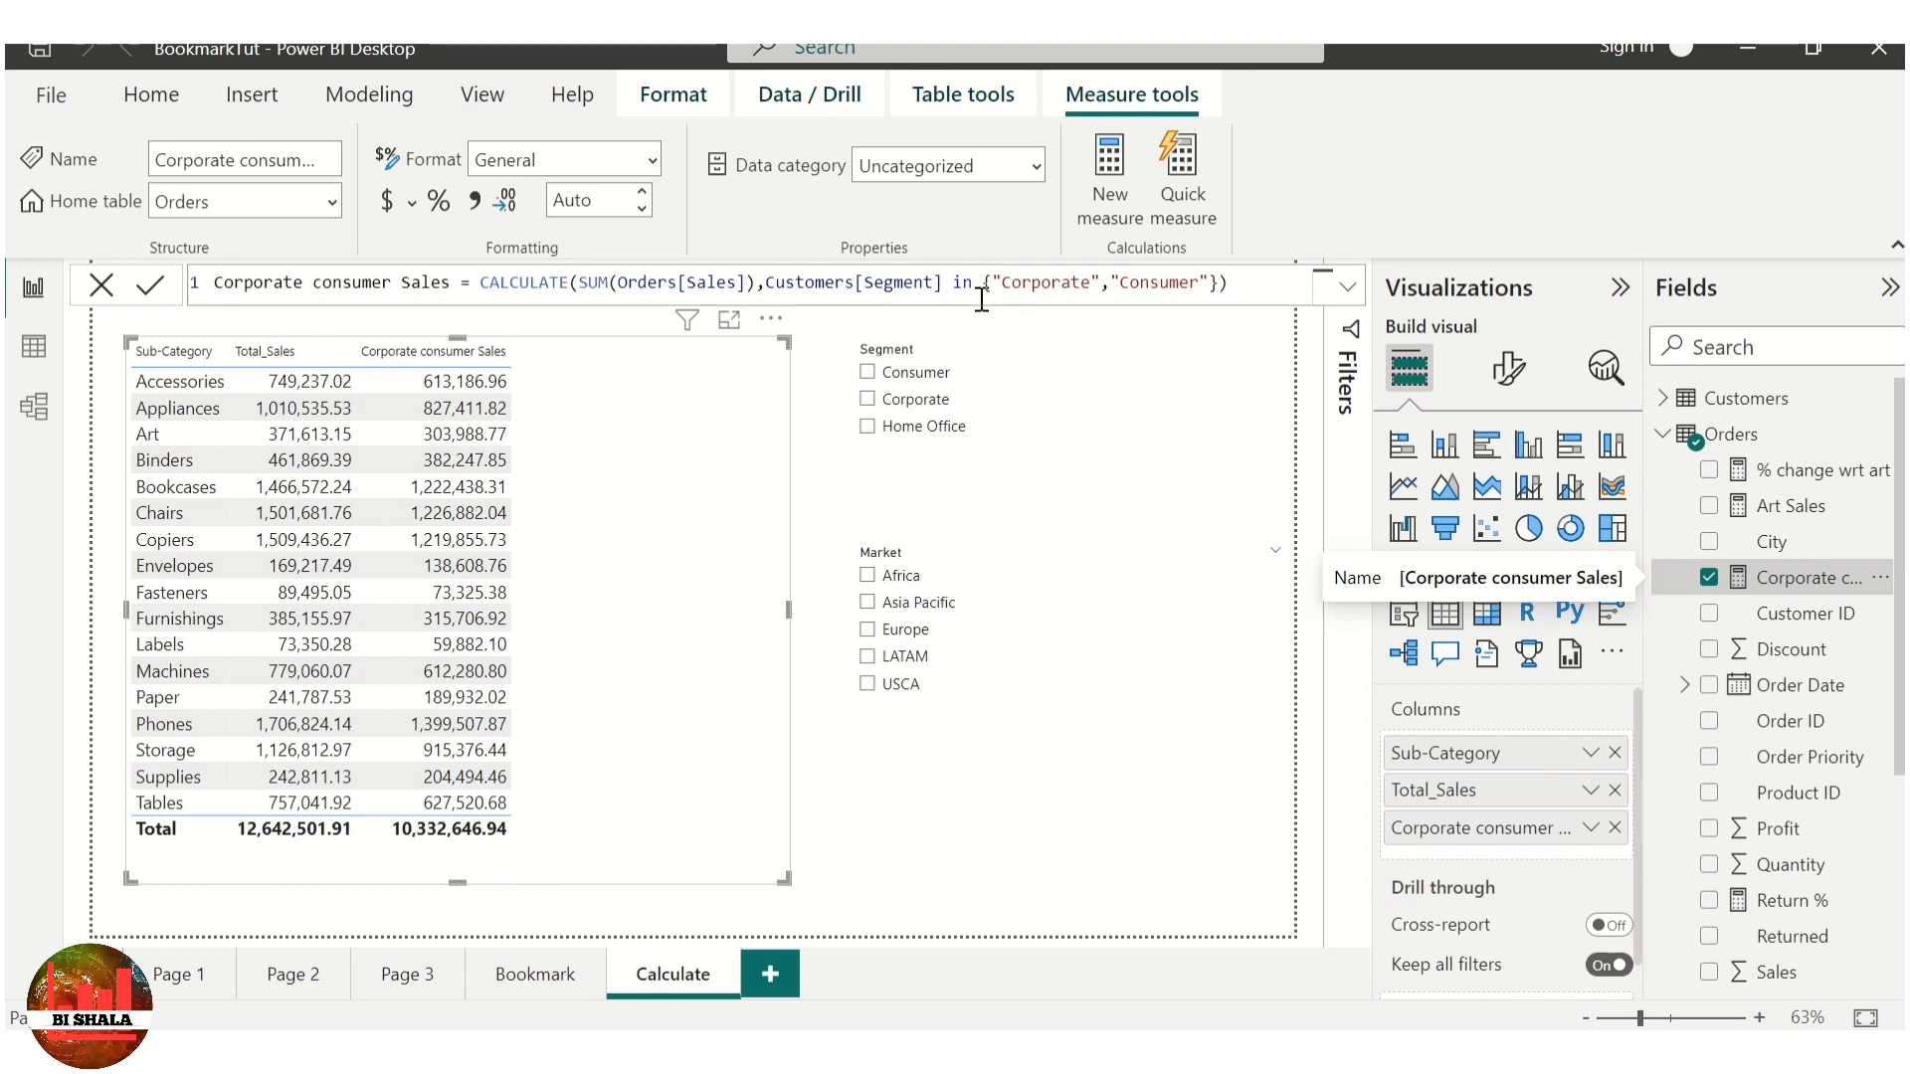
left_click(1349, 290)
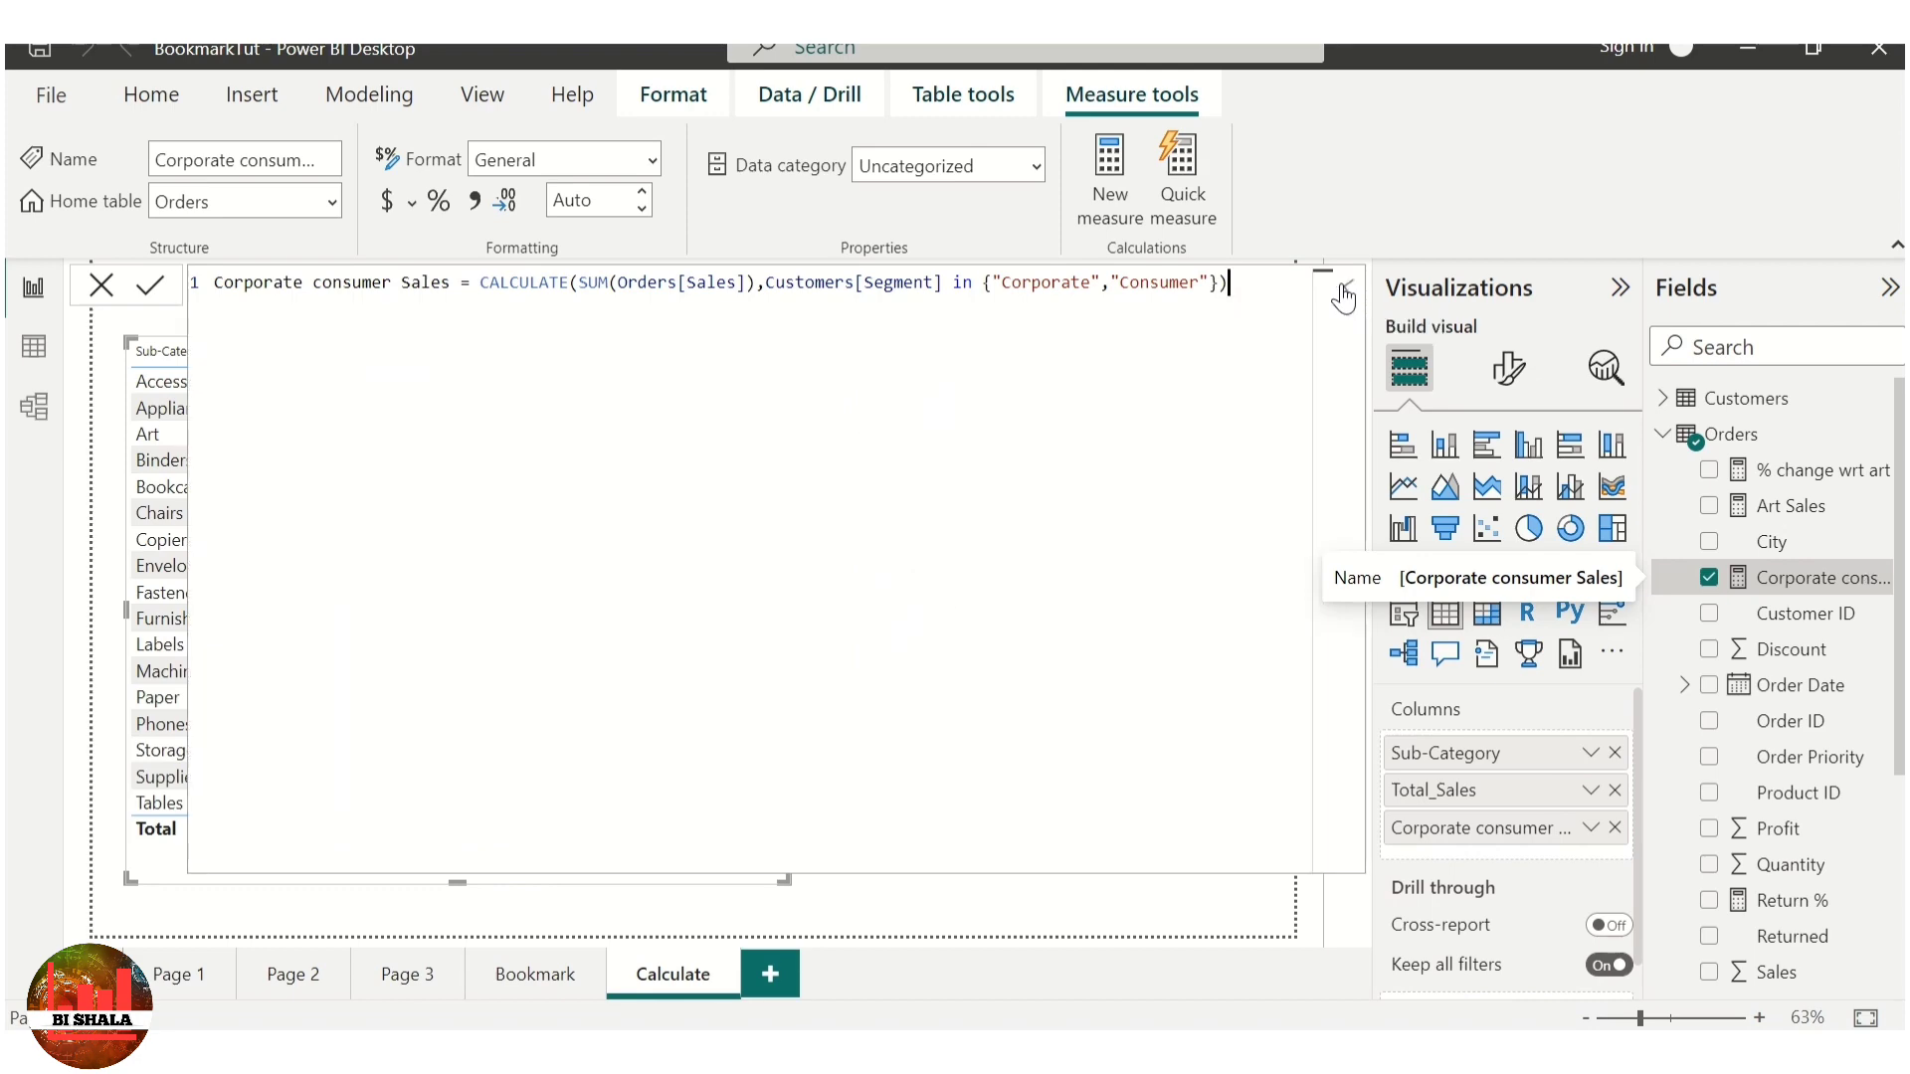
left_click(1351, 291)
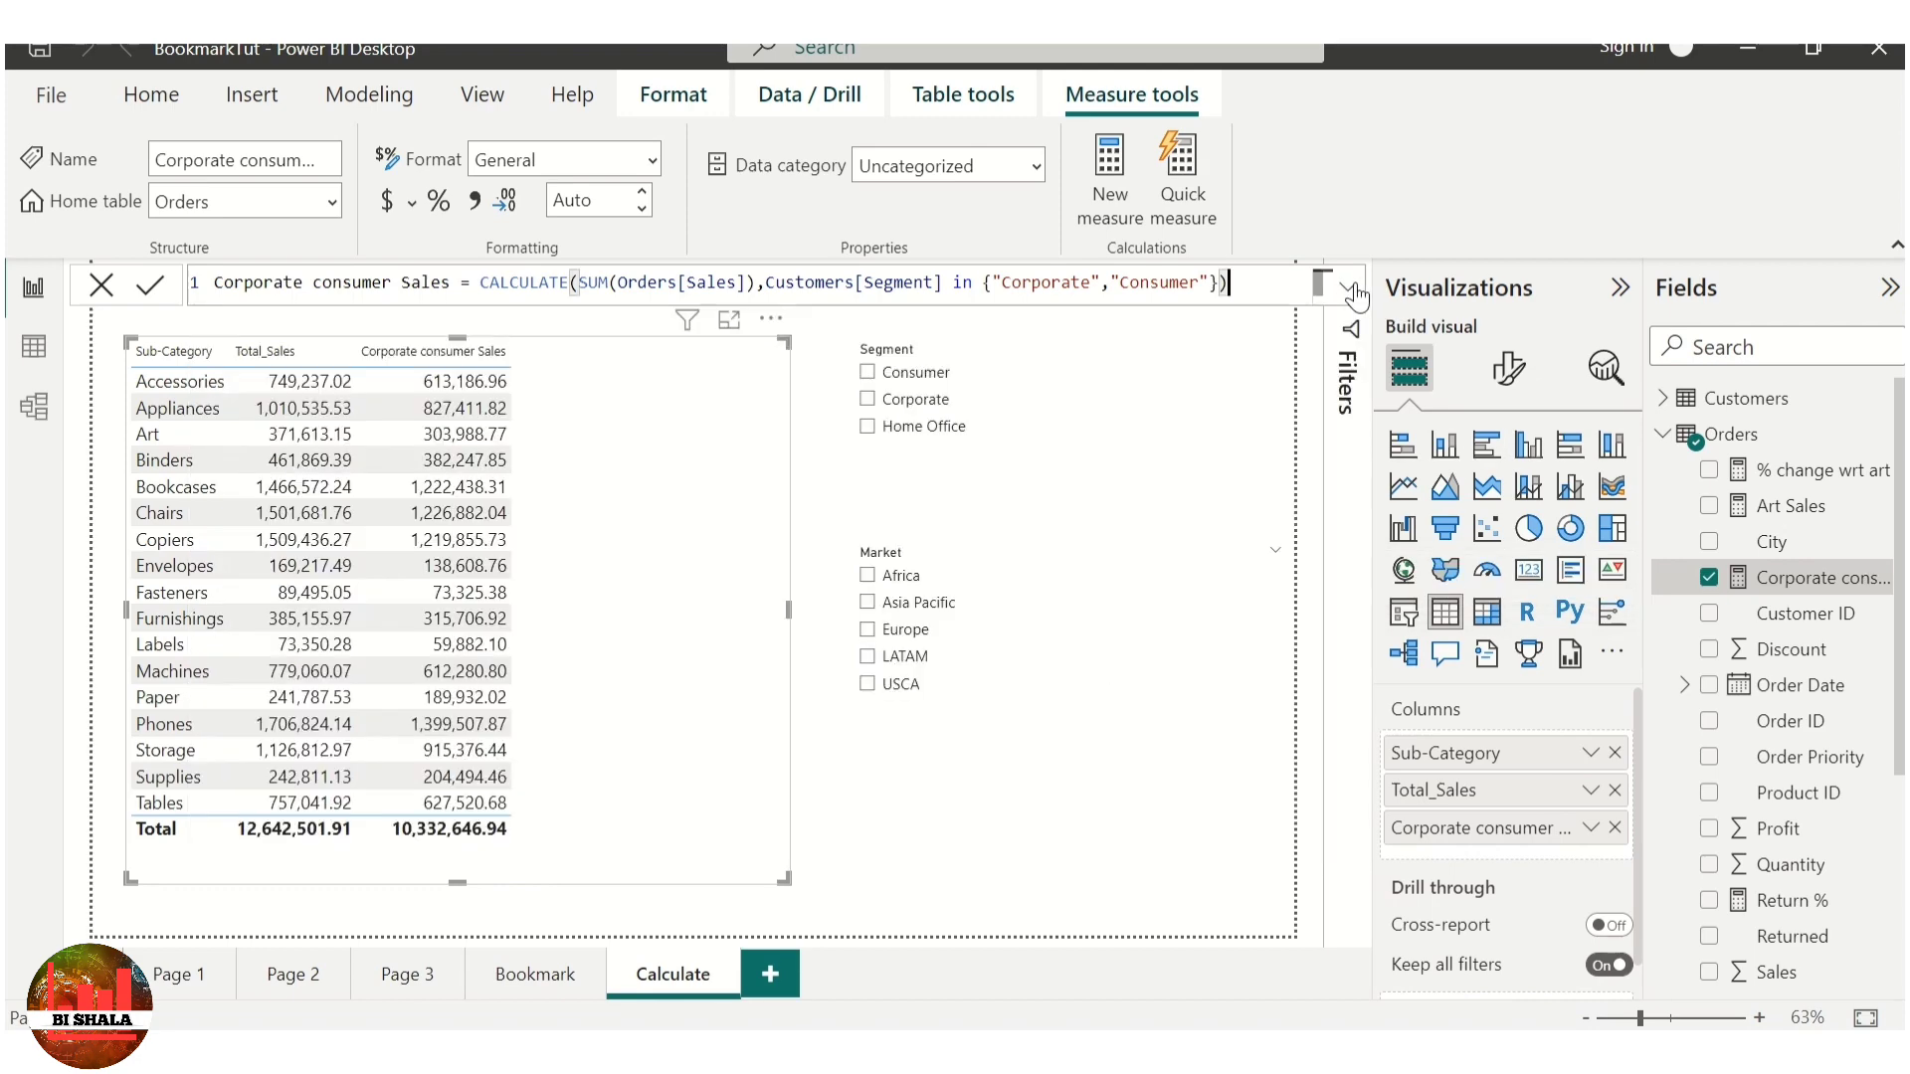
left_click(925, 904)
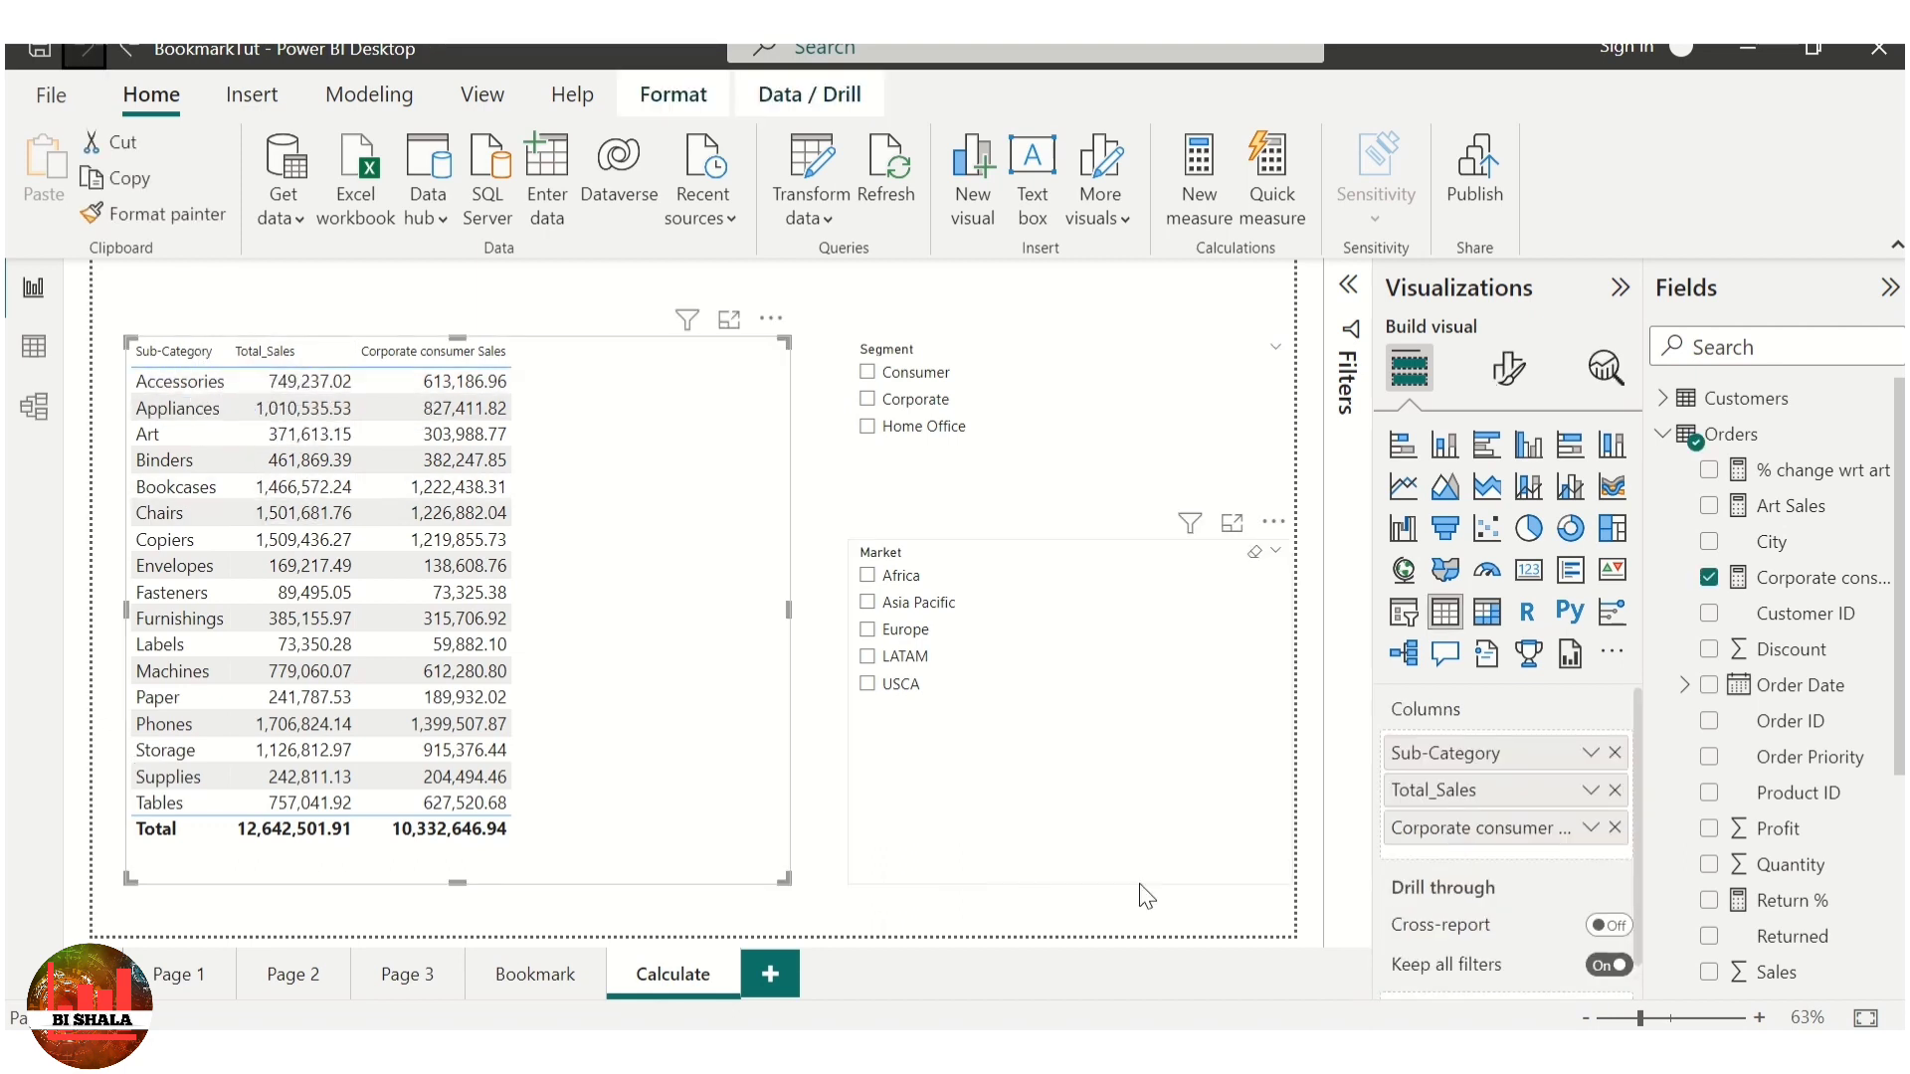
Step: Remove the Corporate consumer Sales column from the sub-category table, then deselect the table
left_click(1138, 880)
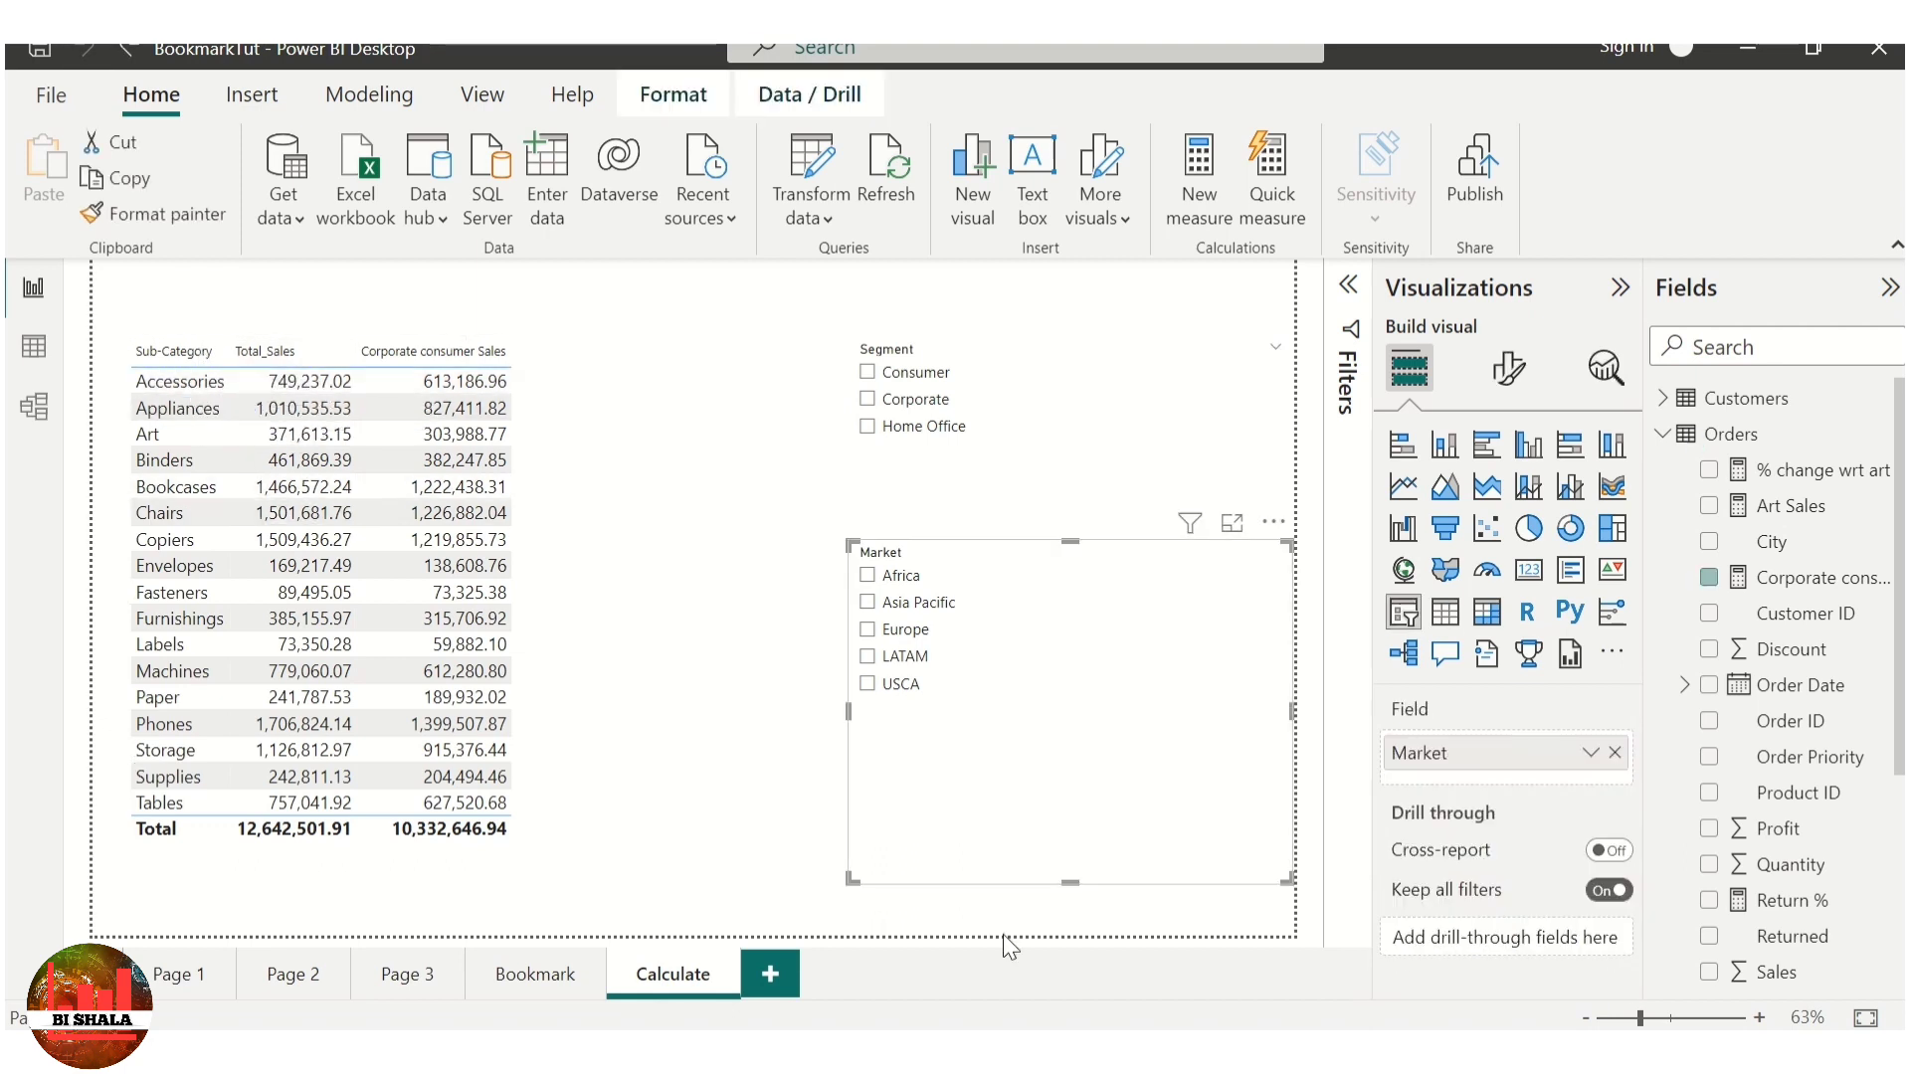
left_click(866, 906)
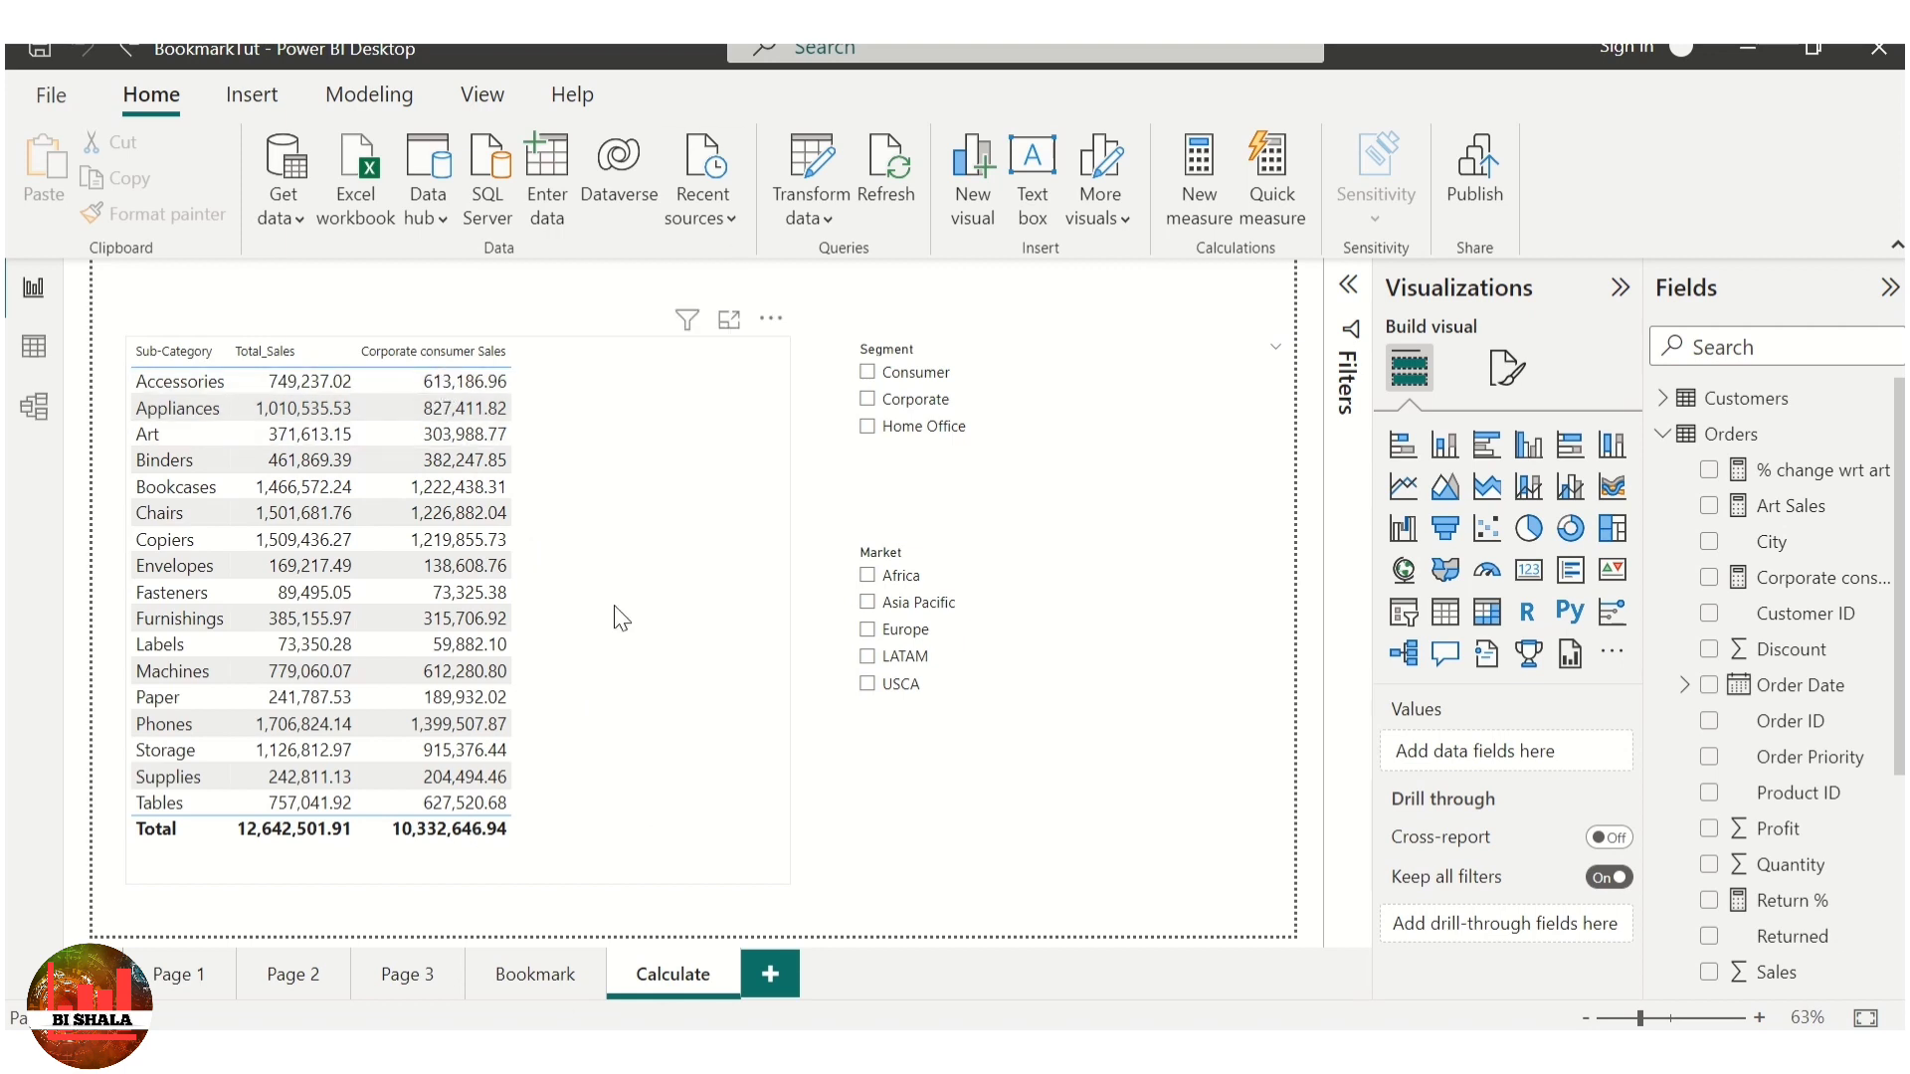
left_click(634, 572)
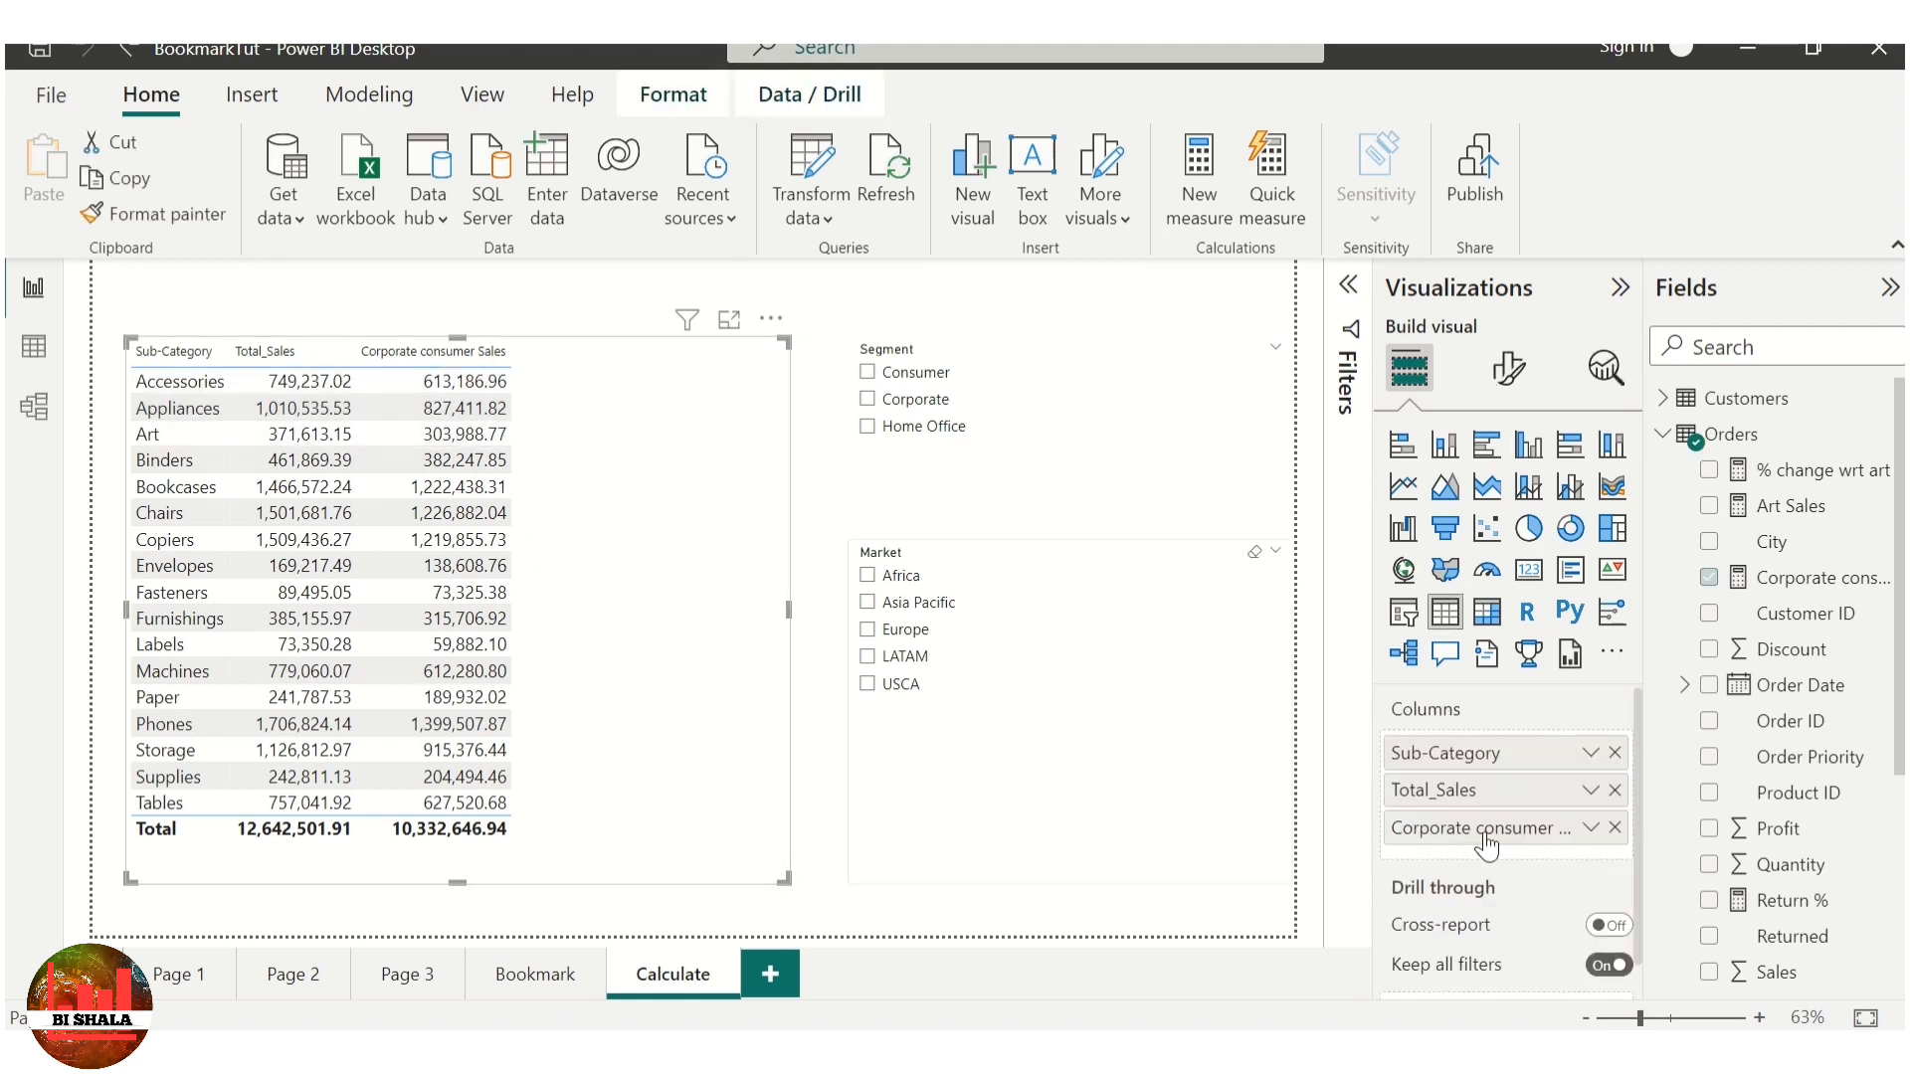
left_click(1615, 828)
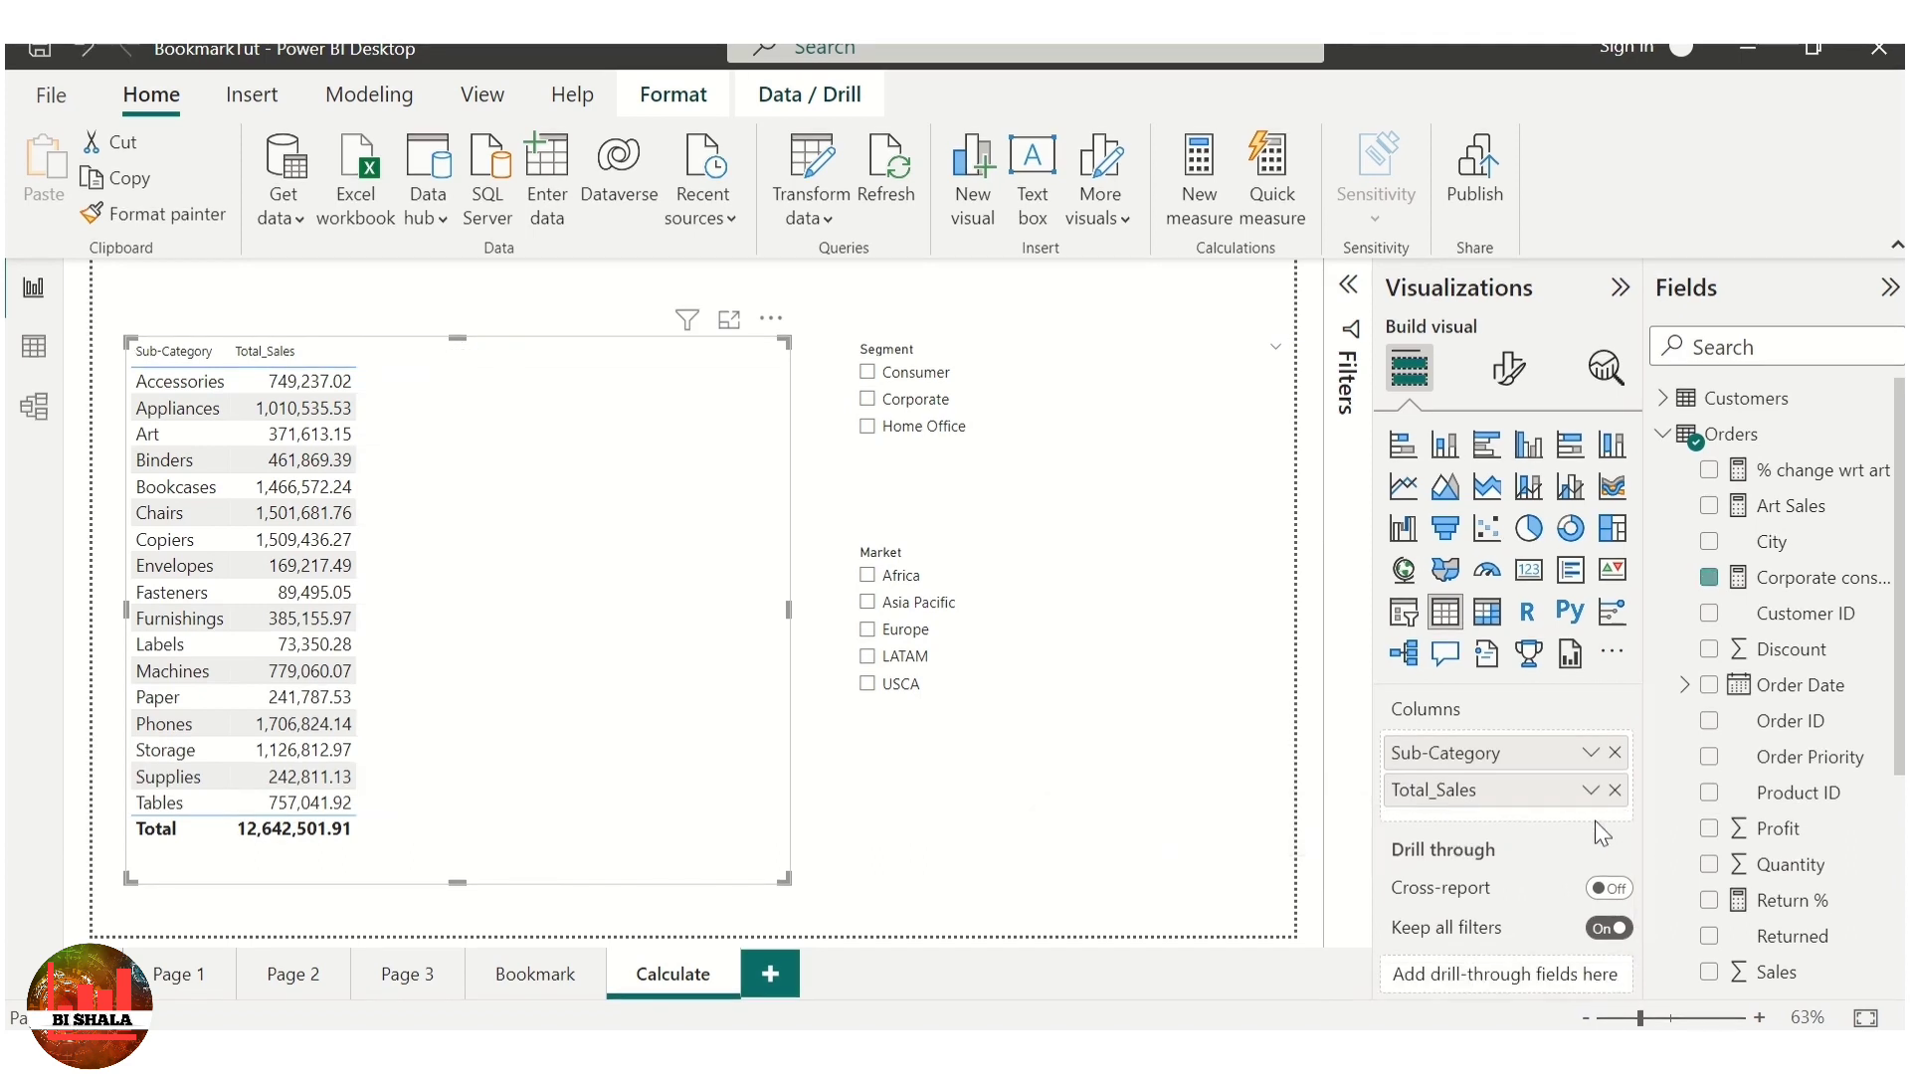
left_click(881, 908)
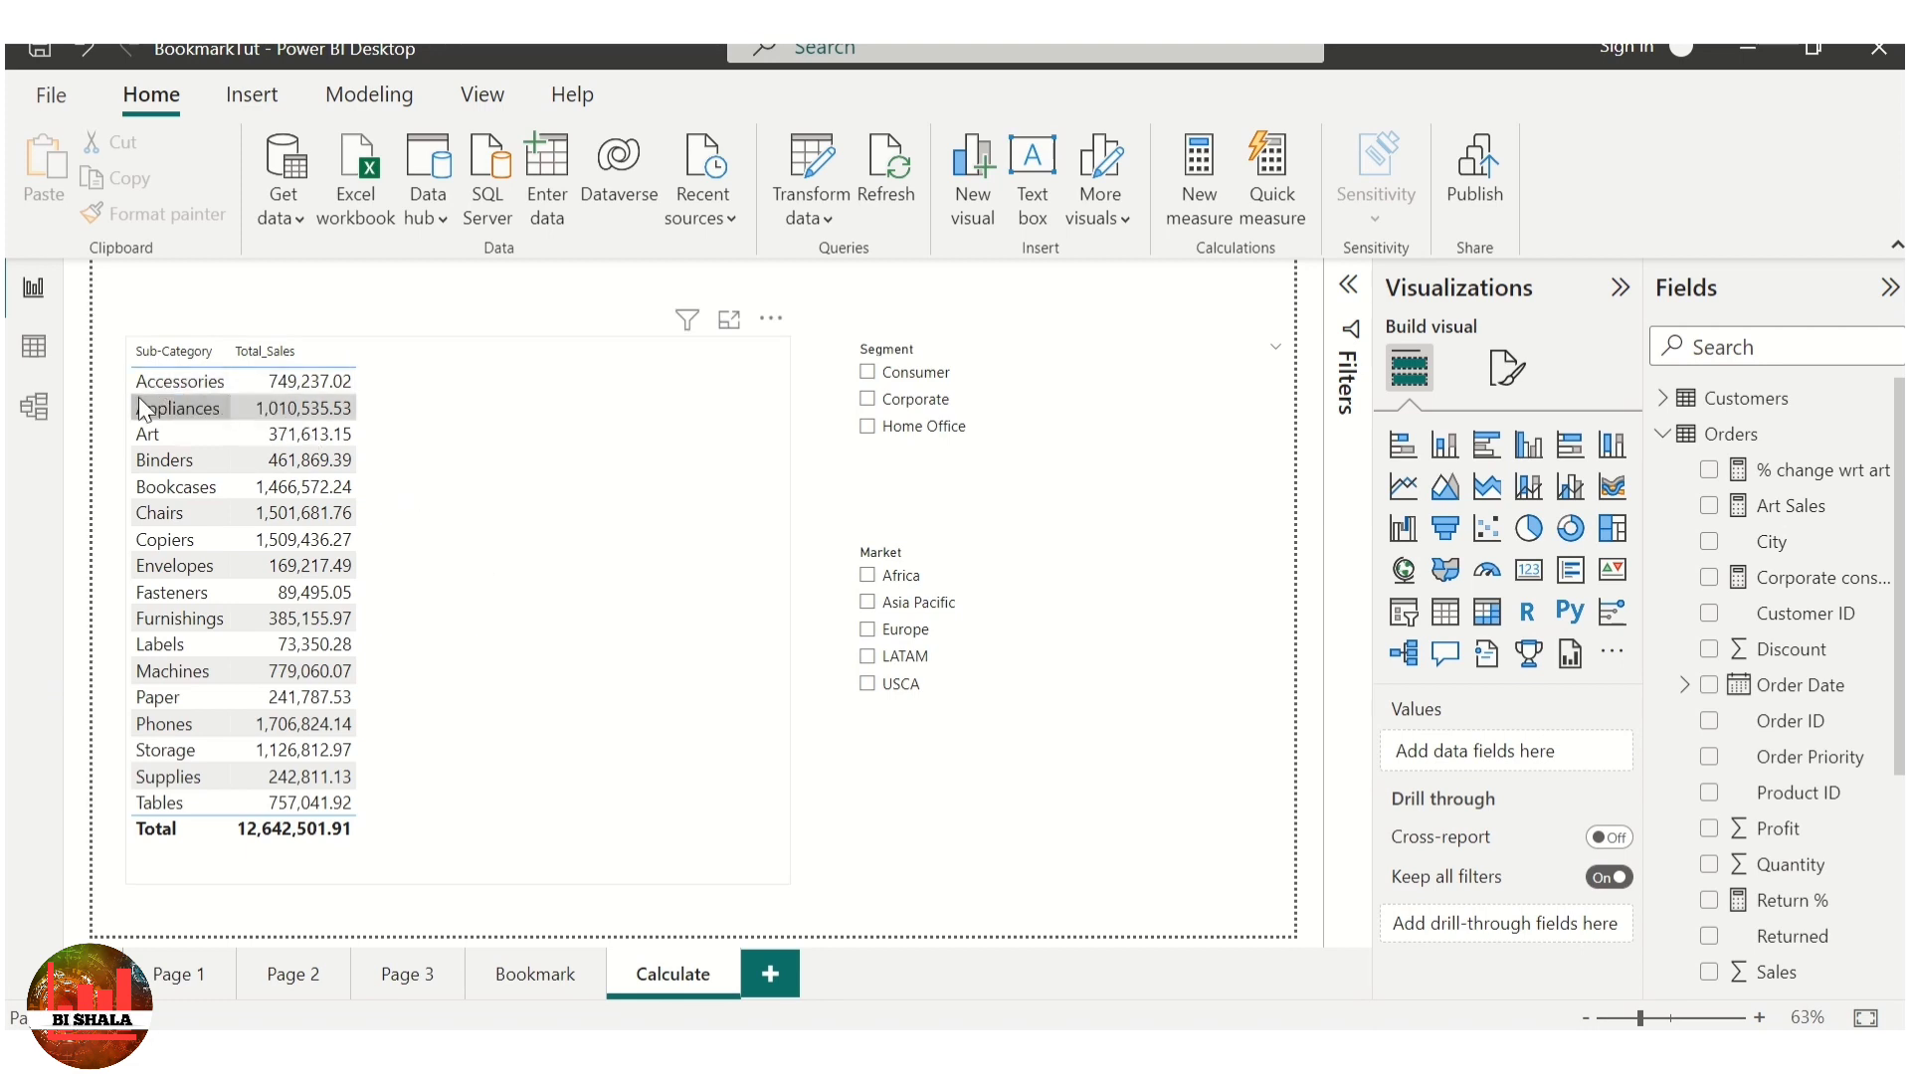
Step: Examine how Products connects to Orders in the data model, including the Orders fields, and return to the report
left_click(22, 358)
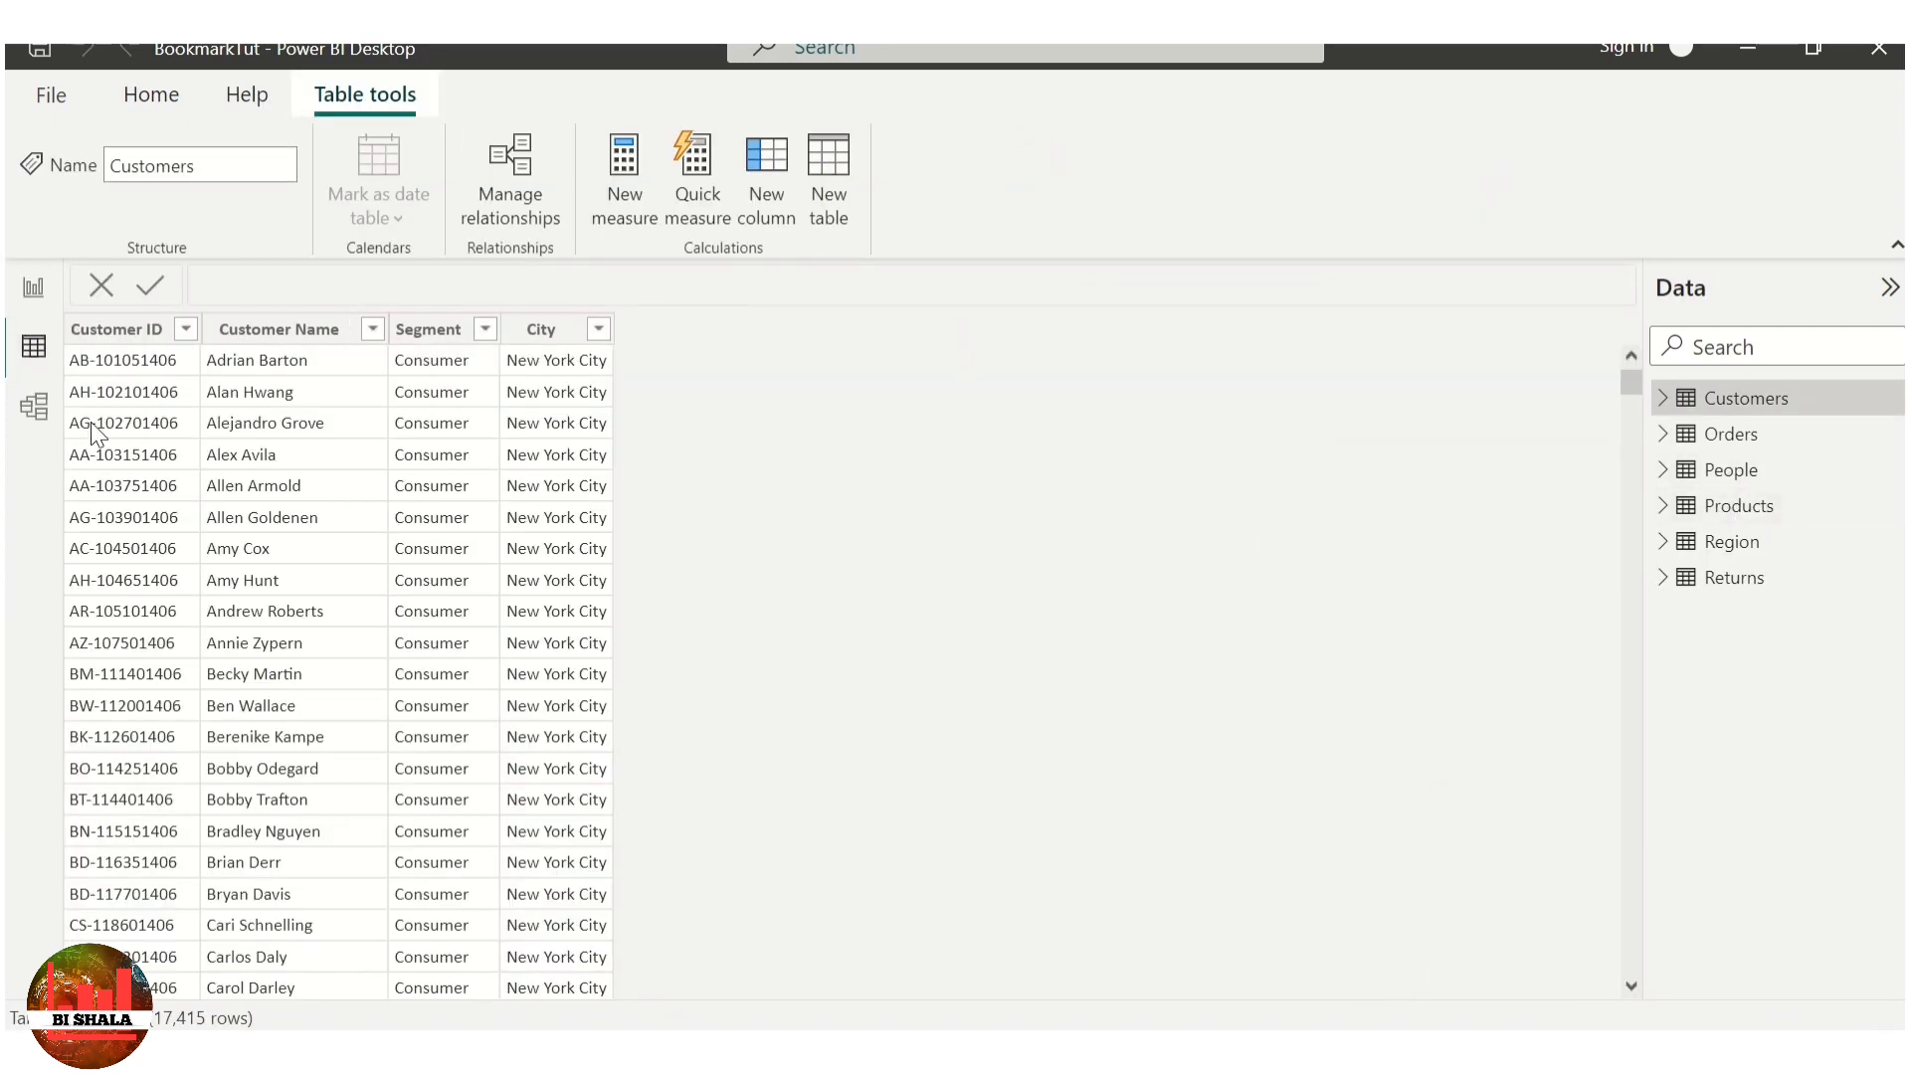
left_click(32, 425)
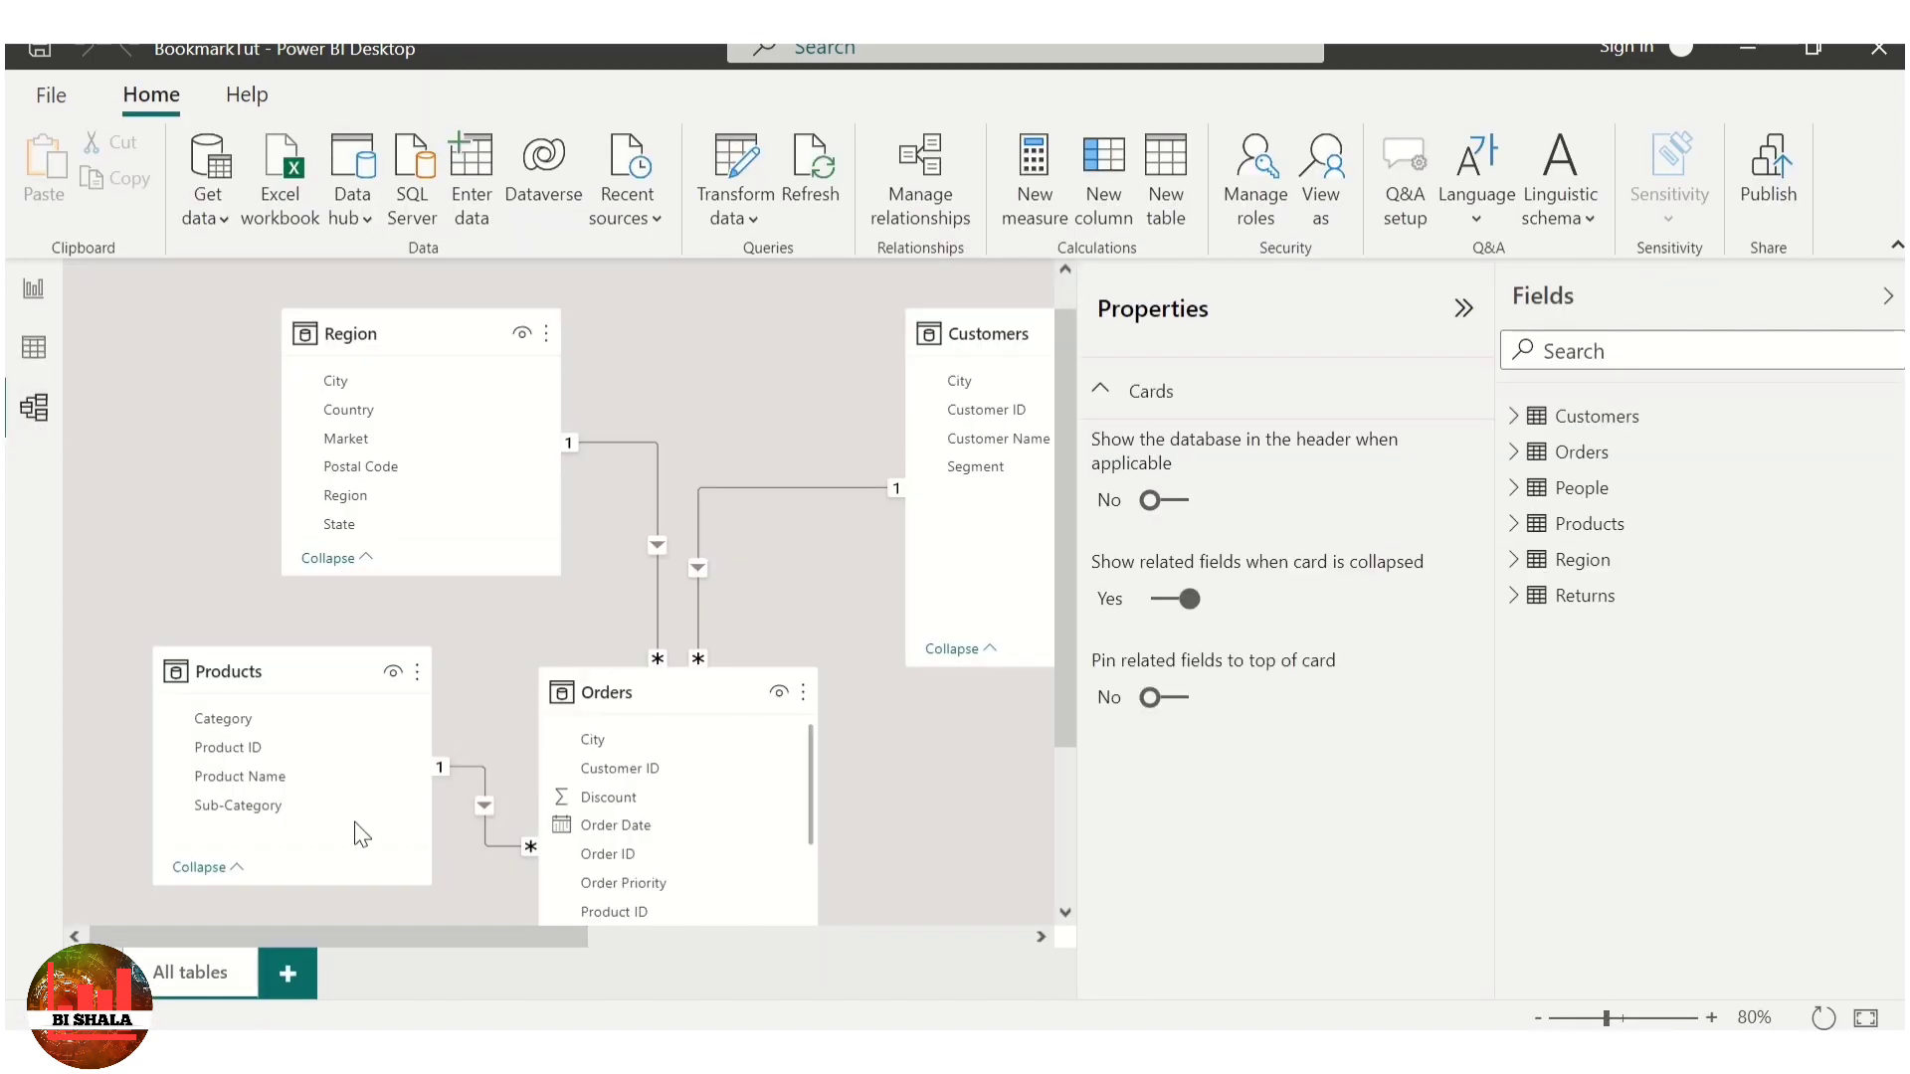
scroll(356, 825, "down", 1)
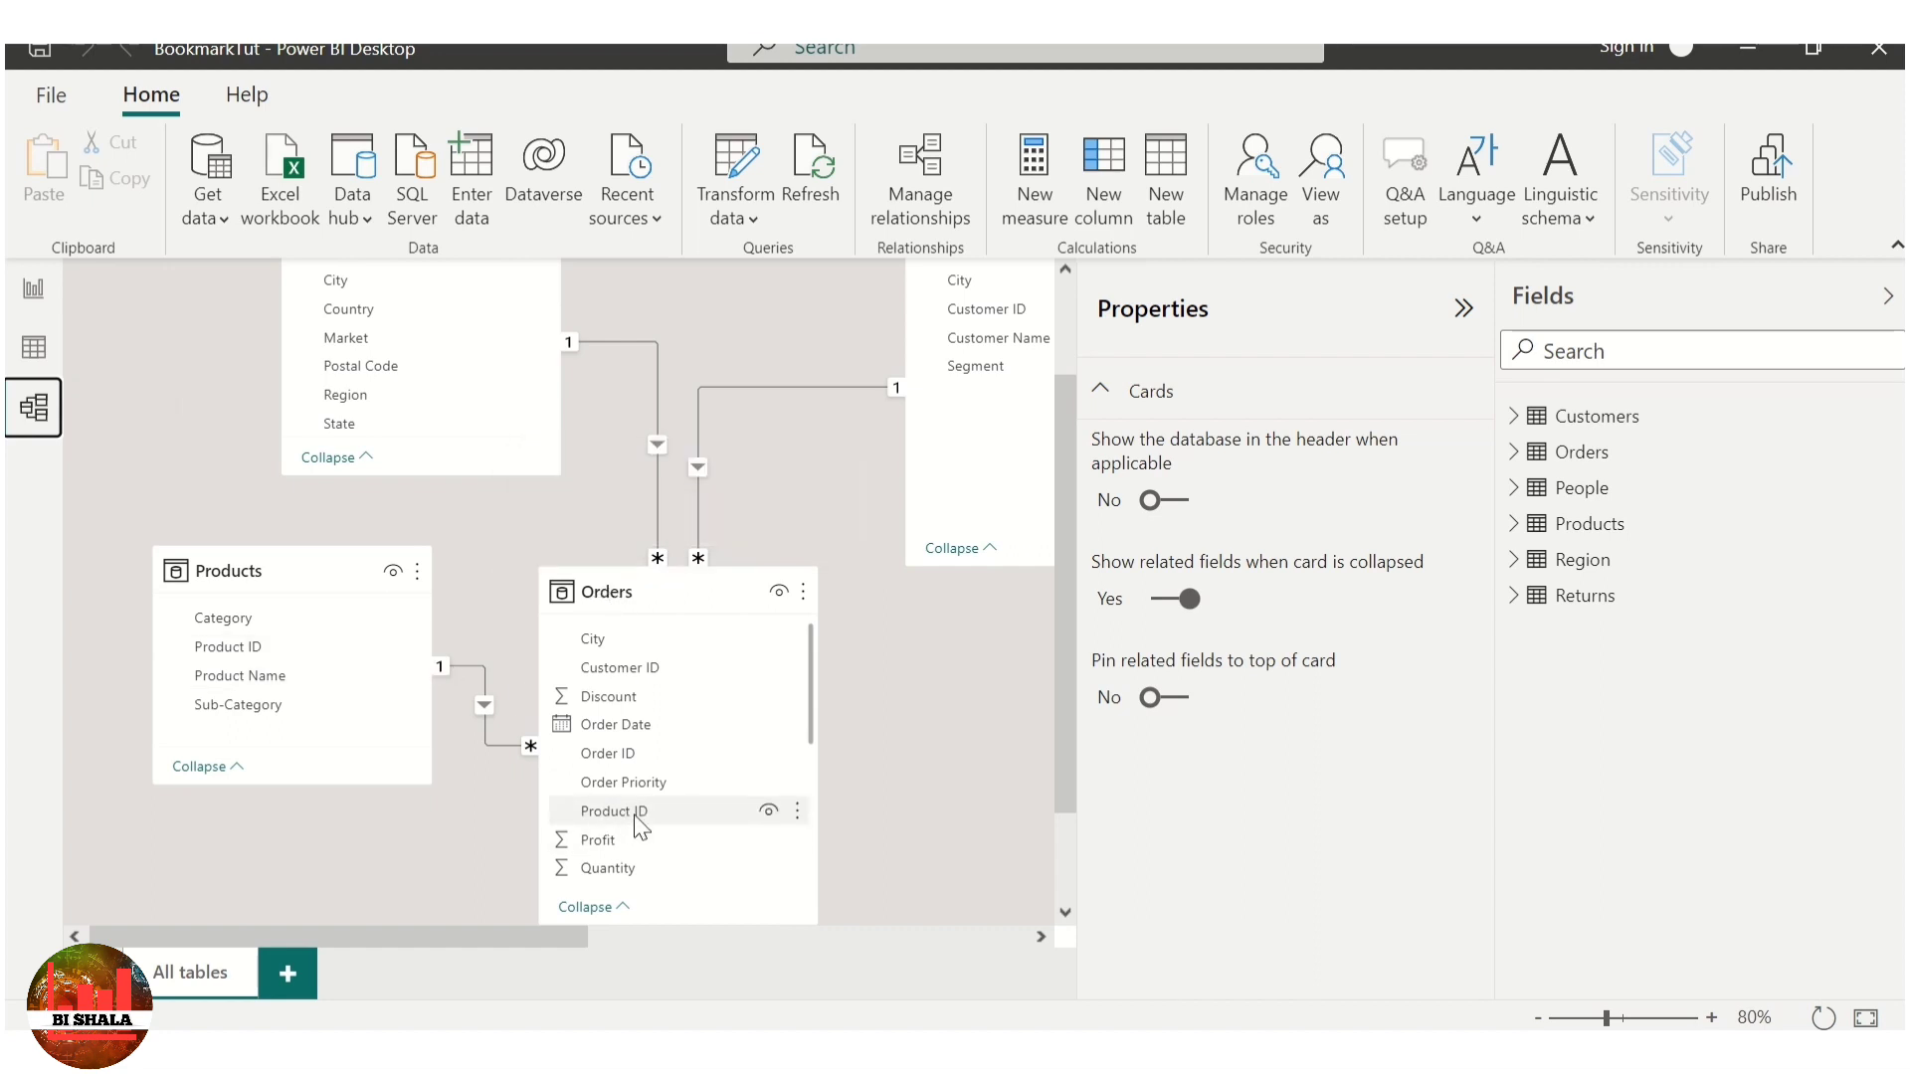
scroll(696, 826, "down", 2)
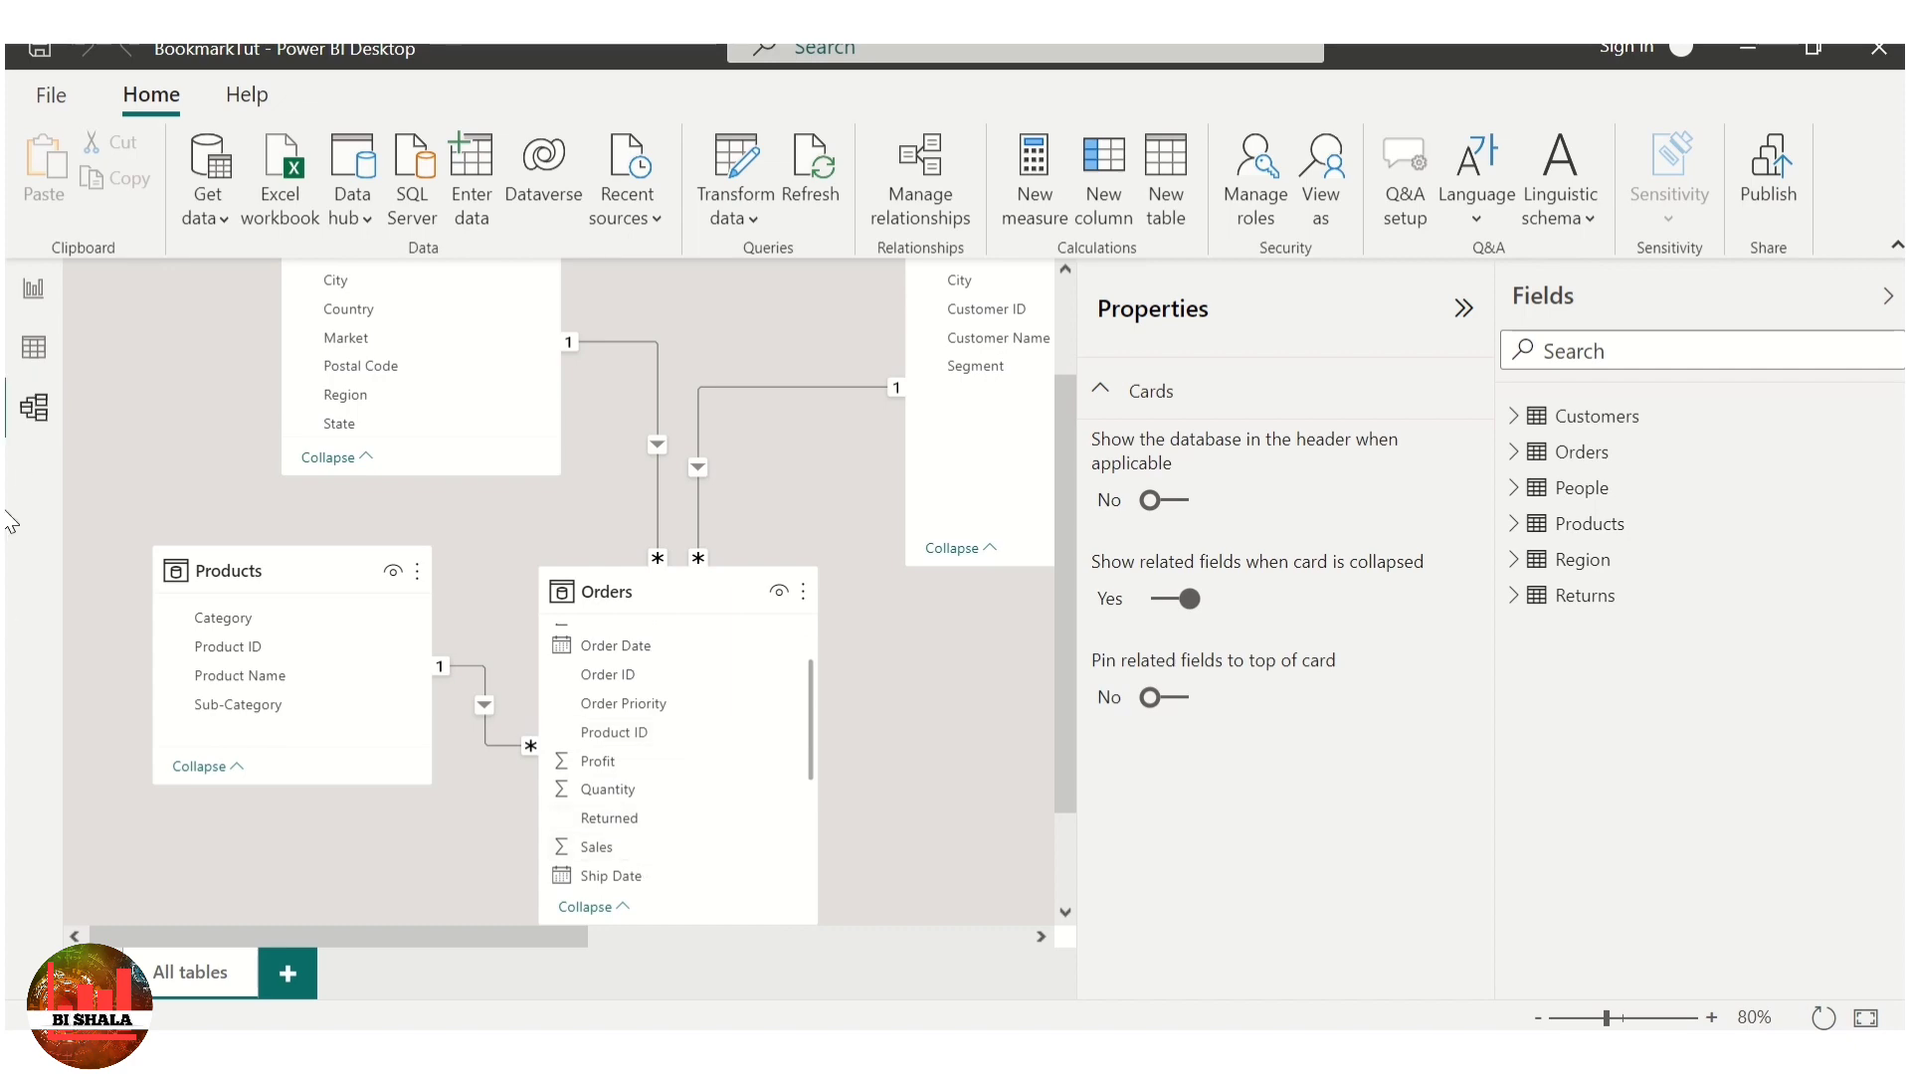
left_click(17, 300)
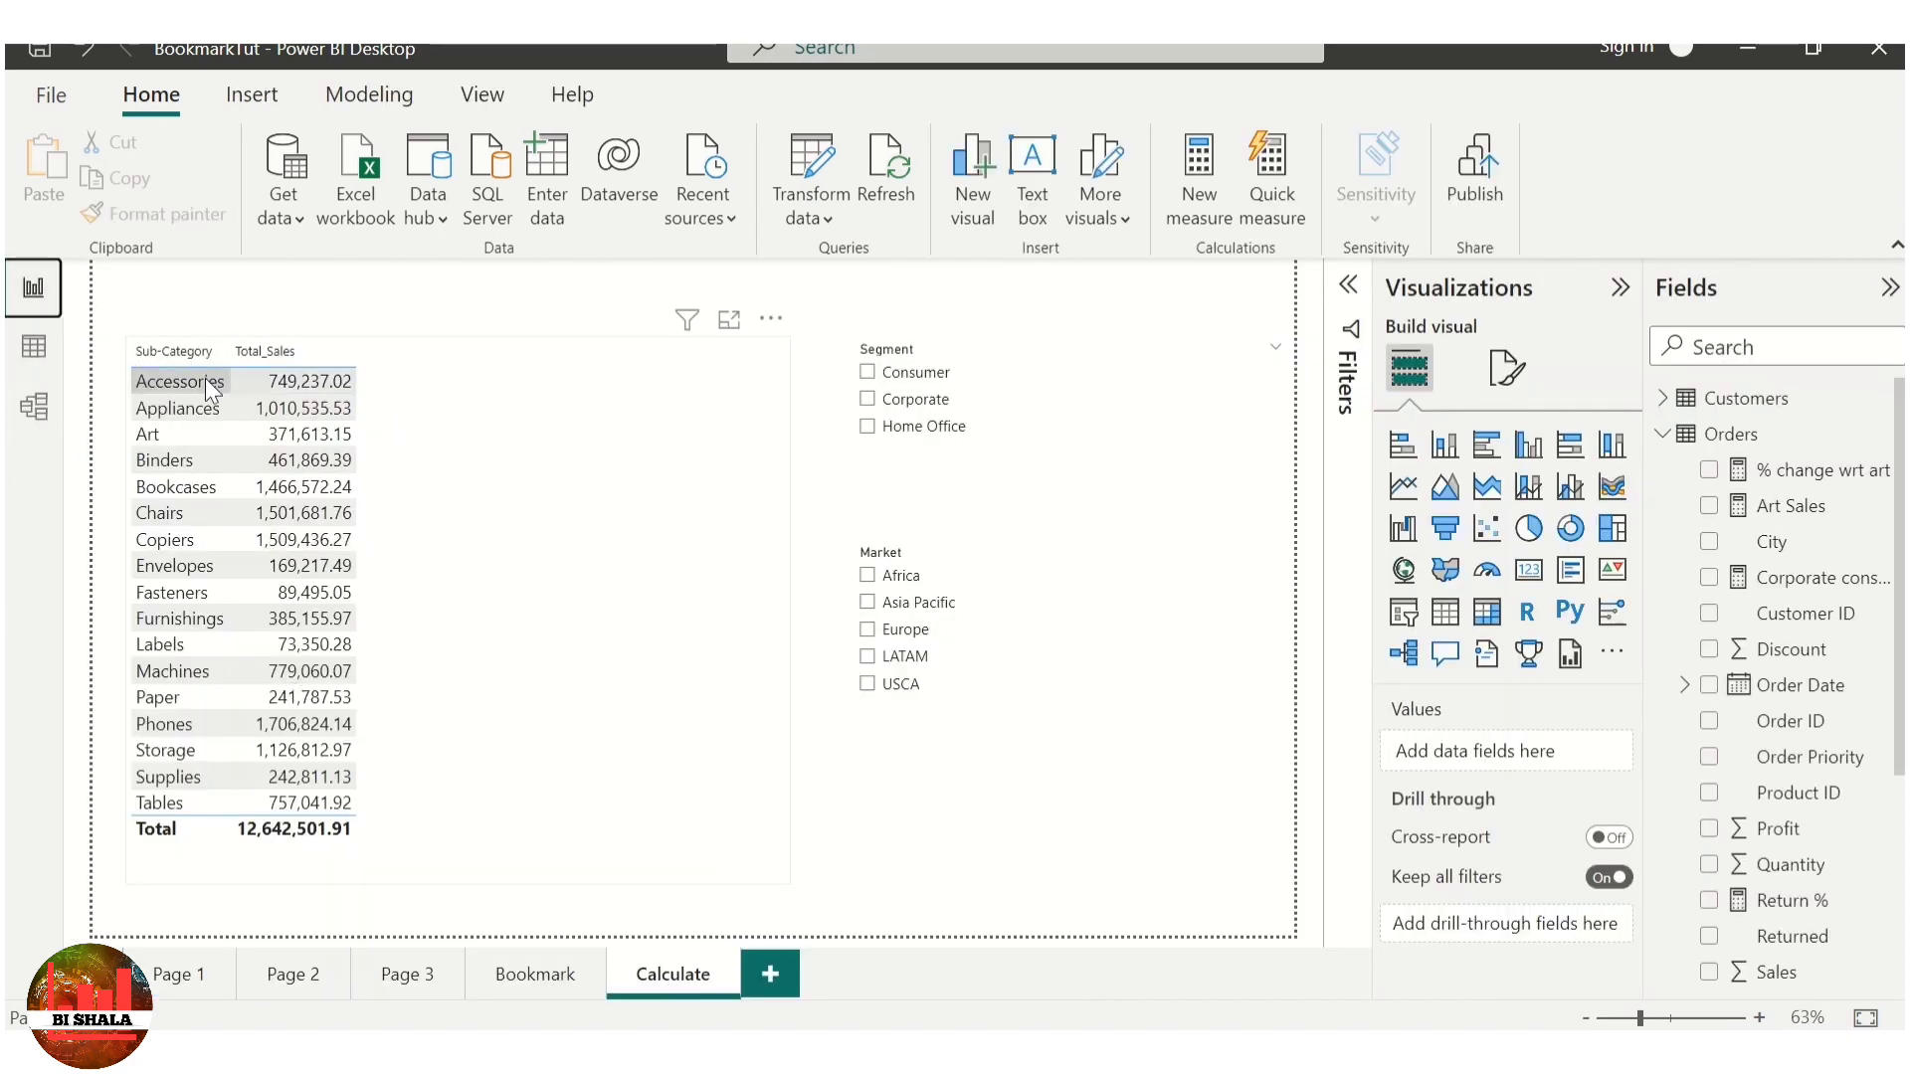
Step: Filter the Orders table data by Product ID to FUR-BO-3174, FUR-BO-3175, FUR-BO-3176, FUR-BO-3177 and FUR-BO-3409
left_click(24, 363)
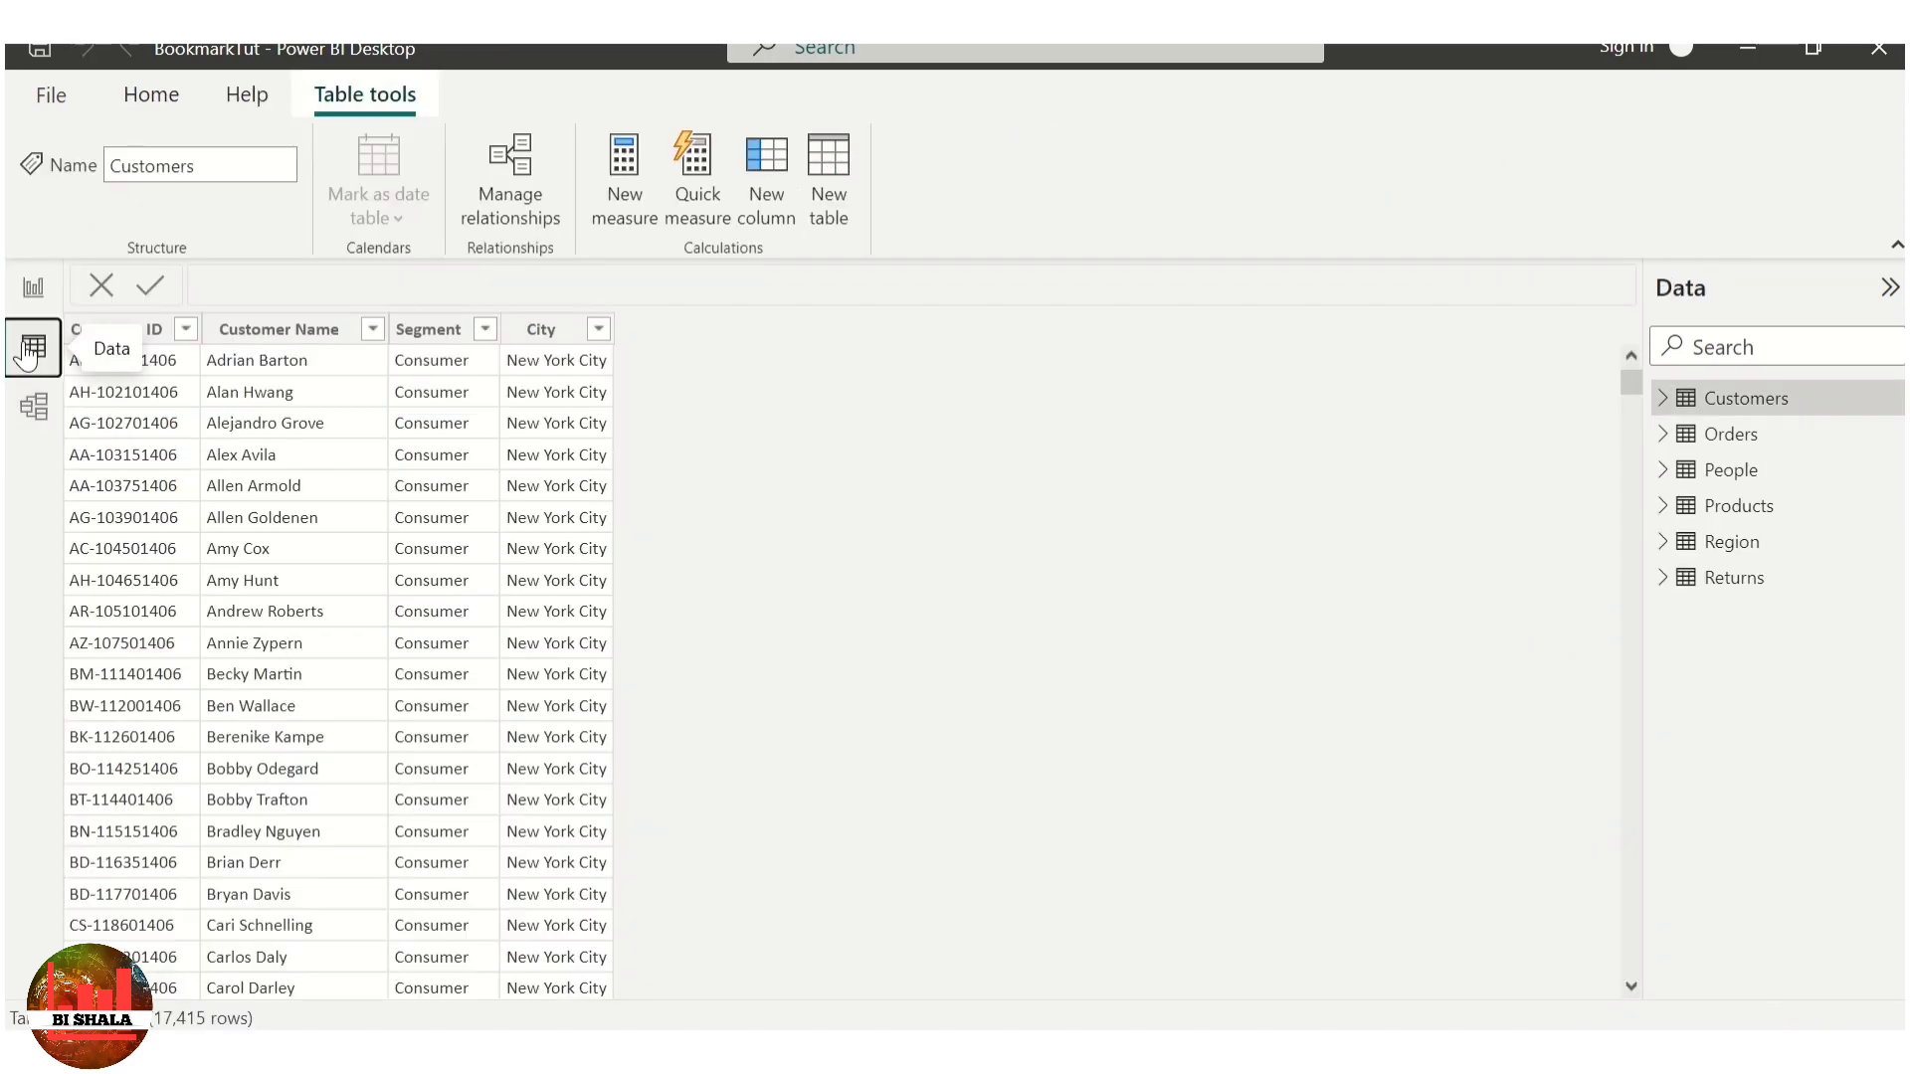
left_click(1747, 504)
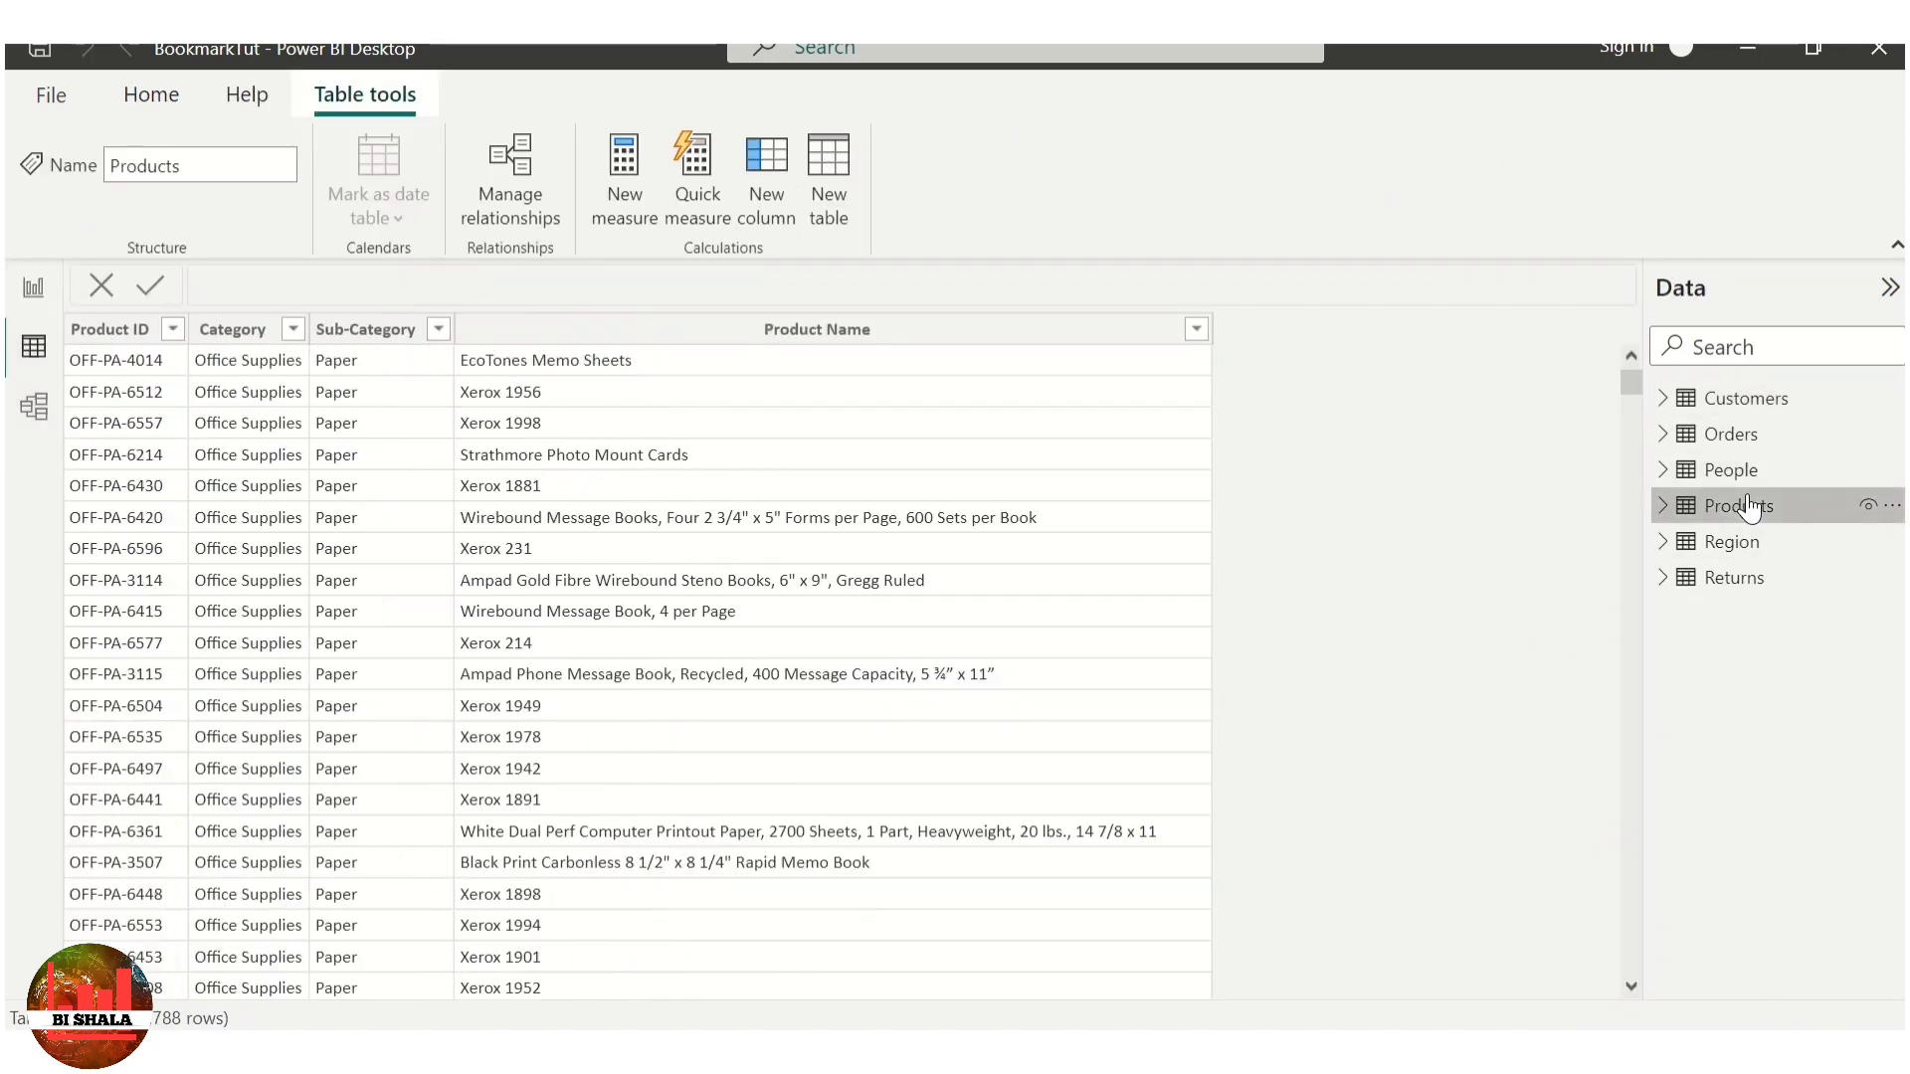
left_click(1750, 437)
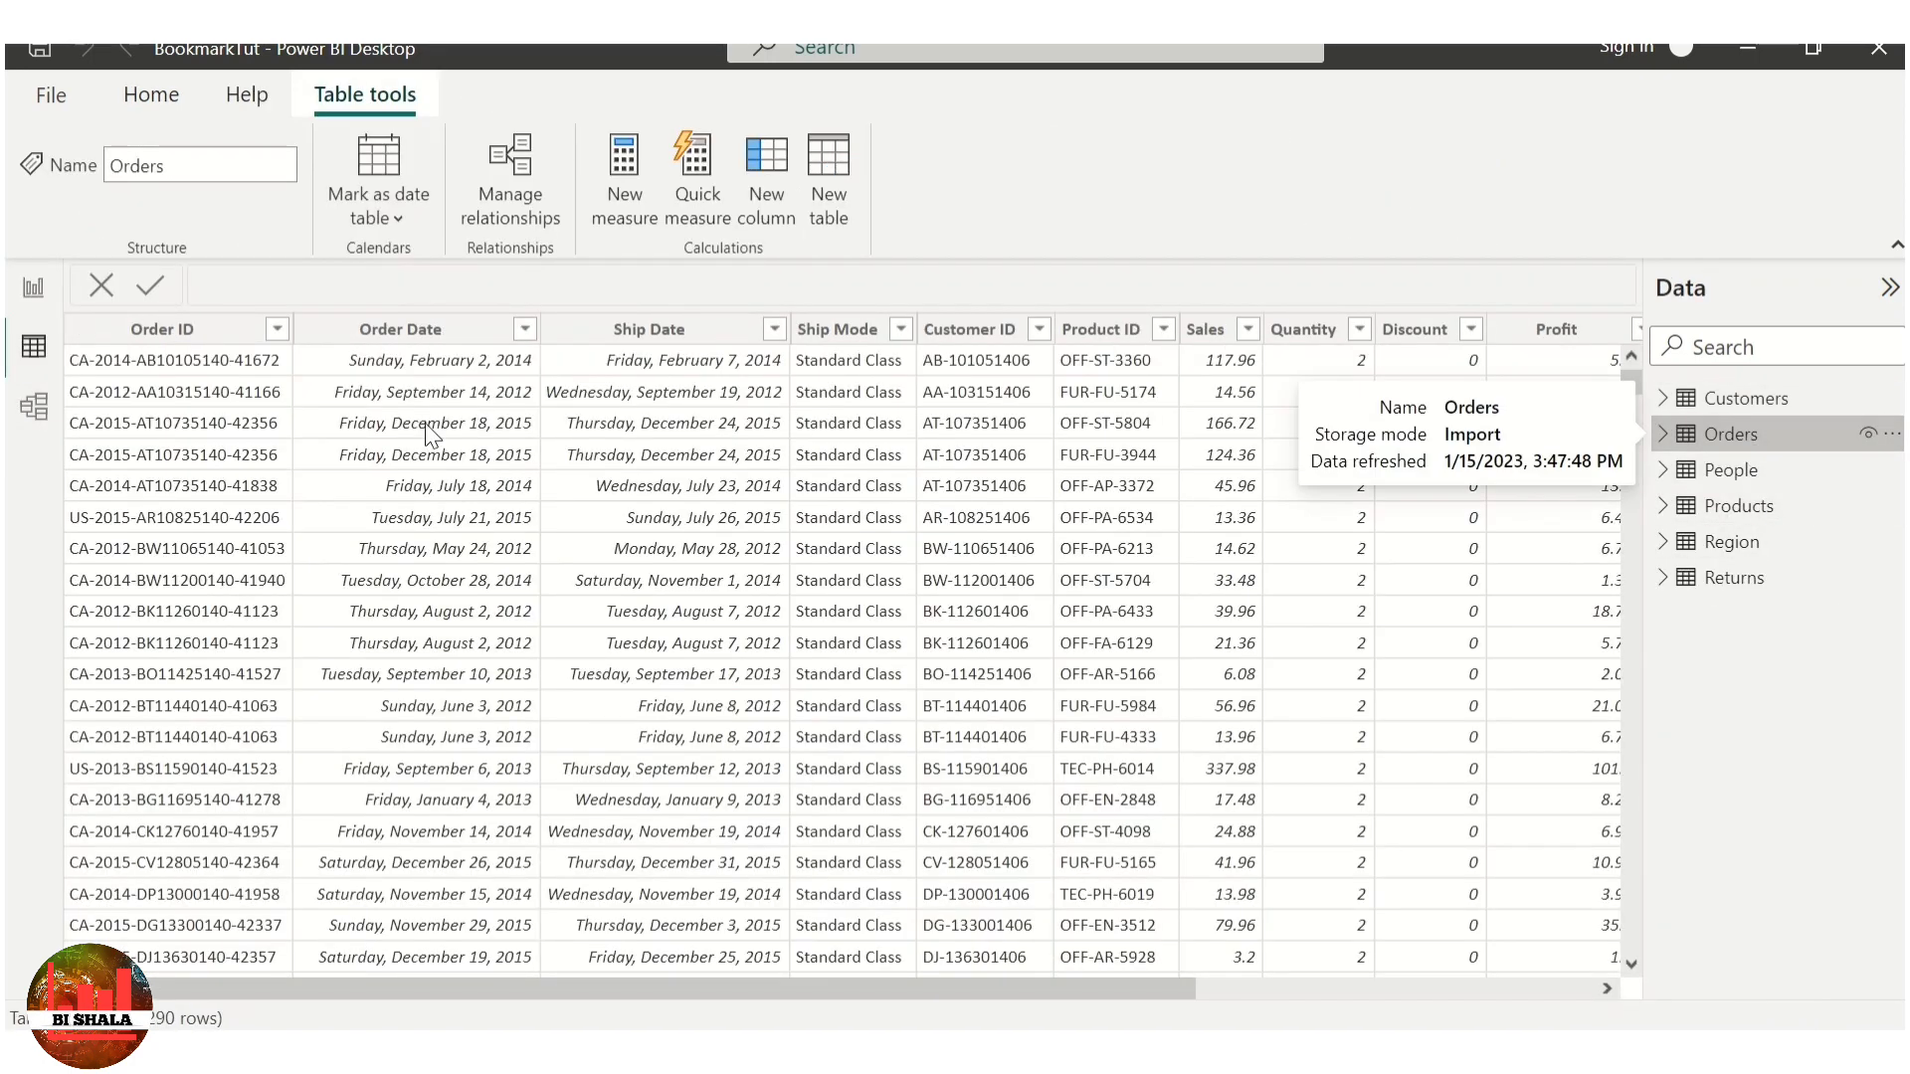
left_click(1164, 332)
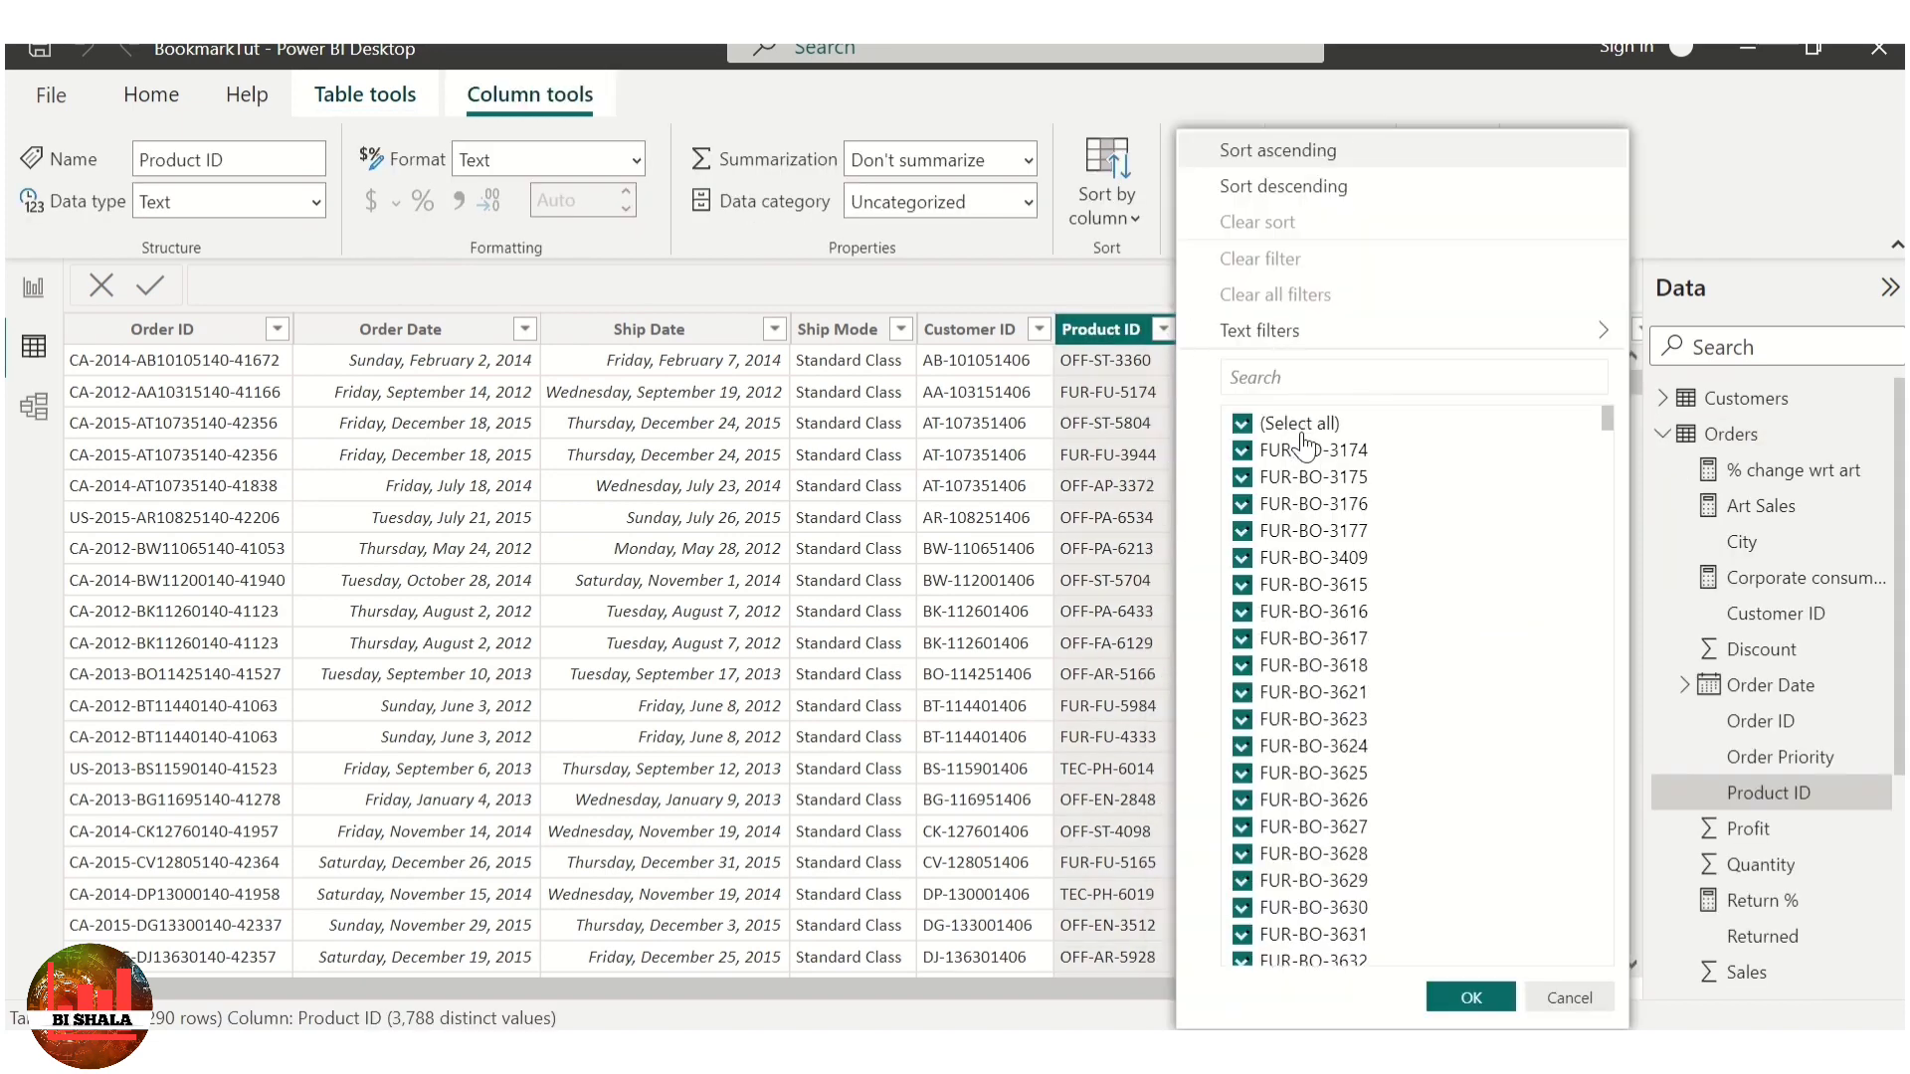
left_click(1298, 430)
left_click(1274, 451)
left_click(1275, 479)
left_click(1273, 504)
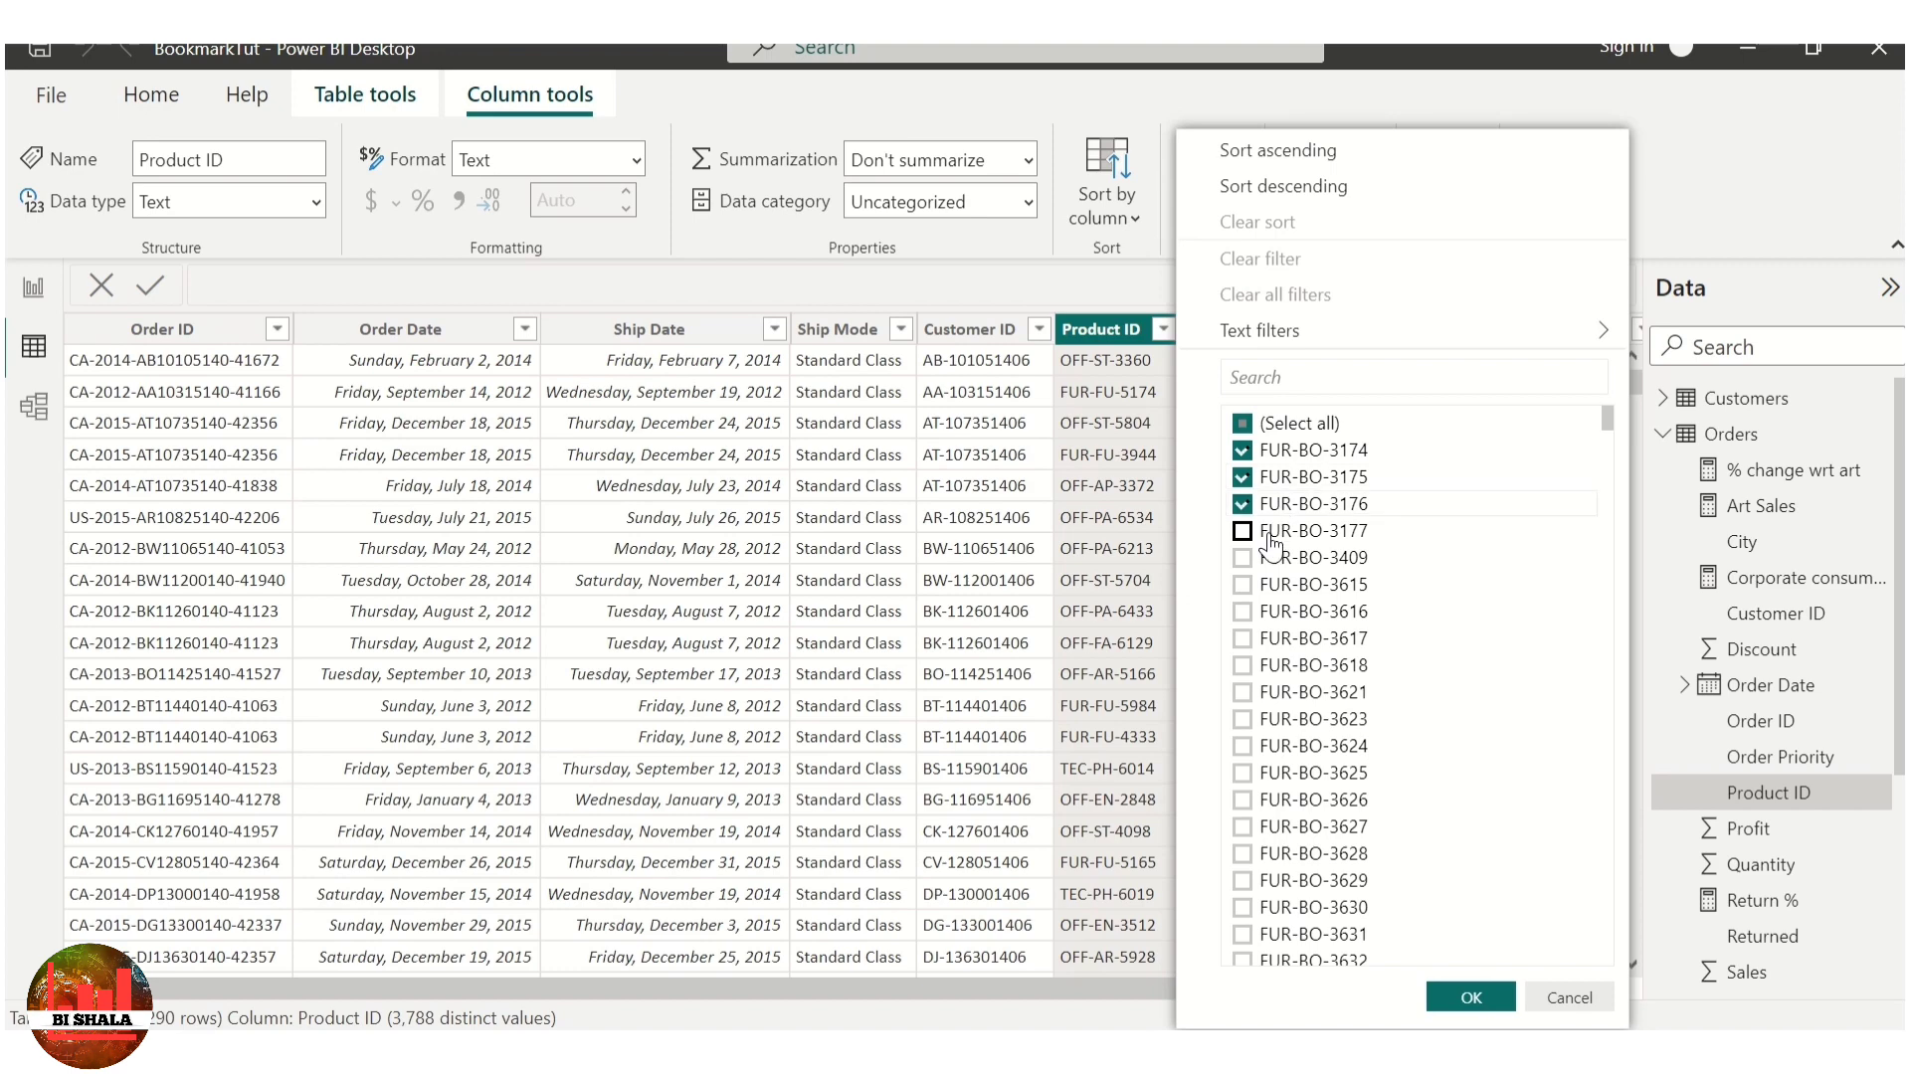
left_click(1268, 530)
left_click(1266, 559)
left_click(1472, 998)
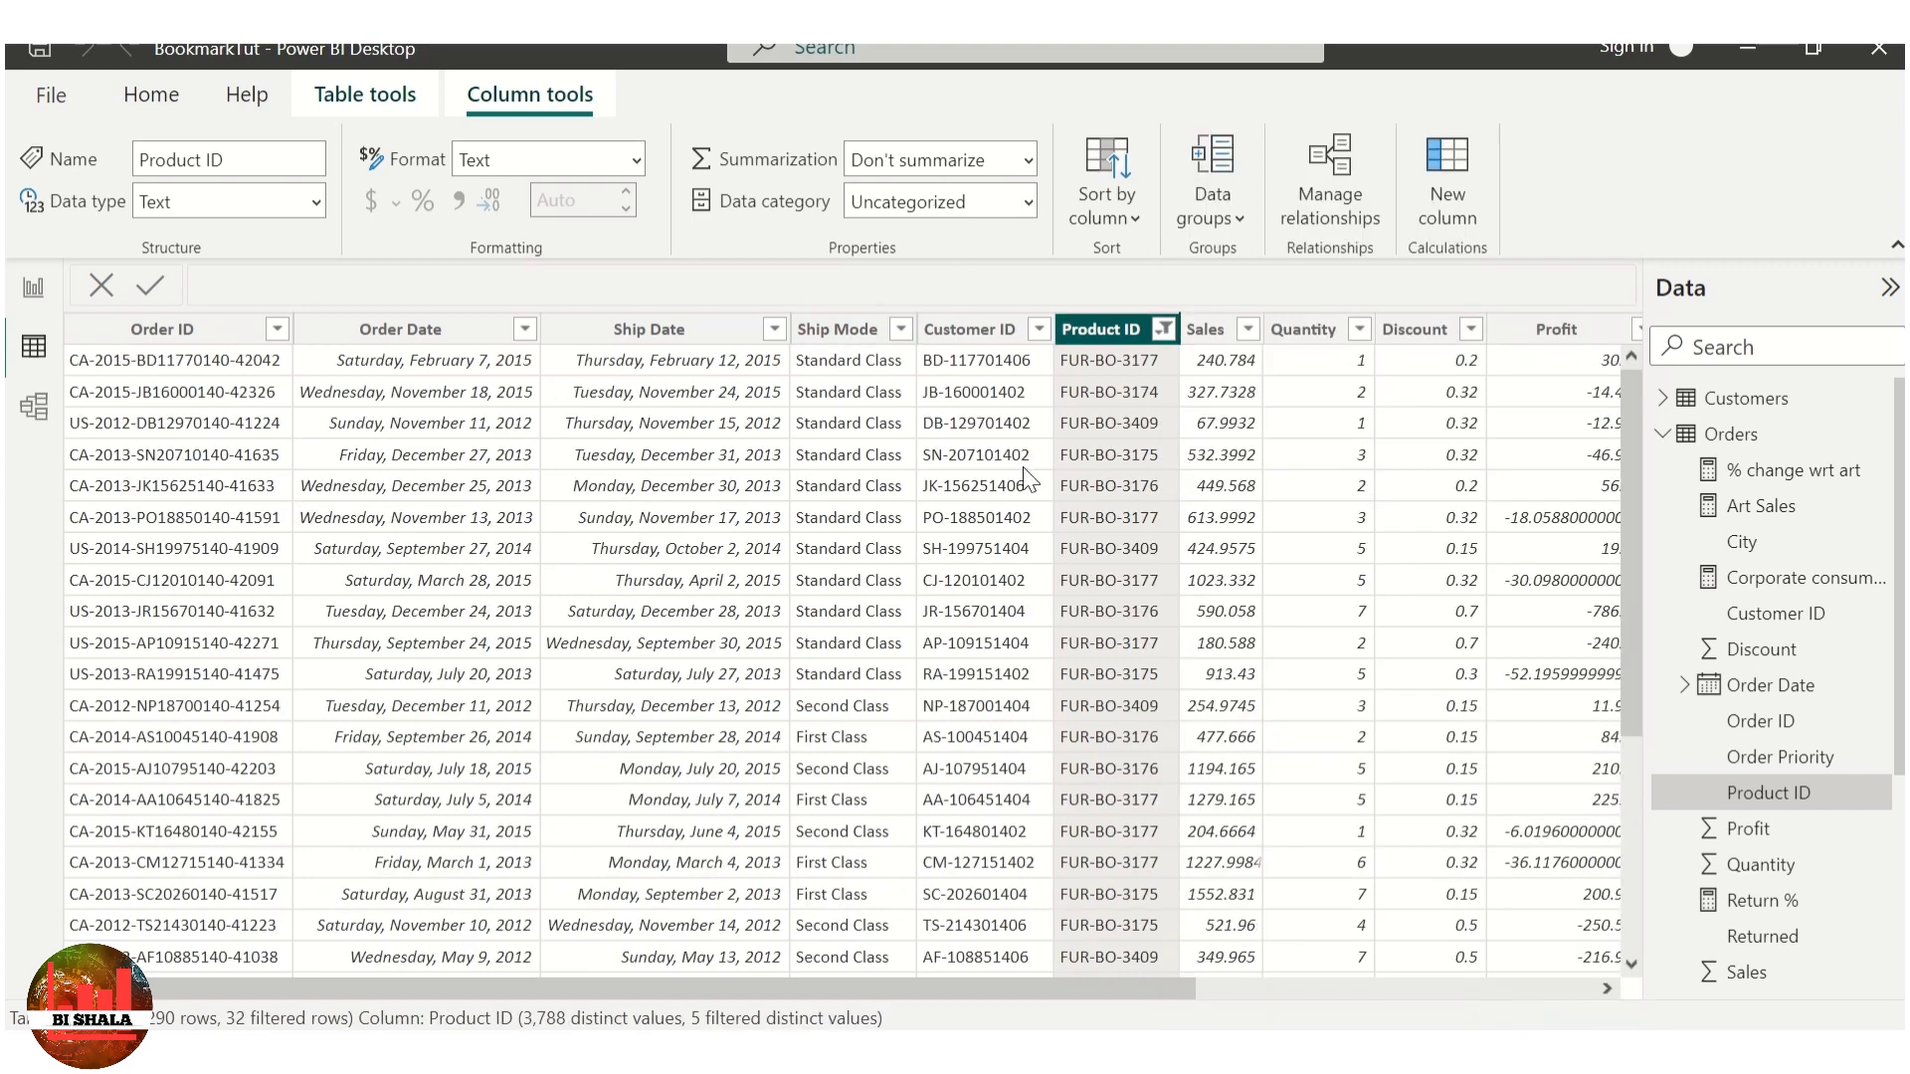
Step: Compare the remaining columns of the filtered Orders rows with the Total_Sales values in the report's sub-category table
left_click_drag(1052, 990, 1535, 1019)
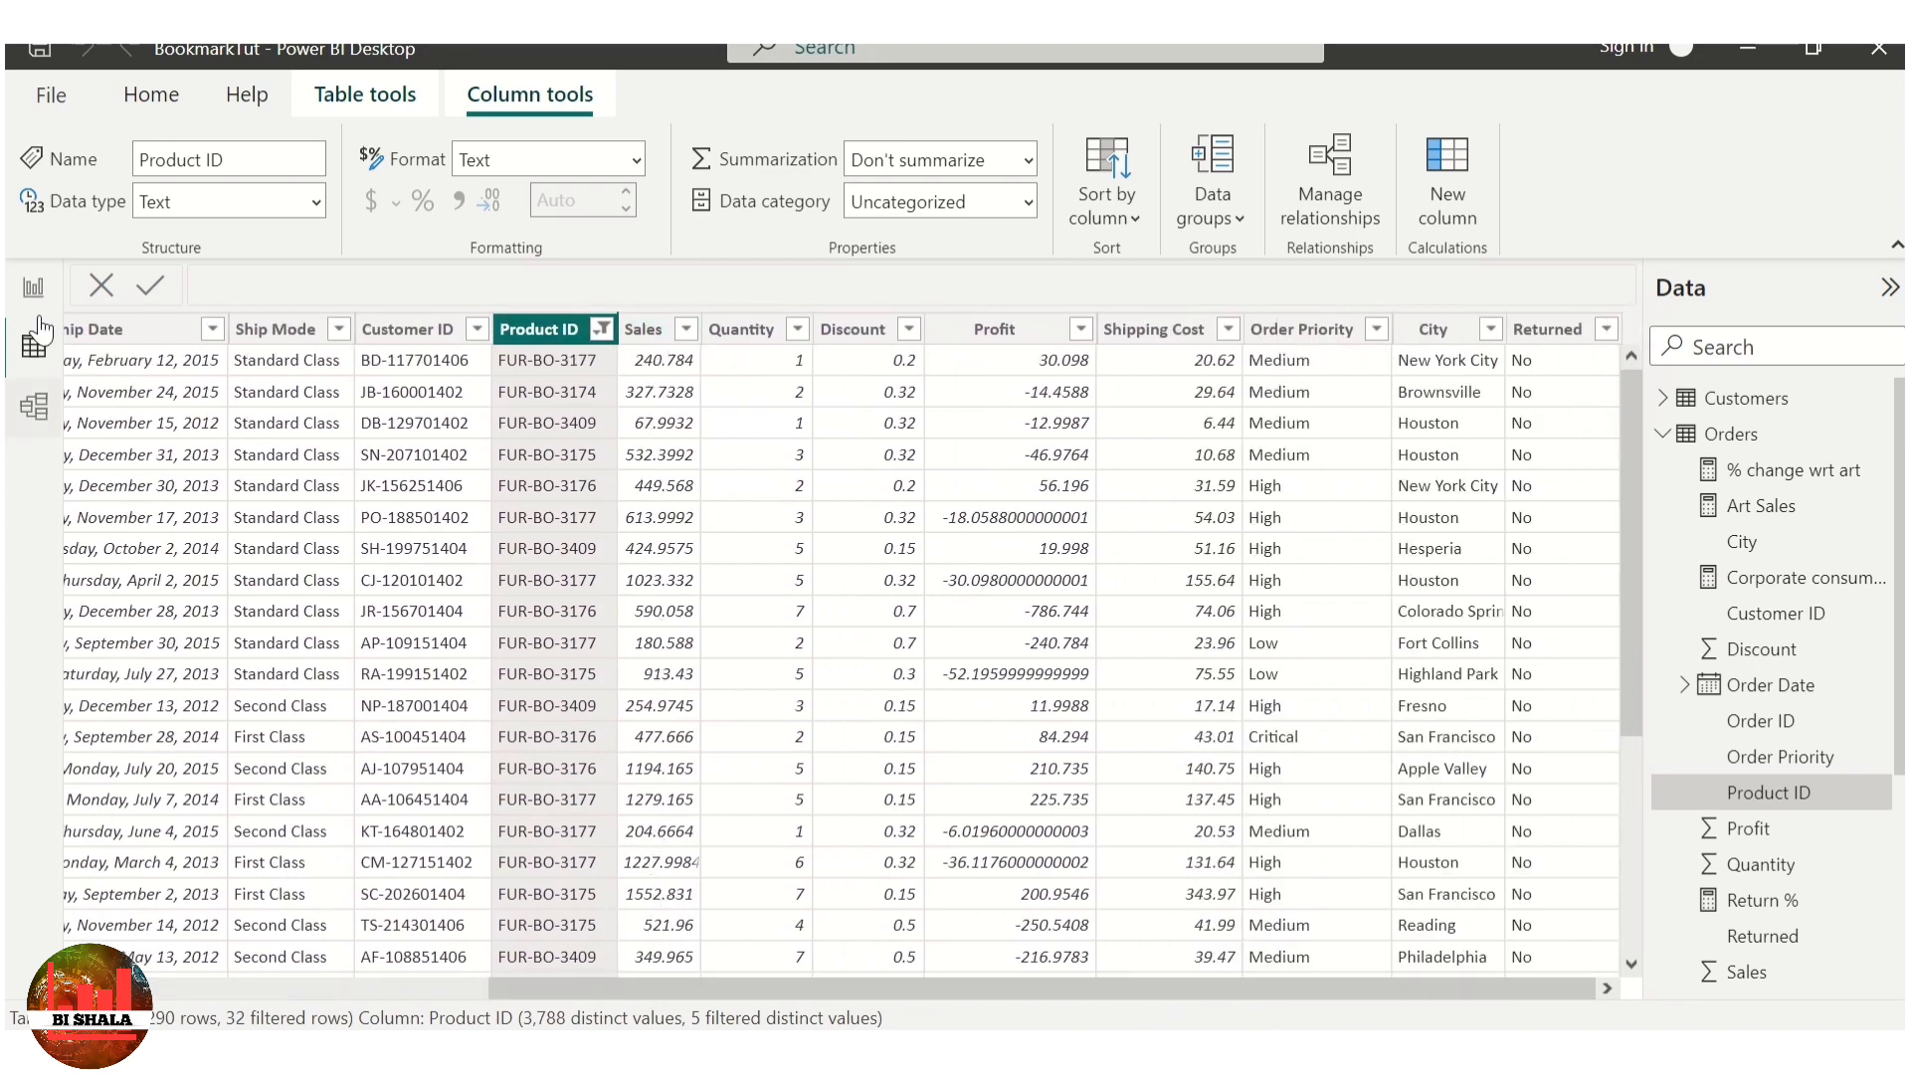
left_click(33, 287)
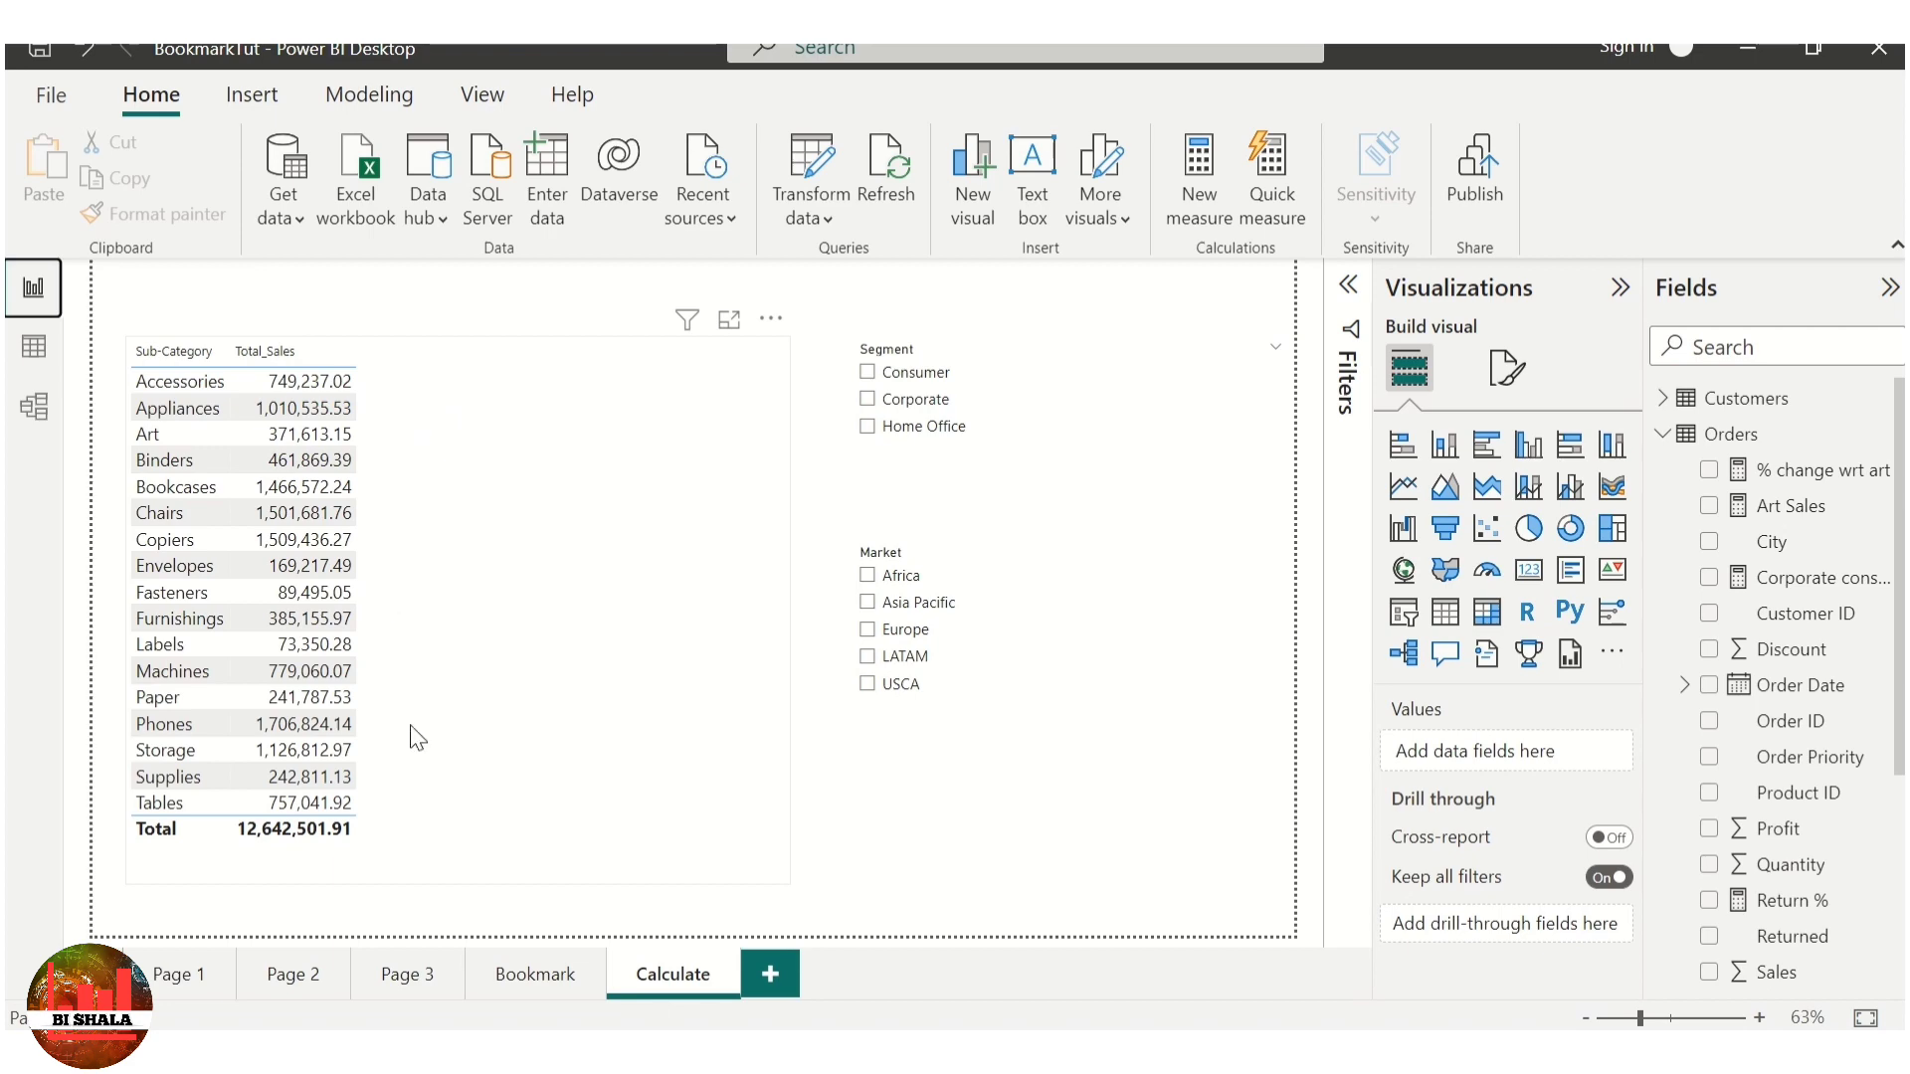
left_click(20, 336)
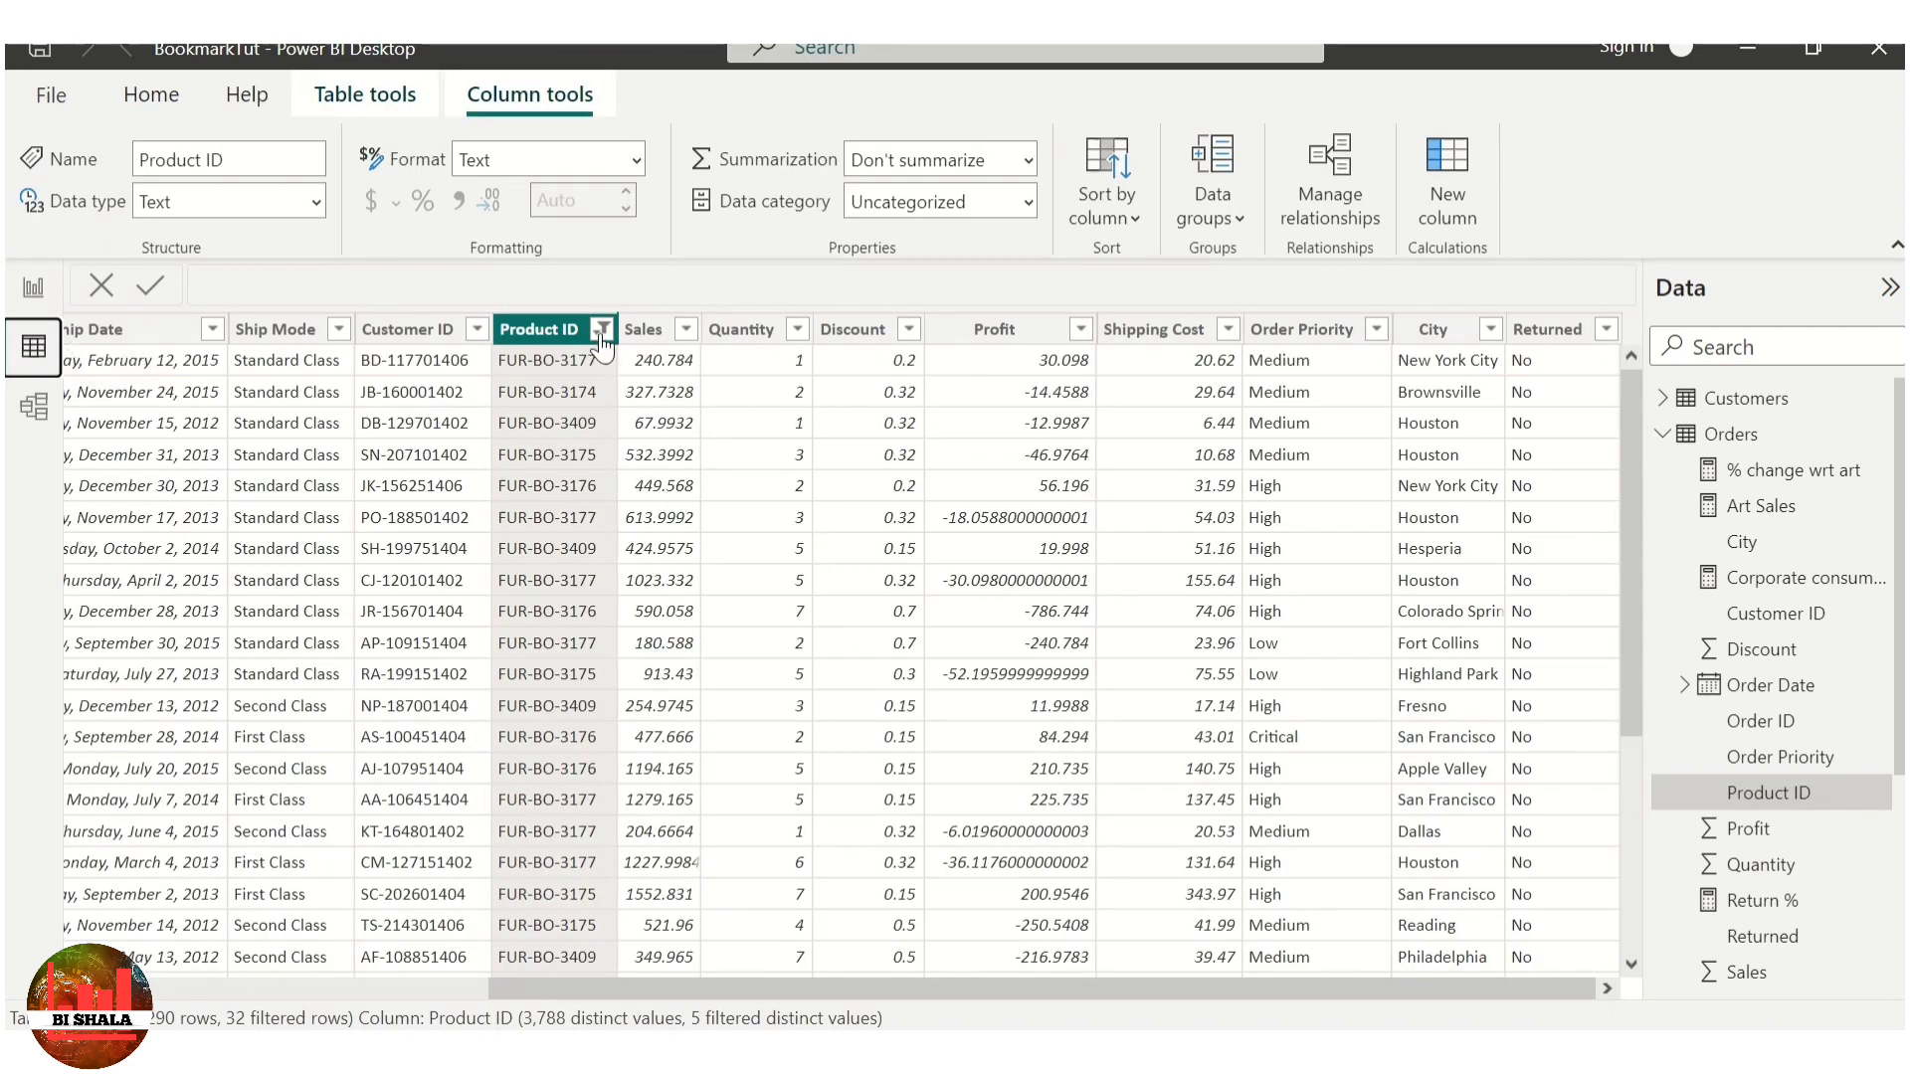
left_click(33, 287)
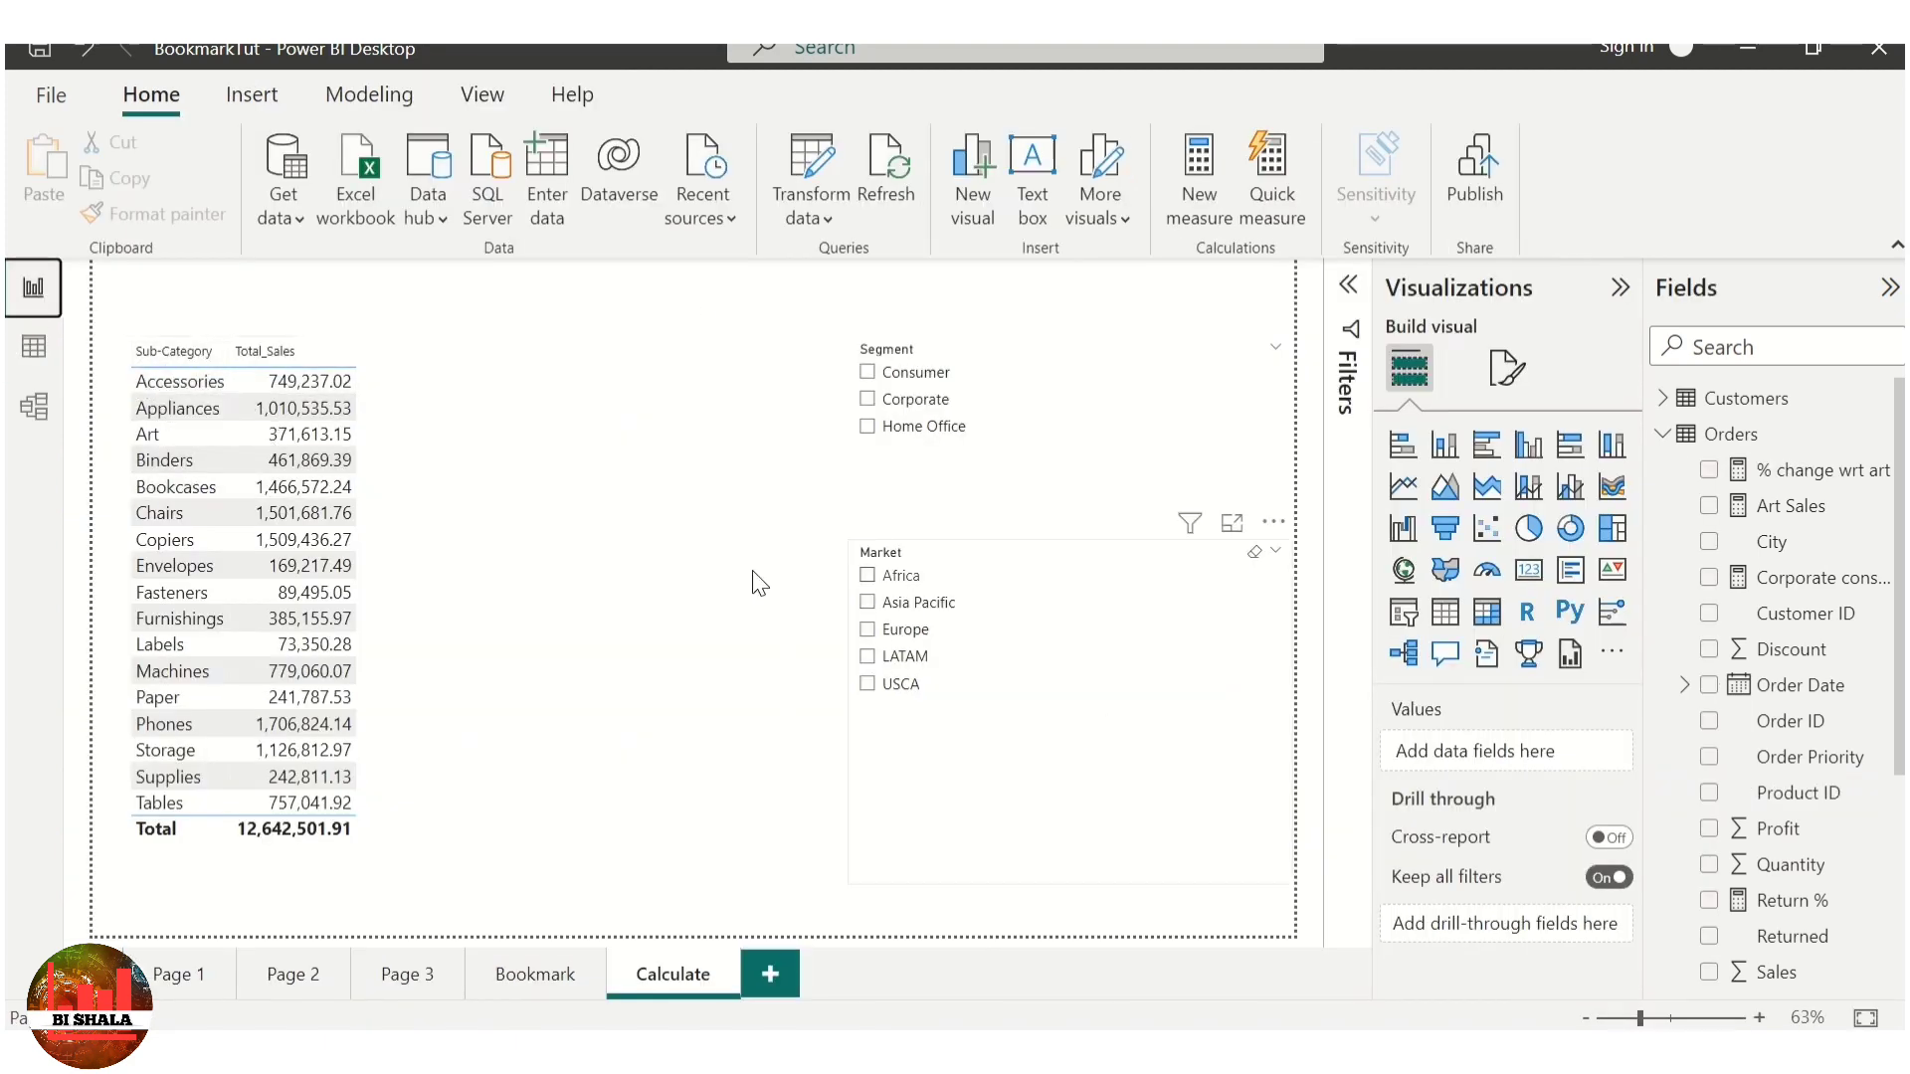
left_click(562, 477)
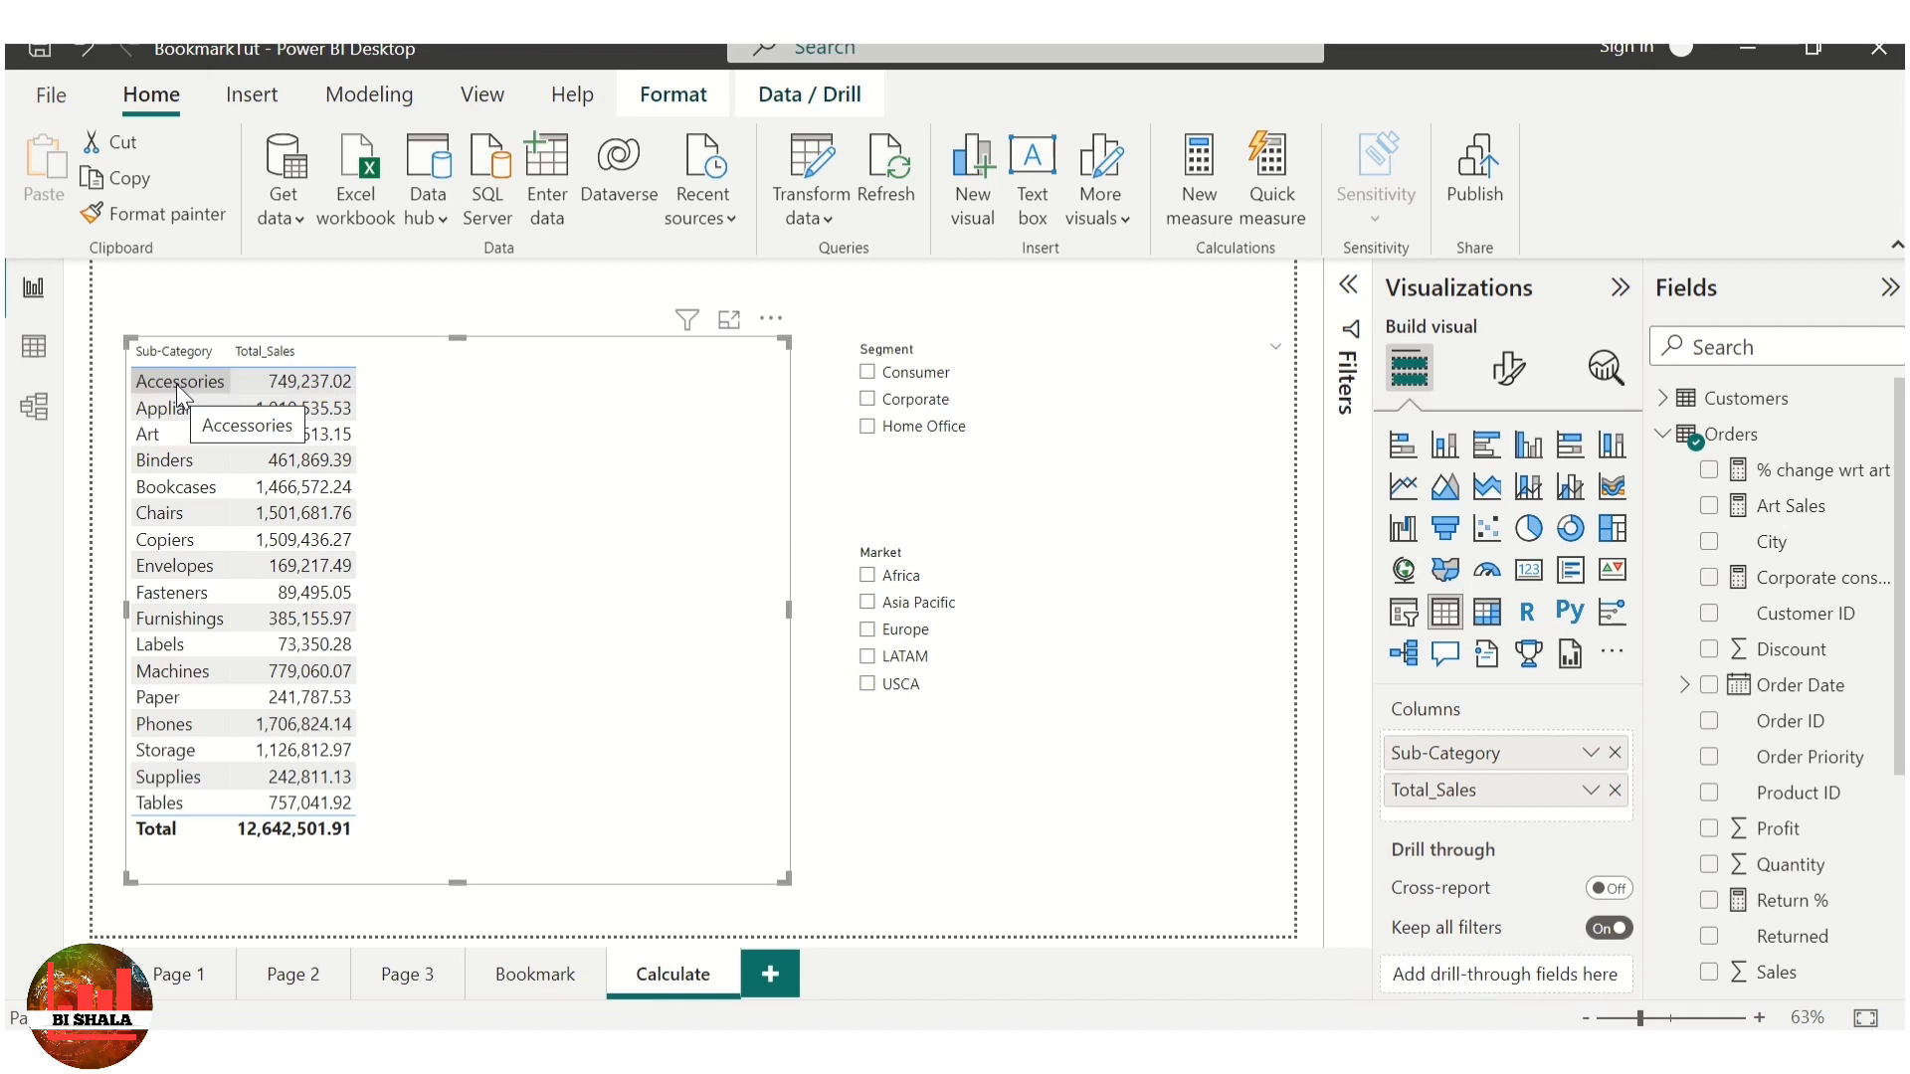
left_click(880, 925)
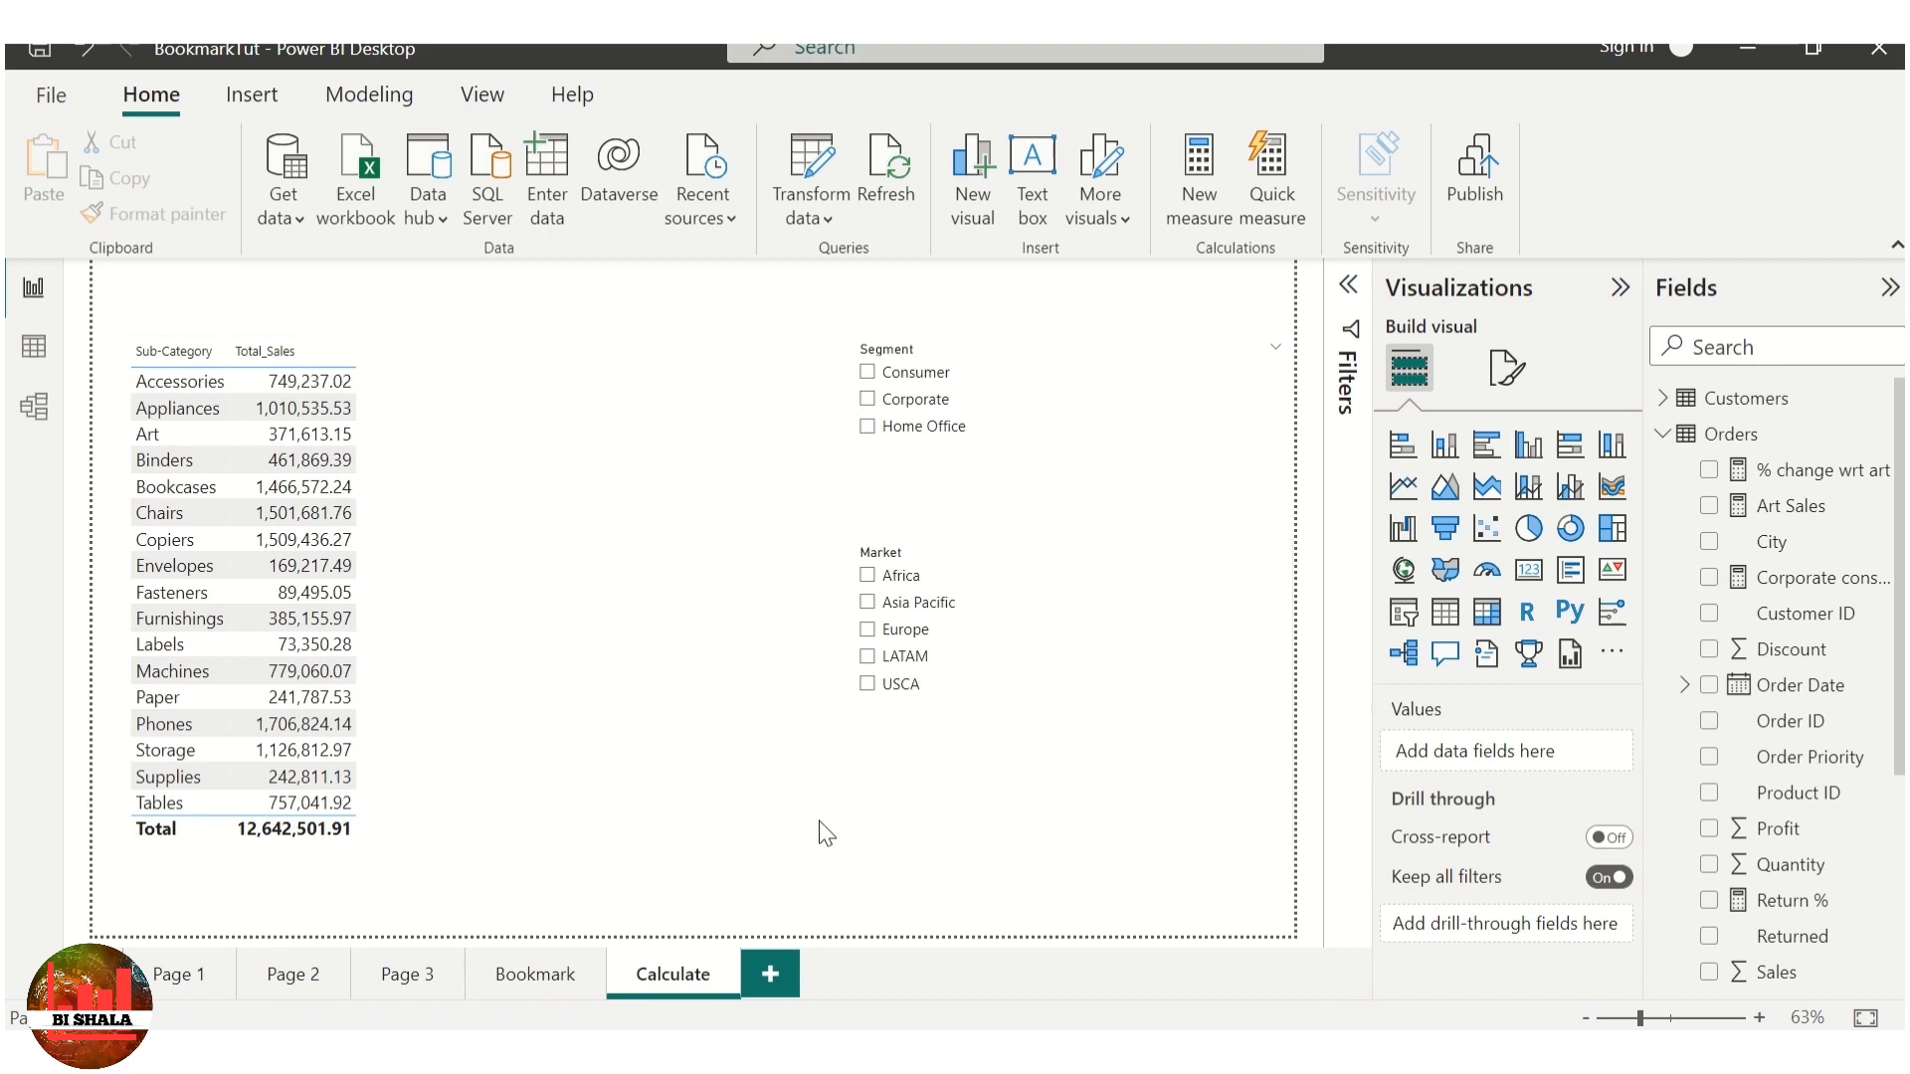
Step: Create a measure total_sales_all in the Orders table, starting its formula with CALCULATE(SUM(Orders[Sales]),
right_click(1757, 452)
key("Escape")
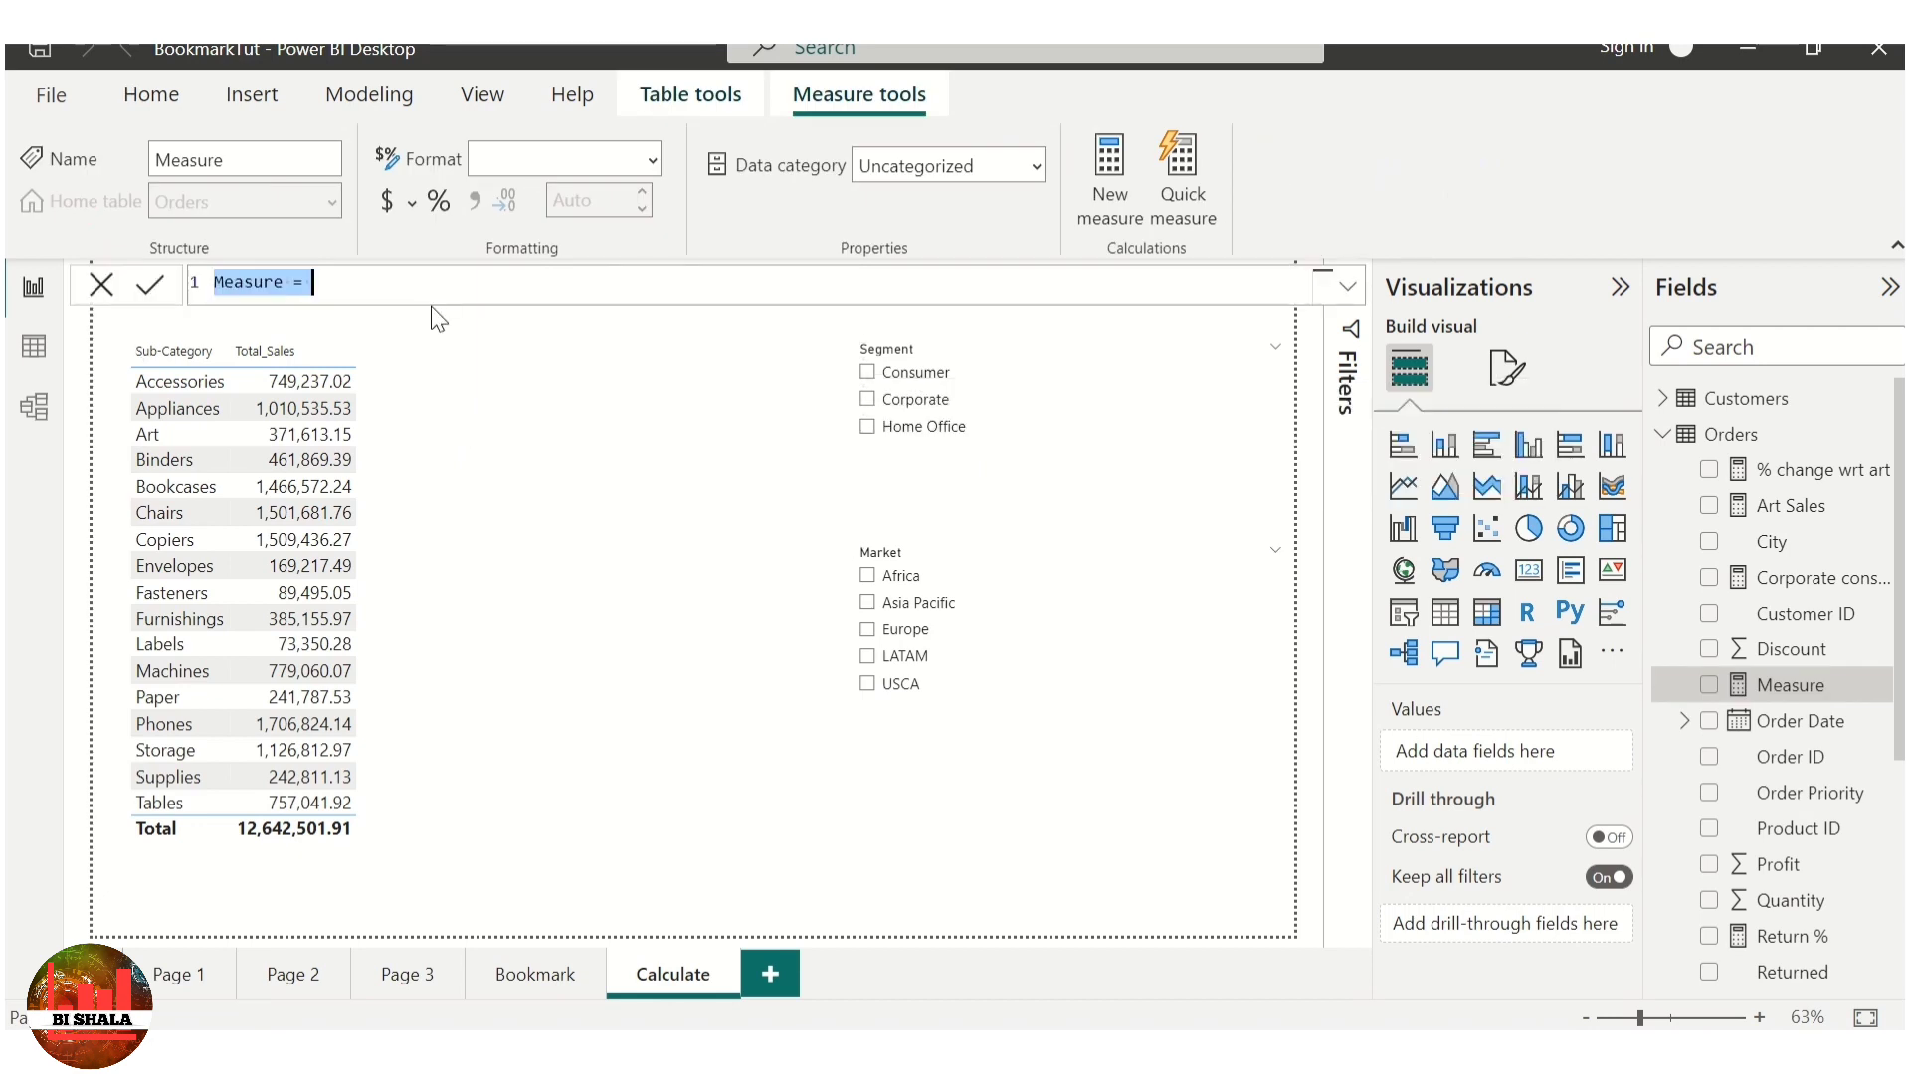
type("total")
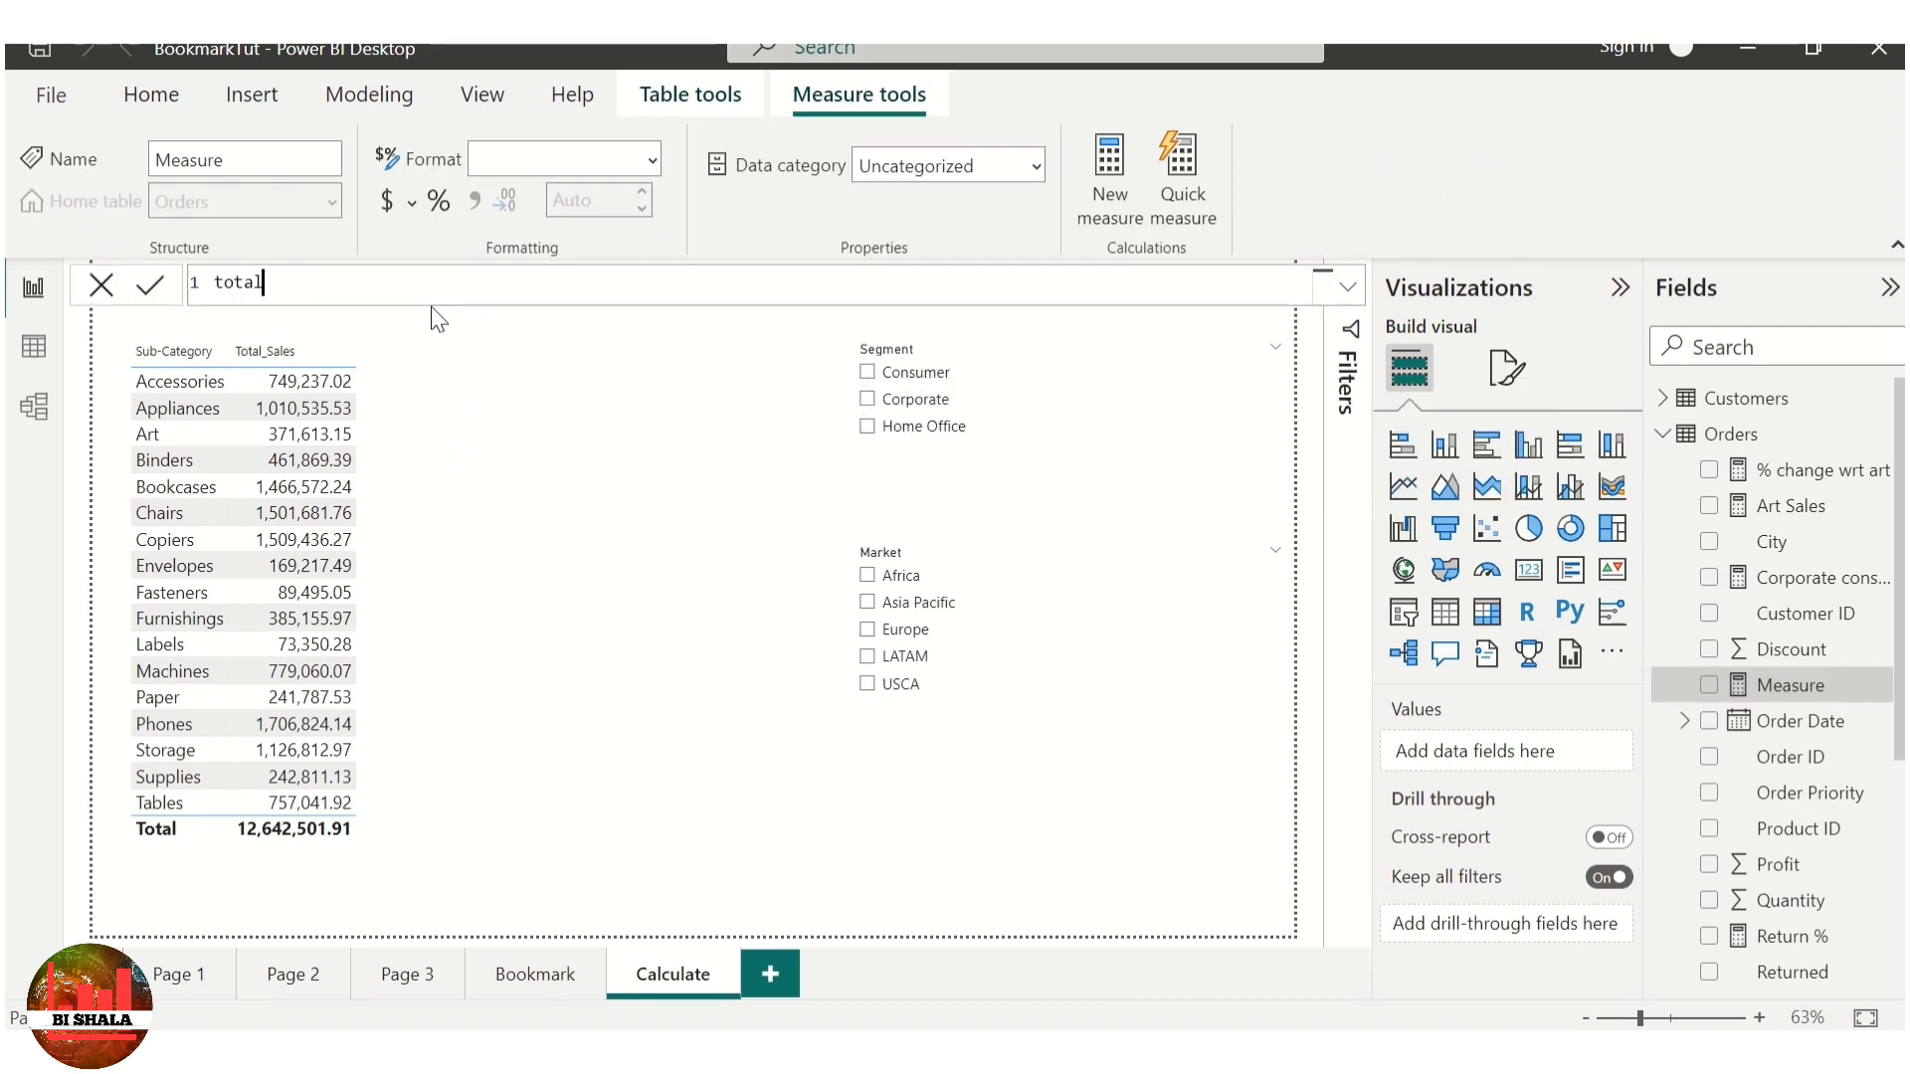
type("_sales_al")
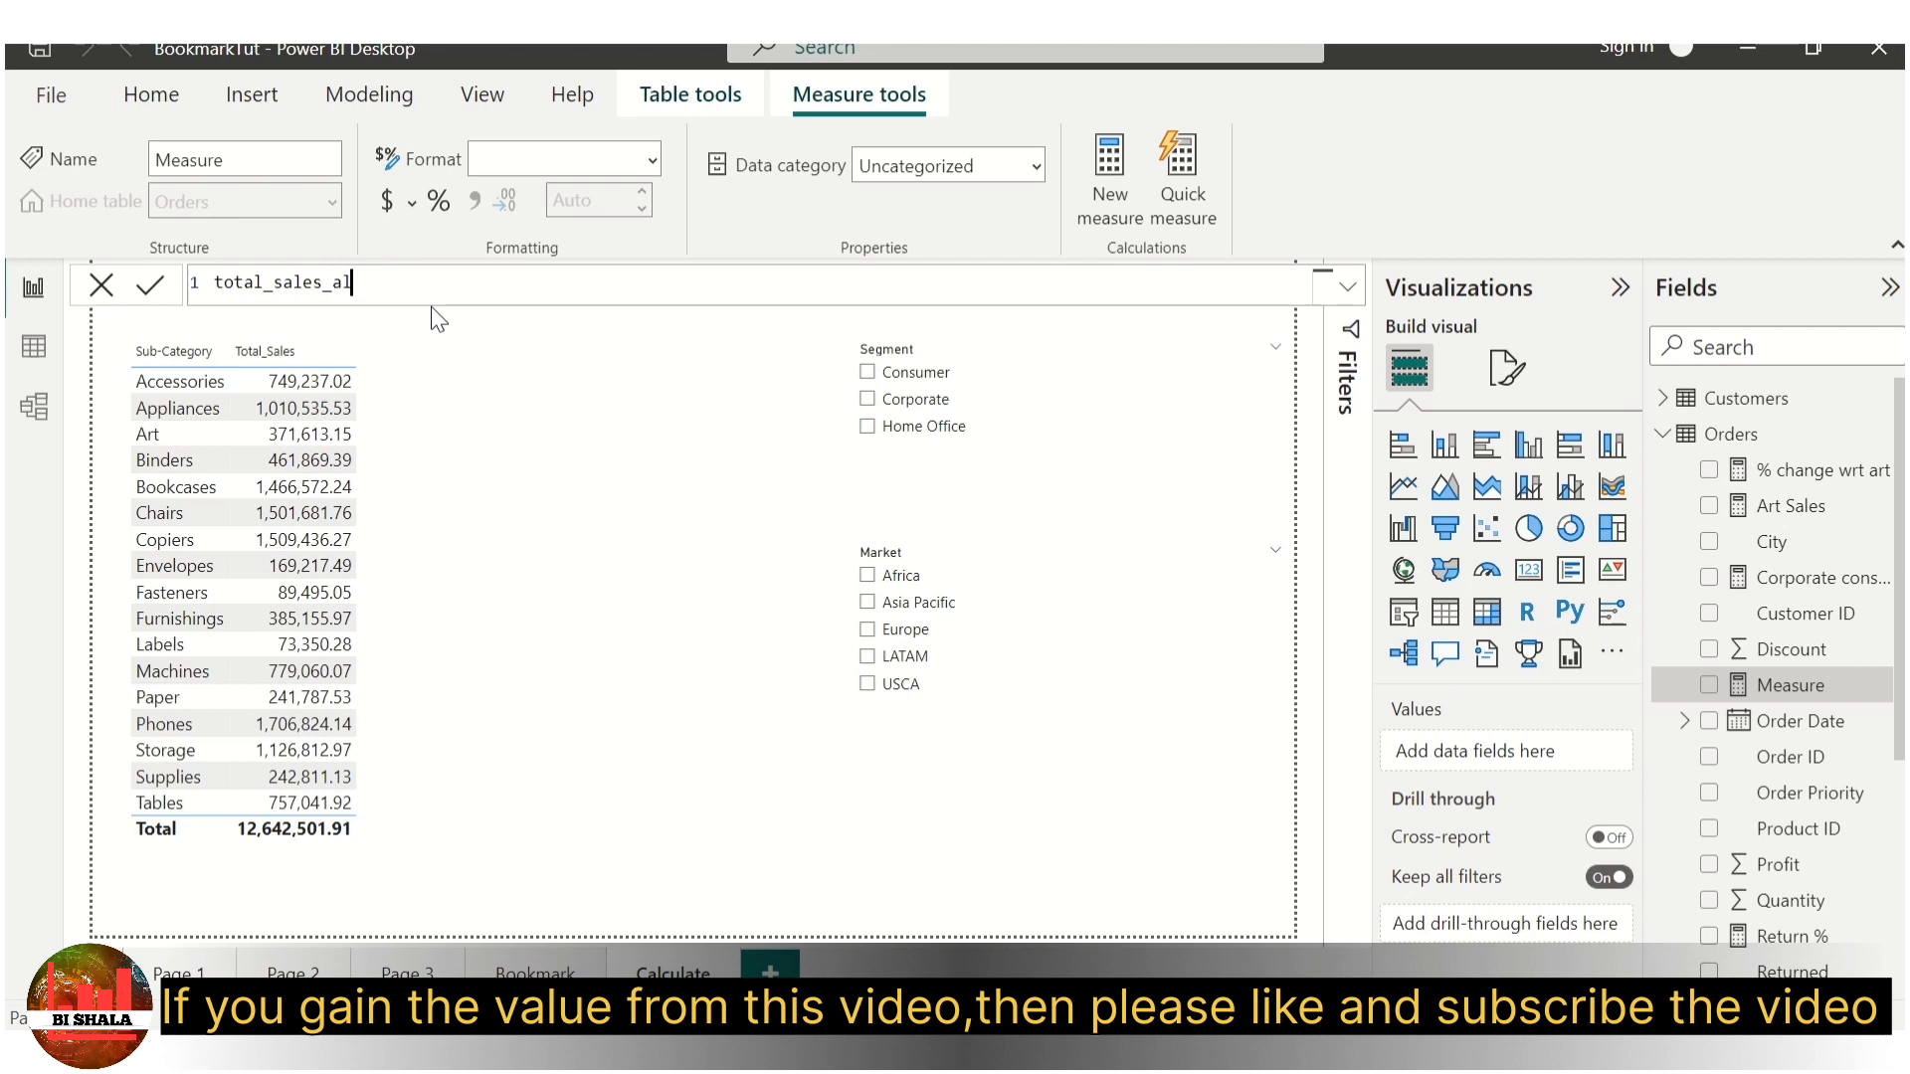
type("l=CALCULATE(")
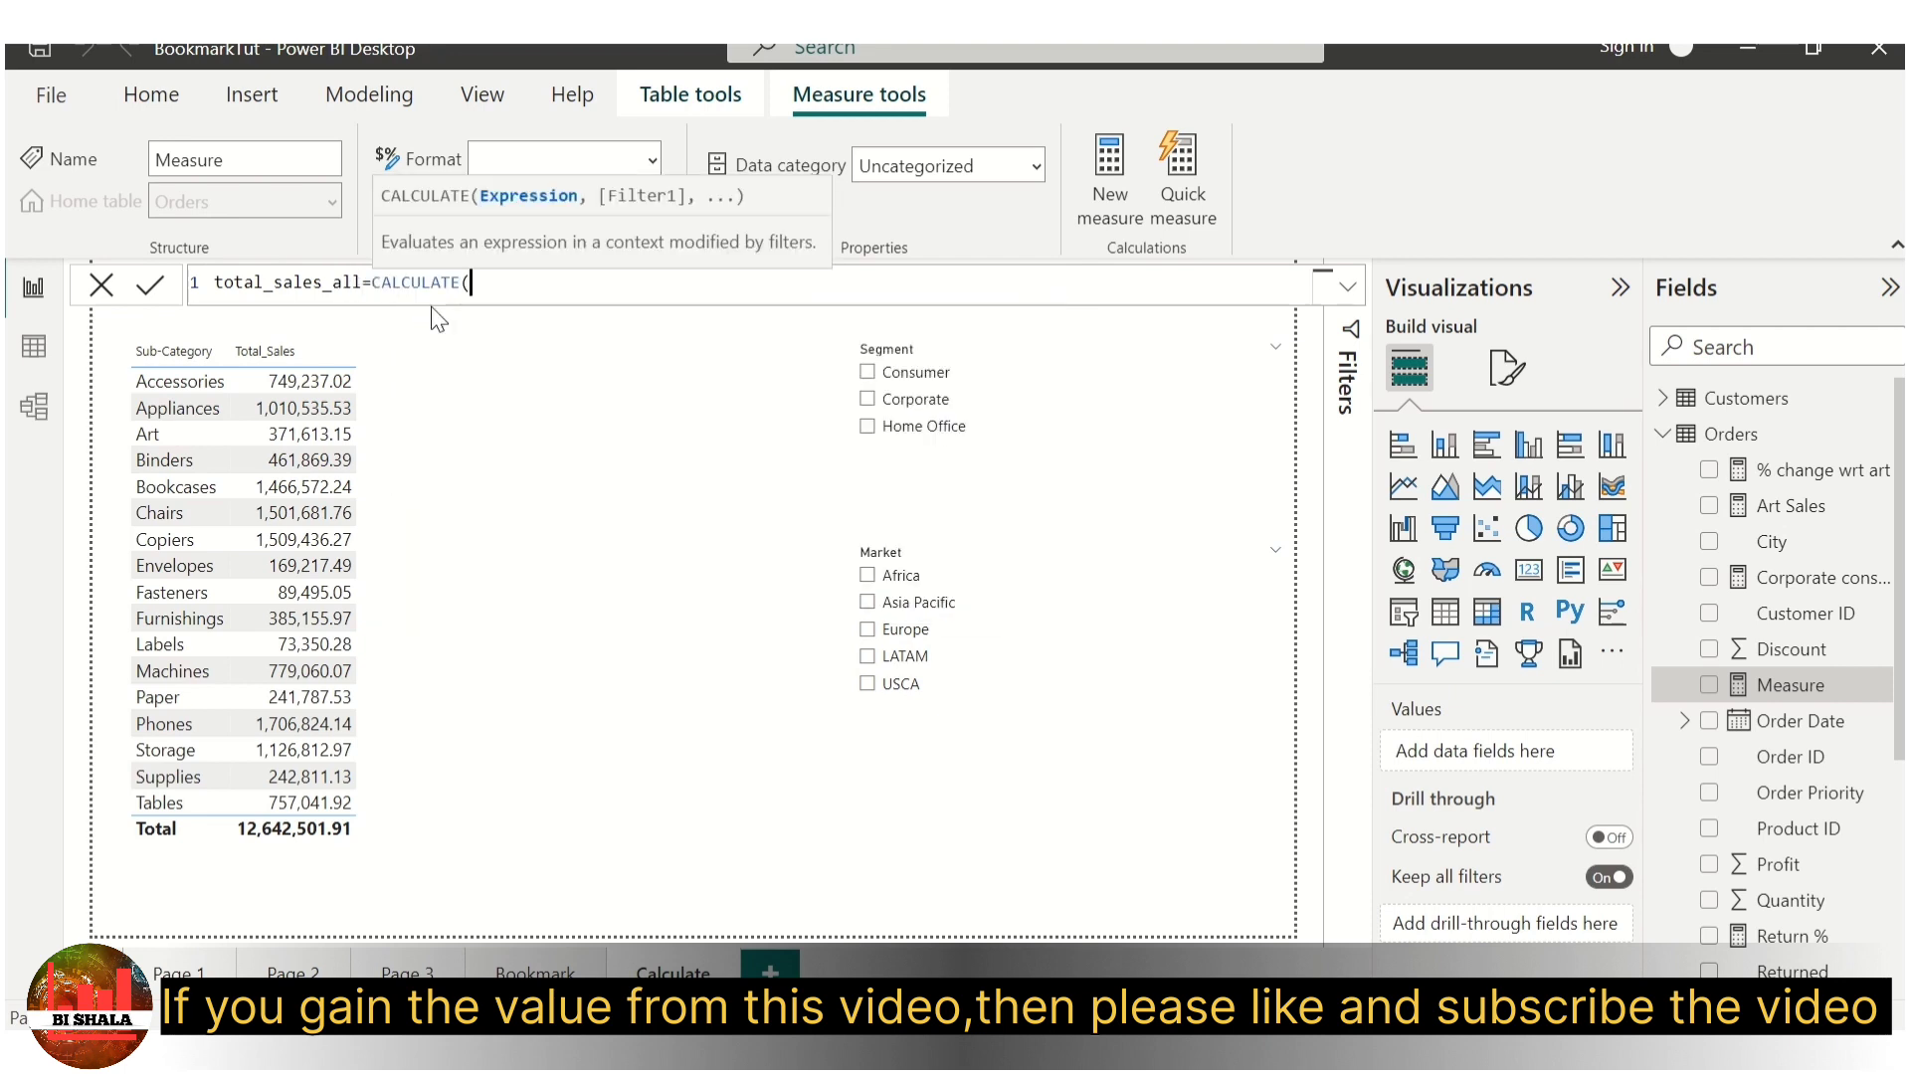
type("SUM(")
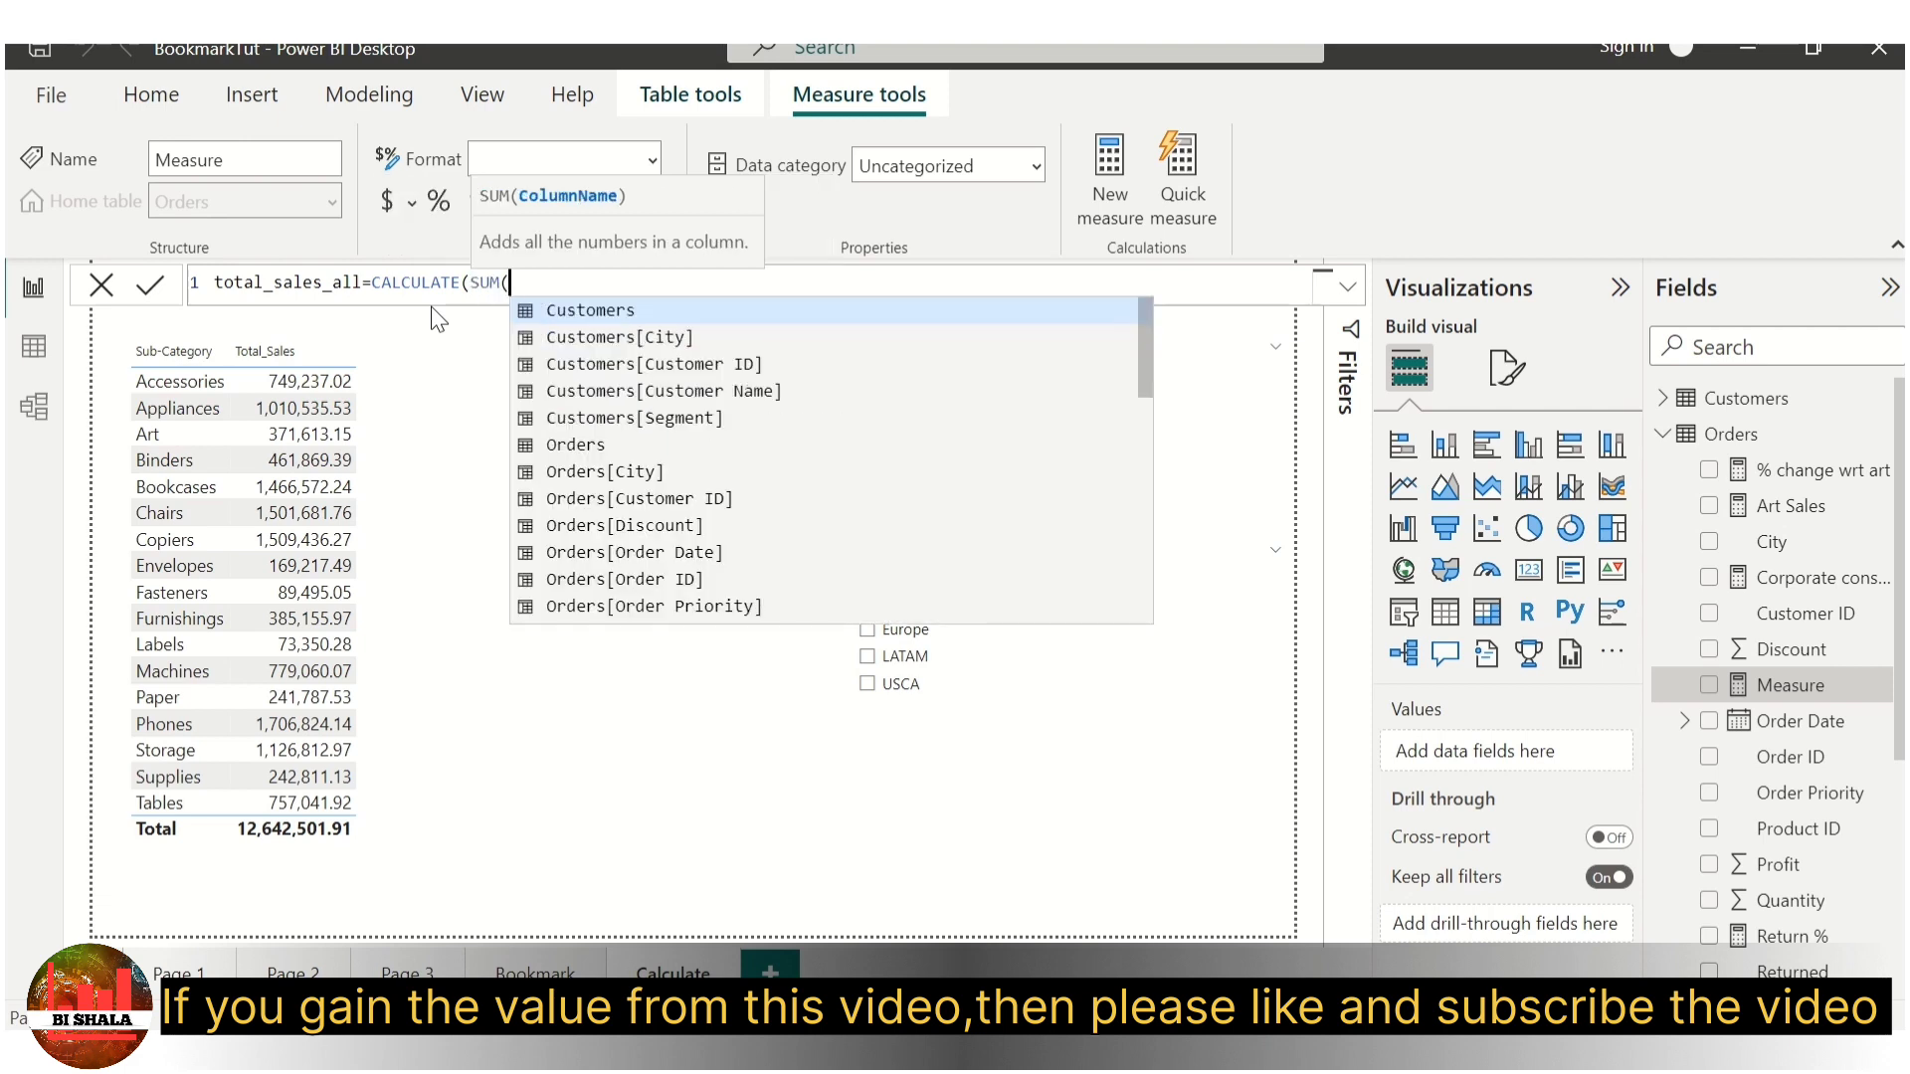
type("sale")
key("Tab")
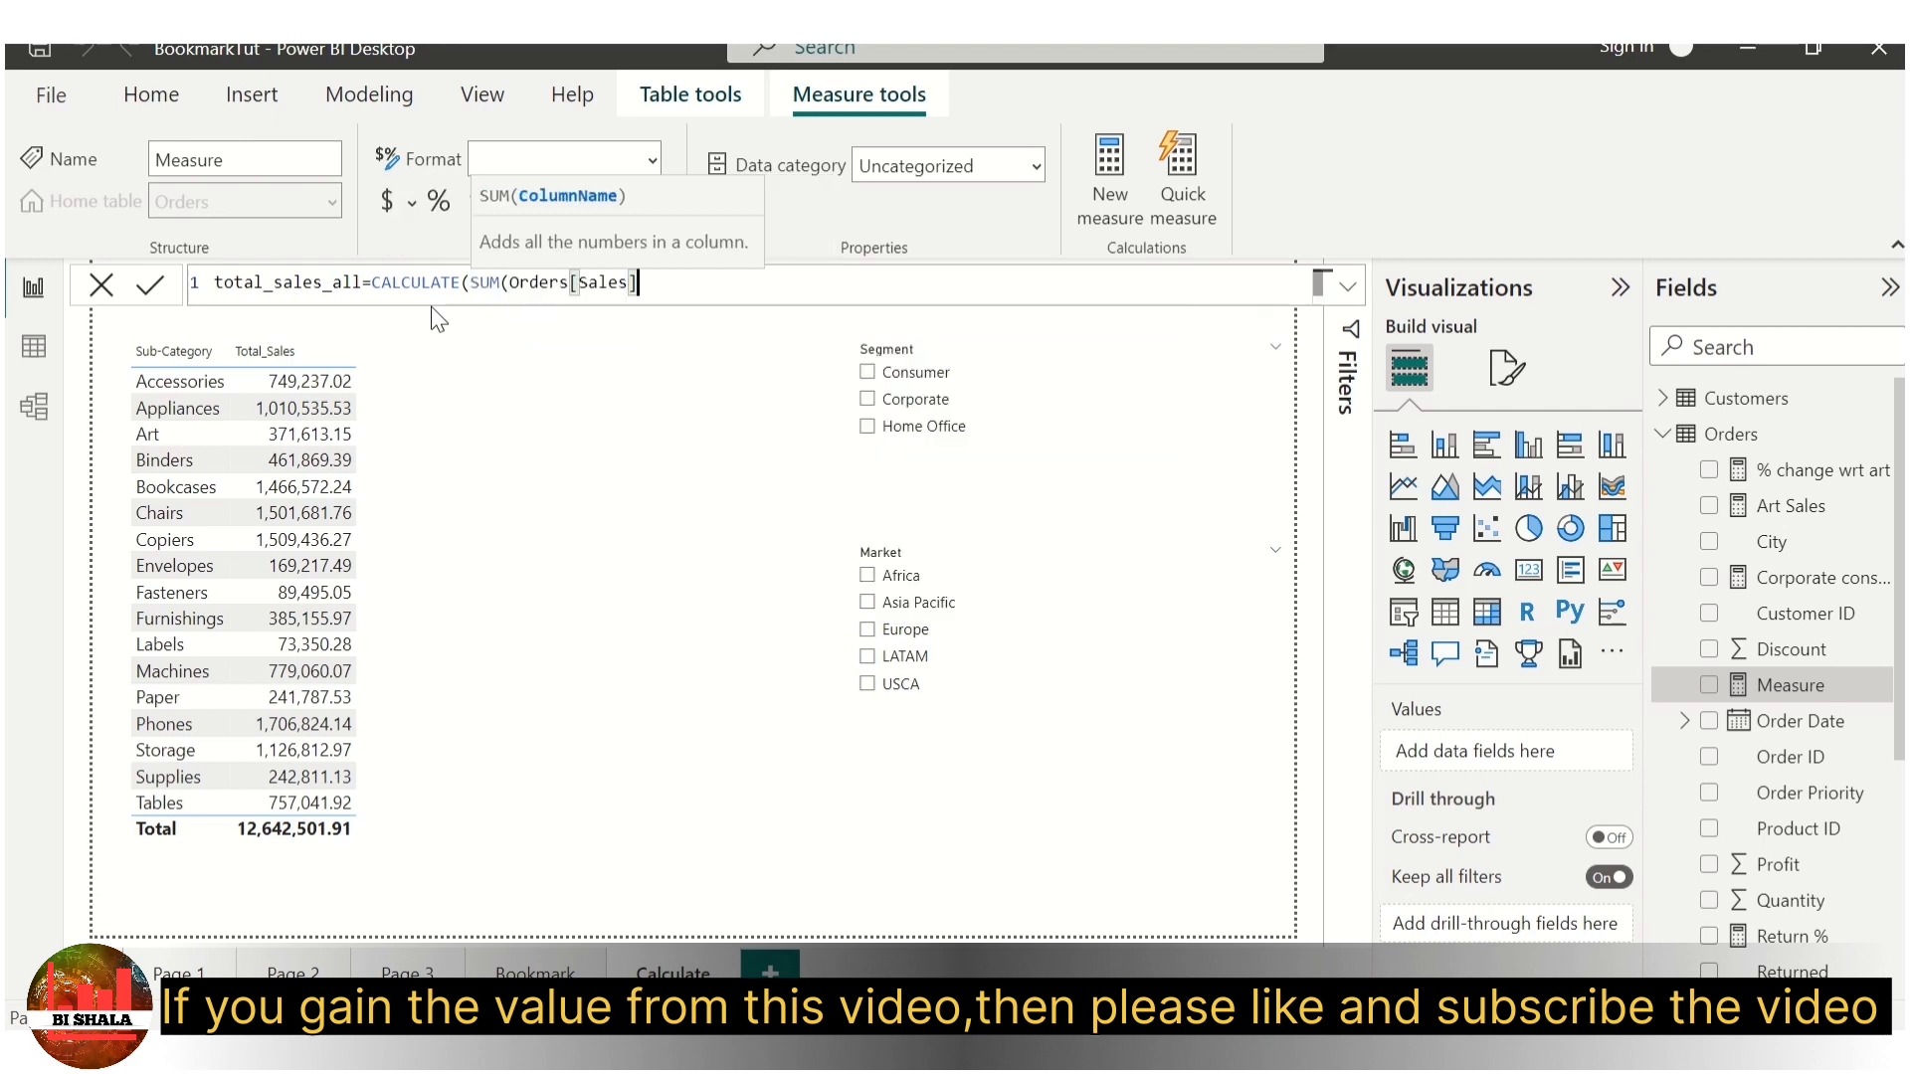
type(")")
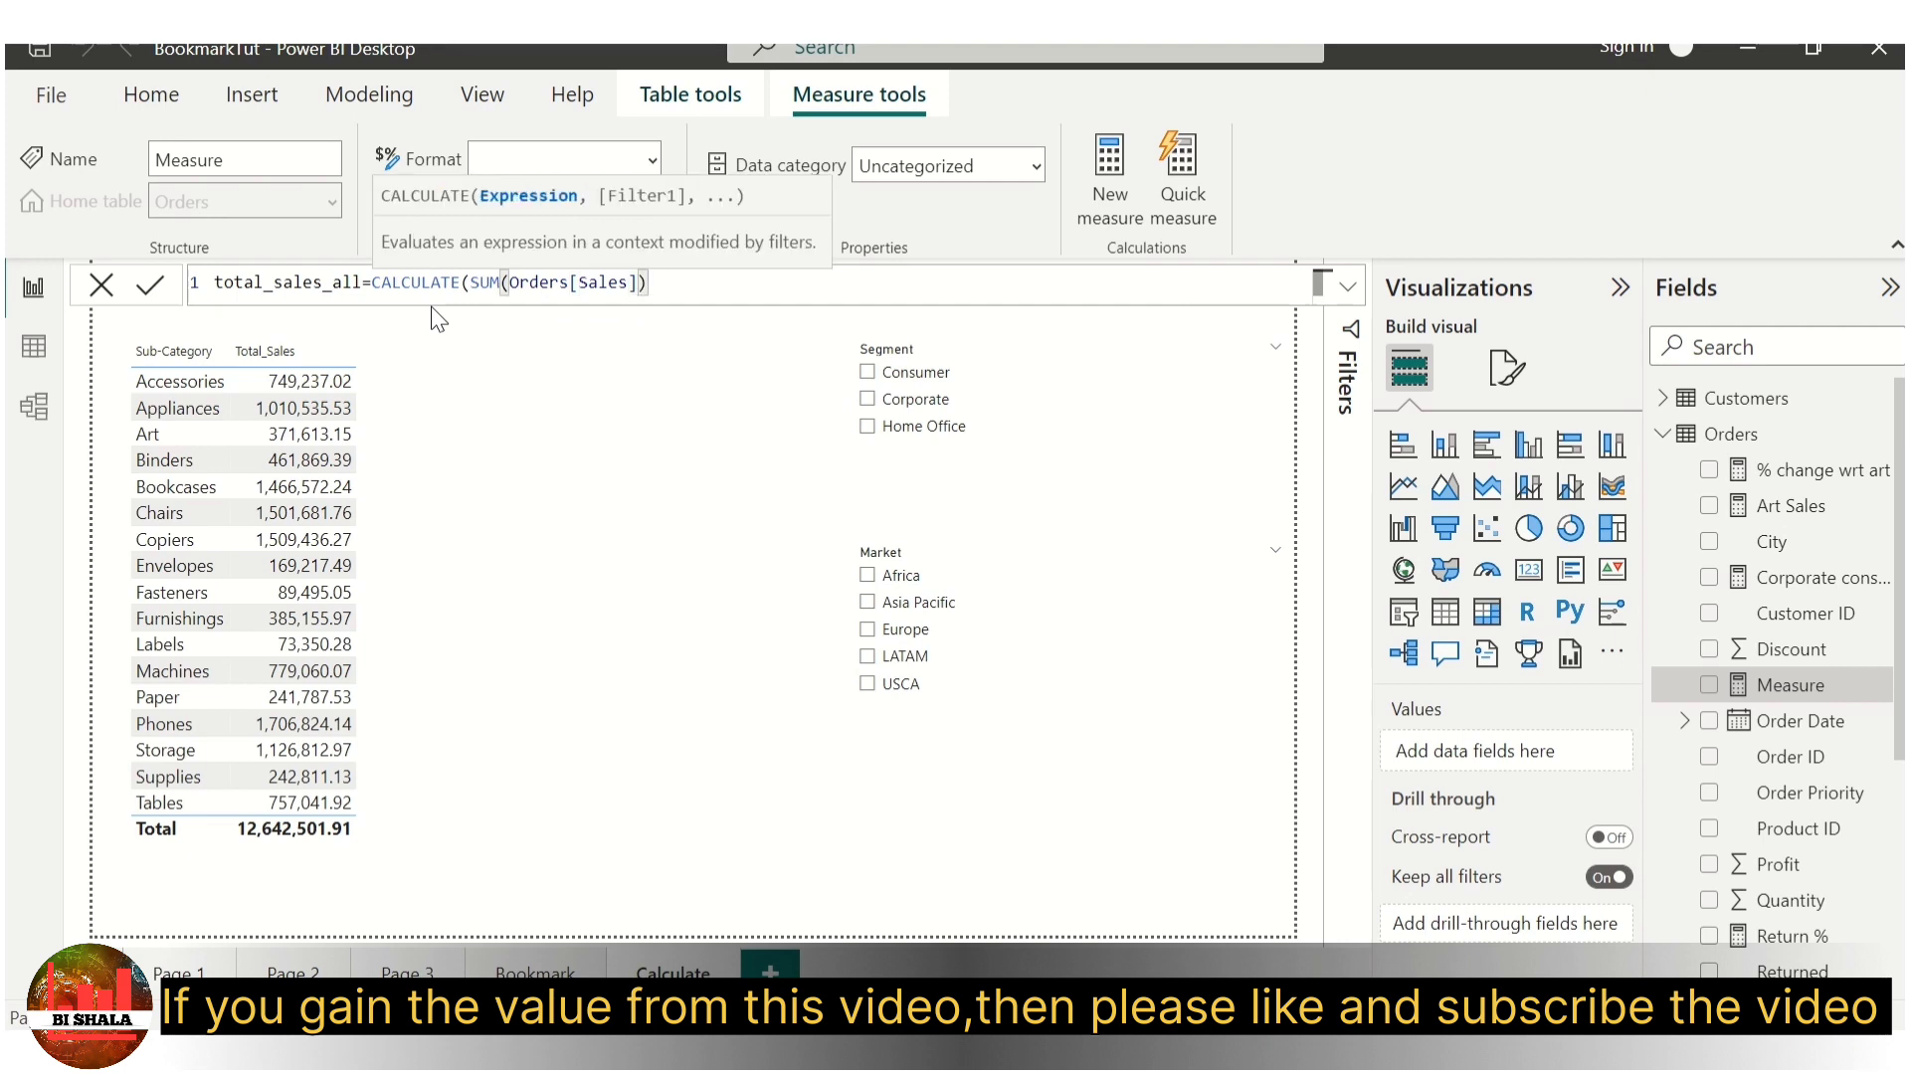
type(",")
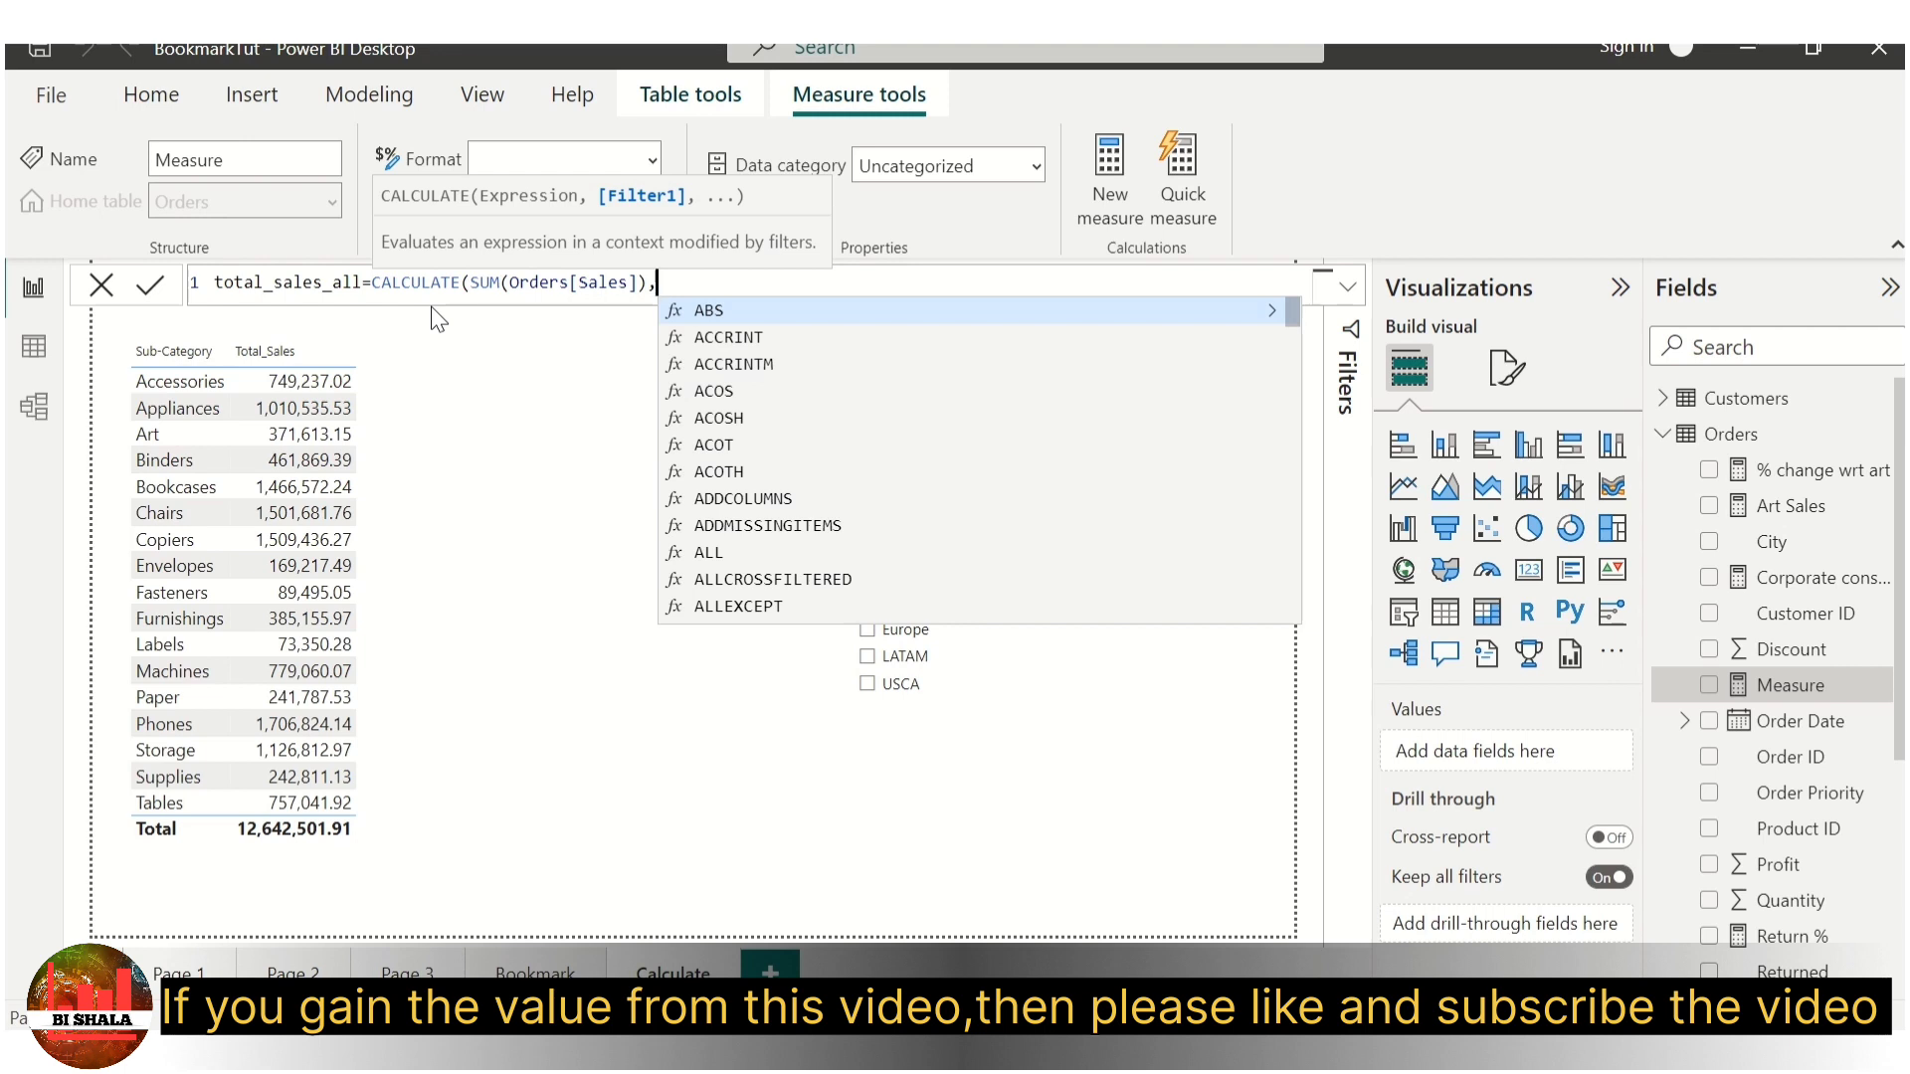
Step: Complete the measure with the filter ALL(Products[Sub-Category]), close the CALCULATE parenthesis and commit it
type("ALL(")
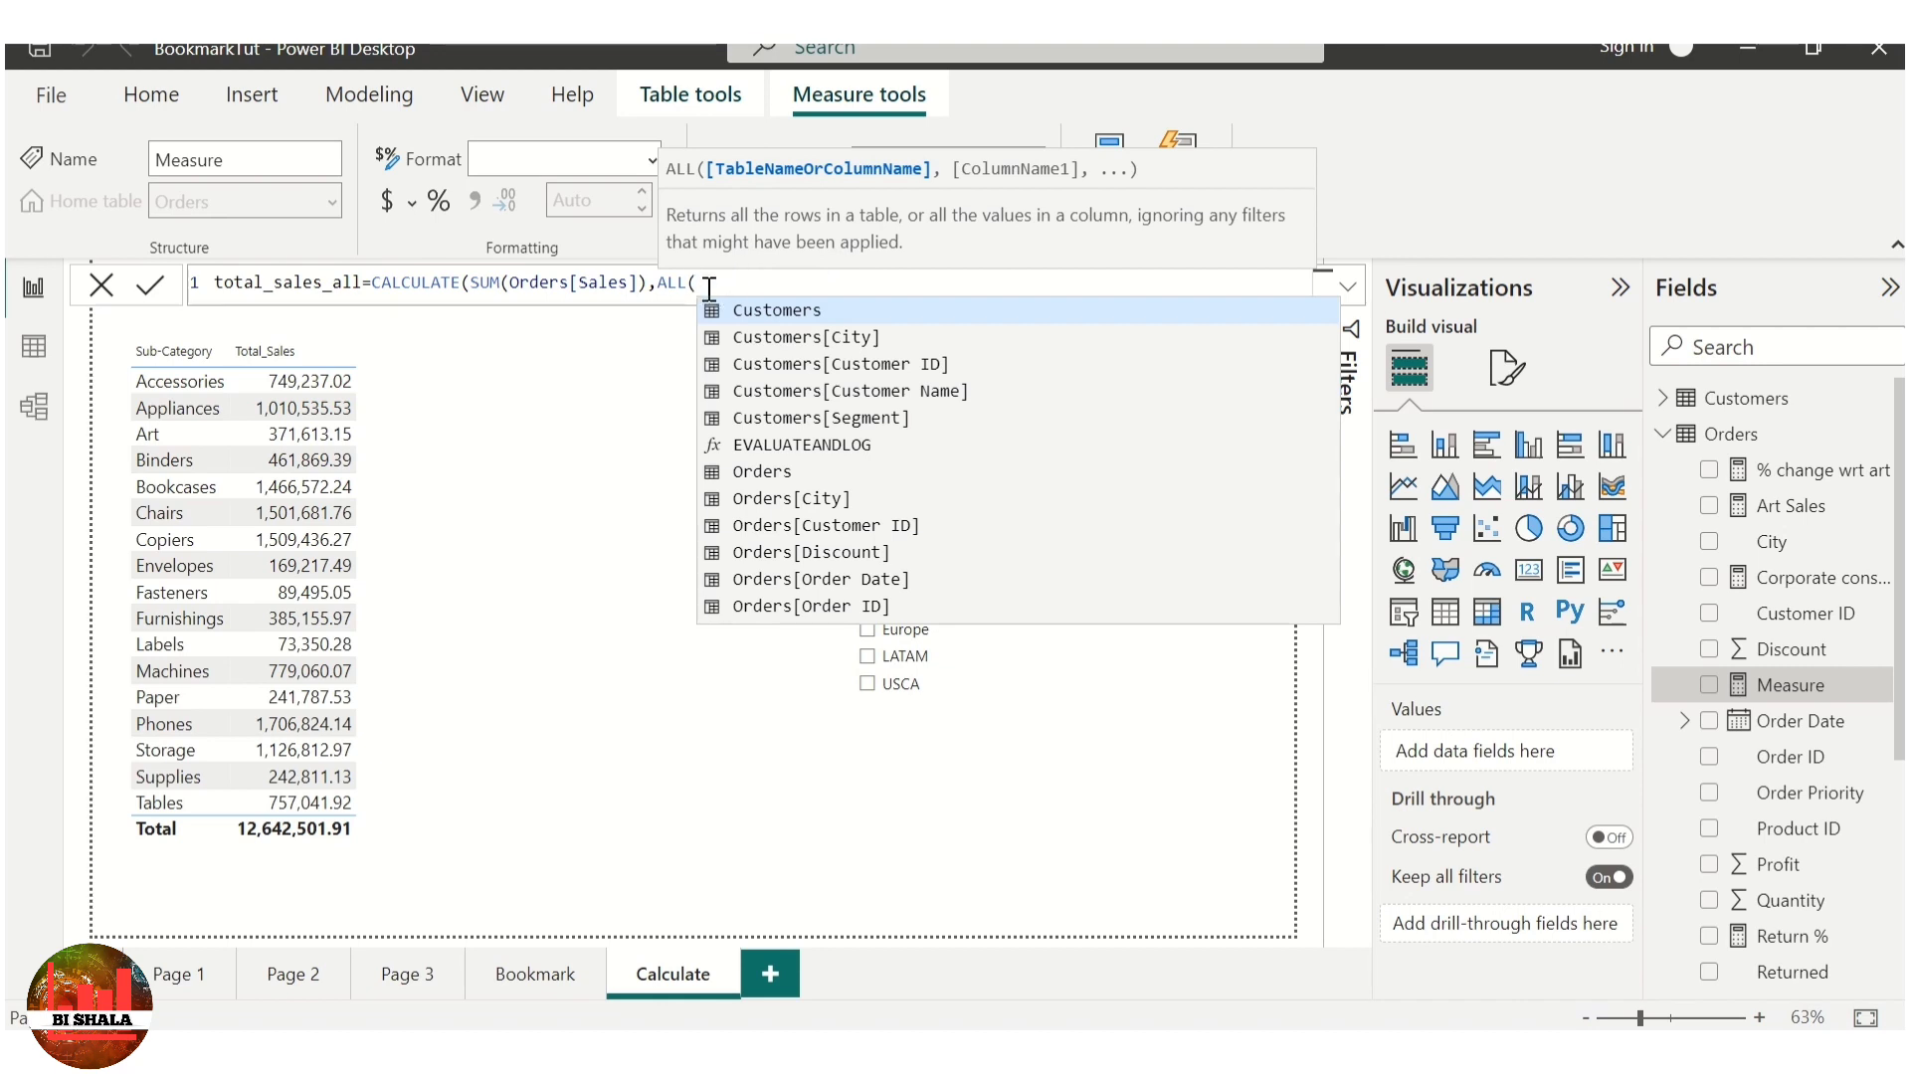
type("sub")
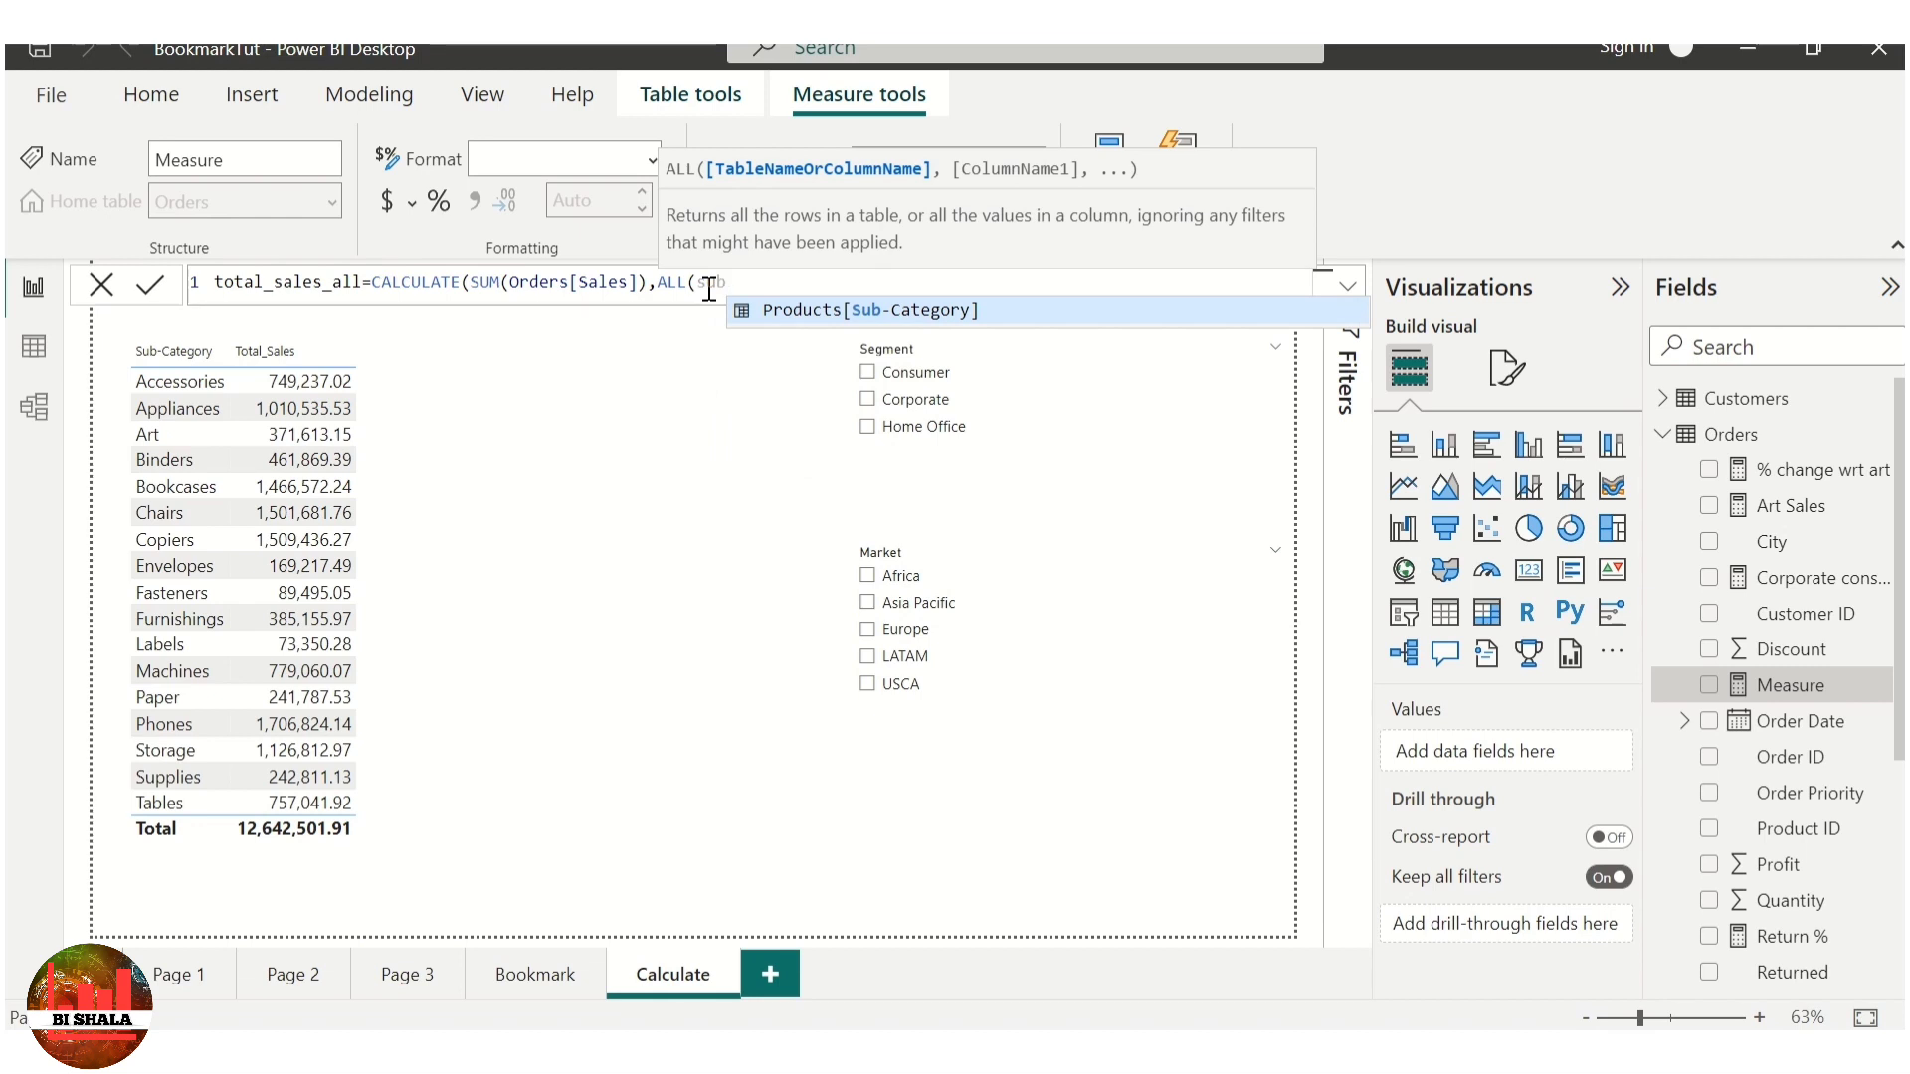
key("Tab")
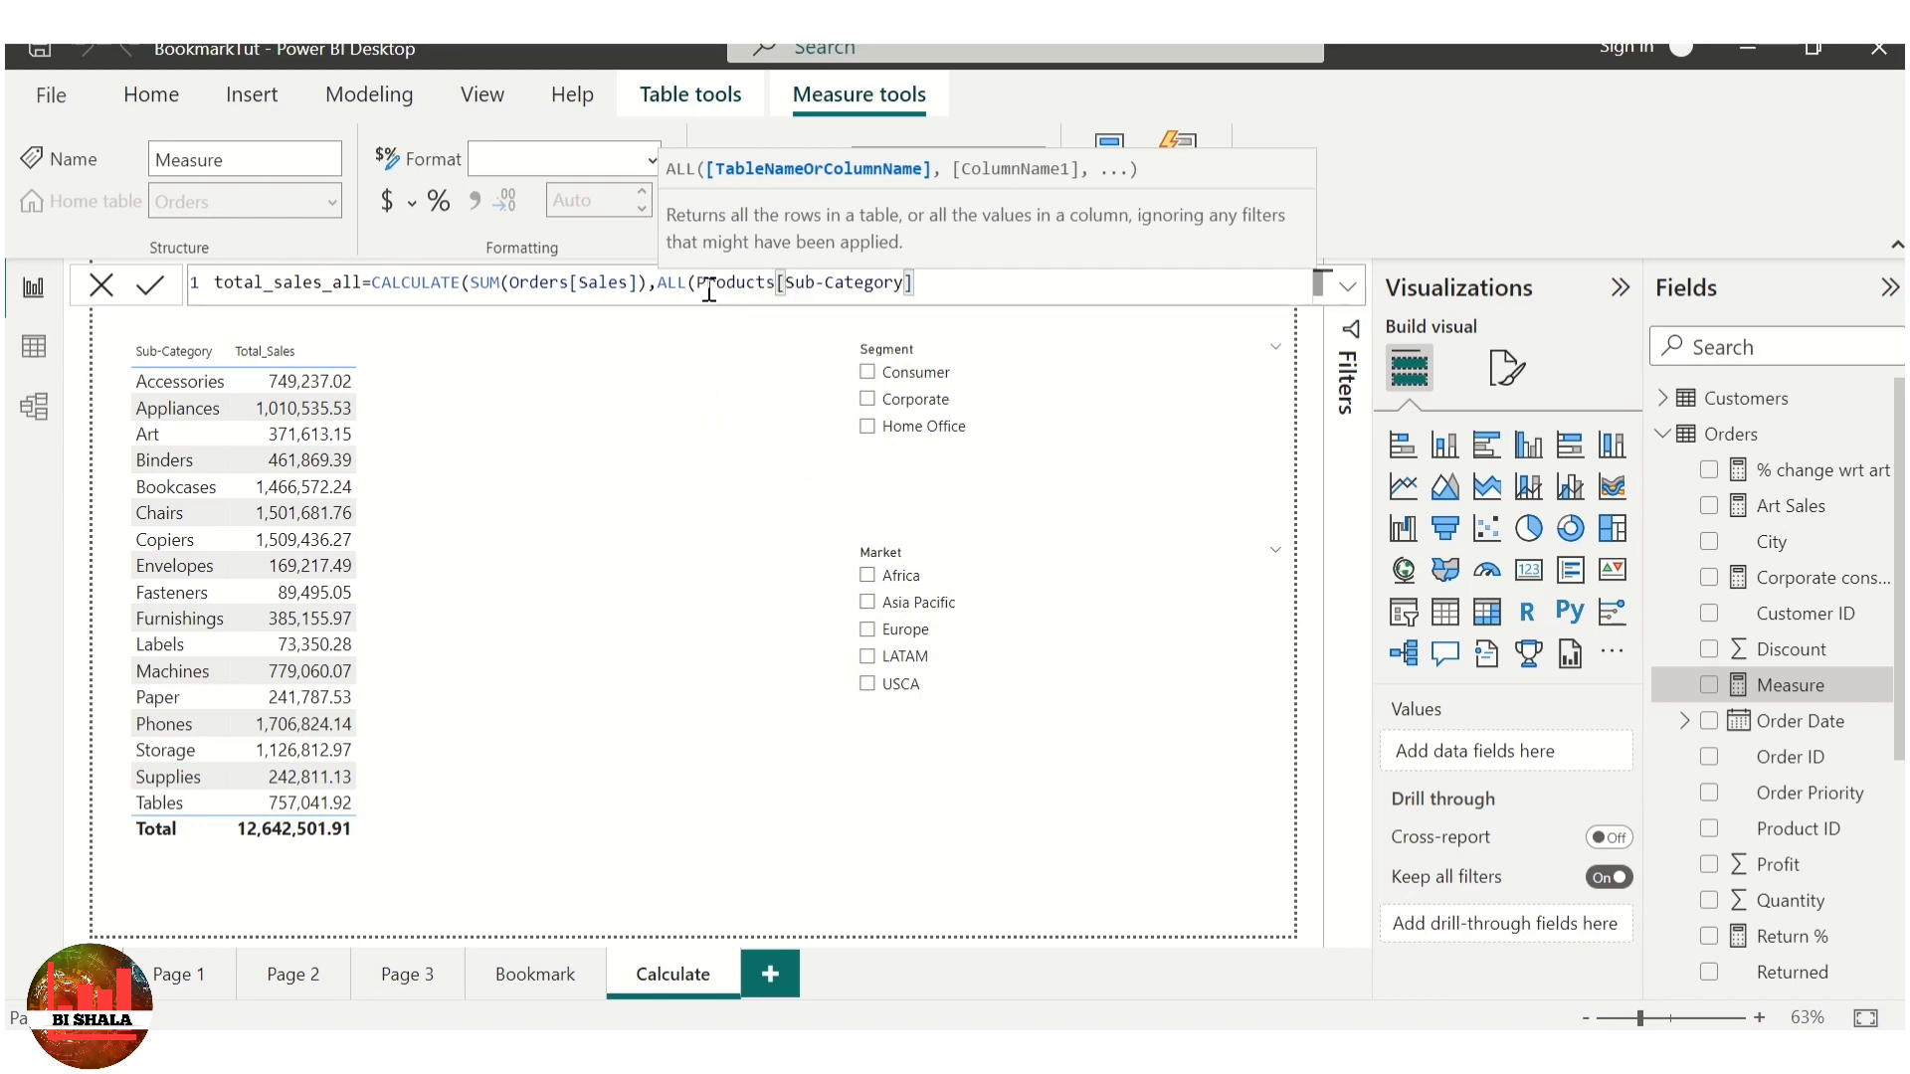
type(")")
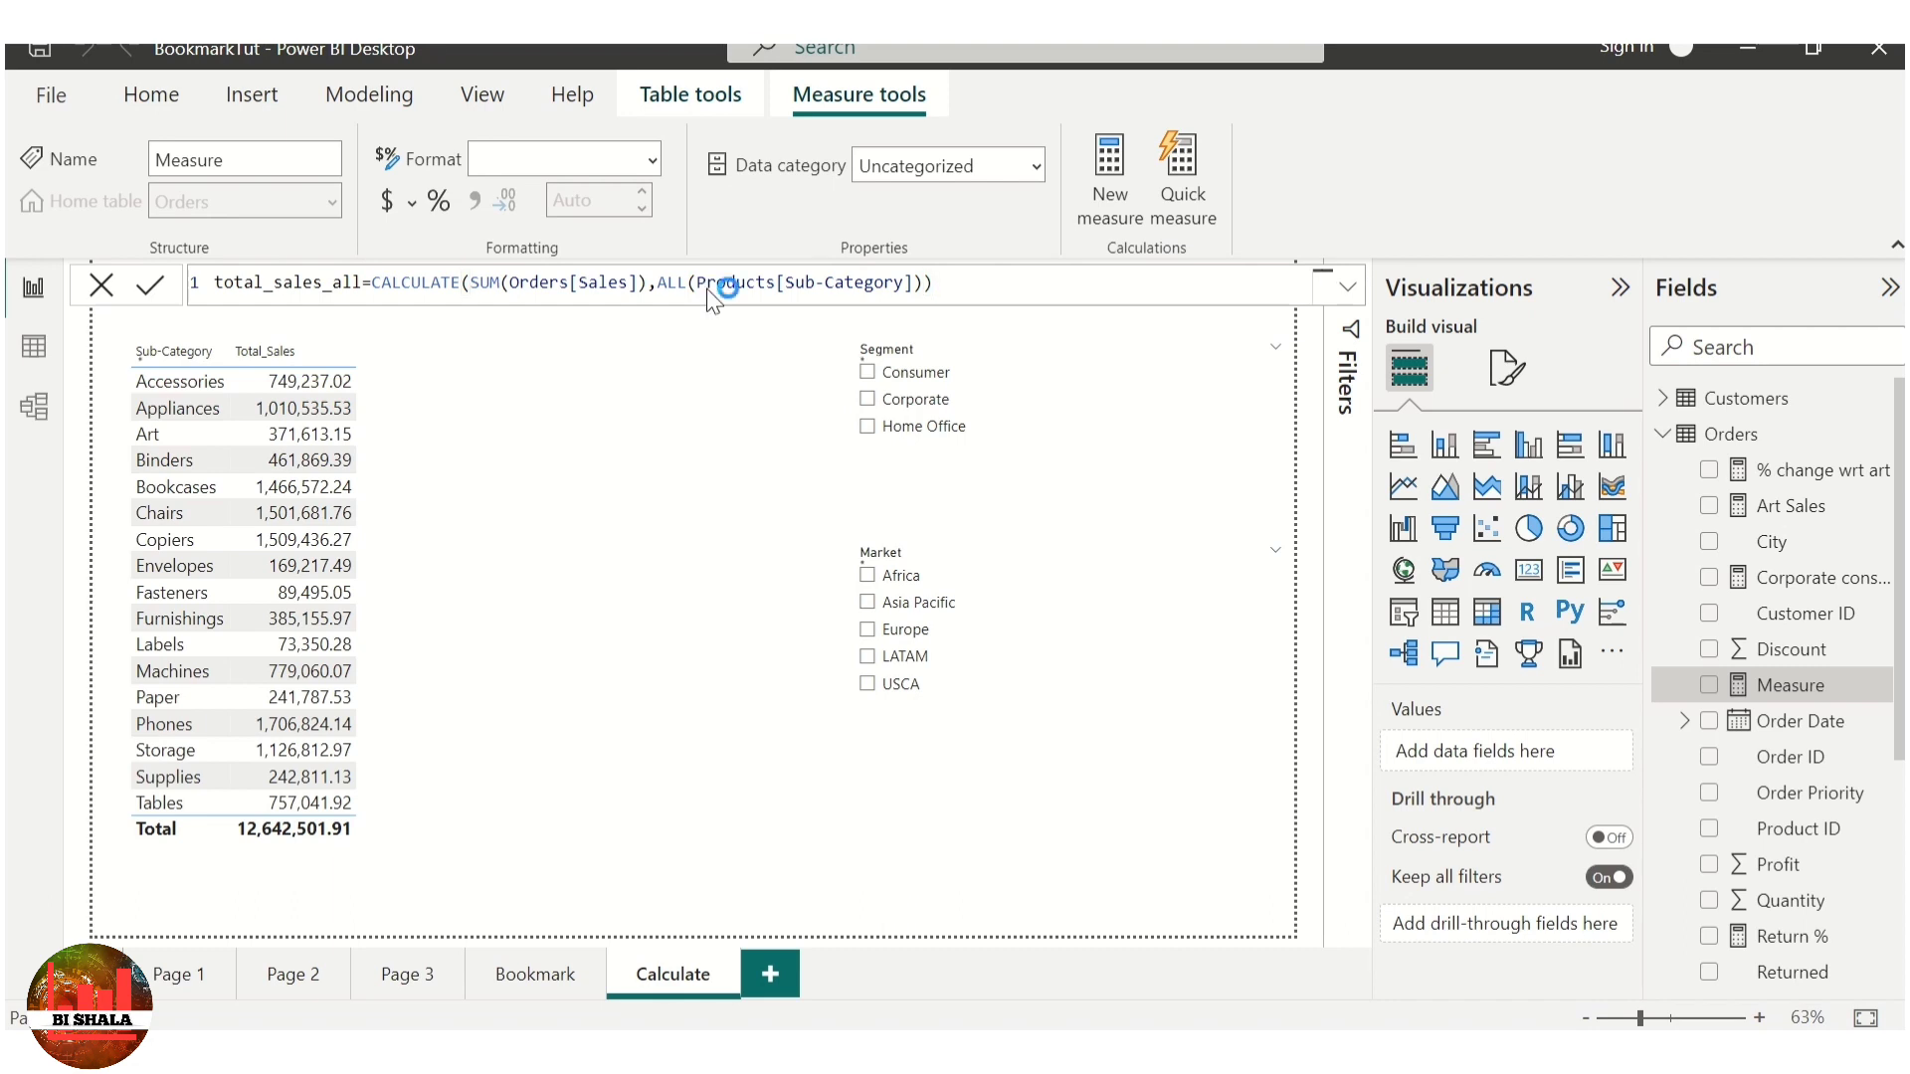
key("Return")
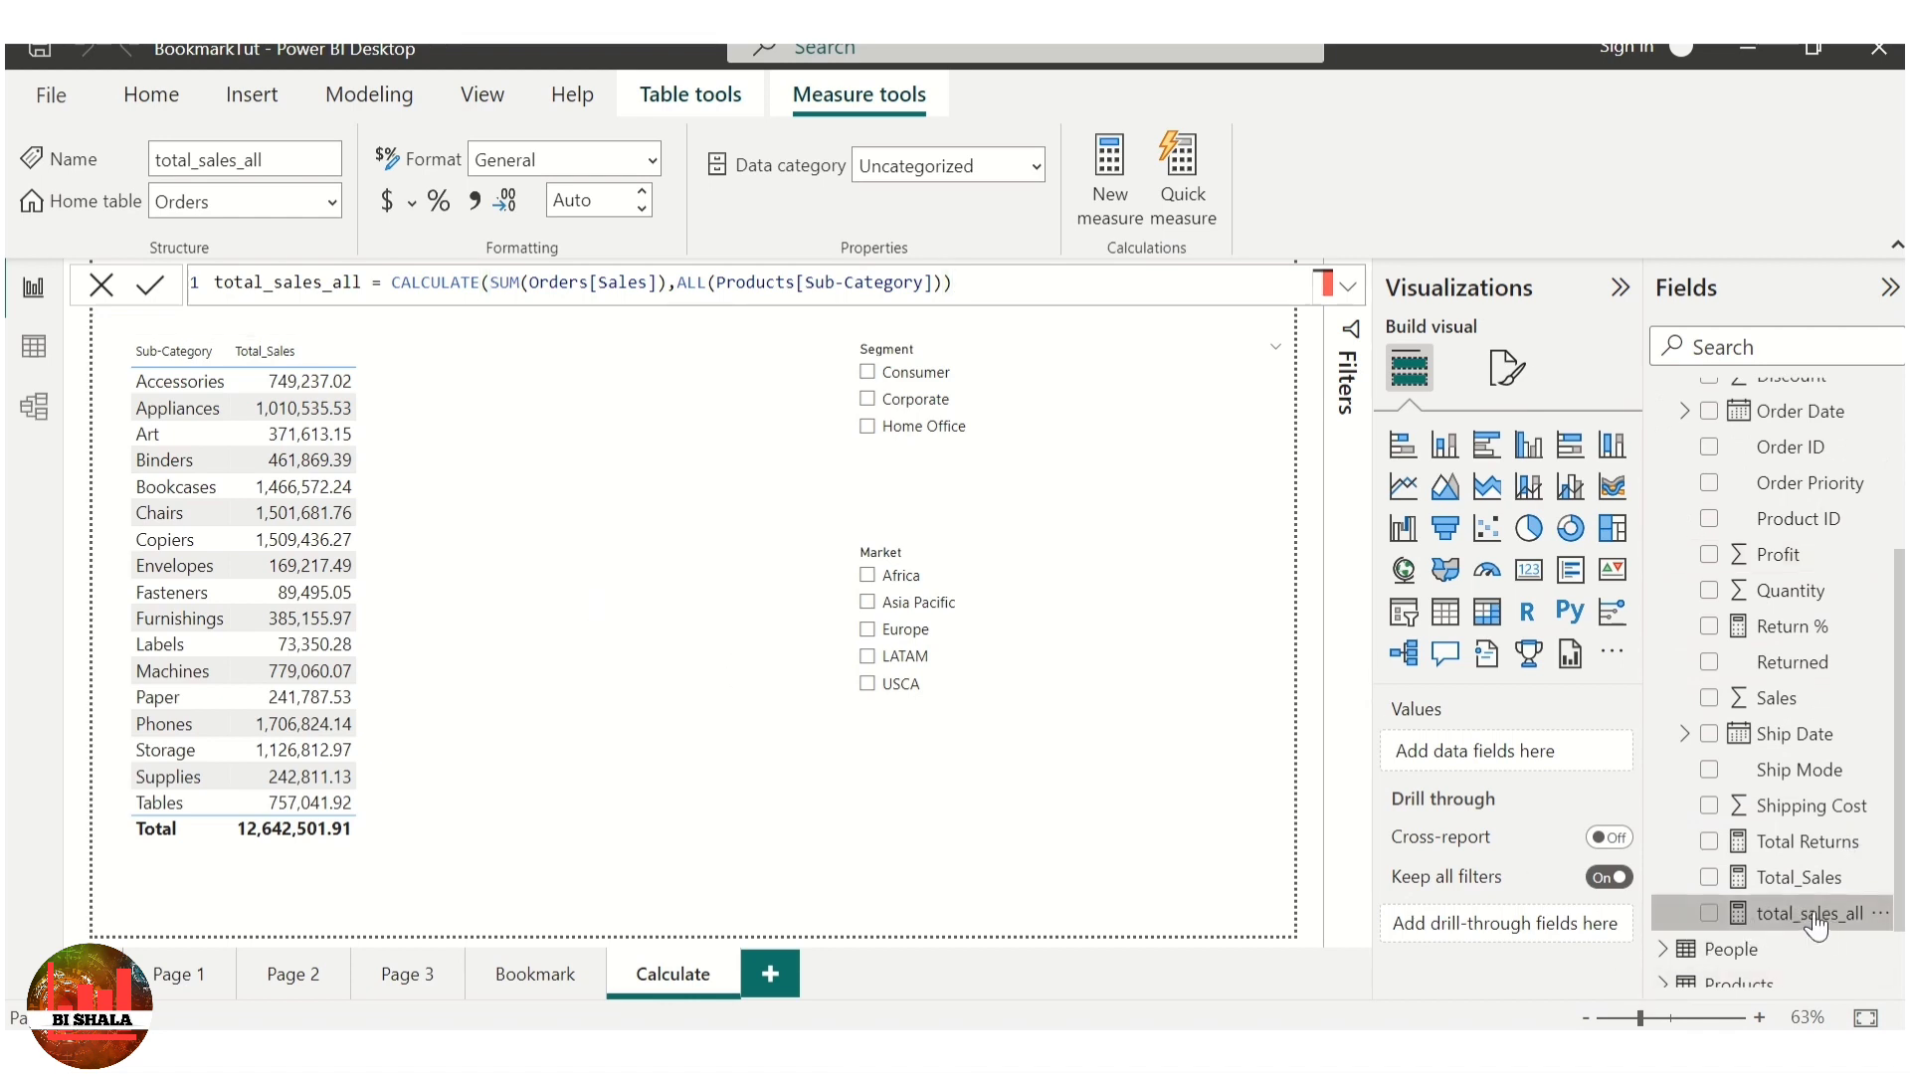
Step: Add the total_sales_all measure as a column in the sub-category table, then deselect the table
left_click_drag(1806, 915, 503, 482)
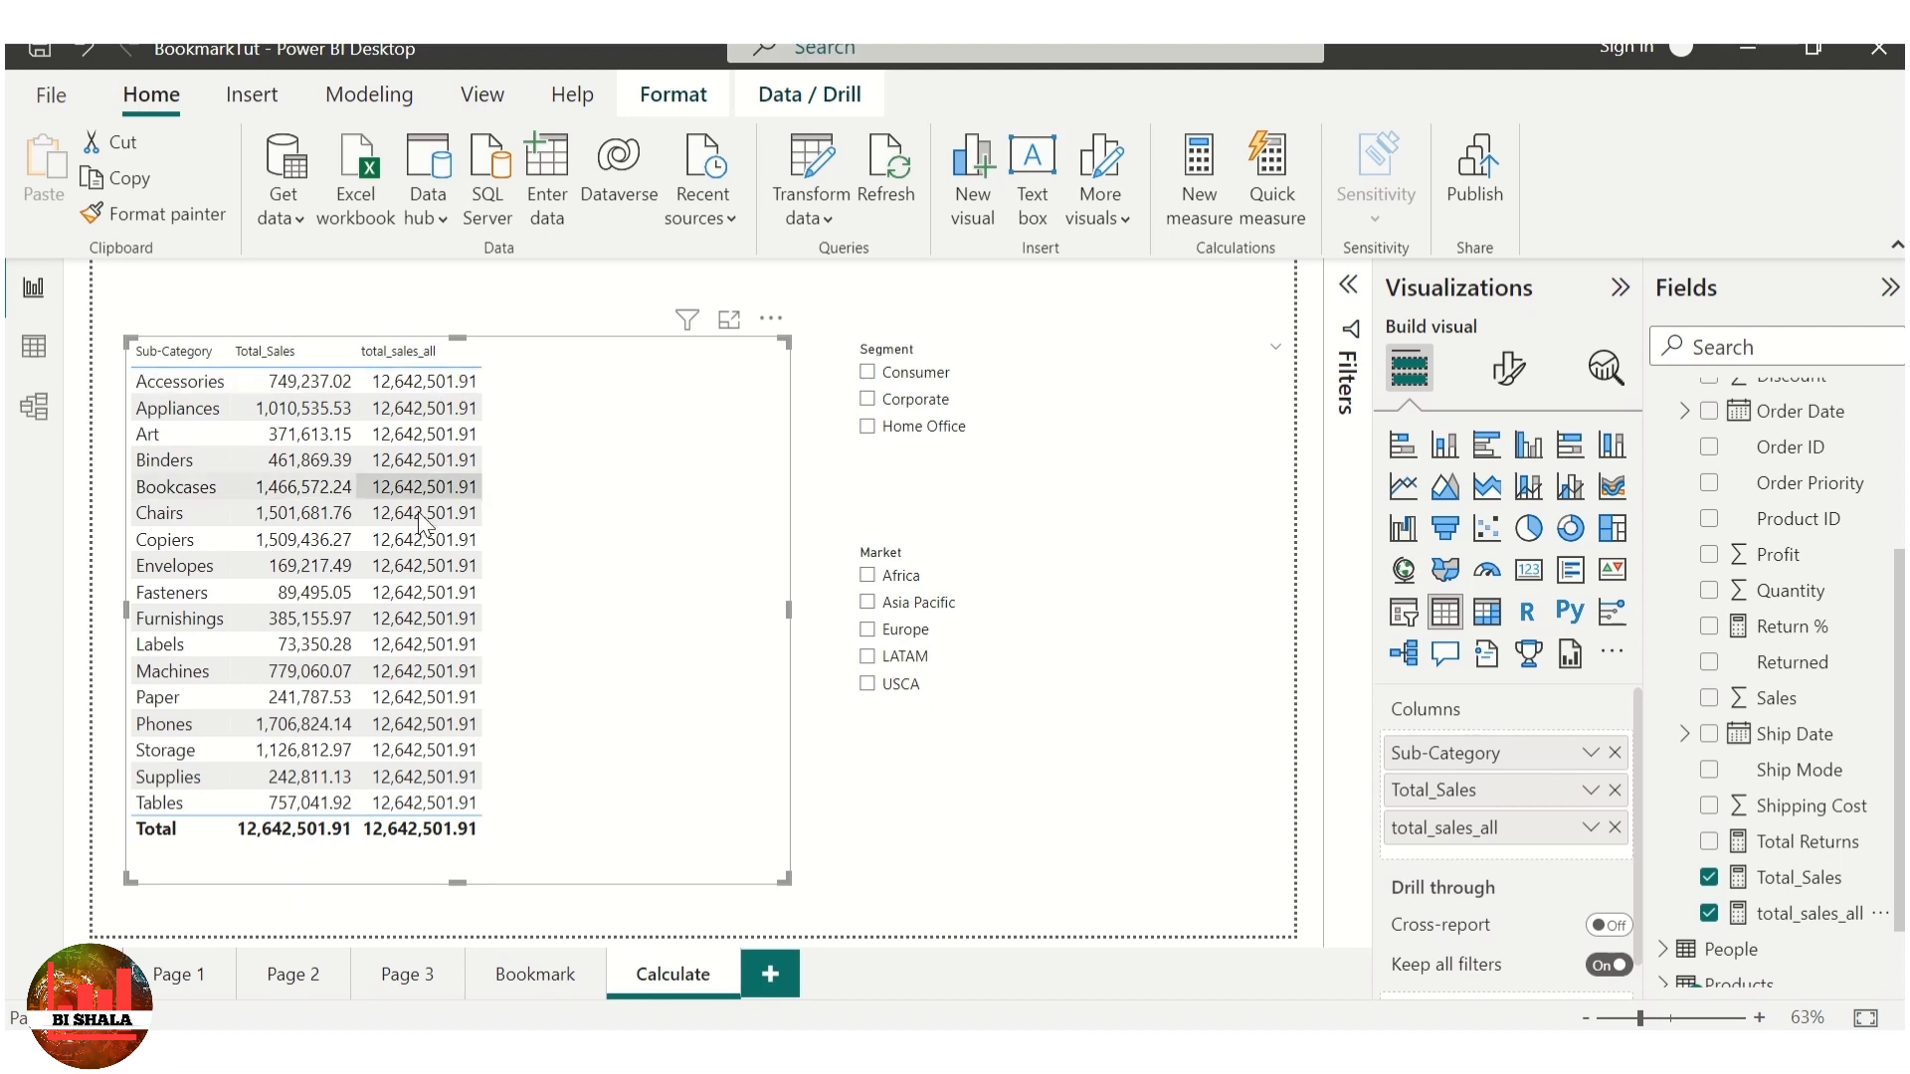
left_click(881, 895)
left_click(834, 897)
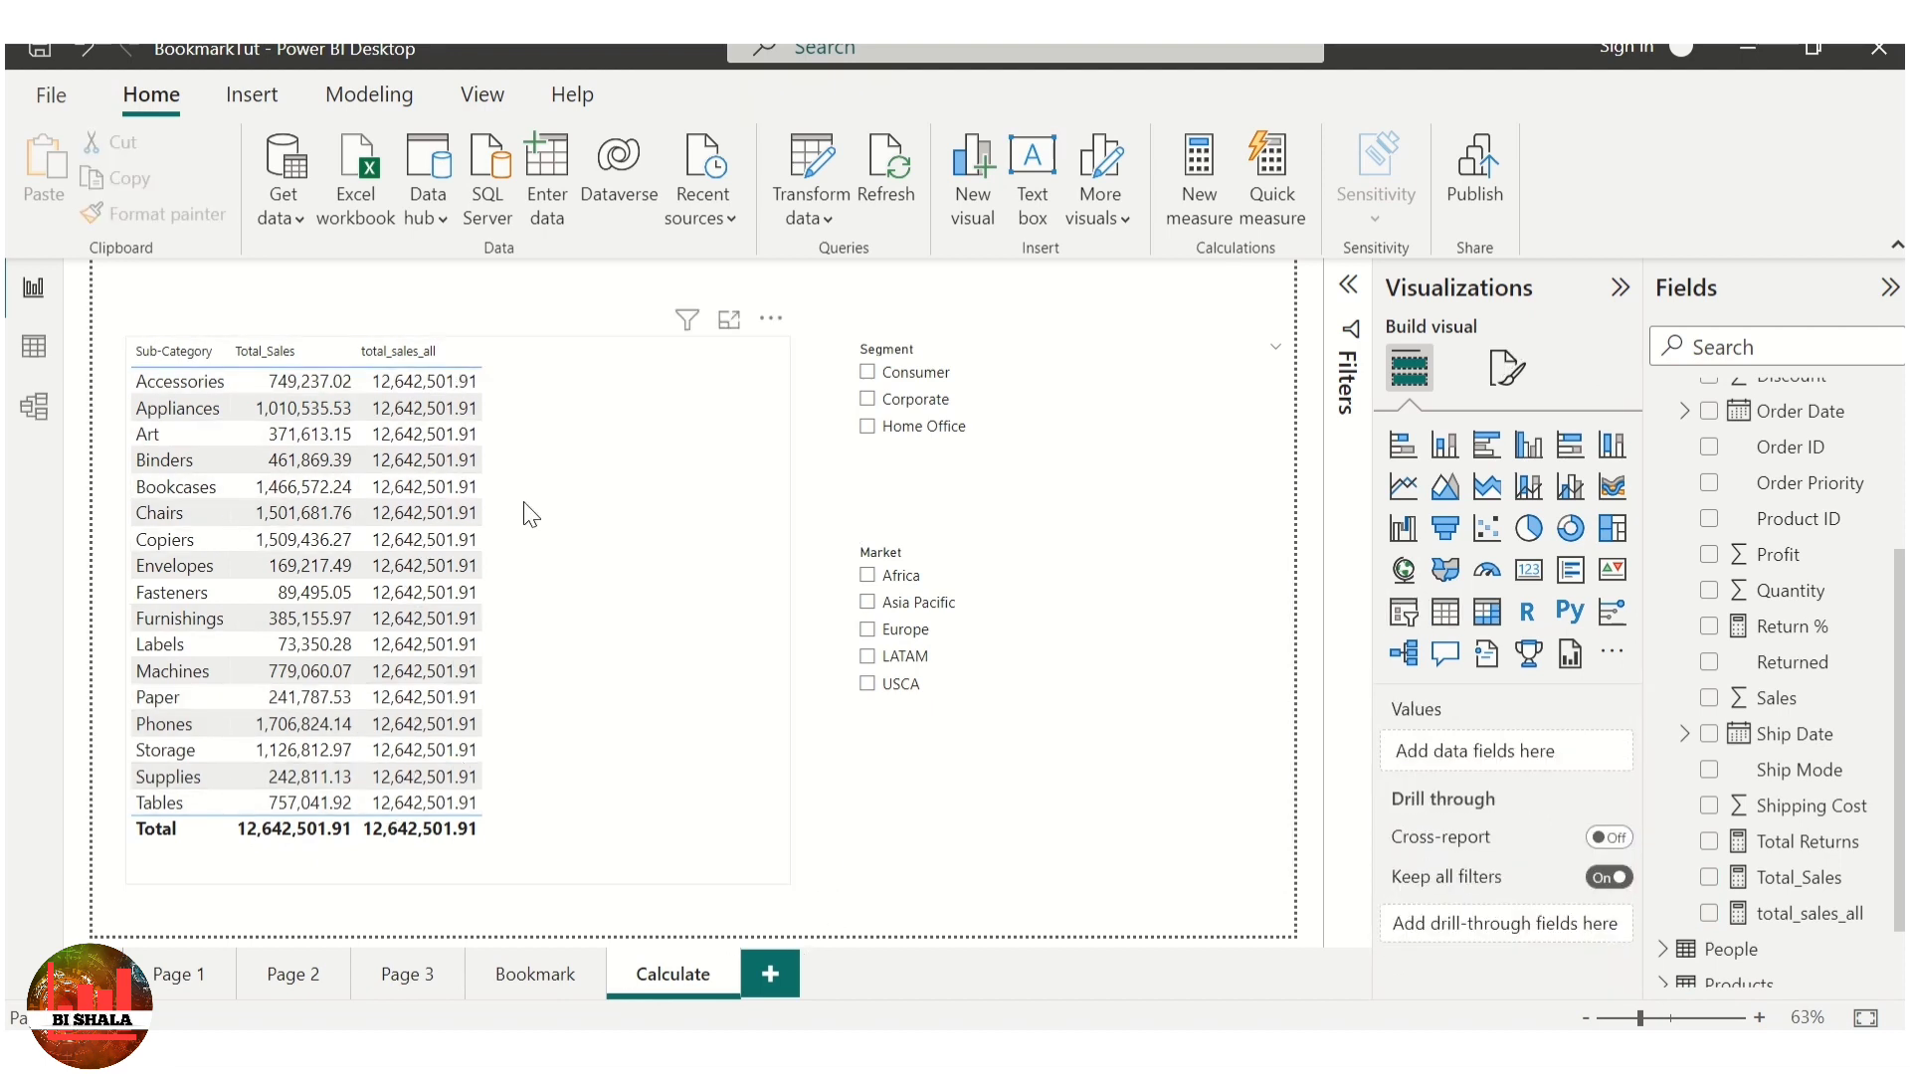
Step: Create a measure perc Sales in the Orders table, starting its formula with DIVIDE(
scroll(1751, 553, "up", 5)
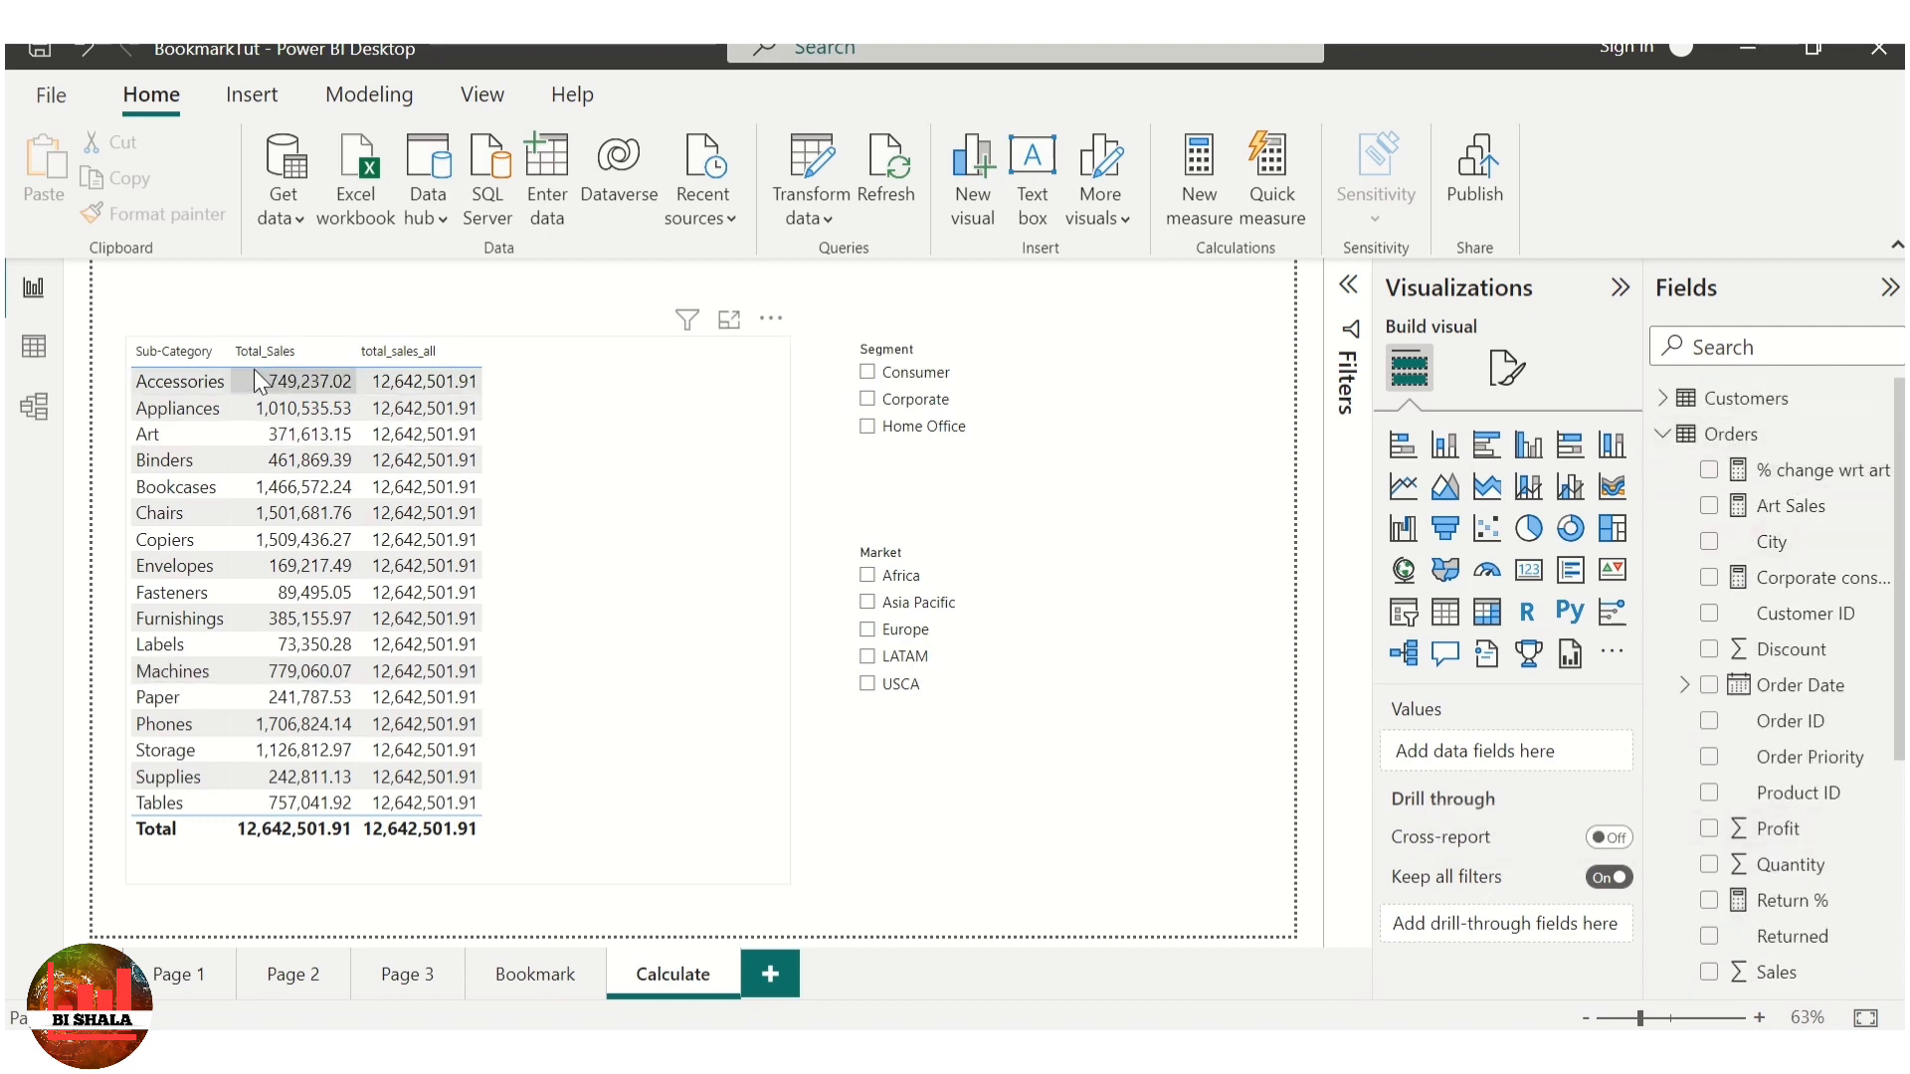
right_click(1731, 441)
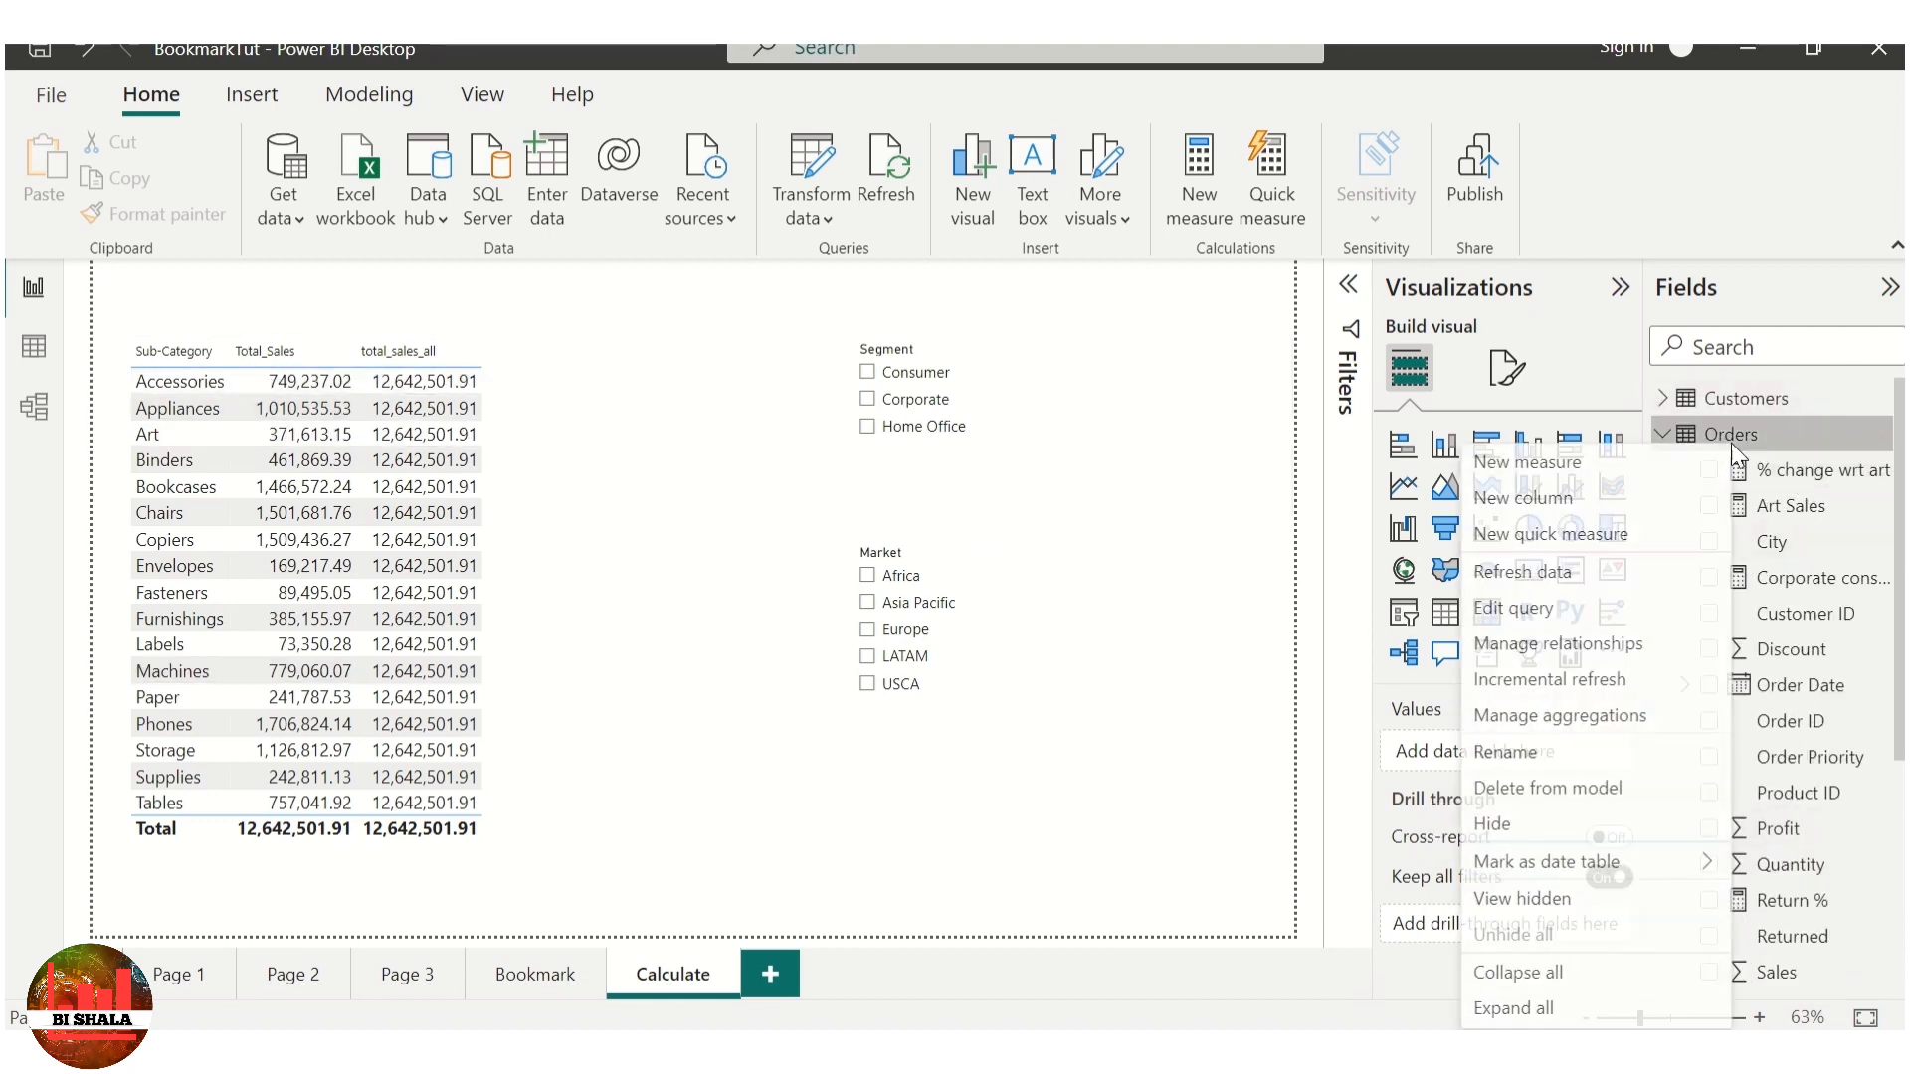
left_click(1603, 461)
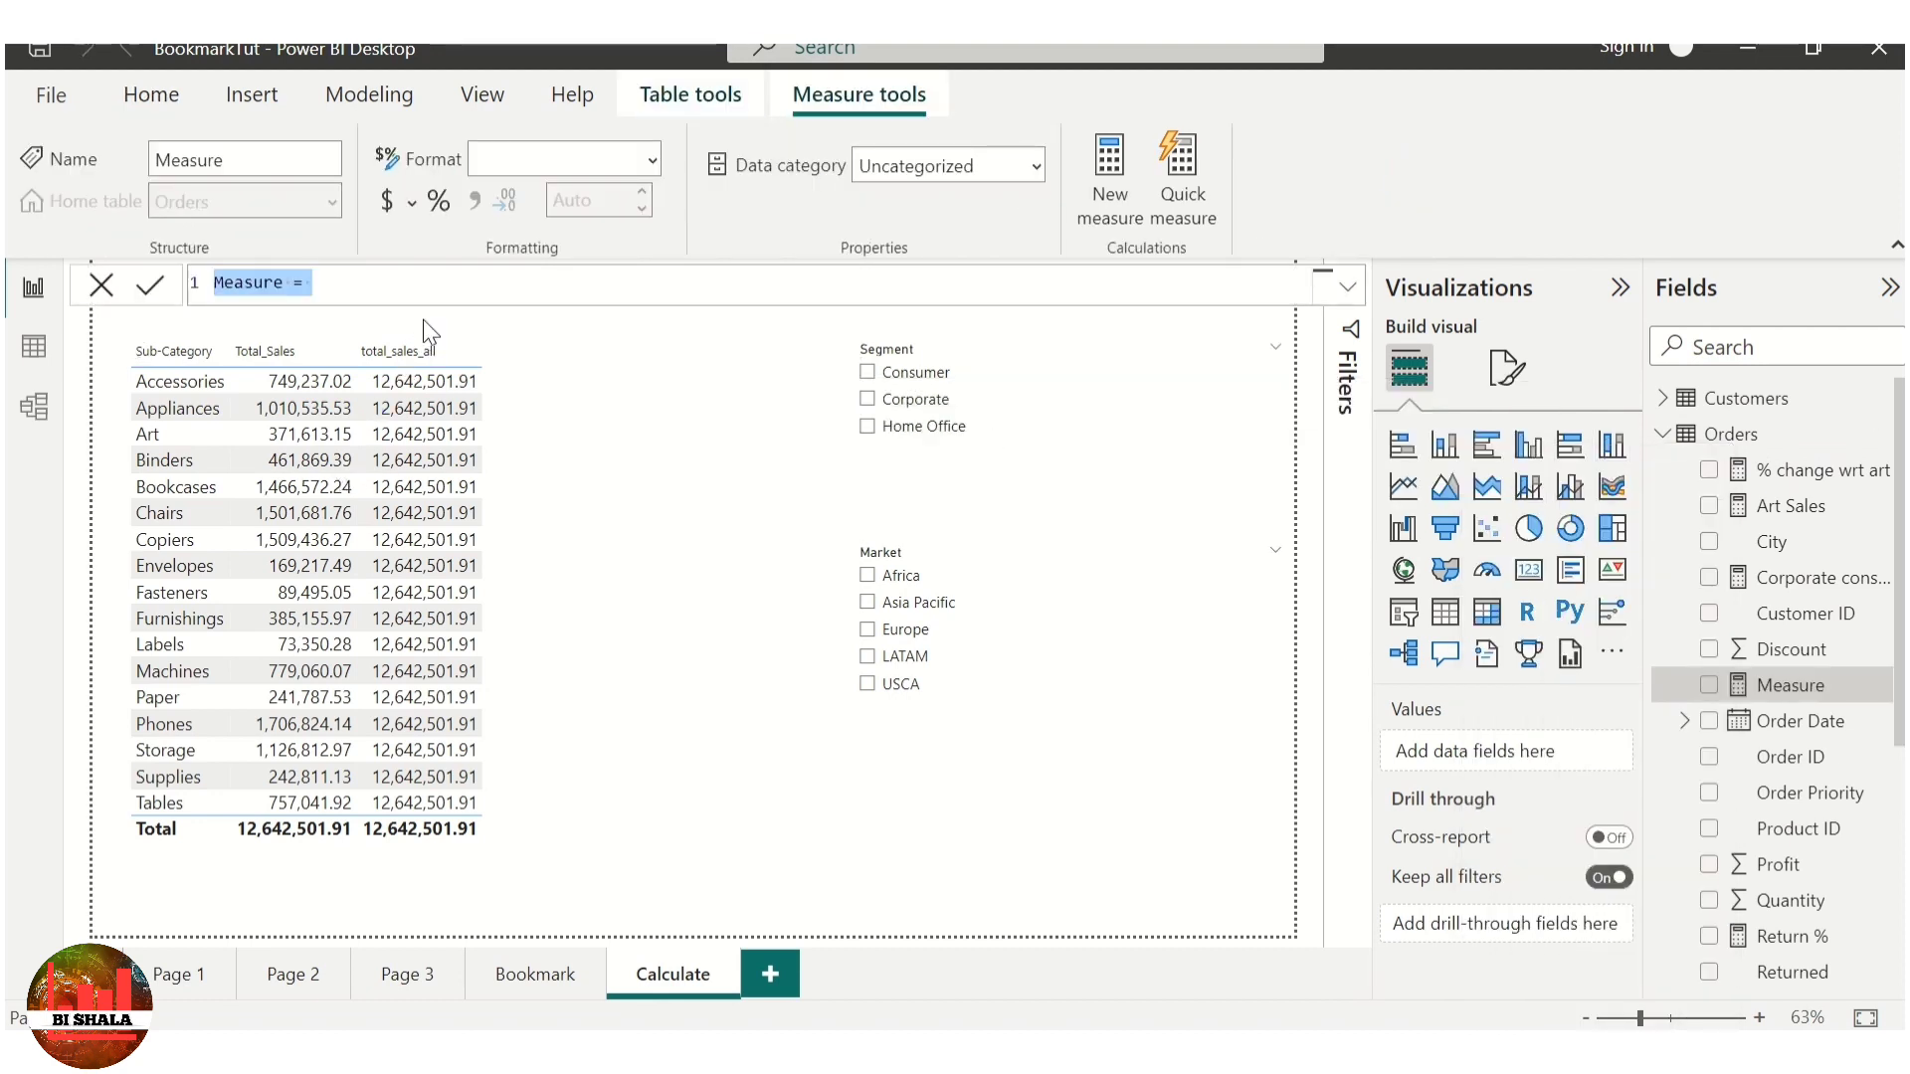
type("perc ")
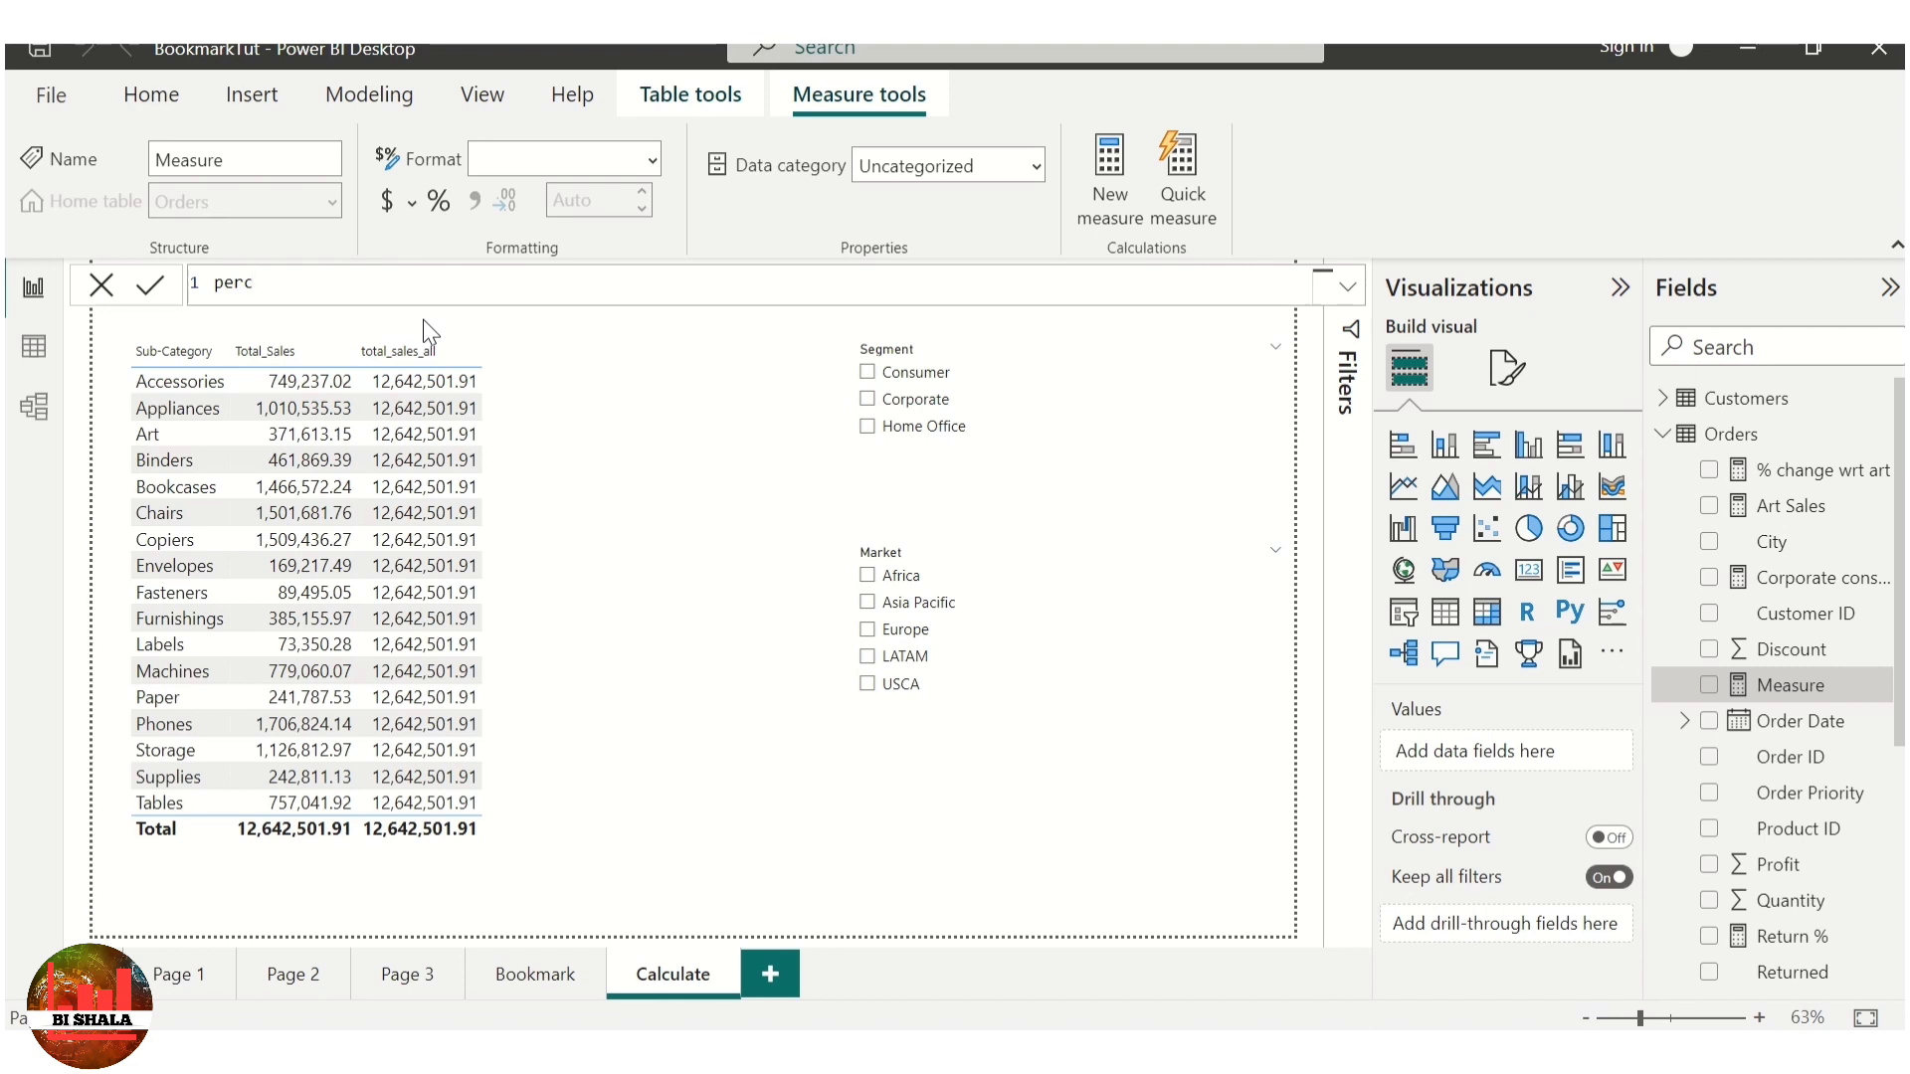
type("Sales=divi")
left_click(425, 310)
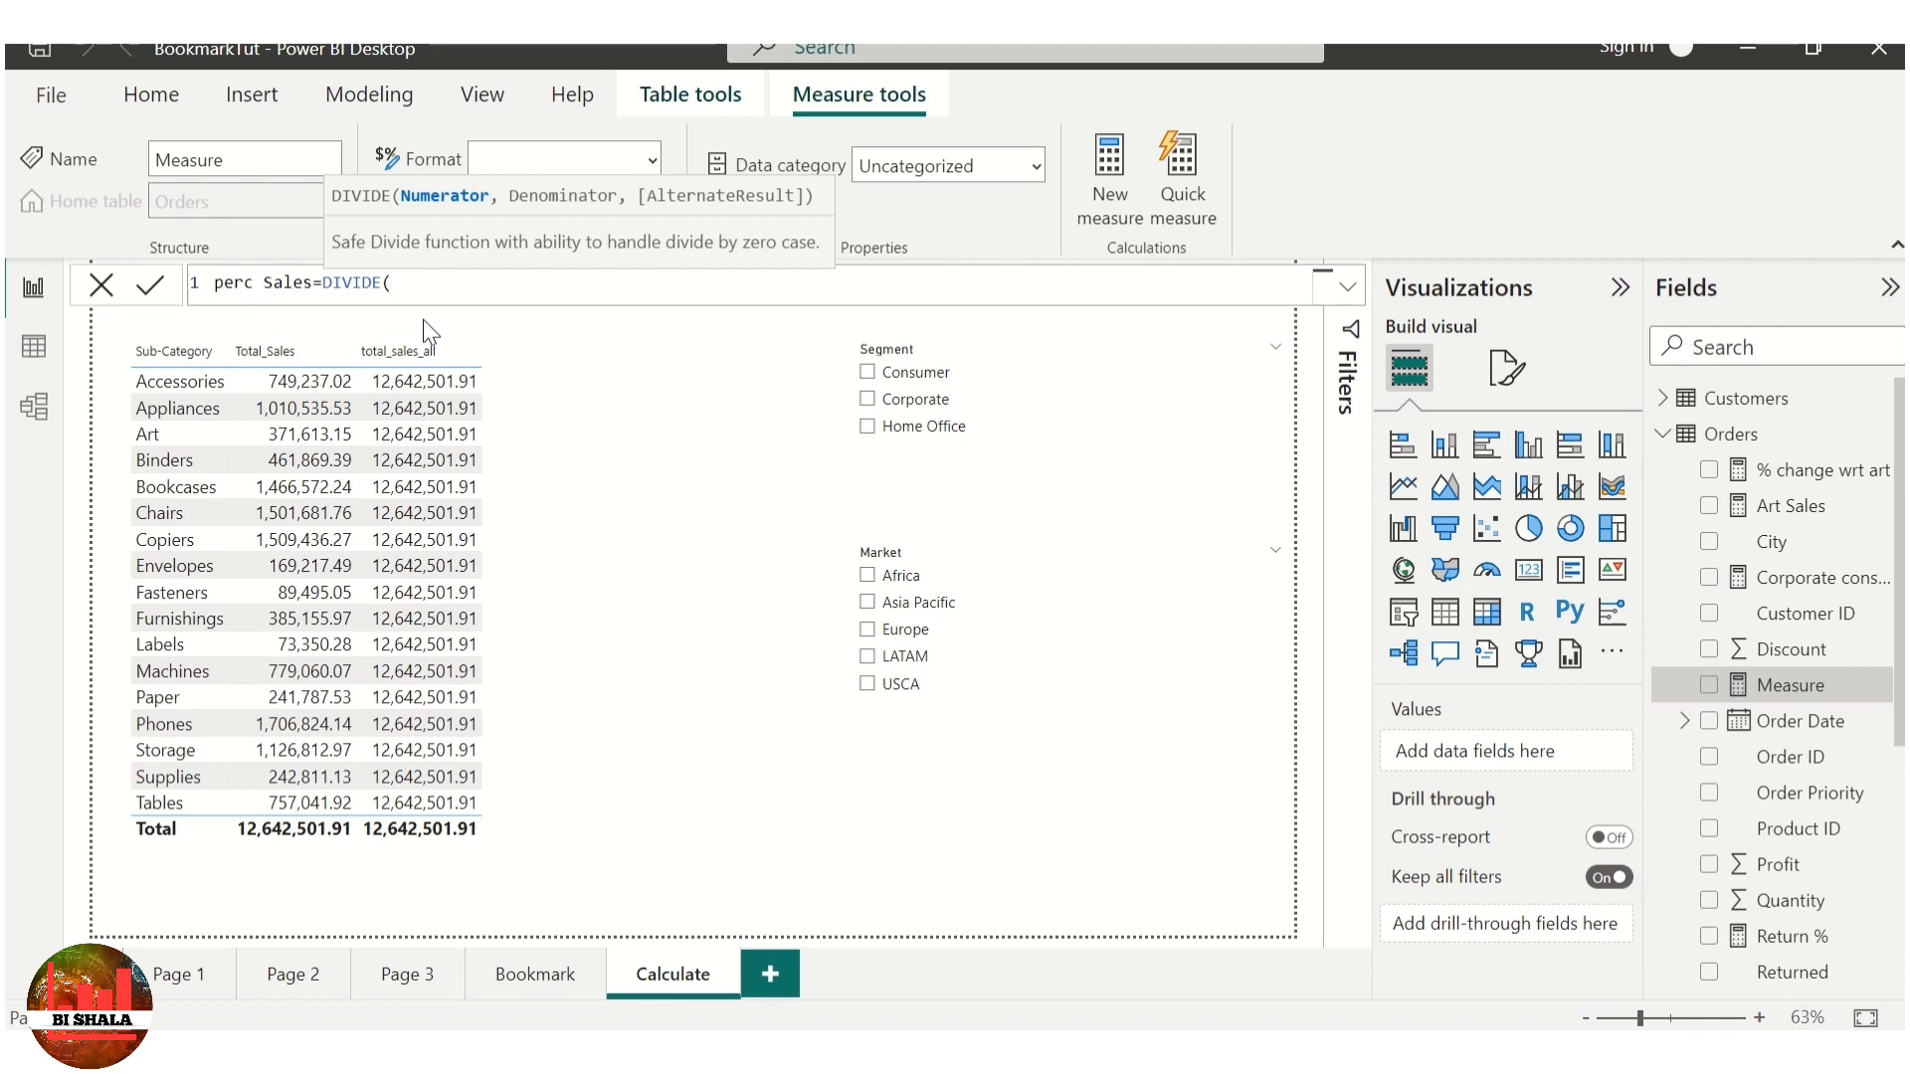
Step: Complete the perc Sales formula with [Total_Sales] as numerator and [total_sales_all] as denominator, close the parenthesis and commit it
type("total")
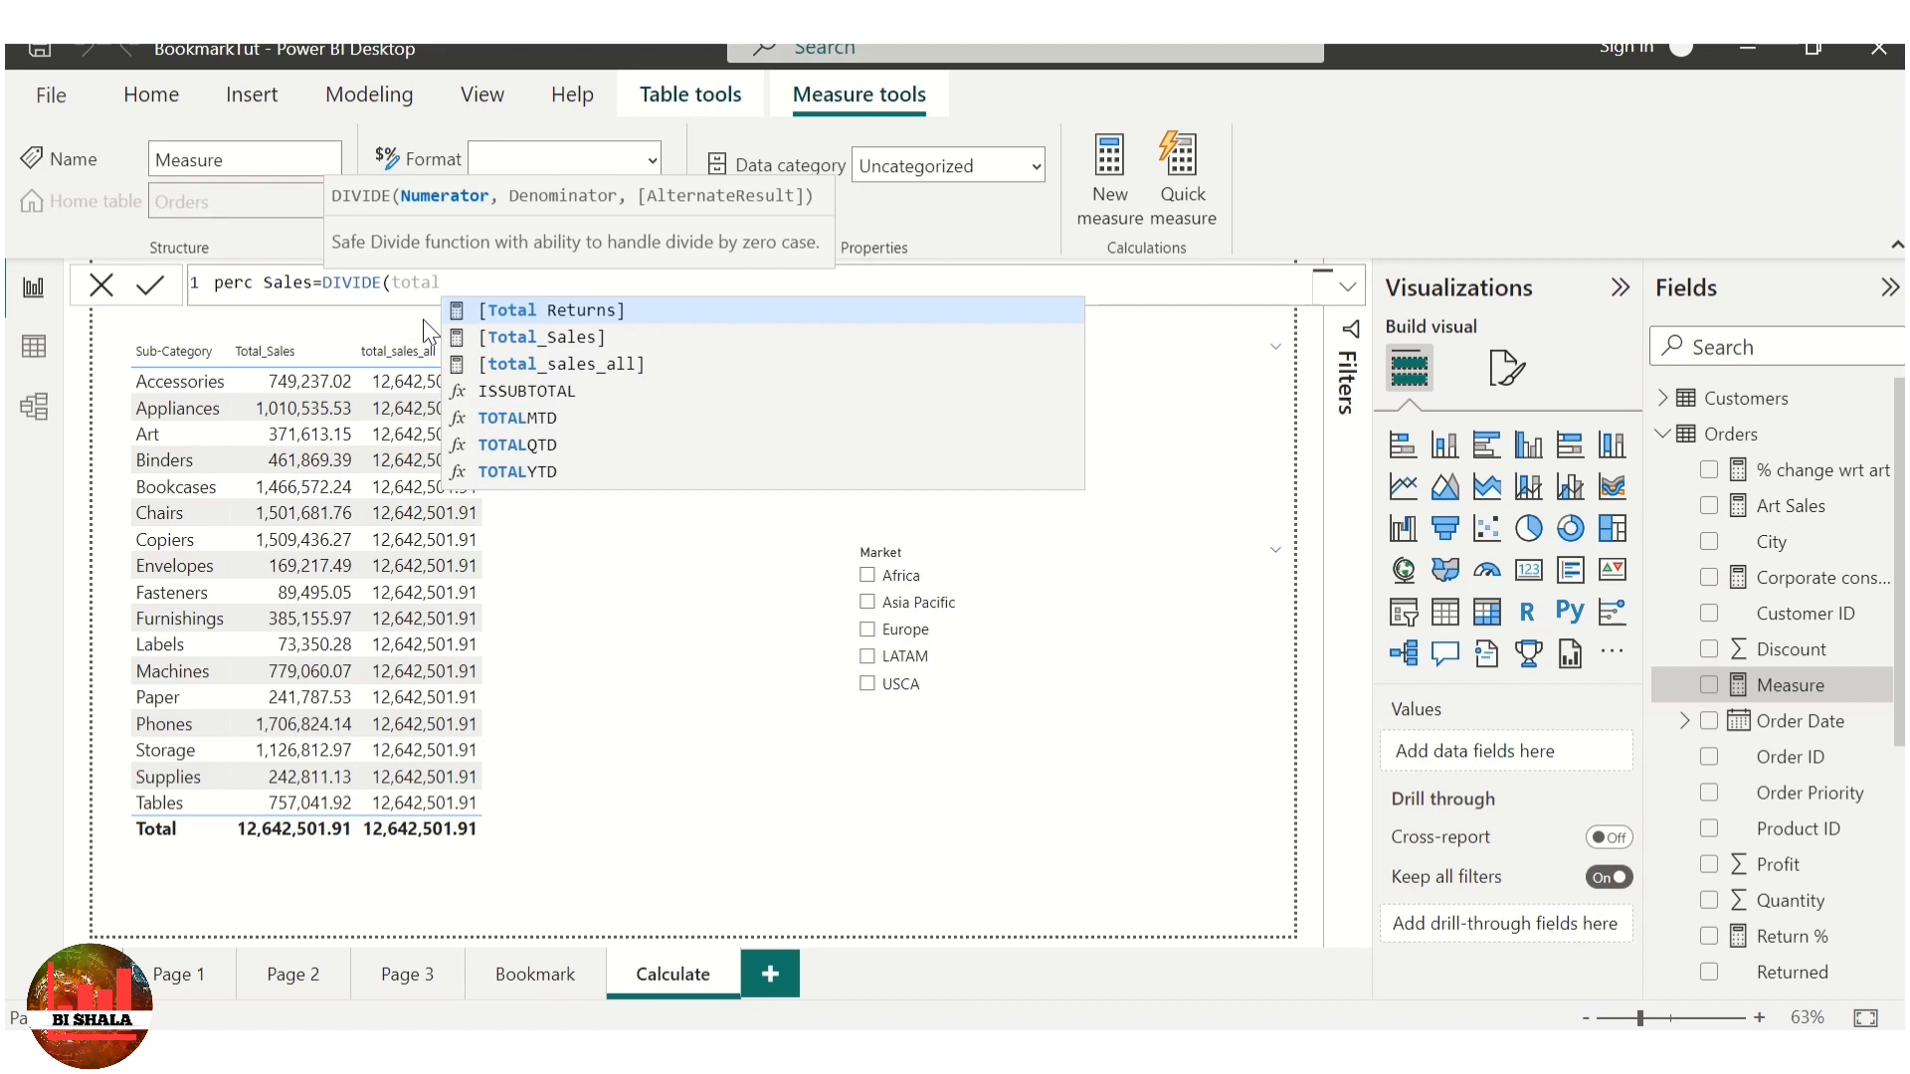
key("Down")
key("Tab")
type(",")
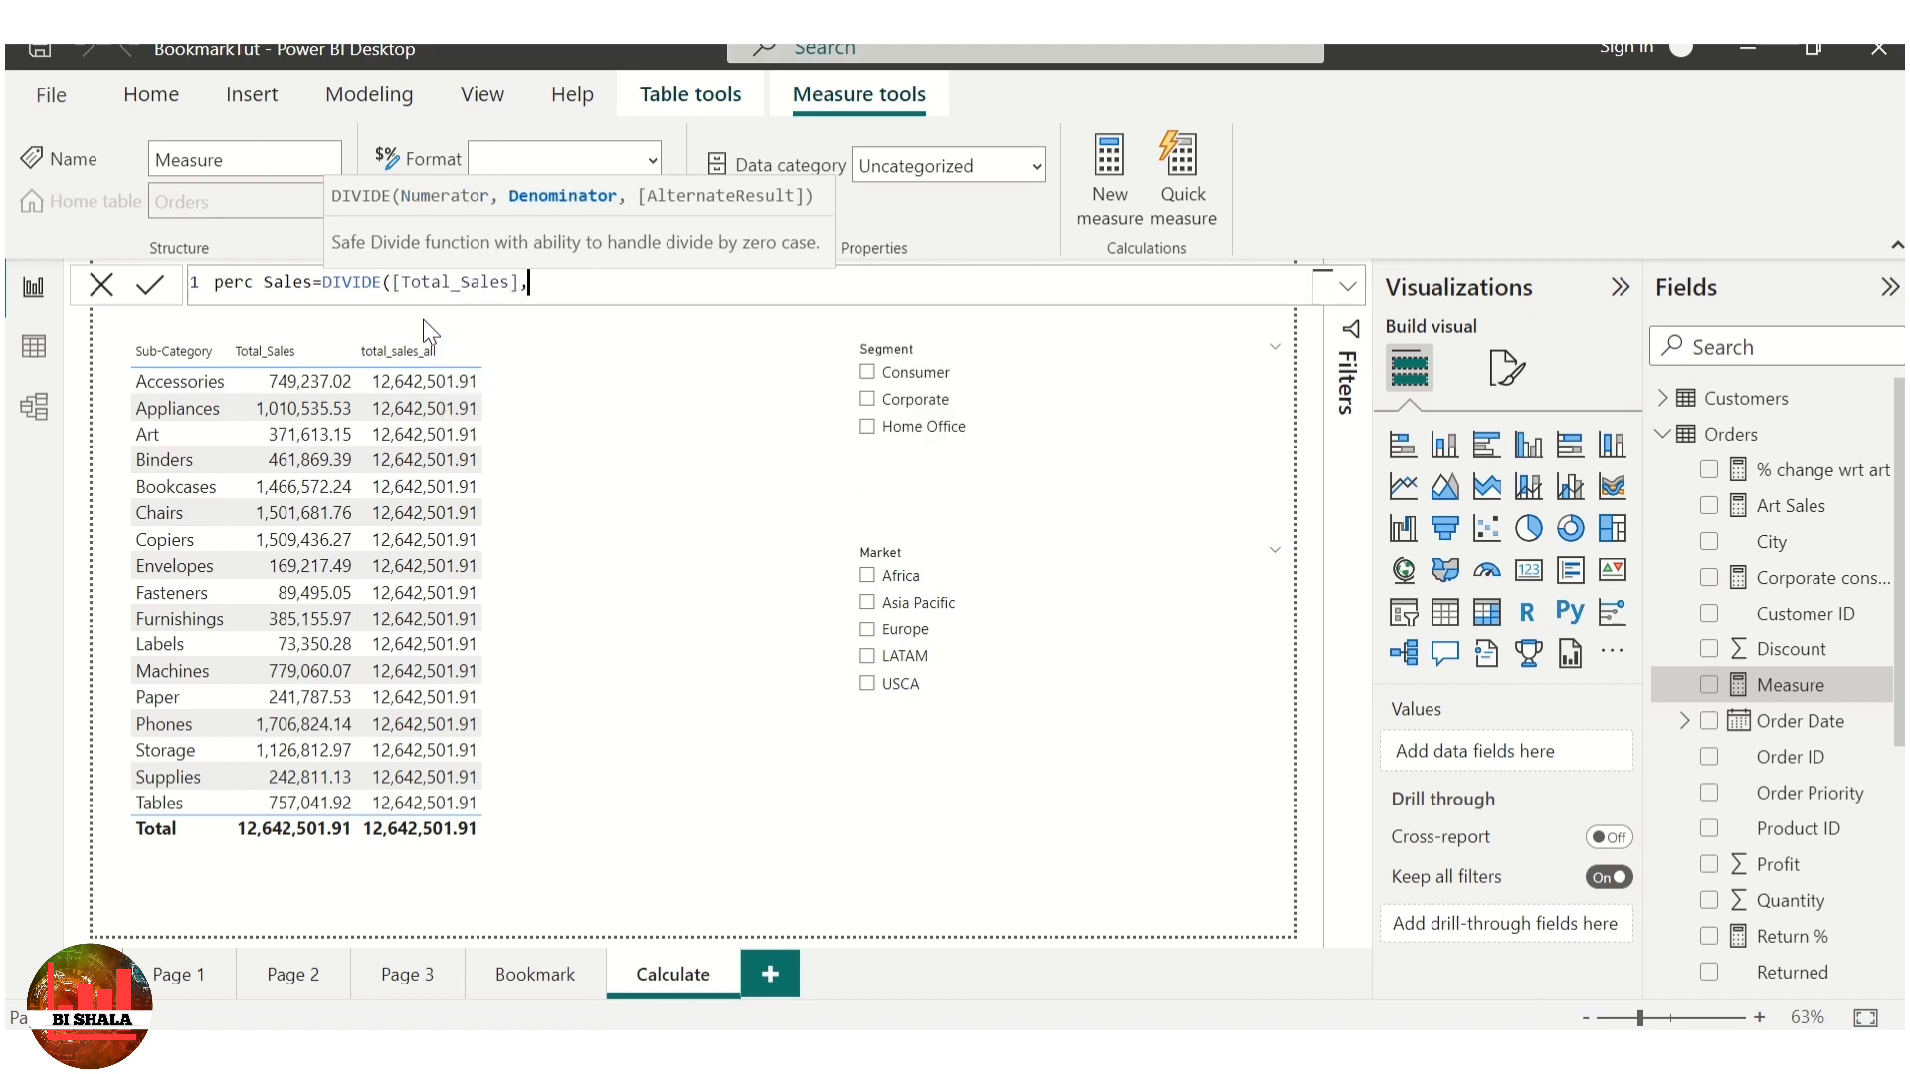
type("tot")
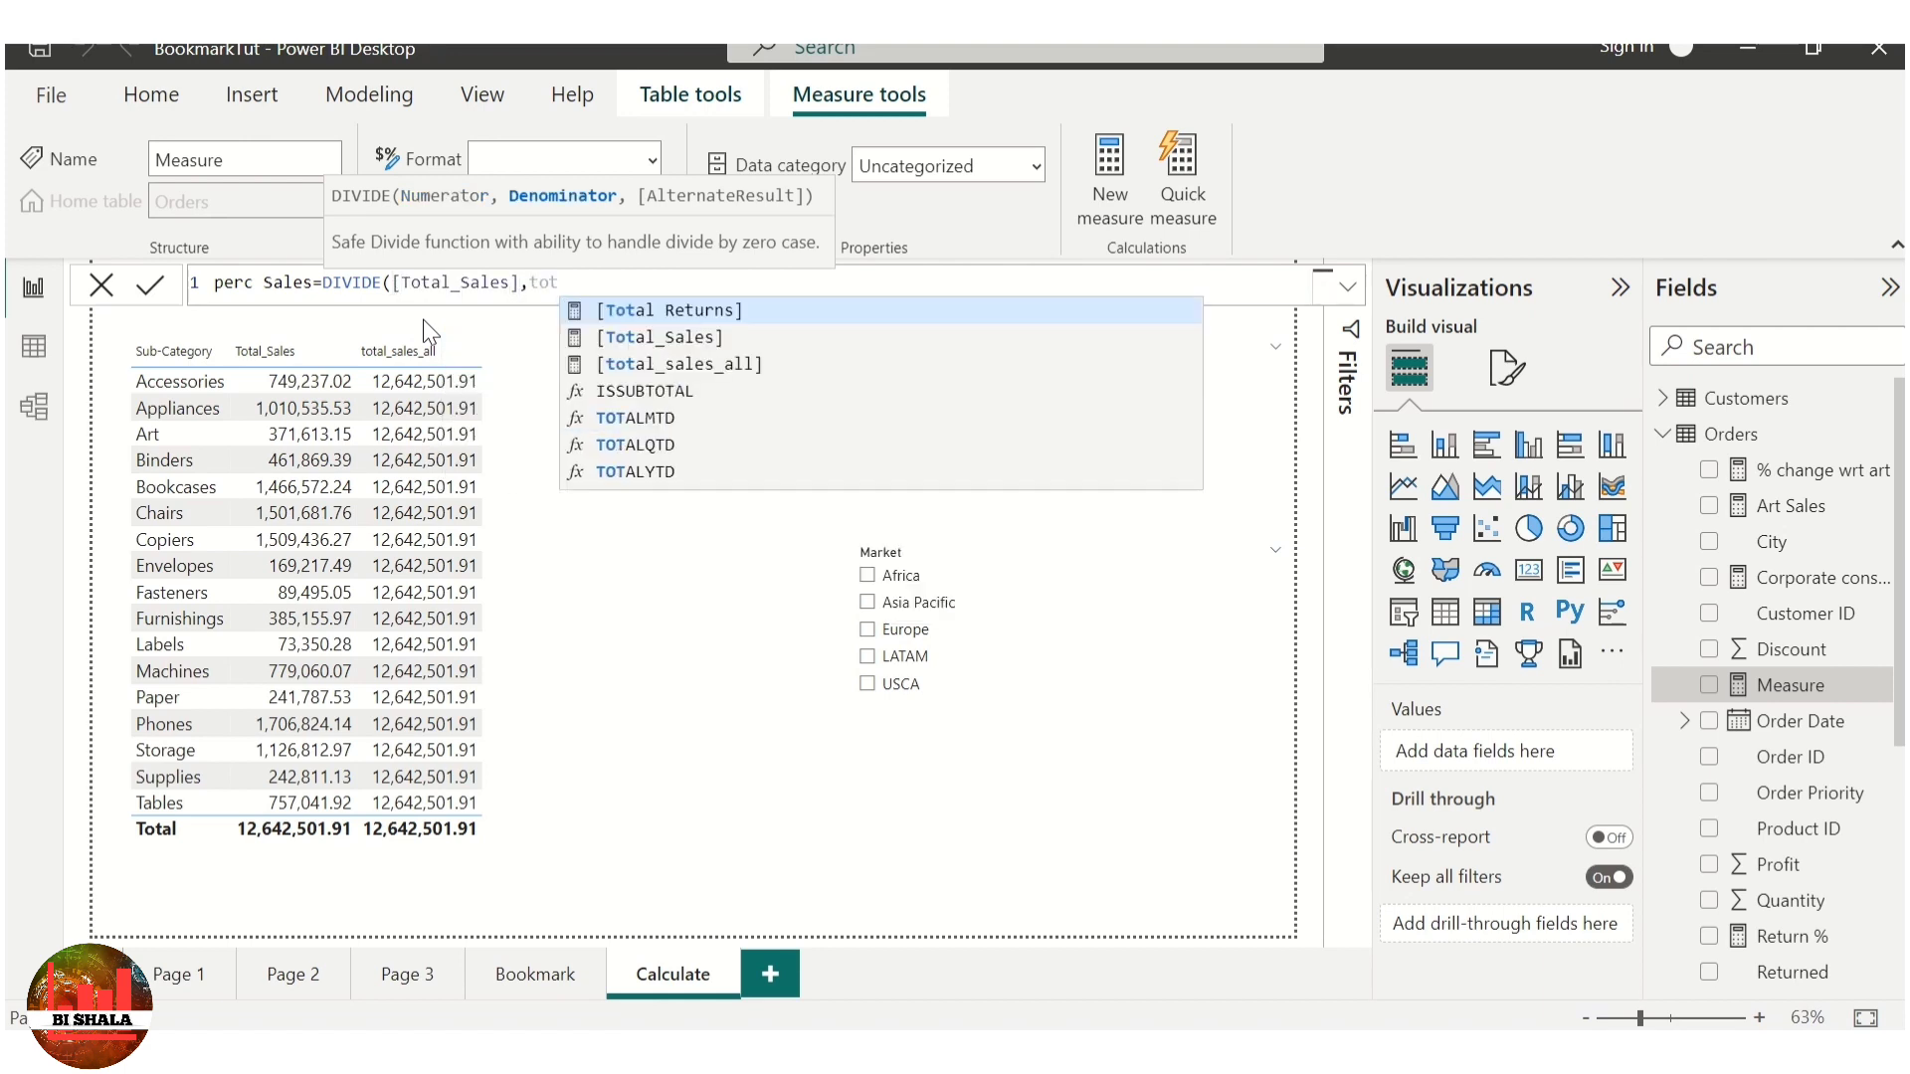
key("Down")
key("Down")
key("Tab")
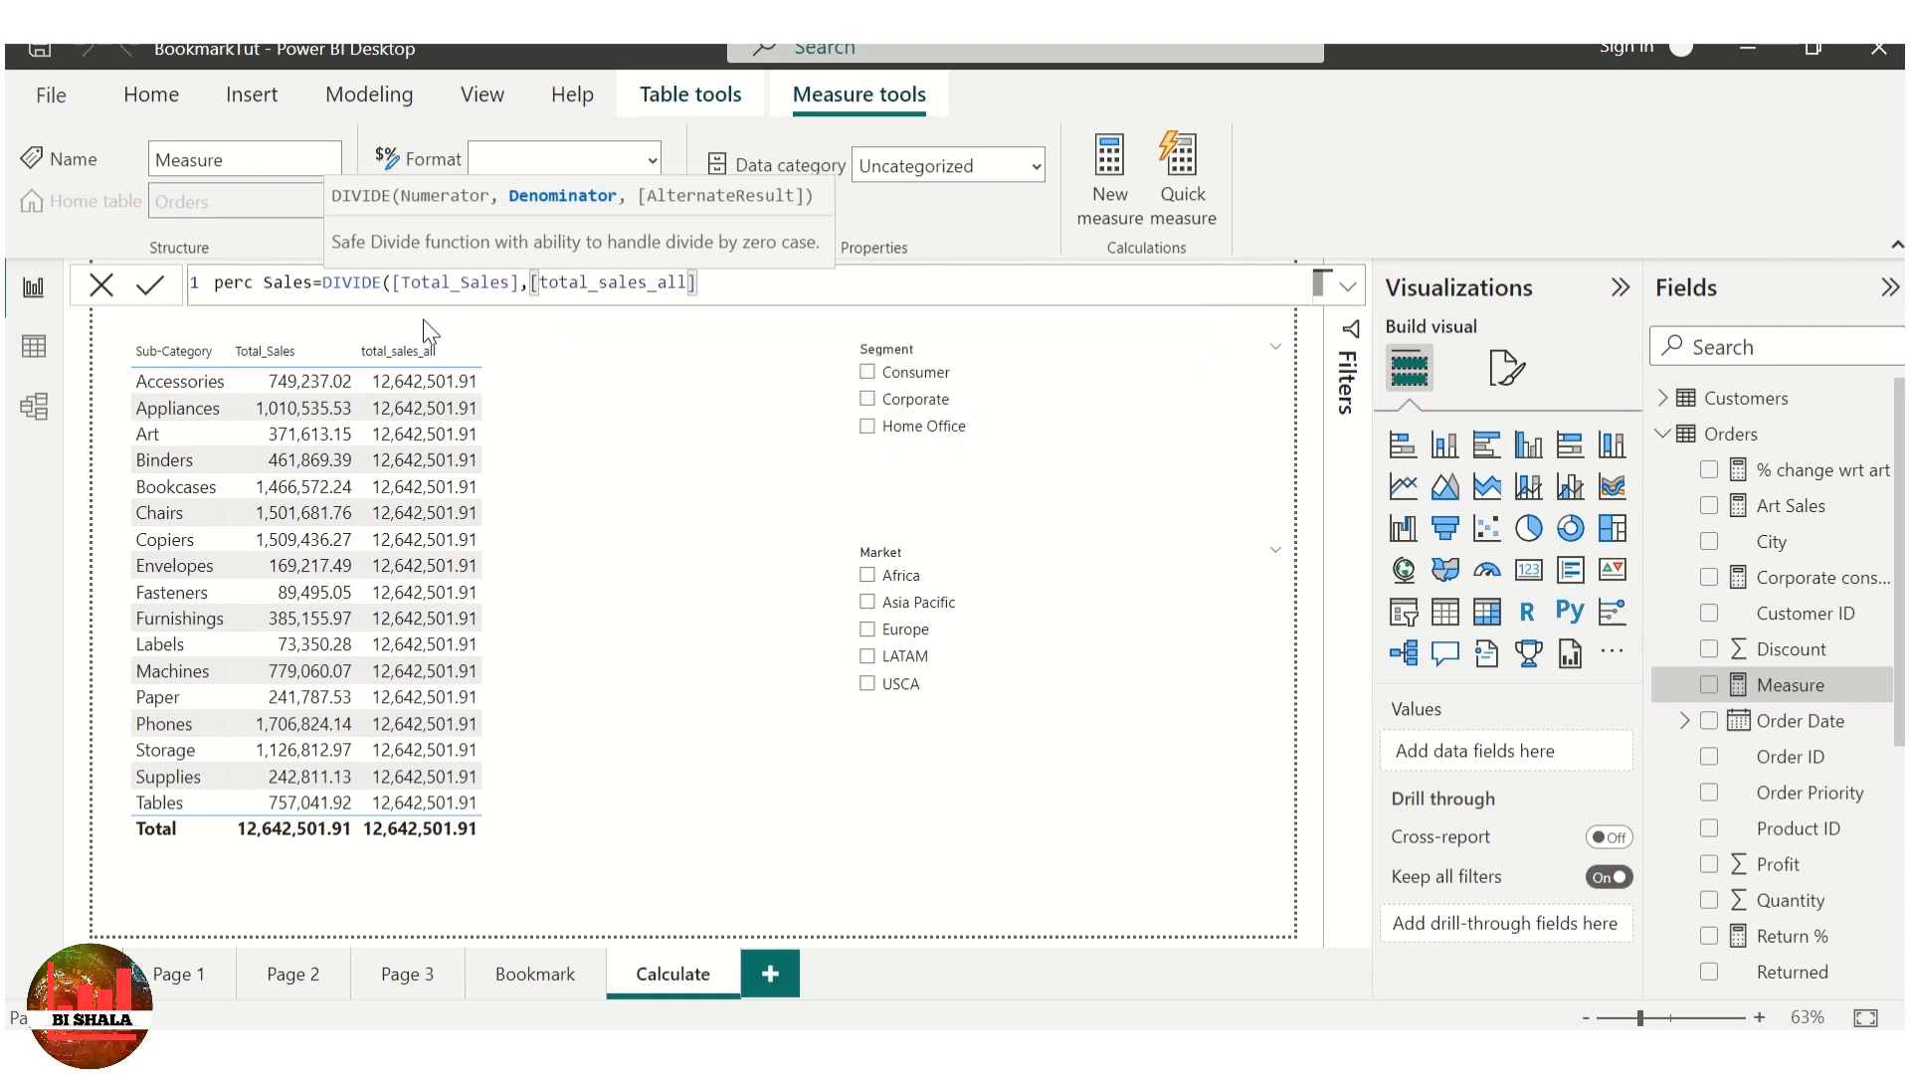
type(")")
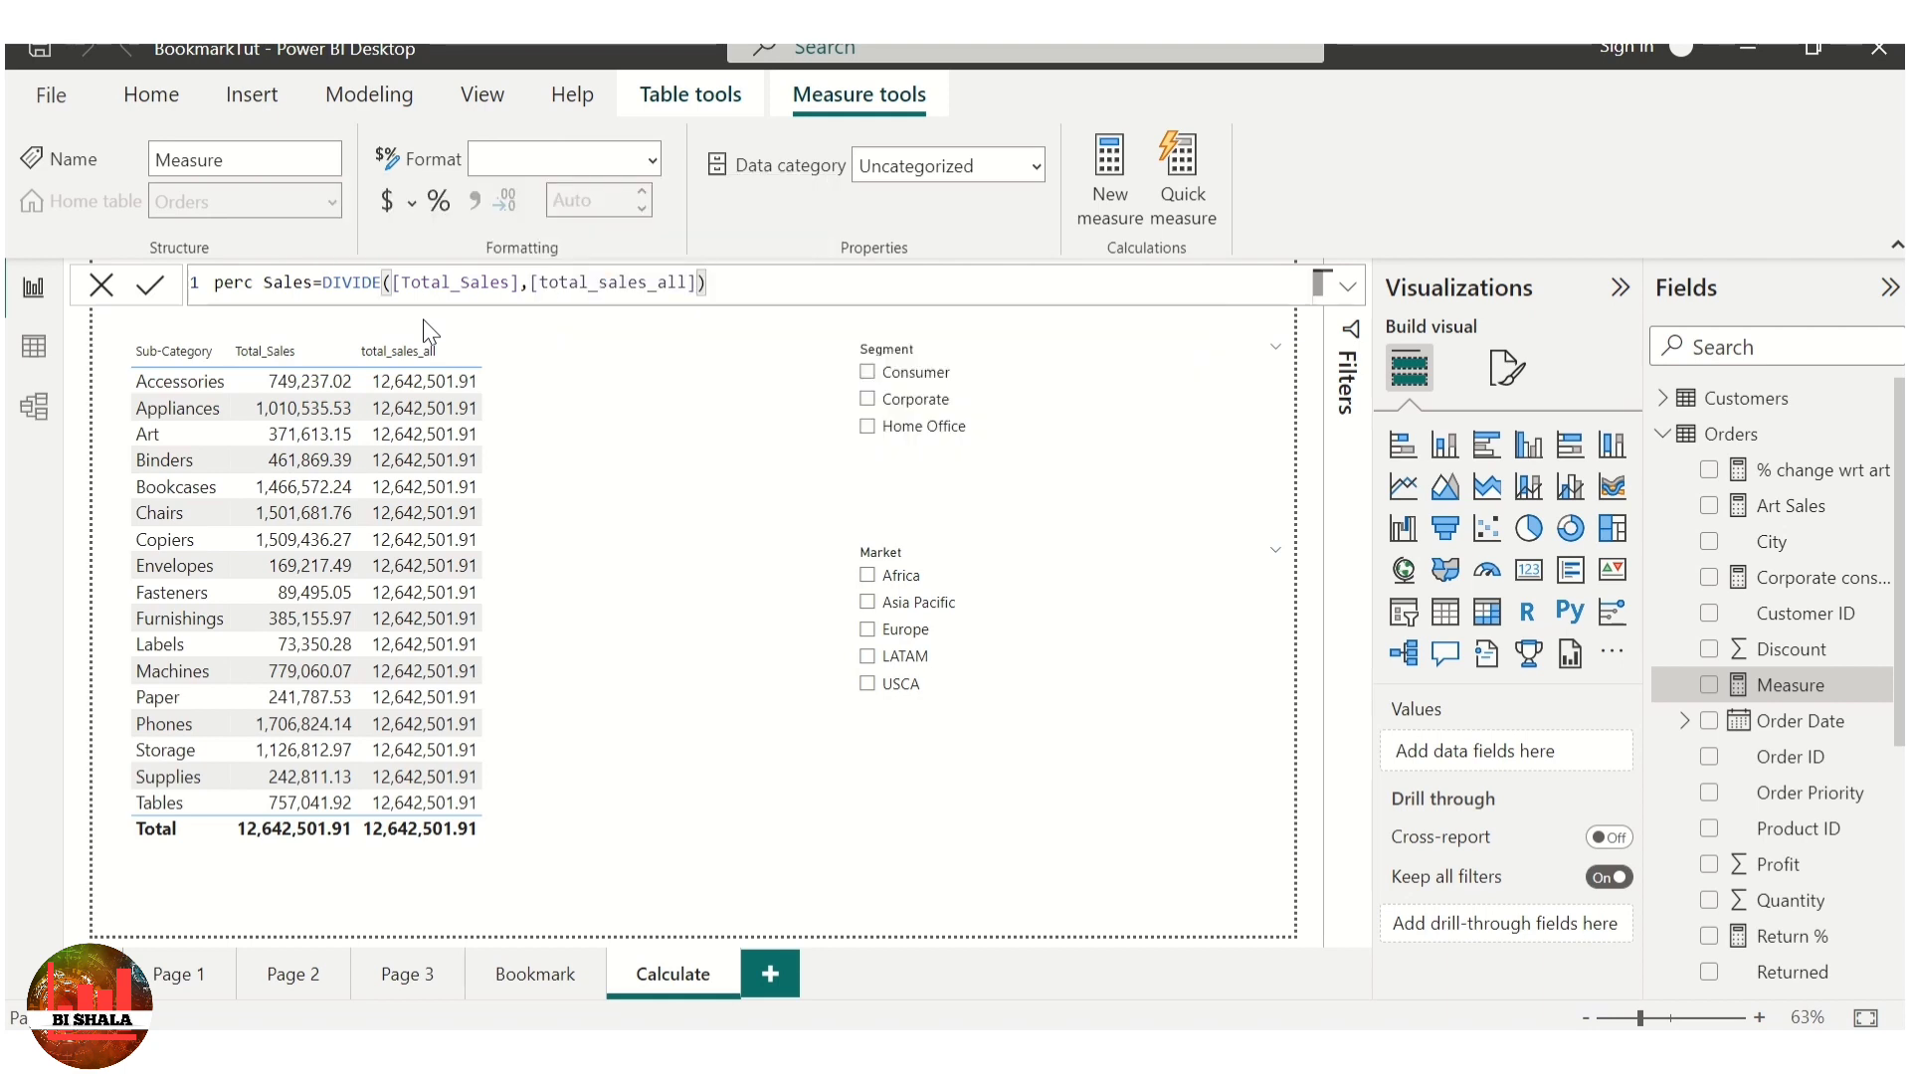
key("Return")
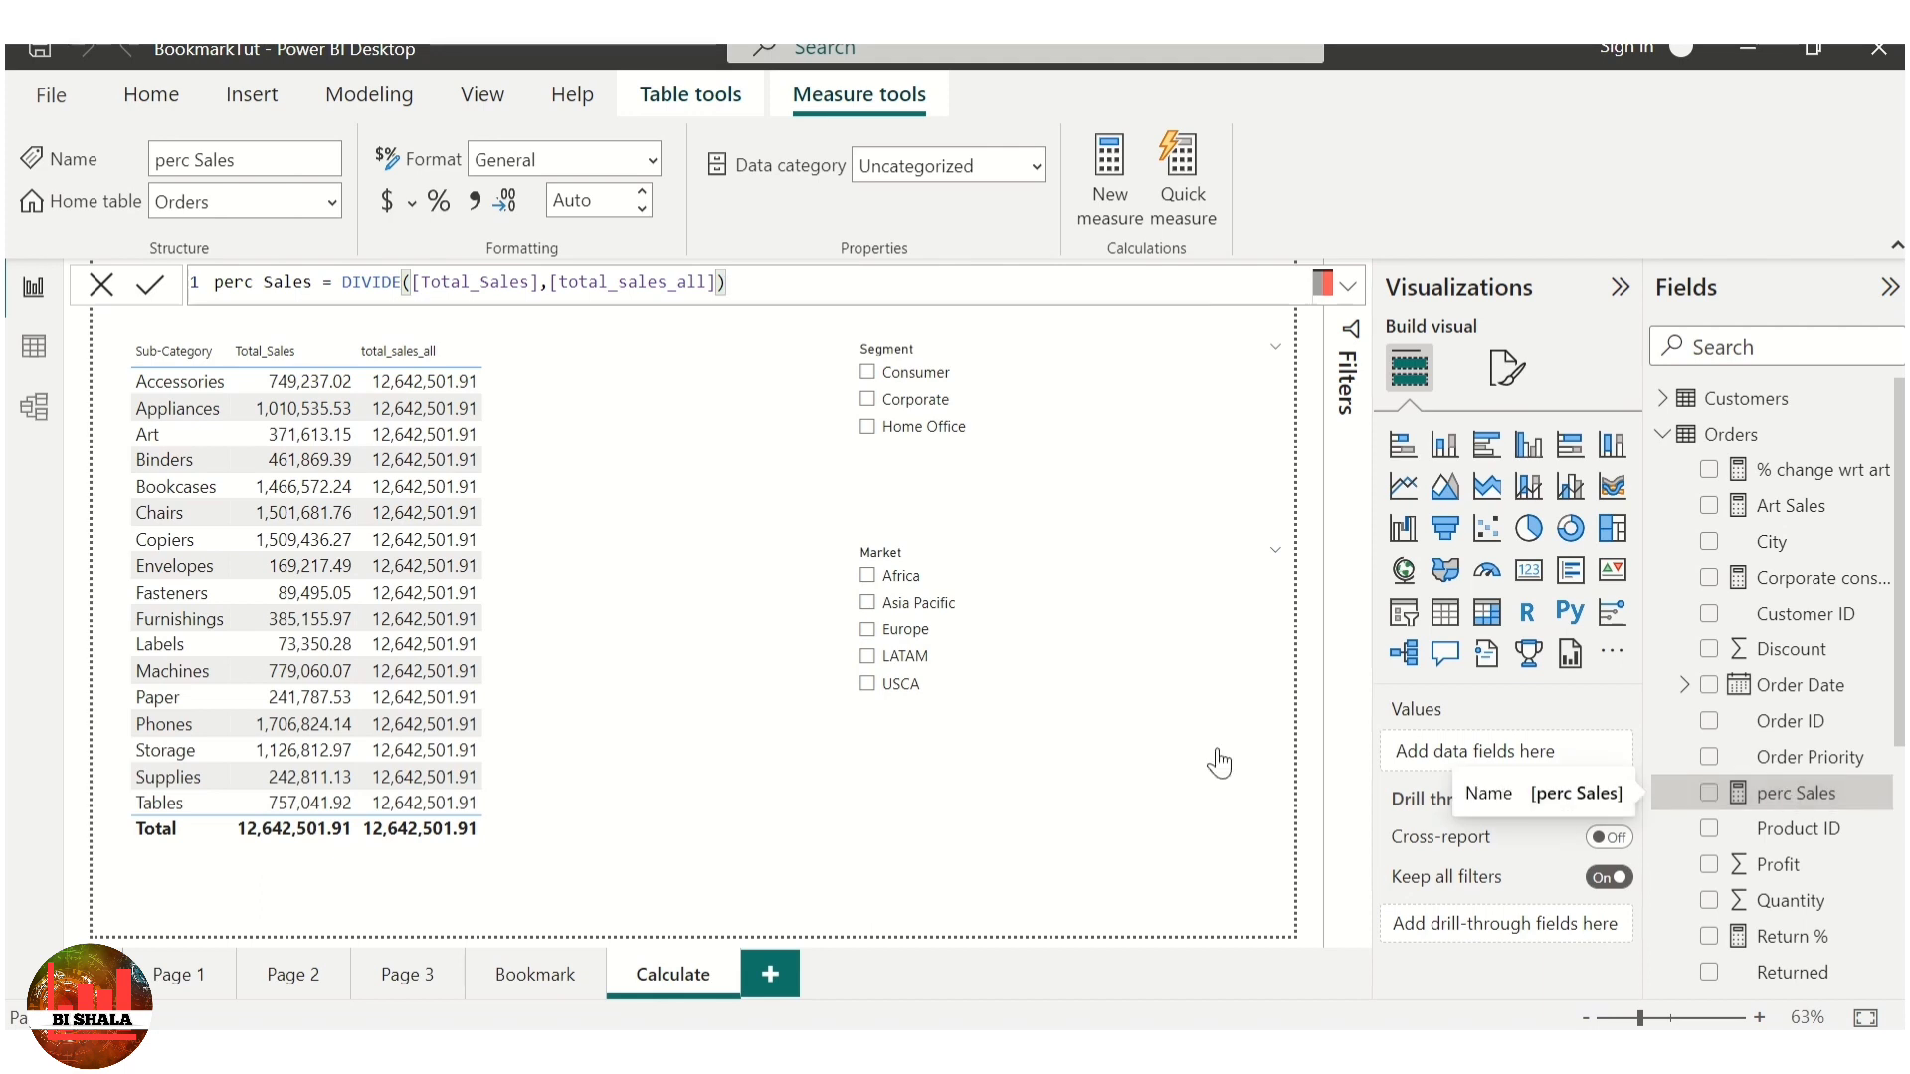
Step: Add the perc Sales measure as a column in the sub-category table and format it as a percentage
left_click_drag(1854, 803, 746, 557)
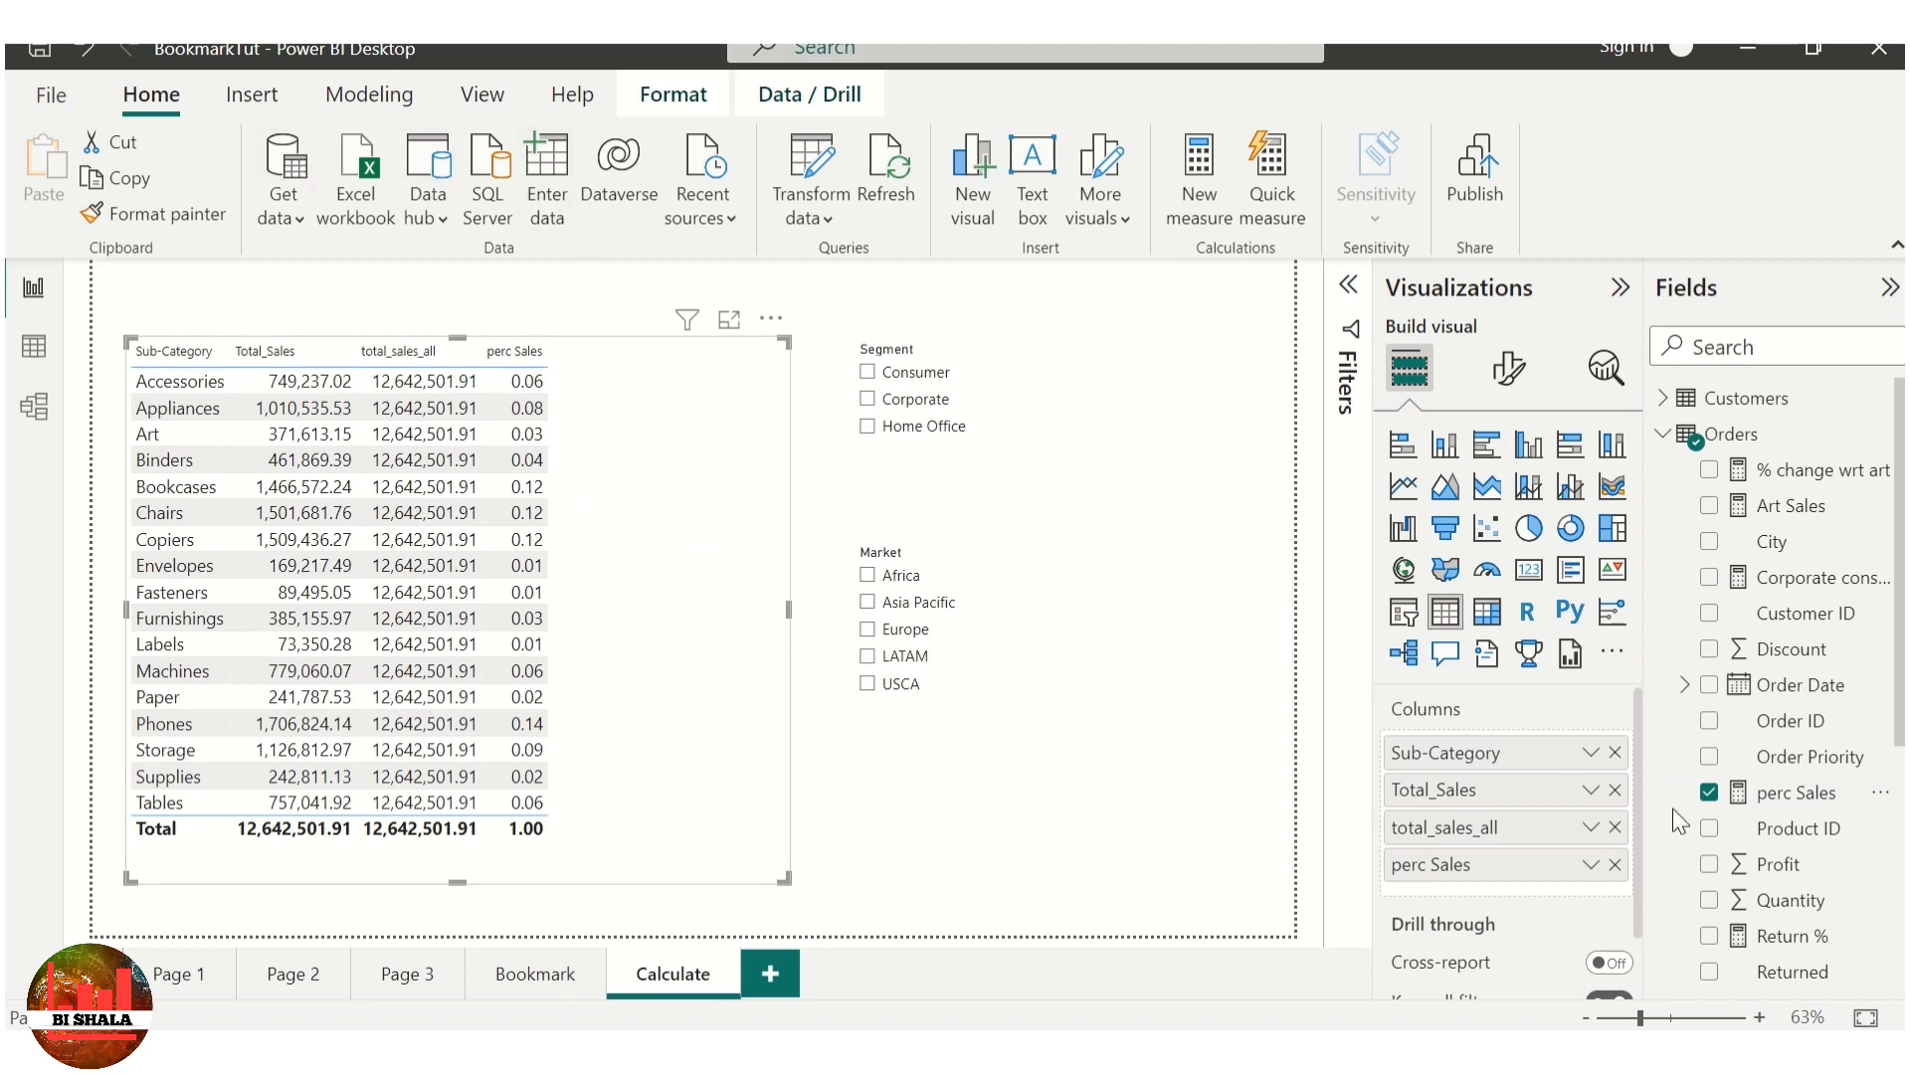
left_click(1795, 793)
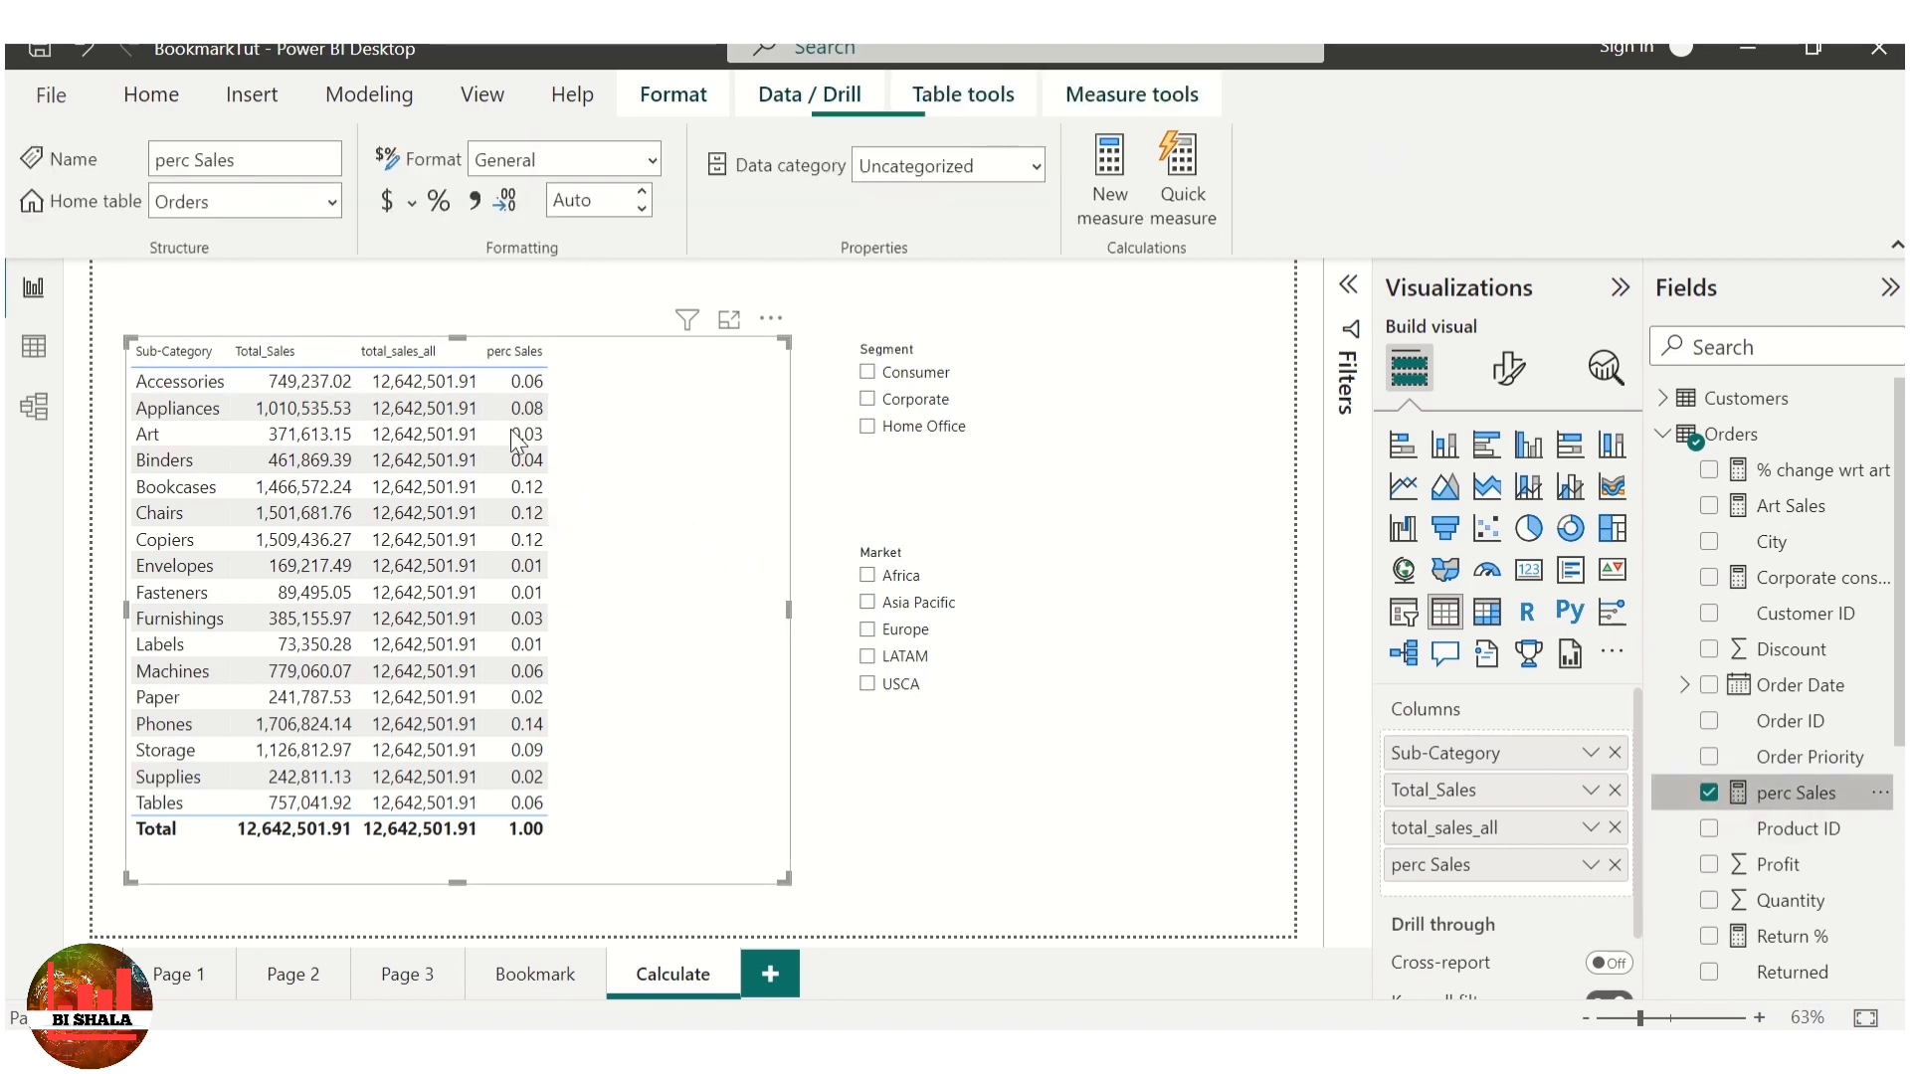
left_click(439, 202)
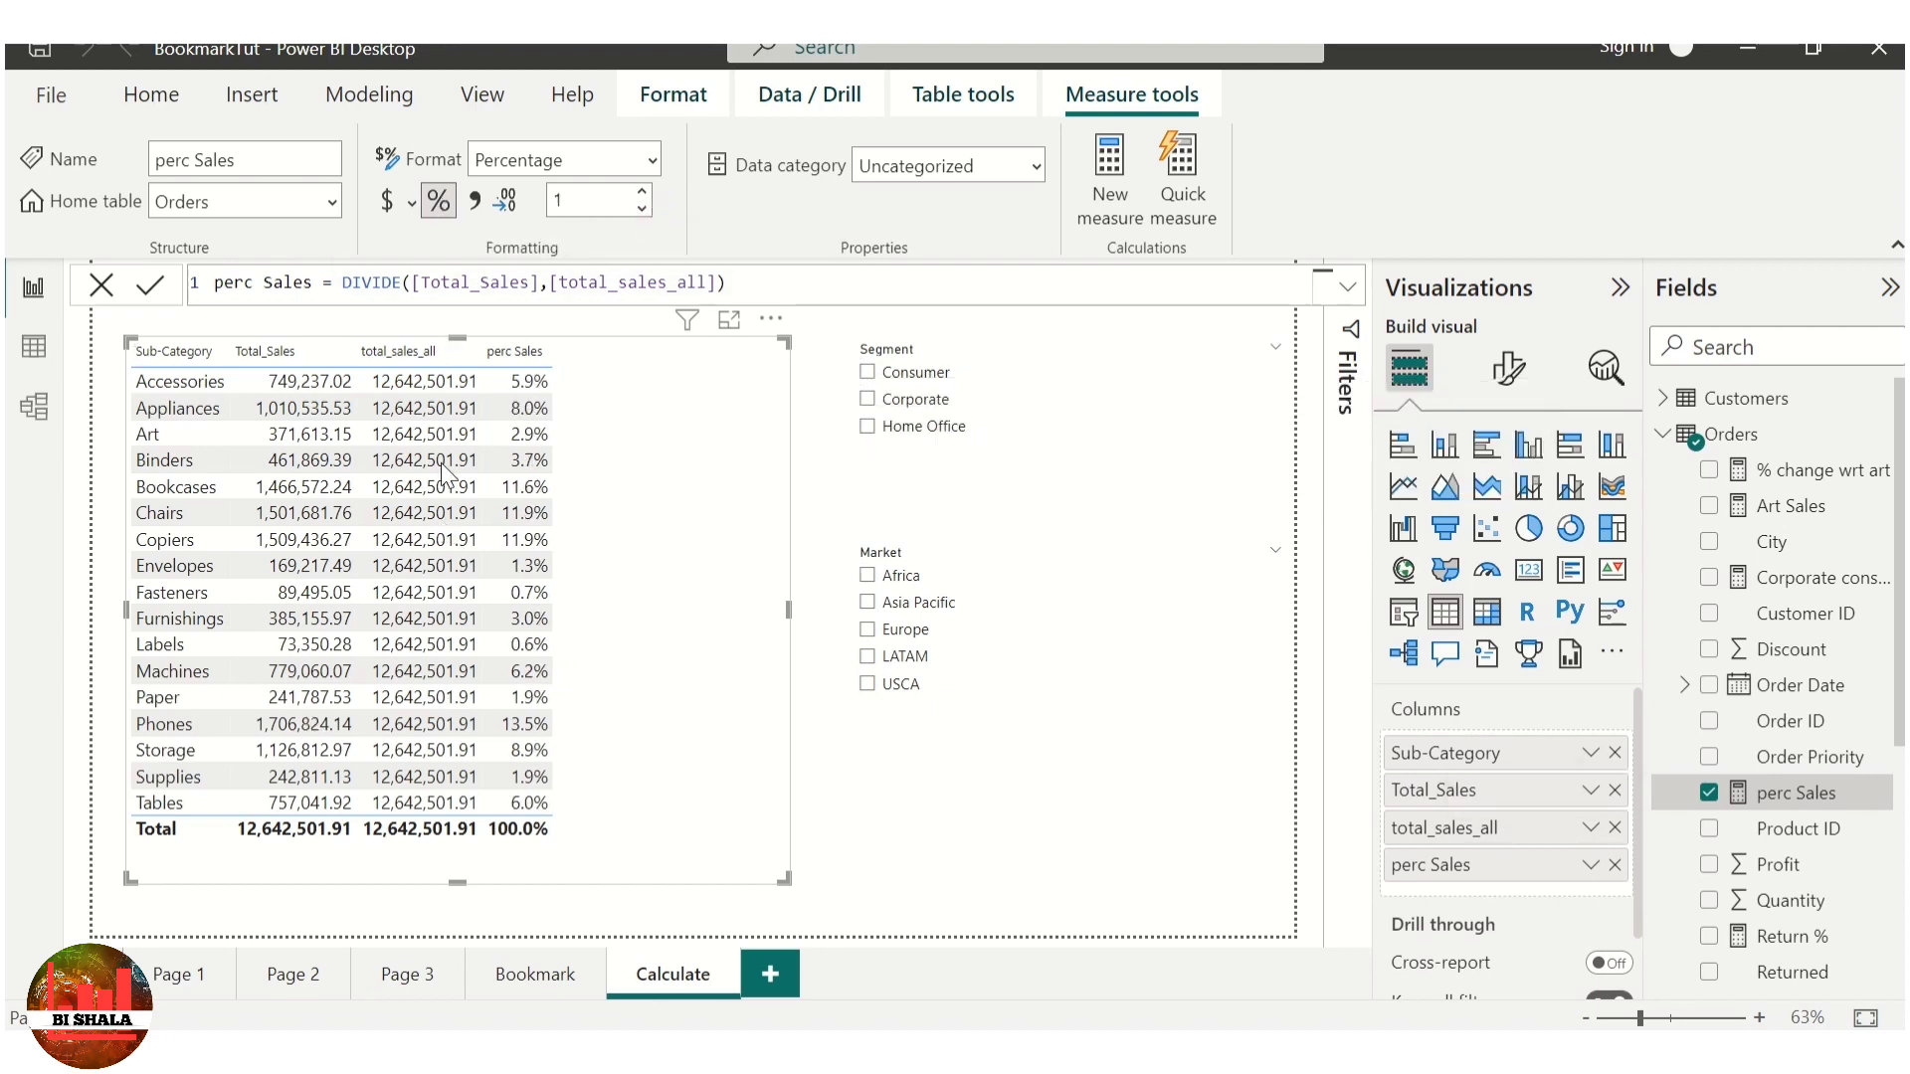
left_click(707, 874)
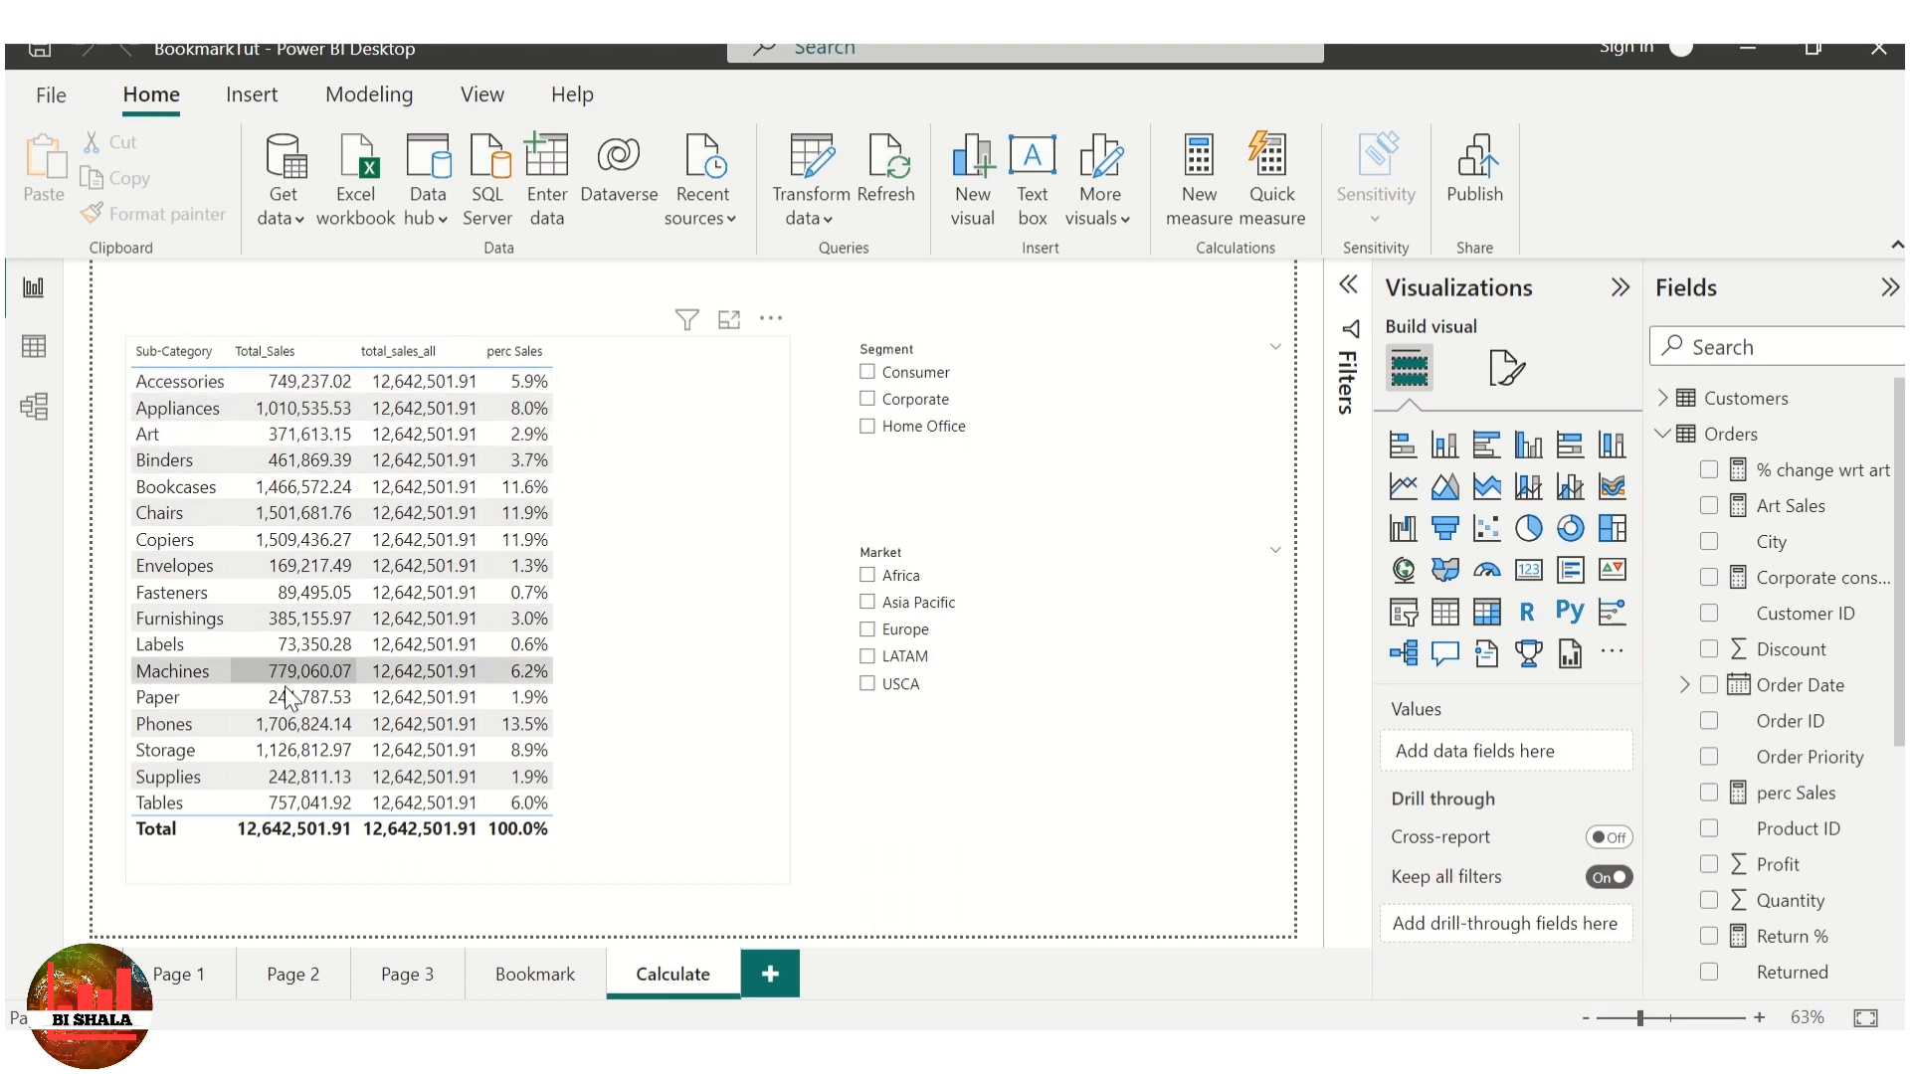
Step: Sort the sub-category table by perc Sales in descending order, then deselect the table
left_click(526, 361)
left_click(526, 361)
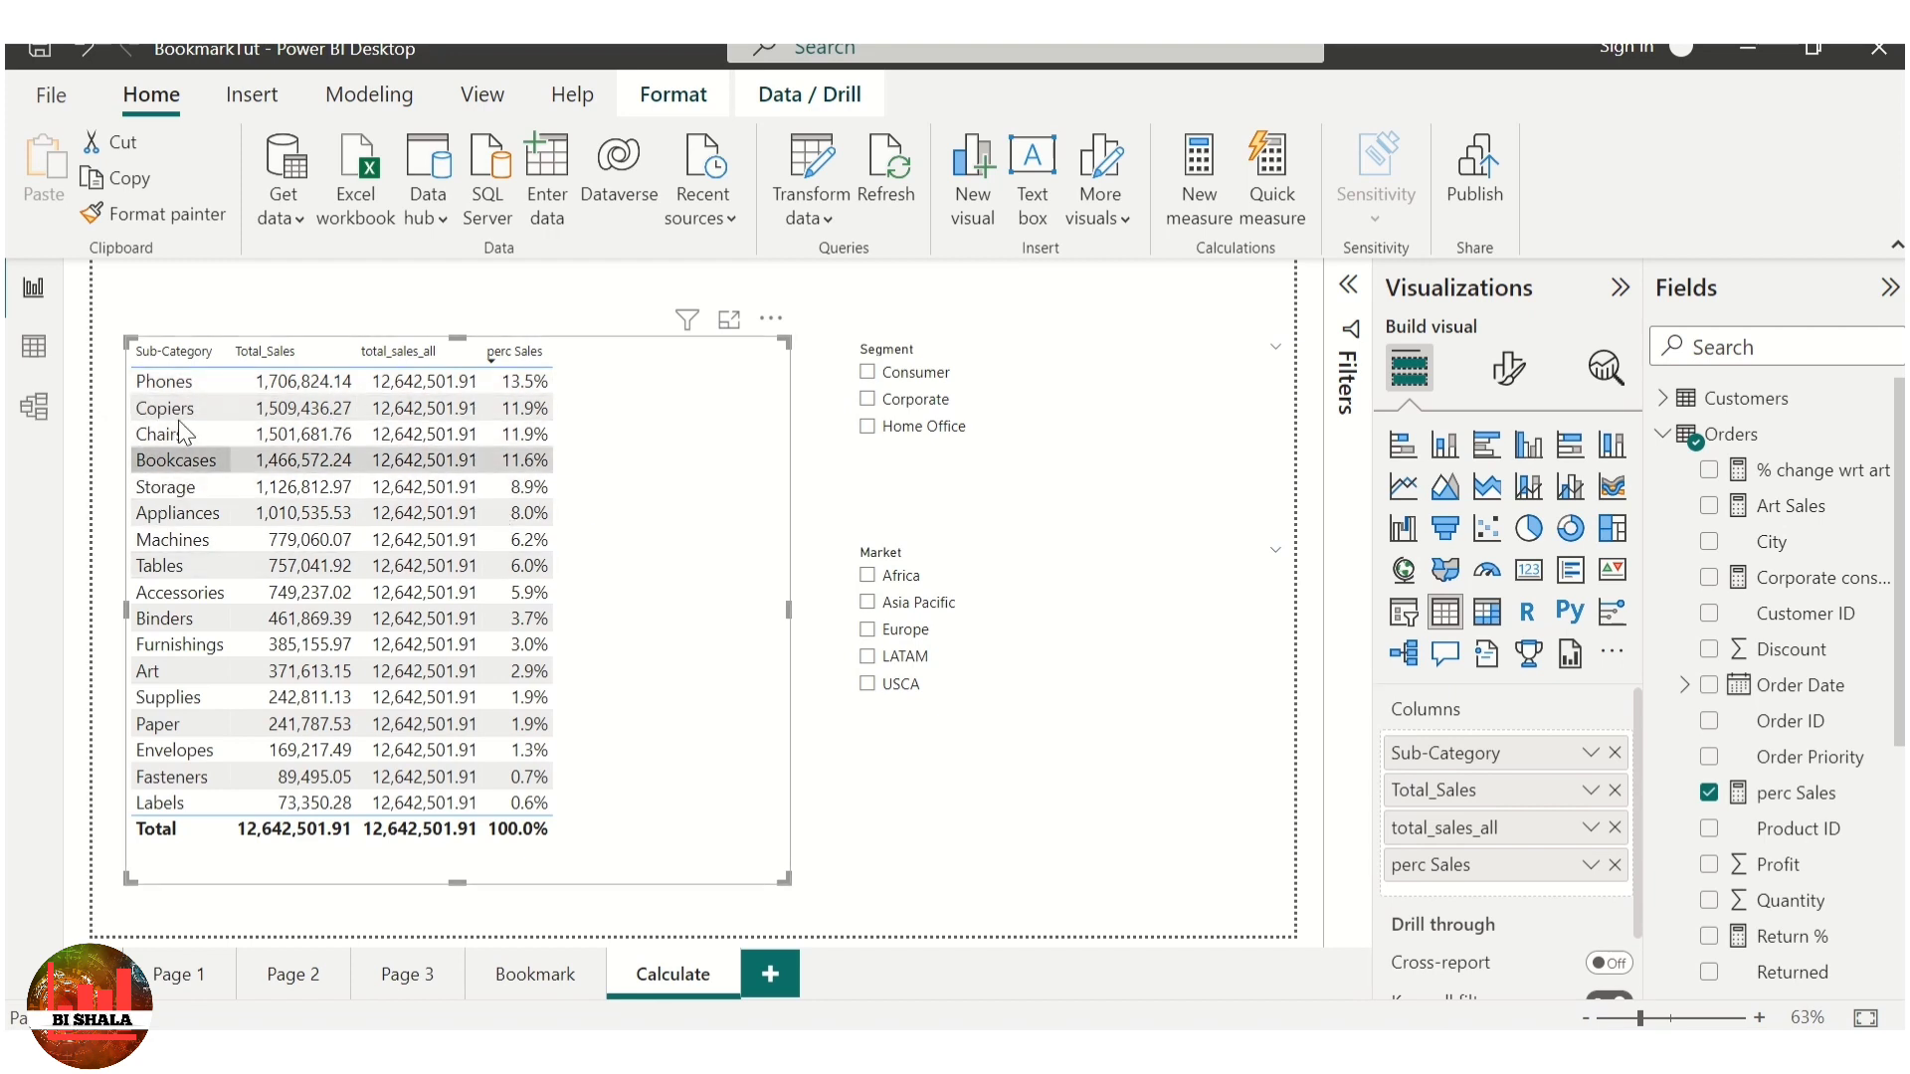
left_click(267, 291)
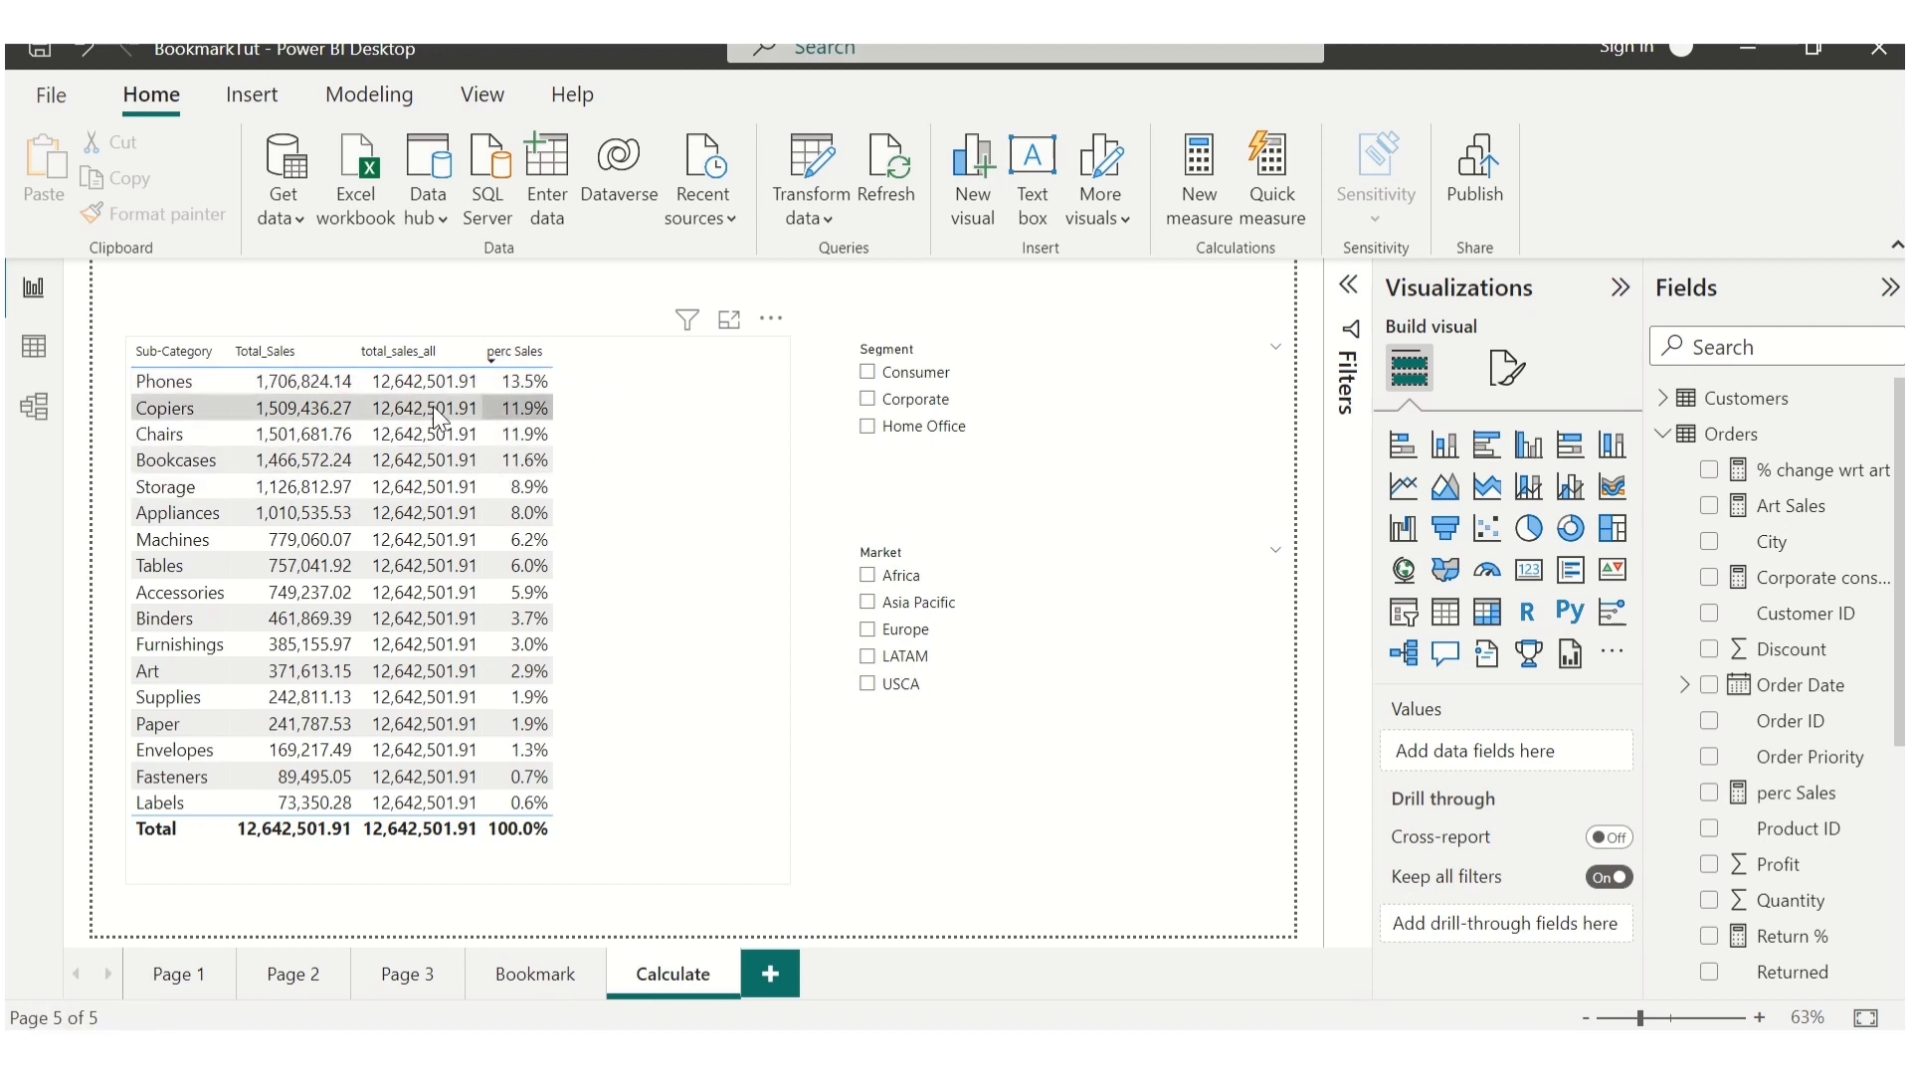
Step: Remove the total_sales_all column from the sub-category table, then deselect the table
left_click(696, 716)
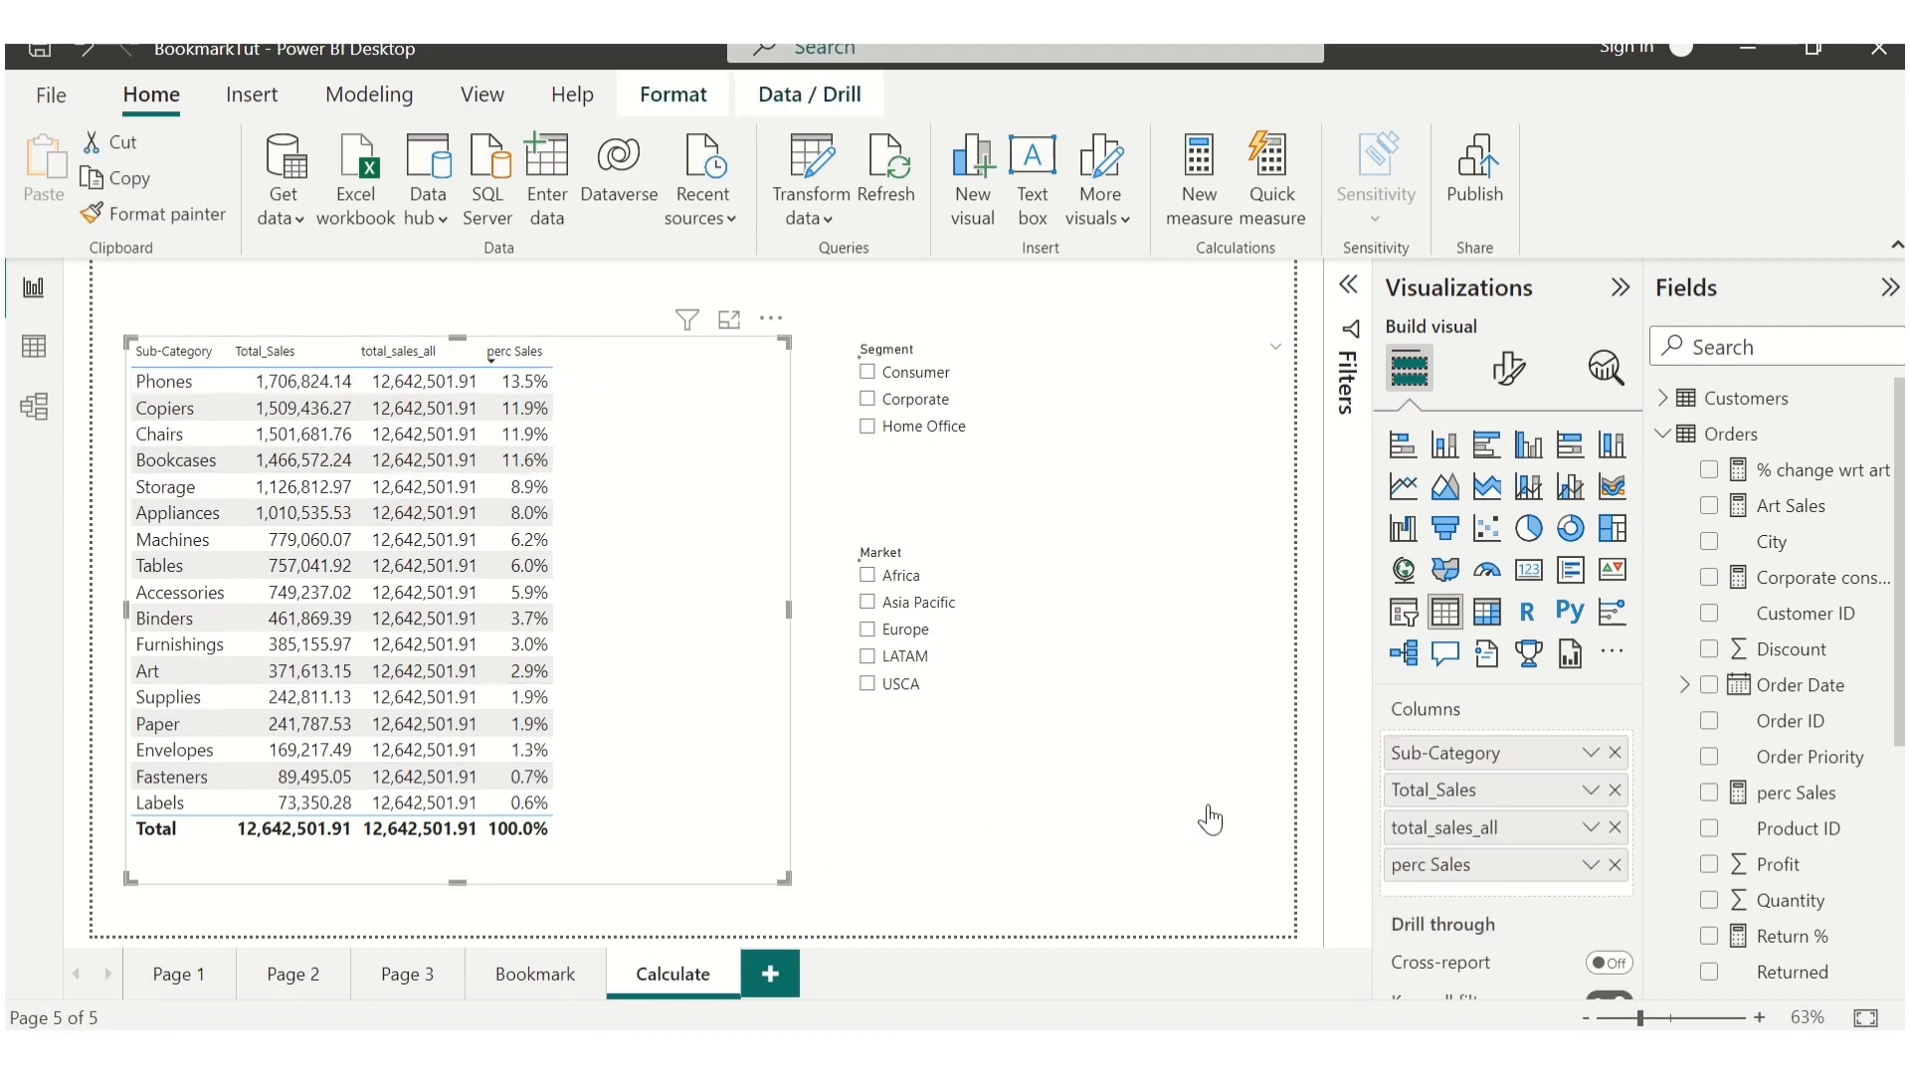
left_click(1614, 827)
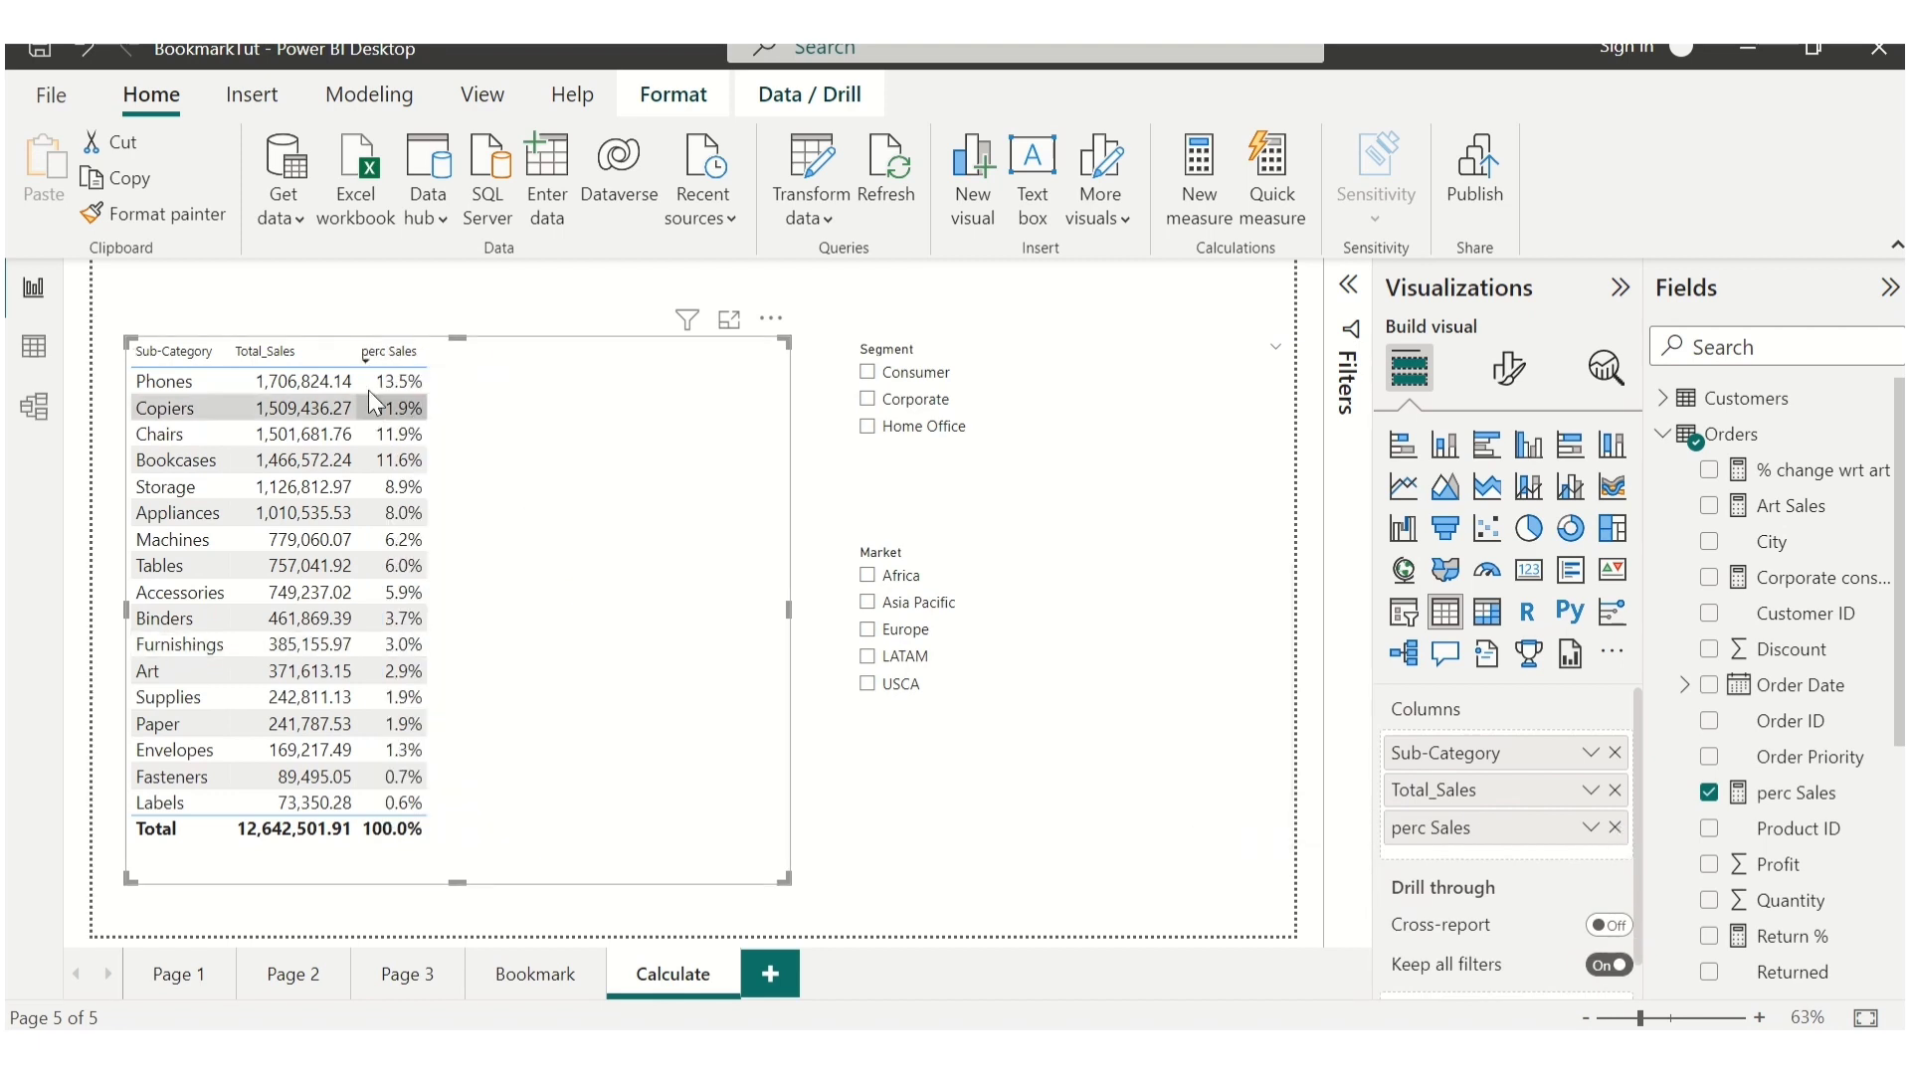
left_click(512, 300)
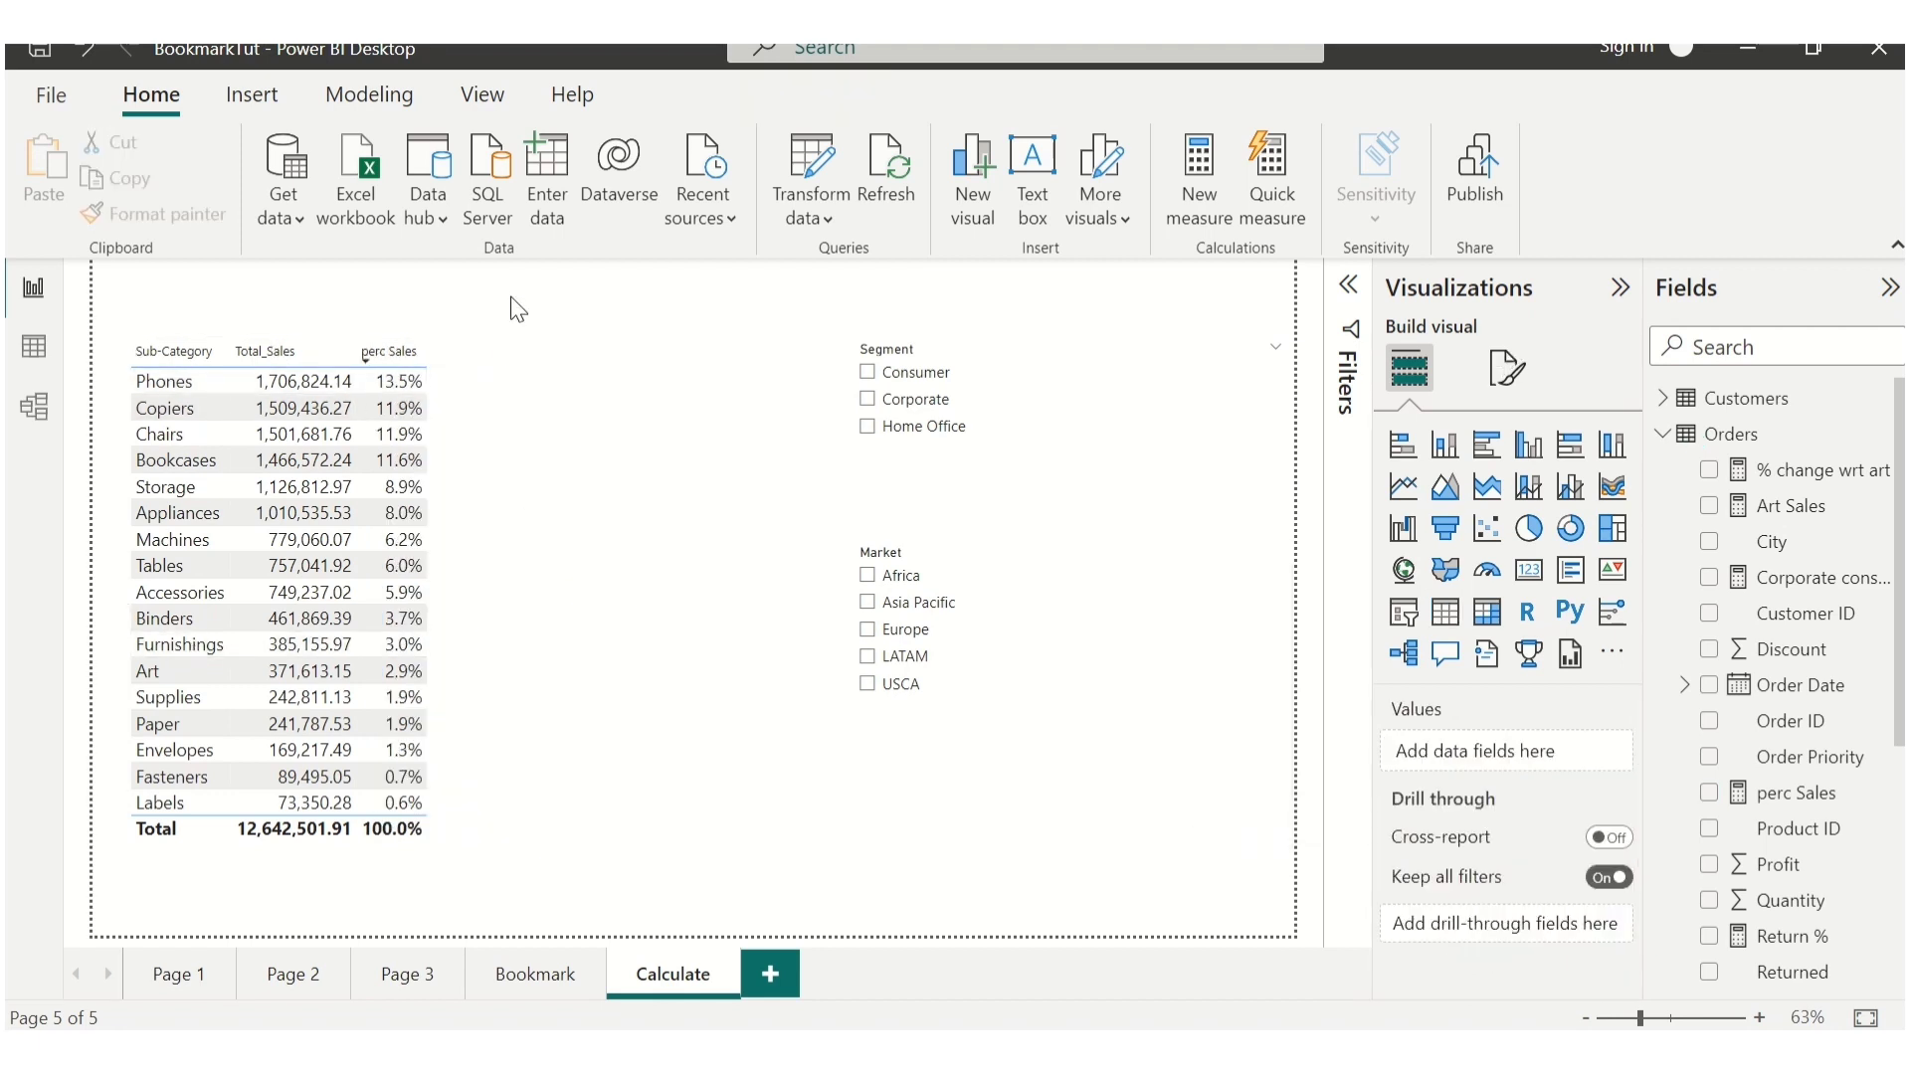